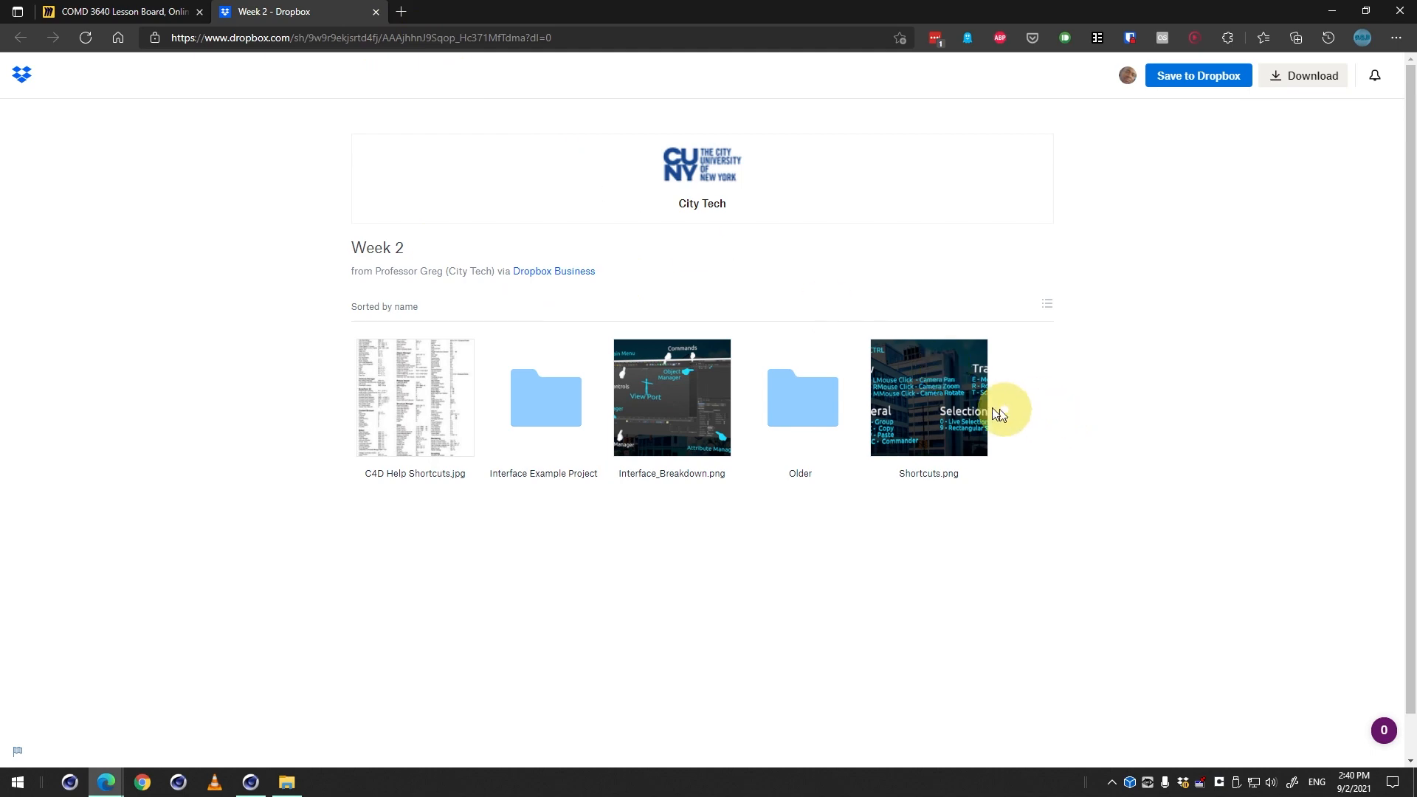
# Preview Shortcuts.png and Interface_Breakdown.png in the shared Week 2 folder and return to the file list.
pyautogui.click(944, 406)
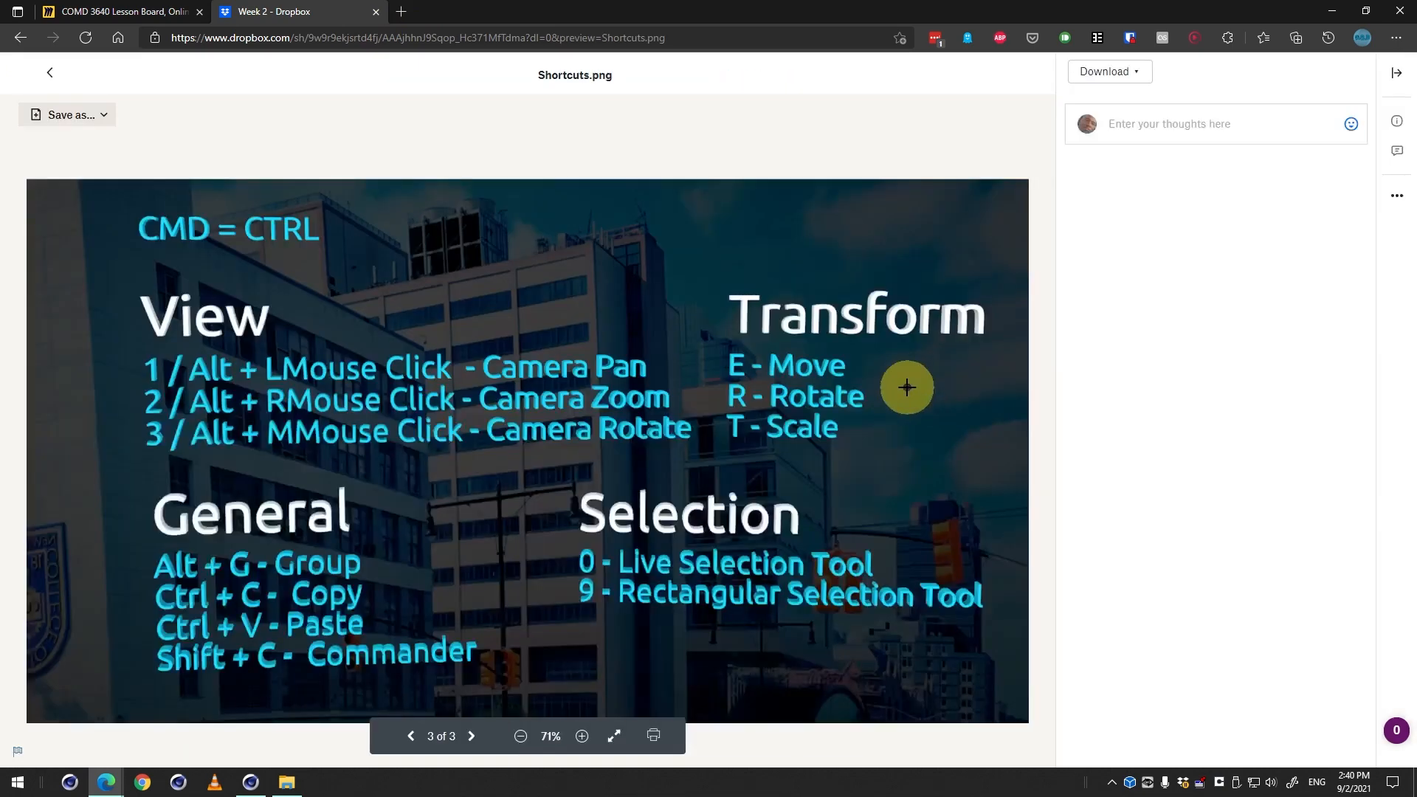
pyautogui.hotkey('alt', 'Left')
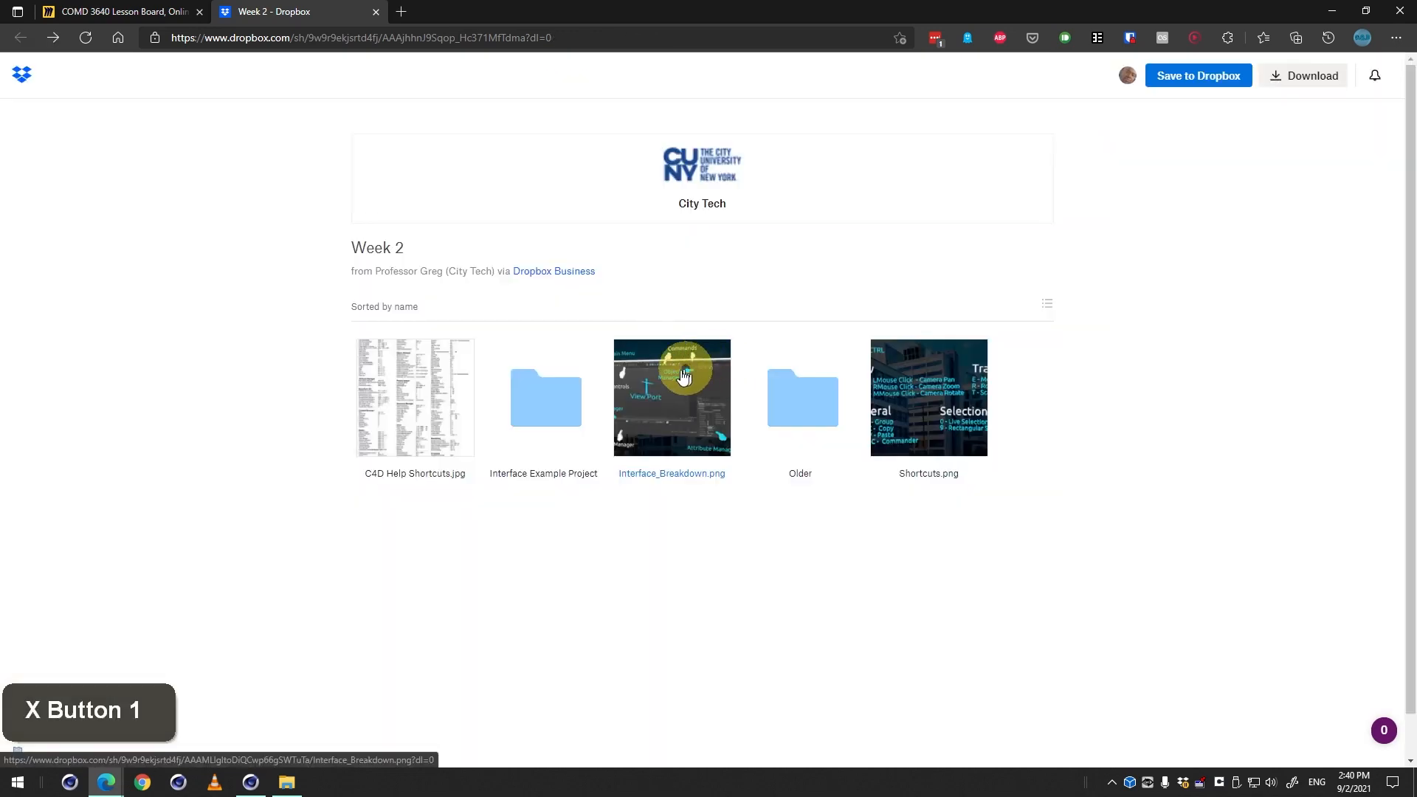
pyautogui.click(668, 376)
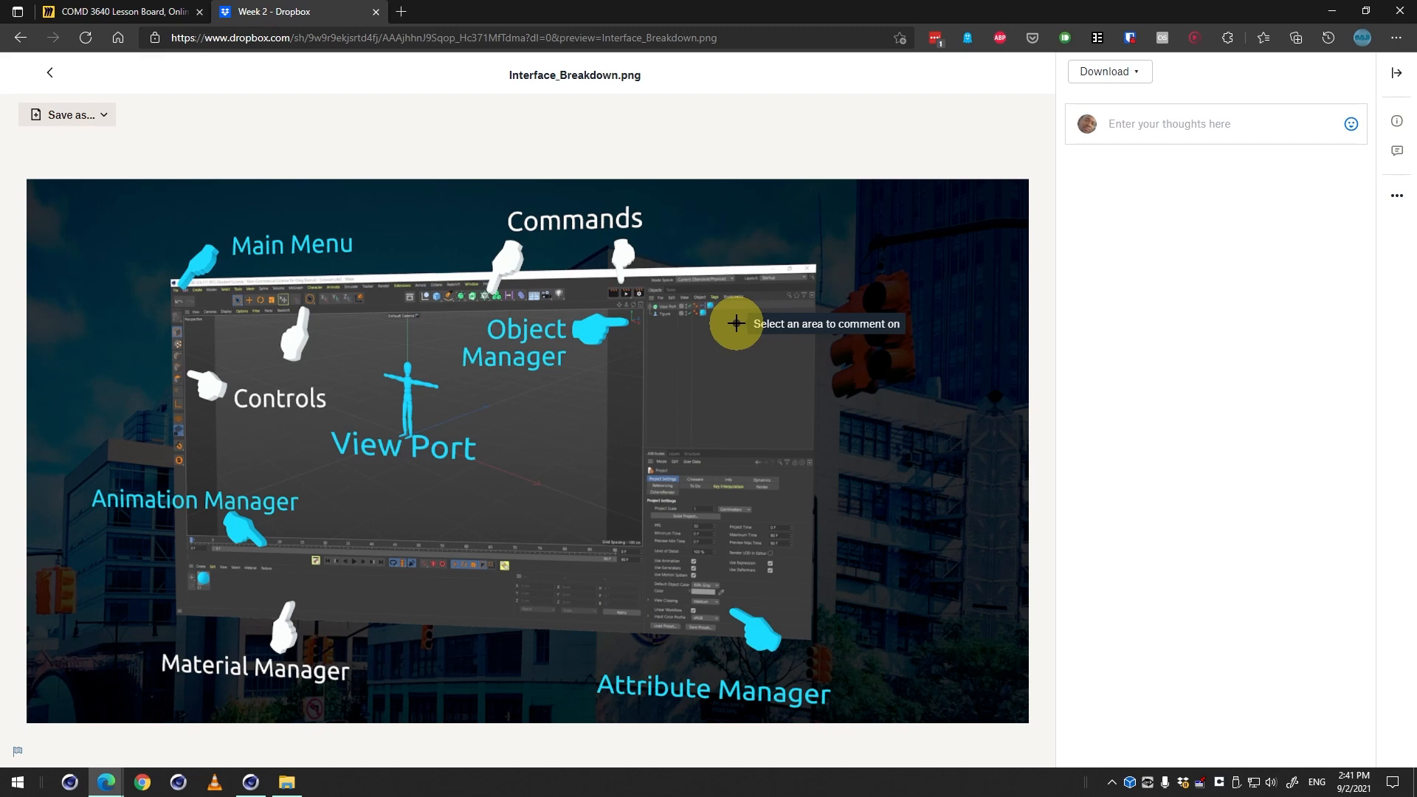
pyautogui.hotkey('alt', 'Left')
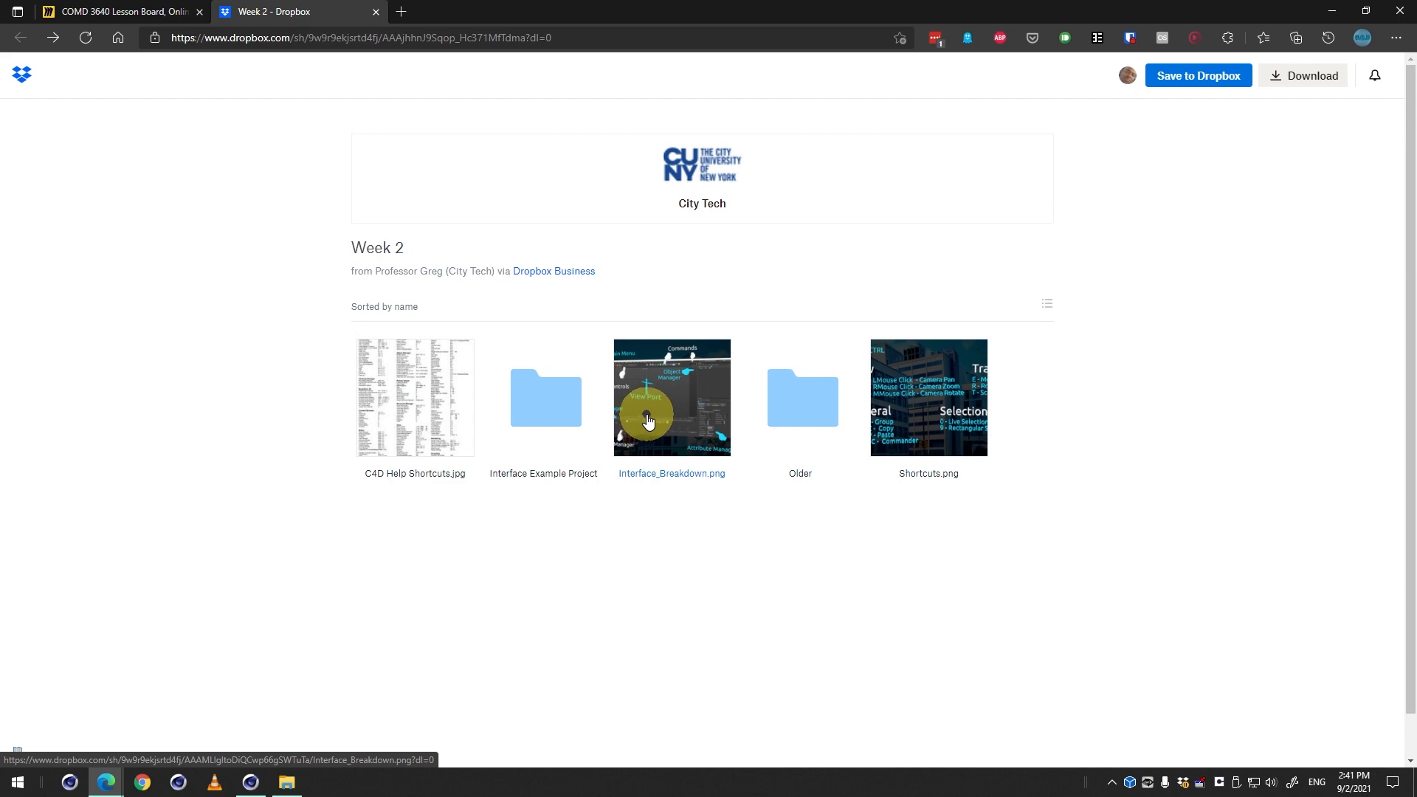
pyautogui.click(157, 11)
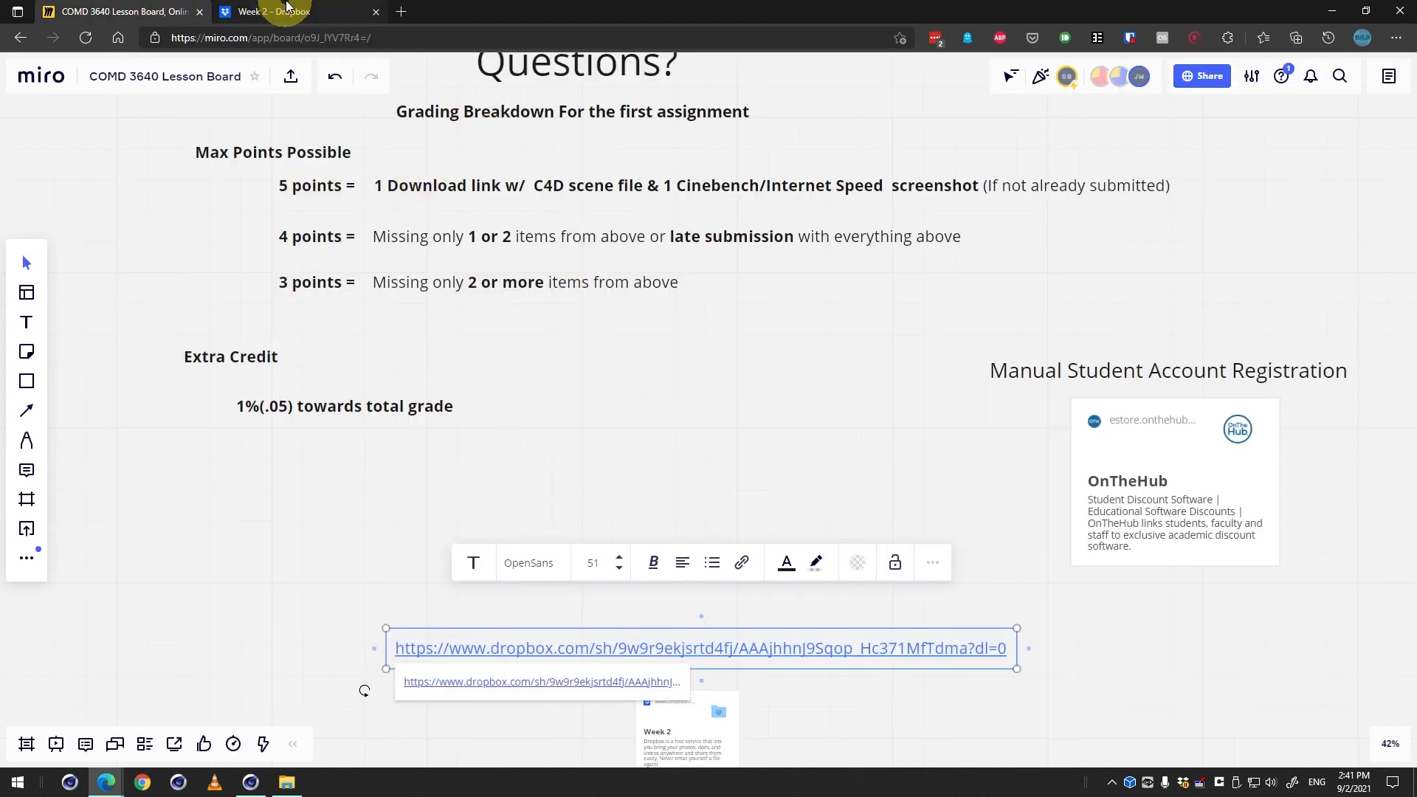
pyautogui.click(287, 9)
pyautogui.click(667, 406)
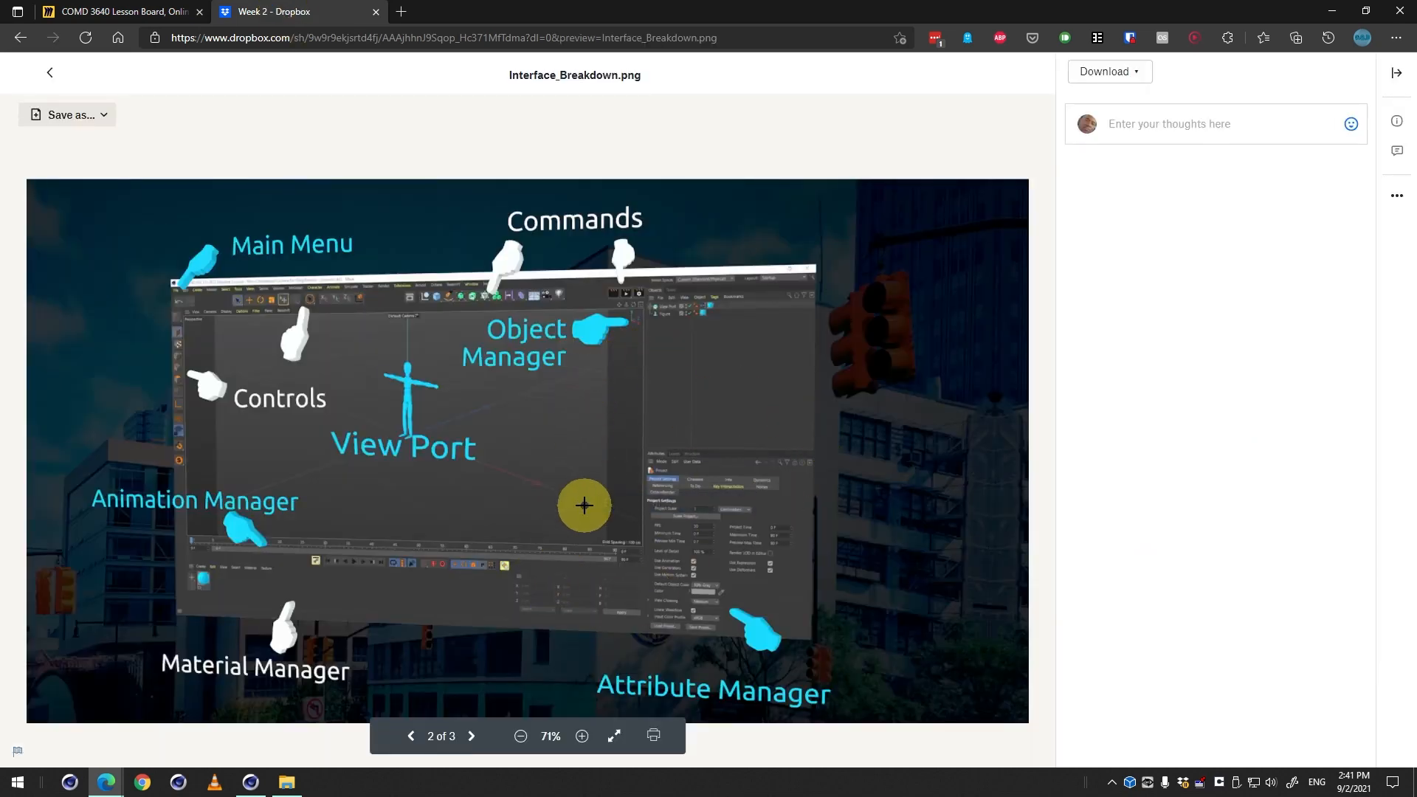
pyautogui.hotkey('alt', 'Left')
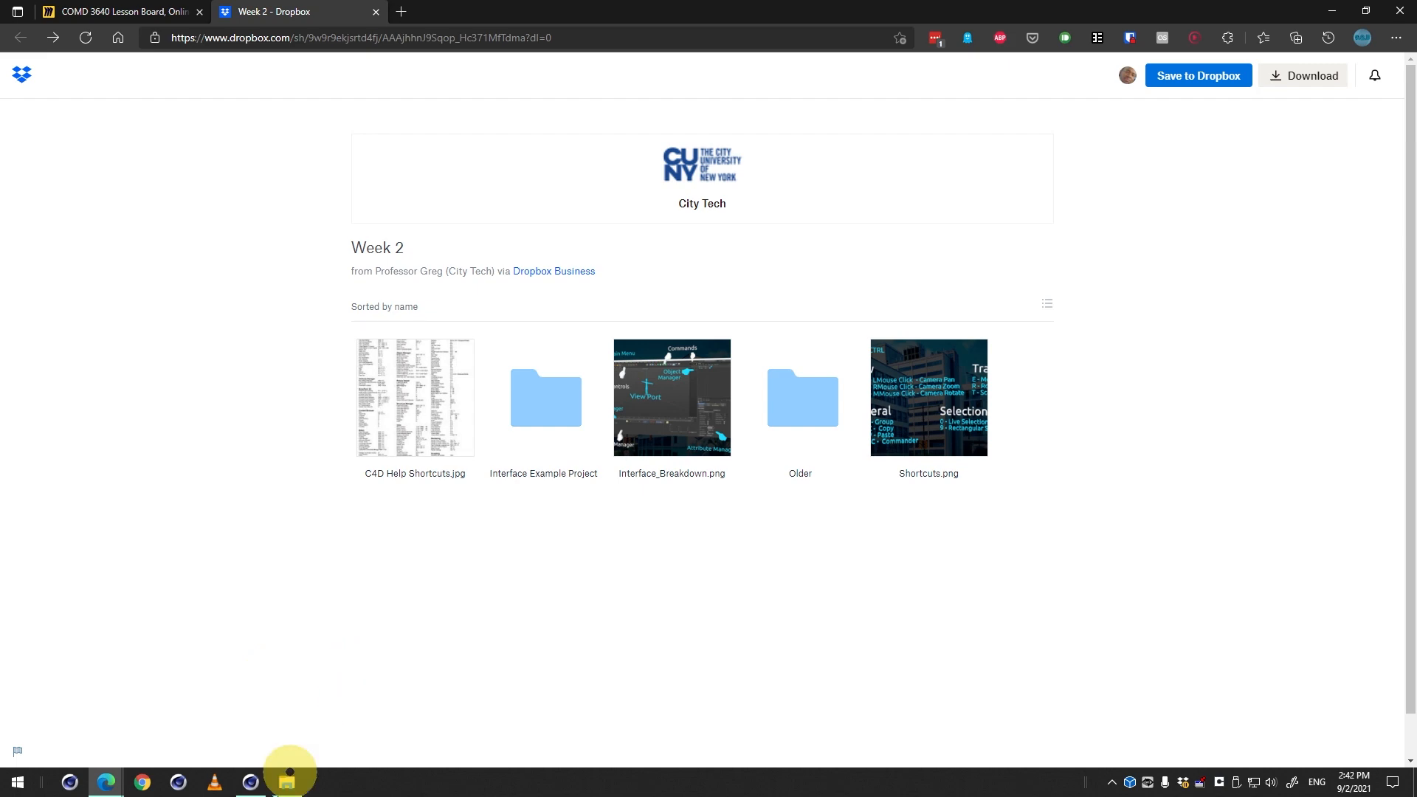
# Switch to Cinema 4D and open Interface Breakdown_0010.c4d from the InterfaceBreakdown project folder.
pyautogui.click(250, 782)
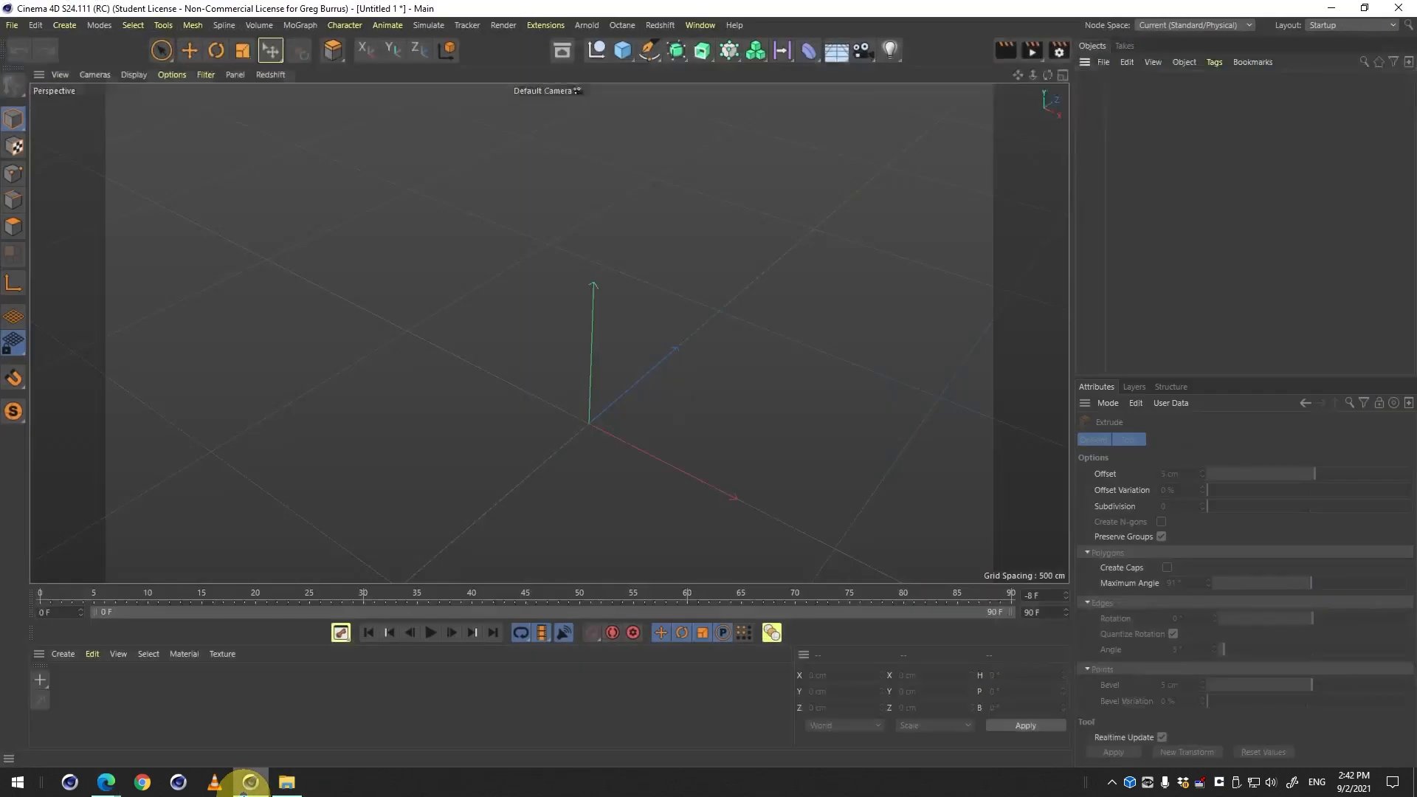
pyautogui.click(286, 782)
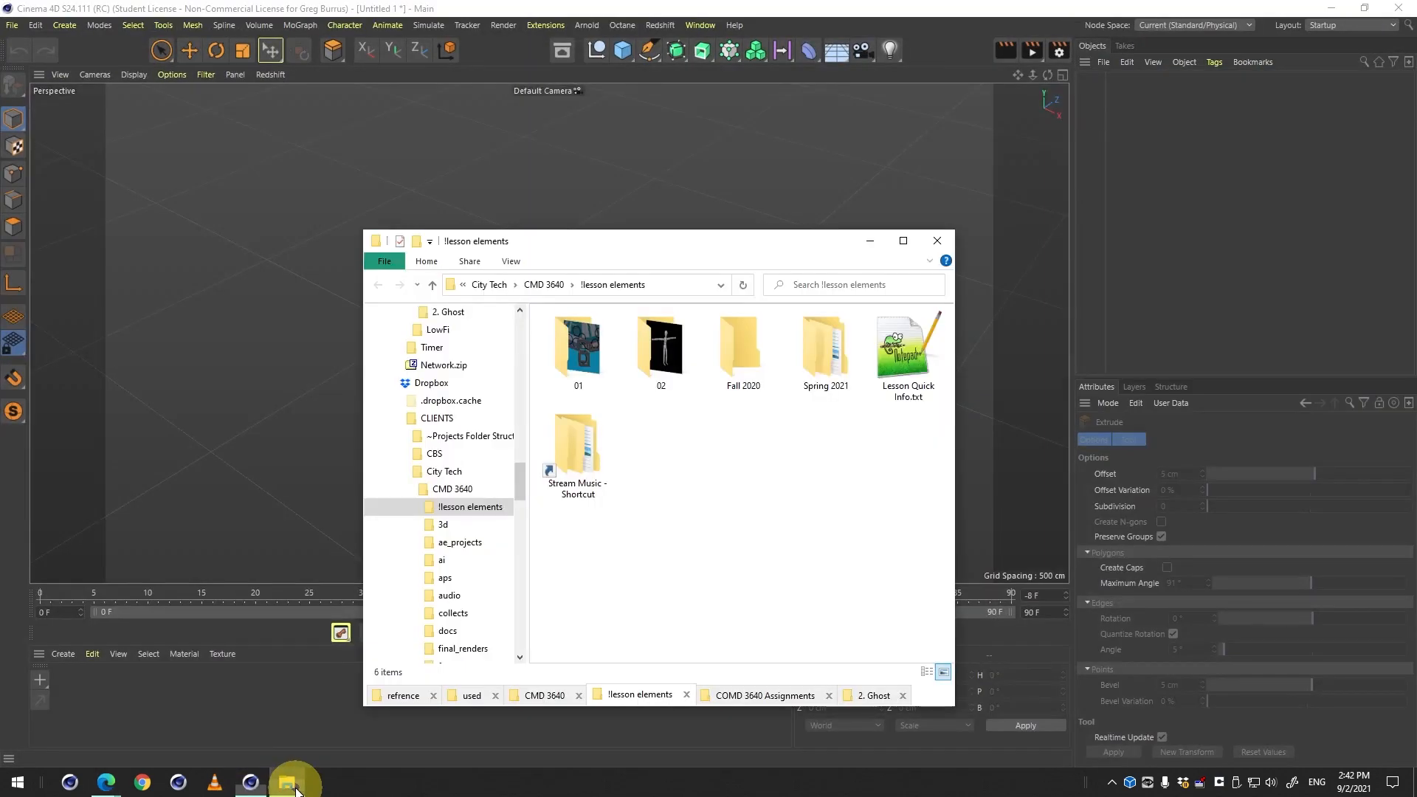
pyautogui.doubleClick(664, 347)
pyautogui.doubleClick(845, 369)
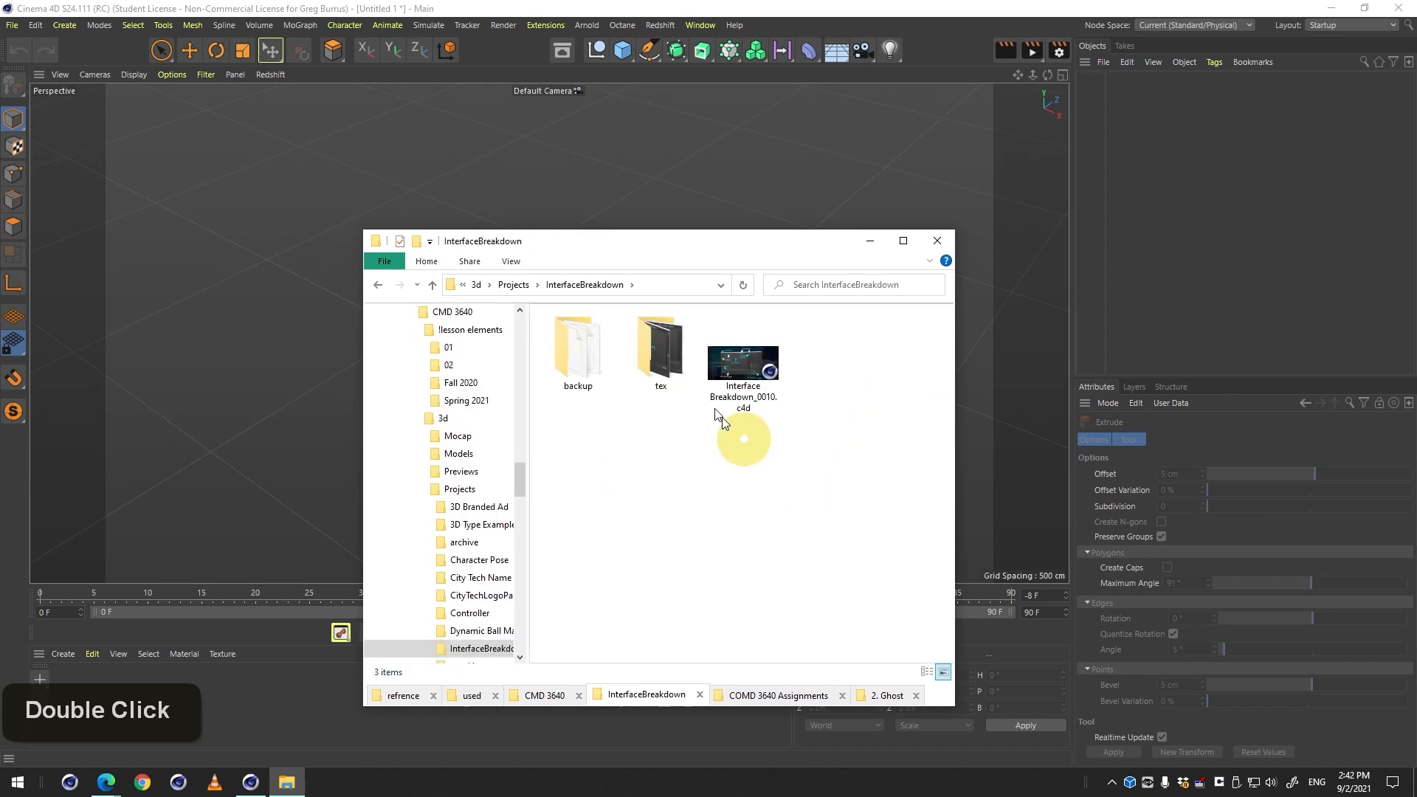
pyautogui.moveTo(702, 380); pyautogui.dragTo(688, 174)
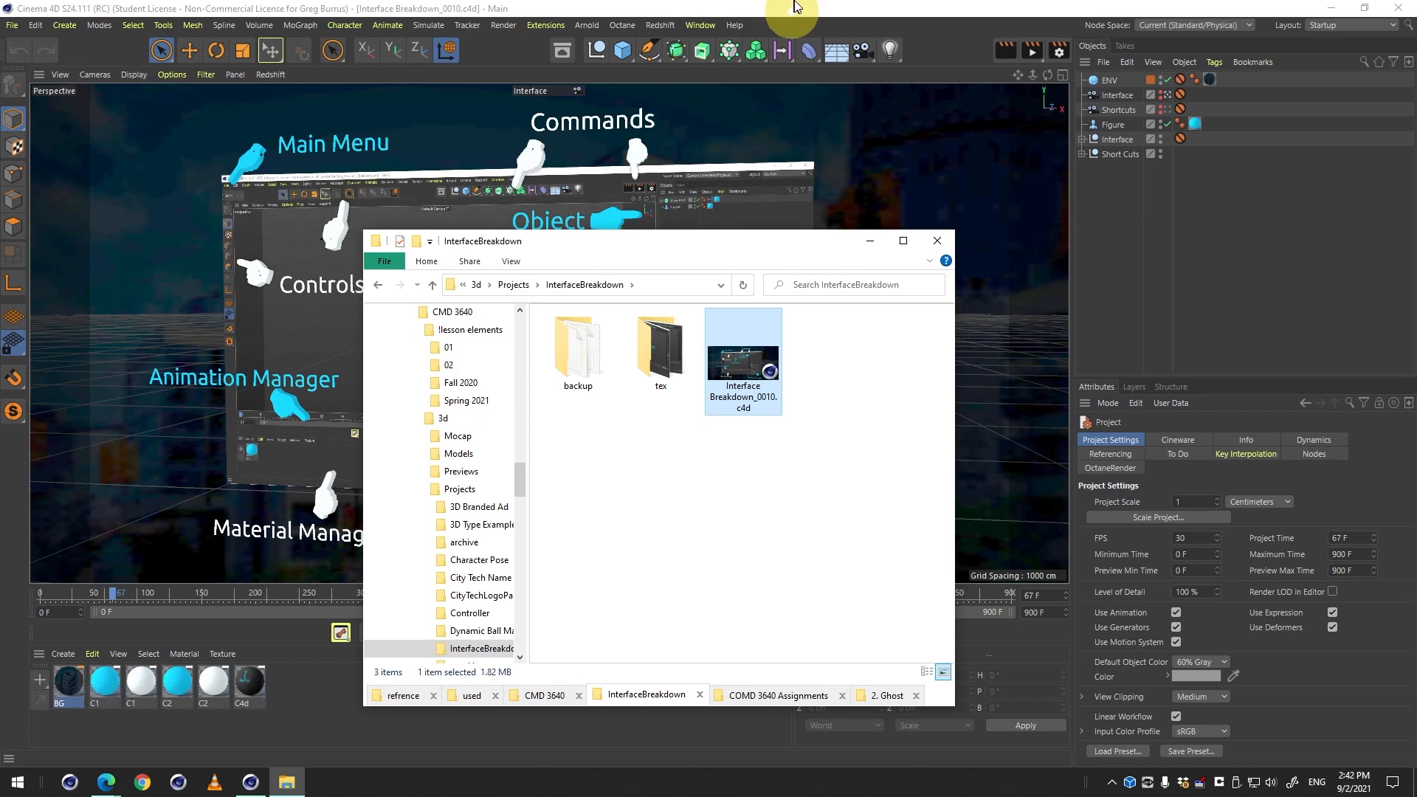
pyautogui.click(828, 6)
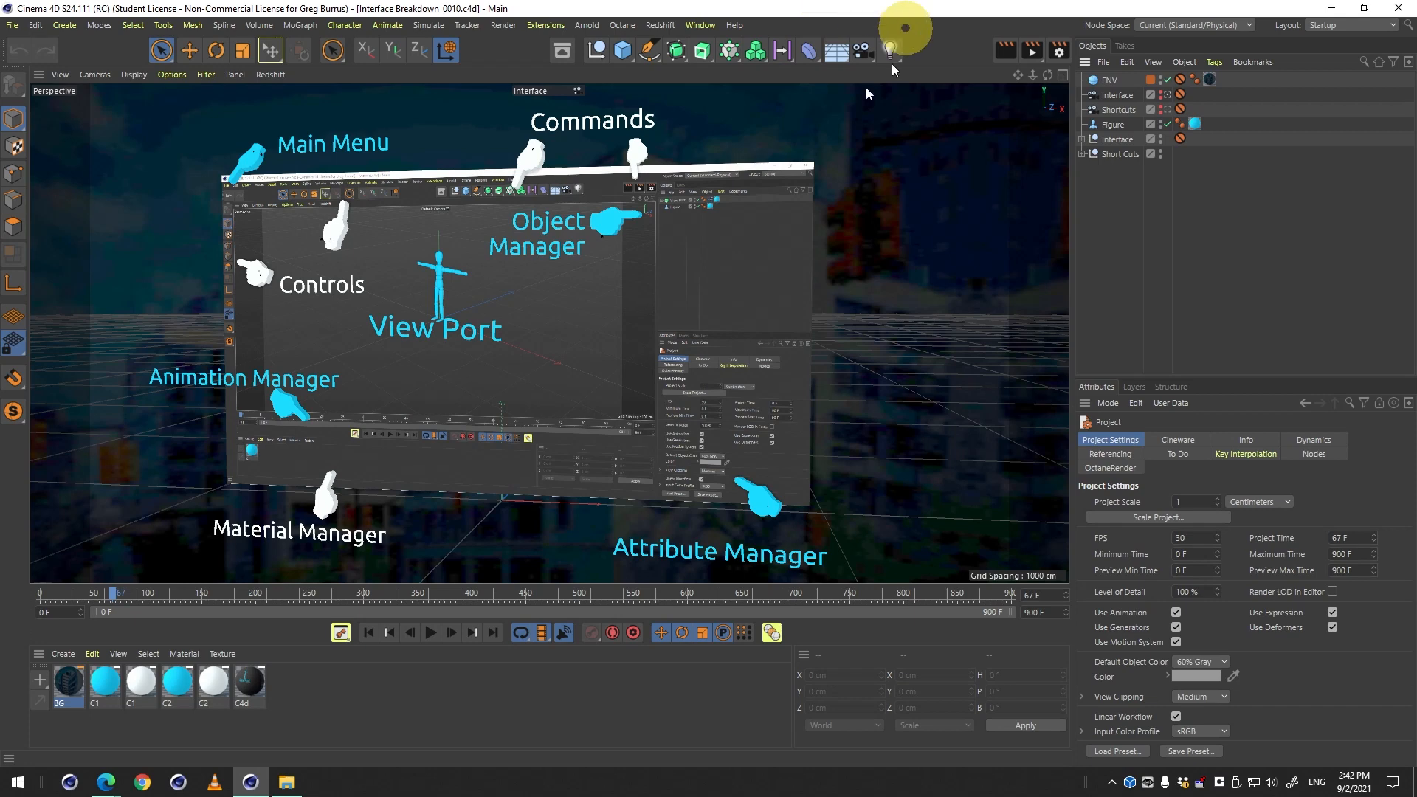
# Maximize the second perspective view from the four-view arrangement and zoom, orbit and pan around the interface model and shortcut text.
pyautogui.middleClick(889, 203)
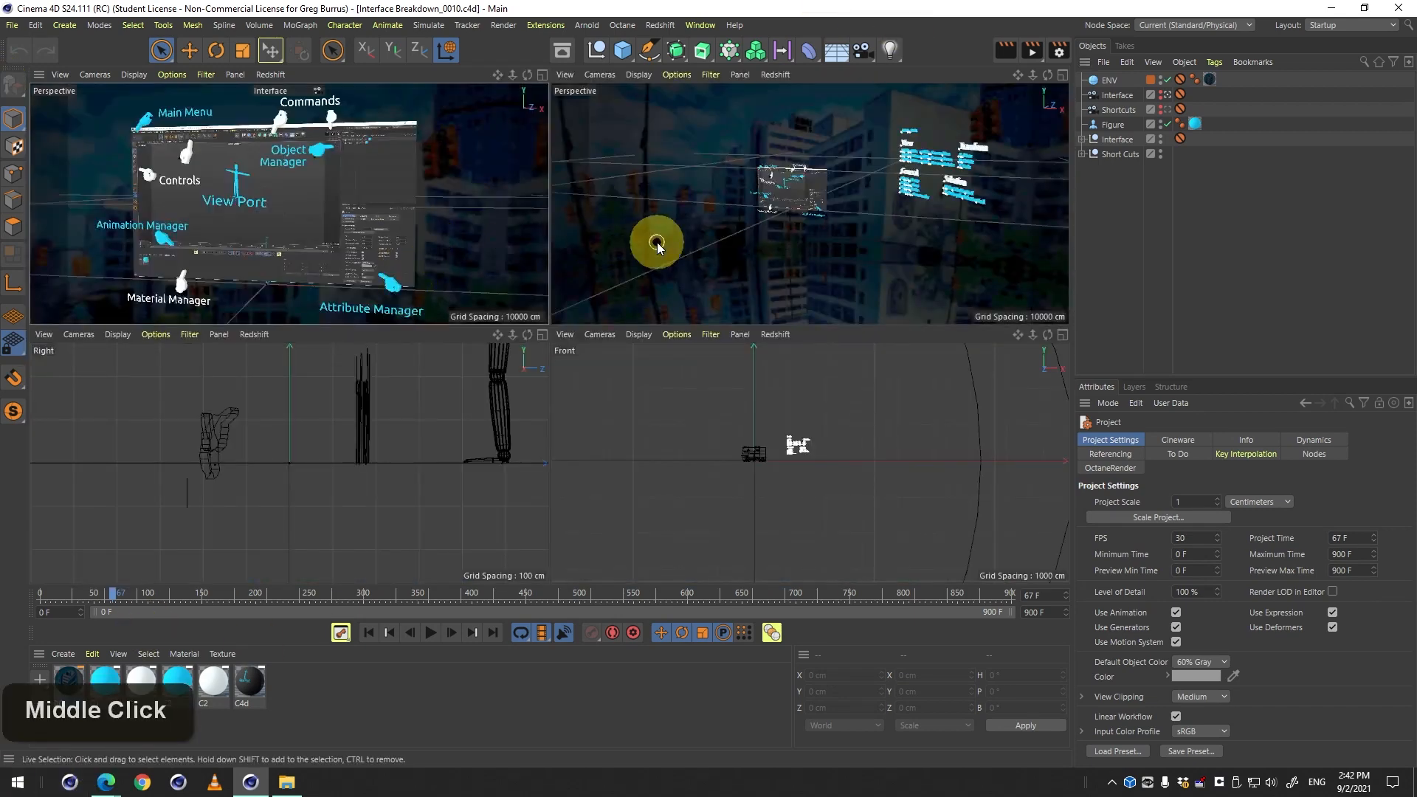
pyautogui.middleClick(715, 288)
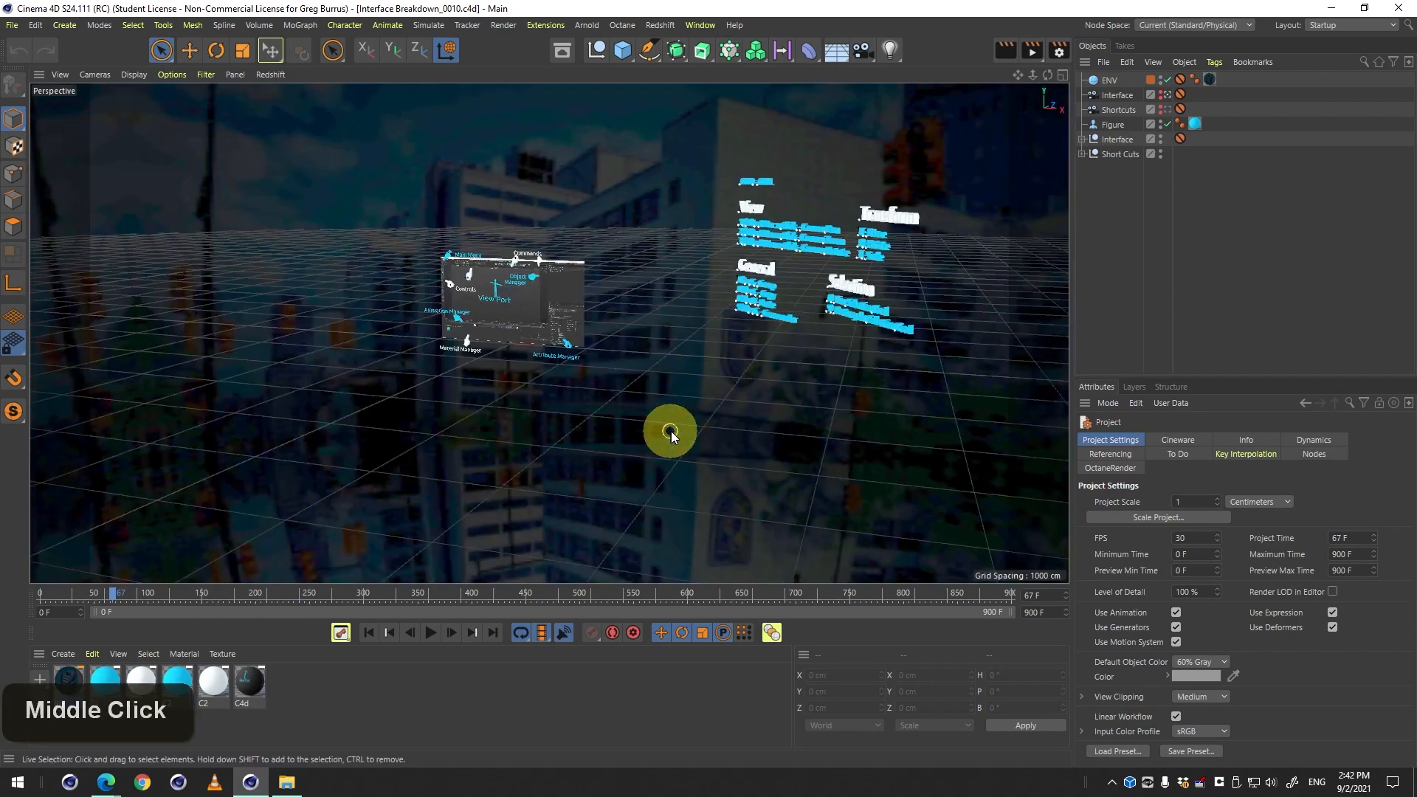
pyautogui.press('2')
pyautogui.moveTo(731, 409); pyautogui.dragTo(595, 406)
pyautogui.press('3')
pyautogui.press('1')
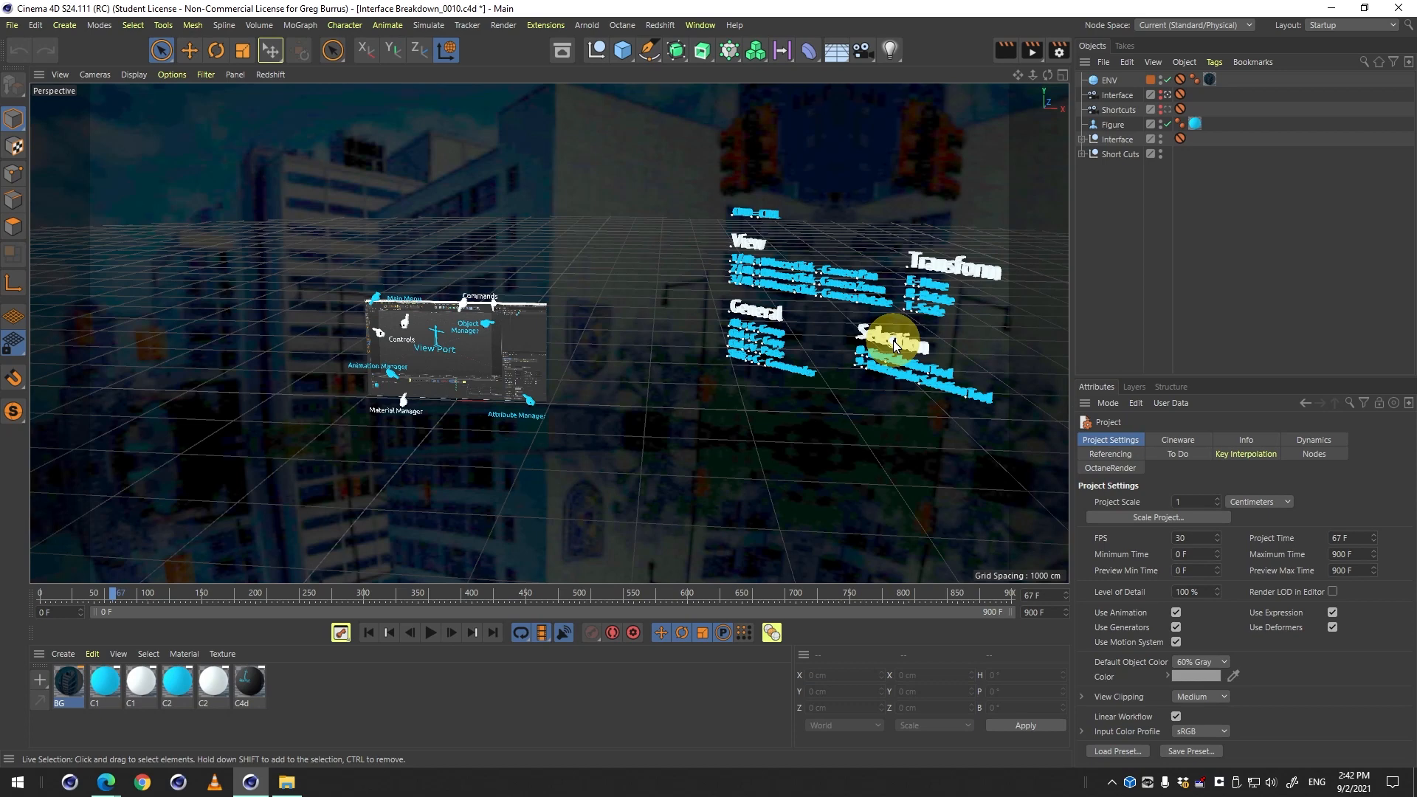
# Maximize the first perspective view and look through the Shortcuts camera and the Interface camera.
pyautogui.click(1166, 110)
pyautogui.middleClick(553, 165)
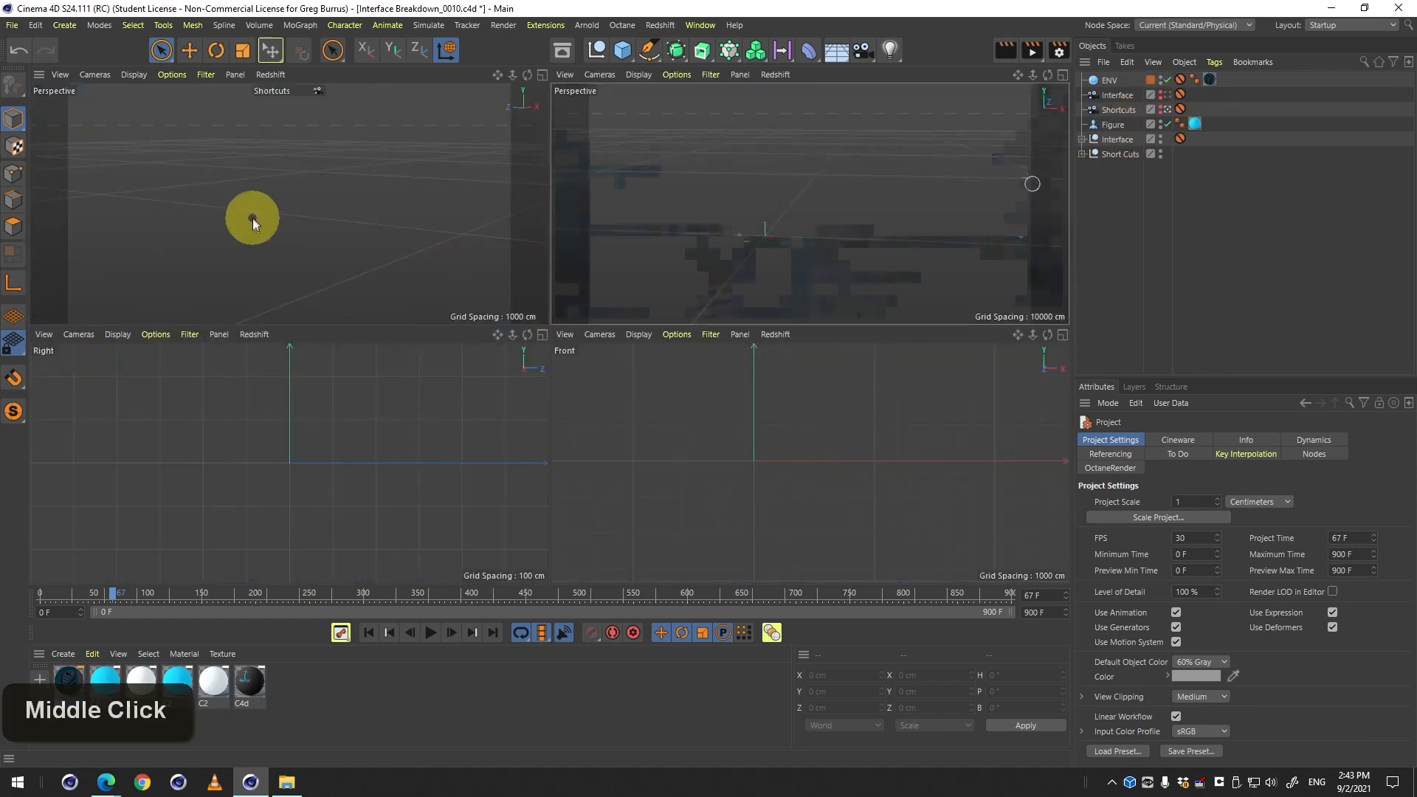
pyautogui.middleClick(247, 221)
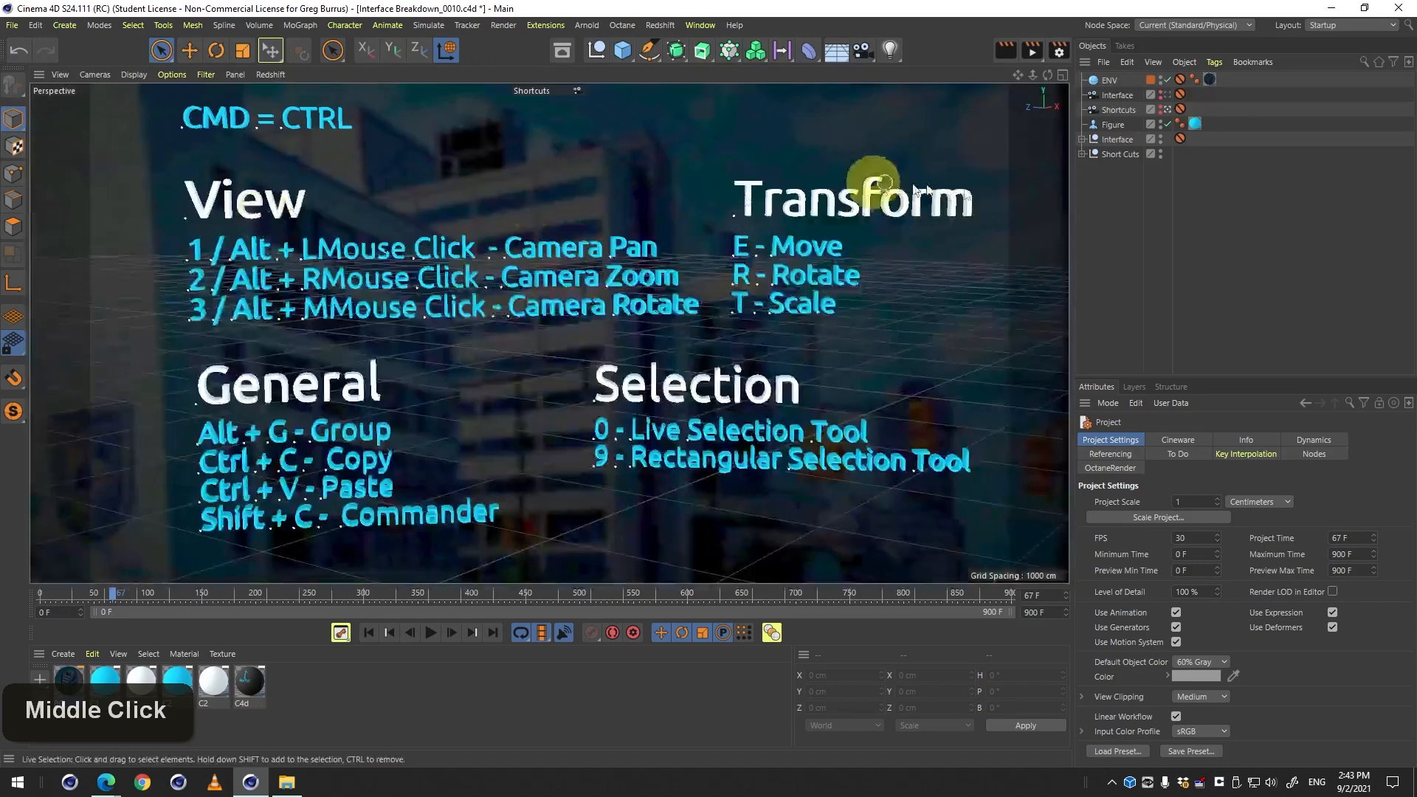
pyautogui.click(1168, 97)
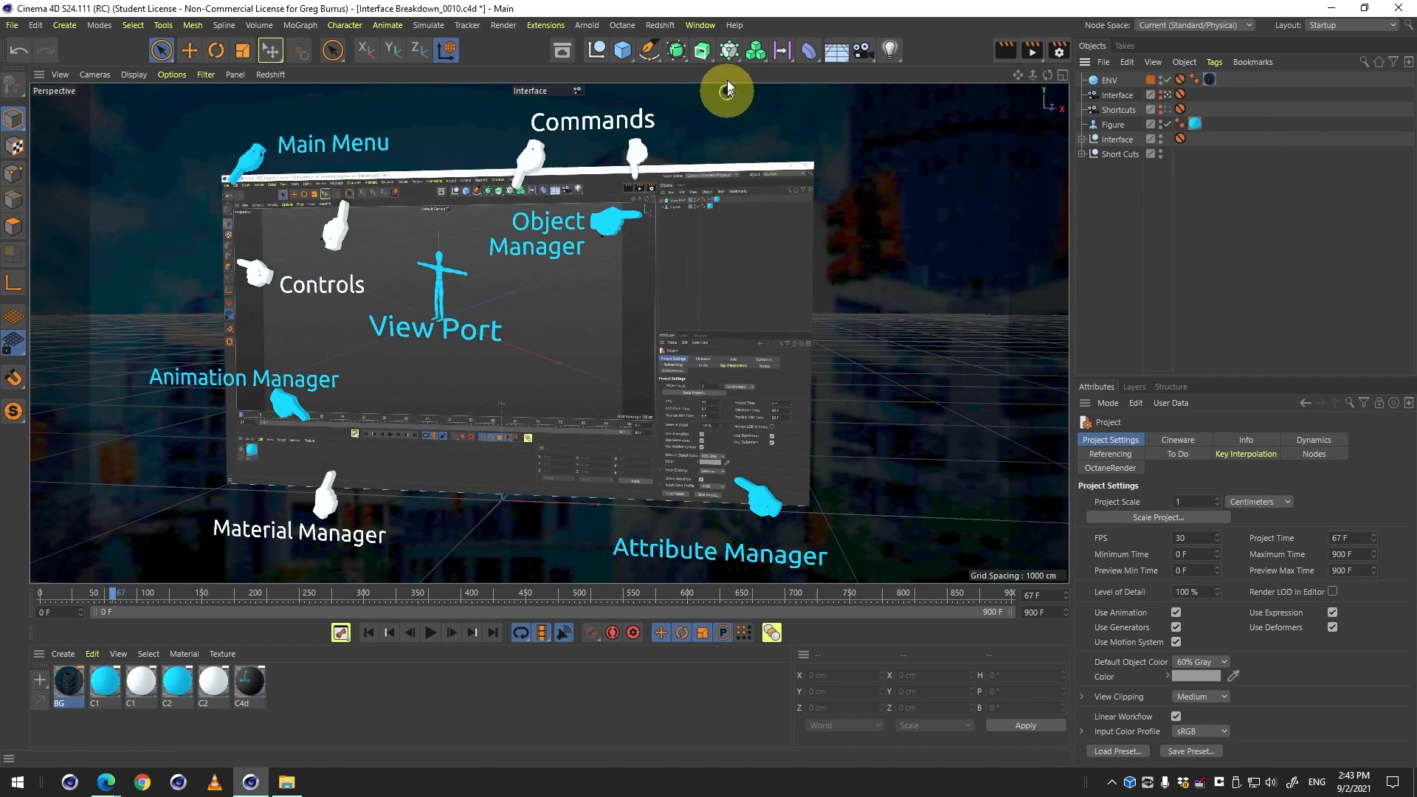
# Open the License Manager to examine the account's license status and assigned licenses, and close it.
pyautogui.click(715, 24)
pyautogui.moveTo(747, 24)
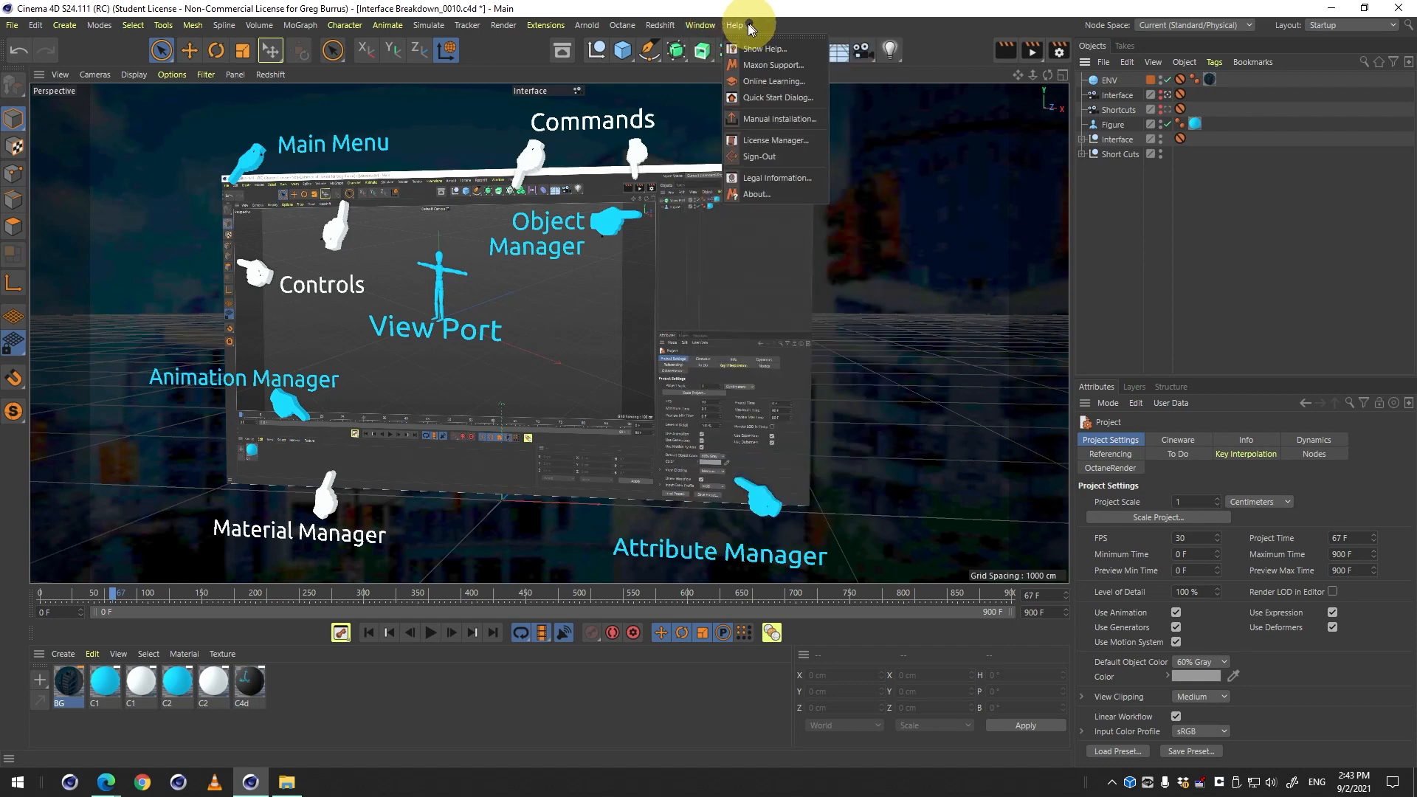
pyautogui.click(788, 139)
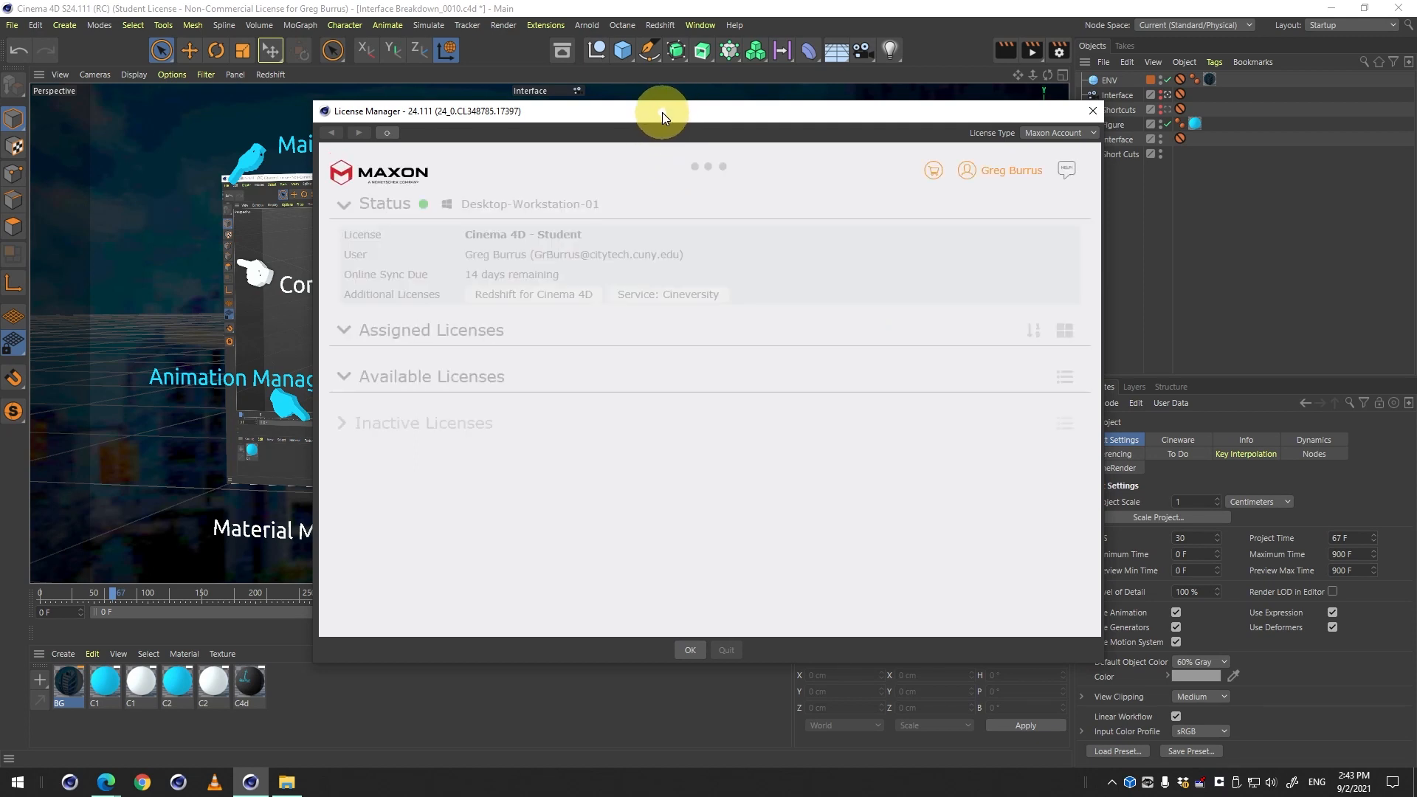
pyautogui.moveTo(684, 112); pyautogui.dragTo(740, 131)
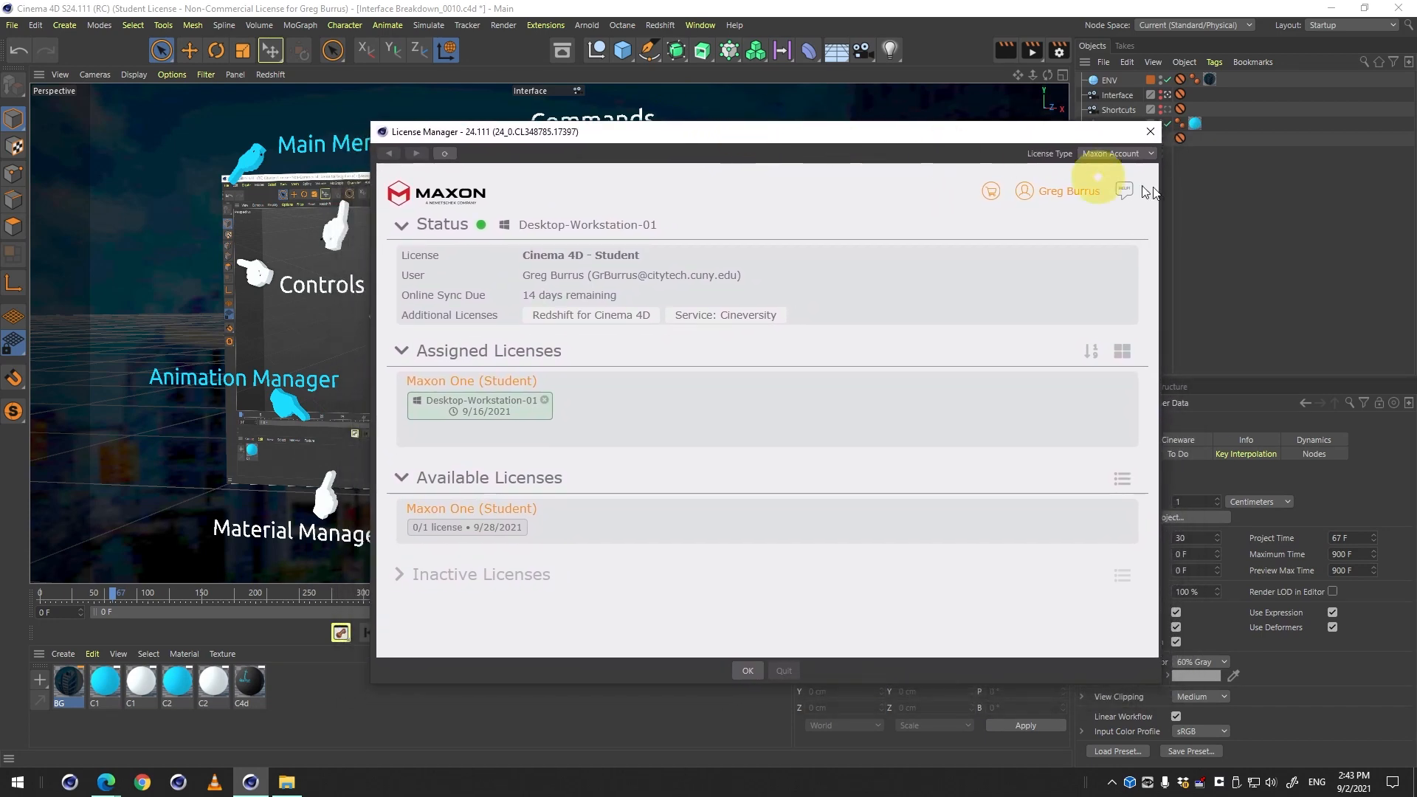
pyautogui.click(1070, 192)
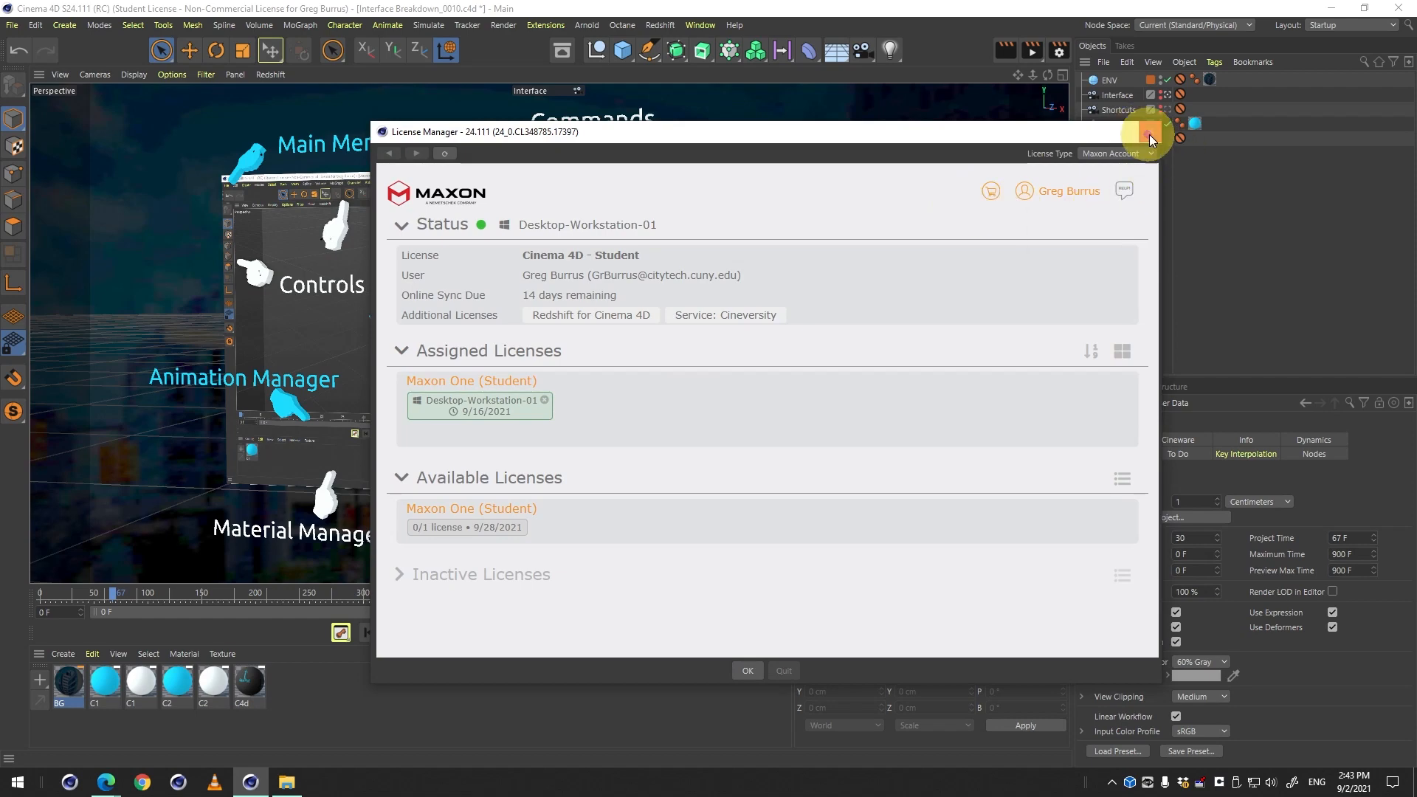
pyautogui.click(1150, 133)
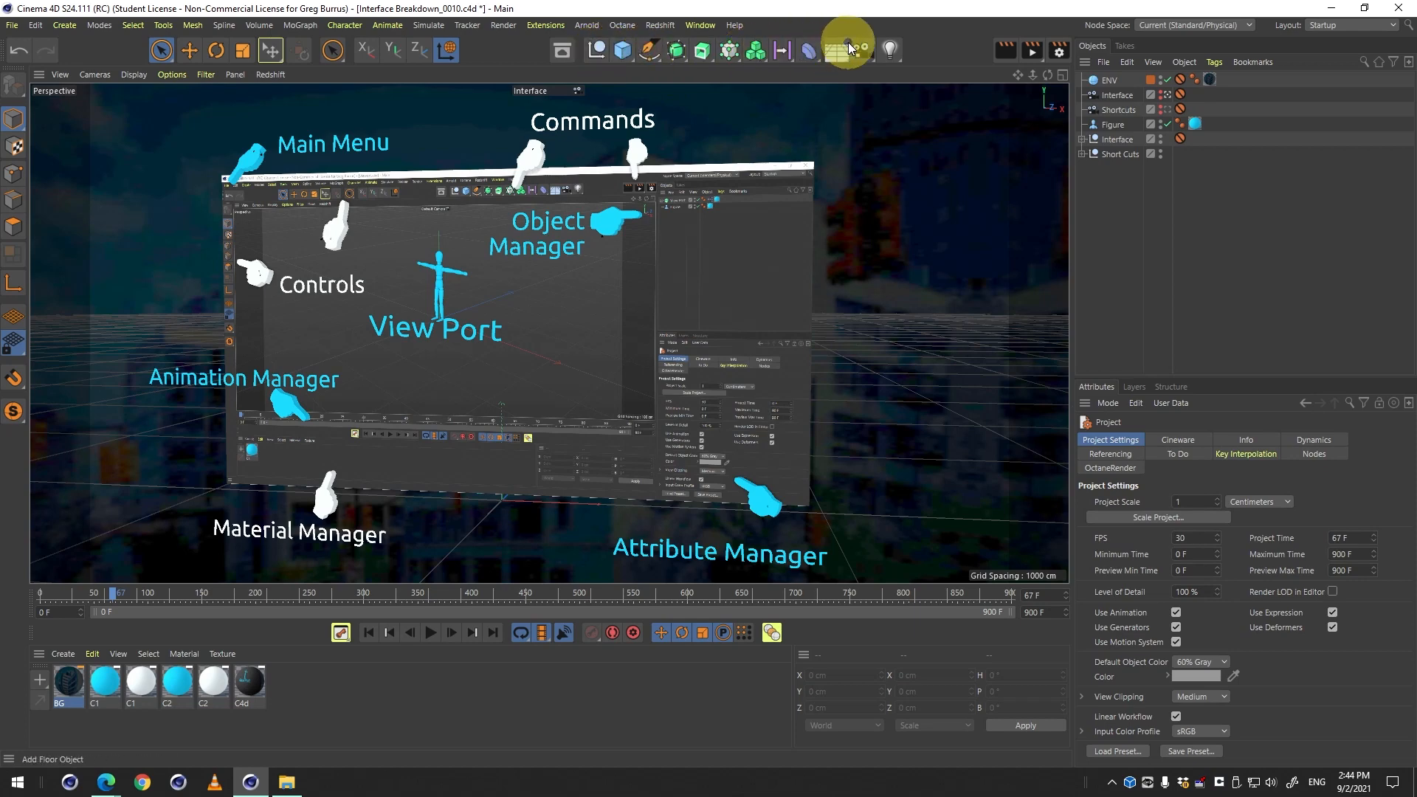
# Open the Asset Browser to examine its asset categories, and close it.
pyautogui.click(565, 56)
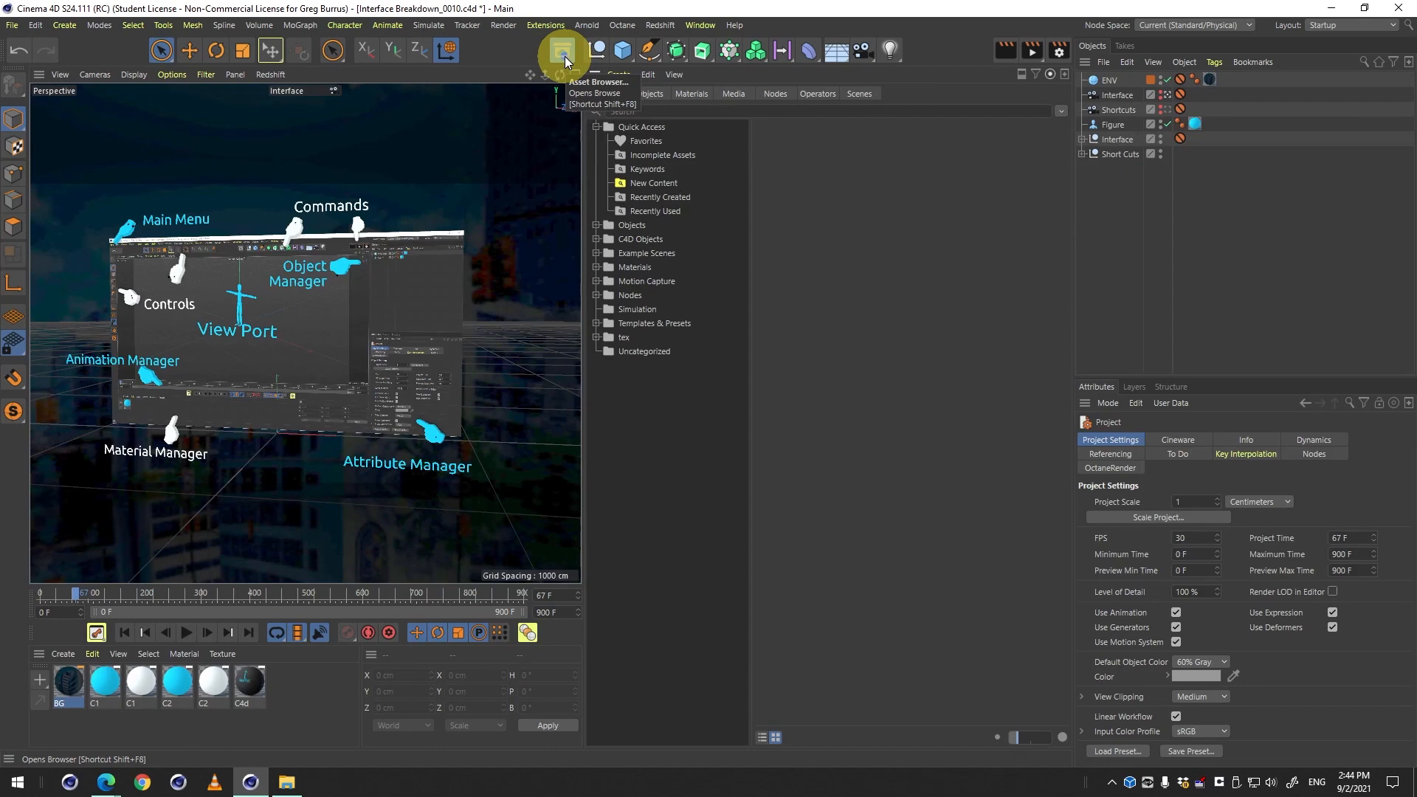
pyautogui.click(566, 58)
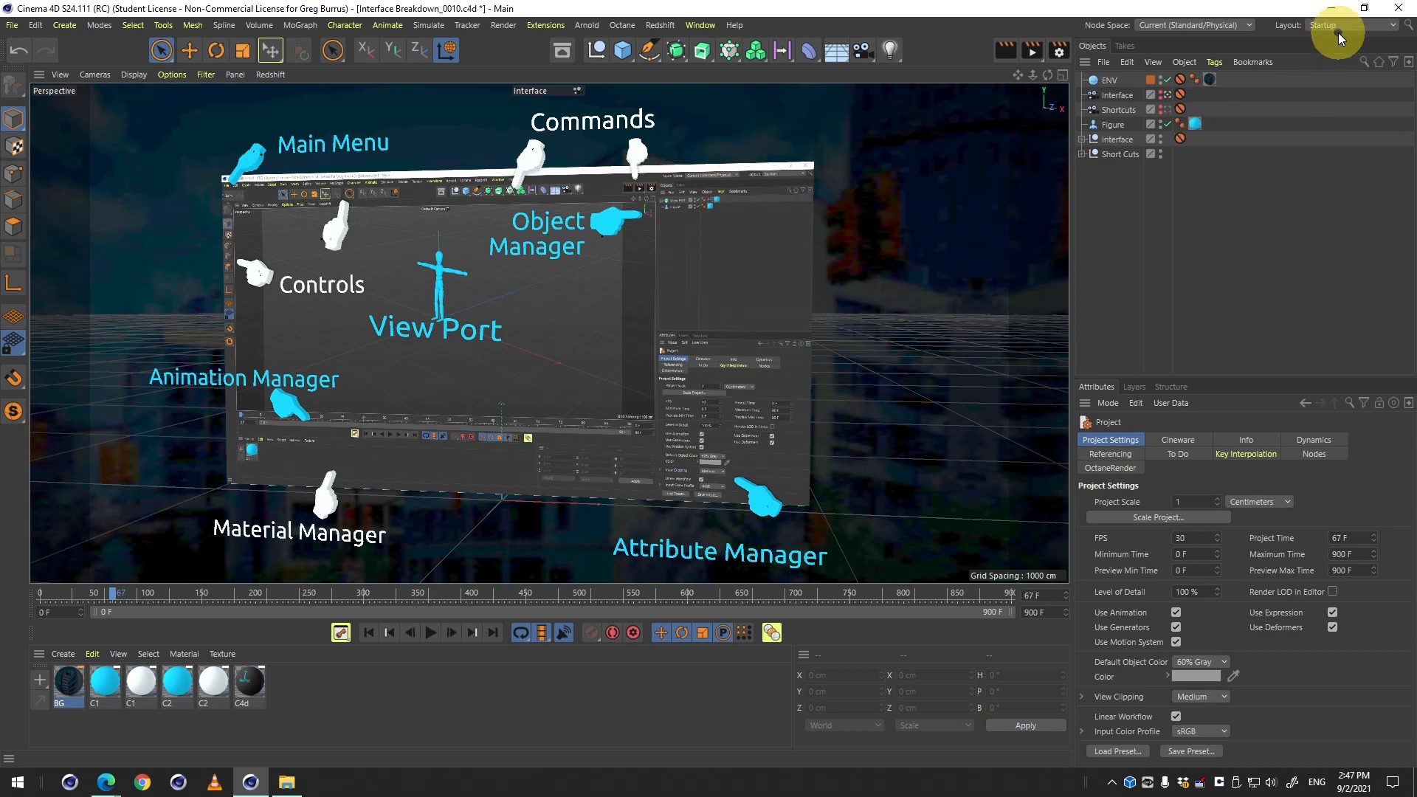
# Try the Animate and Standard interface layouts and return to the Startup layout.
pyautogui.press('alt')
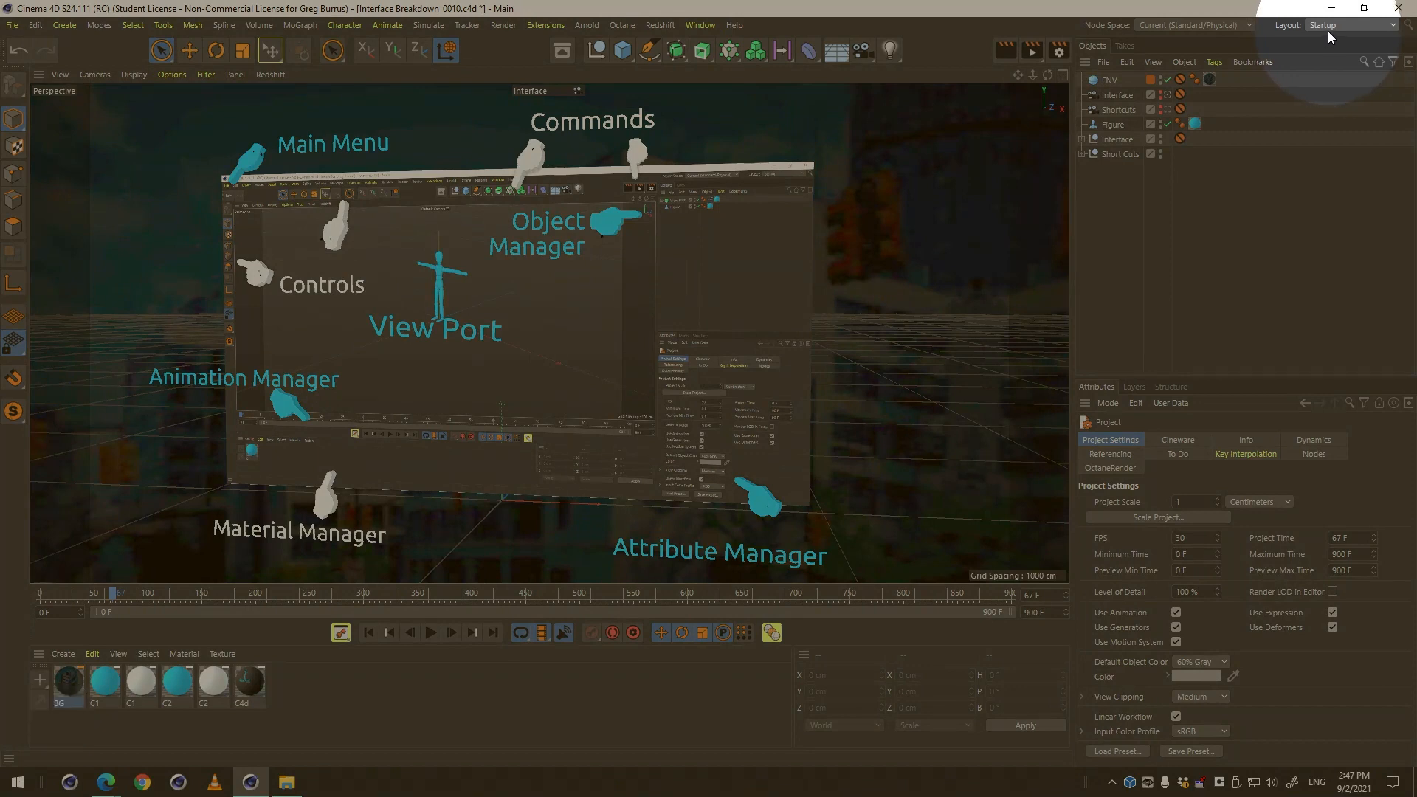
pyautogui.click(1327, 31)
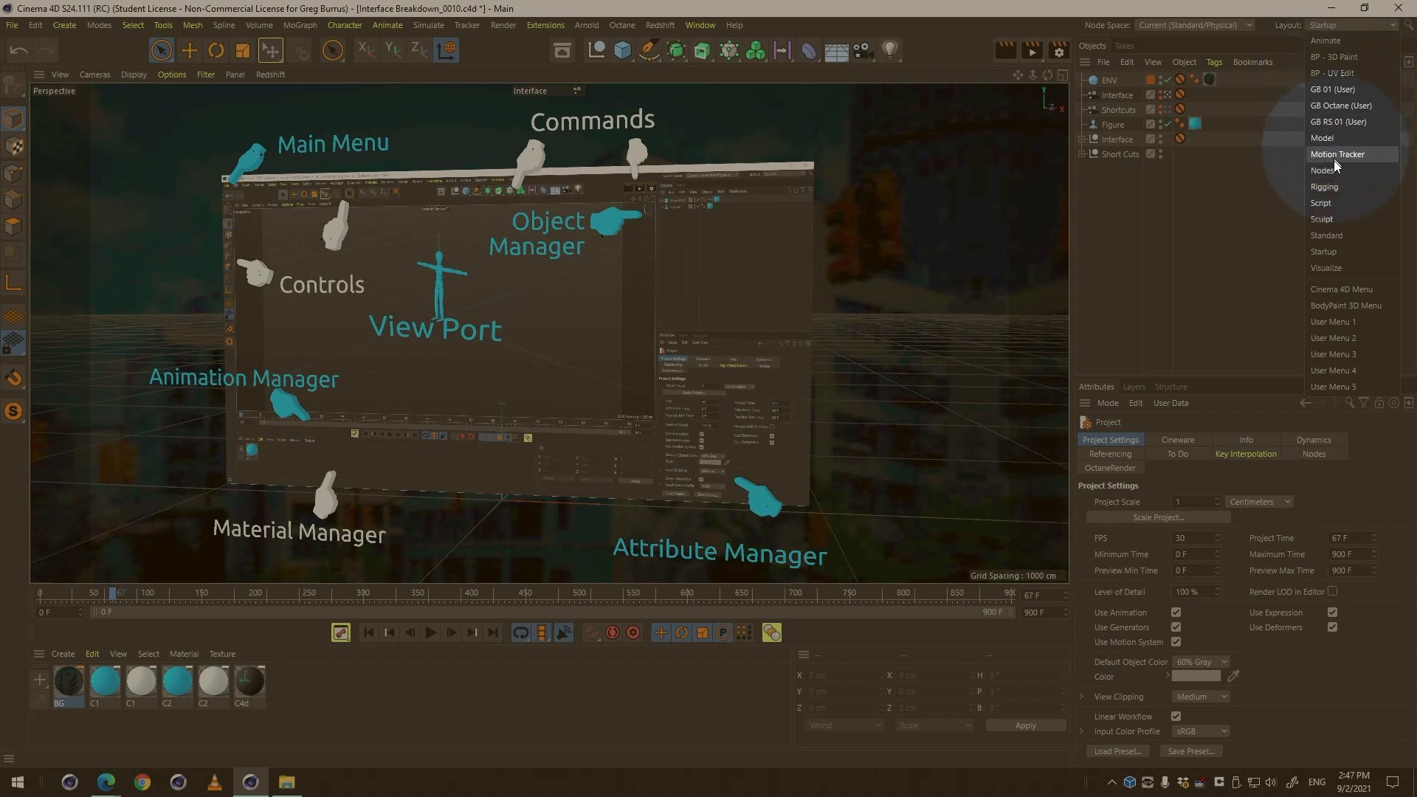
pyautogui.click(1337, 46)
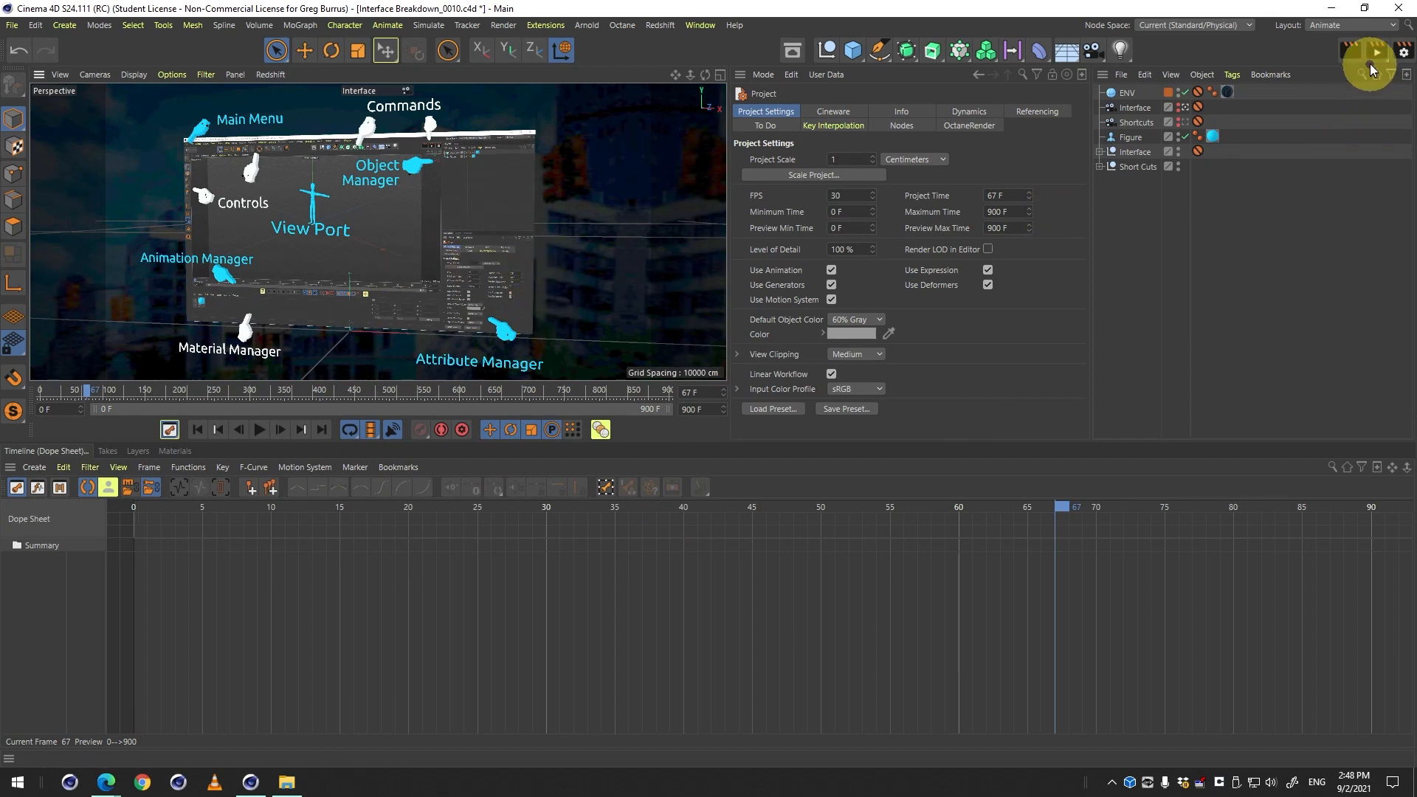
pyautogui.click(1357, 30)
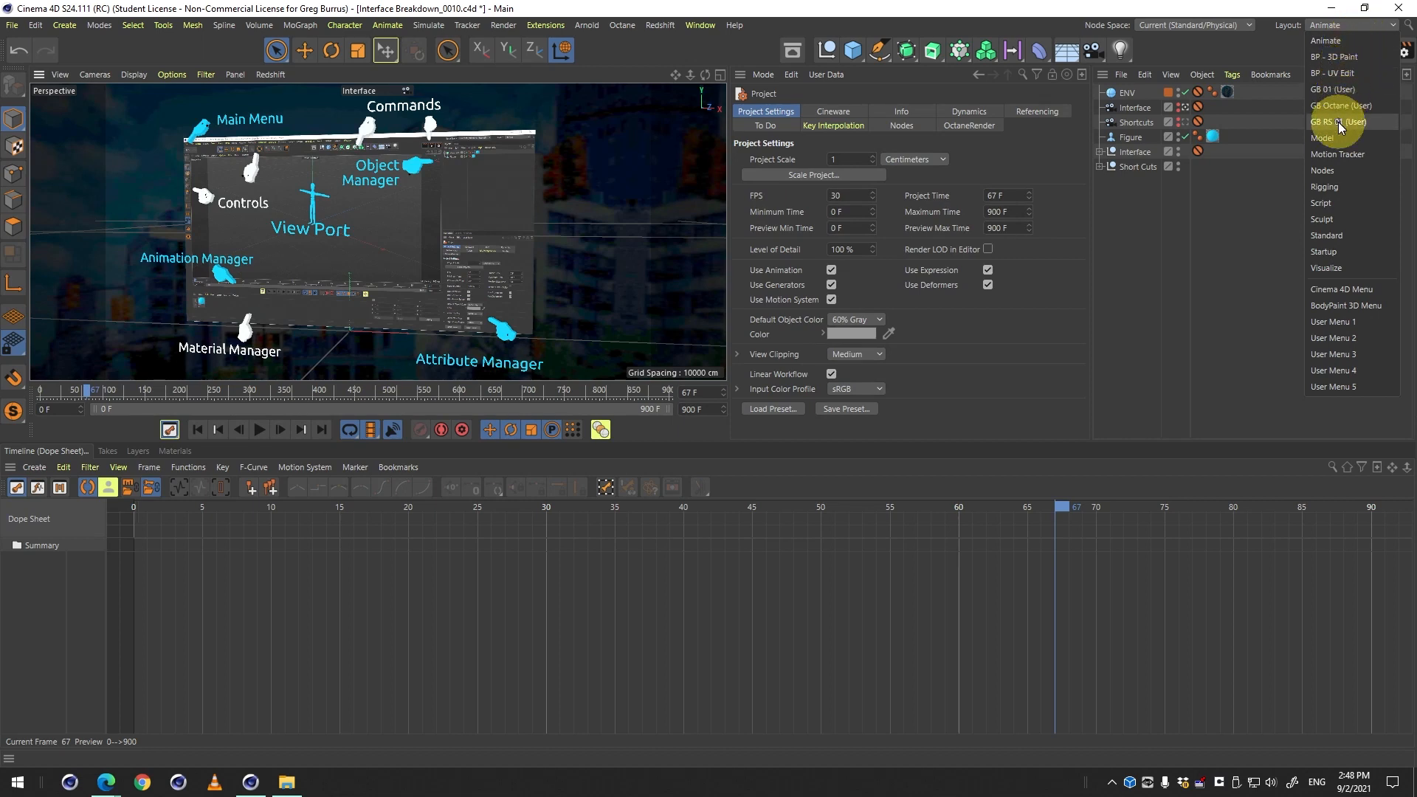
pyautogui.click(1333, 237)
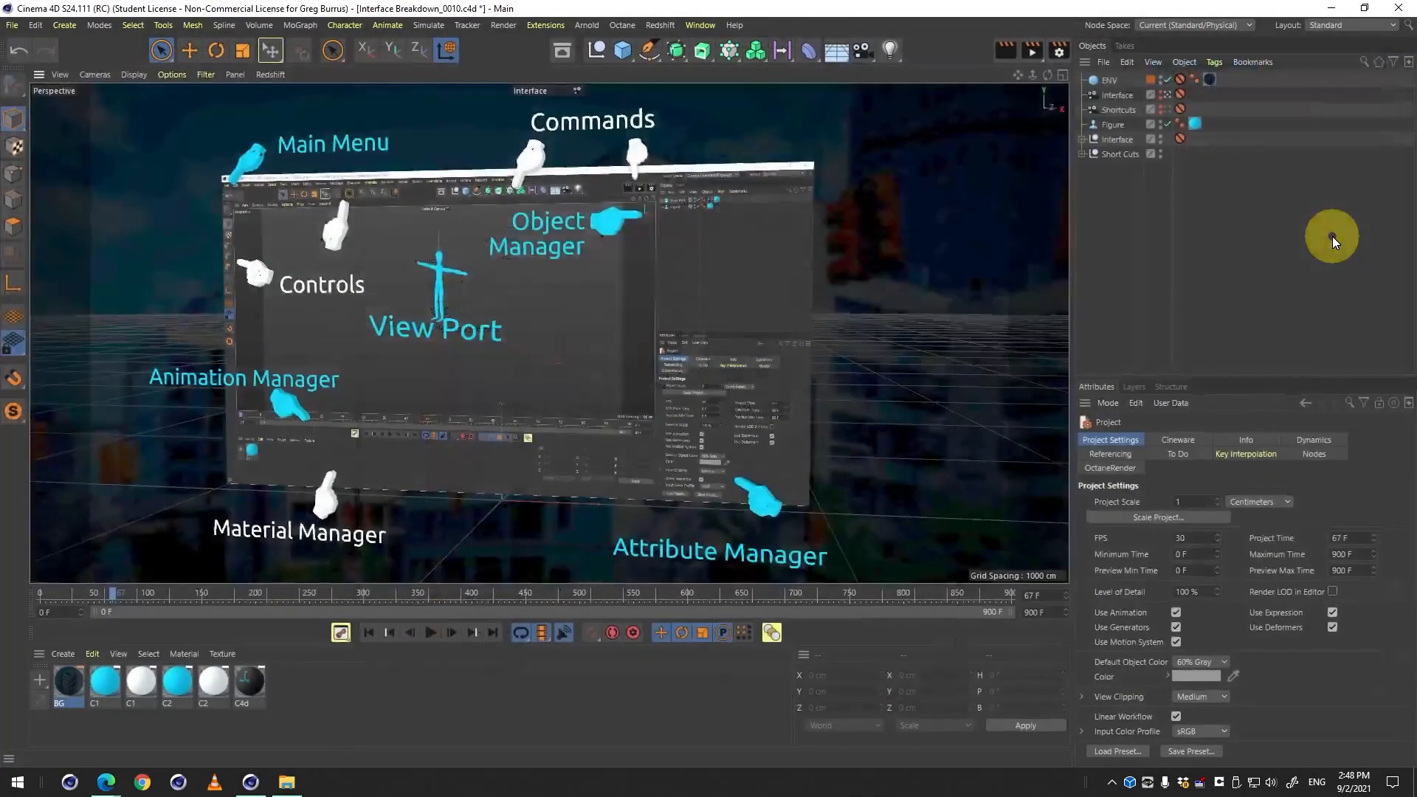
pyautogui.click(1352, 28)
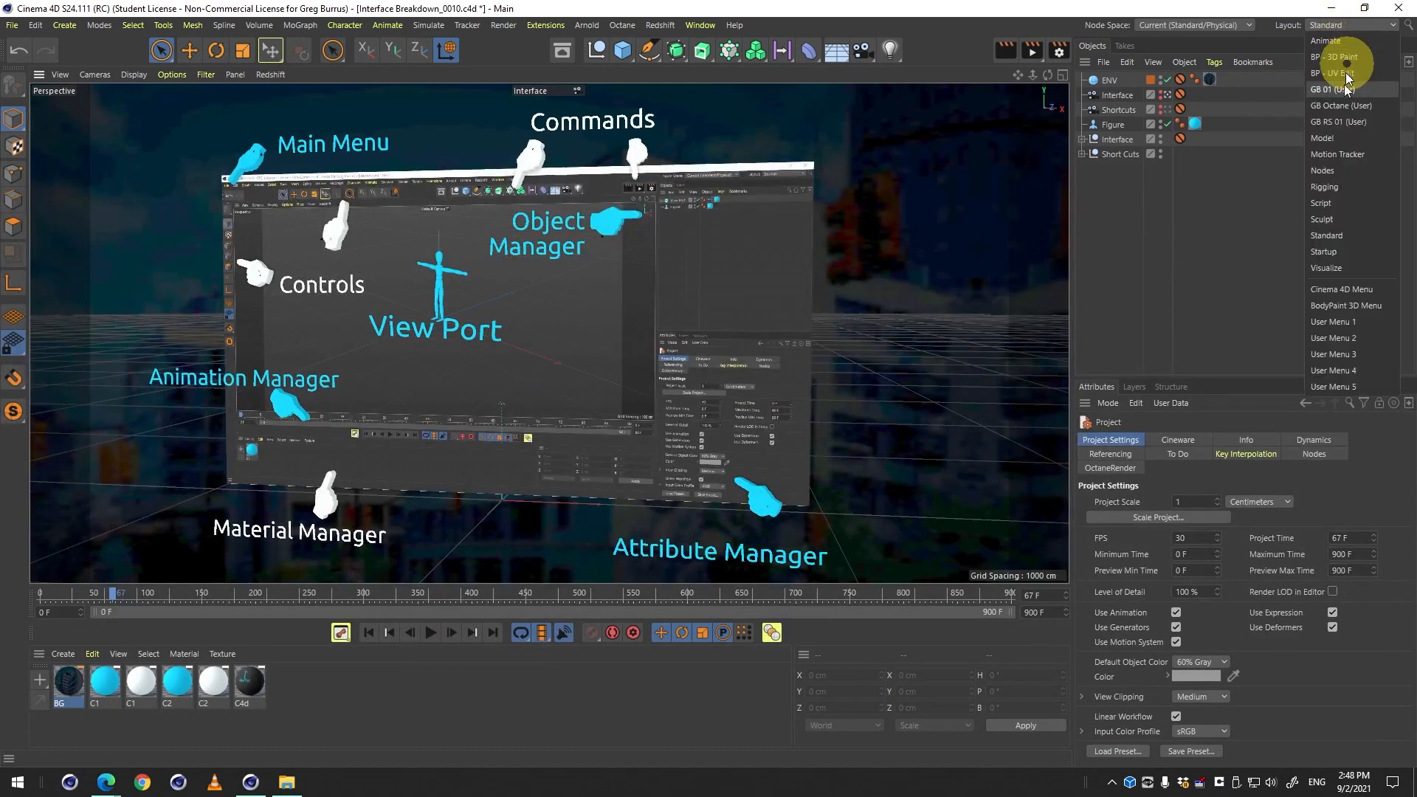
pyautogui.click(1327, 246)
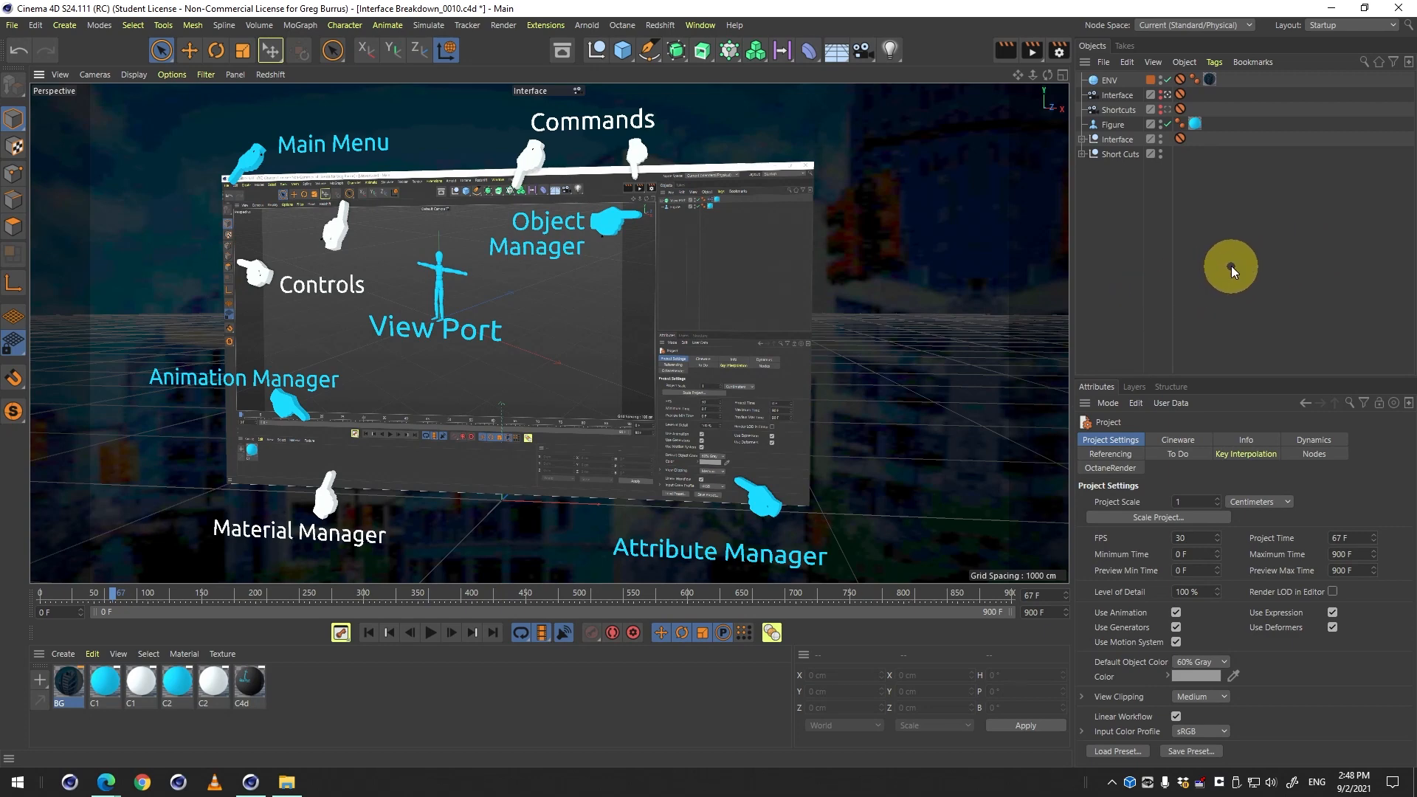
# Look through the Shortcuts camera to examine the view navigation controls and the list of view, transform, general and selection shortcuts.
pyautogui.click(1165, 111)
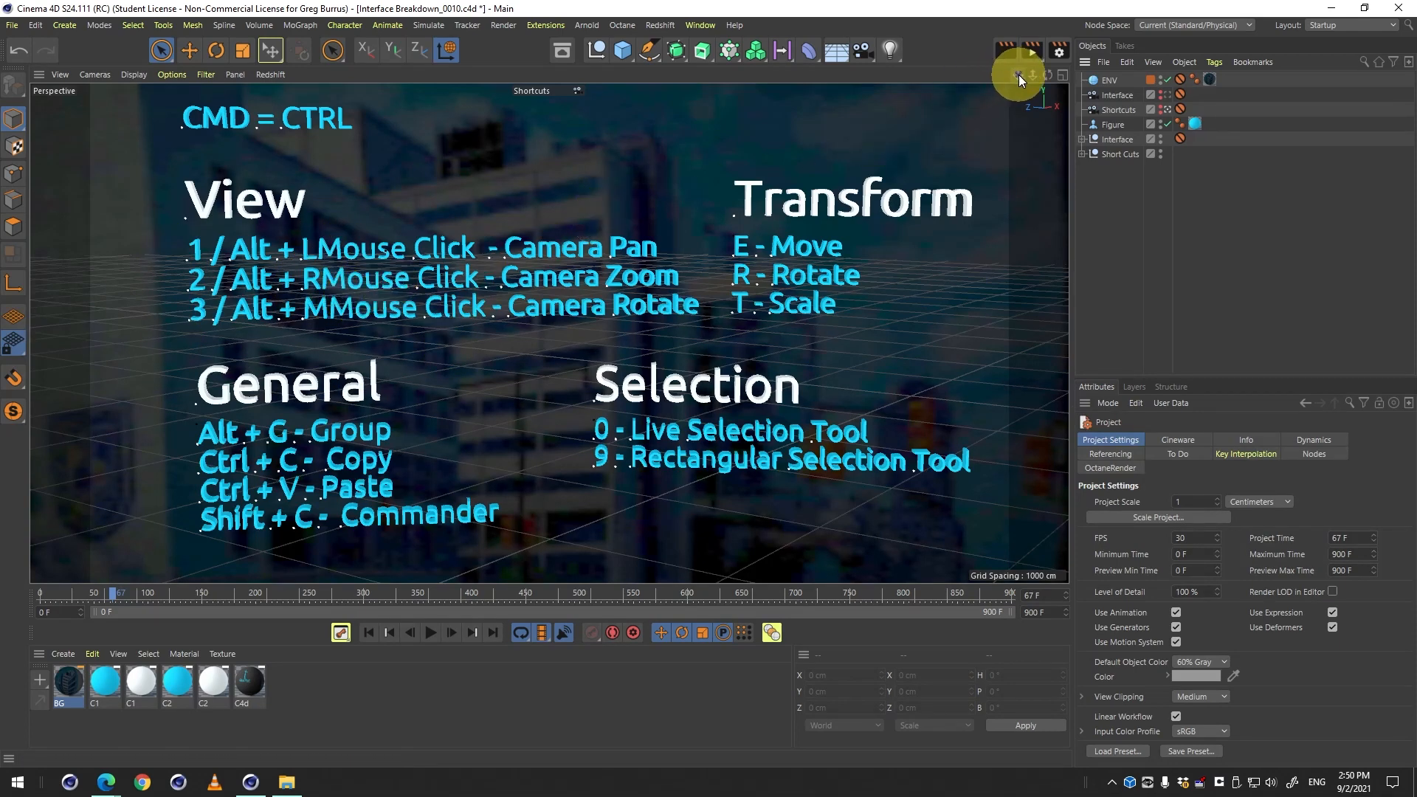
pyautogui.press('alt')
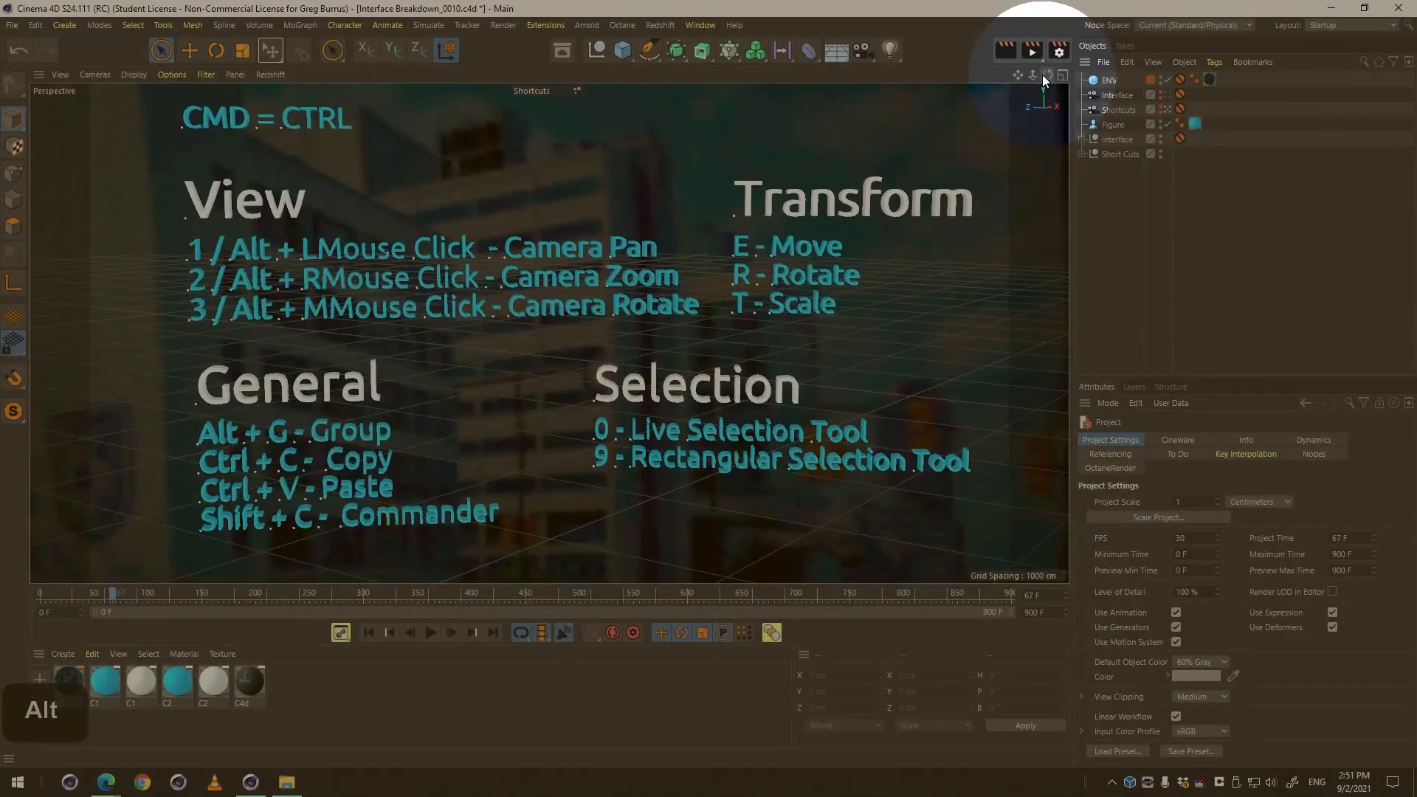
pyautogui.press('alt')
pyautogui.press('alt')
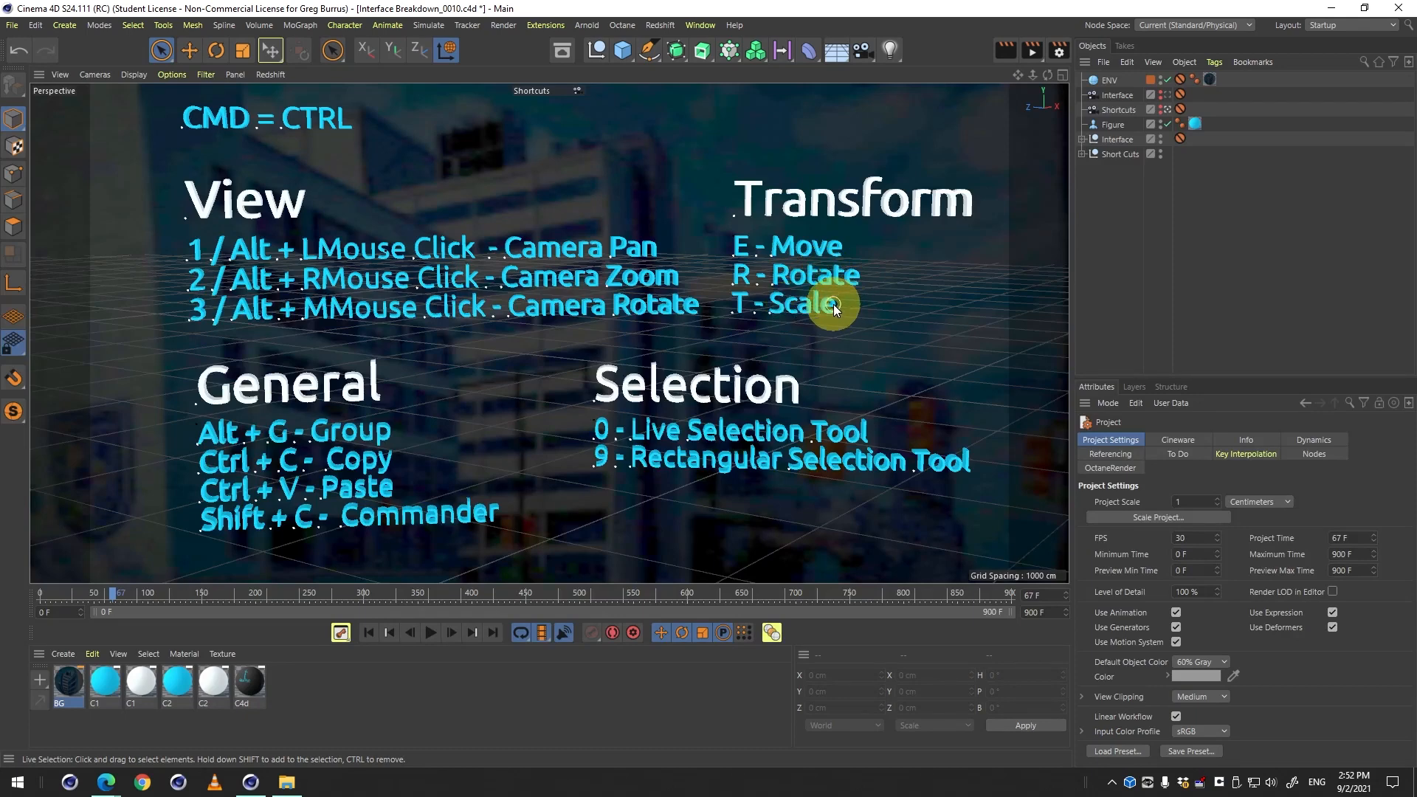
# Try switching back and forth between the Rotate and Scale tools, ending on Rotate.
pyautogui.press('s')
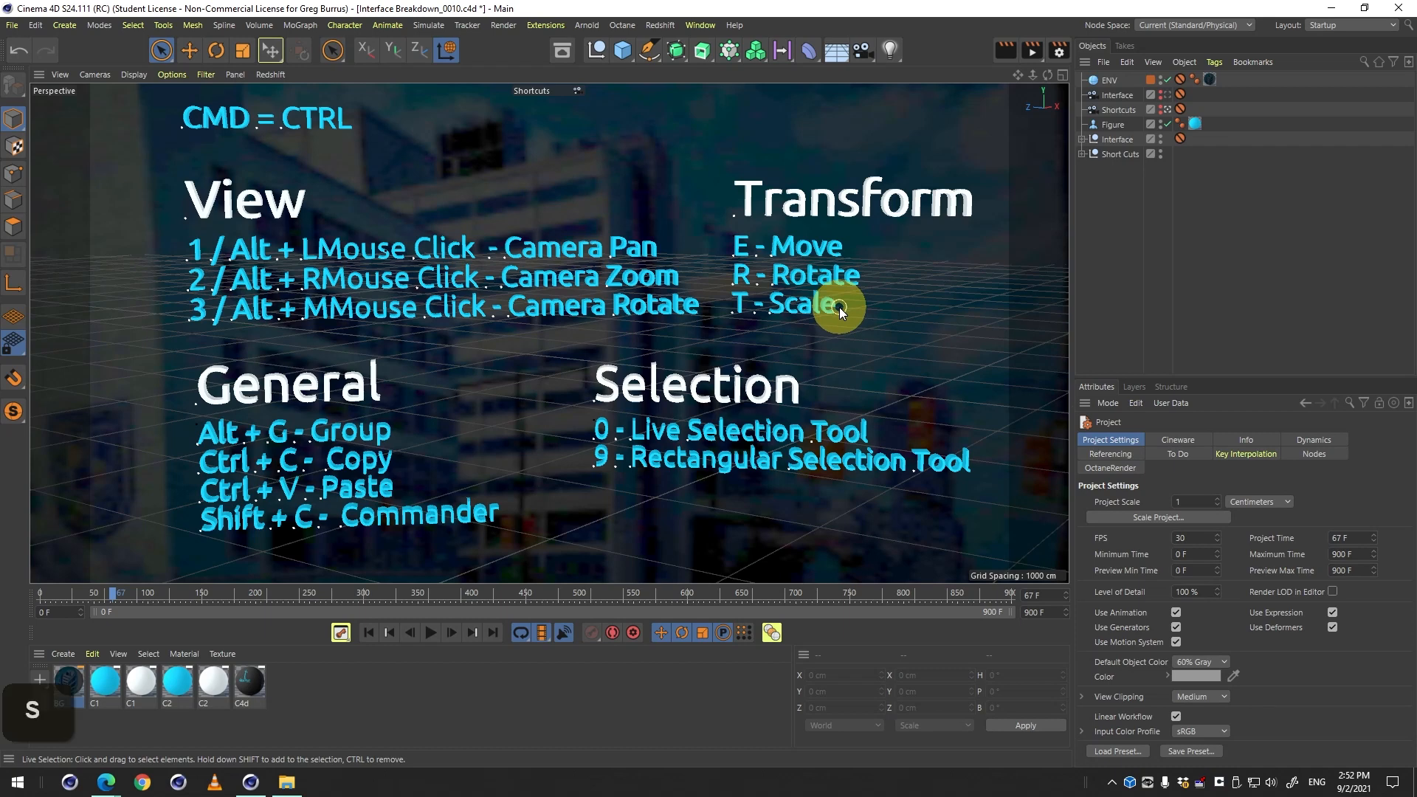
pyautogui.press('s')
pyautogui.press('s')
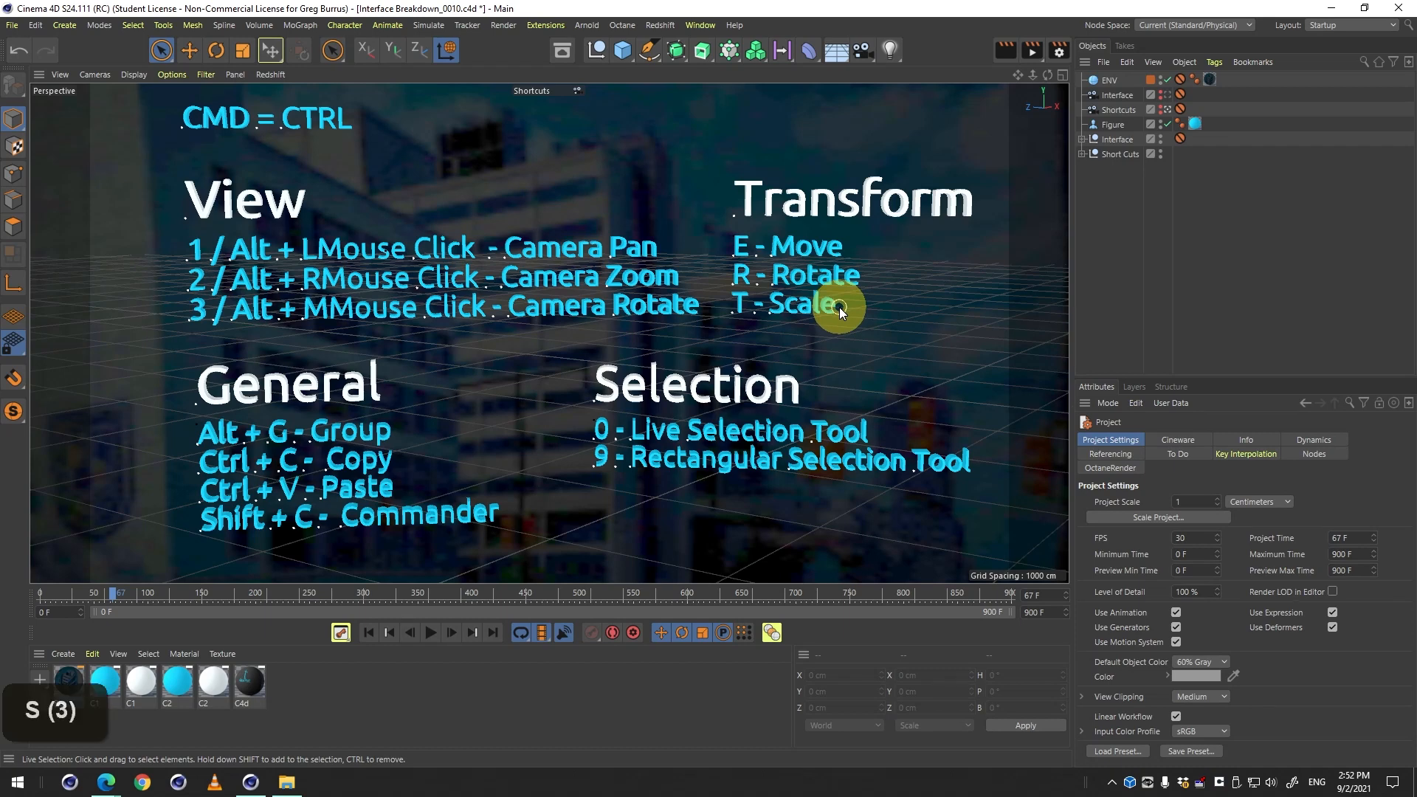
pyautogui.press('r')
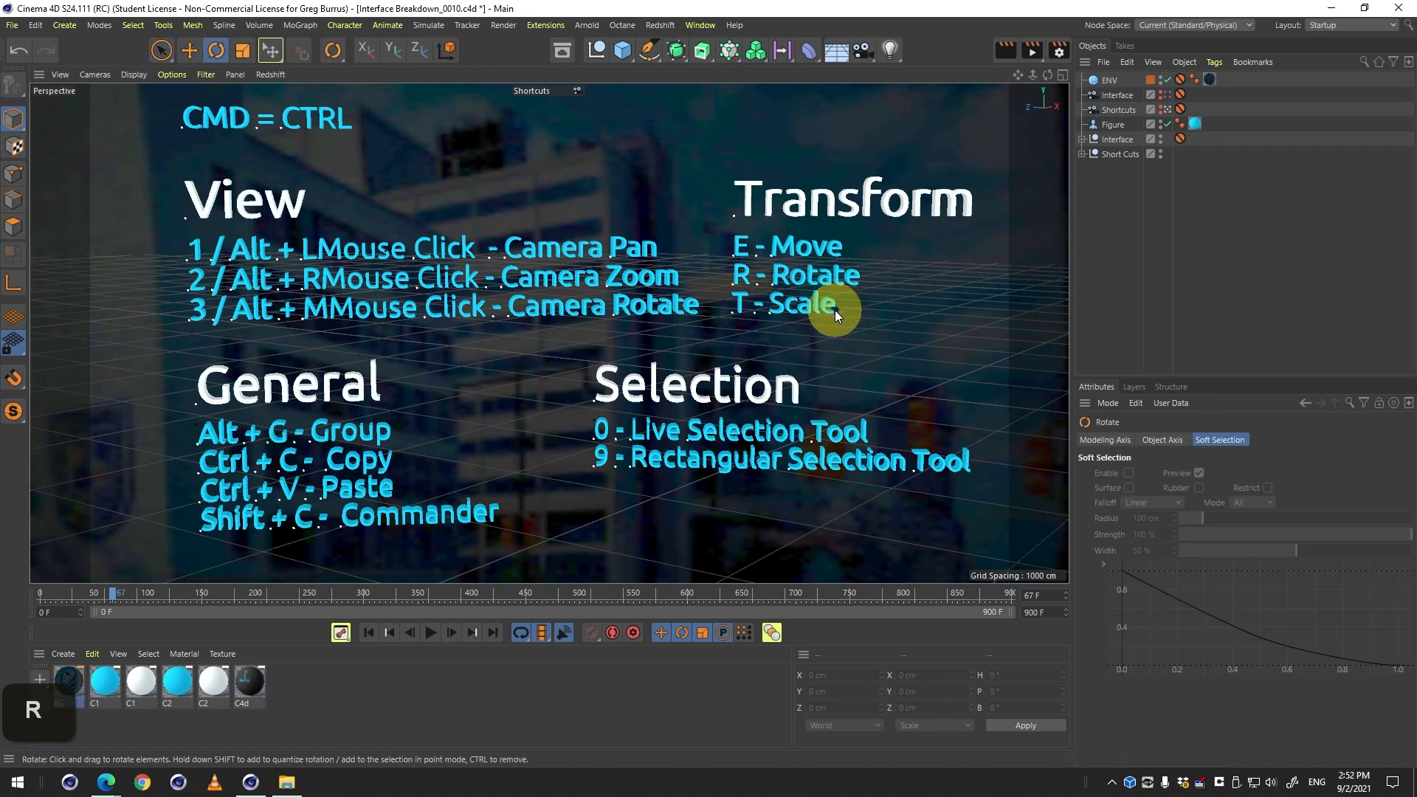
pyautogui.press('t')
pyautogui.press('r')
pyautogui.press('t')
pyautogui.press('r')
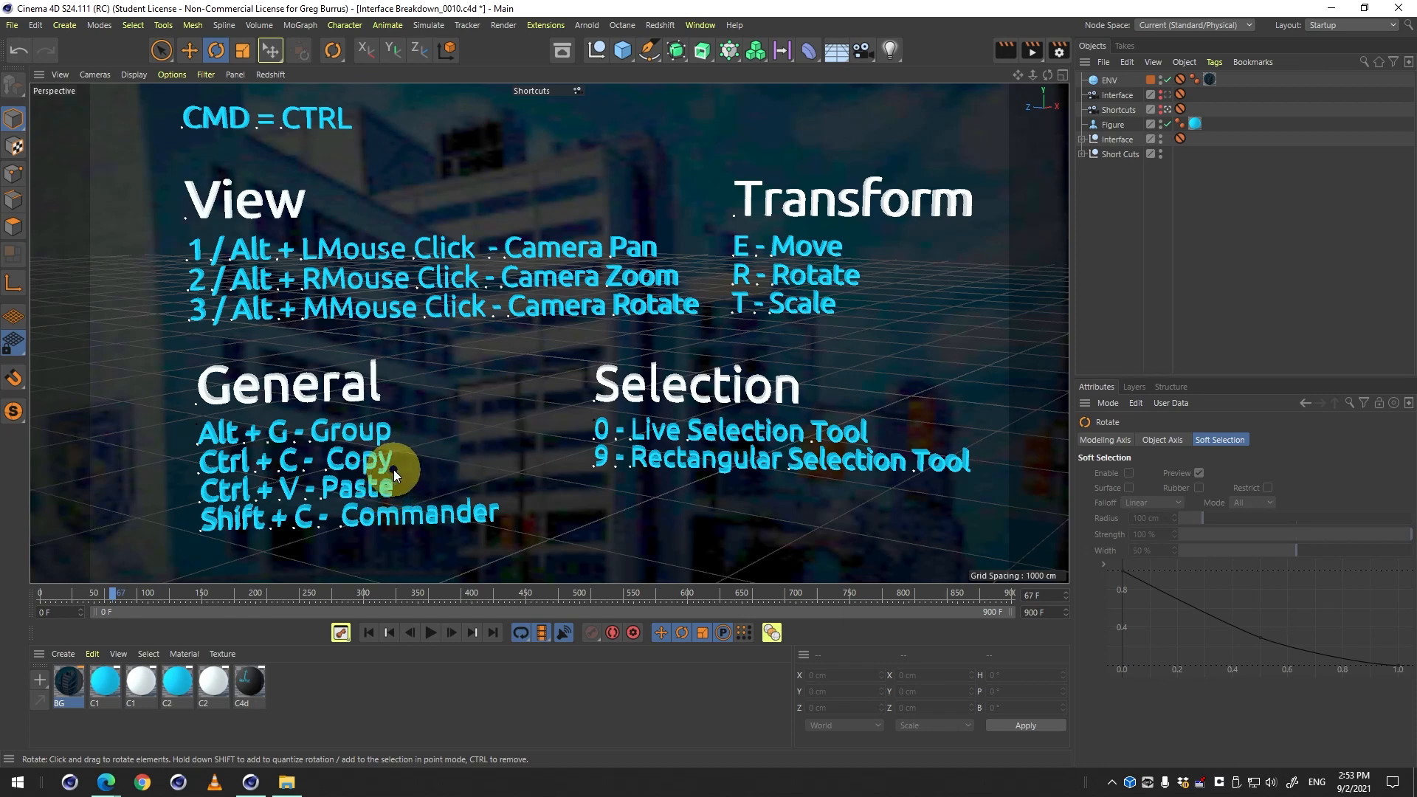
# Expand the Interface group in the object hierarchy to examine its child objects, and collapse it again.
pyautogui.click(1083, 138)
pyautogui.doubleClick(1083, 139)
pyautogui.click(1098, 168)
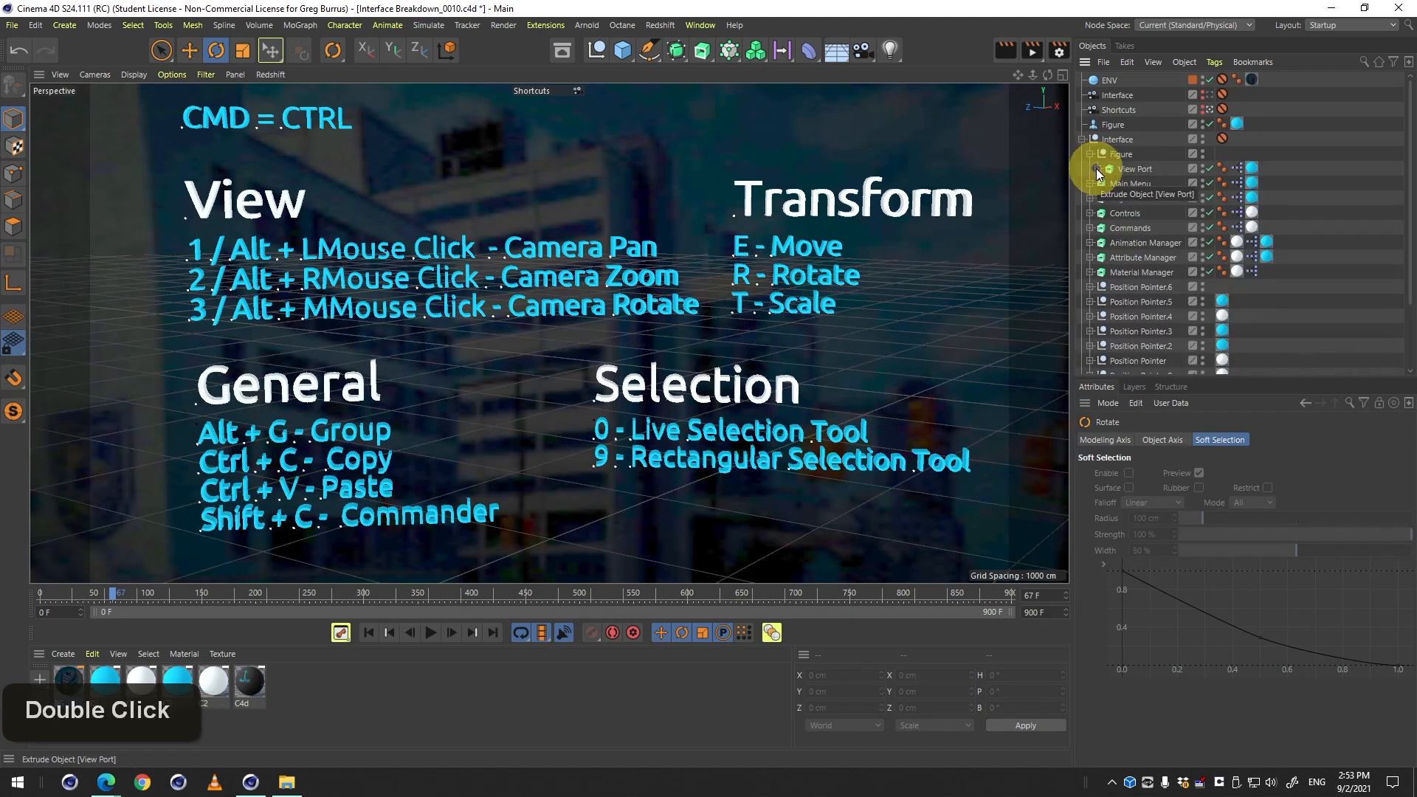
pyautogui.click(1095, 168)
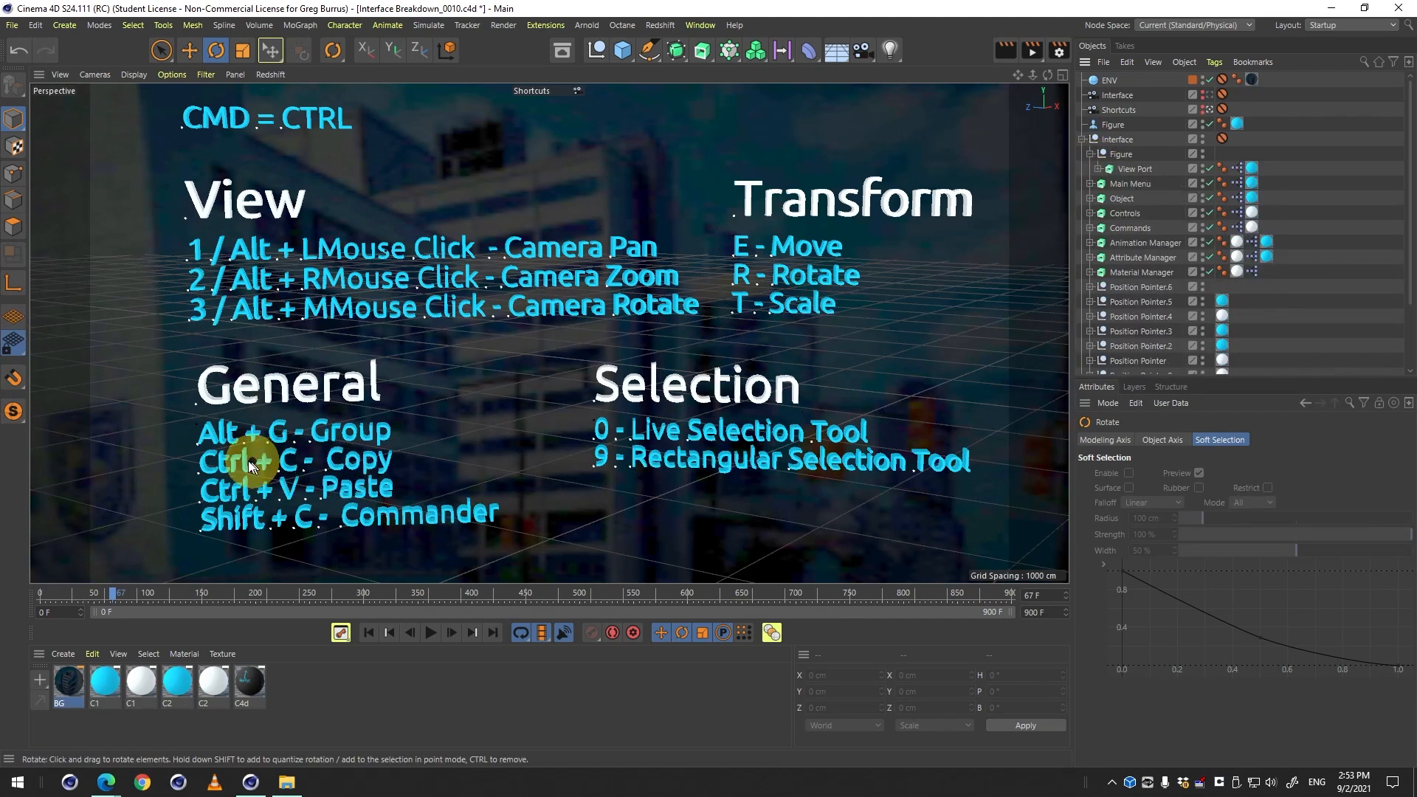
pyautogui.click(1084, 137)
pyautogui.click(1084, 137)
pyautogui.click(1083, 137)
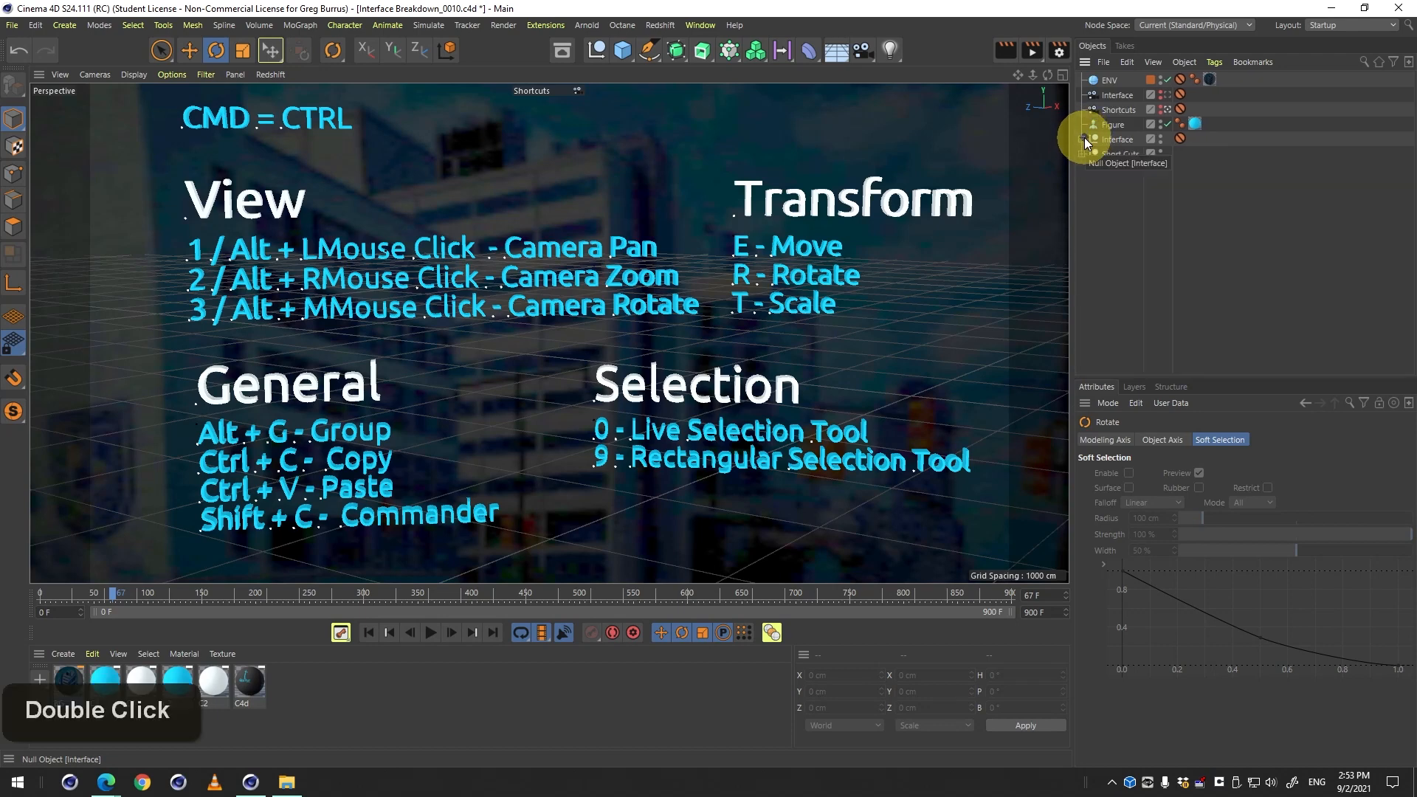
pyautogui.click(1084, 137)
pyautogui.click(1083, 137)
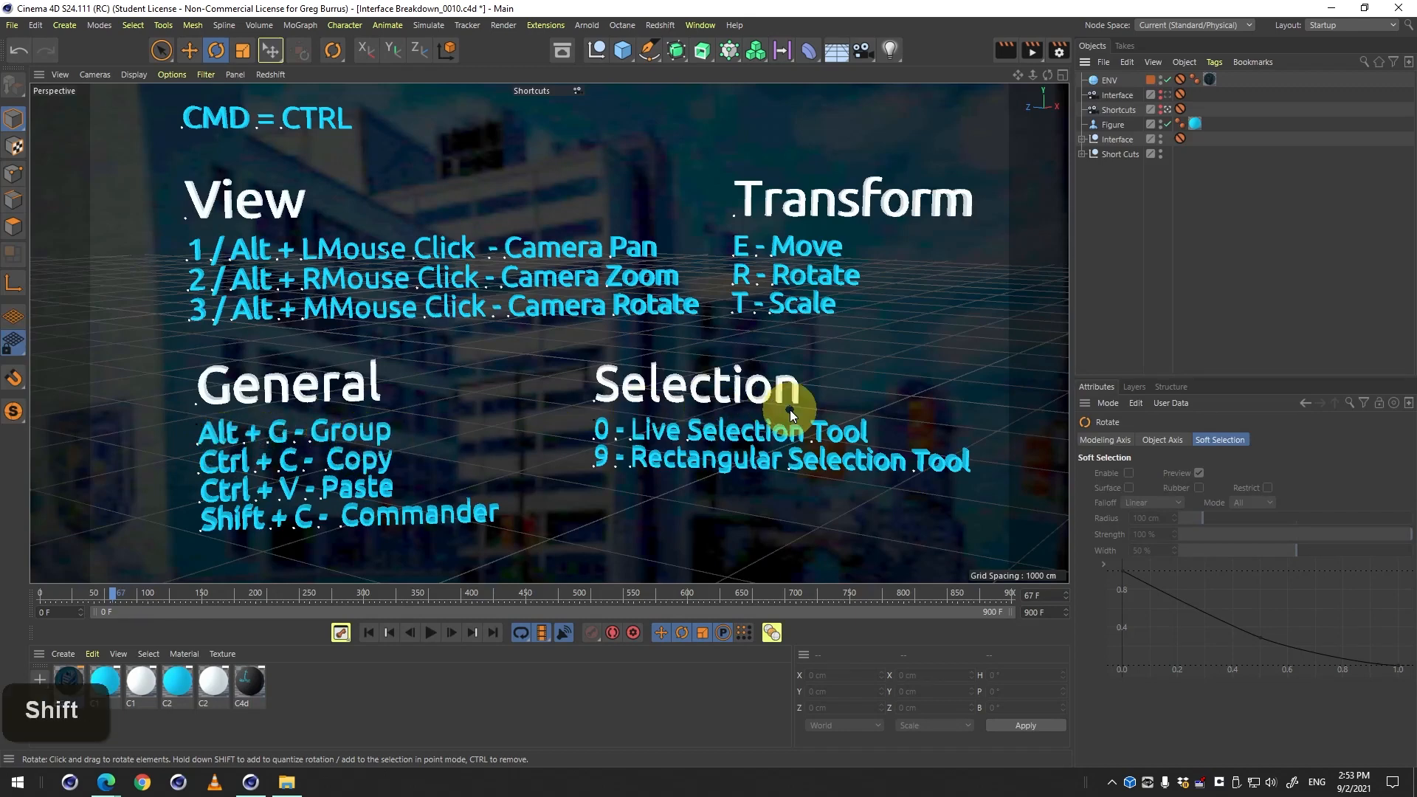
# Open the Commander, search for "cube", and close it without adding anything.
pyautogui.hotkey('shift', 'c')
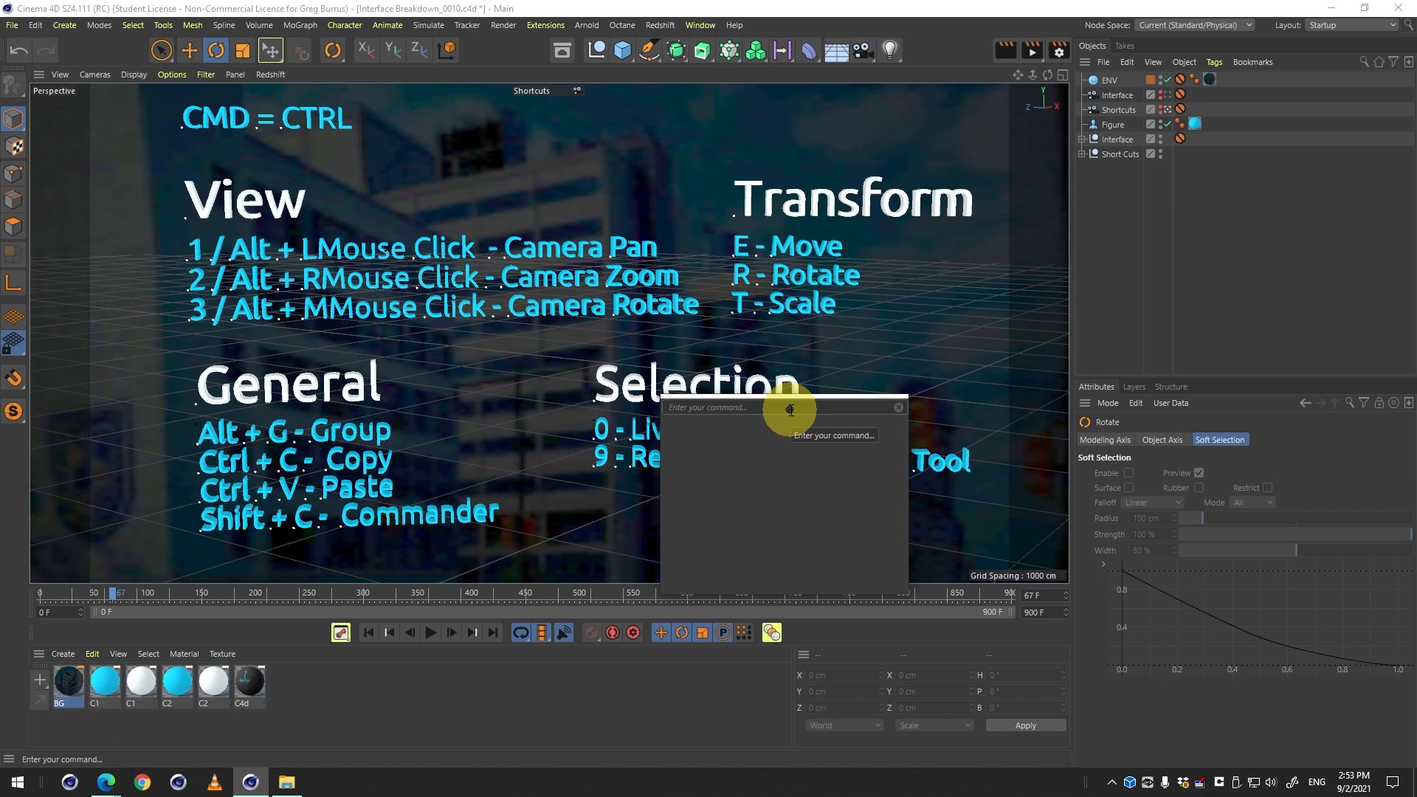
pyautogui.write('cube')
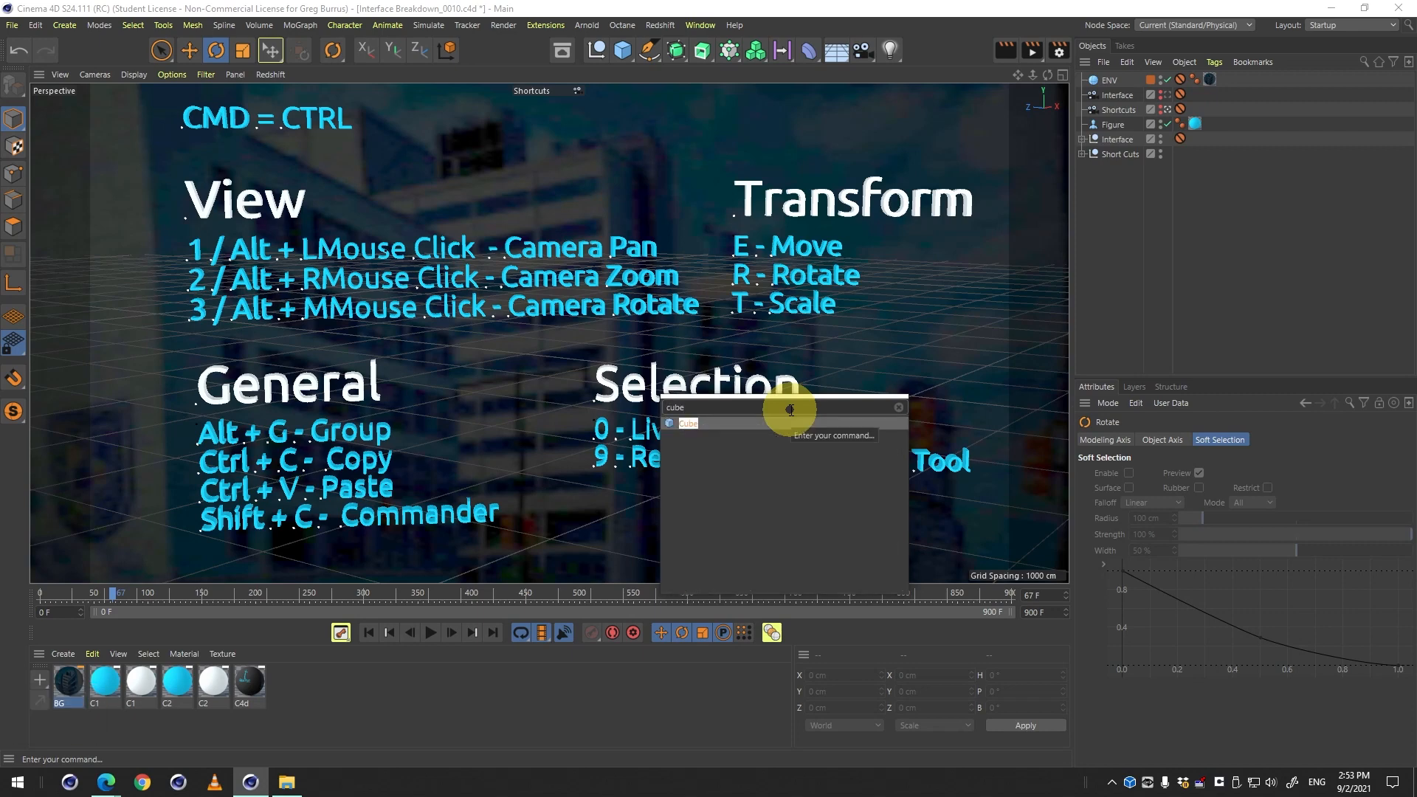
pyautogui.press('BackSpace')
pyautogui.press('BackSpace')
pyautogui.press('BackSpace')
pyautogui.press('BackSpace')
pyautogui.press('Escape')
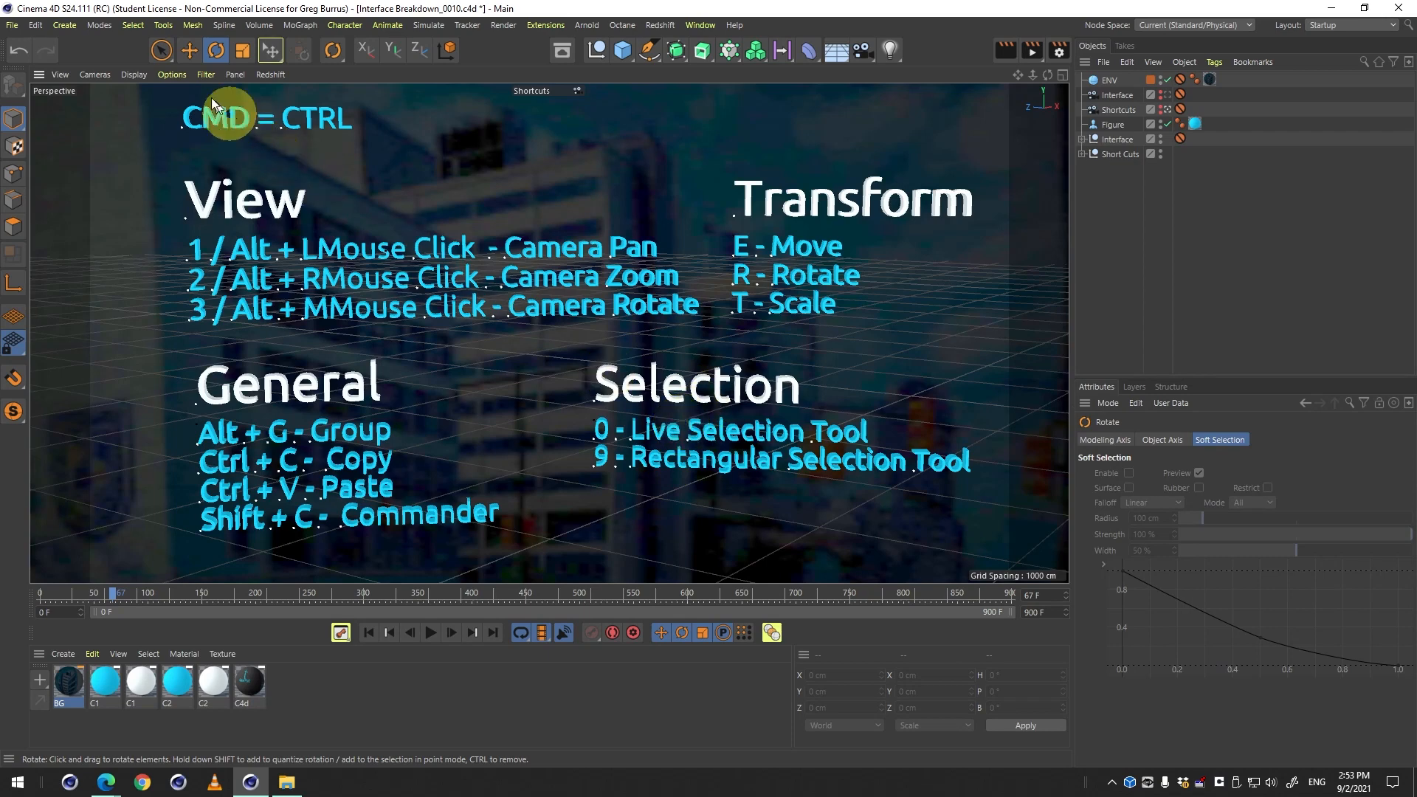
# Alternate between the Live Selection and Rectangle Selection tools to compare the two selection modes.
pyautogui.click(162, 52)
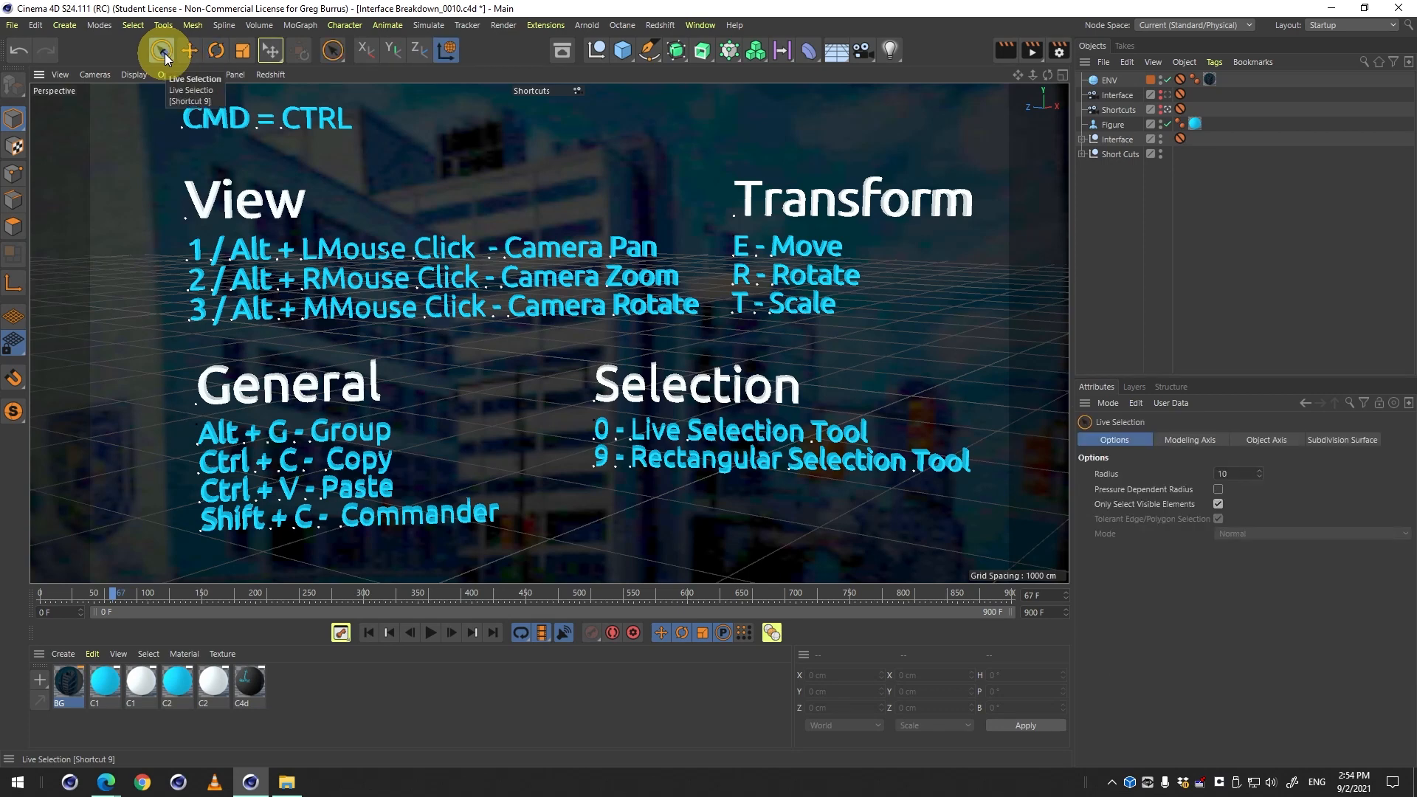
pyautogui.press('0')
pyautogui.press('9')
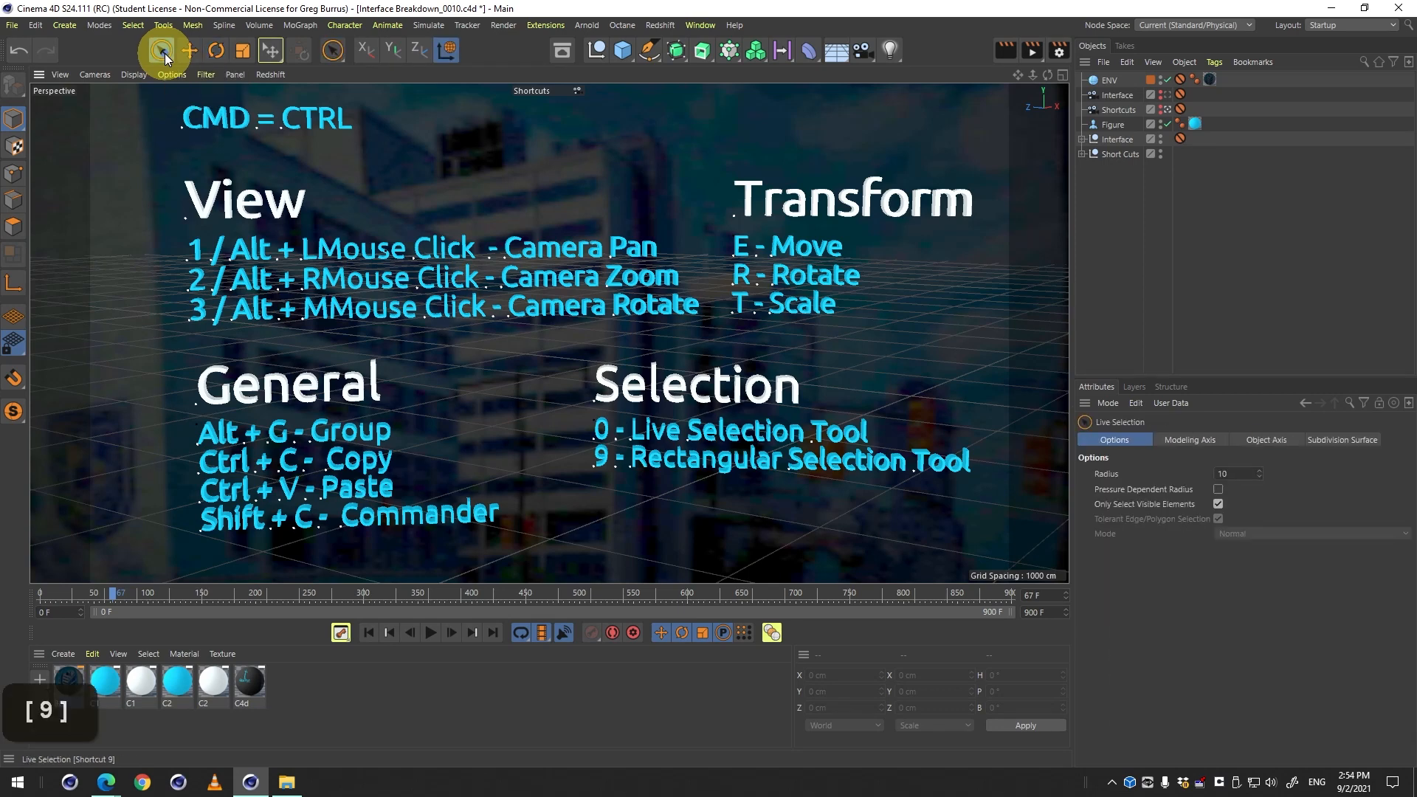
pyautogui.press('alt')
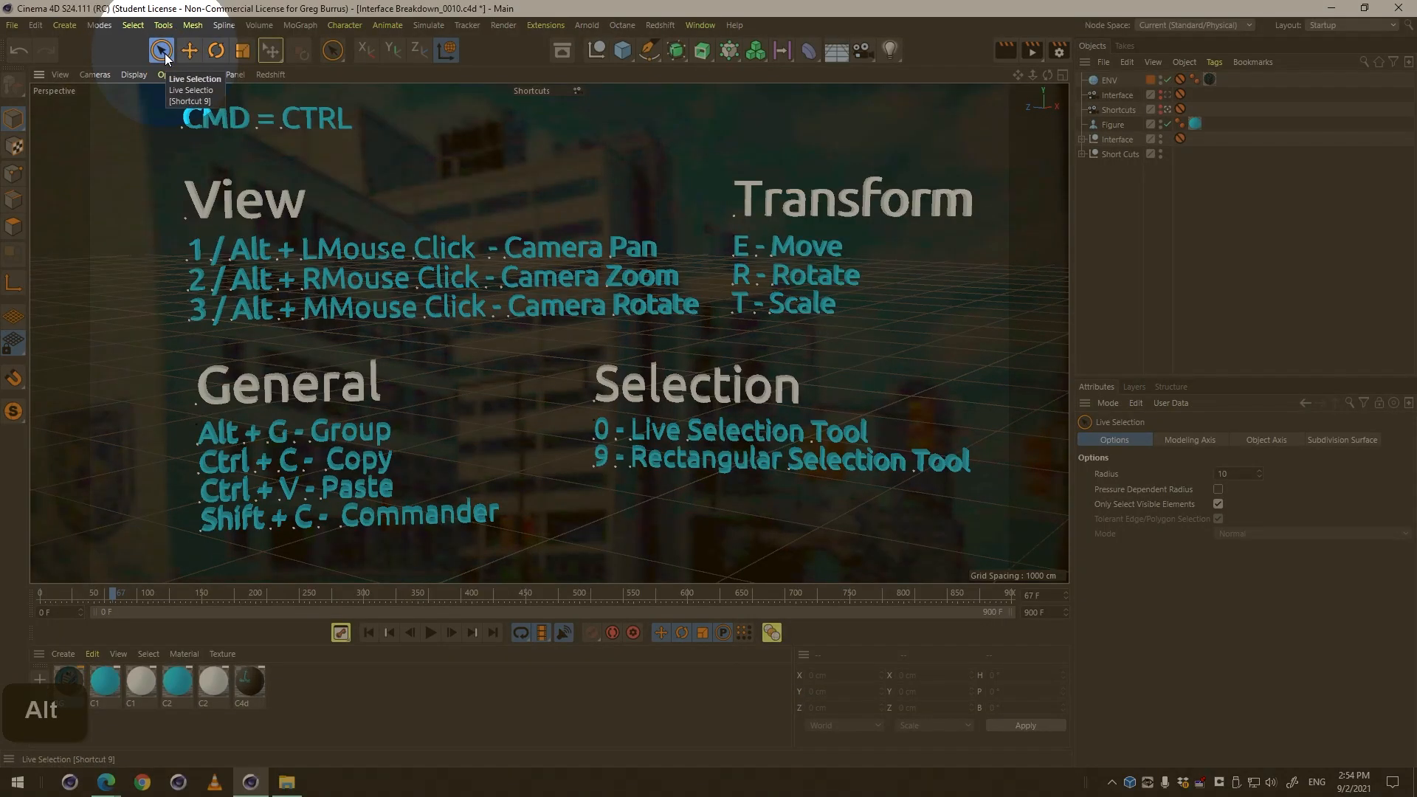
pyautogui.press('0')
pyautogui.press('9')
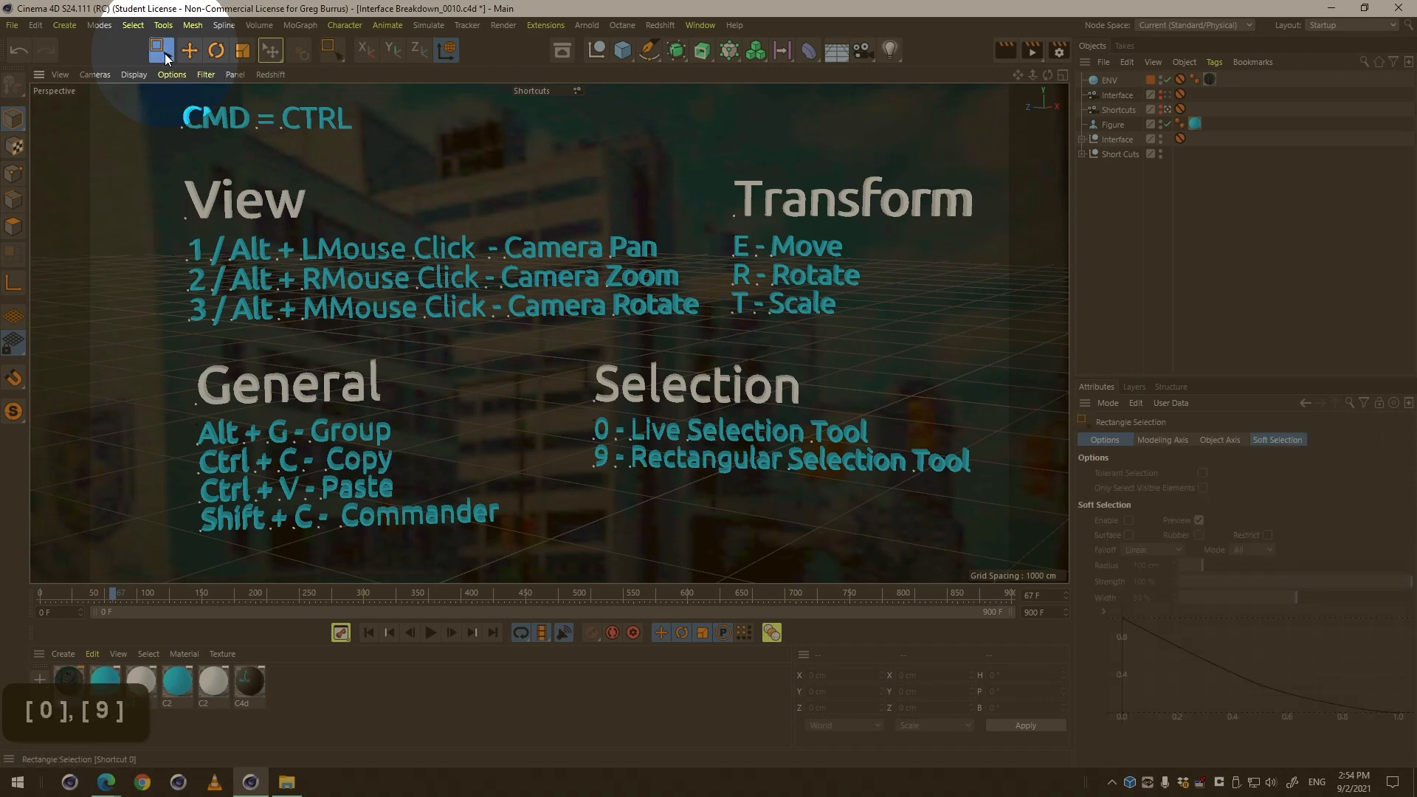
pyautogui.press('9')
pyautogui.press('0')
pyautogui.press('9')
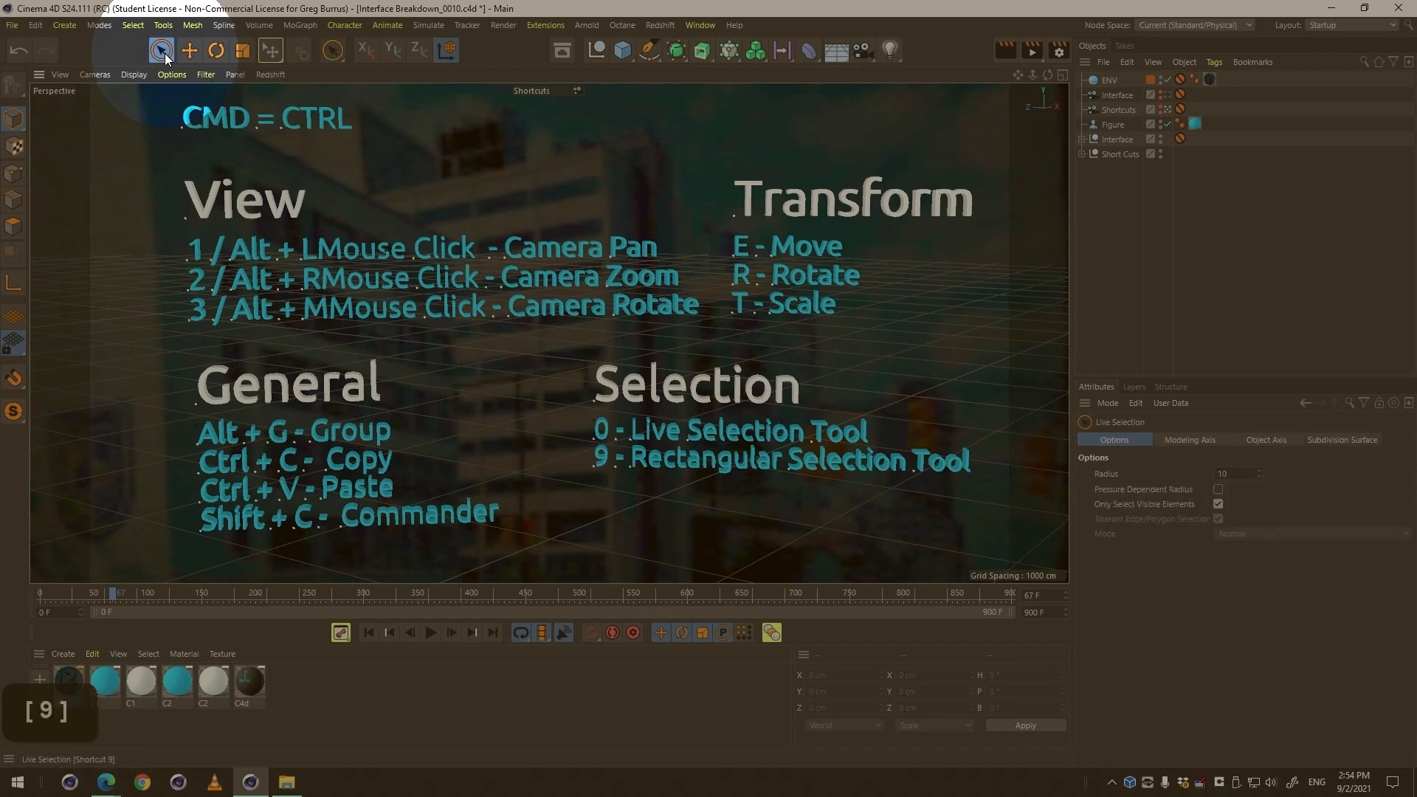
pyautogui.press('0')
pyautogui.press('9')
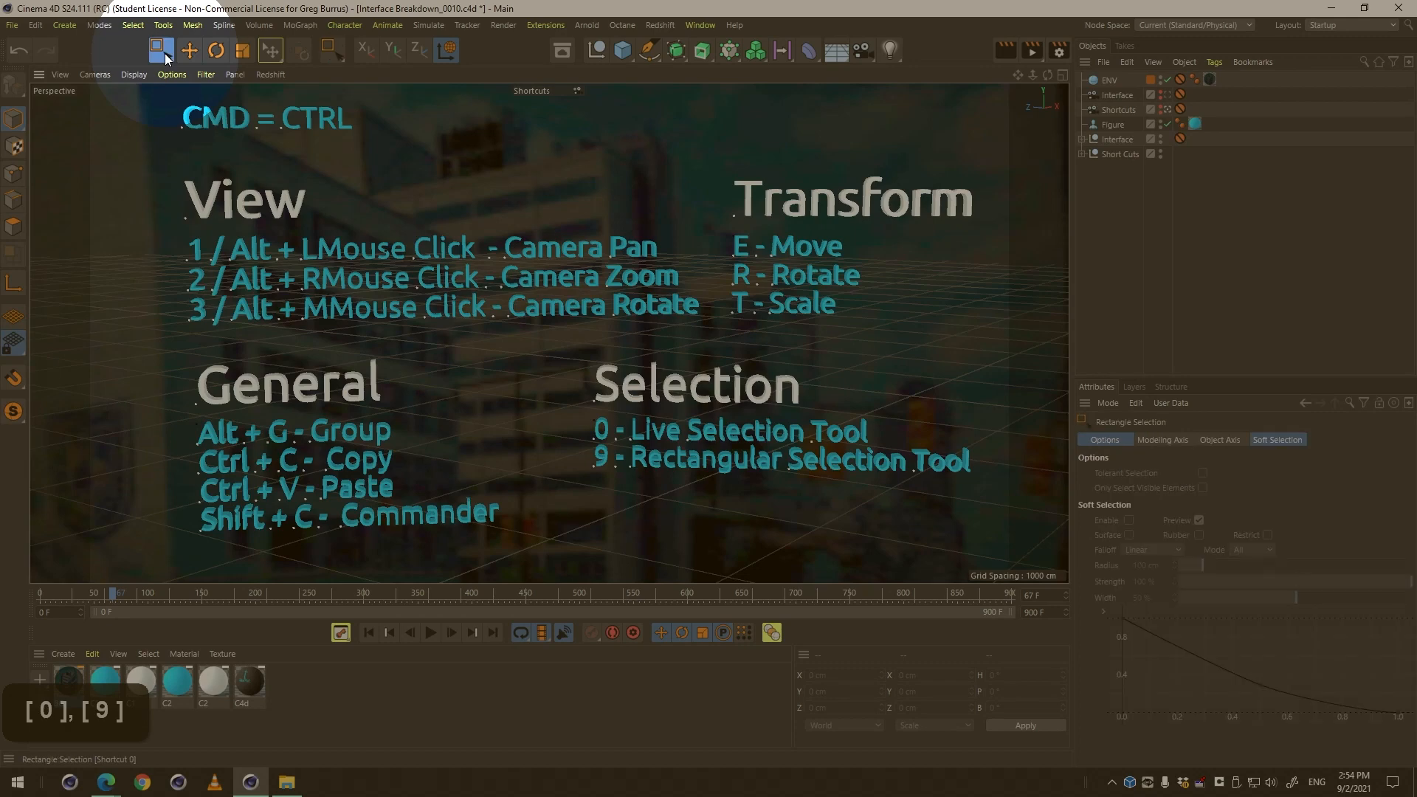
# Frame the Transform and Selection lists with Rectangle Selection, and pick the "Live Selection Tool" text with Live Selection.
pyautogui.press('0')
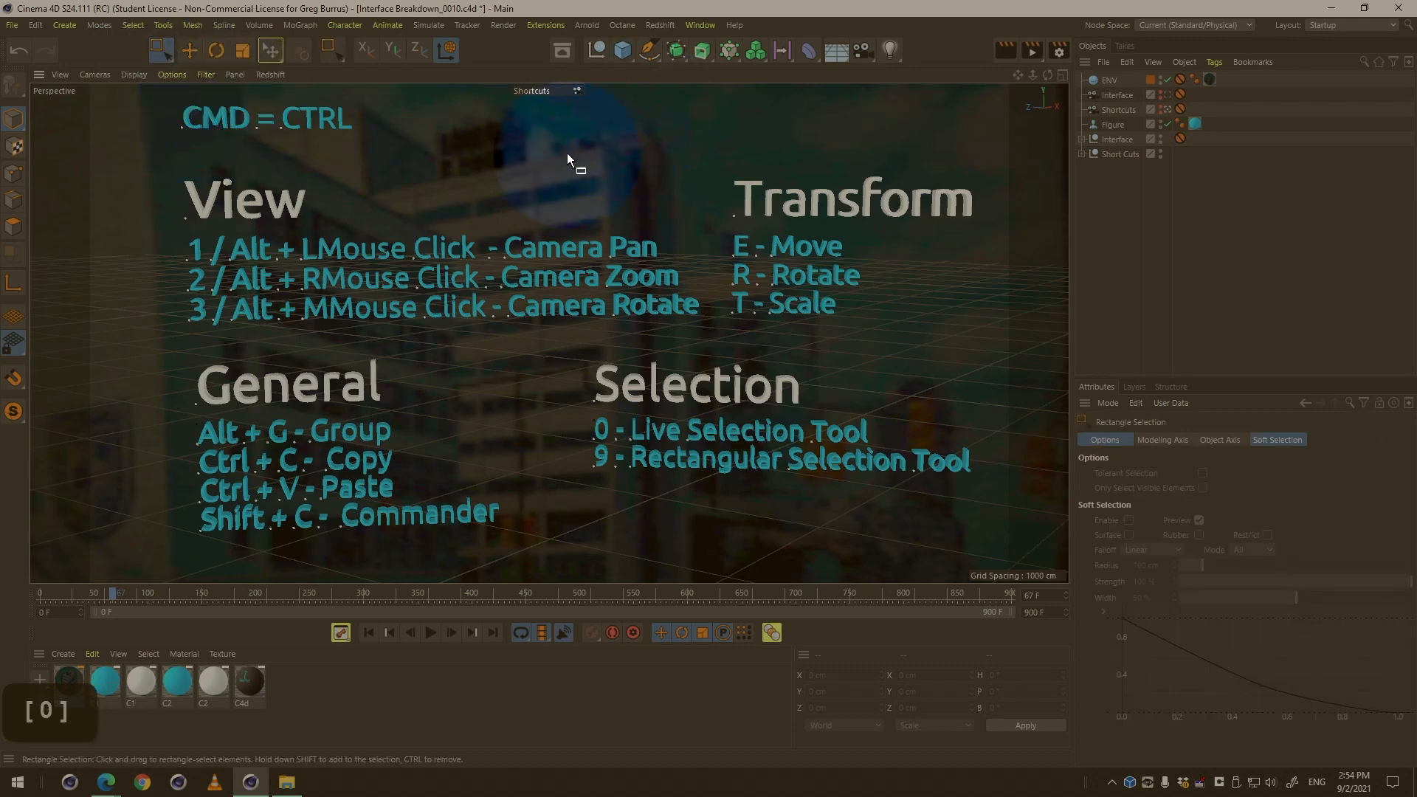
pyautogui.moveTo(567, 153); pyautogui.dragTo(931, 531)
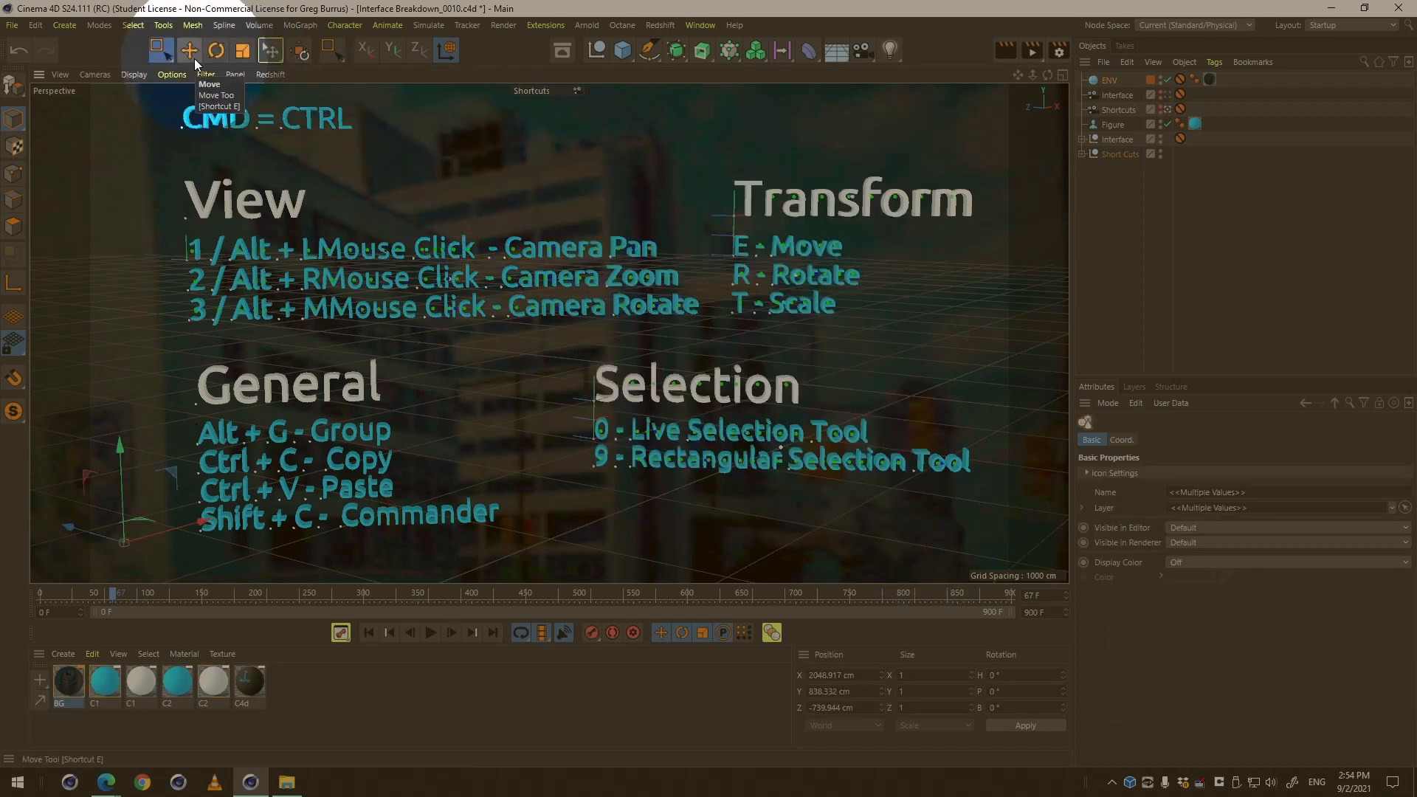
pyautogui.press('0')
pyautogui.press('9')
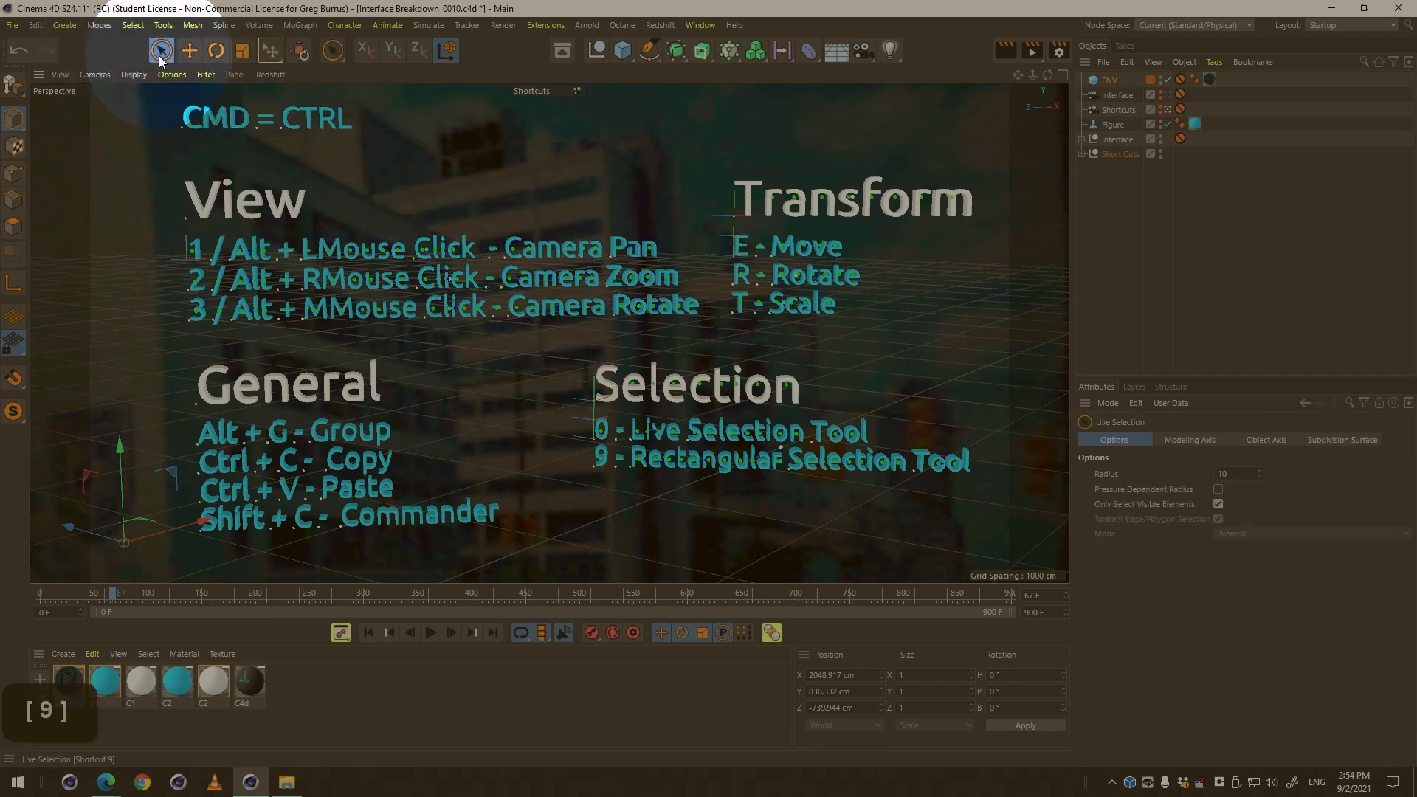
pyautogui.click(837, 443)
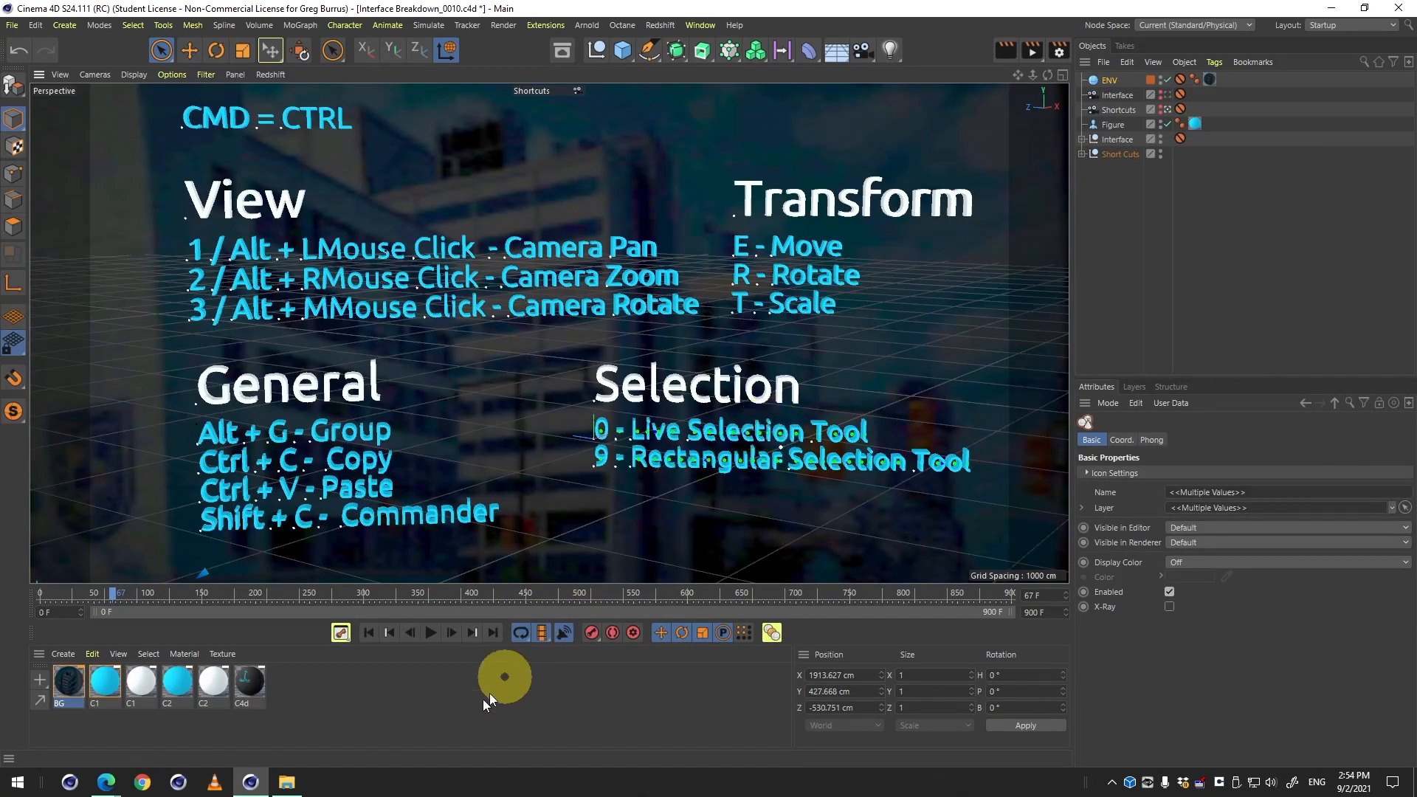
# Switch to the browser, preview C4D Help Shortcuts.jpg in the Week 2 Dropbox folder, and return to the folder.
pyautogui.moveTo(106, 789)
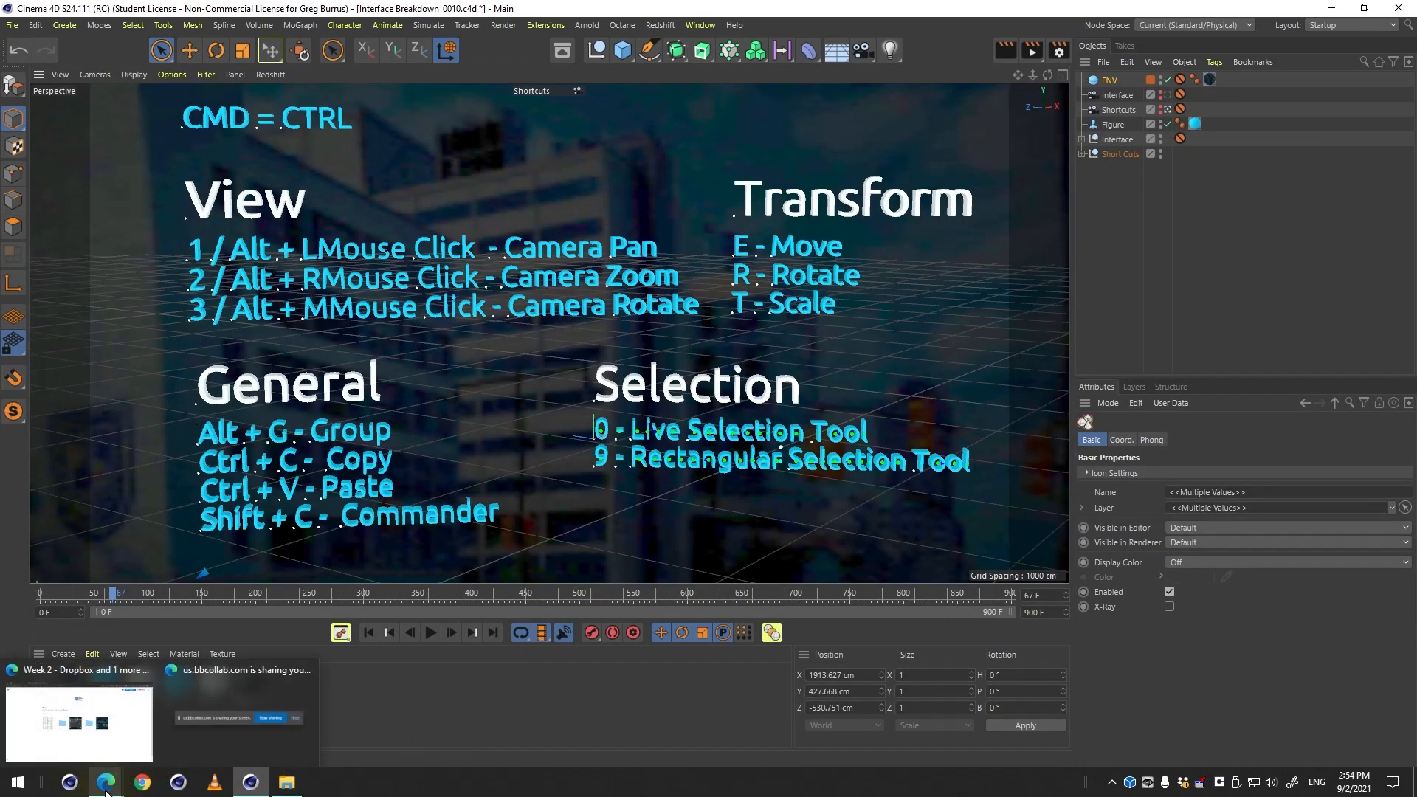
pyautogui.click(87, 727)
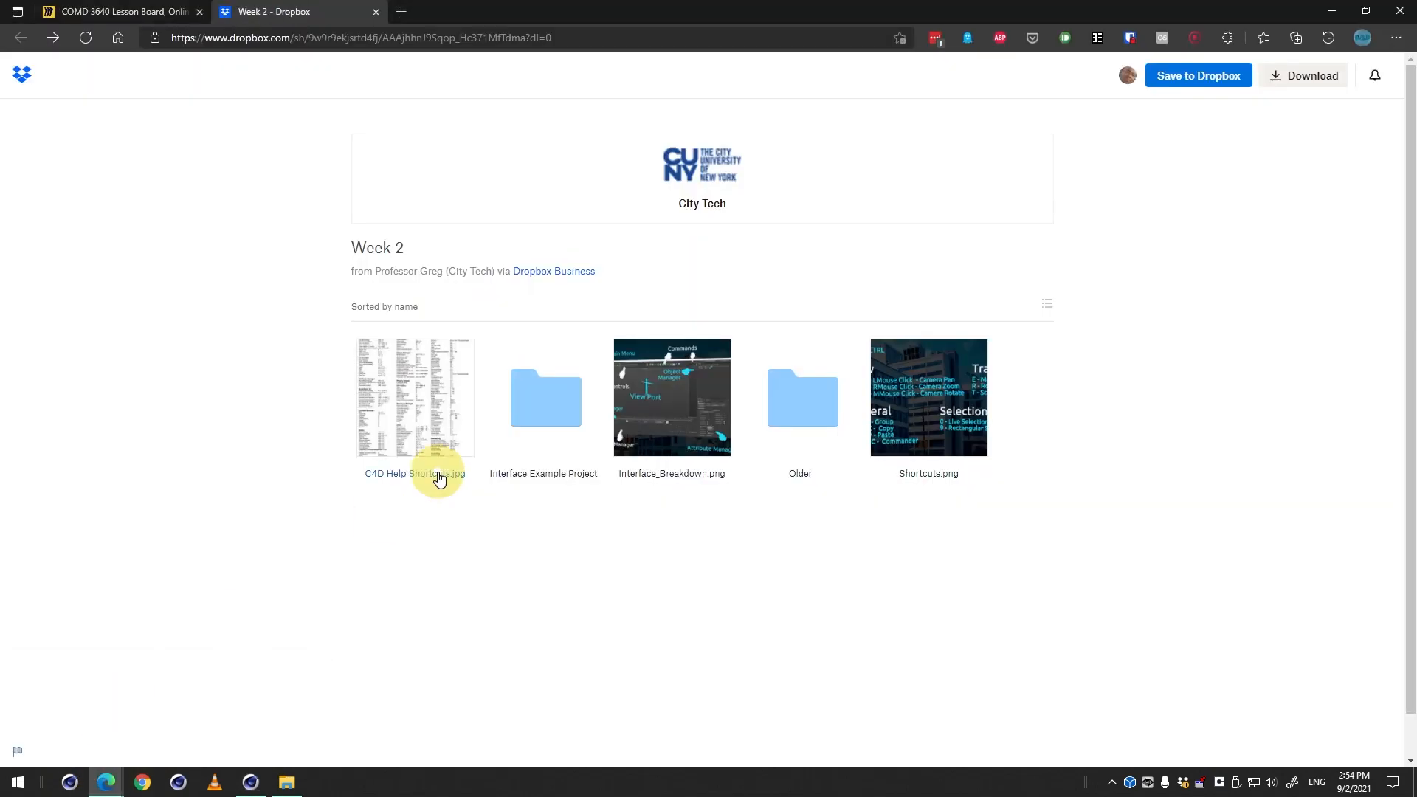
pyautogui.click(425, 427)
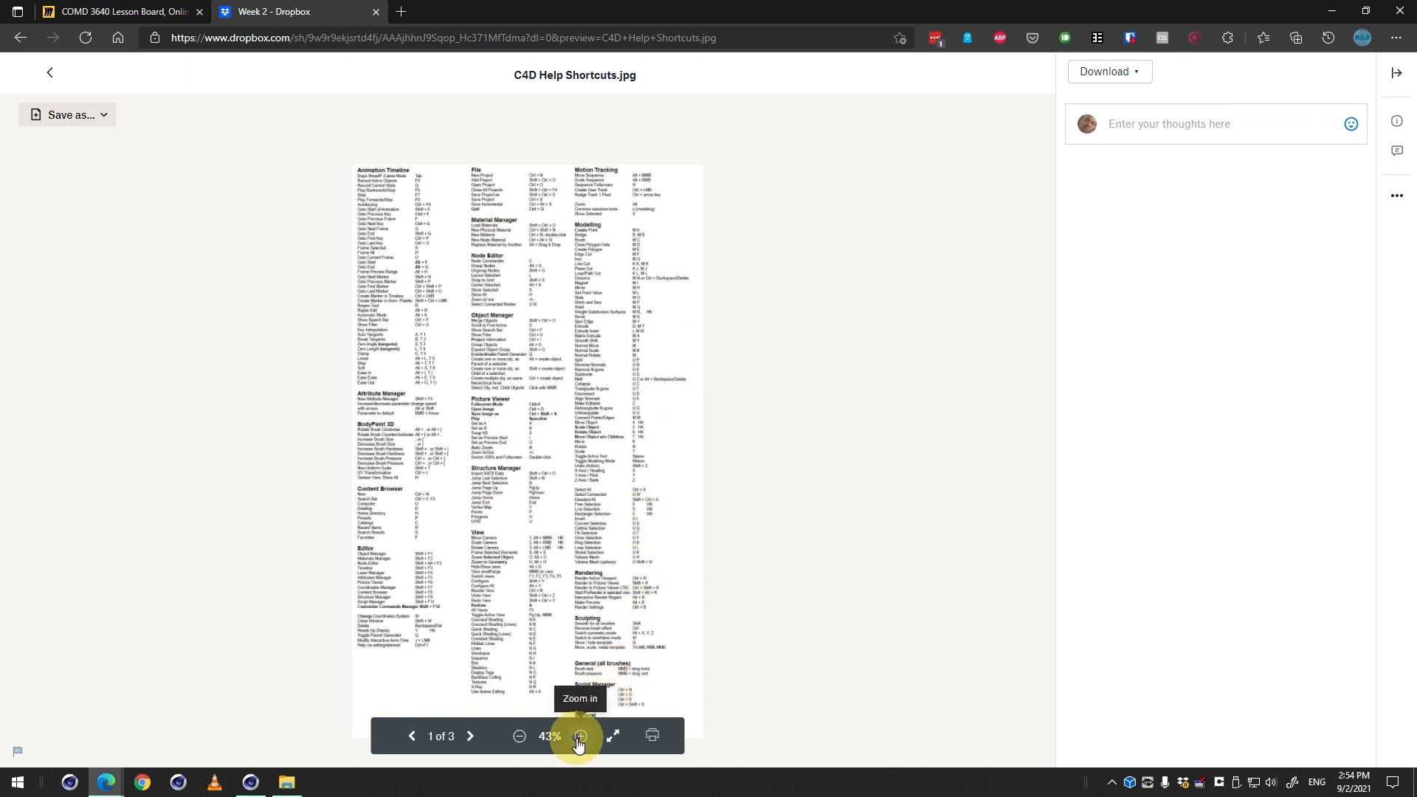
pyautogui.hotkey('alt', 'Left')
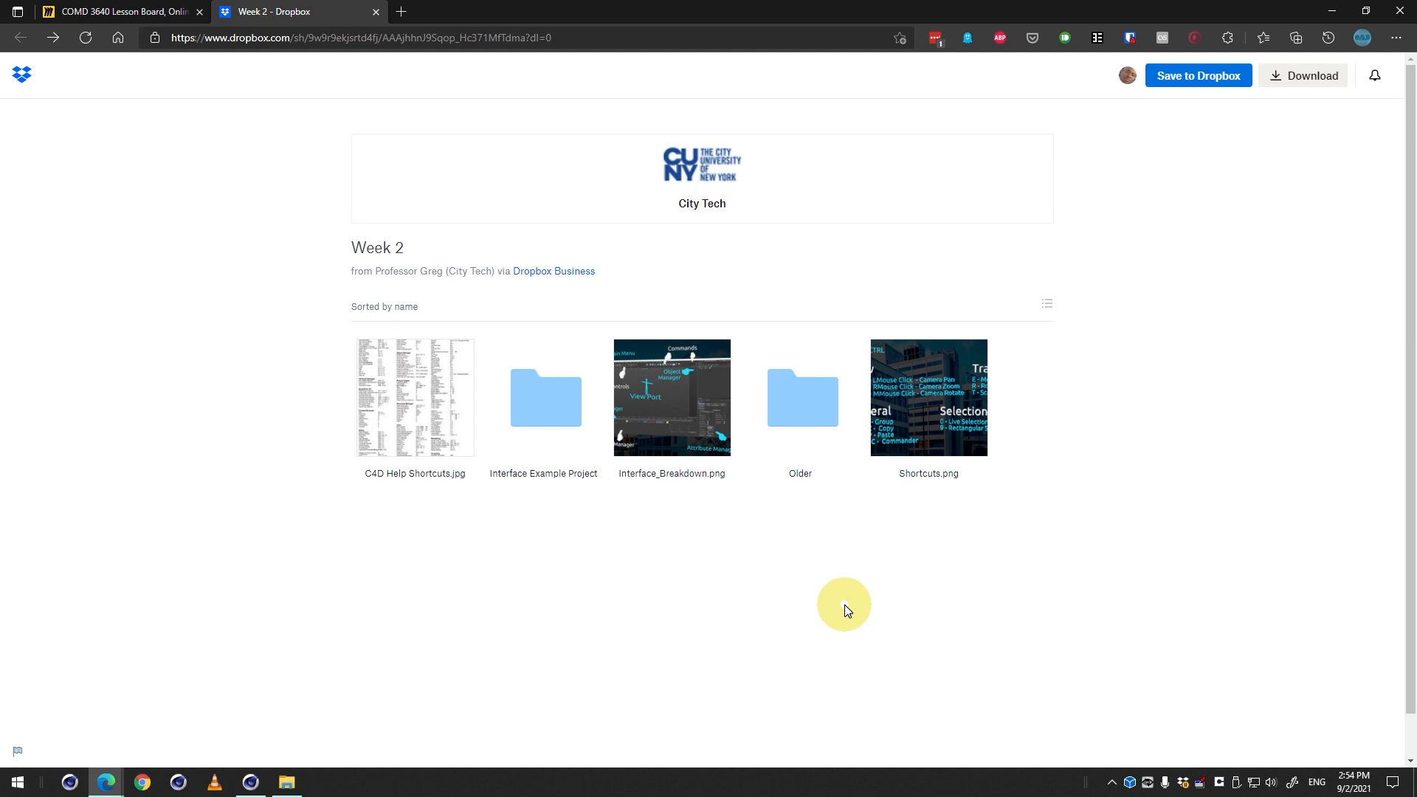
# Switch back to Cinema 4D, deselect all objects and look through the Interface camera.
pyautogui.click(250, 782)
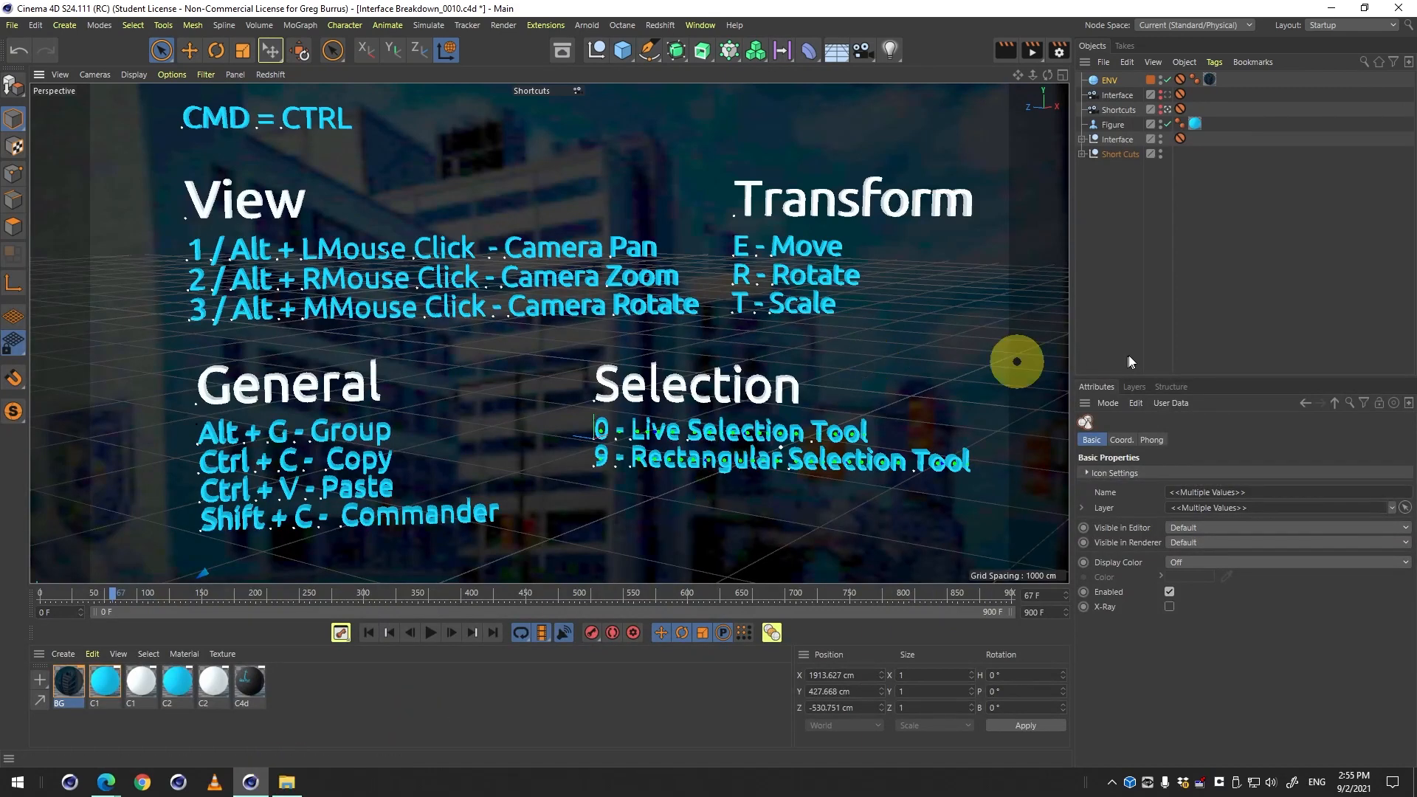
pyautogui.click(1186, 294)
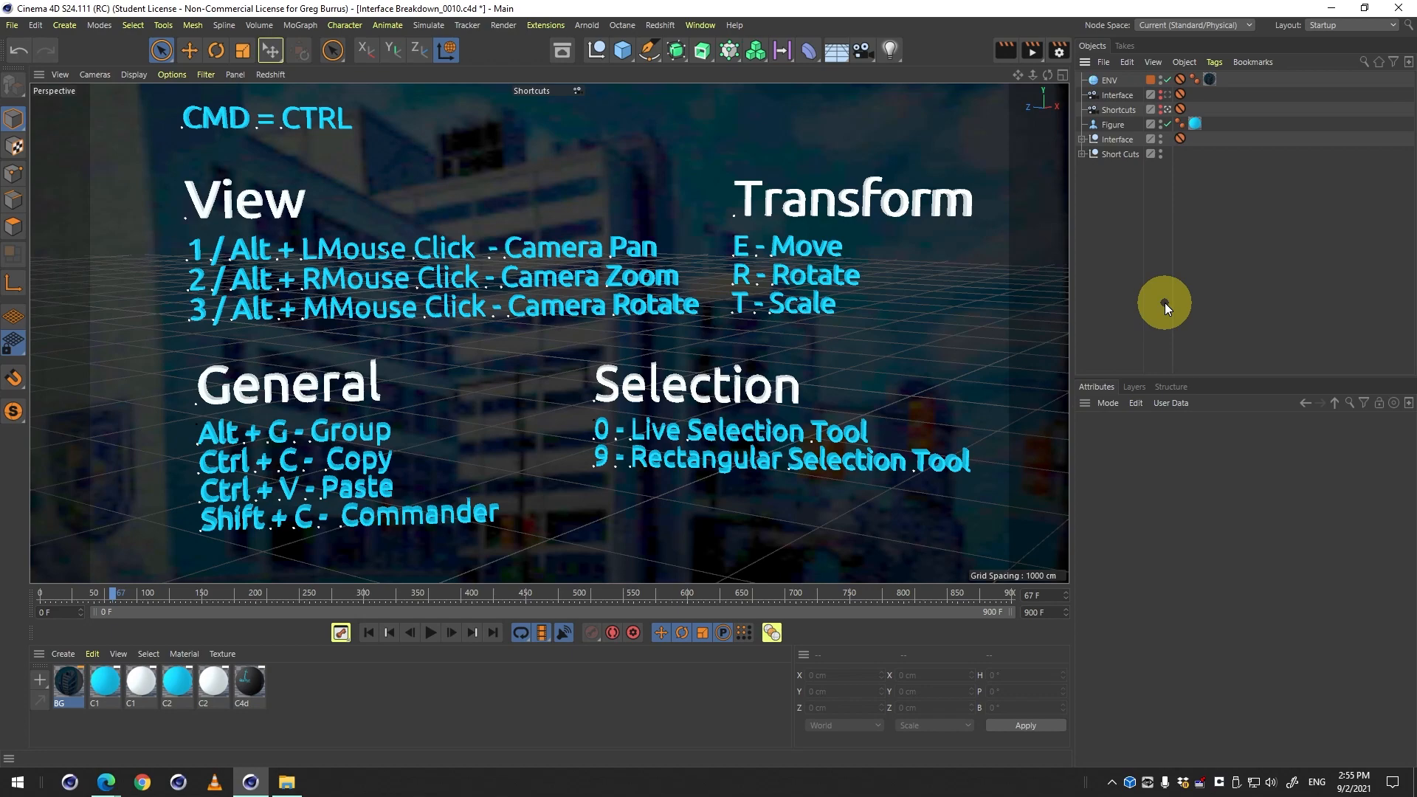
pyautogui.click(1169, 99)
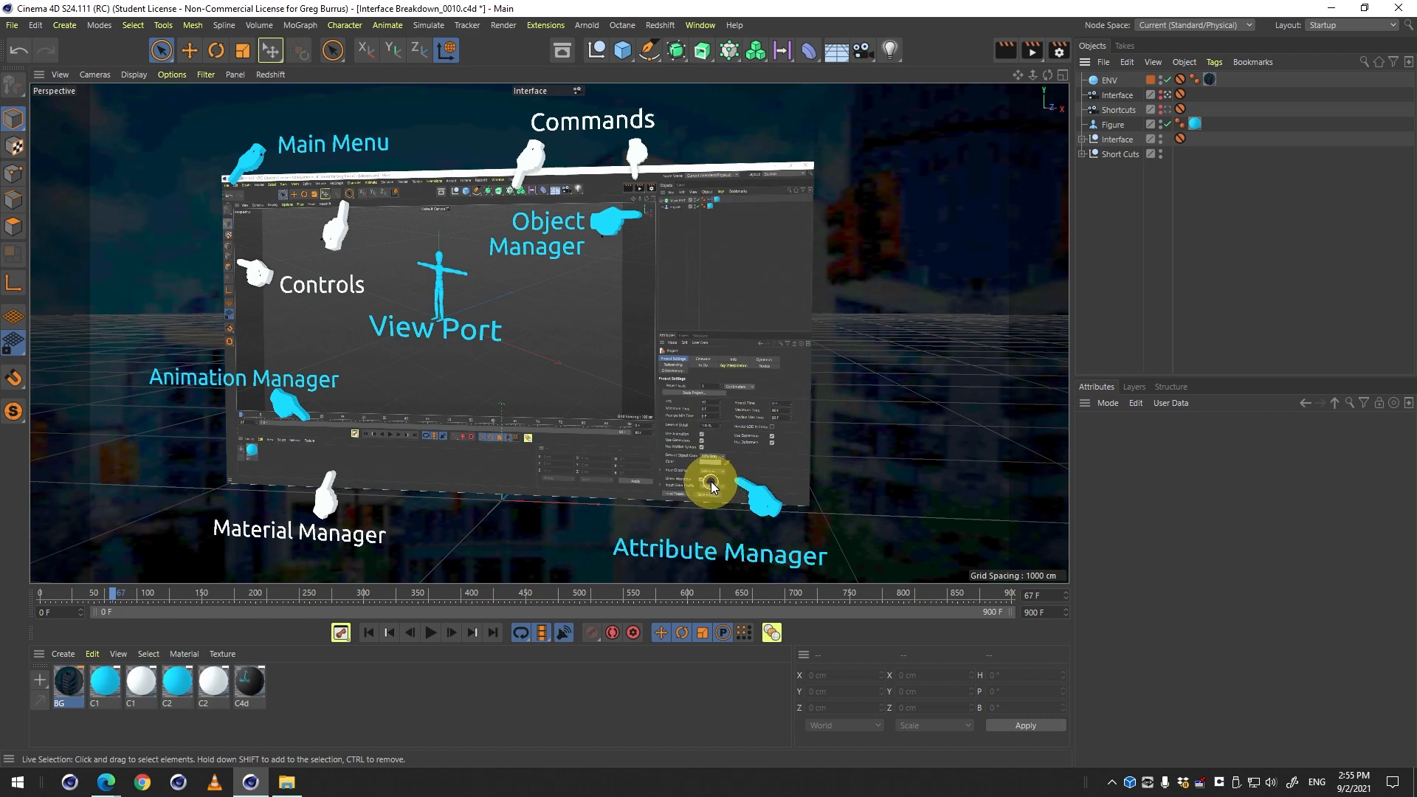
# Create a new project and add a Figure primitive to the empty scene.
pyautogui.click(9, 25)
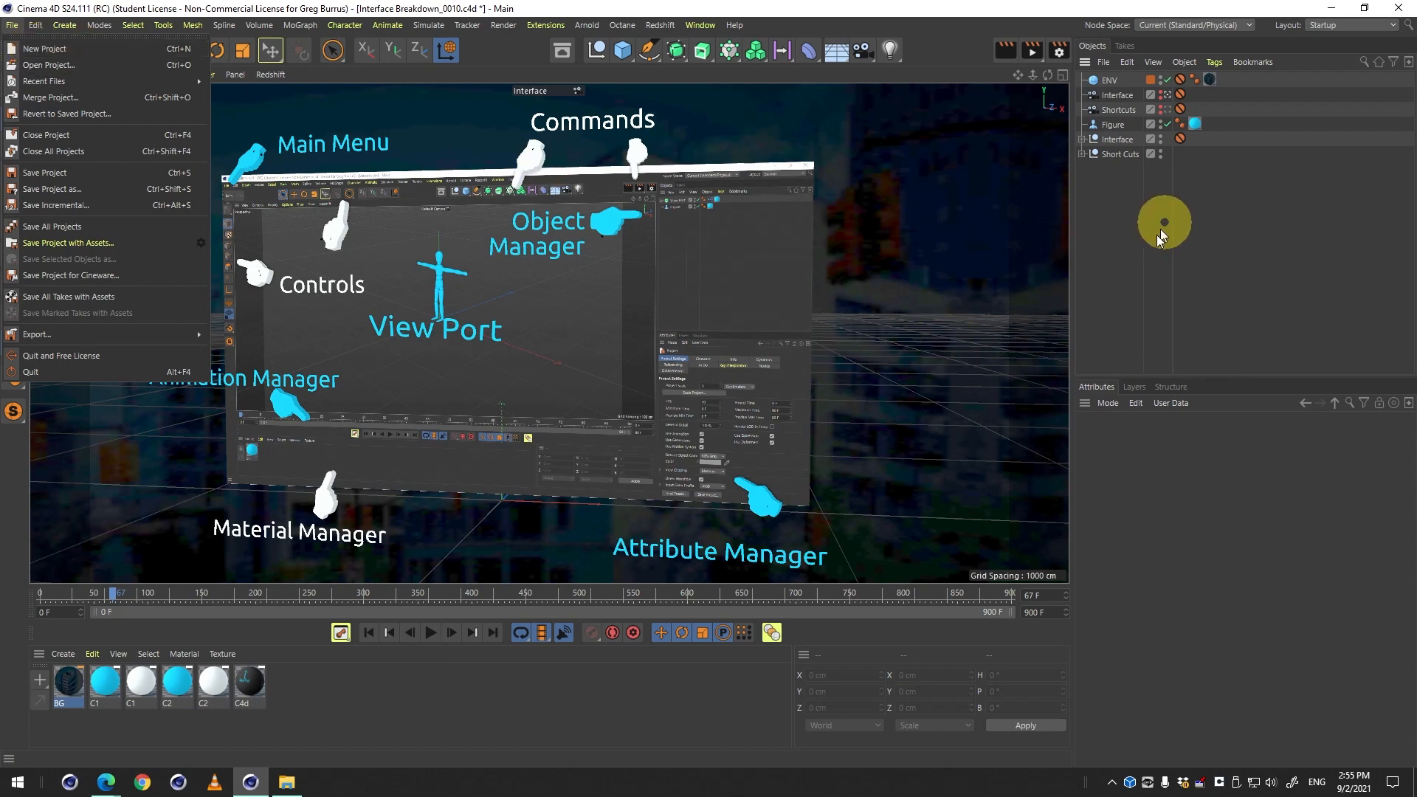
pyautogui.click(151, 54)
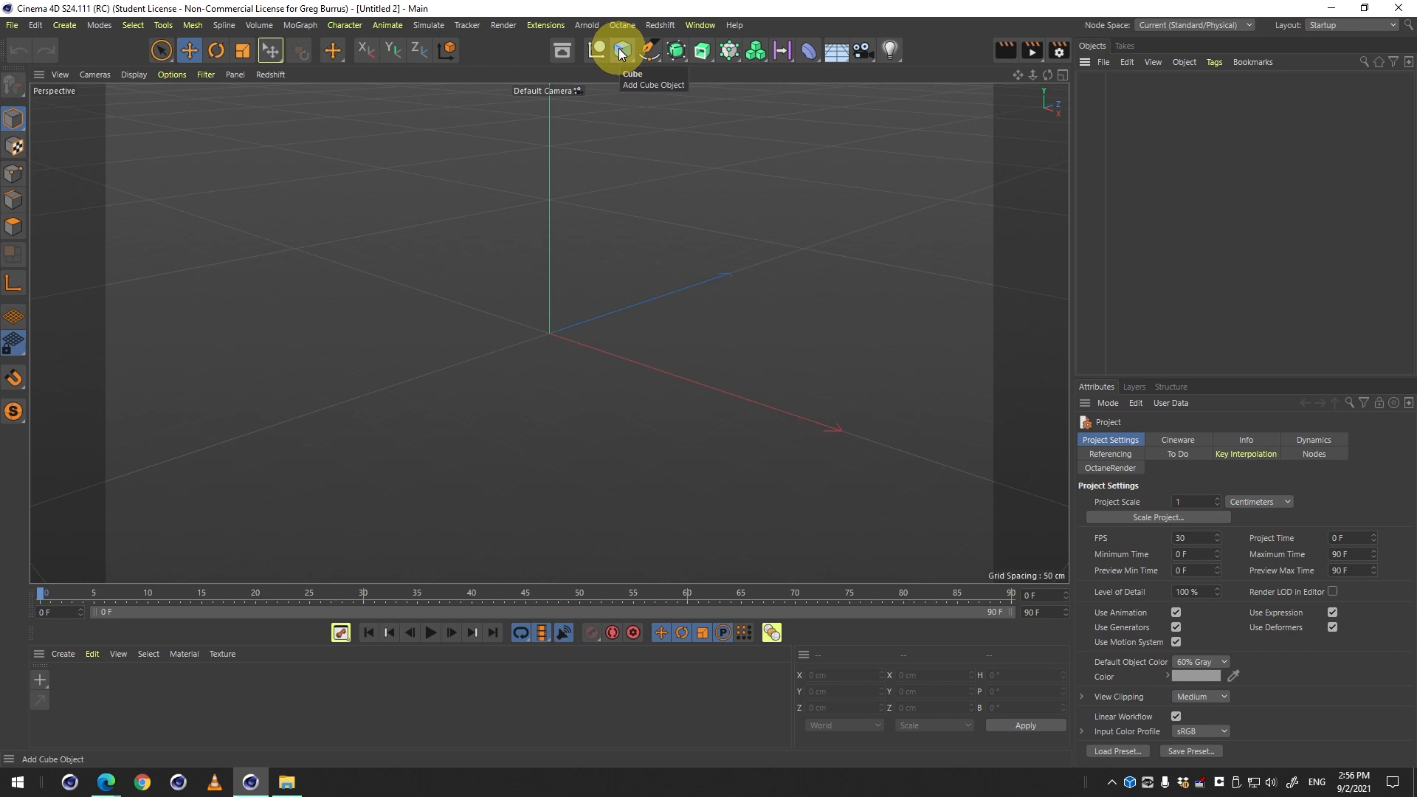
pyautogui.press('alt')
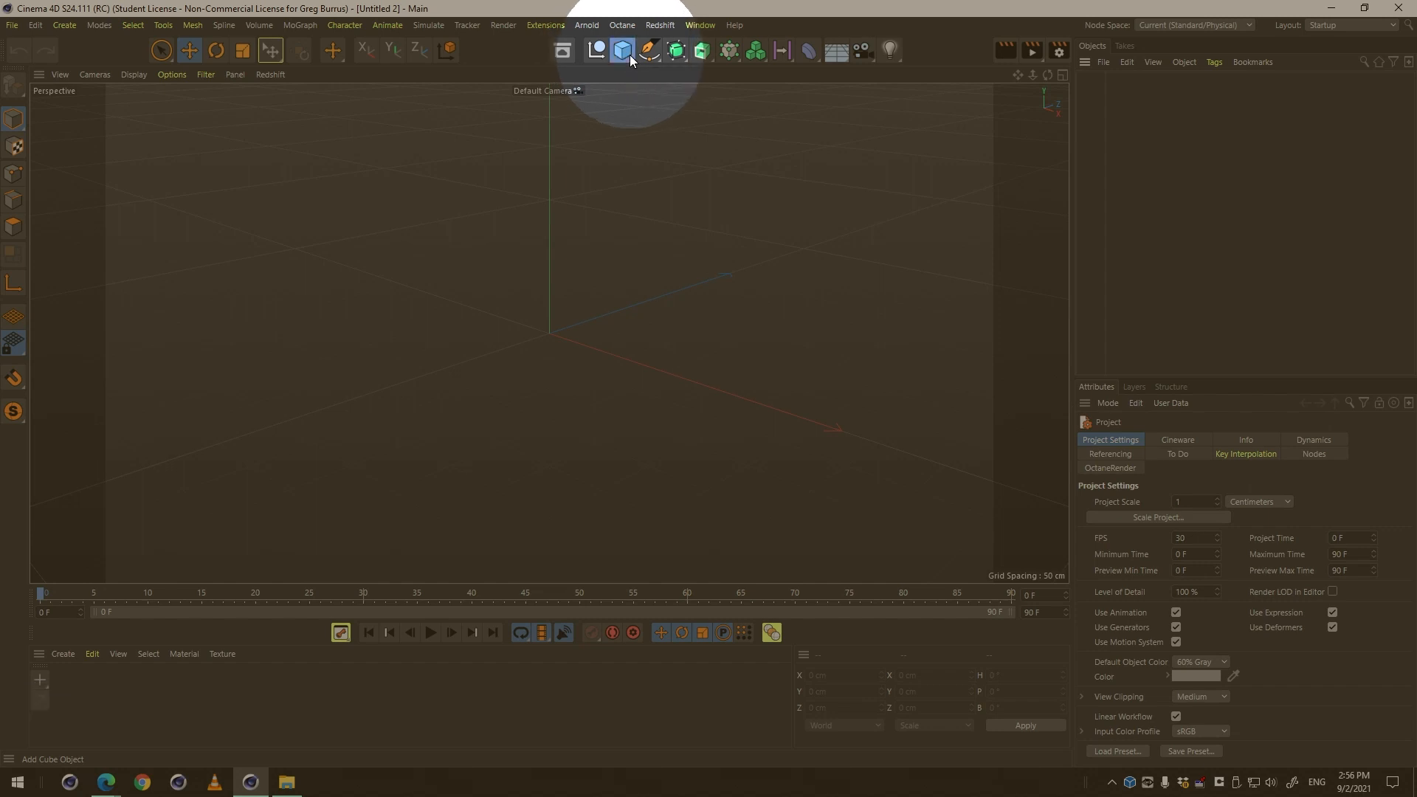
pyautogui.click(630, 55)
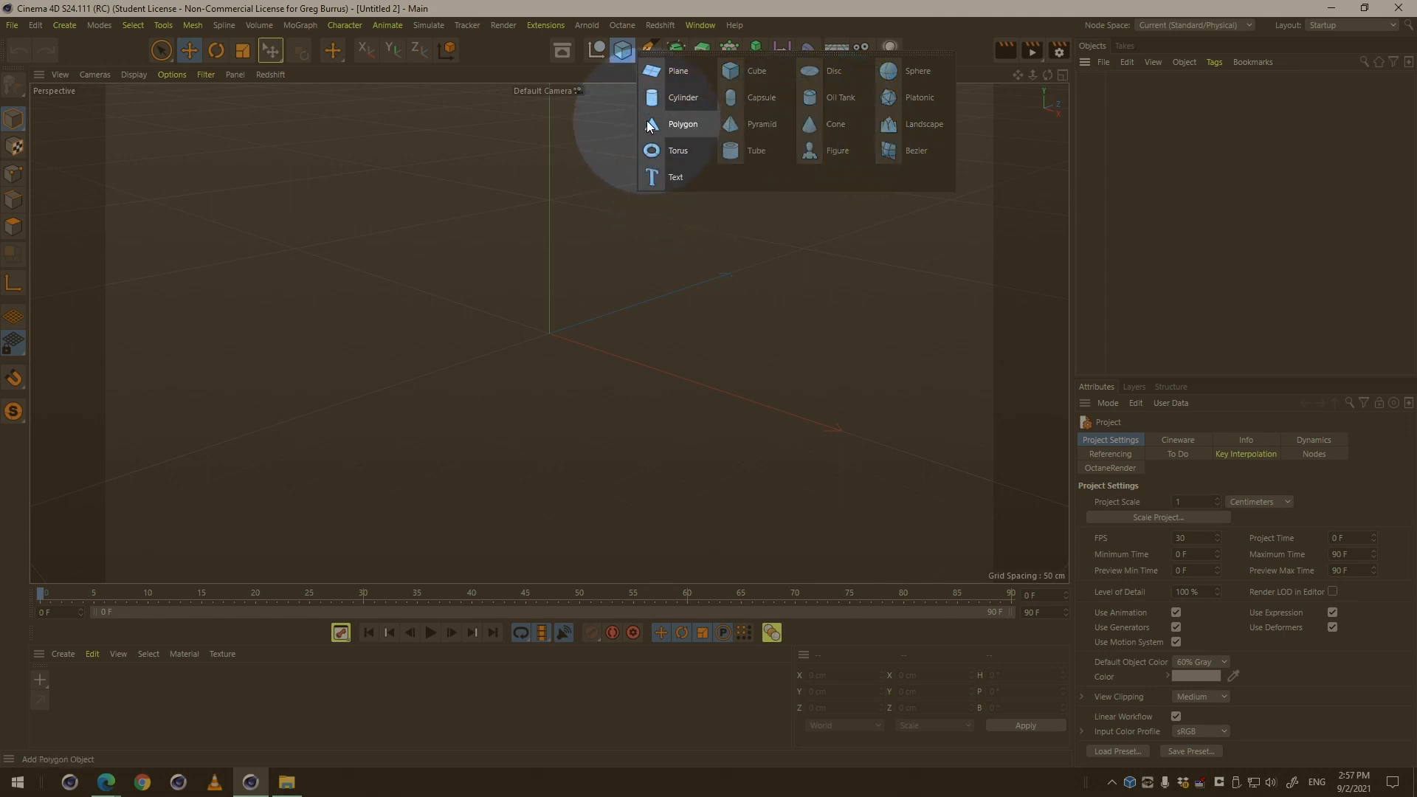
pyautogui.click(838, 154)
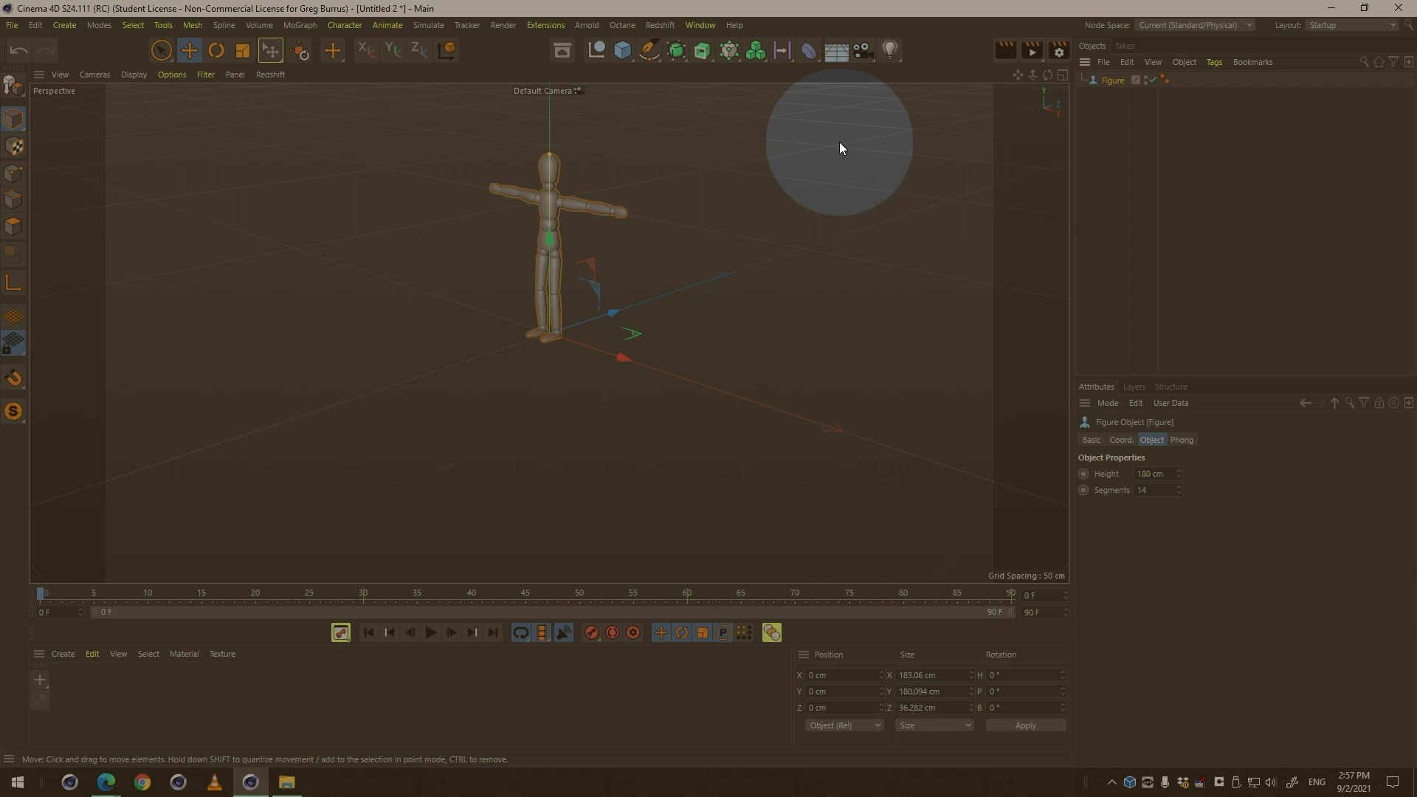
pyautogui.press('alt')
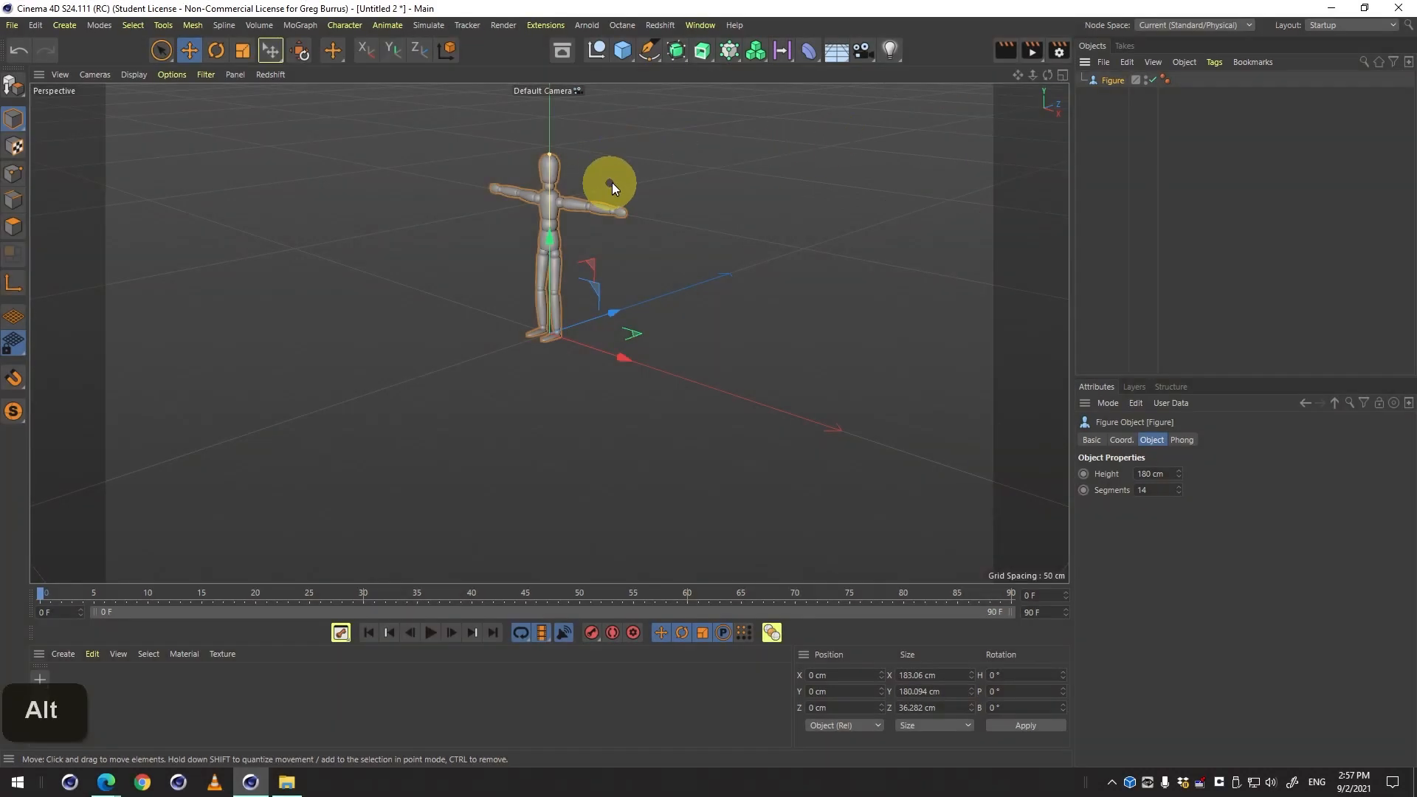
# Examine the figure from several angles and distances by orbiting, panning and zooming the perspective view.
pyautogui.press('3')
pyautogui.moveTo(555, 268); pyautogui.dragTo(667, 274)
pyautogui.press('2')
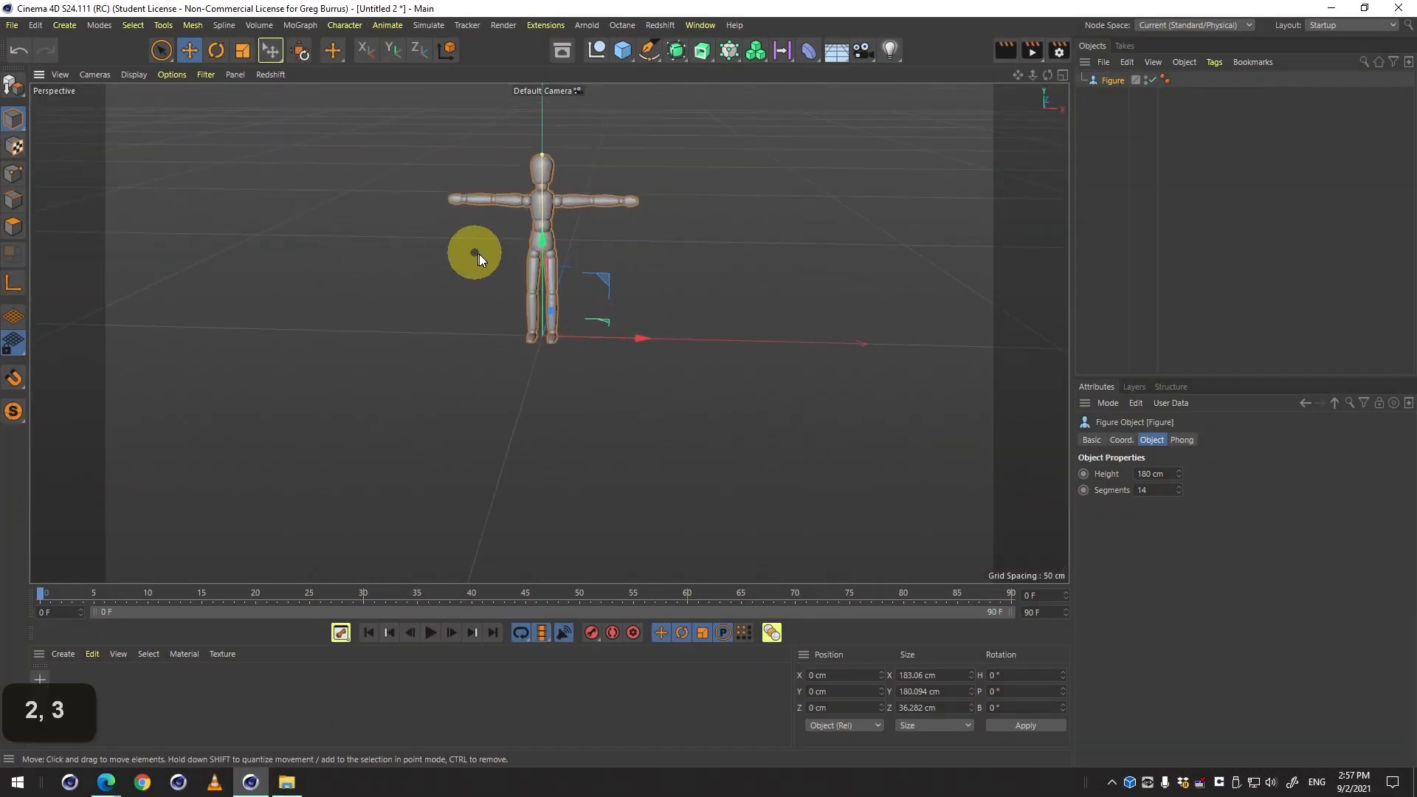
pyautogui.press('1')
pyautogui.moveTo(532, 258); pyautogui.dragTo(617, 311)
pyautogui.press('2')
pyautogui.moveTo(604, 301)
pyautogui.mouseDown()
pyautogui.moveTo(557, 358)
pyautogui.moveTo(614, 338)
pyautogui.moveTo(618, 313)
pyautogui.moveTo(670, 321)
pyautogui.moveTo(560, 304)
pyautogui.moveTo(649, 282)
pyautogui.moveTo(593, 331)
pyautogui.moveTo(547, 270)
pyautogui.moveTo(608, 300)
pyautogui.moveTo(509, 301)
pyautogui.moveTo(651, 286)
pyautogui.moveTo(458, 285)
pyautogui.moveTo(690, 276)
pyautogui.moveTo(768, 338)
pyautogui.moveTo(619, 339)
pyautogui.moveTo(490, 244)
pyautogui.moveTo(615, 273)
pyautogui.moveTo(563, 294)
pyautogui.moveTo(551, 269)
pyautogui.moveTo(638, 281)
pyautogui.moveTo(533, 303)
pyautogui.moveTo(588, 292)
pyautogui.moveTo(547, 301)
pyautogui.moveTo(589, 296)
pyautogui.moveTo(549, 303)
pyautogui.moveTo(578, 311)
pyautogui.moveTo(588, 338)
pyautogui.moveTo(622, 291)
pyautogui.moveTo(569, 348)
pyautogui.moveTo(633, 275)
pyautogui.moveTo(718, 329)
pyautogui.moveTo(644, 361)
pyautogui.moveTo(620, 275)
pyautogui.moveTo(572, 325)
pyautogui.moveTo(609, 321)
pyautogui.moveTo(557, 299)
pyautogui.moveTo(601, 295)
pyautogui.moveTo(556, 321)
pyautogui.moveTo(626, 300)
pyautogui.moveTo(530, 272)
pyautogui.moveTo(585, 278)
pyautogui.moveTo(1012, 152)
pyautogui.mouseUp()
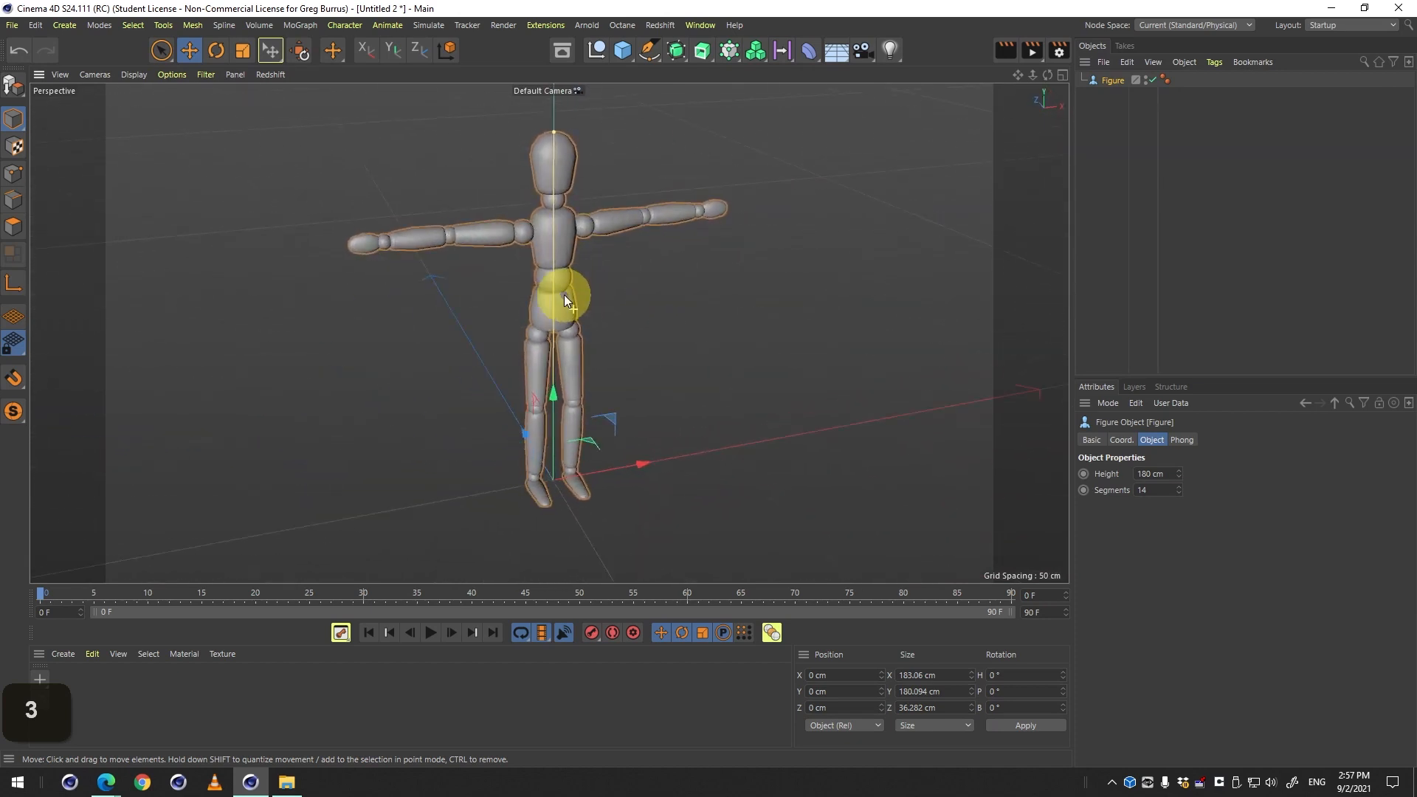
pyautogui.press('2')
pyautogui.press('1')
pyautogui.press('1')
pyautogui.press('3')
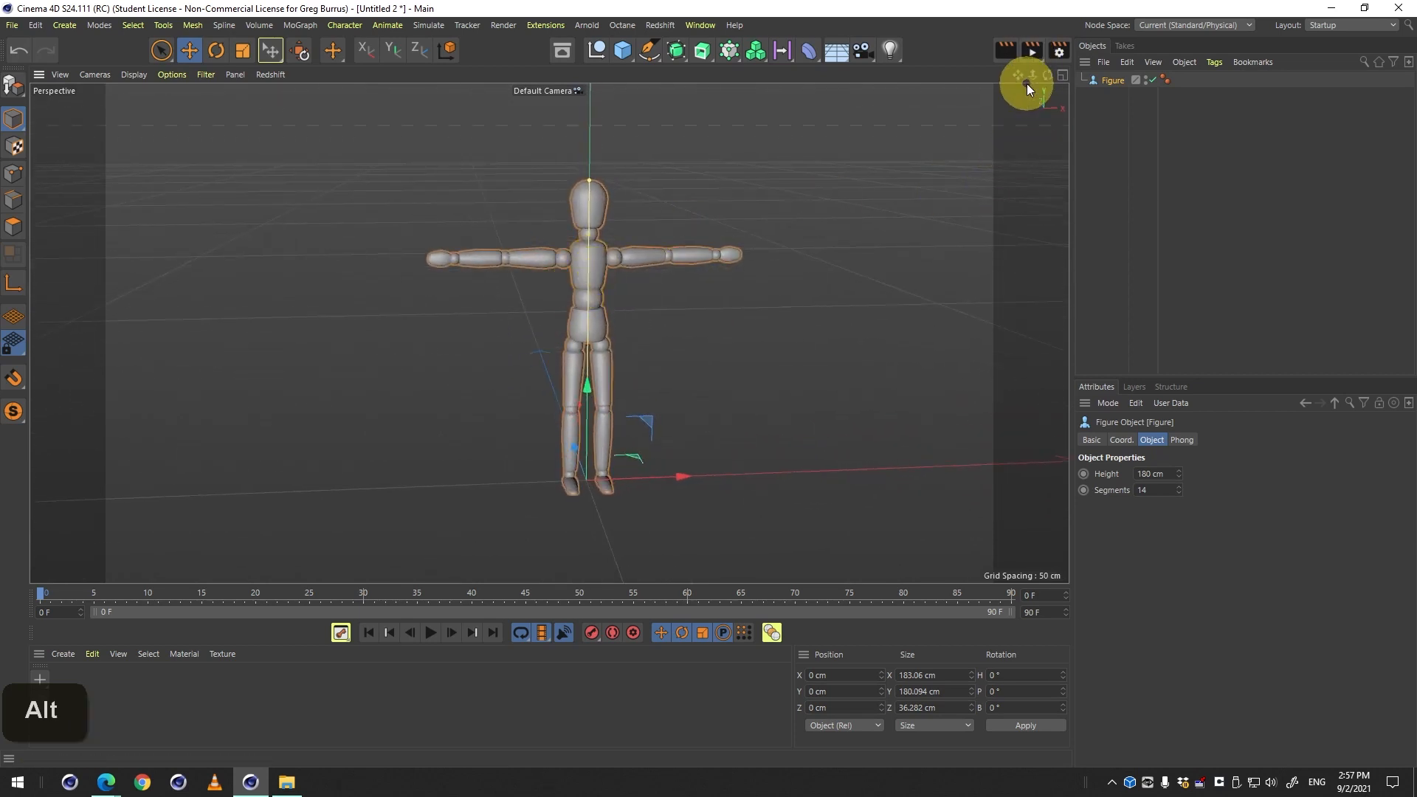
pyautogui.moveTo(1017, 73); pyautogui.dragTo(355, 110)
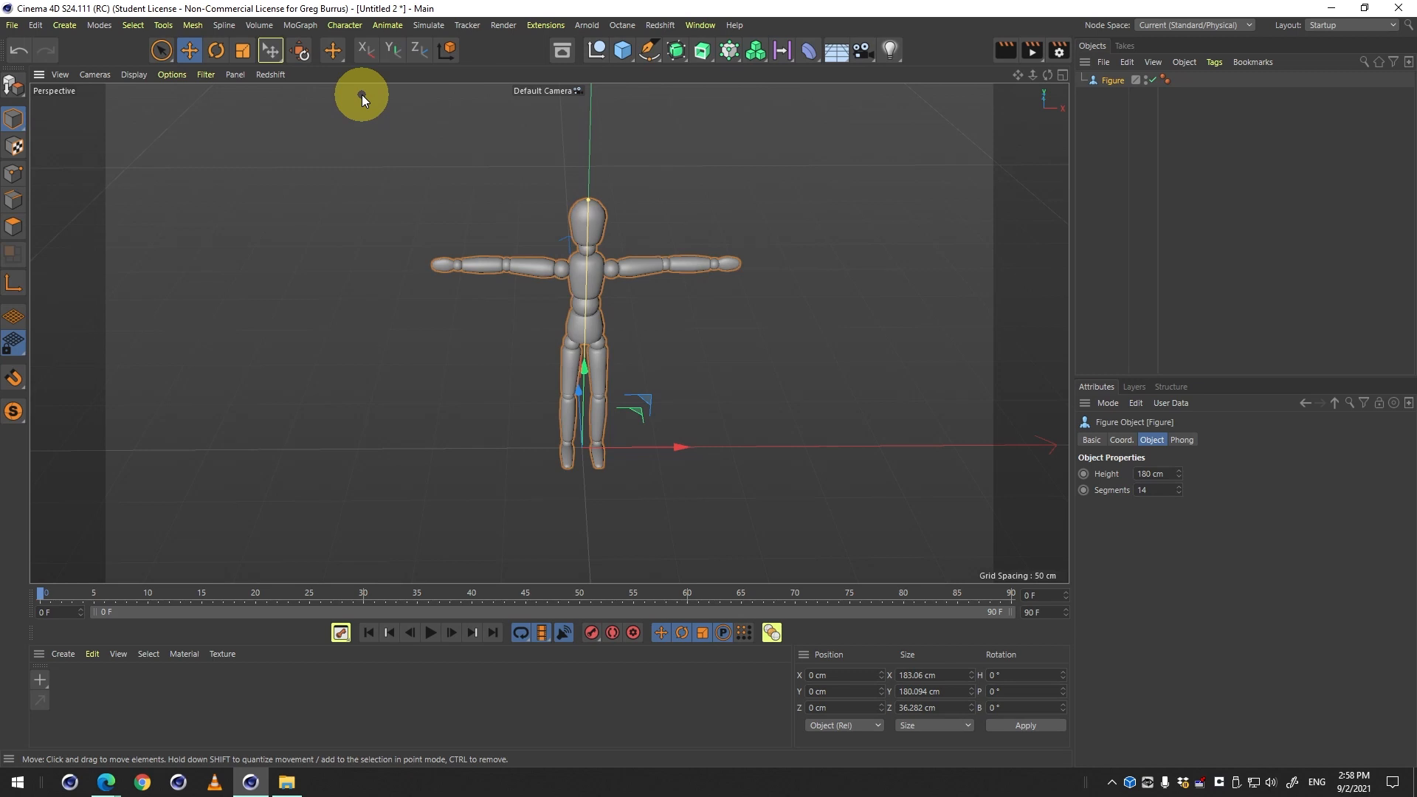
pyautogui.moveTo(674, 396); pyautogui.dragTo(762, 307)
pyautogui.moveTo(626, 435); pyautogui.dragTo(559, 439)
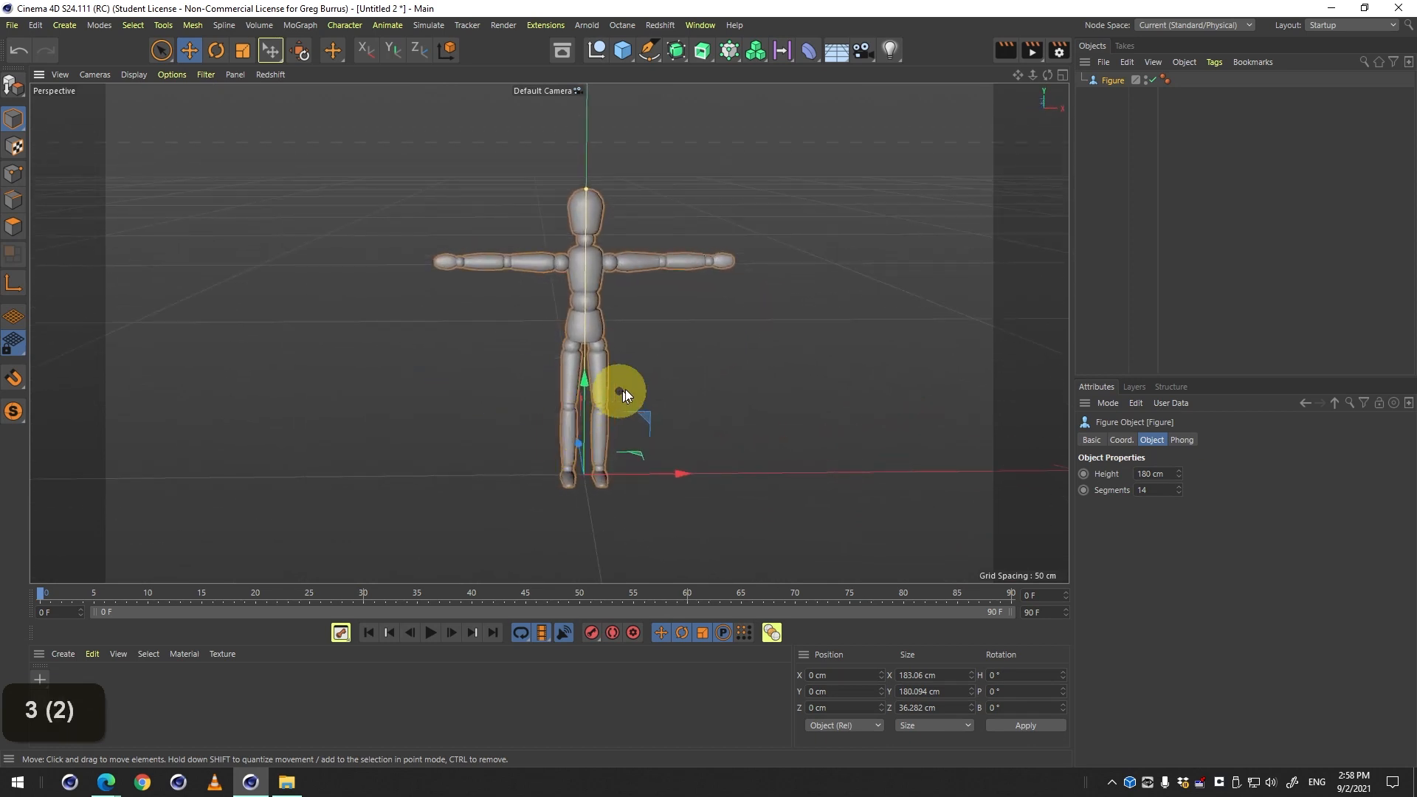
pyautogui.moveTo(625, 388); pyautogui.dragTo(613, 401)
# Deselect the figure, select it again in the viewport and activate the Move tool.
pyautogui.click(689, 228)
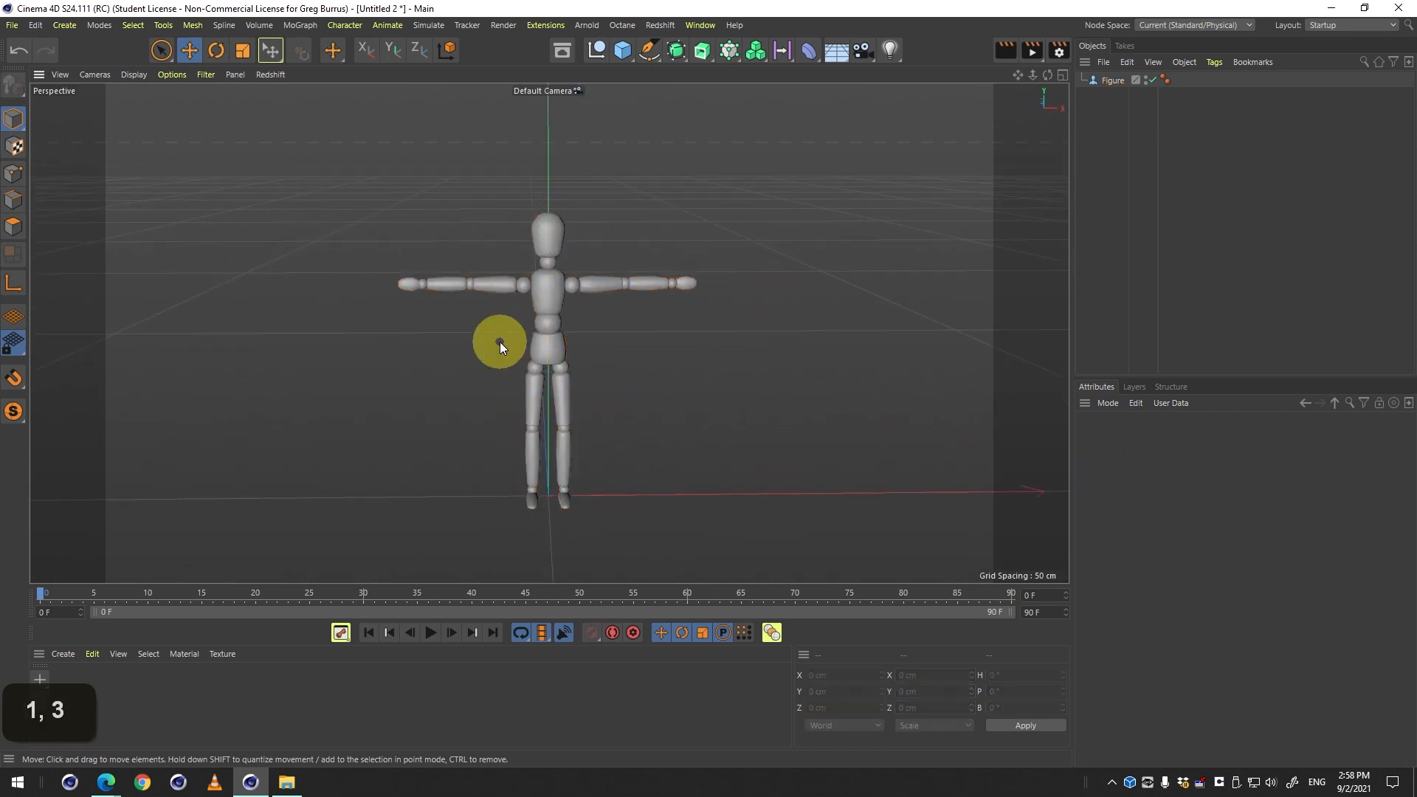
pyautogui.click(549, 317)
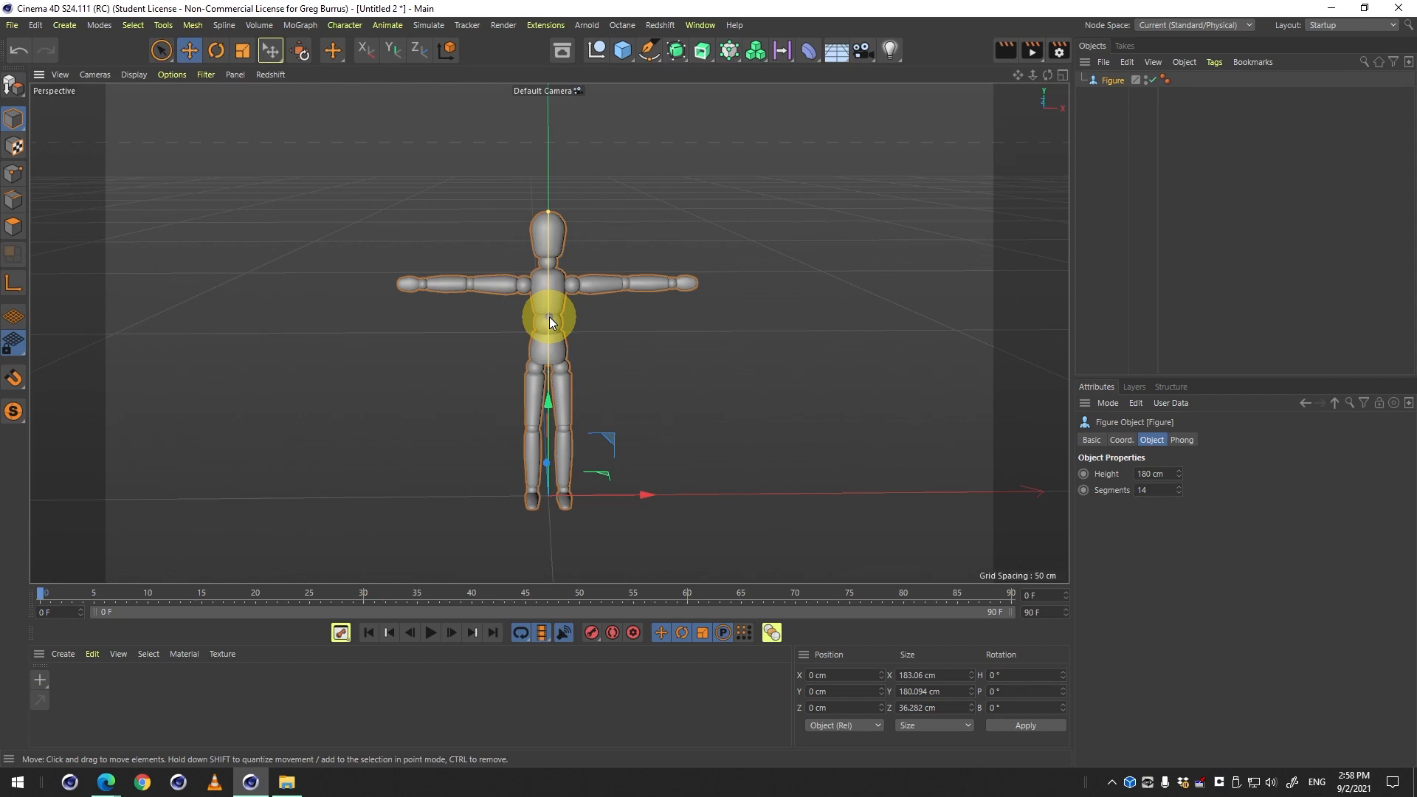
pyautogui.click(190, 49)
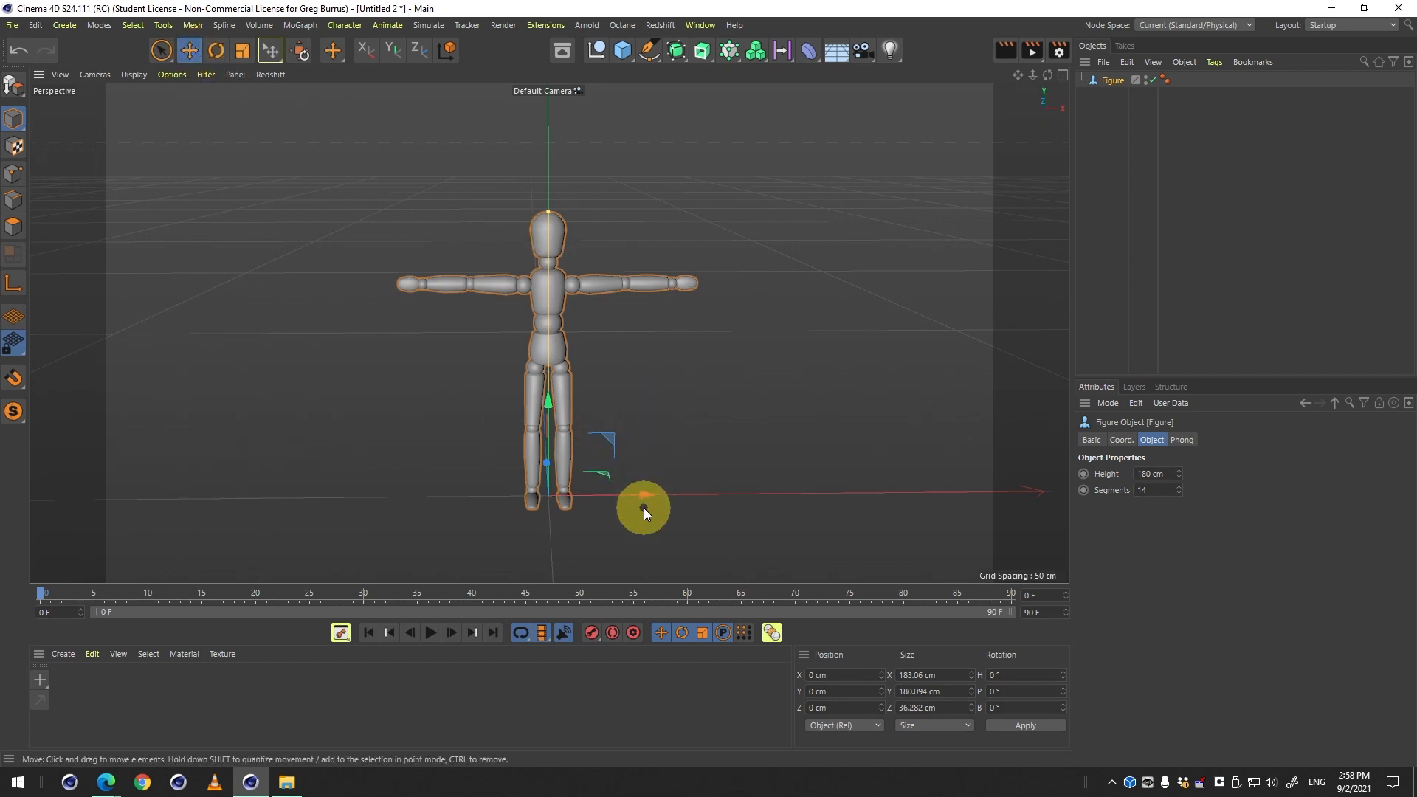
# Try moving the figure along the X axis, the second time to about 43.7 cm, and undo each move.
pyautogui.moveTo(641, 505); pyautogui.dragTo(538, 470)
pyautogui.hotkey('ctrl', 'z')
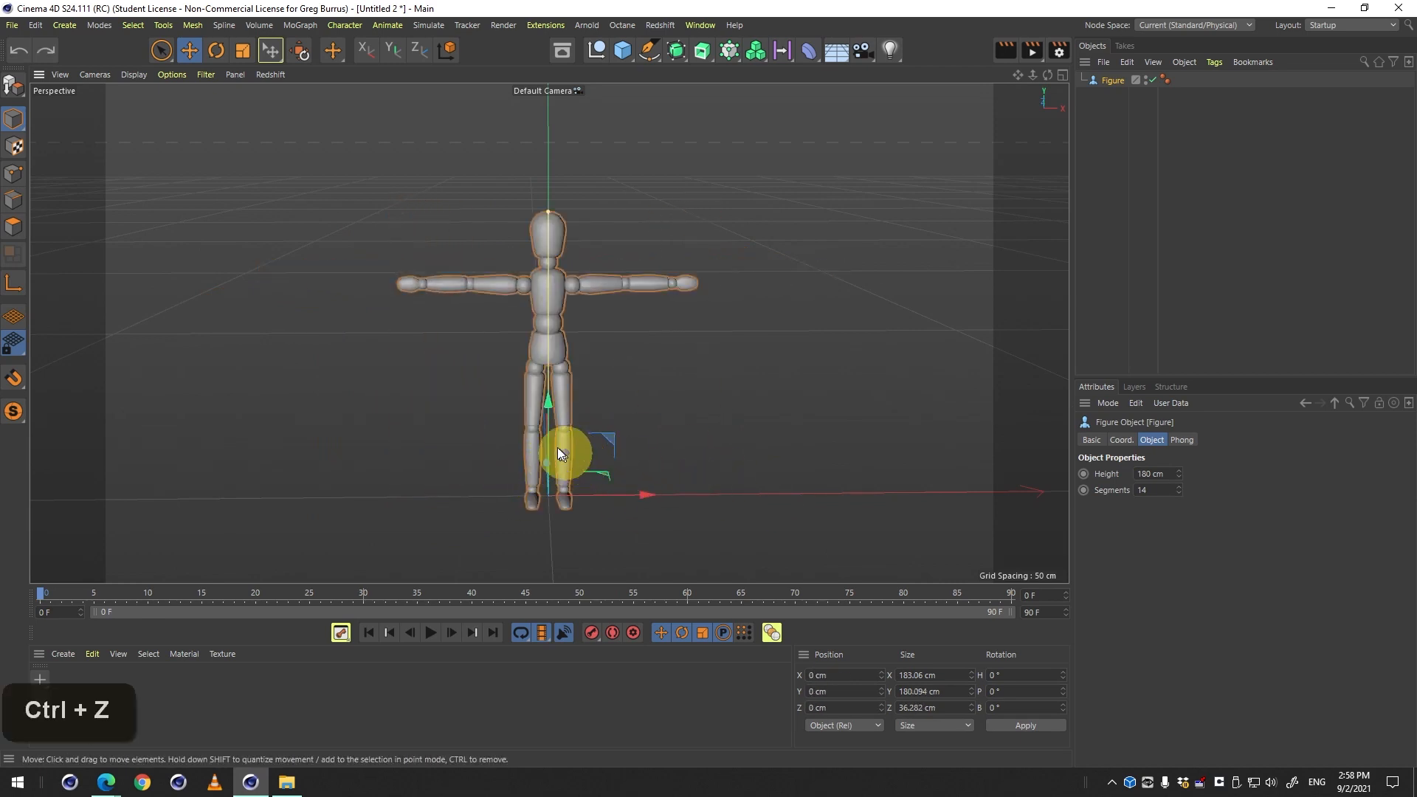
pyautogui.press('2')
pyautogui.moveTo(546, 418); pyautogui.dragTo(618, 475)
pyautogui.press('3')
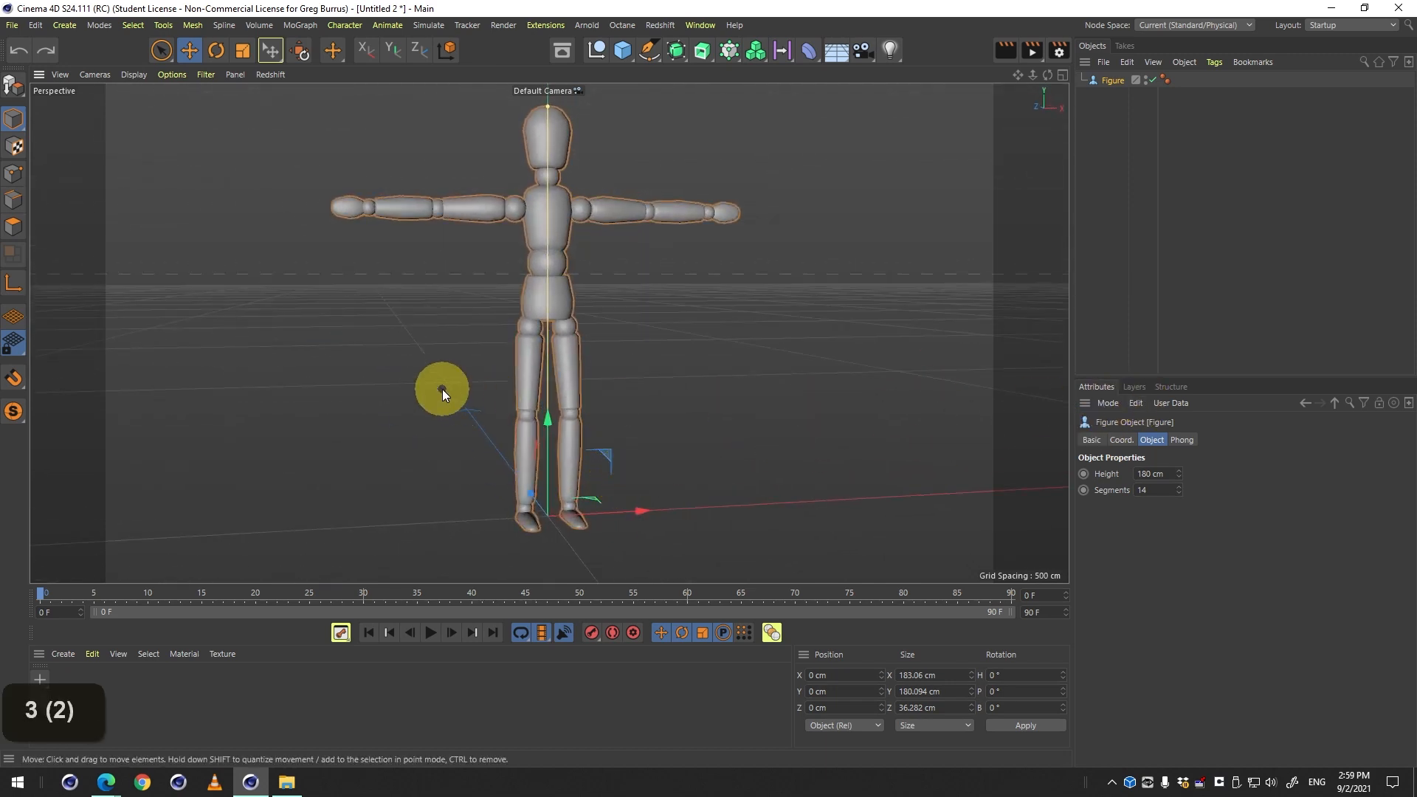
pyautogui.press('3')
pyautogui.moveTo(517, 383); pyautogui.dragTo(698, 521)
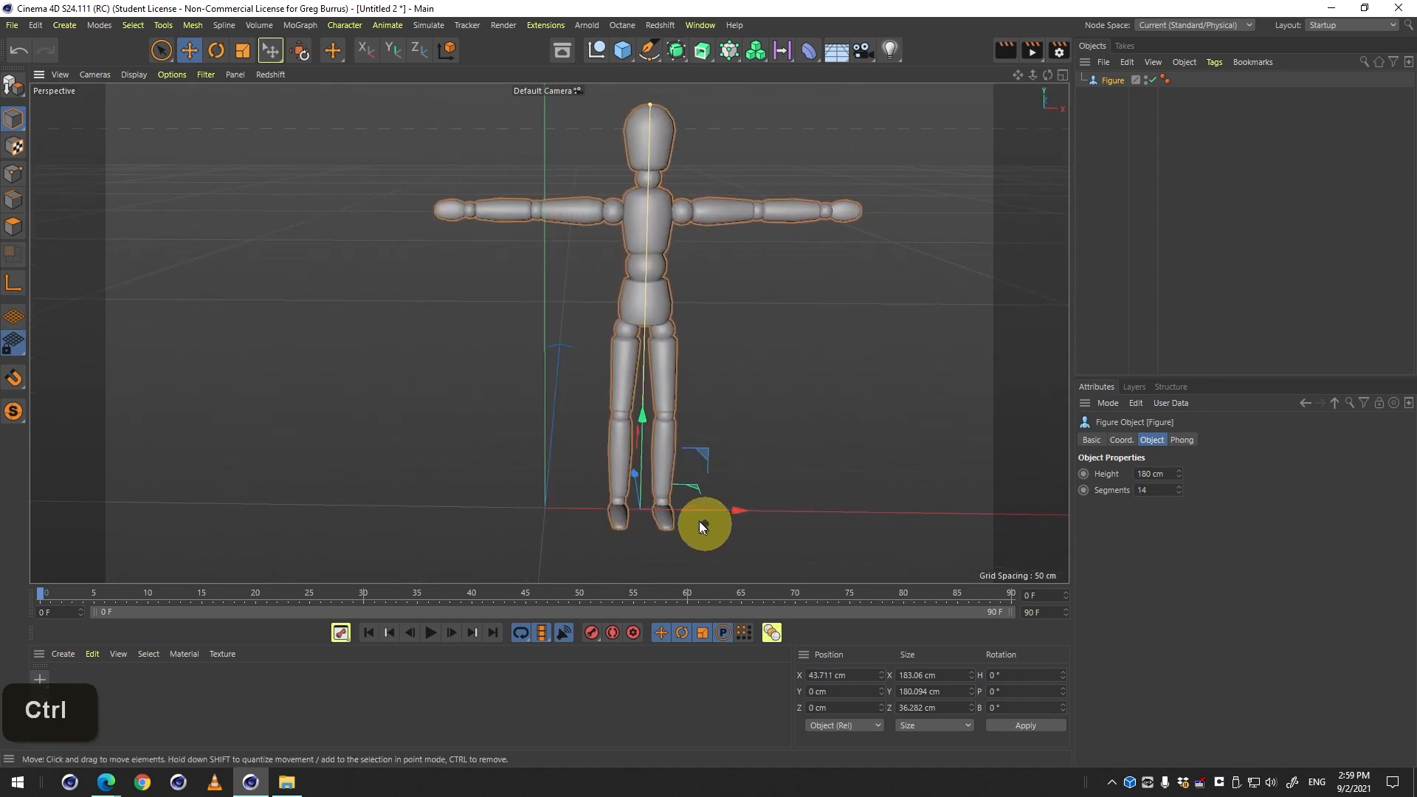
pyautogui.hotkey('ctrl', 'z')
# Try moving the figure along the Z axis from a side view and undo the move.
pyautogui.press('3')
pyautogui.moveTo(600, 481); pyautogui.dragTo(674, 481)
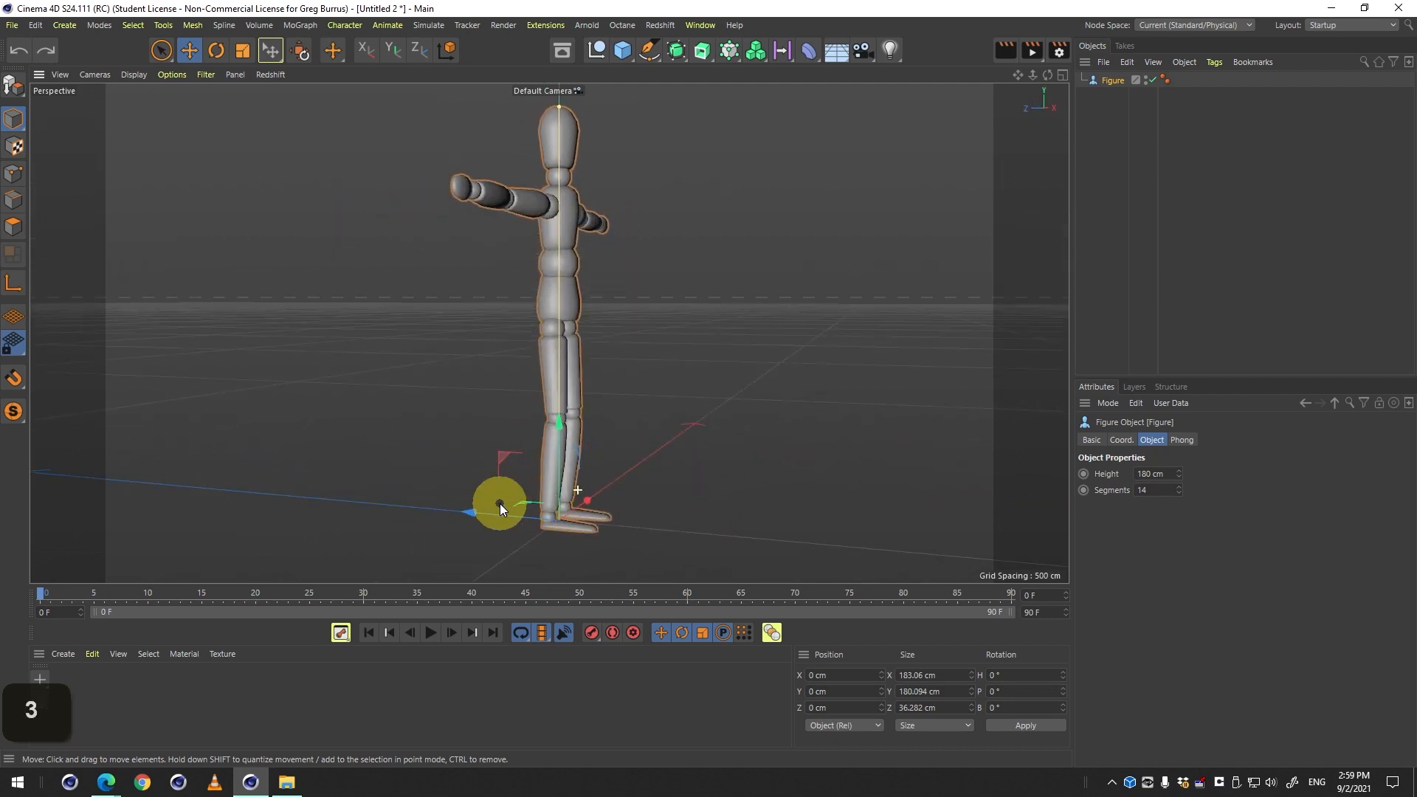
pyautogui.moveTo(490, 512)
pyautogui.mouseDown()
pyautogui.moveTo(263, 480)
pyautogui.moveTo(534, 499)
pyautogui.moveTo(294, 490)
pyautogui.moveTo(580, 518)
pyautogui.moveTo(294, 464)
pyautogui.moveTo(478, 502)
pyautogui.mouseUp()
pyautogui.hotkey('ctrl', 'z')
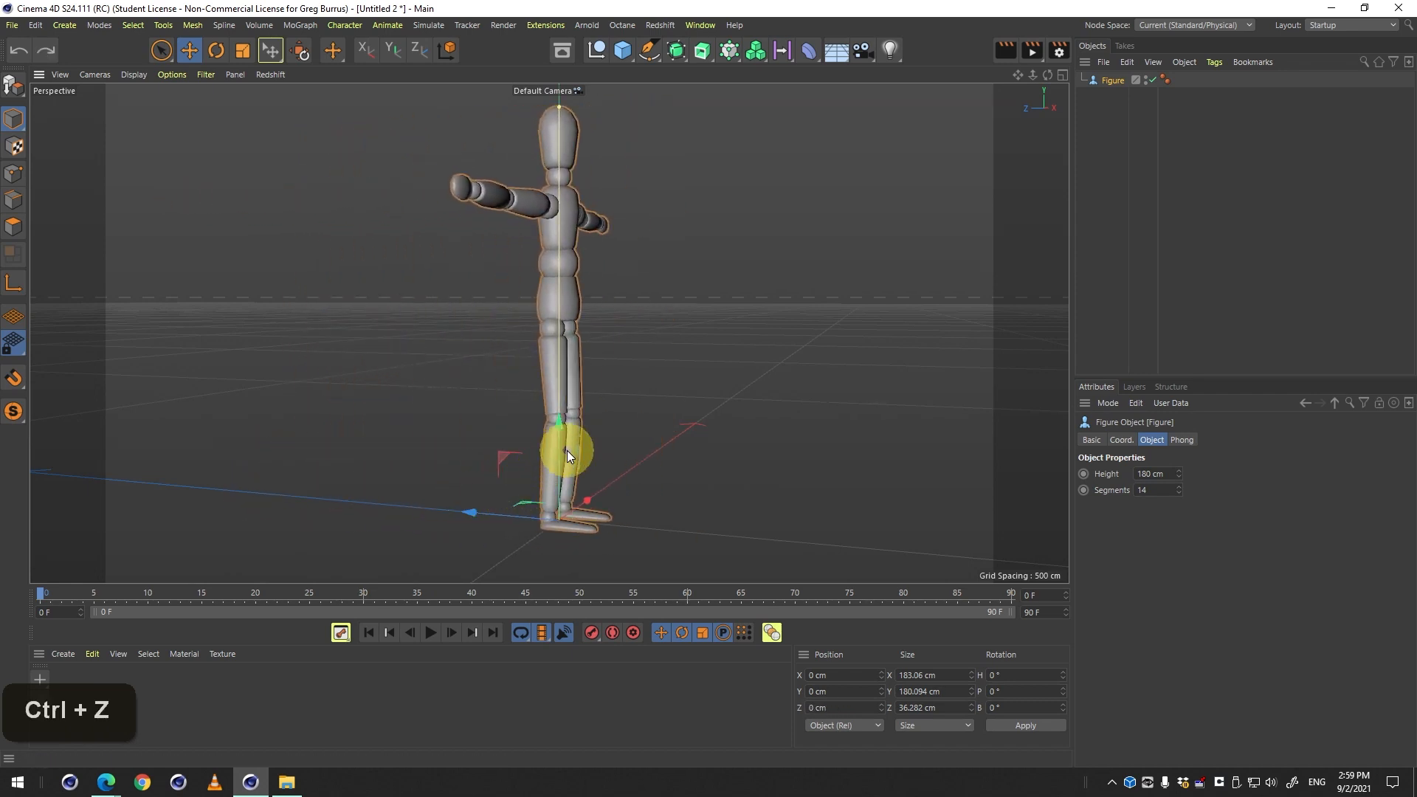
# Raise the figure along the Y axis to about 34.3 cm and undo the move.
pyautogui.moveTo(567, 450); pyautogui.dragTo(411, 446)
pyautogui.moveTo(586, 457); pyautogui.dragTo(569, 380)
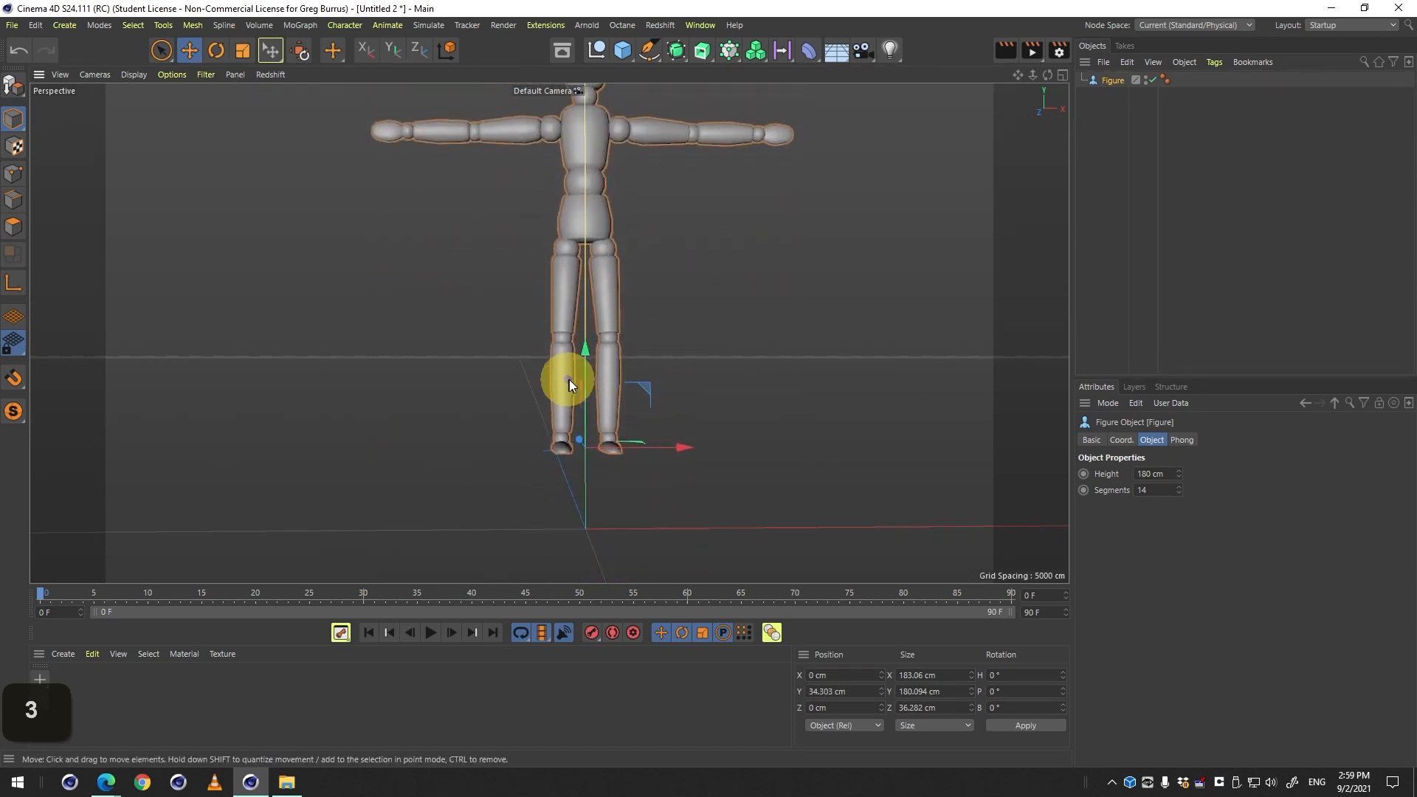
pyautogui.hotkey('ctrl', 'z')
# Try another short move of the figure along the X axis and undo it.
pyautogui.moveTo(674, 525)
pyautogui.mouseDown()
pyautogui.moveTo(747, 533)
pyautogui.moveTo(631, 509)
pyautogui.moveTo(565, 515)
pyautogui.moveTo(756, 531)
pyautogui.moveTo(546, 510)
pyautogui.moveTo(786, 520)
pyautogui.moveTo(495, 505)
pyautogui.moveTo(765, 516)
pyautogui.moveTo(608, 521)
pyautogui.moveTo(710, 491)
pyautogui.moveTo(663, 509)
pyautogui.moveTo(684, 511)
pyautogui.mouseUp()
pyautogui.hotkey('ctrl', 'z')
pyautogui.press('3')
pyautogui.hotkey('ctrl', 'z')
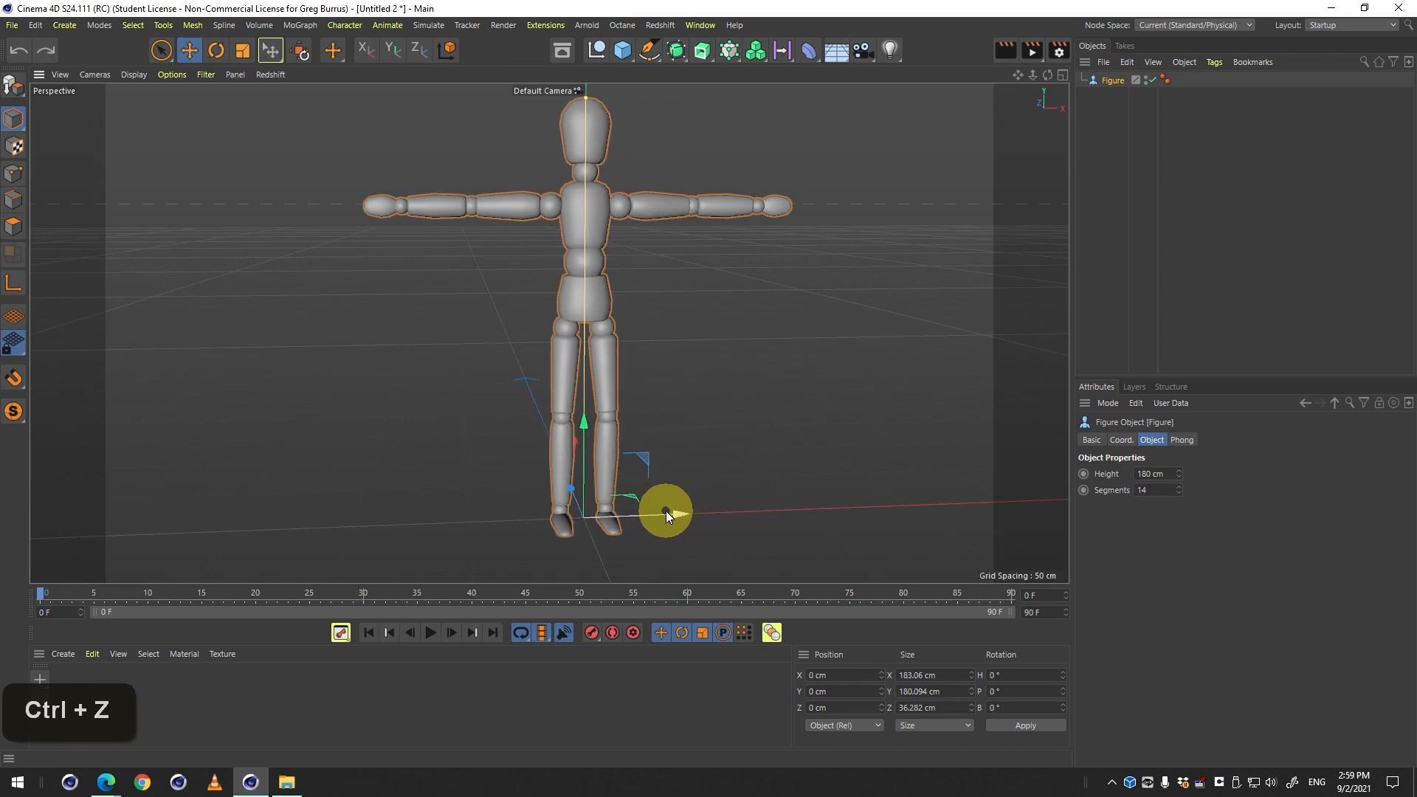
# Examine the figure's axis handles and legs from different angles and distances.
pyautogui.press('3')
pyautogui.moveTo(761, 458); pyautogui.dragTo(671, 457)
pyautogui.press('2')
pyautogui.press('1')
pyautogui.press('3')
pyautogui.press('3')
pyautogui.press('1')
pyautogui.press('3')
pyautogui.moveTo(751, 436); pyautogui.dragTo(698, 490)
pyautogui.press('3')
pyautogui.press('1')
pyautogui.press('3')
pyautogui.press('3')
pyautogui.press('2')
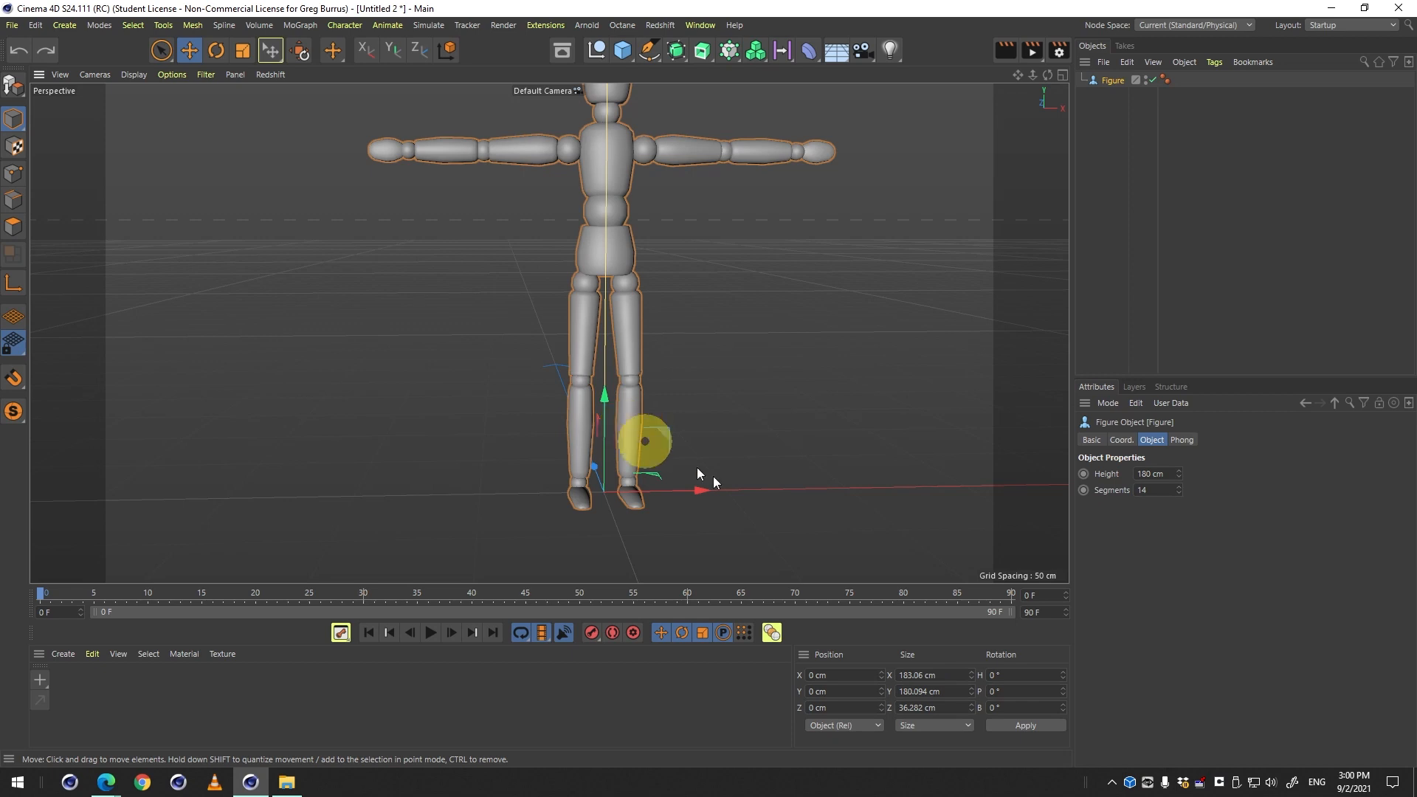
pyautogui.press('3')
pyautogui.moveTo(667, 418); pyautogui.dragTo(608, 436)
# Toggle the Move tool's coordinate system between object and world axes.
pyautogui.press('w')
pyautogui.press('w')
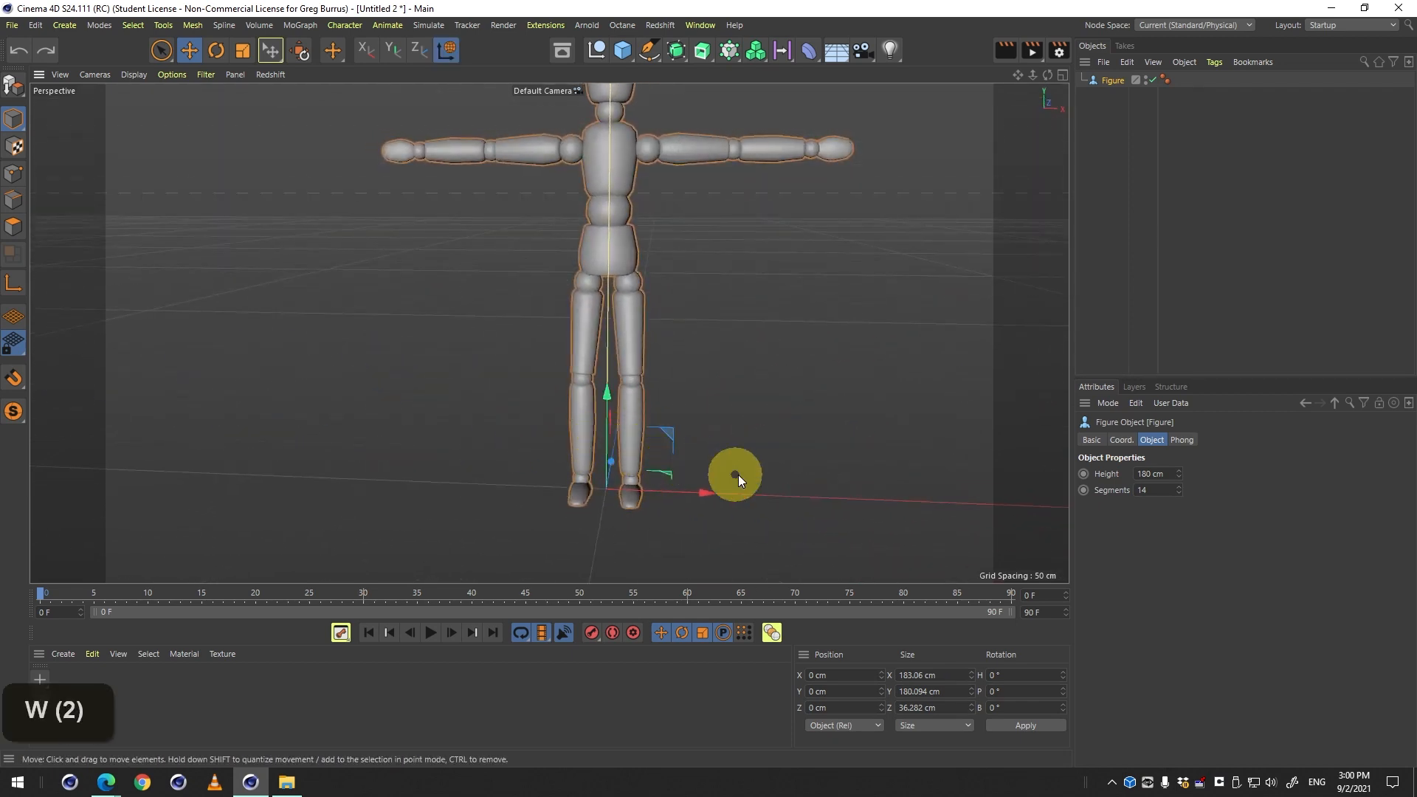
pyautogui.press('3')
pyautogui.moveTo(737, 474); pyautogui.dragTo(753, 429)
pyautogui.press('1')
pyautogui.press('2')
pyautogui.press('1')
pyautogui.press('2')
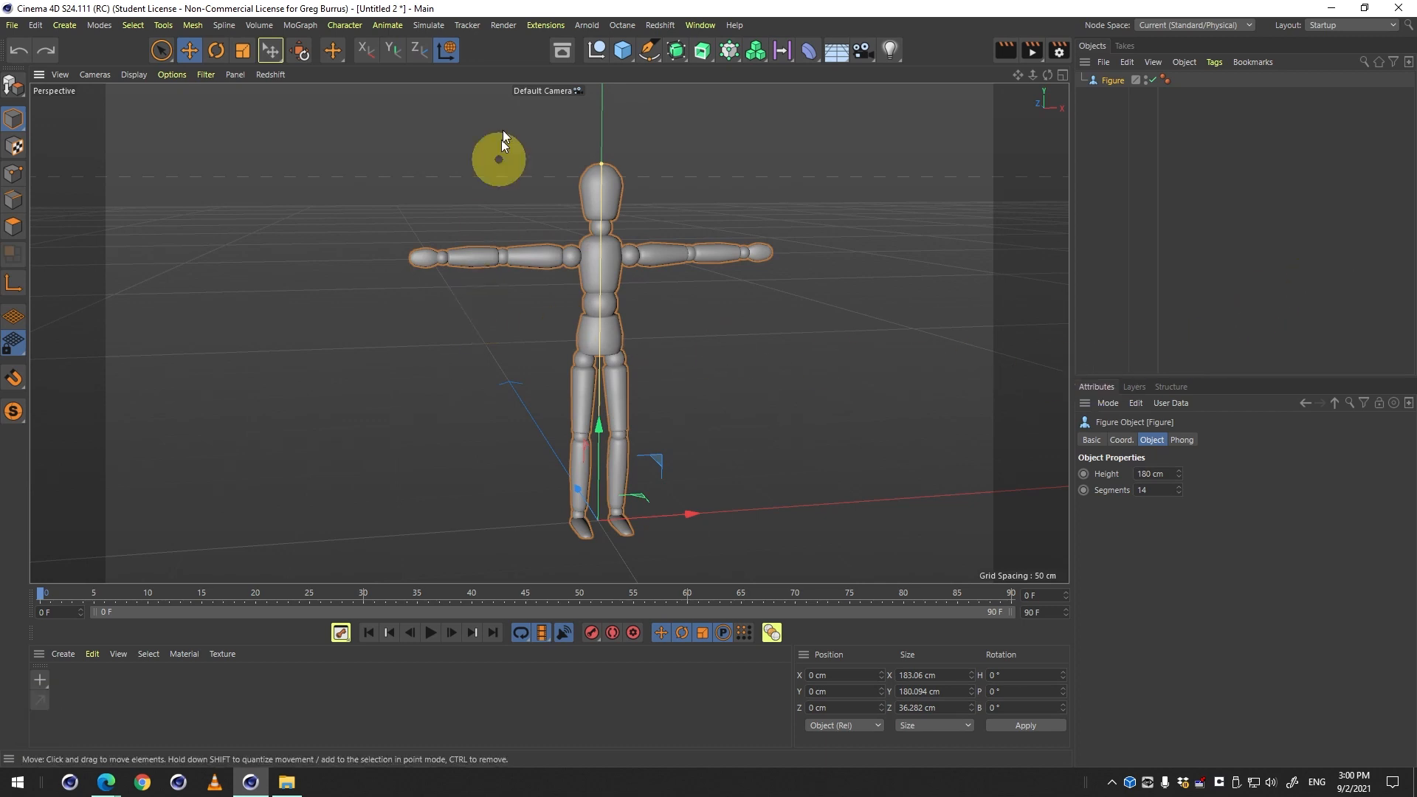
# Rotate the figure freely about several axes with the Rotate tool to about H -252.9°, P 21.5°, B -105.3°.
pyautogui.click(212, 56)
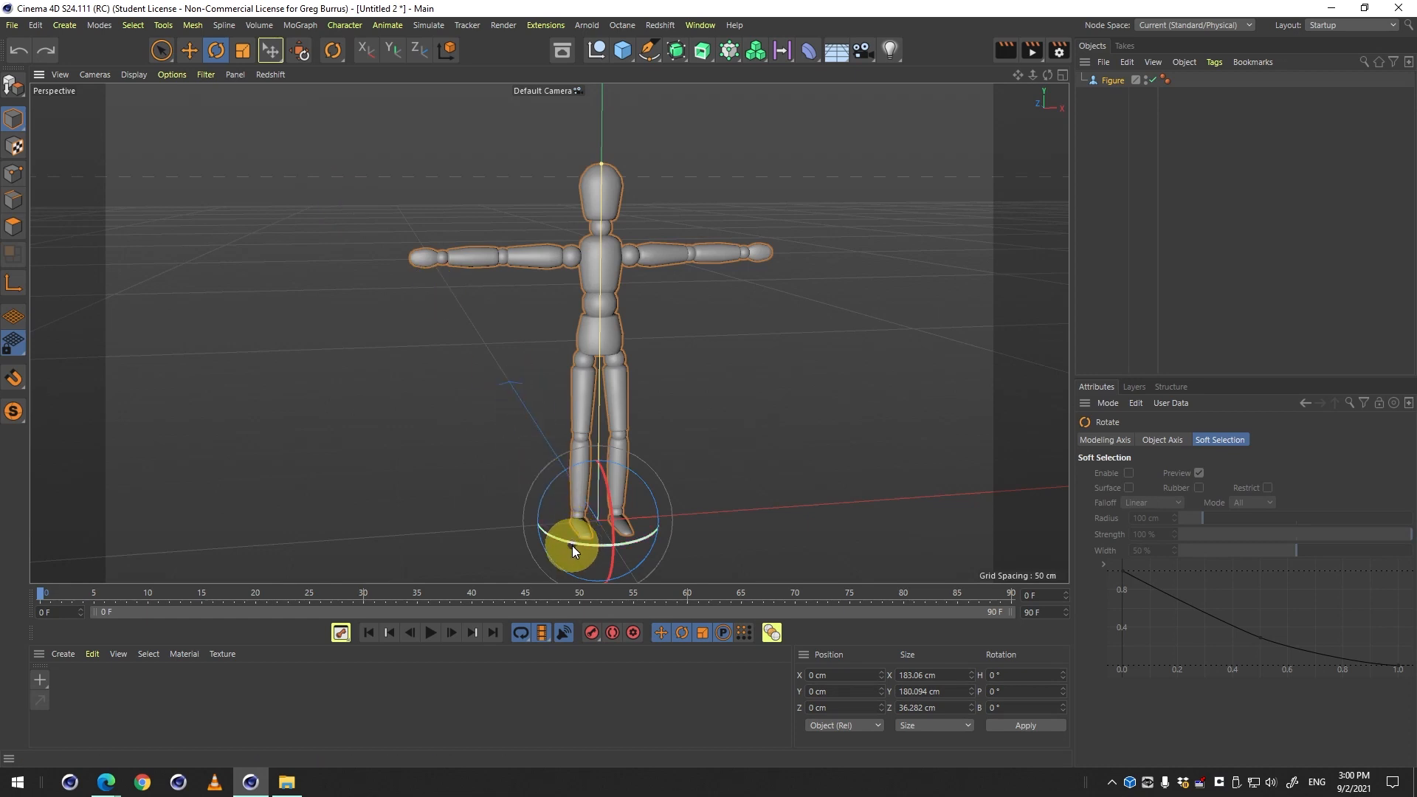
pyautogui.moveTo(575, 544); pyautogui.dragTo(577, 437)
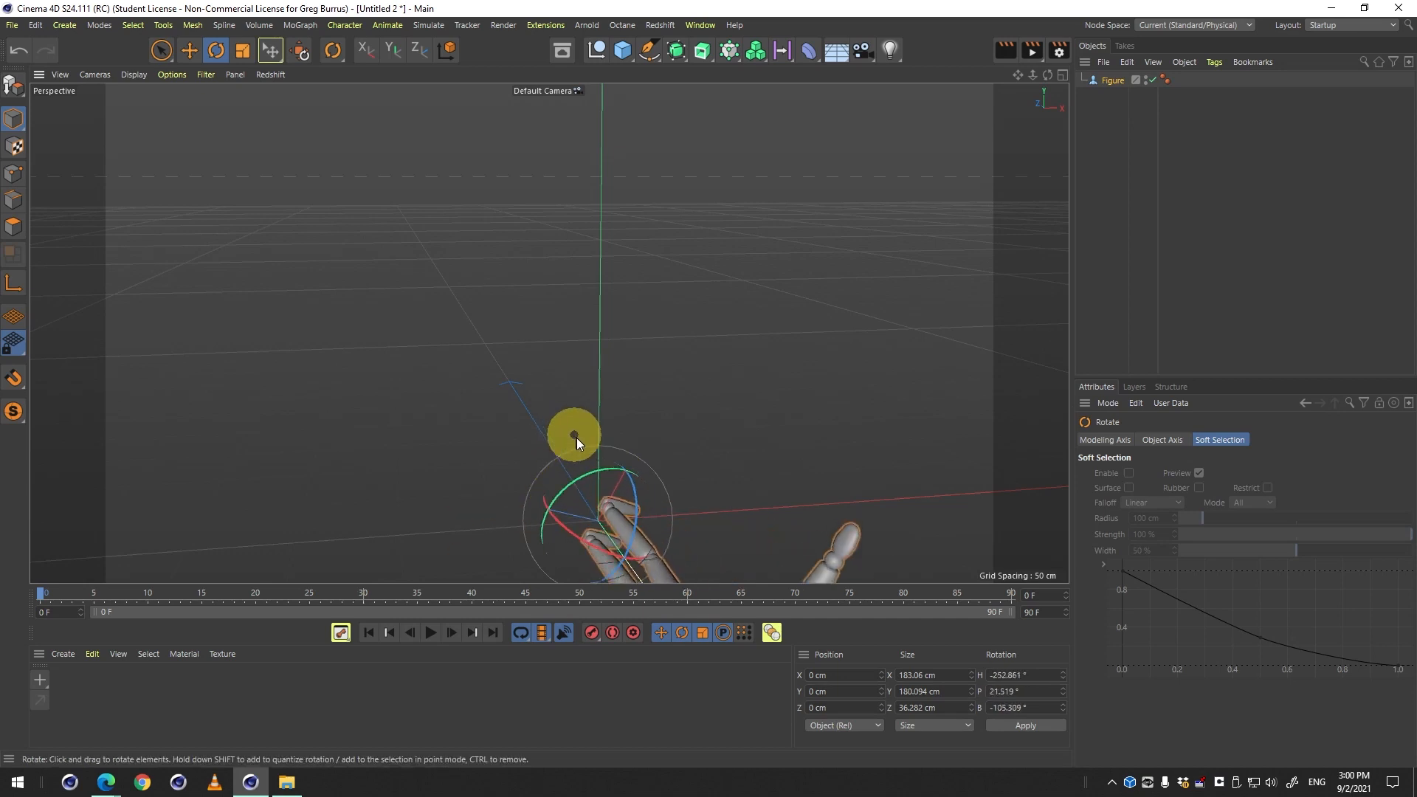
pyautogui.press('1')
pyautogui.press('2')
pyautogui.moveTo(716, 471); pyautogui.dragTo(628, 337)
pyautogui.press('1')
pyautogui.press('2')
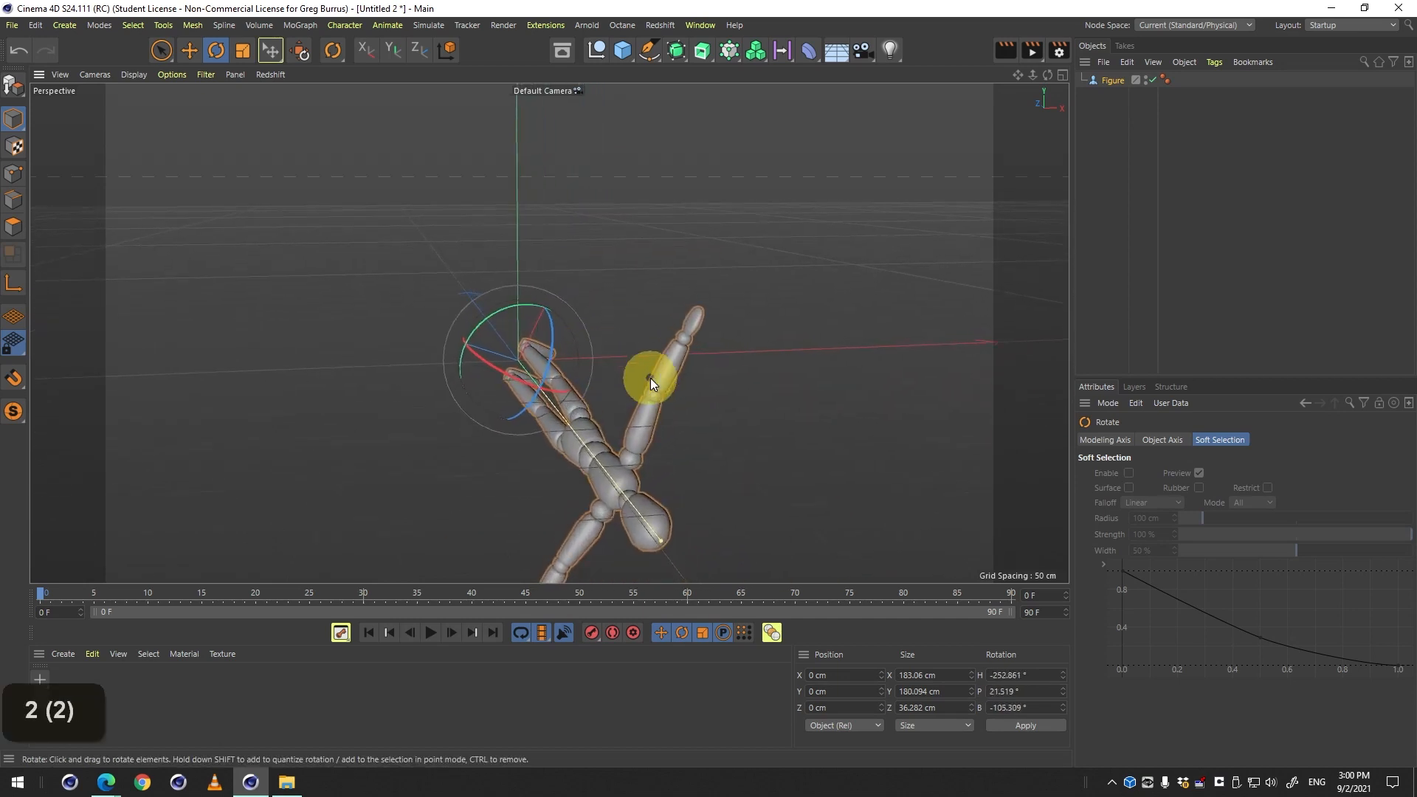
pyautogui.press('1')
pyautogui.press('2')
pyautogui.press('1')
pyautogui.press('1')
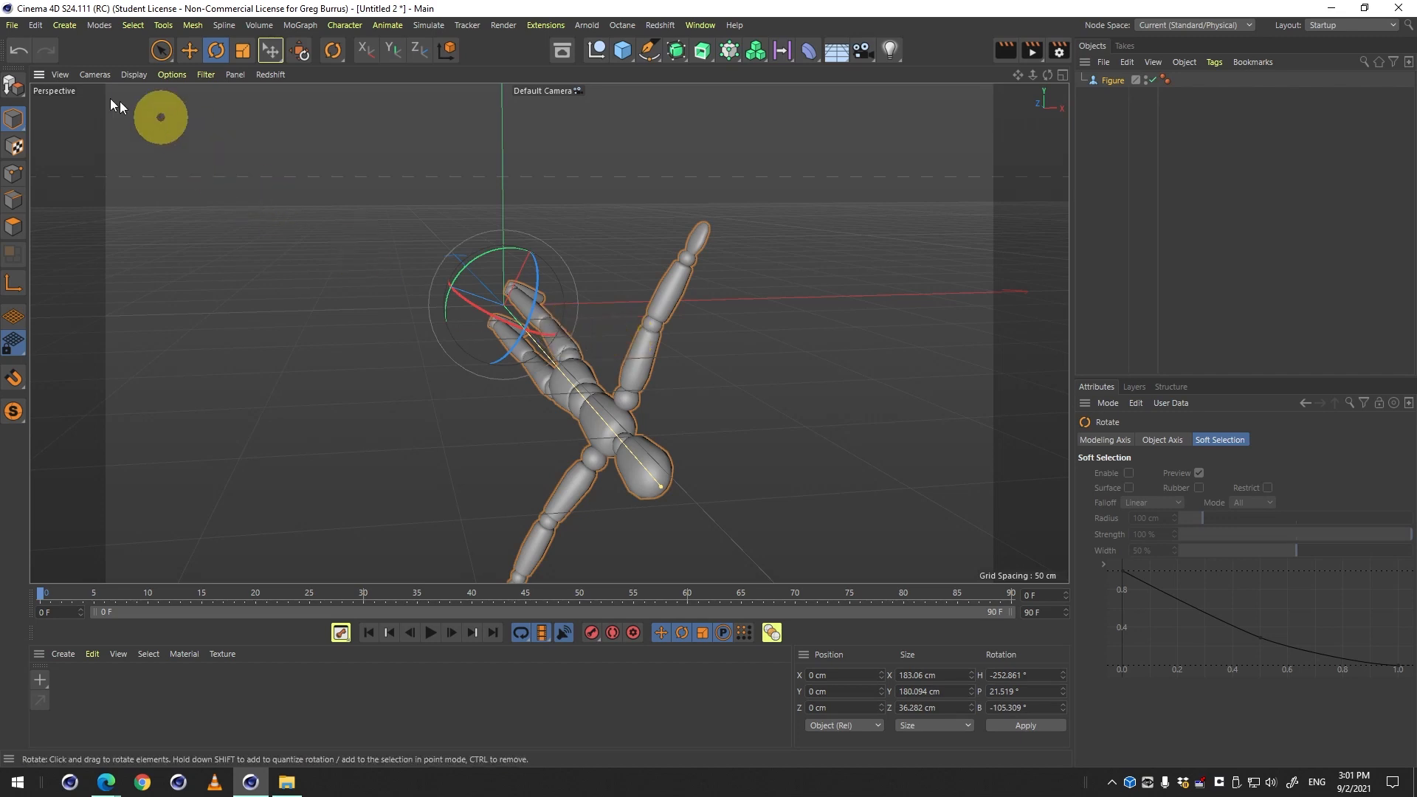
# Undo all of the figure's rotations so that it stands upright at the origin.
pyautogui.click(19, 53)
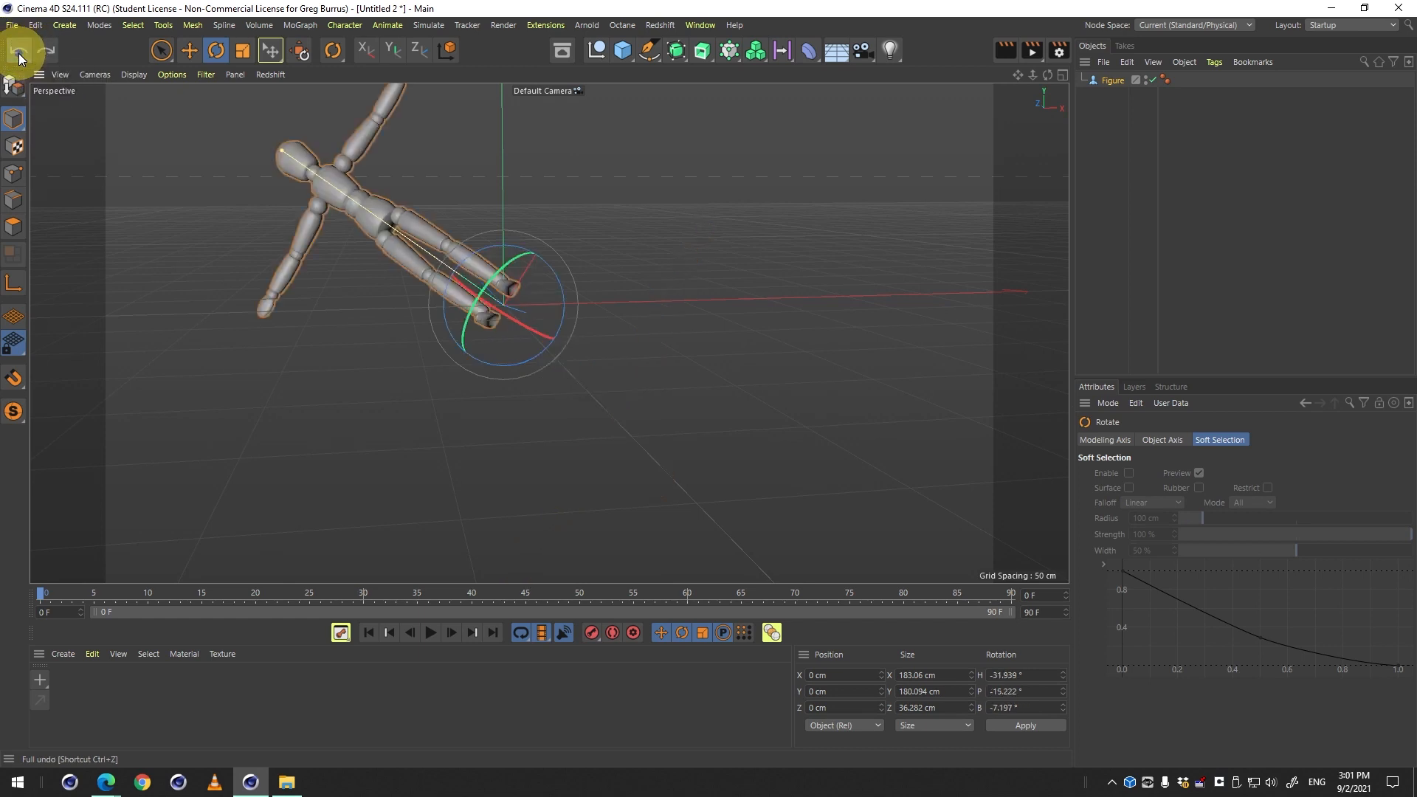
pyautogui.doubleClick(20, 53)
pyautogui.doubleClick(19, 54)
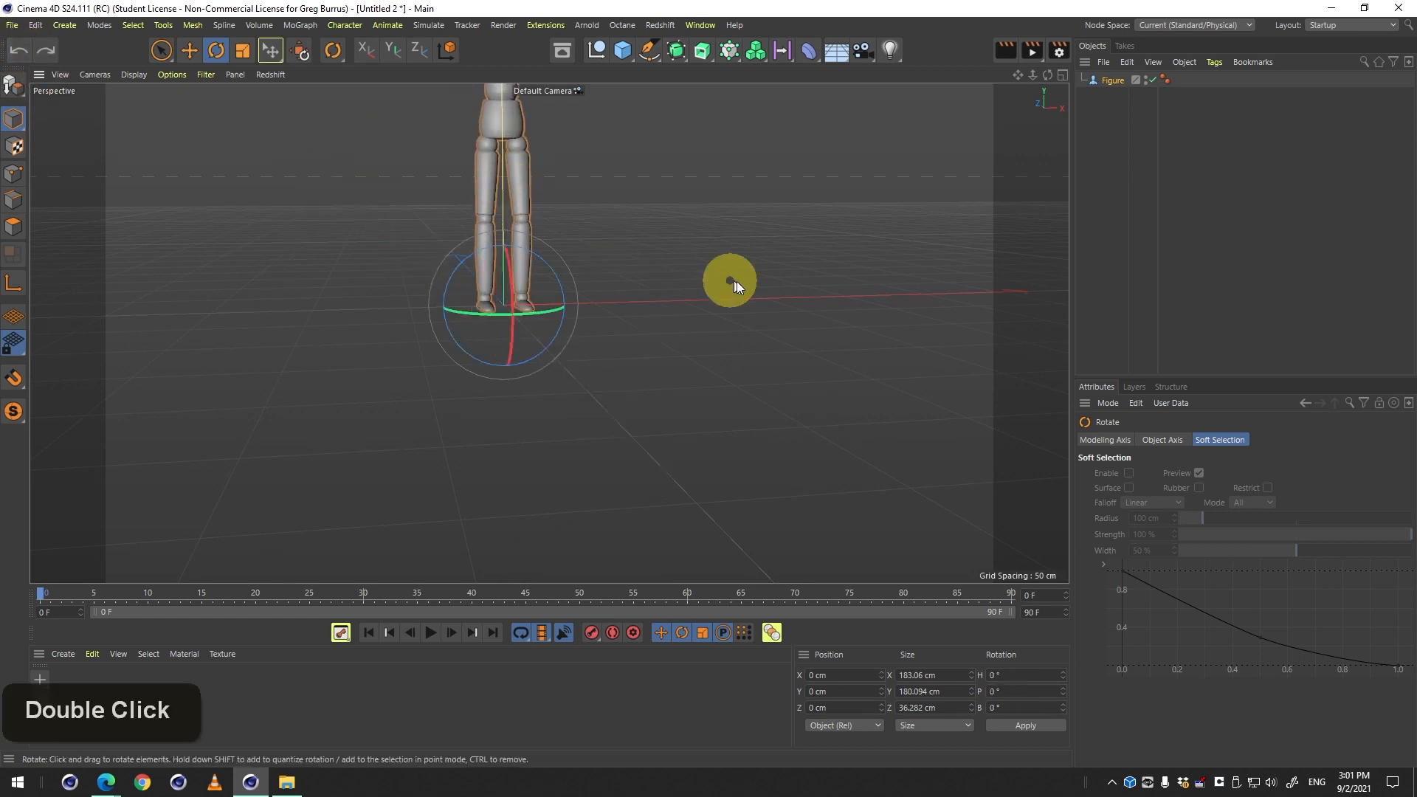
pyautogui.press('1')
pyautogui.moveTo(736, 325); pyautogui.dragTo(725, 507)
pyautogui.press('2')
pyautogui.press('2')
pyautogui.moveTo(634, 415); pyautogui.dragTo(198, 279)
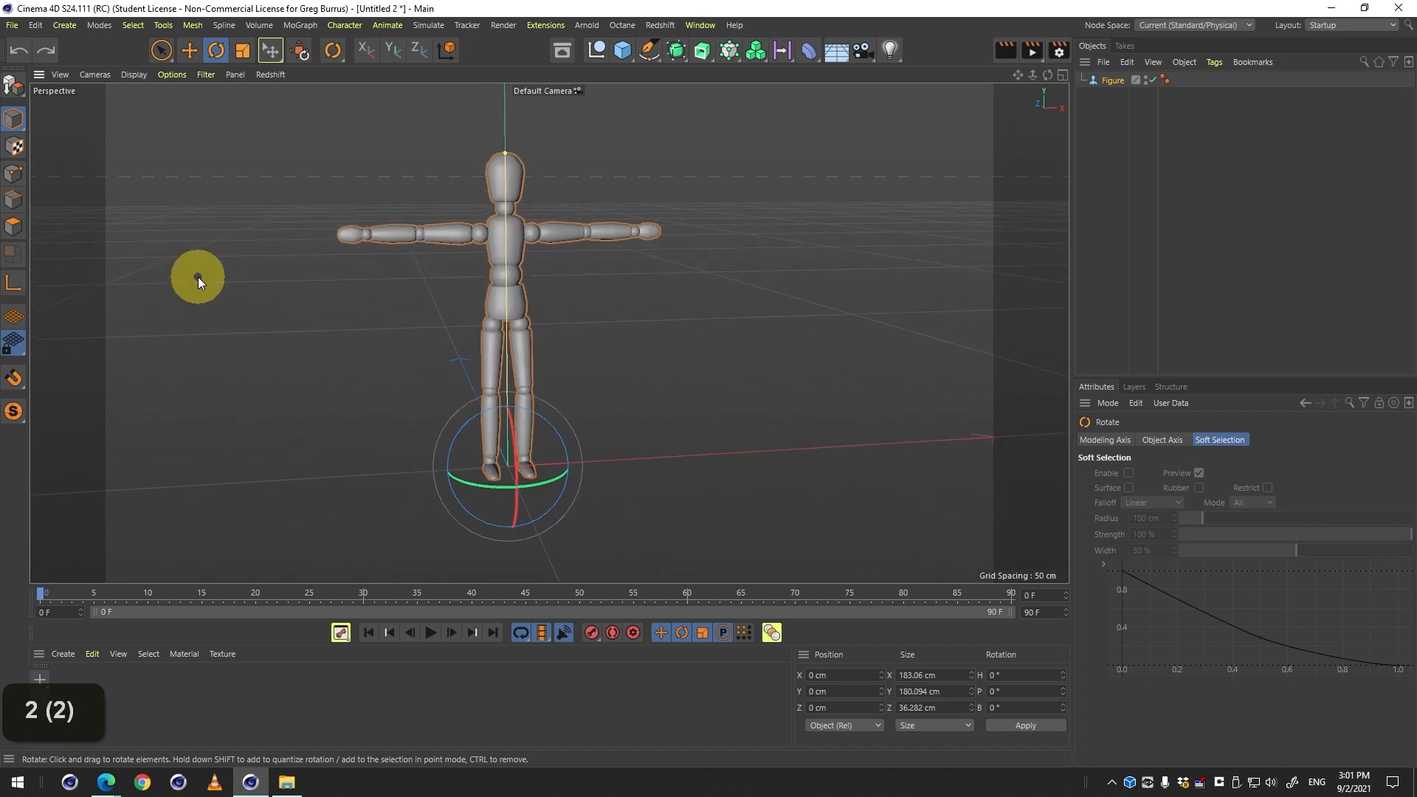
# Practise undo and redo on the figure's heading rotation of -17.011°, ending with the rotation undone.
pyautogui.hotkey('ctrl', 'z')
pyautogui.hotkey('ctrl', 'z')
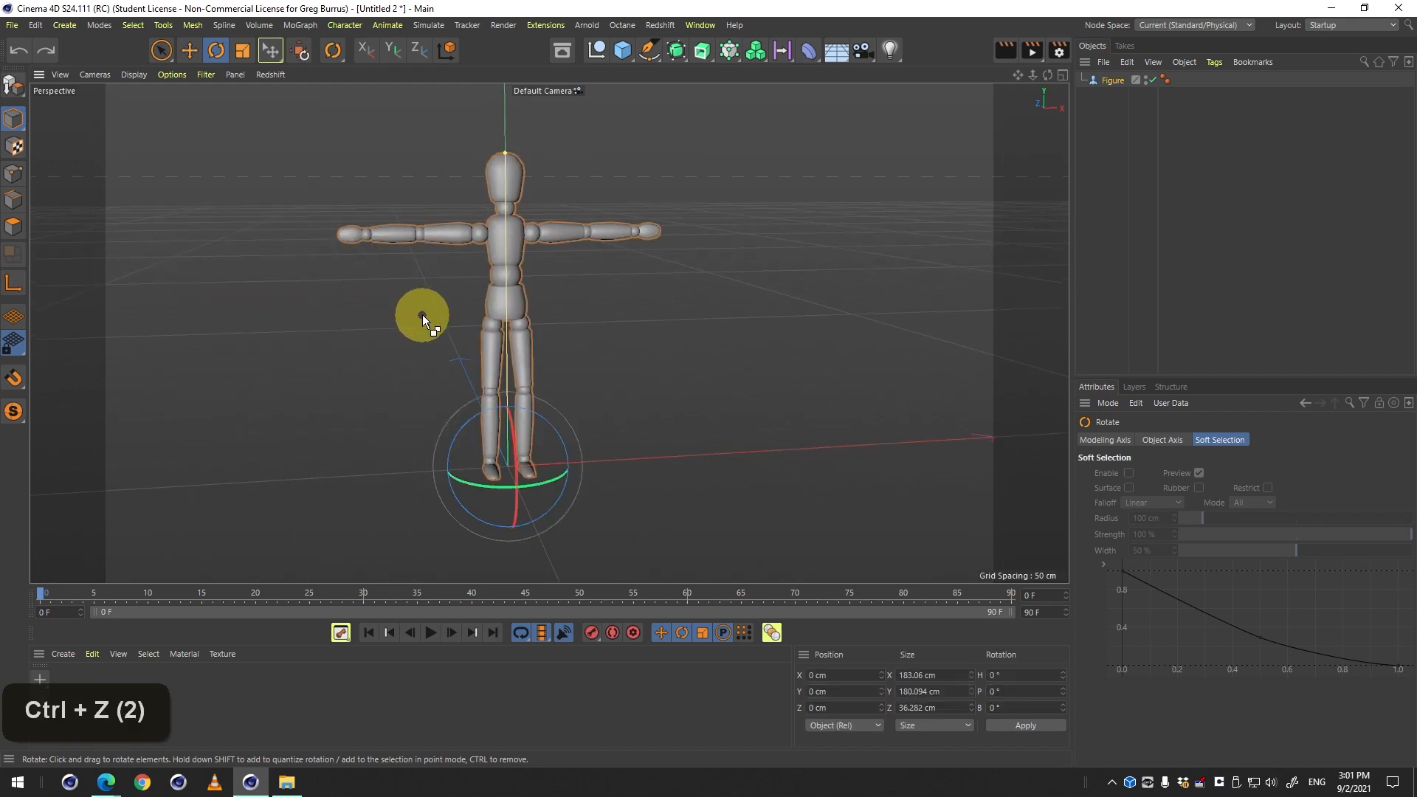
pyautogui.hotkey('ctrl', 'z')
pyautogui.hotkey('ctrl', 'y')
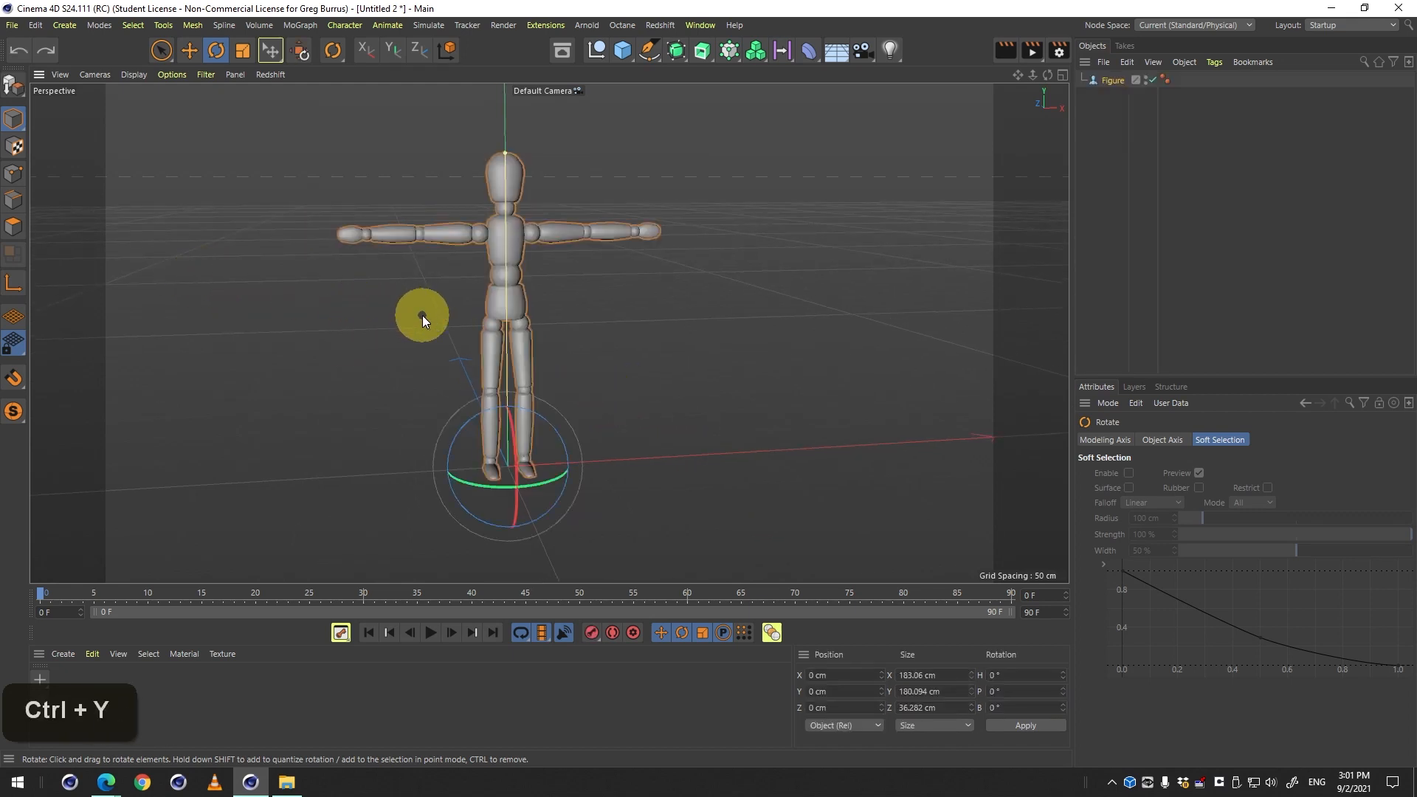
pyautogui.hotkey('ctrl', 'y')
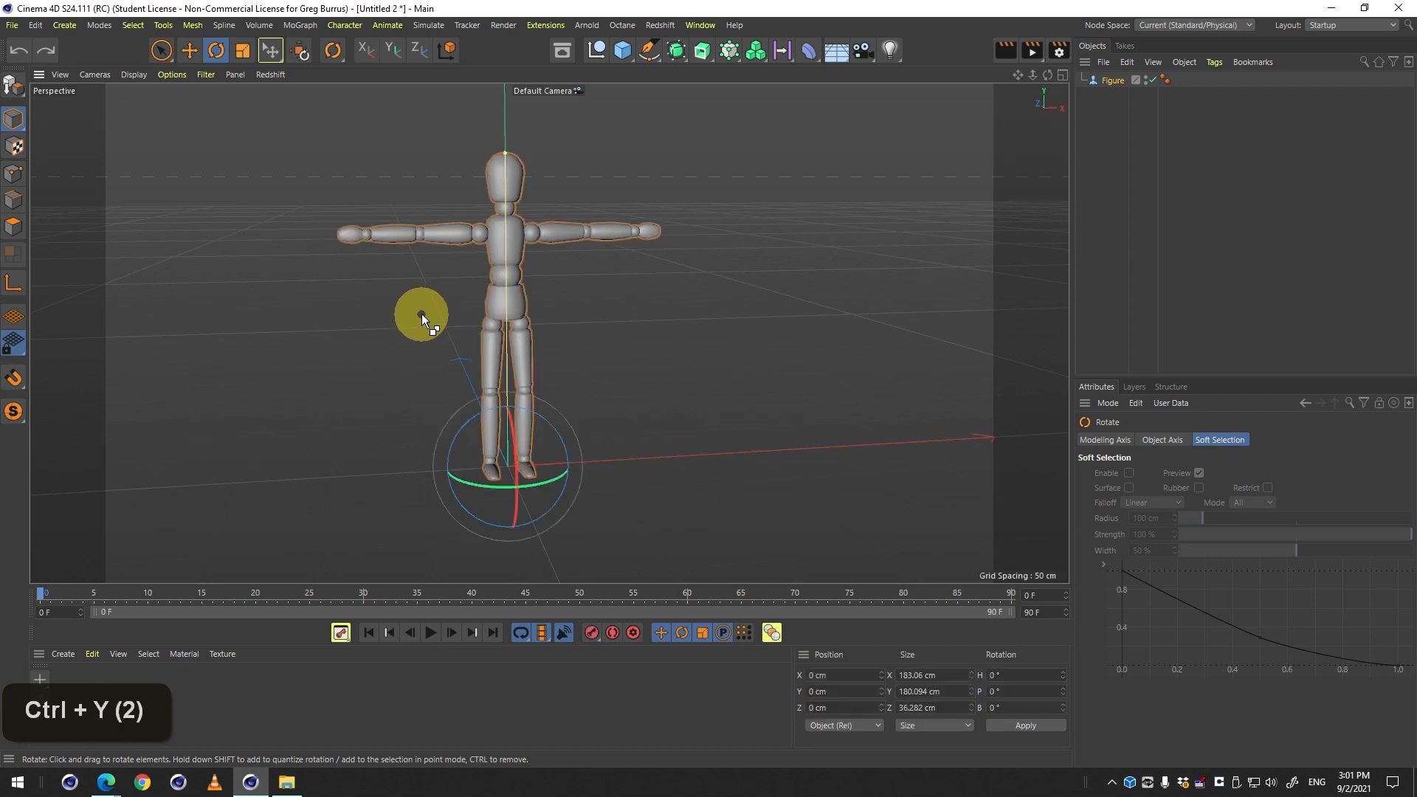
pyautogui.hotkey('ctrl', 'y')
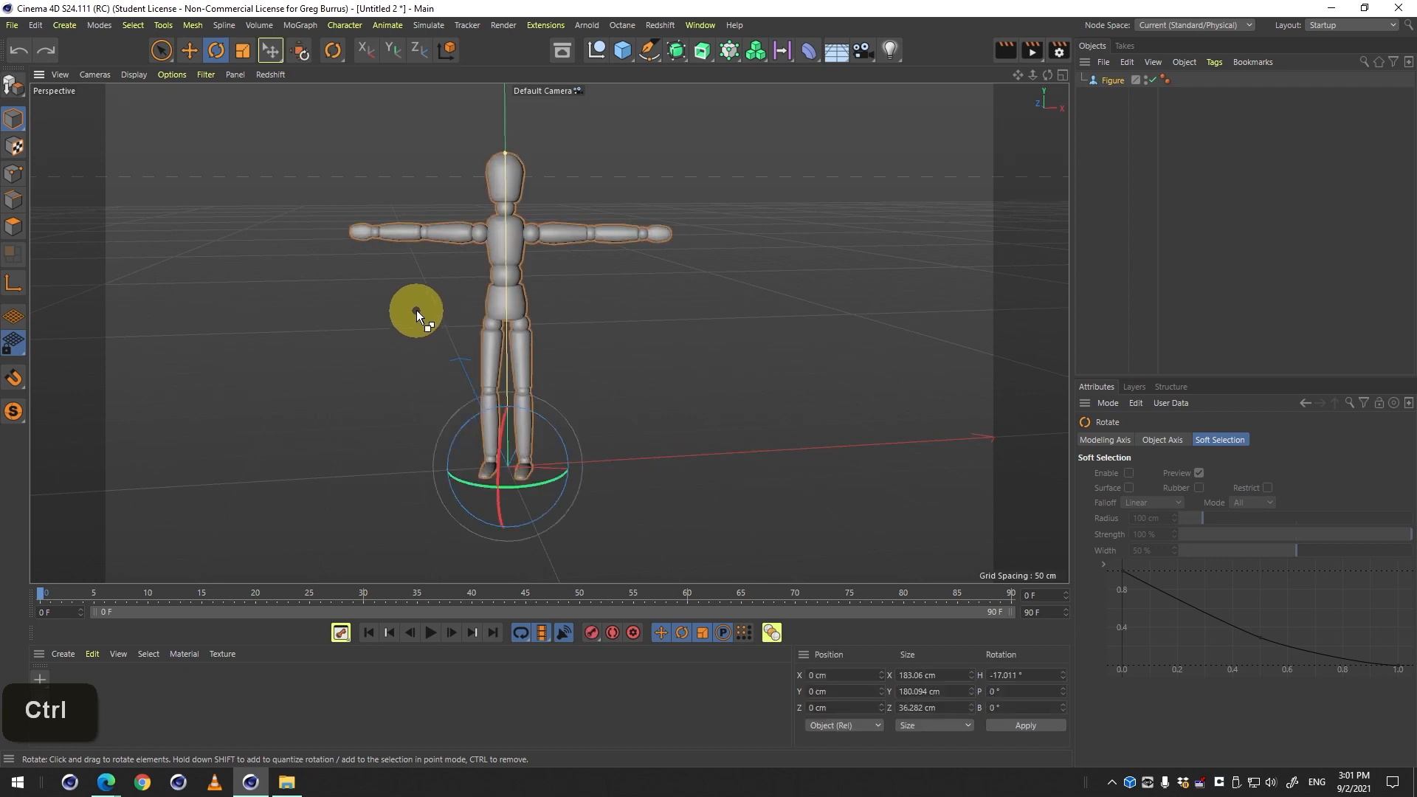
pyautogui.hotkey('ctrl', 'z')
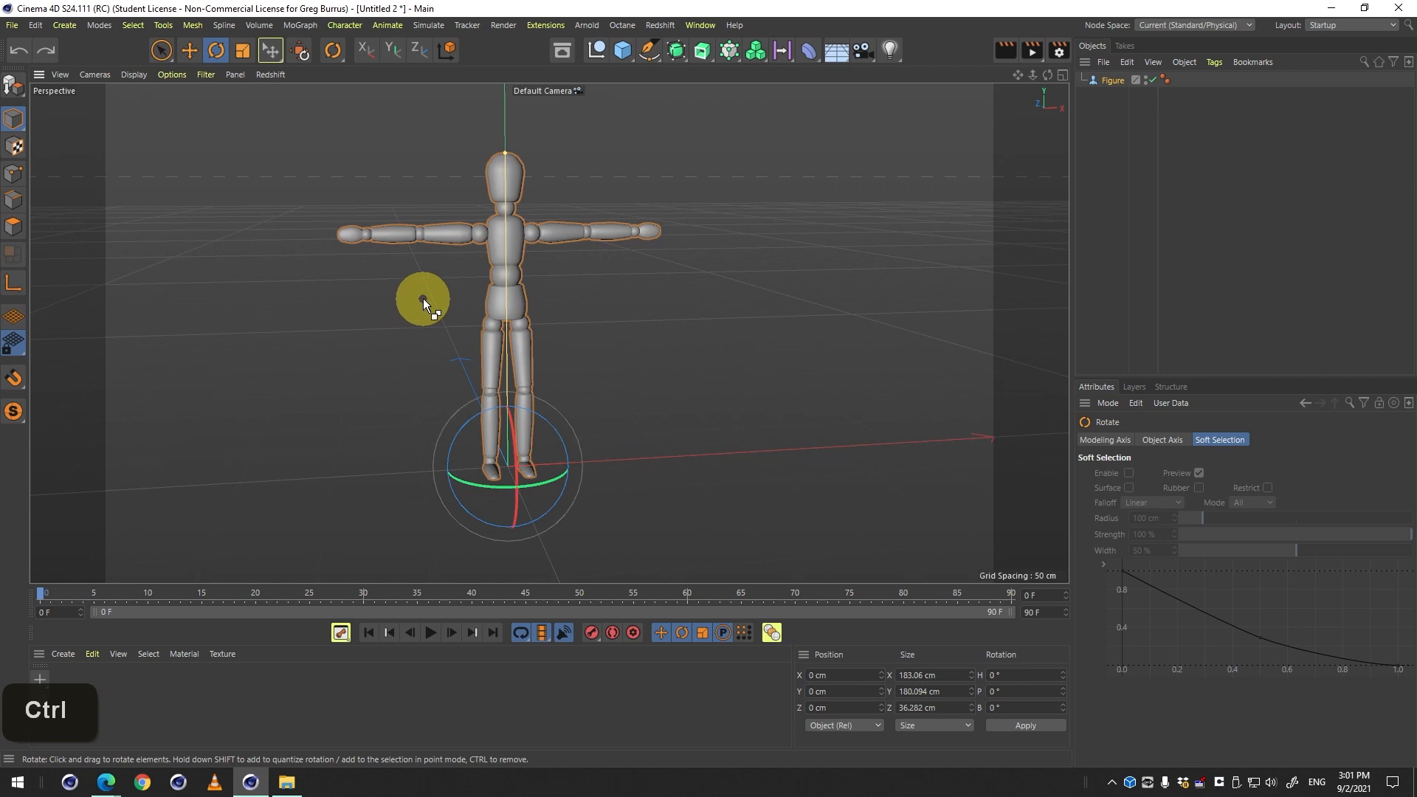
pyautogui.hotkey('ctrl', 'y')
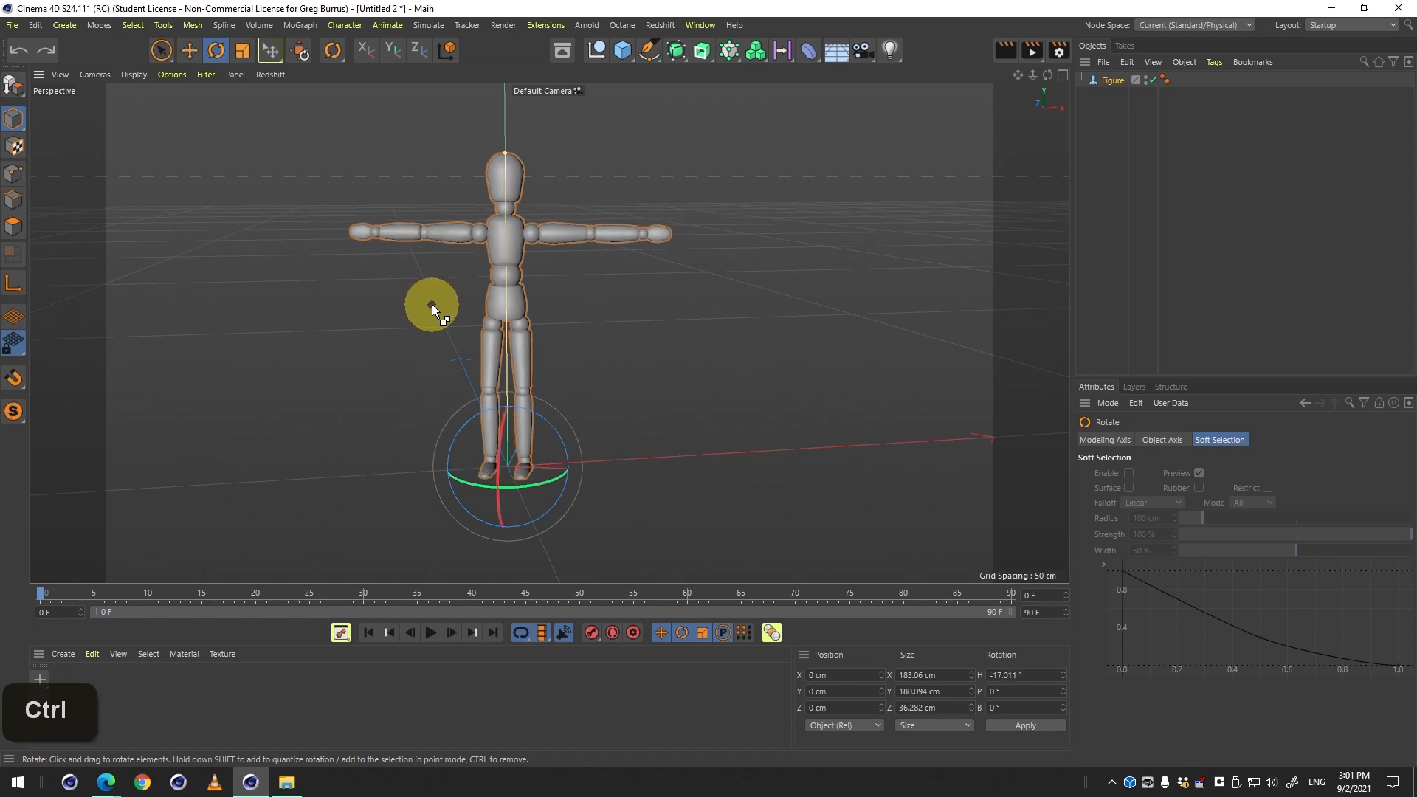
pyautogui.hotkey('ctrl', 'z')
# Rotate the figure freely about several axes and return it to its default orientation with Reset PSR.
pyautogui.moveTo(547, 464); pyautogui.dragTo(456, 358)
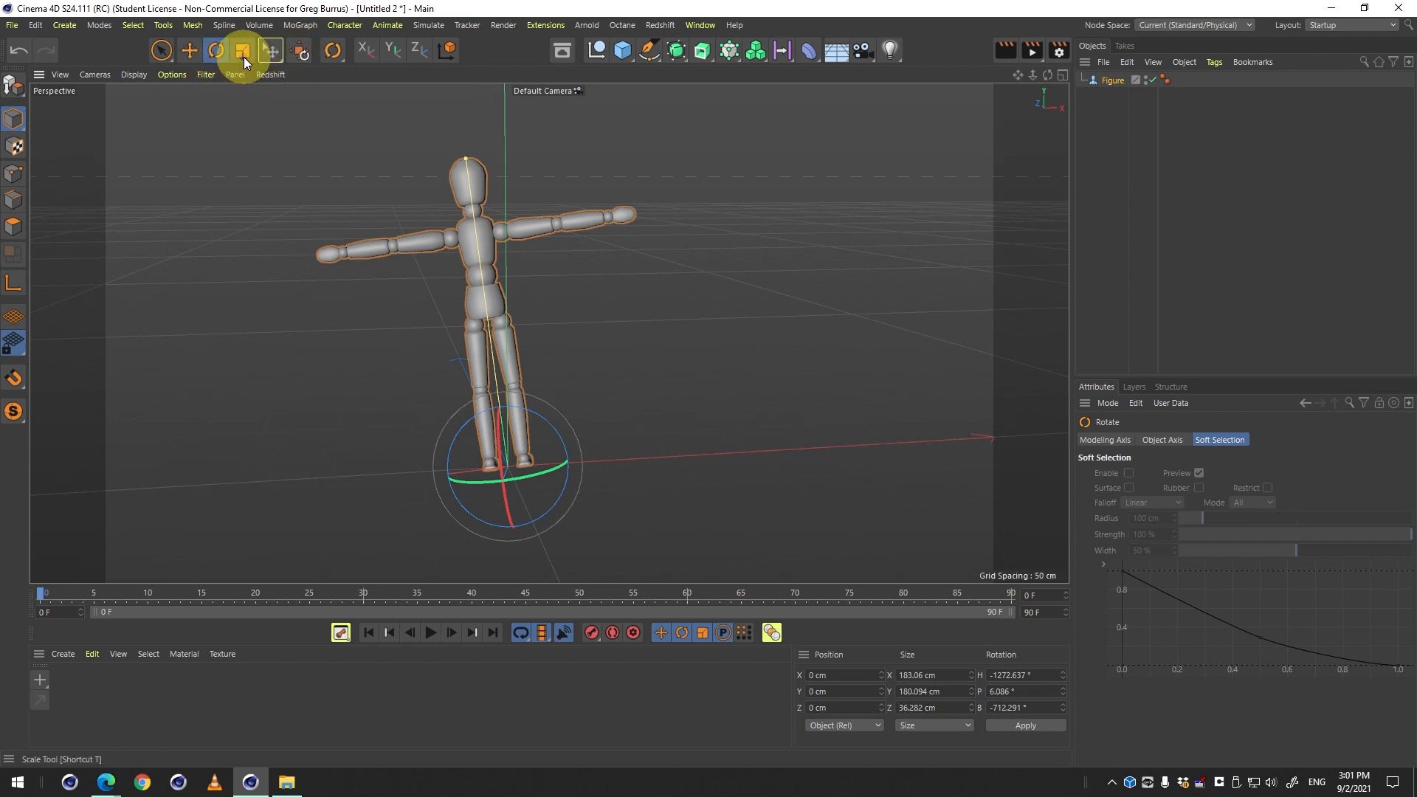
pyautogui.click(299, 55)
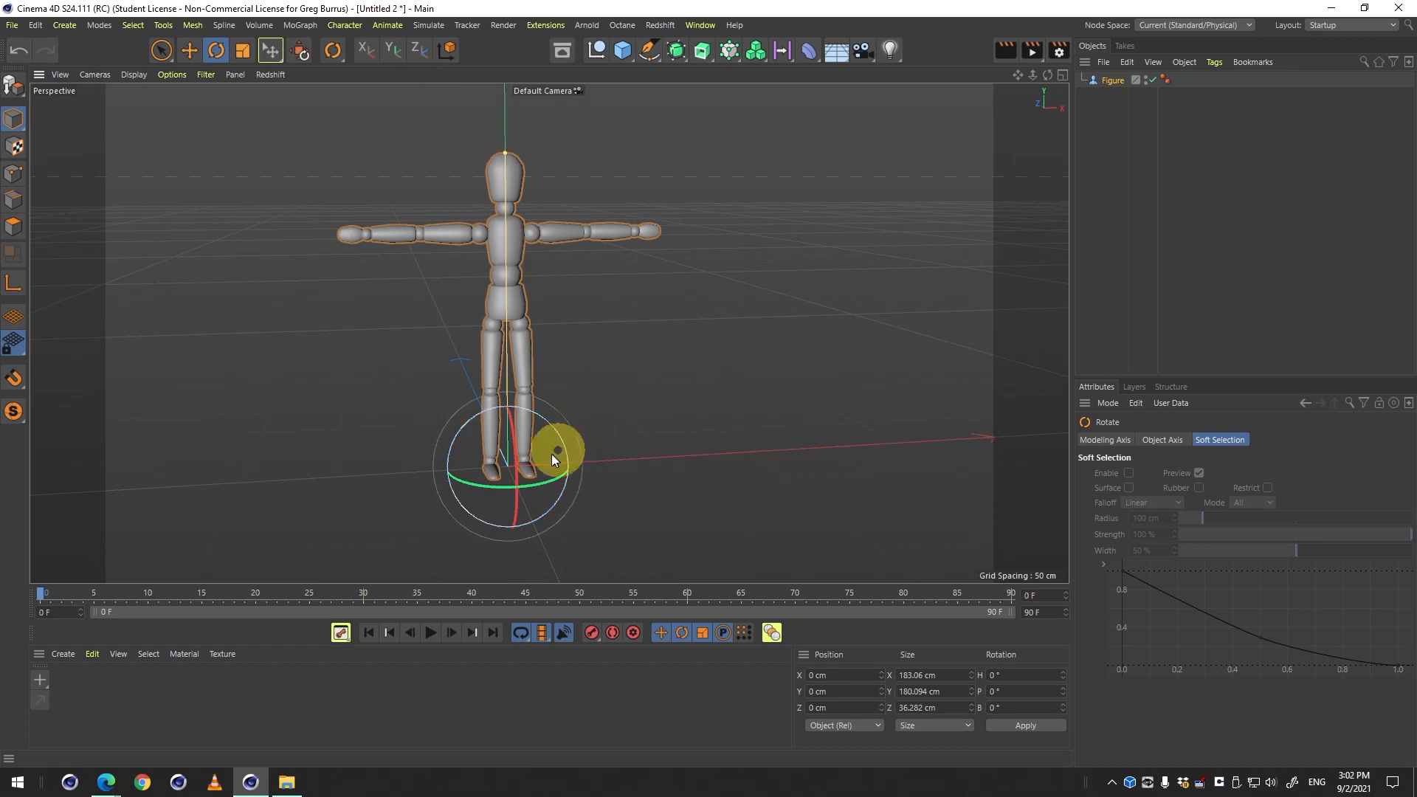
# Tilt the figure to about H -23.4°, P -15.5°, B 22.4° and select the Figure object in the object list.
pyautogui.moveTo(554, 452)
pyautogui.mouseDown()
pyautogui.moveTo(516, 484)
pyautogui.moveTo(462, 427)
pyautogui.moveTo(514, 464)
pyautogui.moveTo(547, 431)
pyautogui.mouseUp()
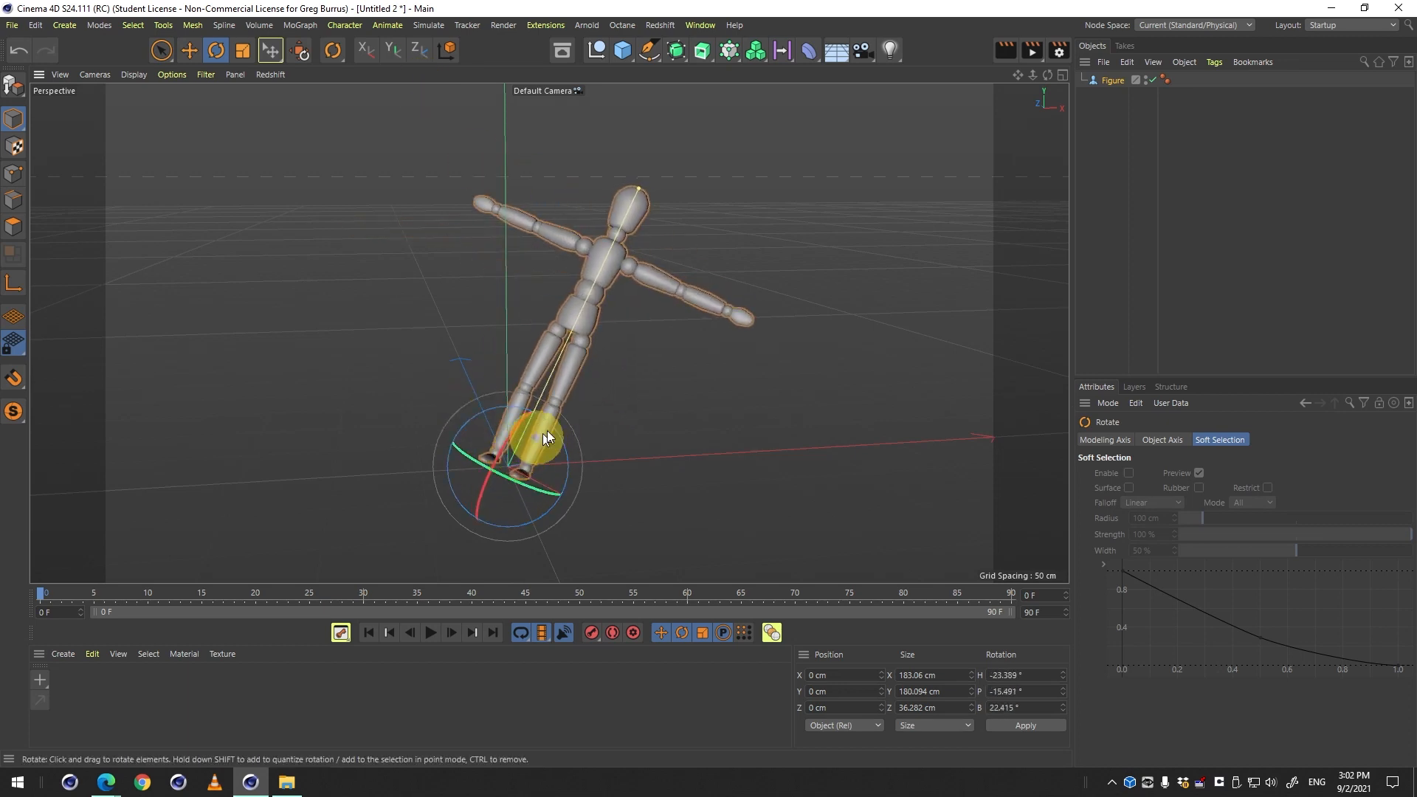
pyautogui.click(1113, 81)
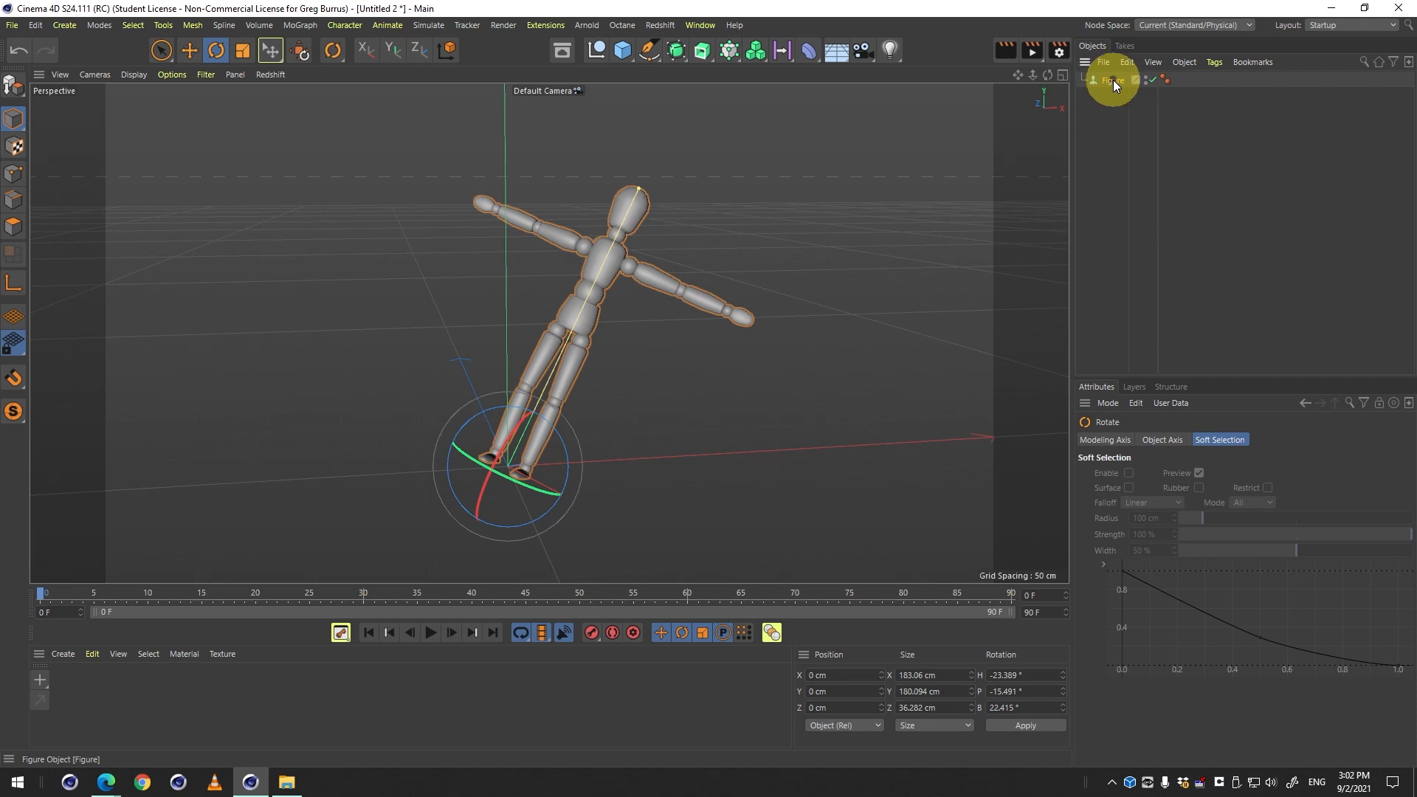
# Look through the figure's Object, Coord., Basic and Phong attributes, ending on its coordinates.
pyautogui.click(1113, 80)
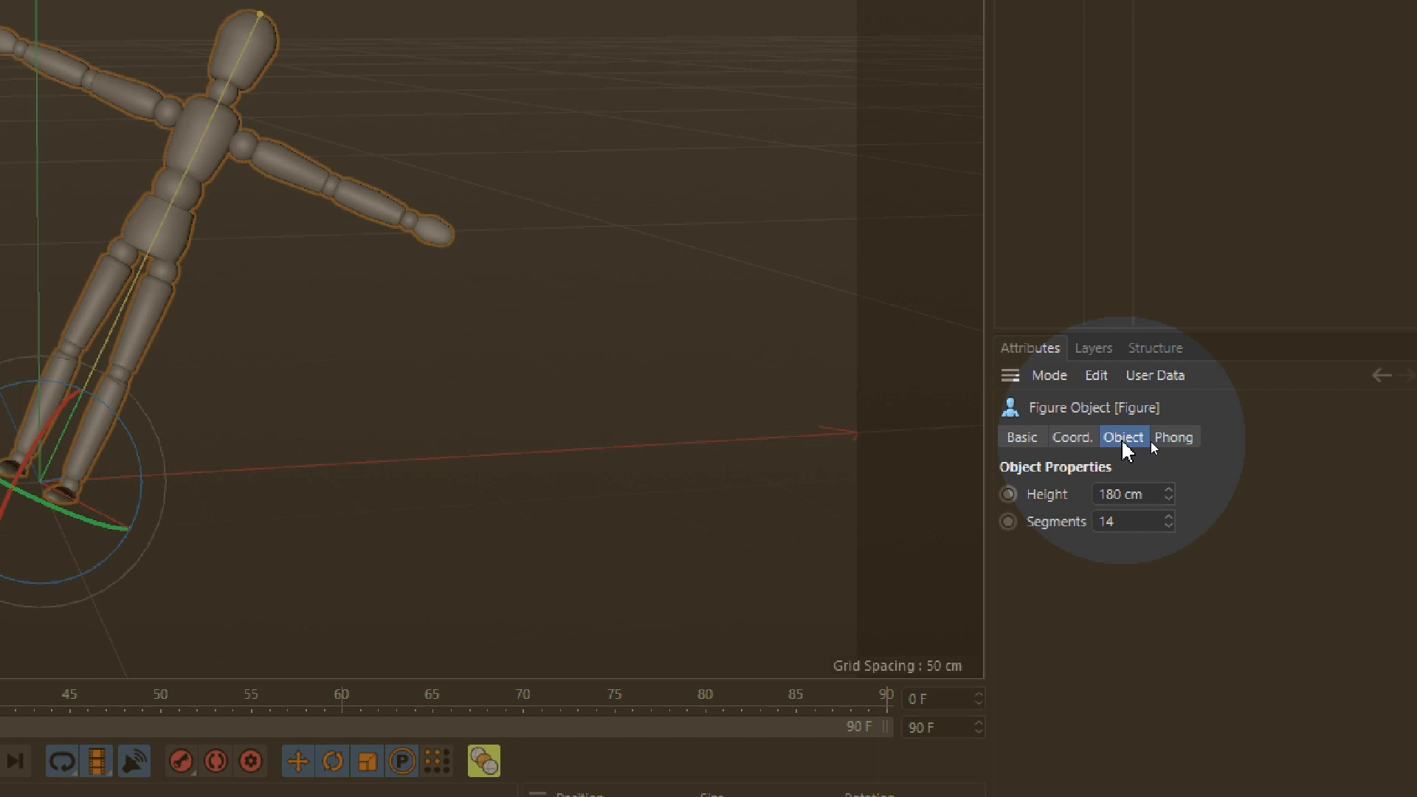
pyautogui.click(1070, 435)
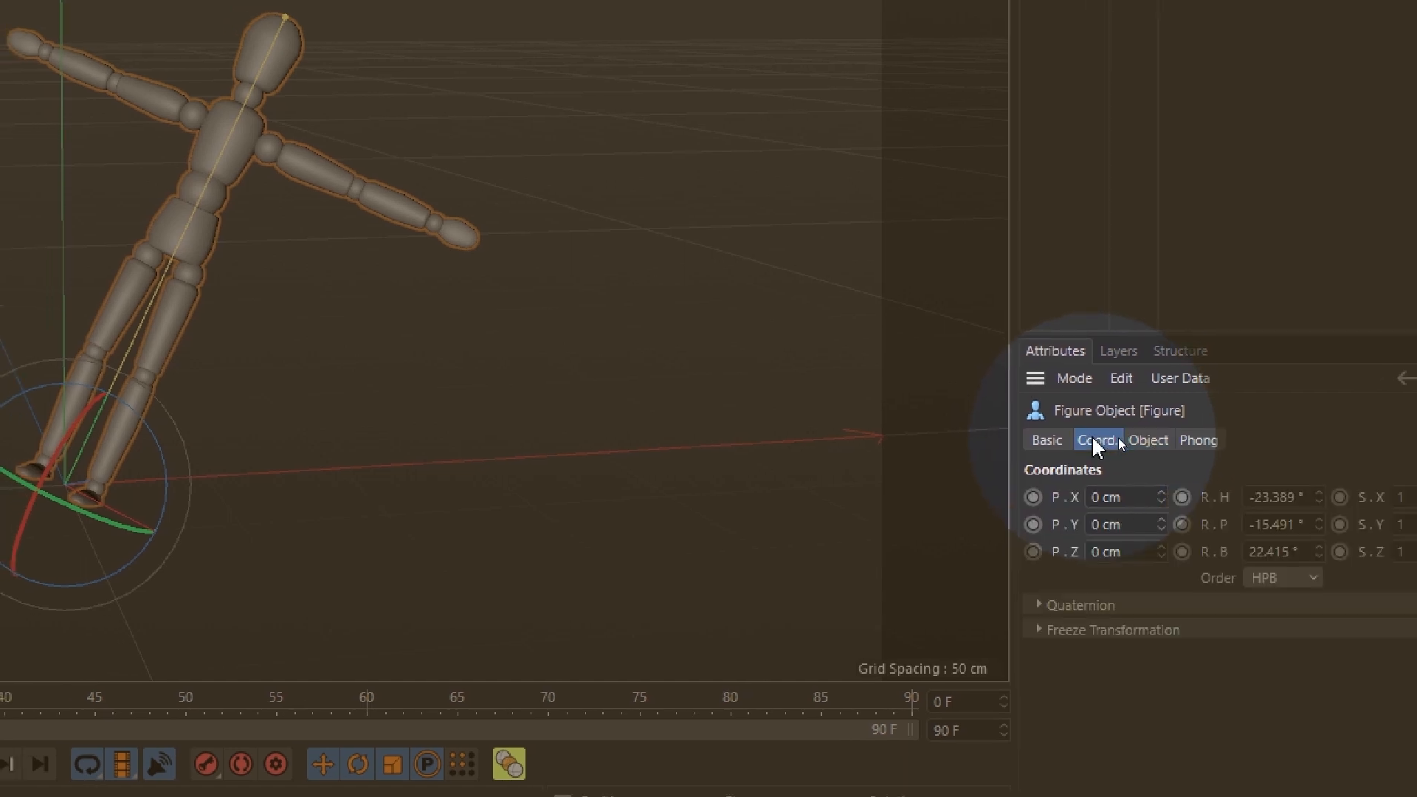
pyautogui.click(1051, 442)
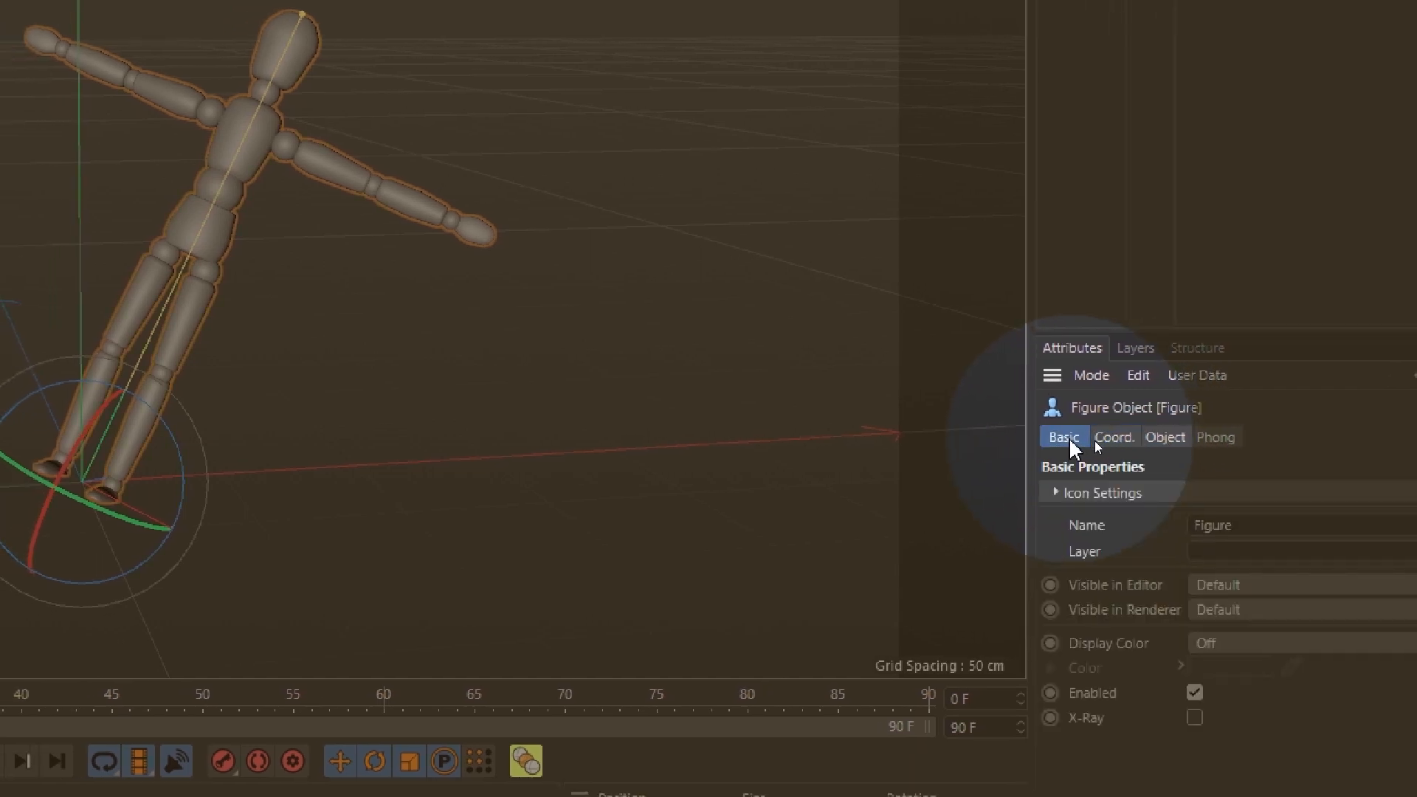
pyautogui.click(1215, 437)
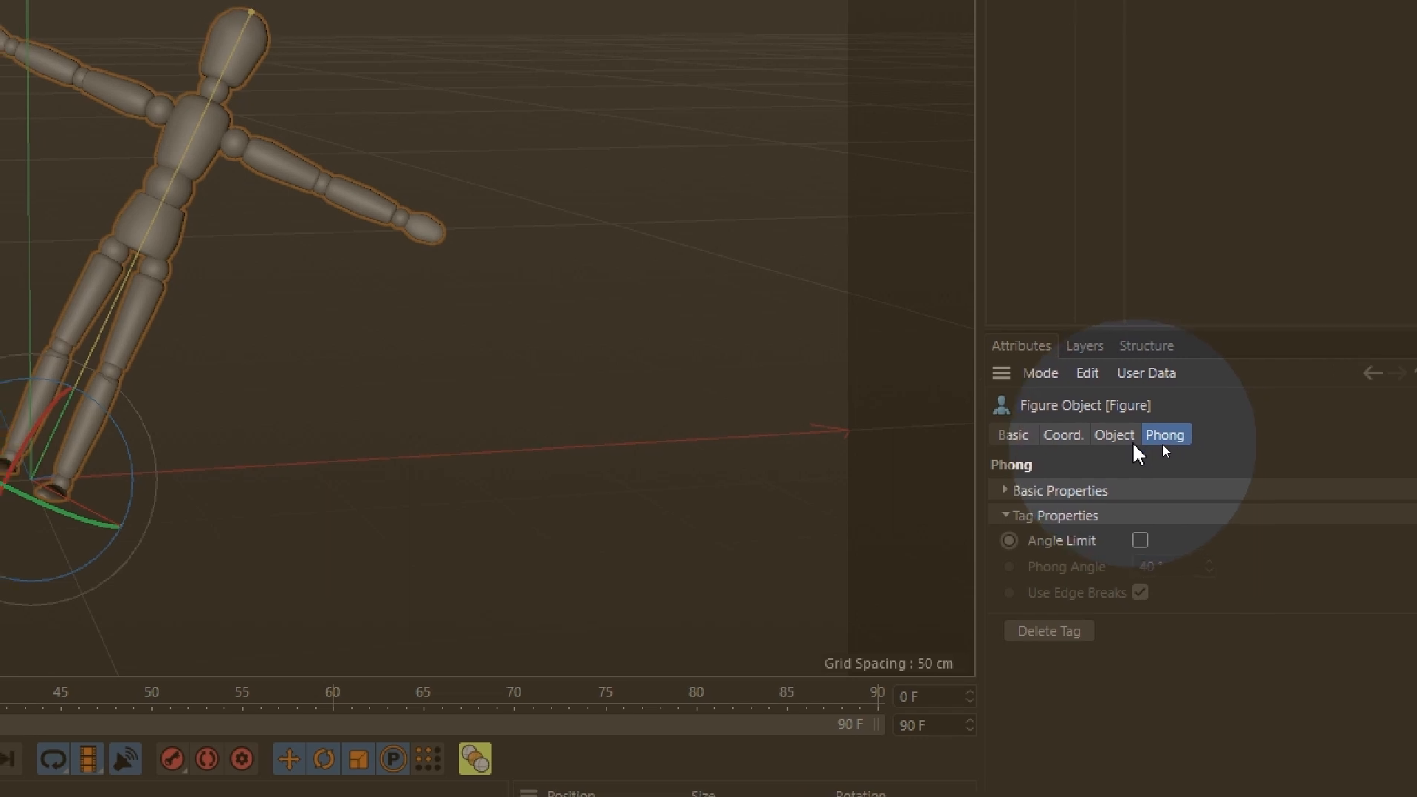
pyautogui.click(1126, 441)
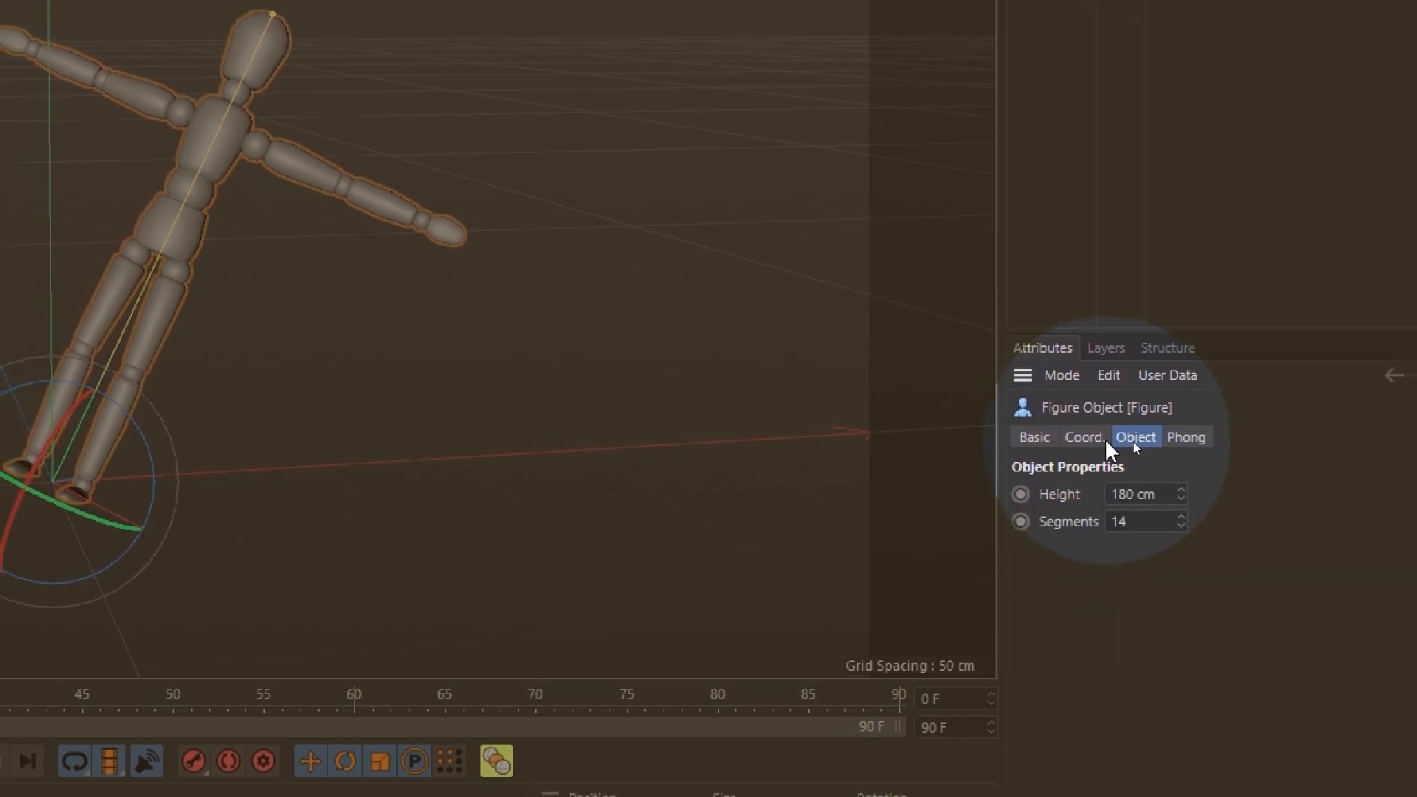
pyautogui.click(1081, 438)
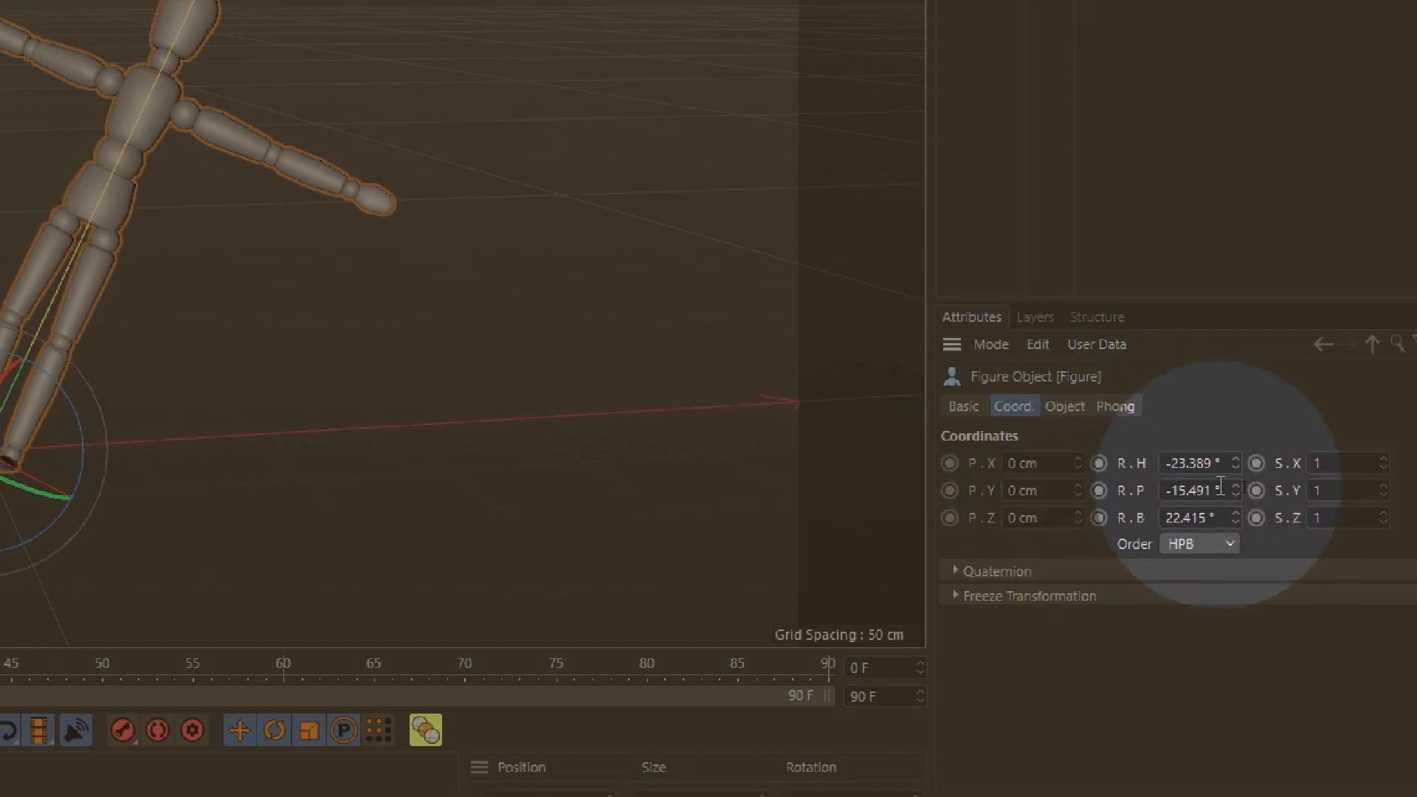
pyautogui.click(1263, 484)
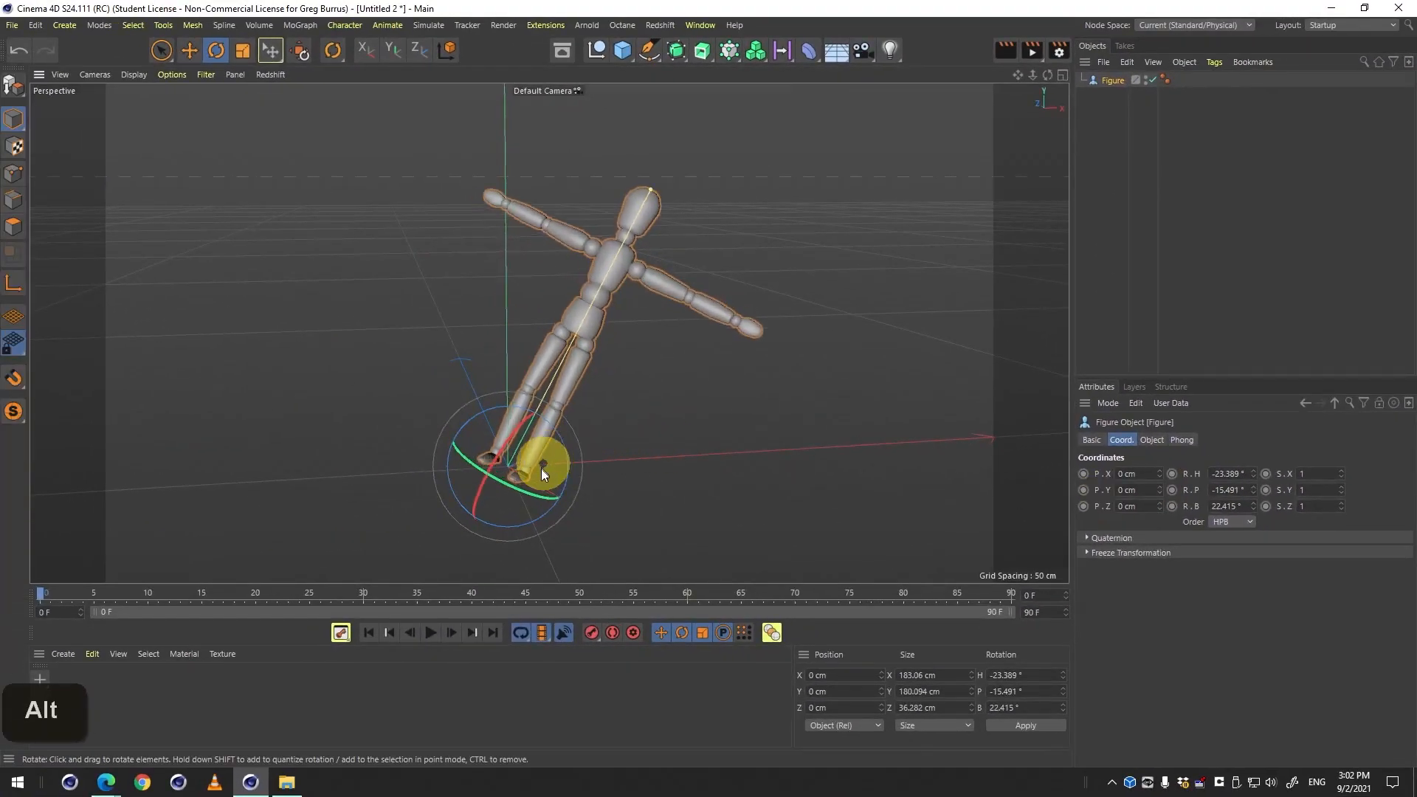
# Rotate the figure freely about several axes to about H -414.6°, P 2.4°, B 19.2°.
pyautogui.moveTo(541, 469); pyautogui.dragTo(435, 454)
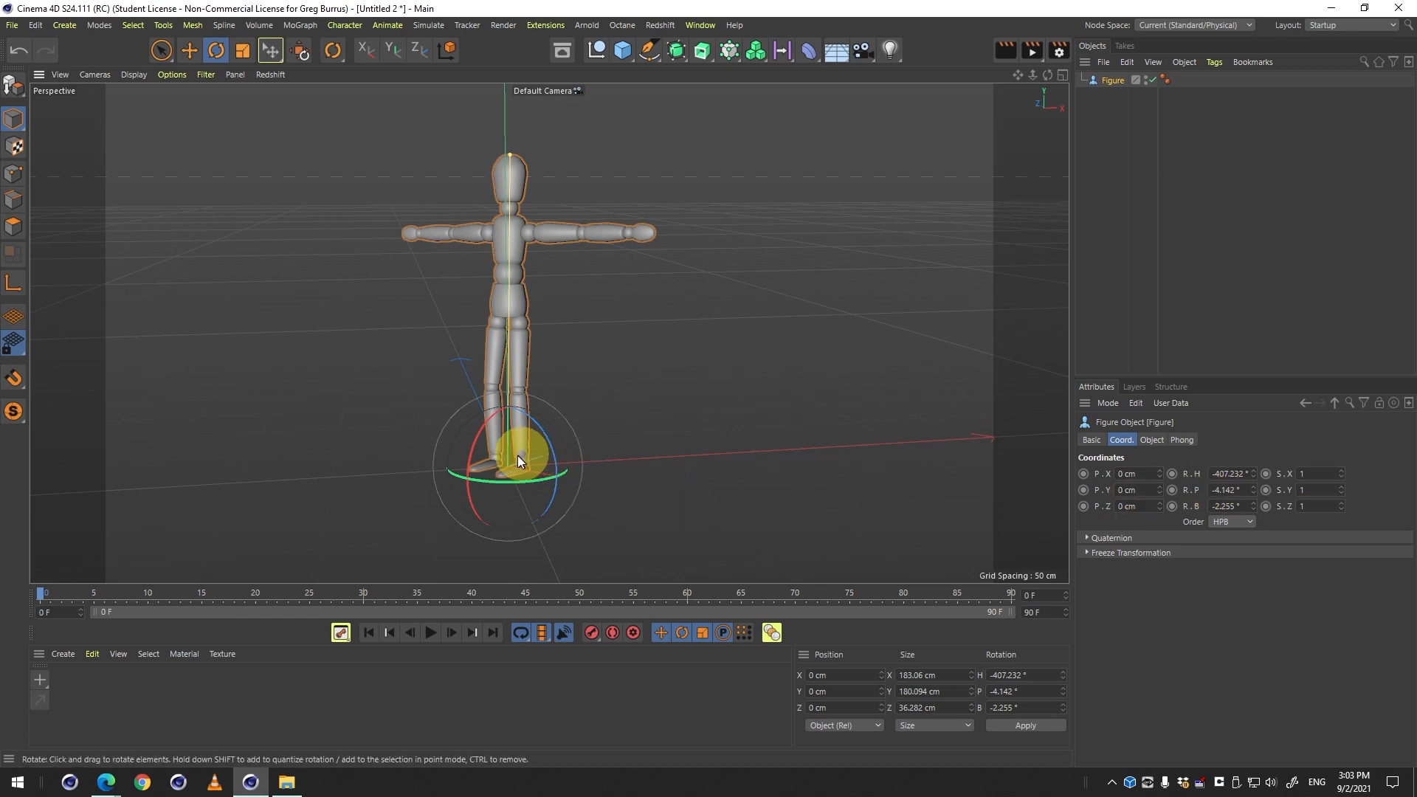
pyautogui.moveTo(519, 459); pyautogui.dragTo(550, 461)
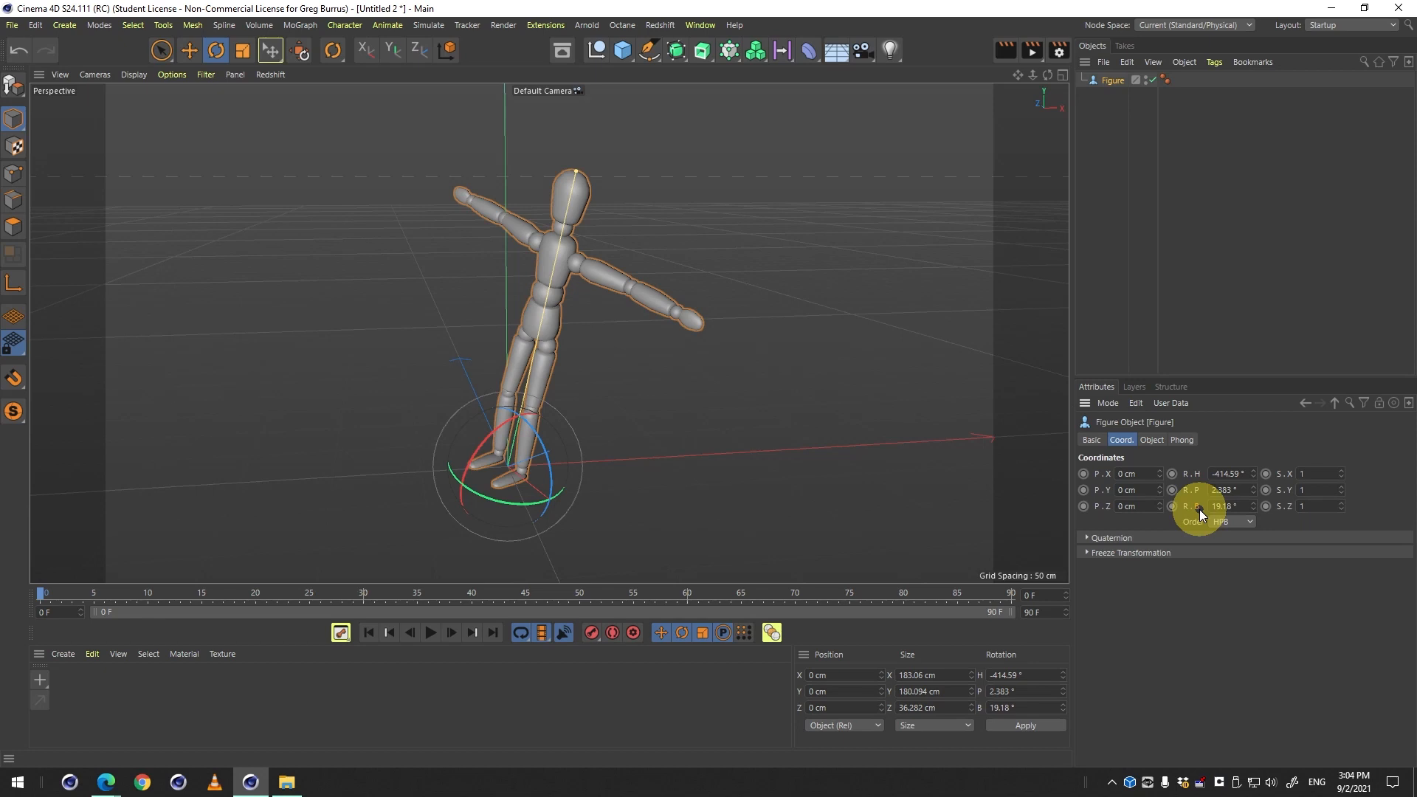
# Set the figure's rotation order to XYZ and return its rotation to zero with Reset Transform.
pyautogui.click(1239, 523)
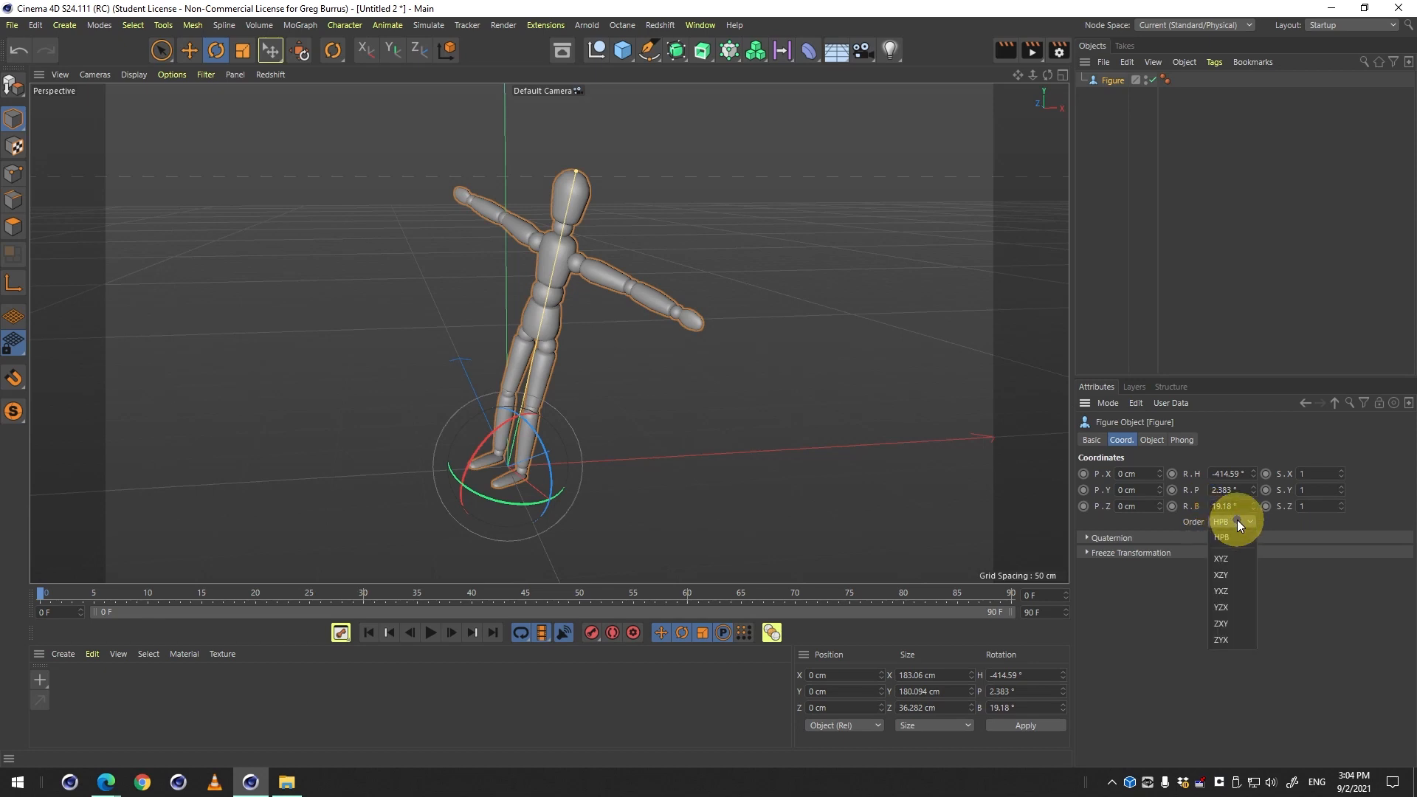
pyautogui.click(1244, 564)
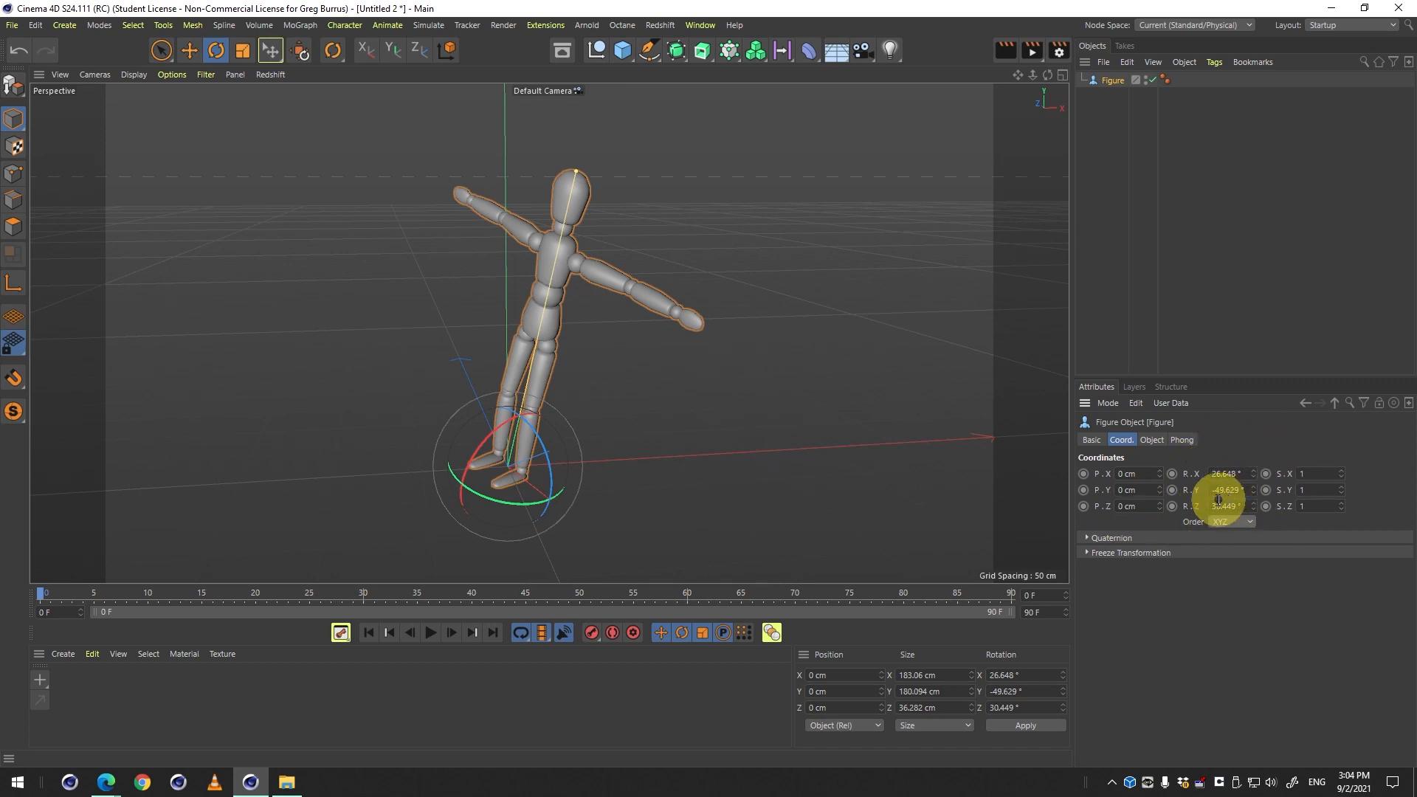
pyautogui.click(301, 53)
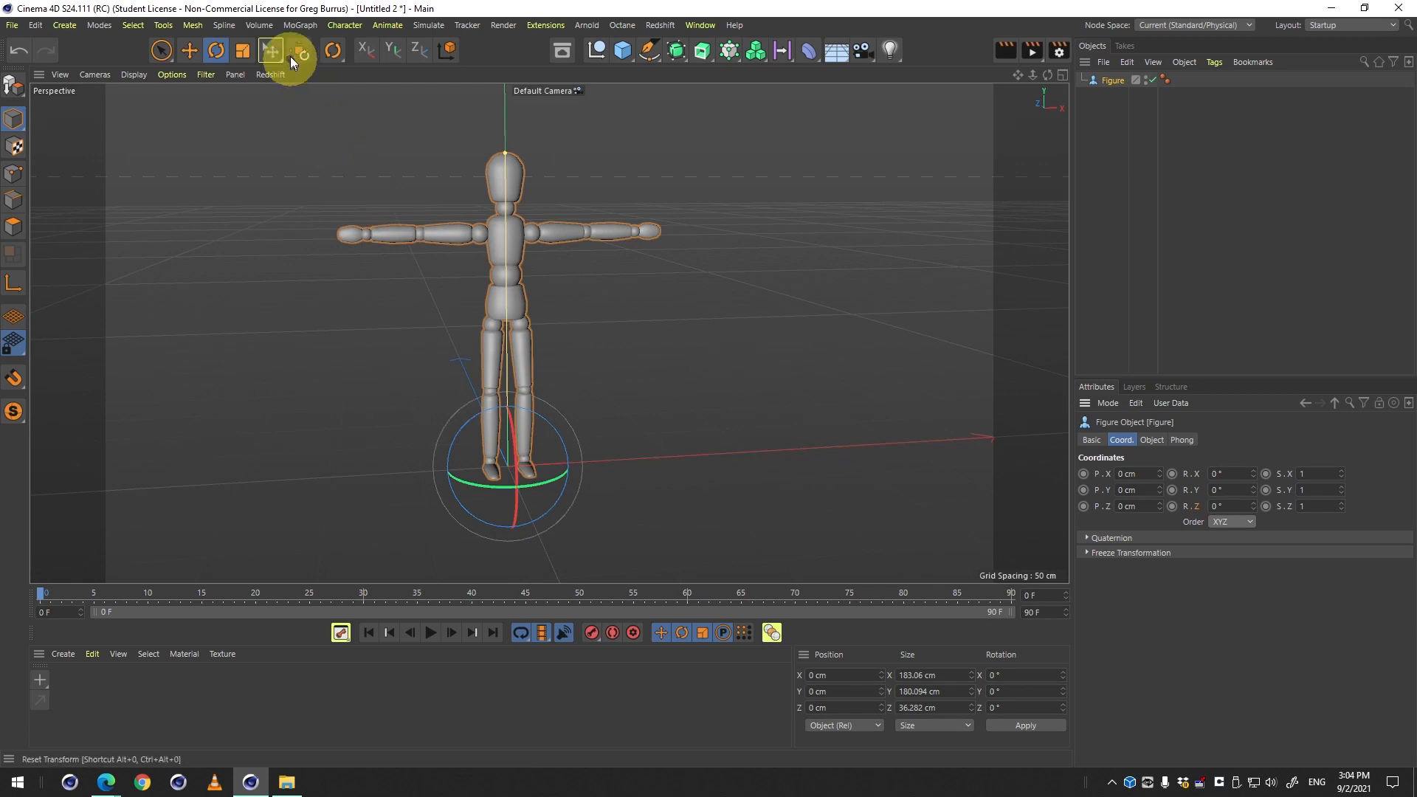
# Scale the figure down uniformly with the Scale tool to about 158.7 x 156.2 x 31.5 cm.
pyautogui.click(247, 50)
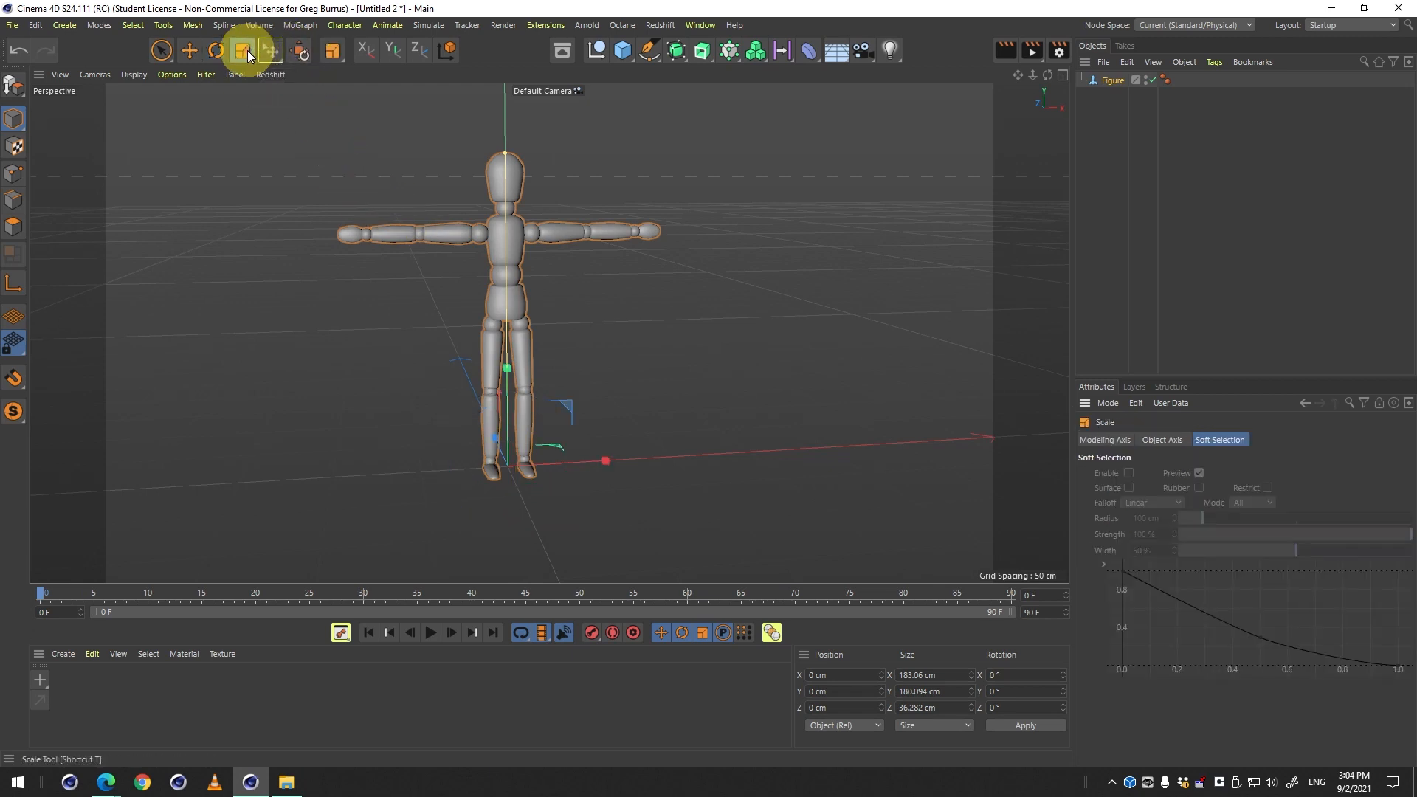
pyautogui.moveTo(561, 439); pyautogui.dragTo(627, 454)
pyautogui.moveTo(493, 432)
pyautogui.mouseDown()
pyautogui.moveTo(451, 413)
pyautogui.moveTo(511, 431)
pyautogui.moveTo(480, 432)
pyautogui.moveTo(517, 449)
pyautogui.moveTo(494, 446)
pyautogui.mouseUp()
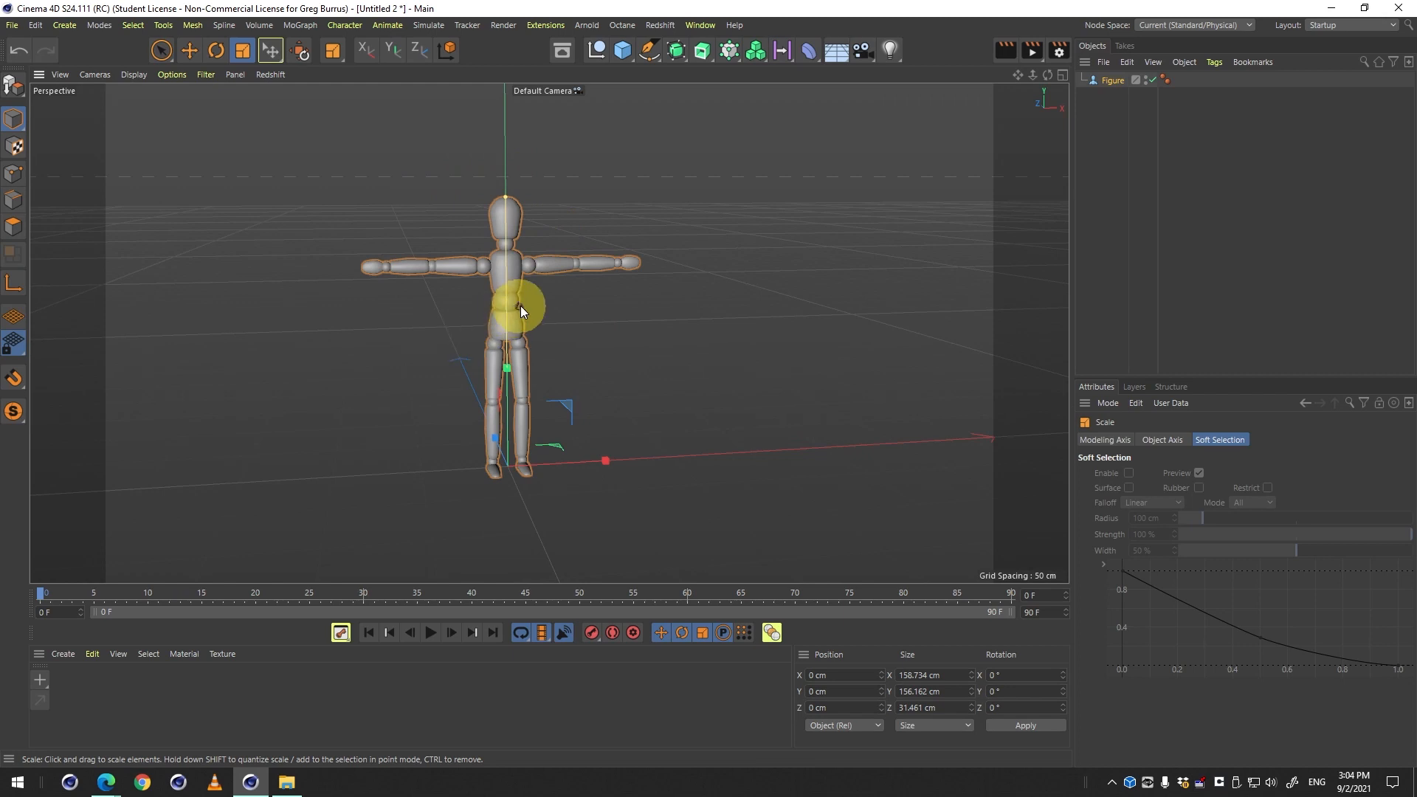
# Stretch the figure vertically through its coordinate values, trying Y scales of 1.51 and 1.71 and ending at 1.61.
pyautogui.click(1105, 79)
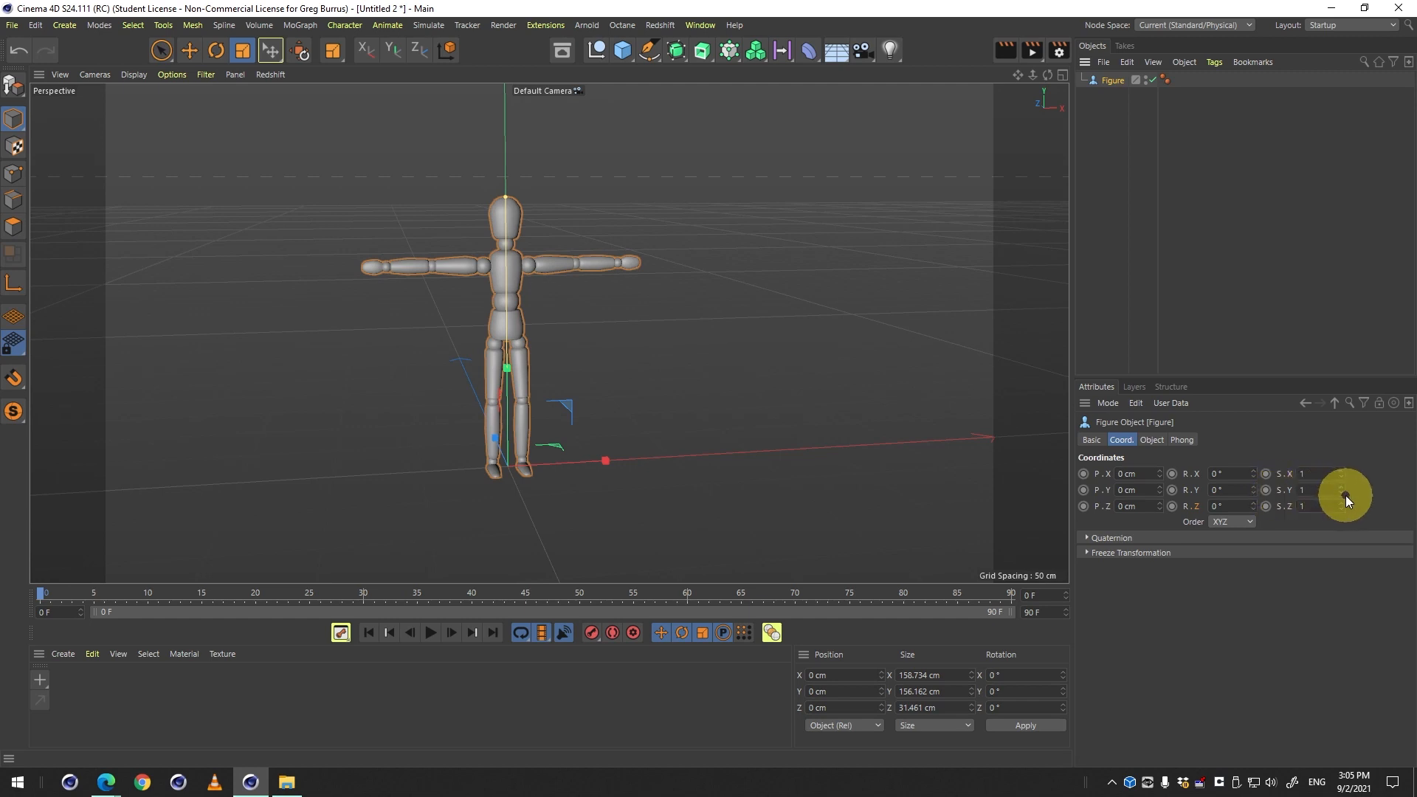
pyautogui.moveTo(1343, 493); pyautogui.dragTo(1323, 453)
pyautogui.press('1')
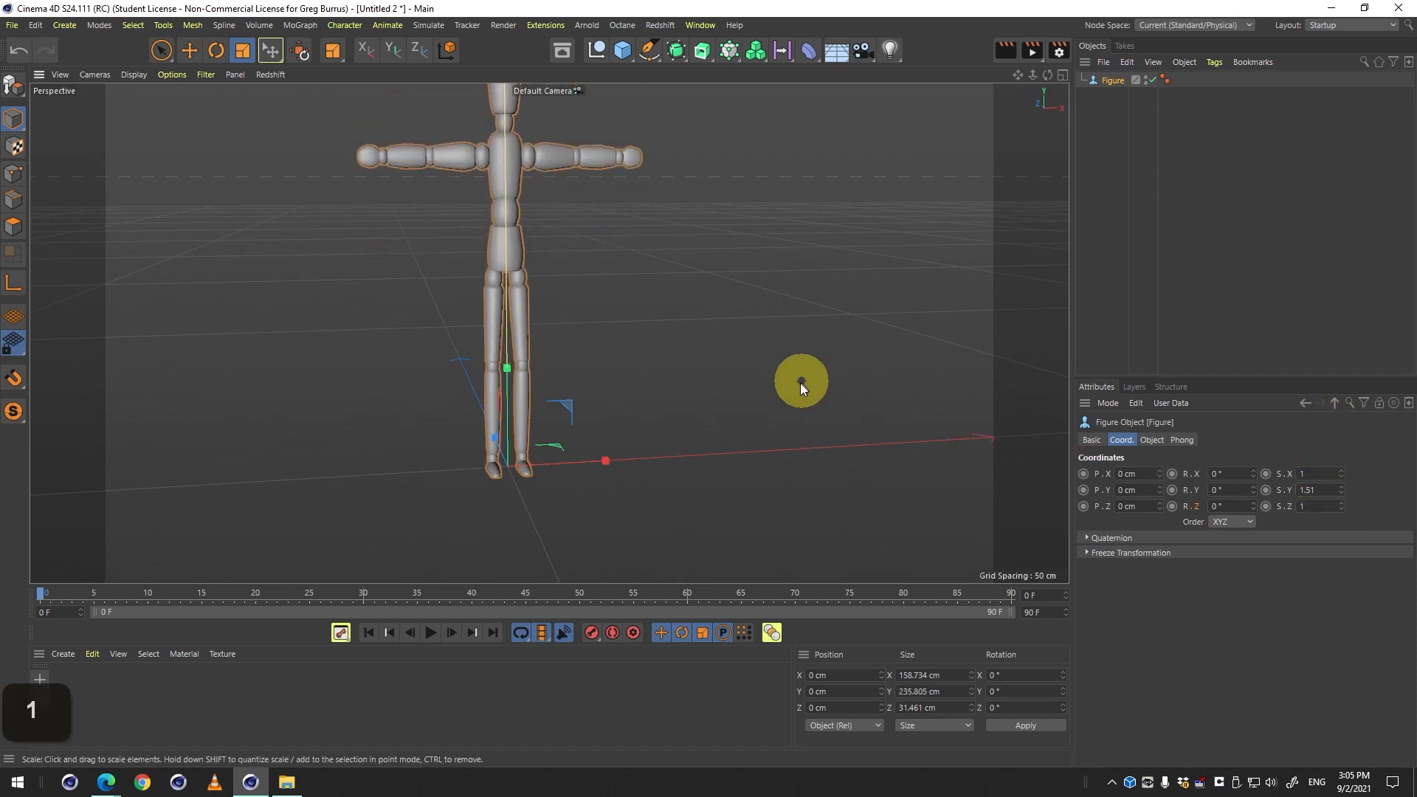
pyautogui.moveTo(800, 383); pyautogui.dragTo(797, 510)
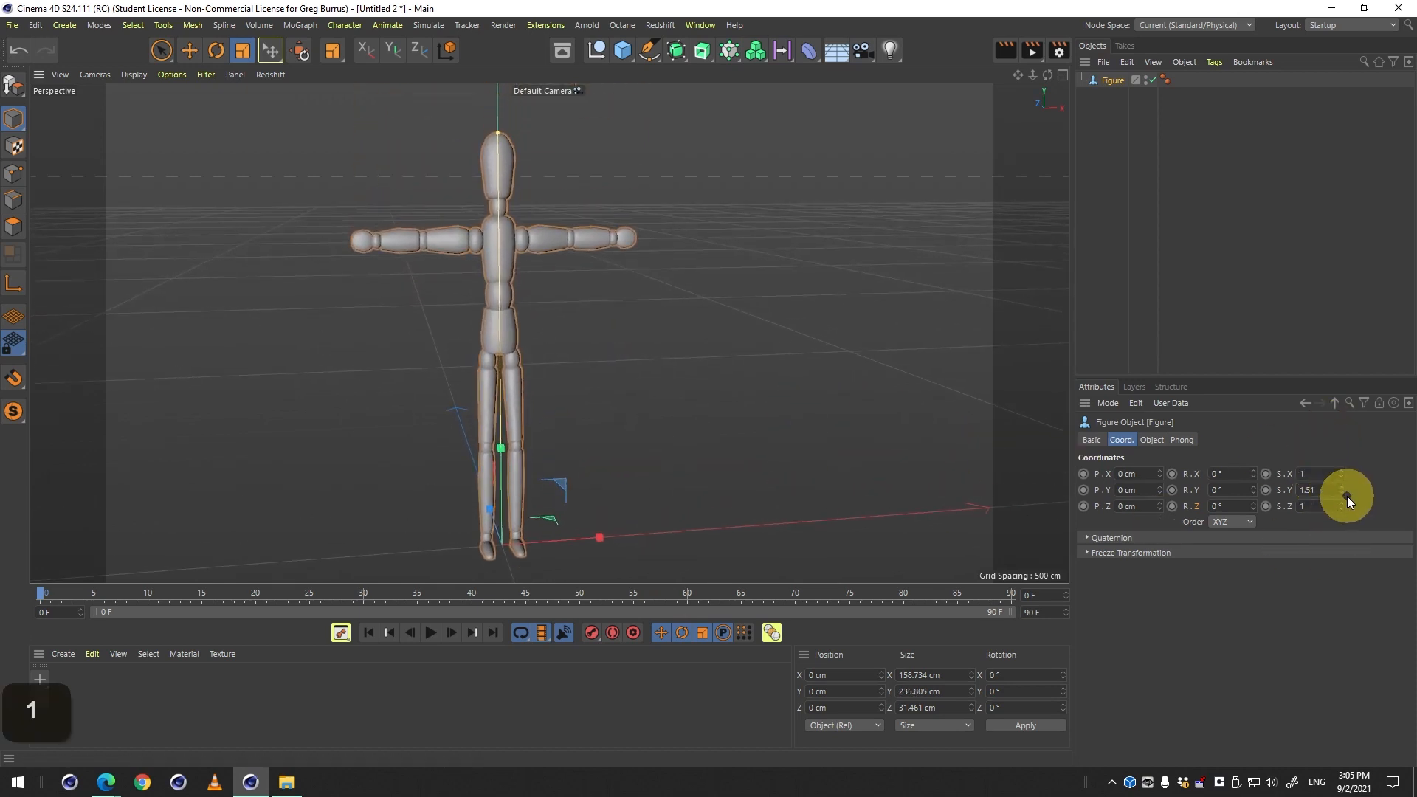
pyautogui.moveTo(1348, 496); pyautogui.dragTo(1340, 478)
pyautogui.press('2')
pyautogui.moveTo(653, 371); pyautogui.dragTo(591, 414)
pyautogui.press('1')
pyautogui.press('3')
pyautogui.press('3')
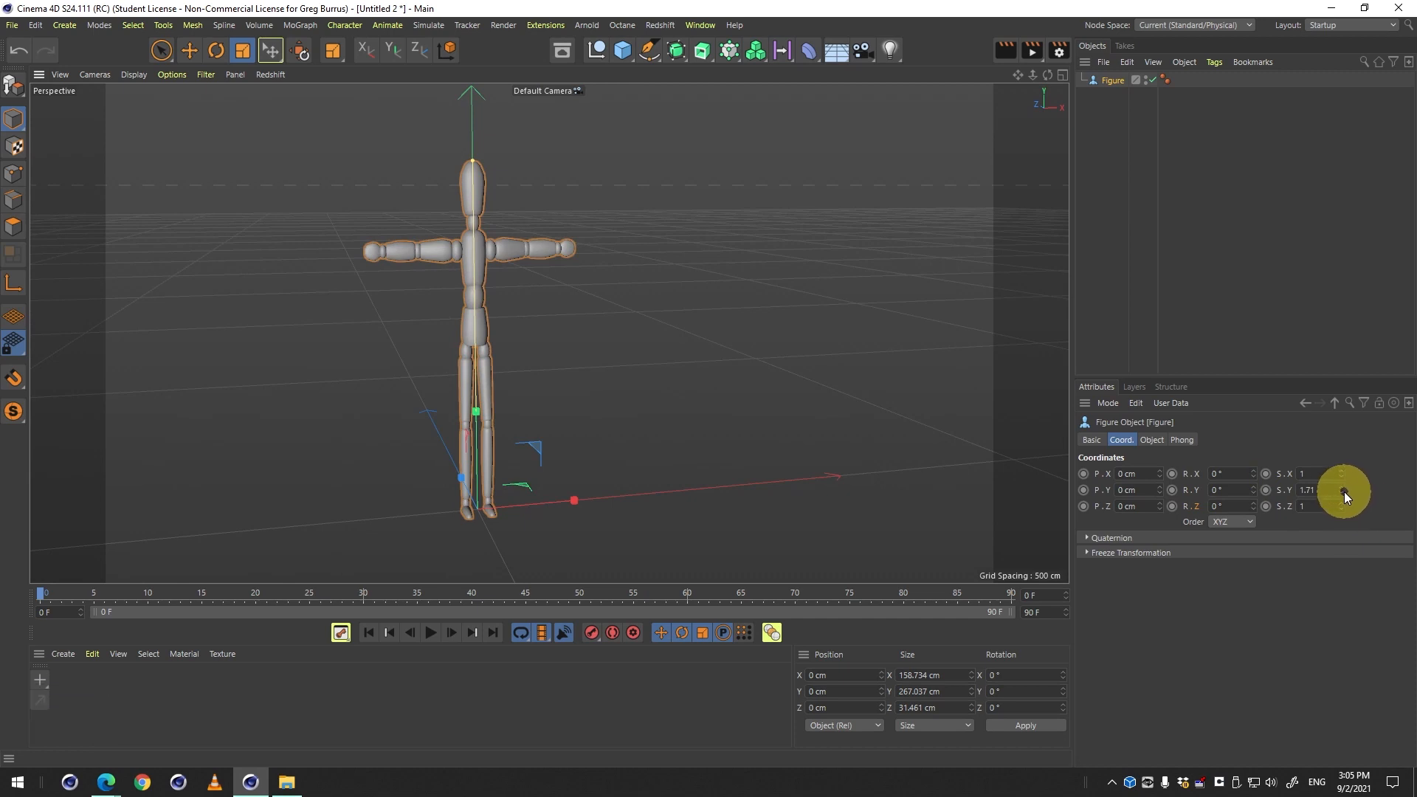
pyautogui.moveTo(1344, 496)
pyautogui.mouseDown()
pyautogui.moveTo(1344, 480)
pyautogui.moveTo(1344, 499)
pyautogui.mouseUp()
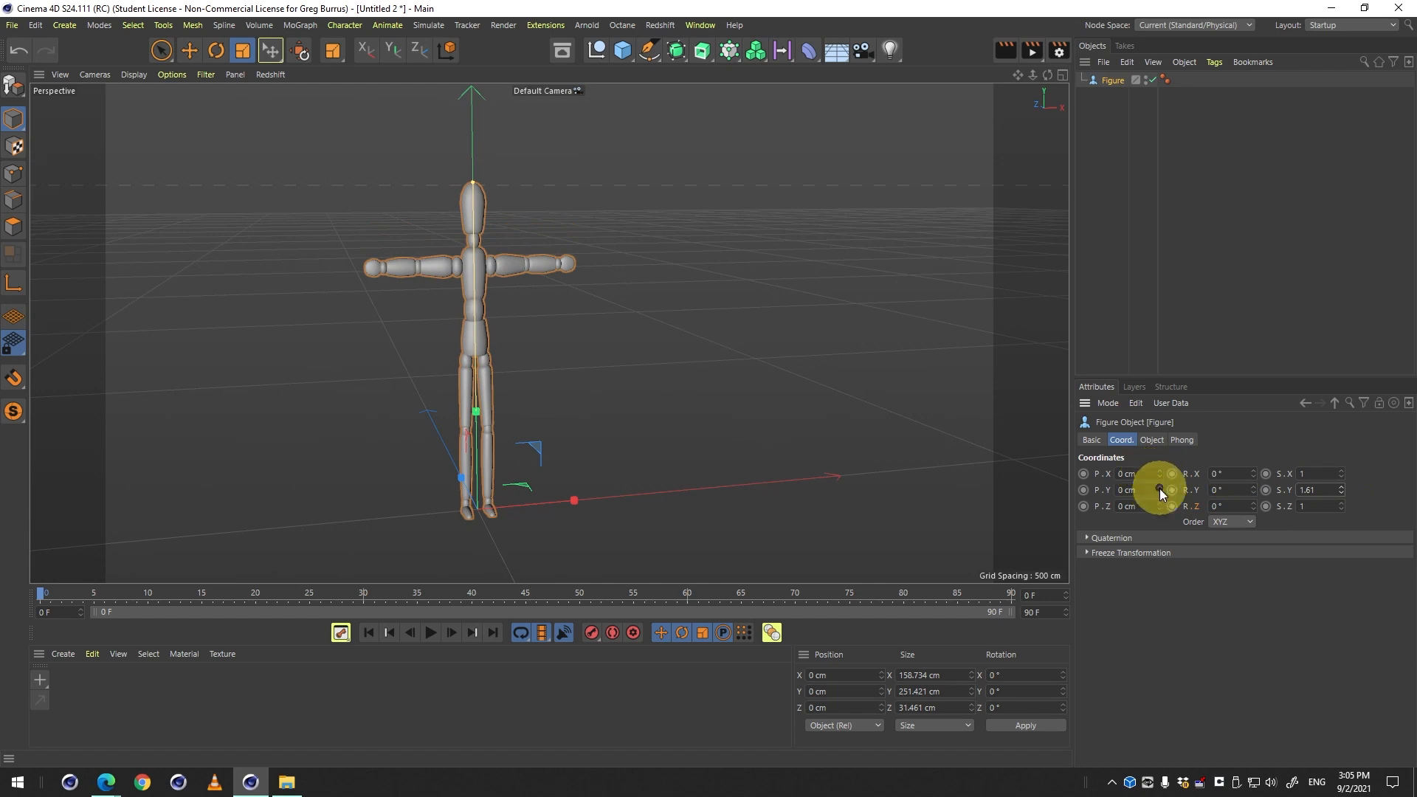
# Lower the figure to Y position -38 cm and return its Y scale to 1.
pyautogui.moveTo(1158, 489); pyautogui.dragTo(1303, 500)
pyautogui.press('z')
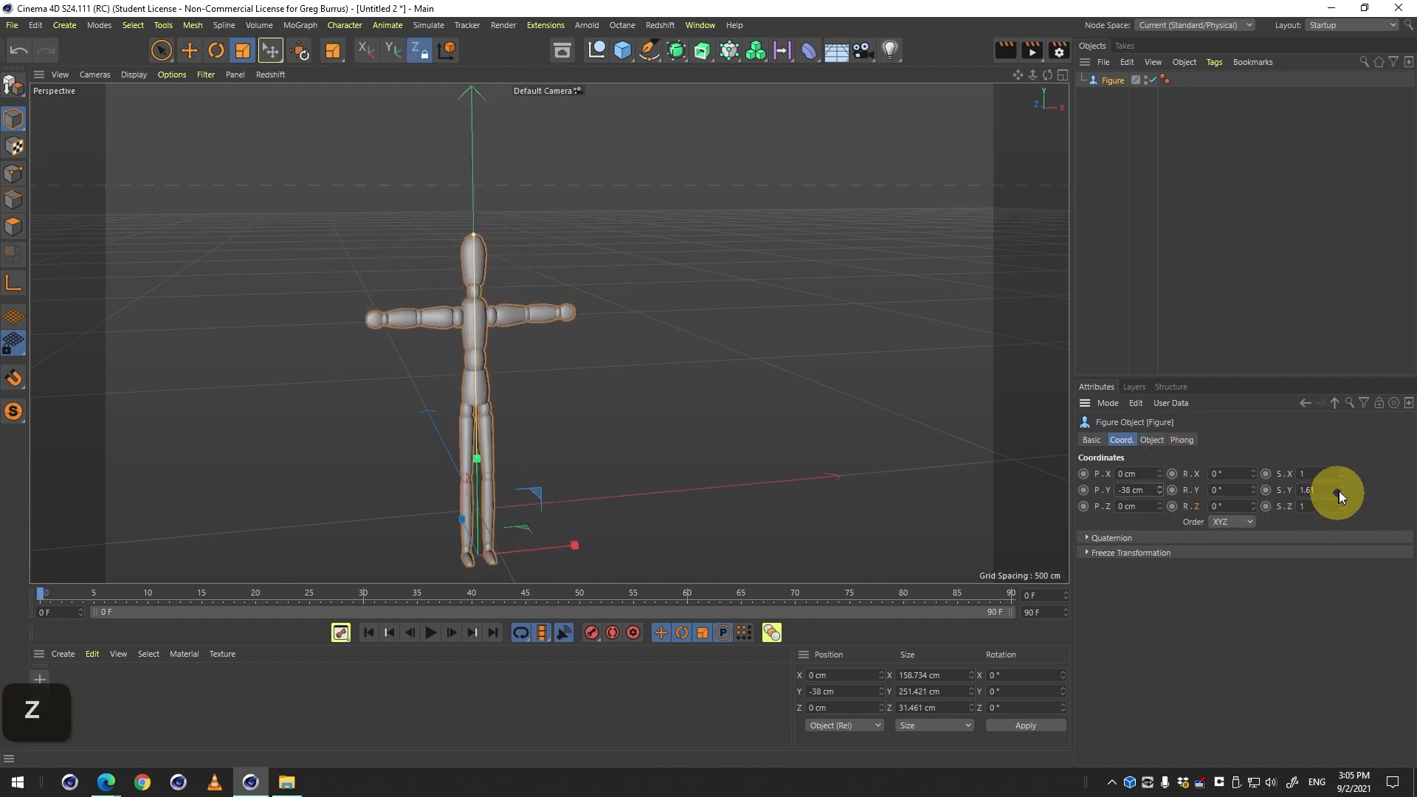
pyautogui.moveTo(1344, 487); pyautogui.dragTo(1344, 419, button='right')
pyautogui.moveTo(1344, 420); pyautogui.dragTo(1341, 450)
pyautogui.hotkey('ctrl', 'z')
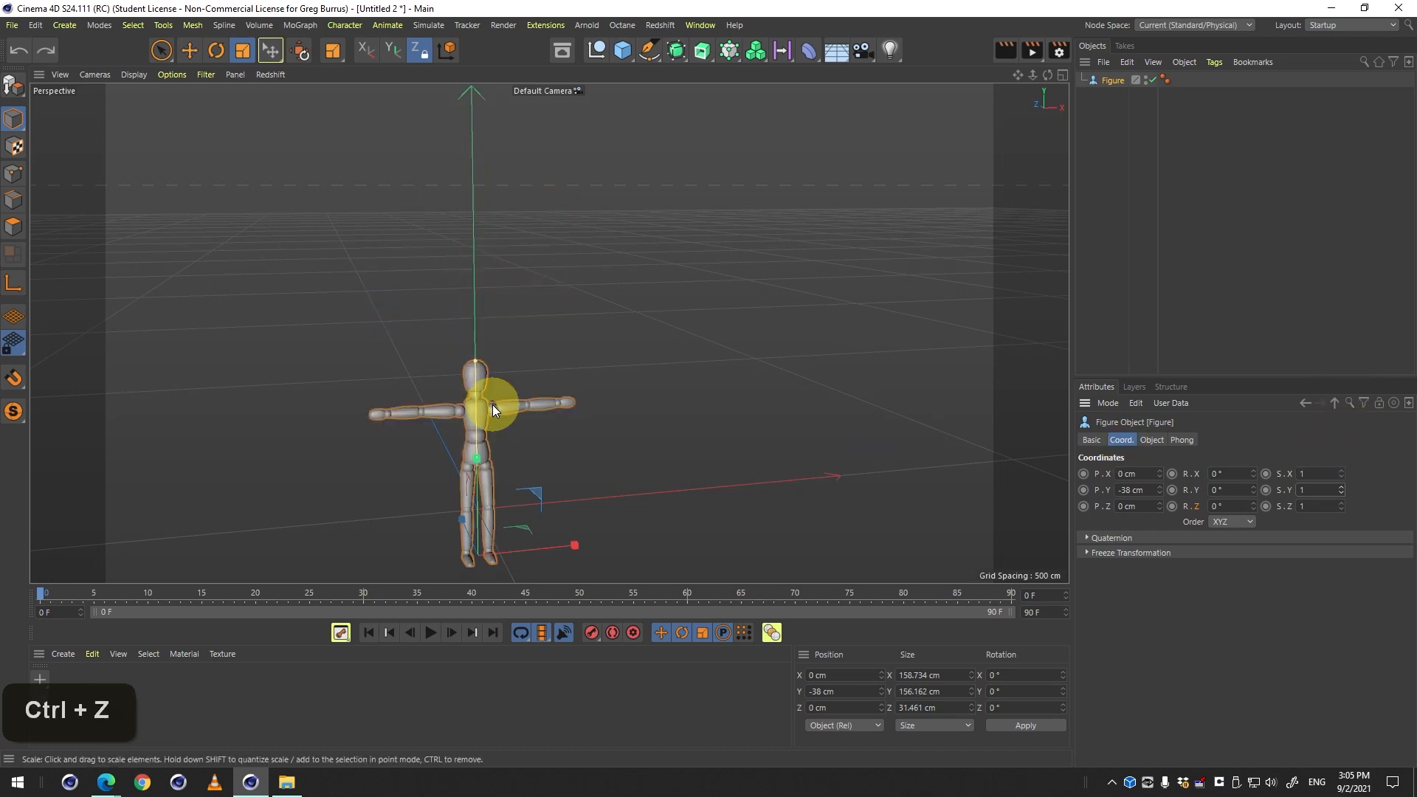
# Try another change of the figure's Y scale and undo it.
pyautogui.press('1')
pyautogui.moveTo(525, 429); pyautogui.dragTo(490, 406)
pyautogui.press('2')
pyautogui.hotkey('ctrl', 'z')
pyautogui.press('2')
pyautogui.press('1')
pyautogui.press('3')
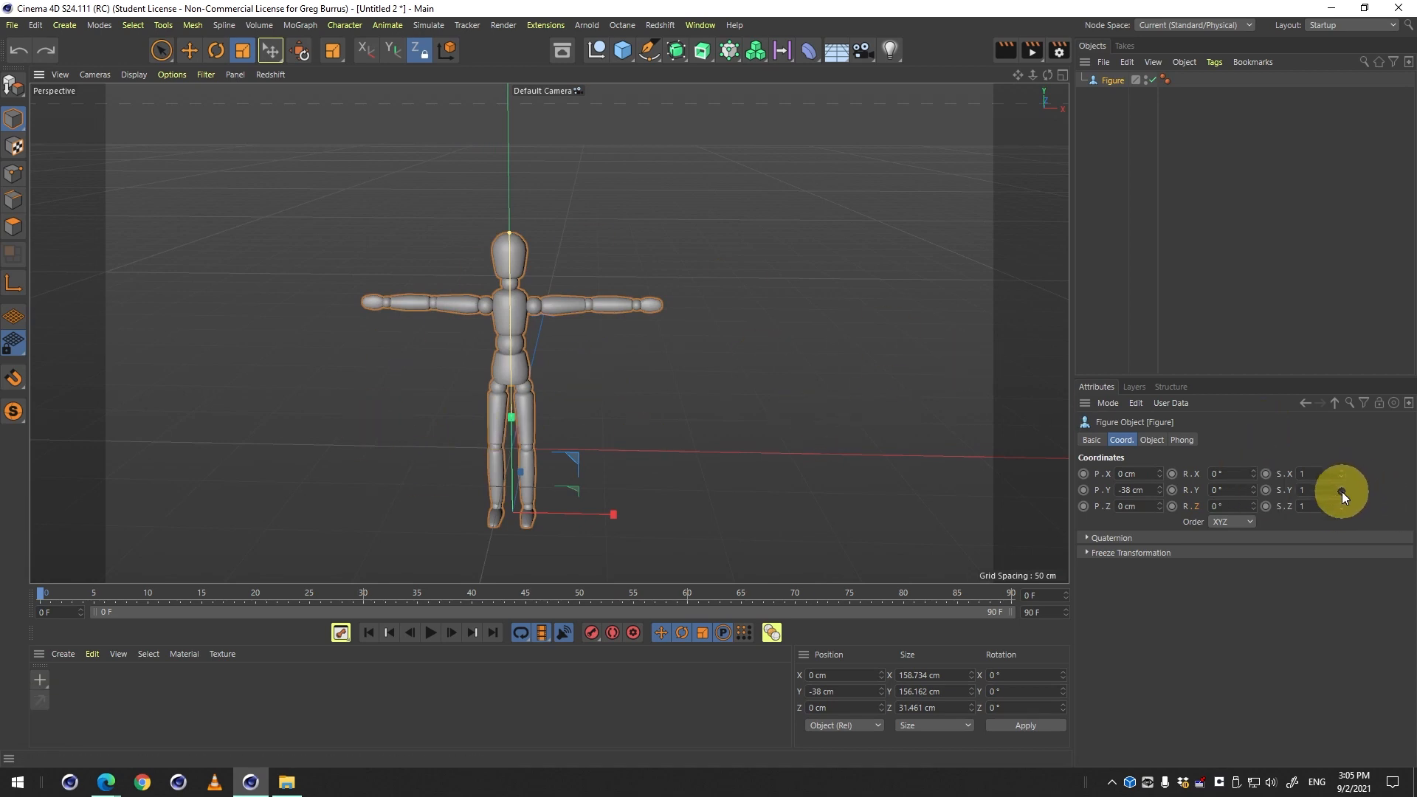
pyautogui.moveTo(1340, 490)
pyautogui.mouseDown()
pyautogui.moveTo(1343, 449)
pyautogui.moveTo(1344, 520)
pyautogui.moveTo(1334, 463)
pyautogui.moveTo(1329, 522)
pyautogui.moveTo(1339, 442)
pyautogui.moveTo(1325, 468)
pyautogui.mouseUp()
pyautogui.hotkey('ctrl', 'z')
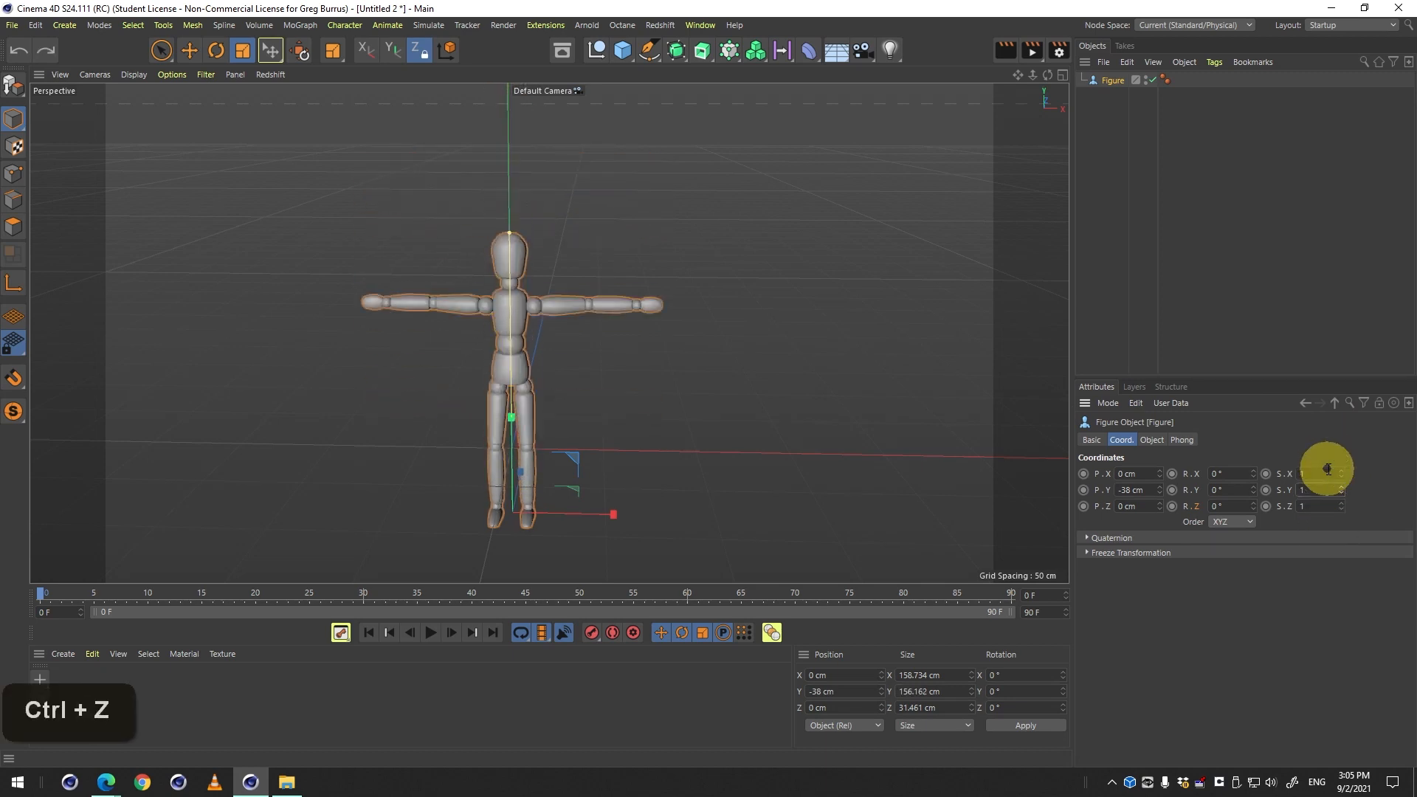
# Undo the last three changes to the figure and restore its default position and scale with Reset Transform.
pyautogui.press('1')
pyautogui.moveTo(540, 383); pyautogui.dragTo(547, 333)
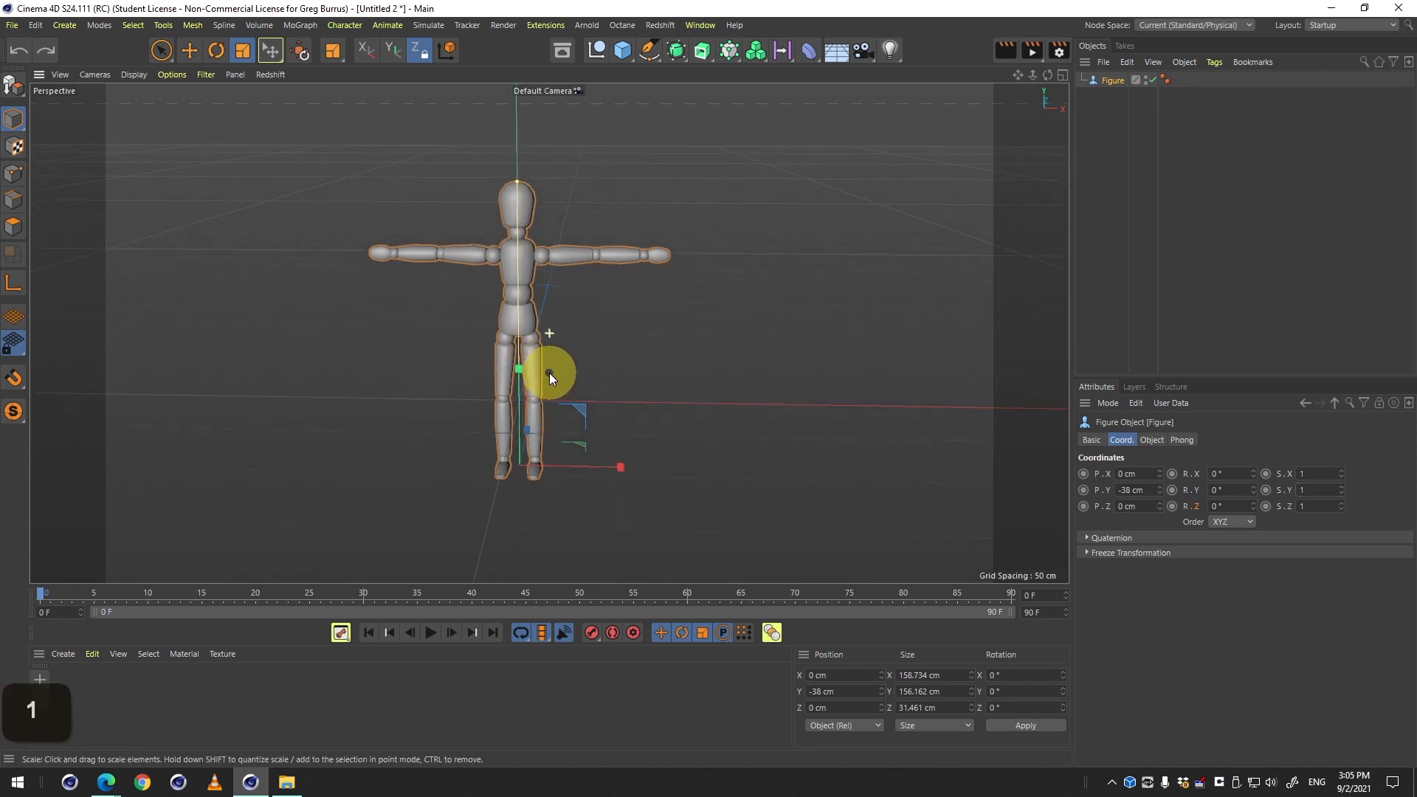
pyautogui.press('3')
pyautogui.moveTo(499, 419)
pyautogui.mouseDown()
pyautogui.moveTo(731, 394)
pyautogui.moveTo(414, 412)
pyautogui.moveTo(559, 474)
pyautogui.moveTo(476, 408)
pyautogui.mouseUp()
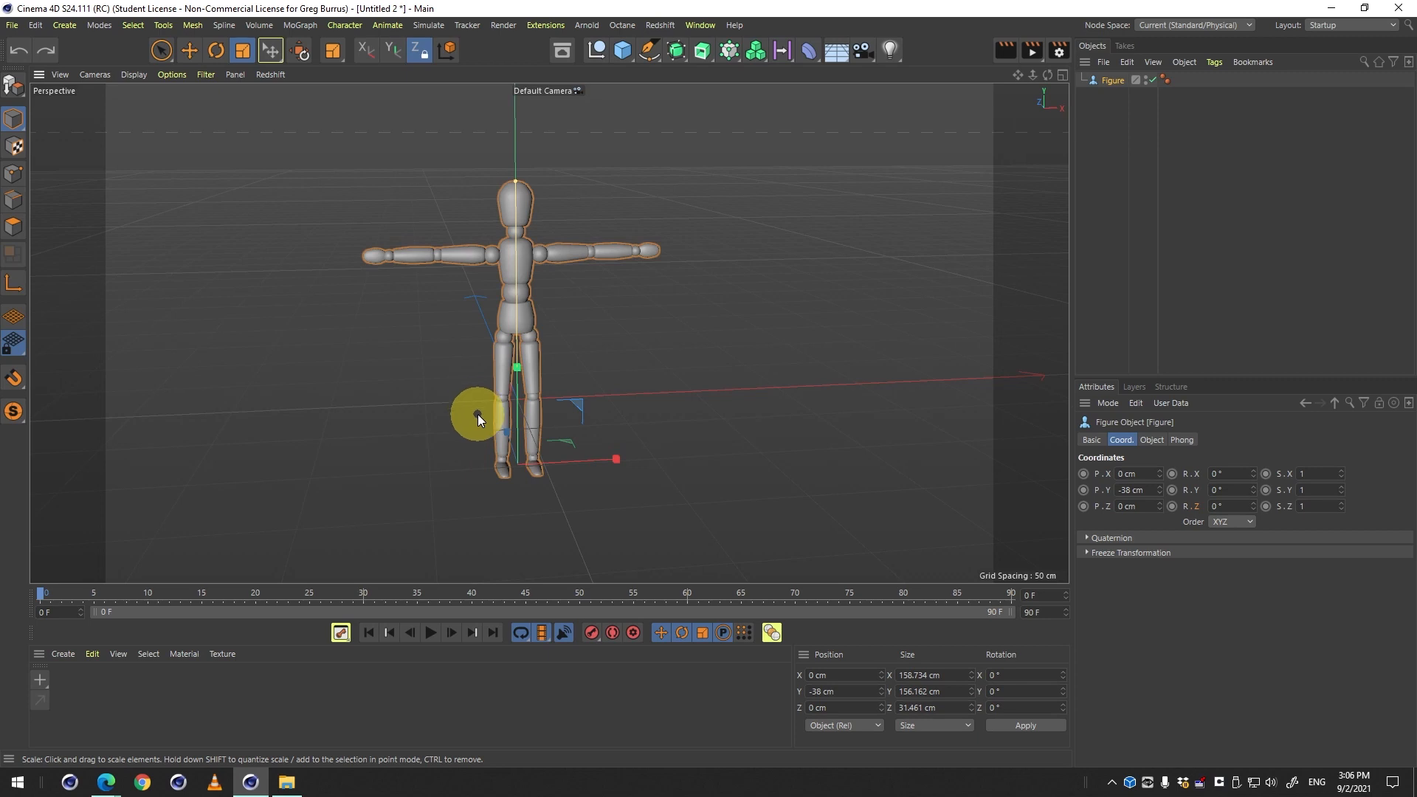
pyautogui.hotkey('ctrl', 'z')
pyautogui.hotkey('ctrl', 'z')
pyautogui.hotkey('ctrl', 'z')
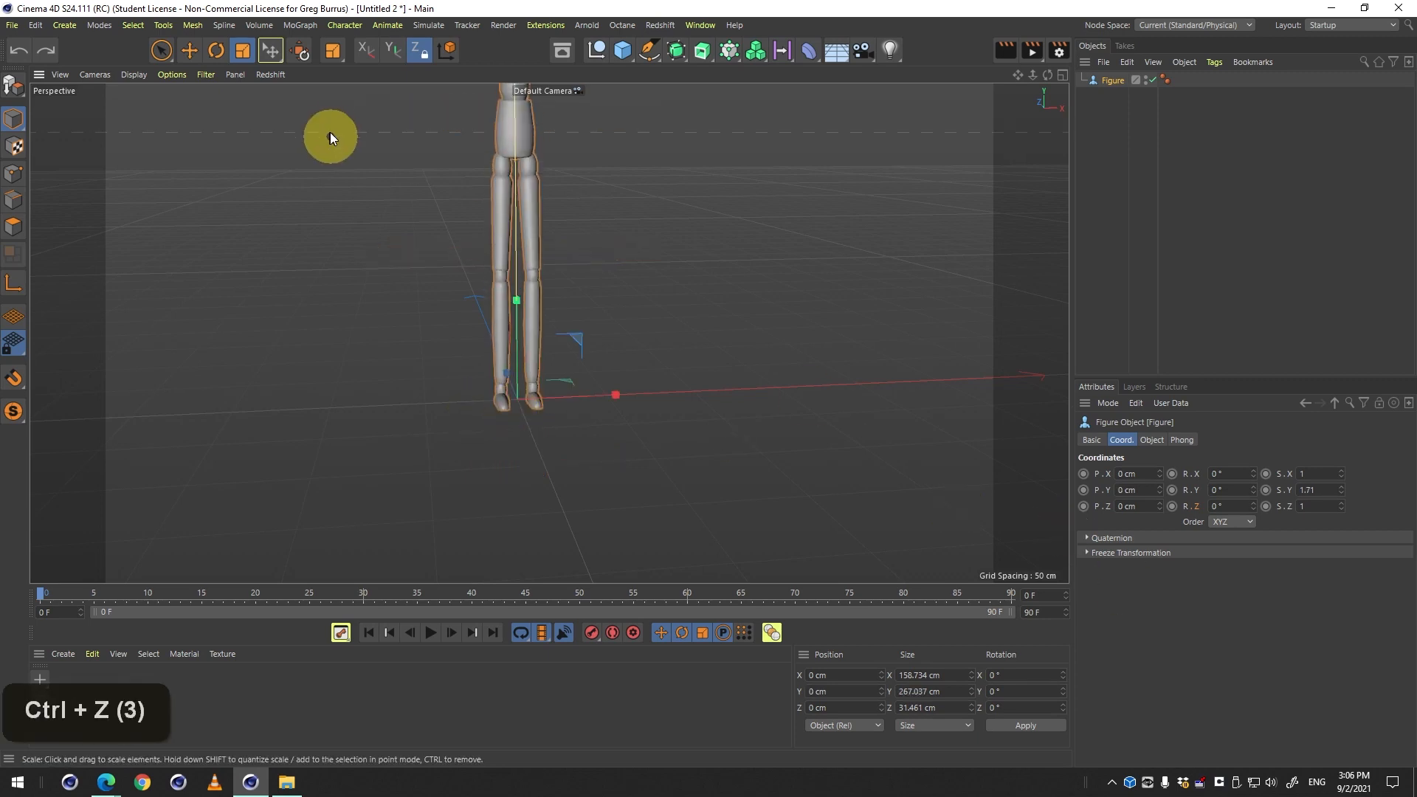
pyautogui.click(303, 51)
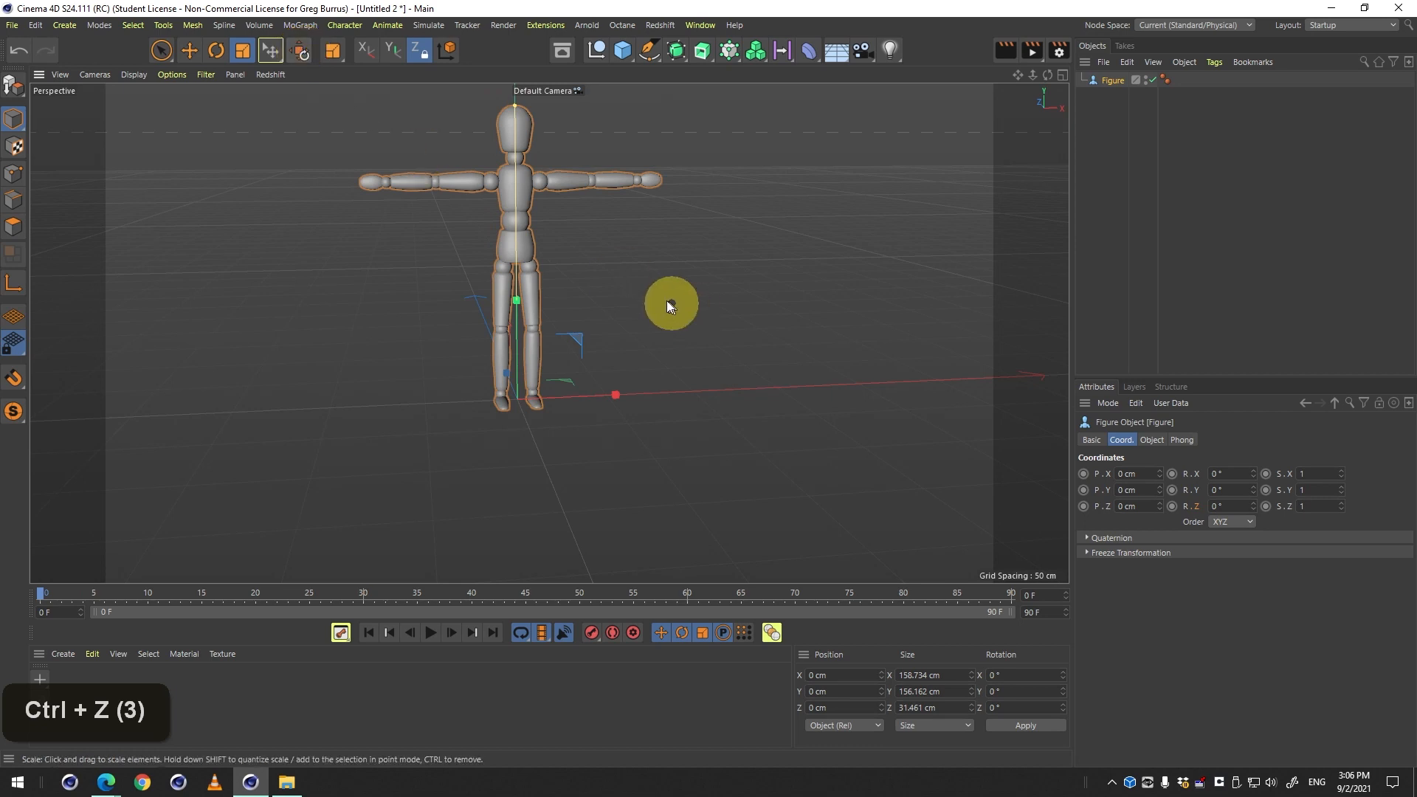
pyautogui.moveTo(623, 294); pyautogui.dragTo(566, 343)
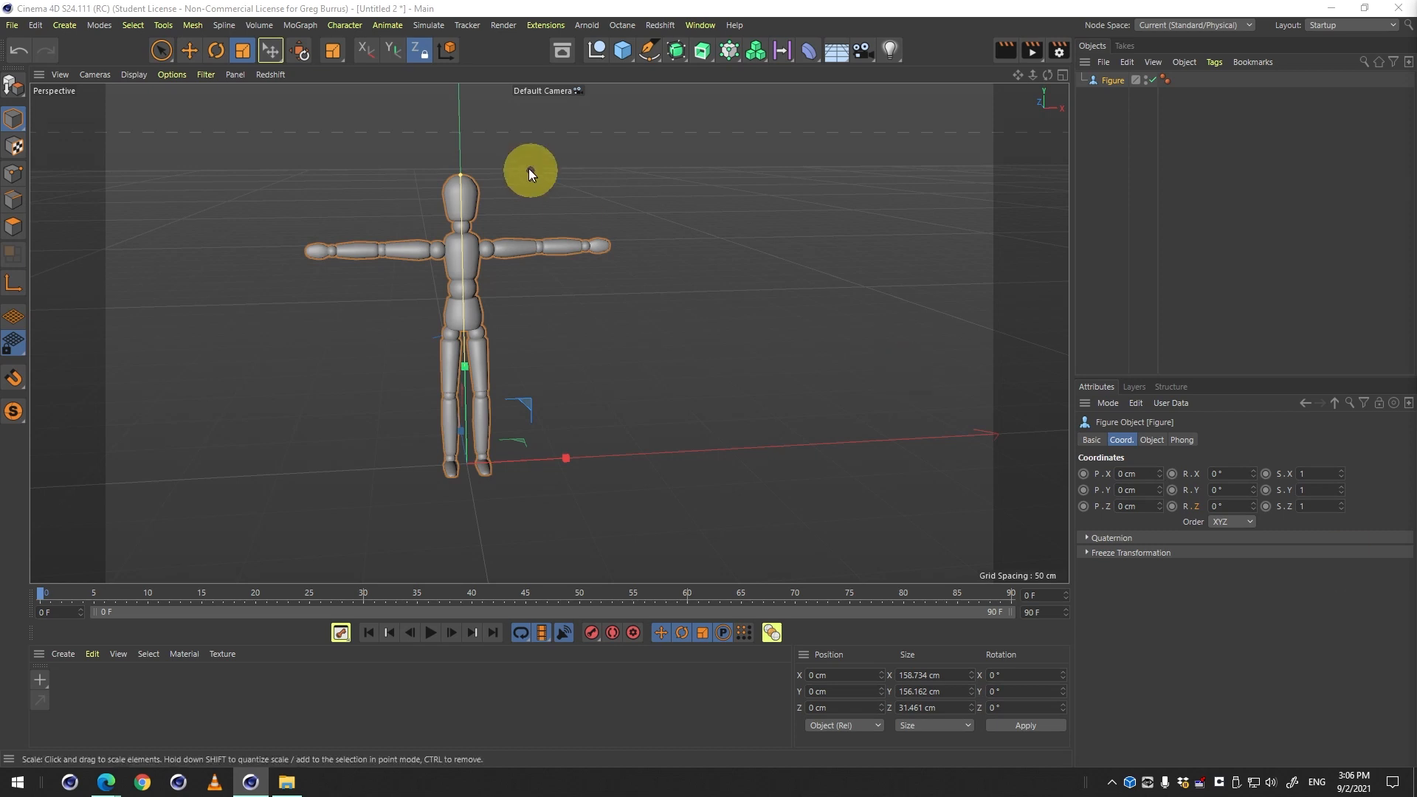
# Try the Dynamic Place tool and switch to the Scatter Pen.
pyautogui.click(273, 53)
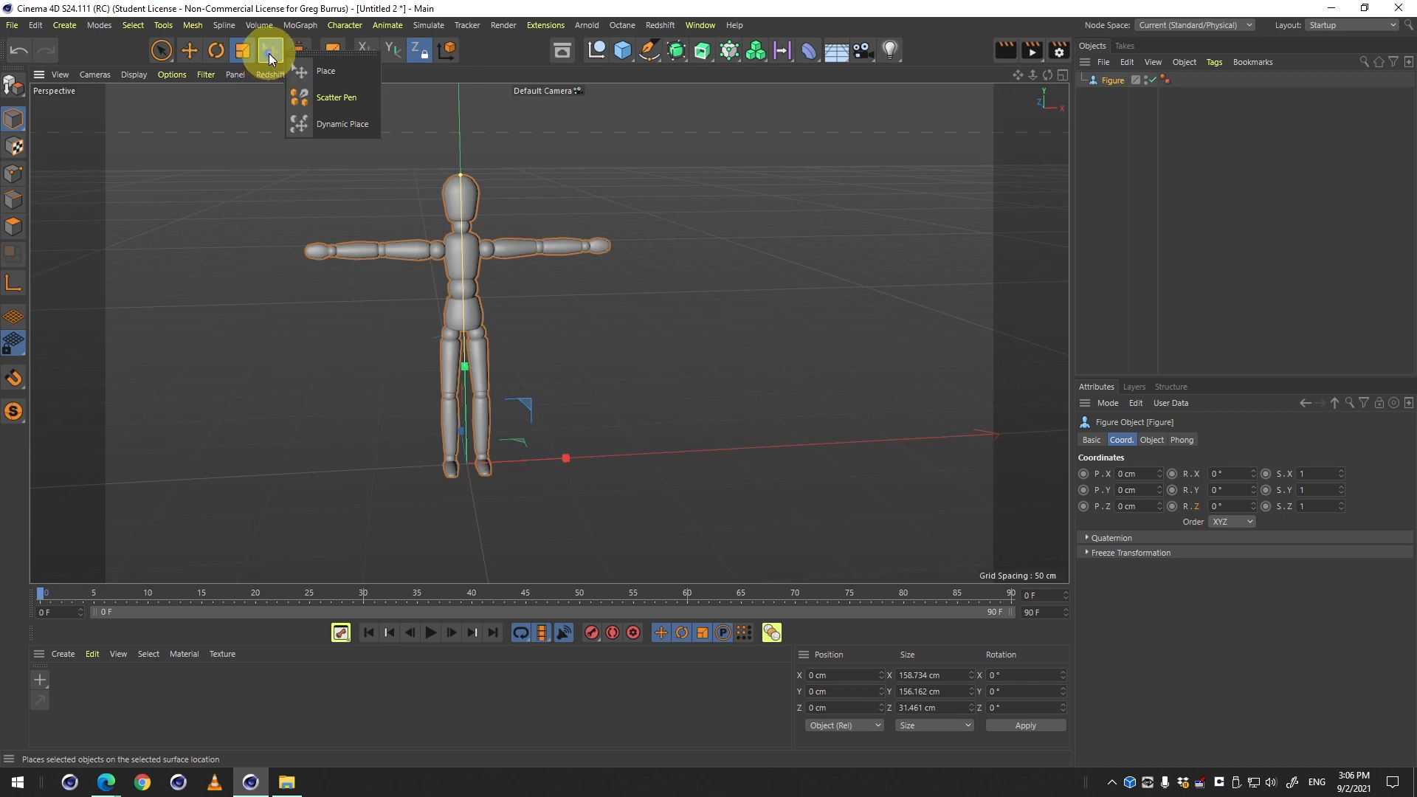
pyautogui.press('alt')
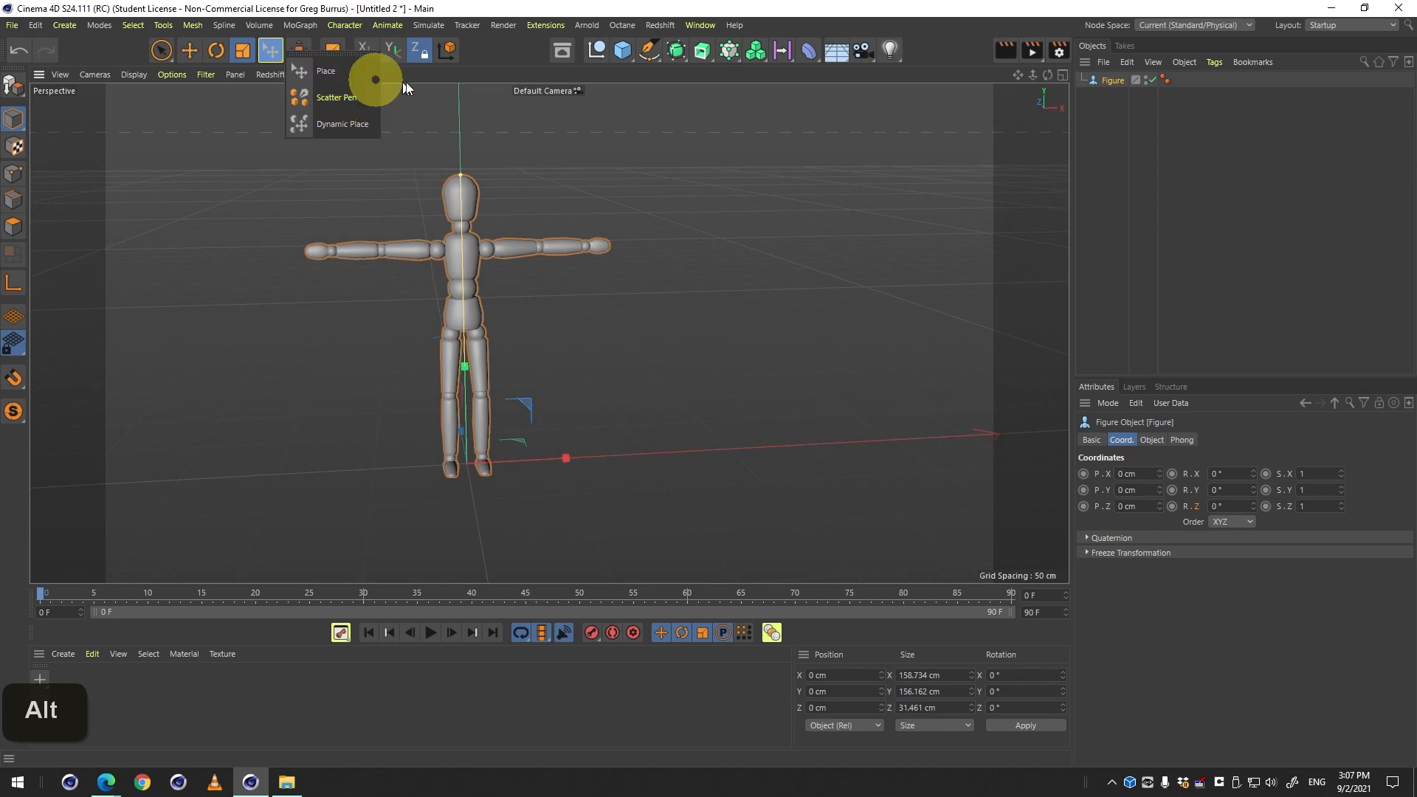
pyautogui.click(341, 124)
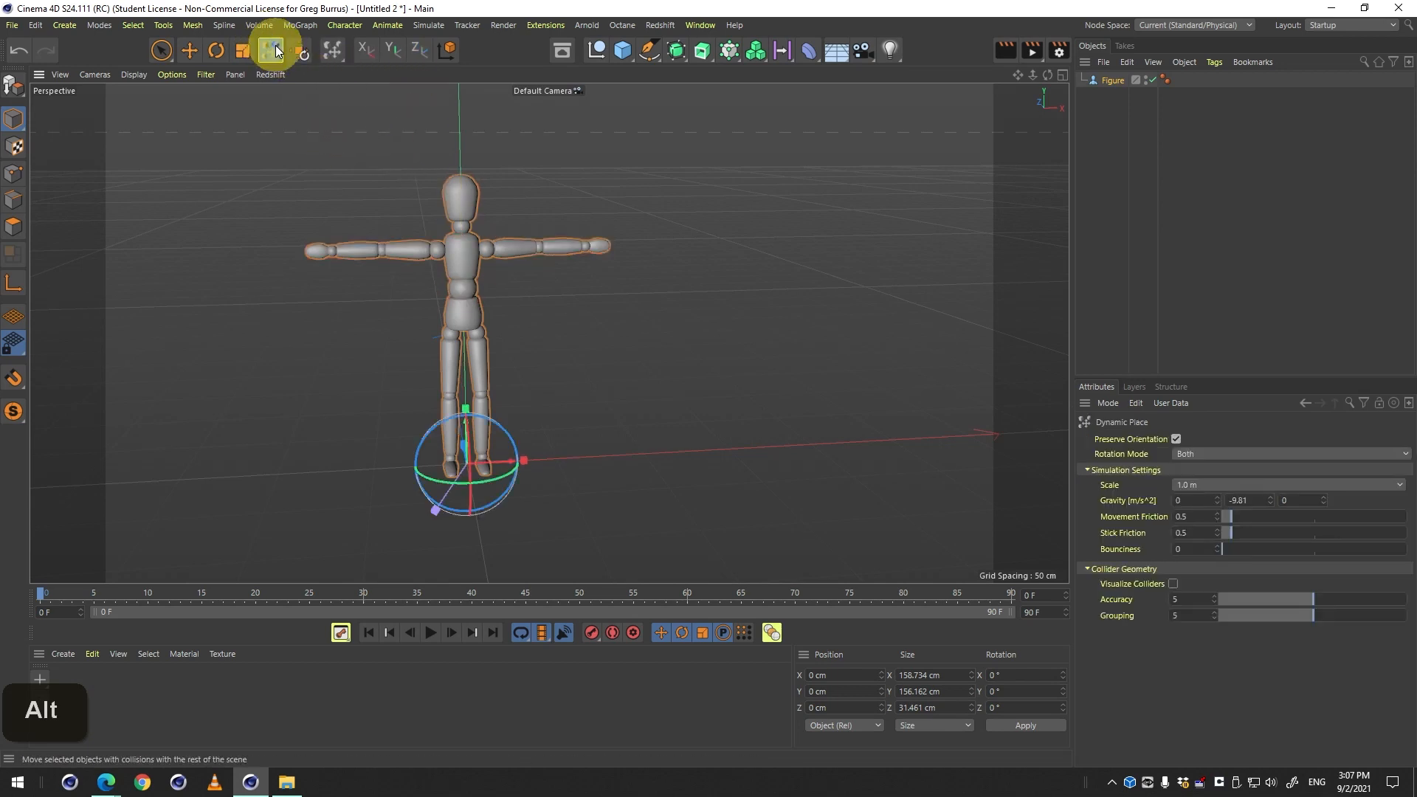
pyautogui.click(274, 50)
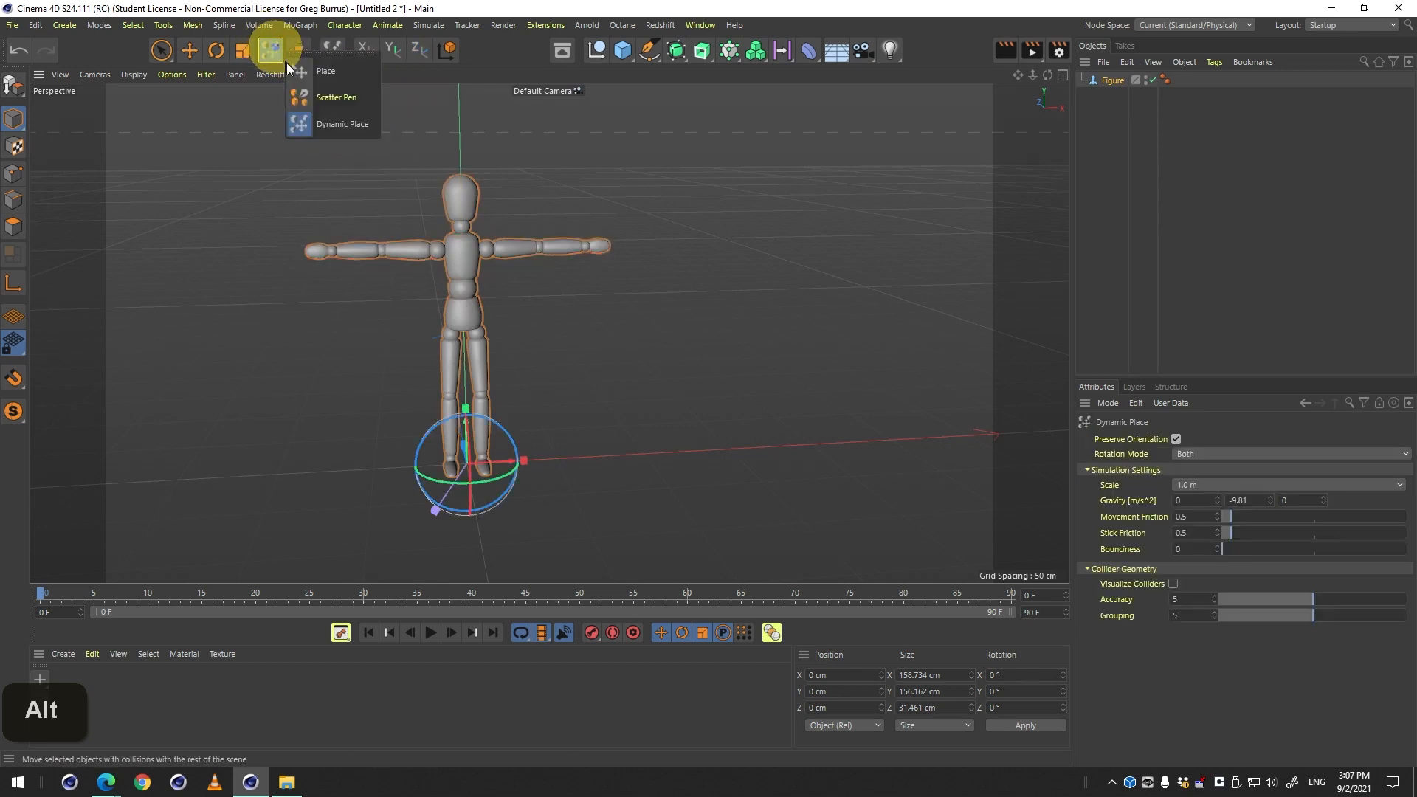
pyautogui.click(337, 99)
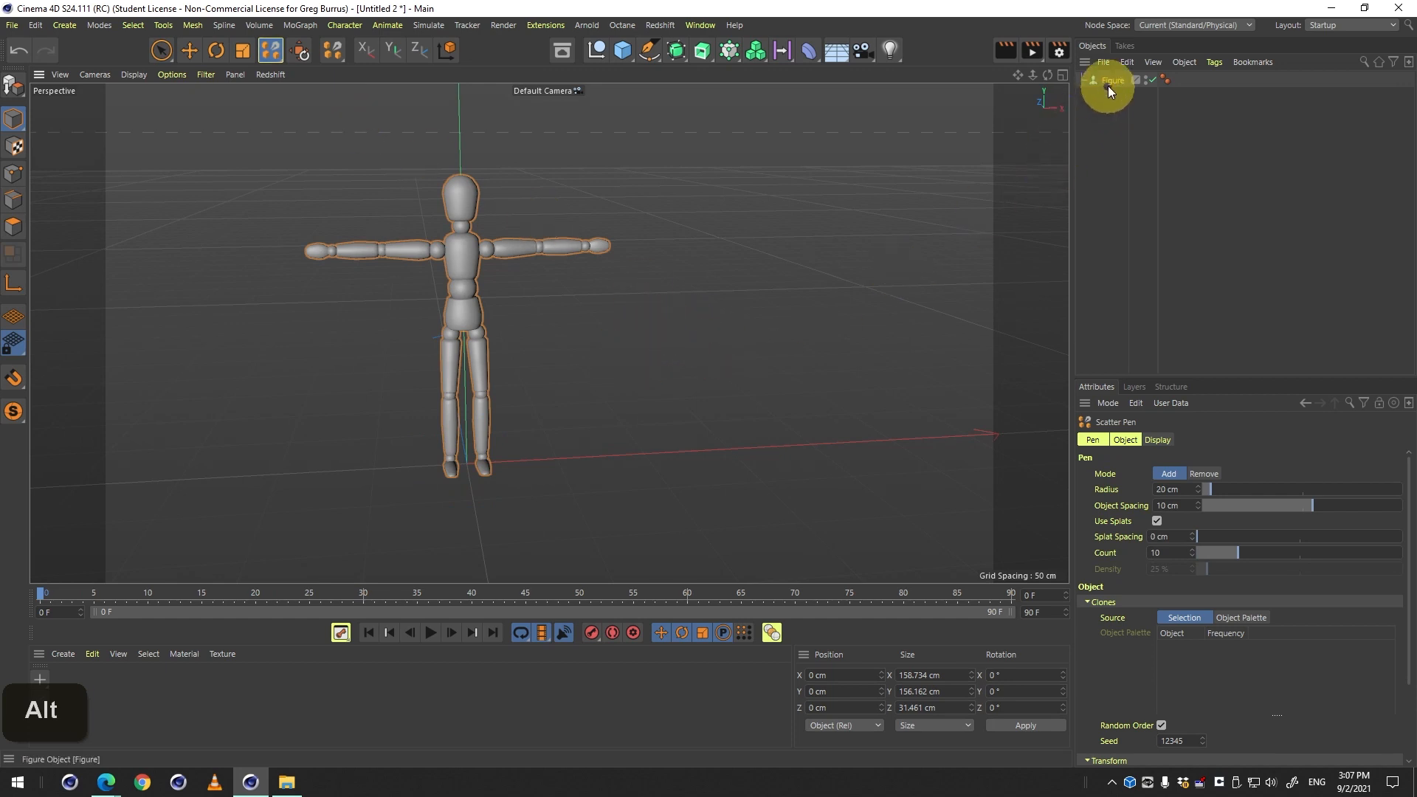
# Scatter copies of the figure over the floor around the original with the Scatter Pen, undoing the first trial stroke.
pyautogui.moveTo(617, 325)
pyautogui.mouseDown()
pyautogui.moveTo(633, 465)
pyautogui.moveTo(354, 369)
pyautogui.moveTo(198, 352)
pyautogui.moveTo(538, 405)
pyautogui.moveTo(773, 295)
pyautogui.moveTo(734, 446)
pyautogui.moveTo(543, 289)
pyautogui.moveTo(428, 339)
pyautogui.mouseUp()
pyautogui.moveTo(570, 394)
pyautogui.mouseDown()
pyautogui.moveTo(636, 398)
pyautogui.moveTo(541, 415)
pyautogui.moveTo(549, 458)
pyautogui.moveTo(566, 413)
pyautogui.moveTo(606, 380)
pyautogui.moveTo(597, 444)
pyautogui.mouseUp()
pyautogui.press('2')
pyautogui.press('3')
pyautogui.press('1')
pyautogui.hotkey('ctrl', 'z')
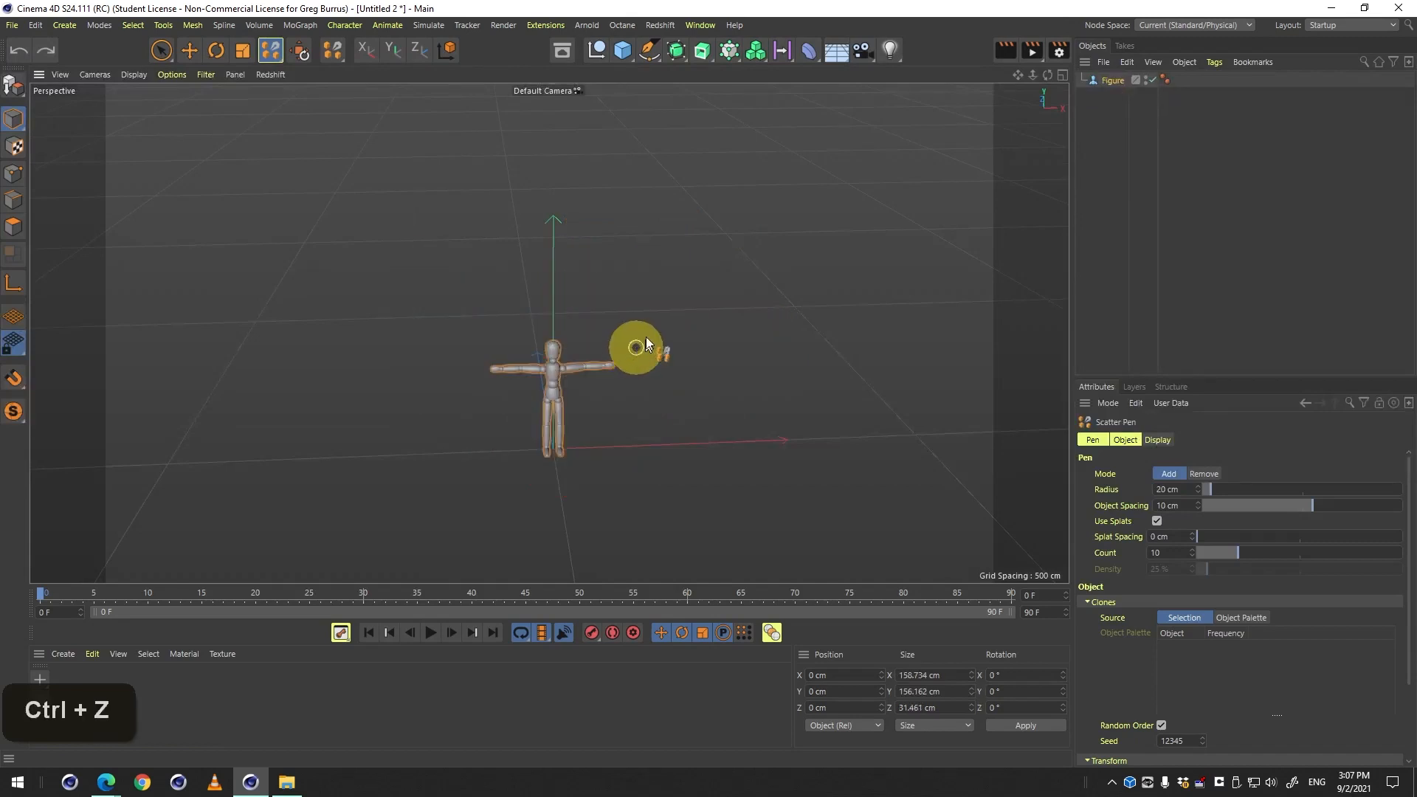
pyautogui.moveTo(635, 270)
pyautogui.mouseDown()
pyautogui.moveTo(496, 278)
pyautogui.moveTo(476, 494)
pyautogui.moveTo(660, 192)
pyautogui.moveTo(443, 457)
pyautogui.moveTo(784, 386)
pyautogui.moveTo(563, 411)
pyautogui.moveTo(677, 288)
pyautogui.mouseUp()
pyautogui.moveTo(734, 343)
pyautogui.mouseDown()
pyautogui.moveTo(538, 325)
pyautogui.moveTo(421, 231)
pyautogui.moveTo(797, 243)
pyautogui.moveTo(353, 221)
pyautogui.moveTo(886, 310)
pyautogui.moveTo(278, 325)
pyautogui.moveTo(512, 288)
pyautogui.mouseUp()
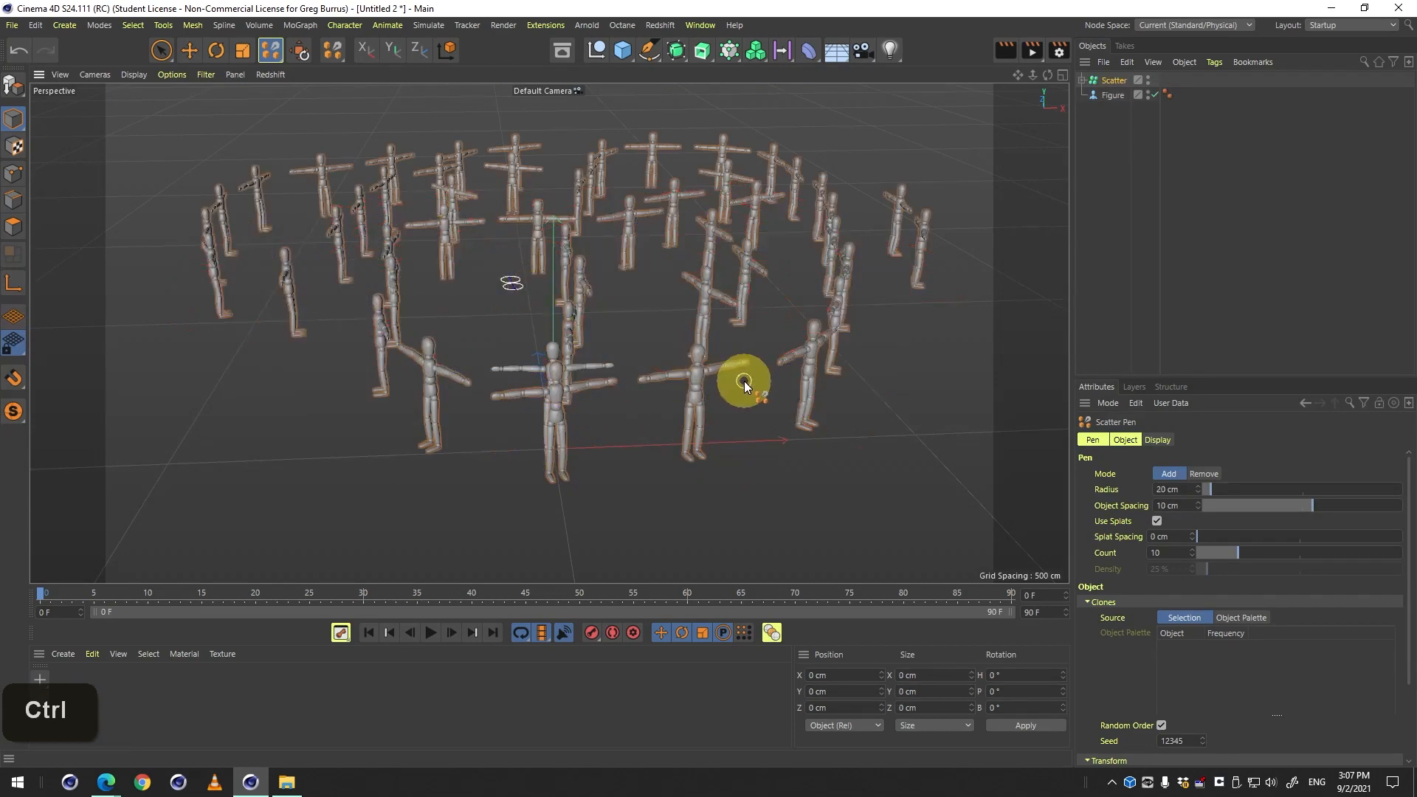
# Undo the scattered copies so only the original figure remains, and switch to the Dynamic Place tool.
pyautogui.hotkey('ctrl', 'z')
pyautogui.hotkey('ctrl', 'z')
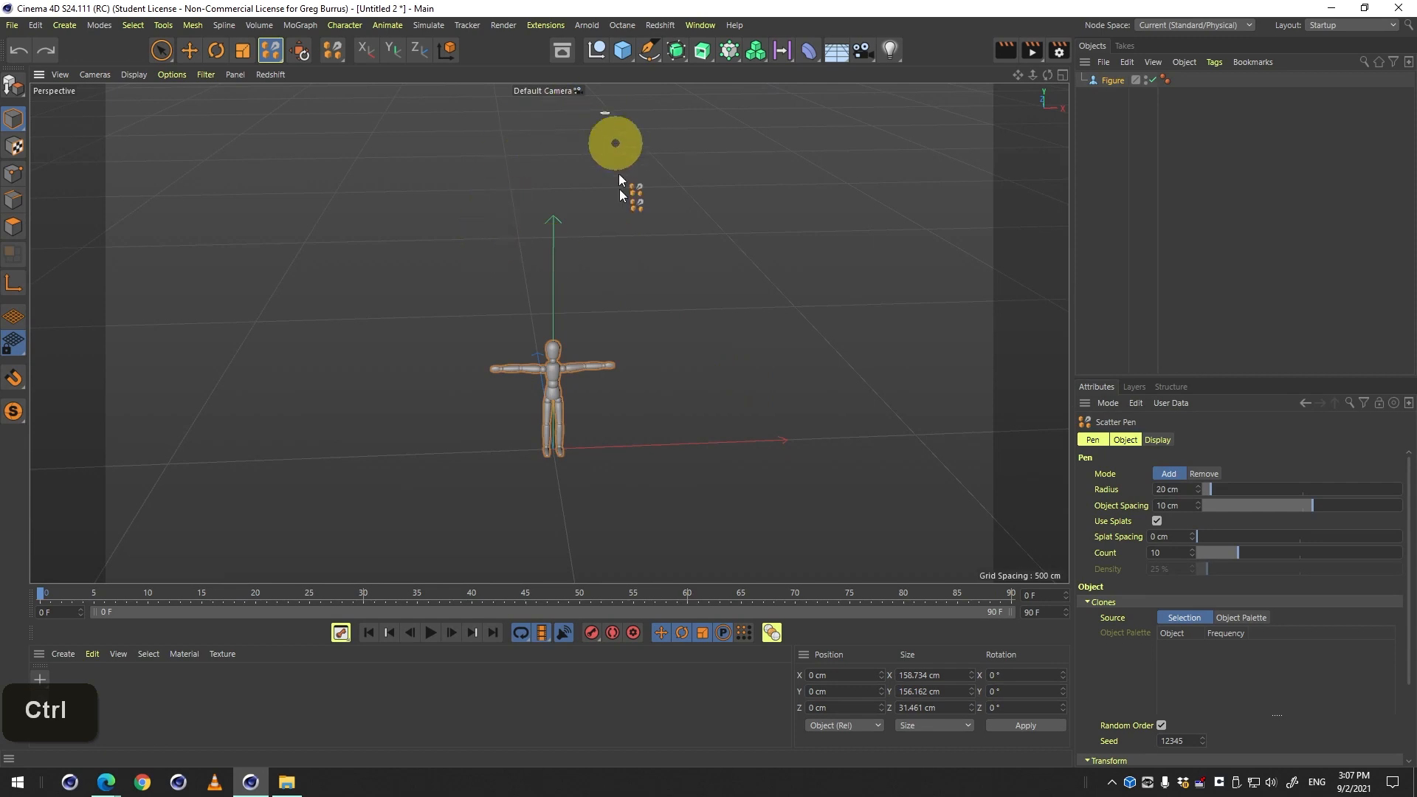
pyautogui.click(299, 51)
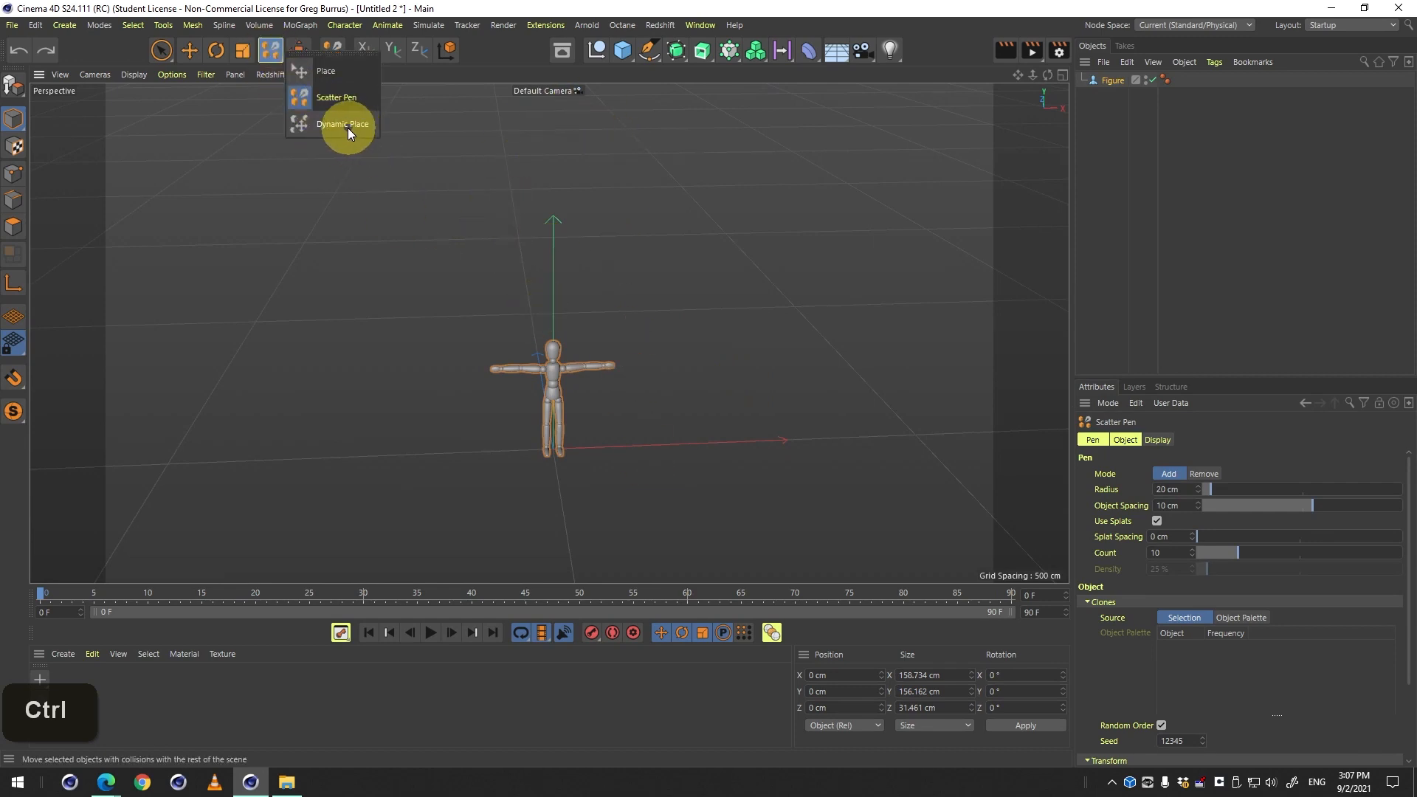
pyautogui.click(347, 126)
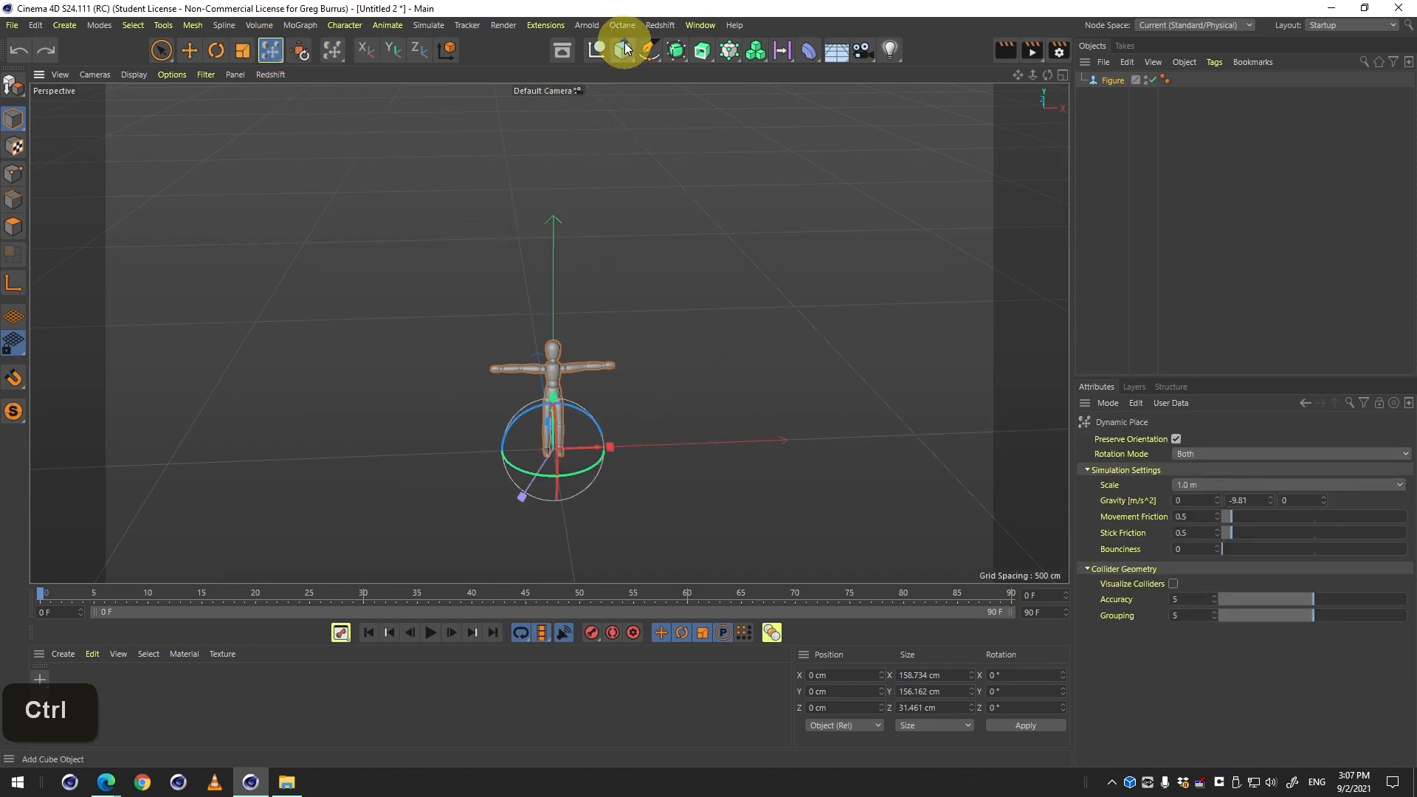
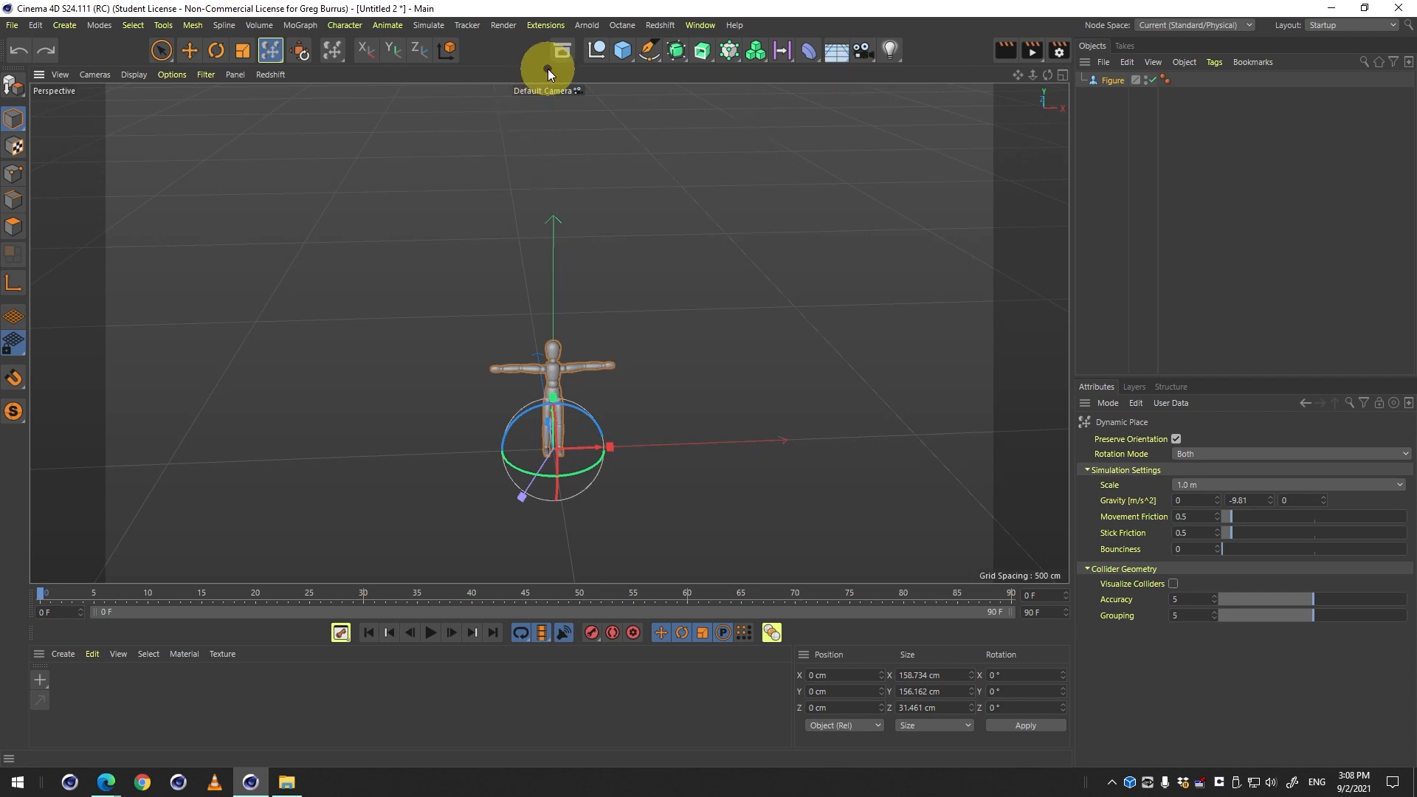
# Add a cube and move it along the X axis beside the figure, to about X 289 cm and Y -29 cm.
pyautogui.moveTo(626, 419); pyautogui.dragTo(669, 428)
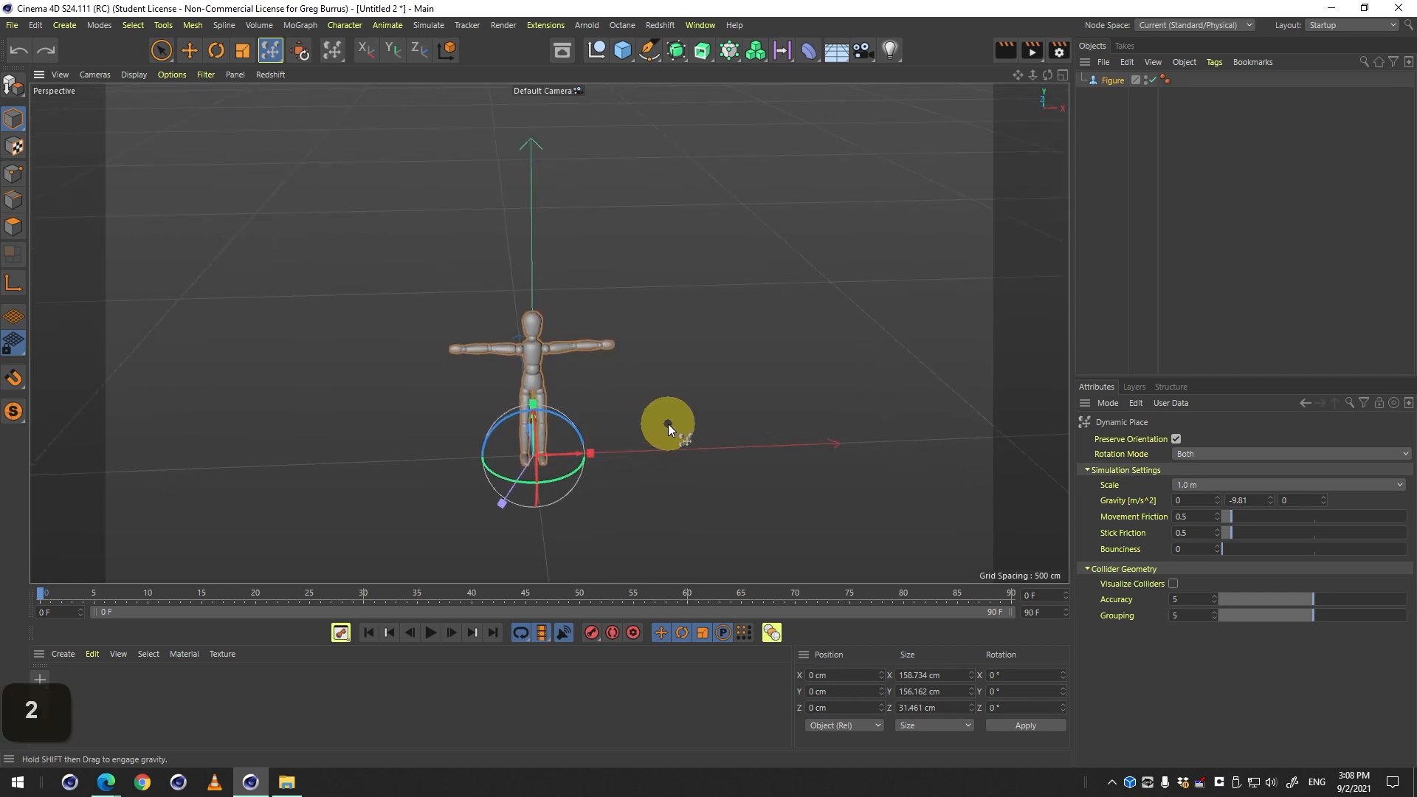
pyautogui.press('1')
pyautogui.moveTo(725, 449); pyautogui.dragTo(704, 432)
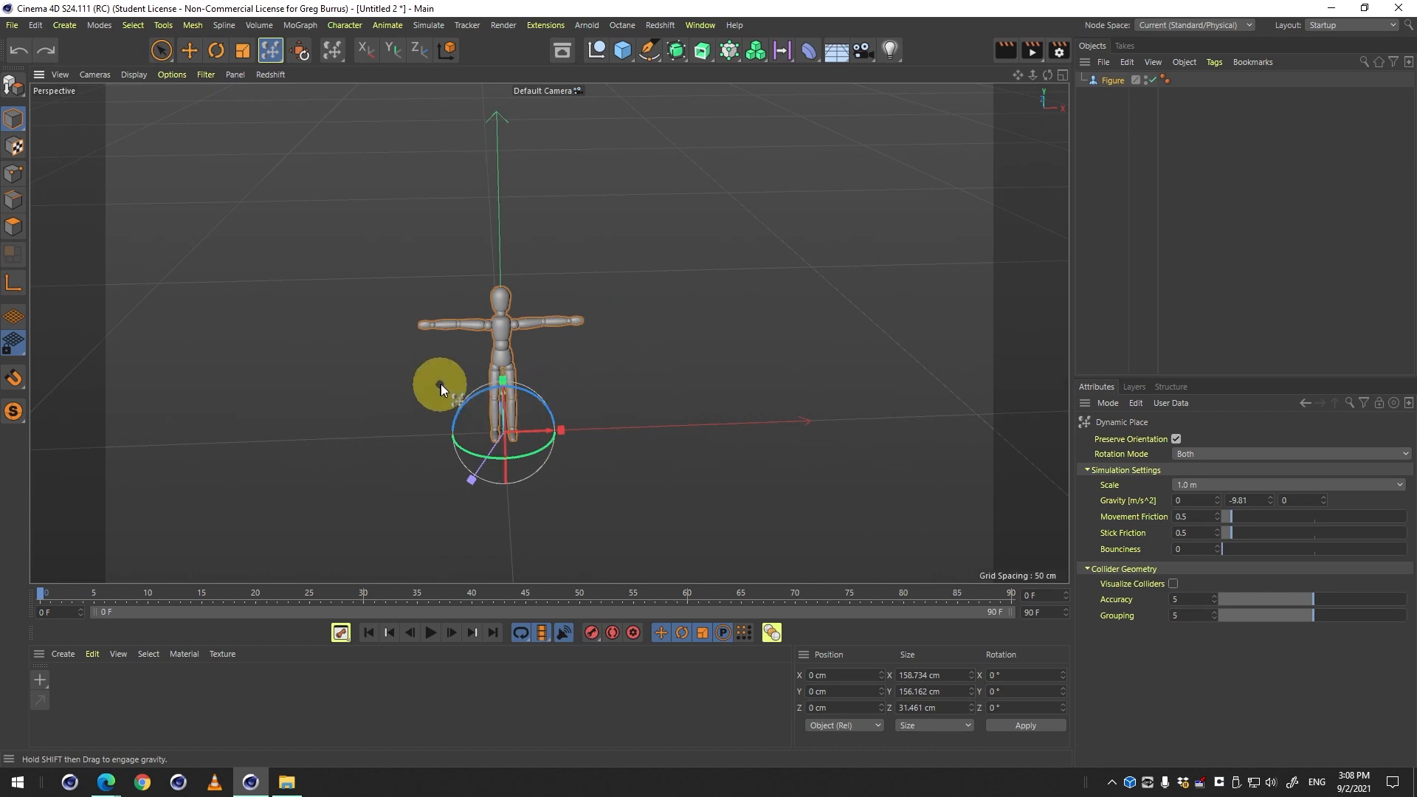
pyautogui.press('1')
pyautogui.moveTo(595, 434)
pyautogui.mouseDown()
pyautogui.moveTo(513, 434)
pyautogui.moveTo(570, 441)
pyautogui.mouseUp()
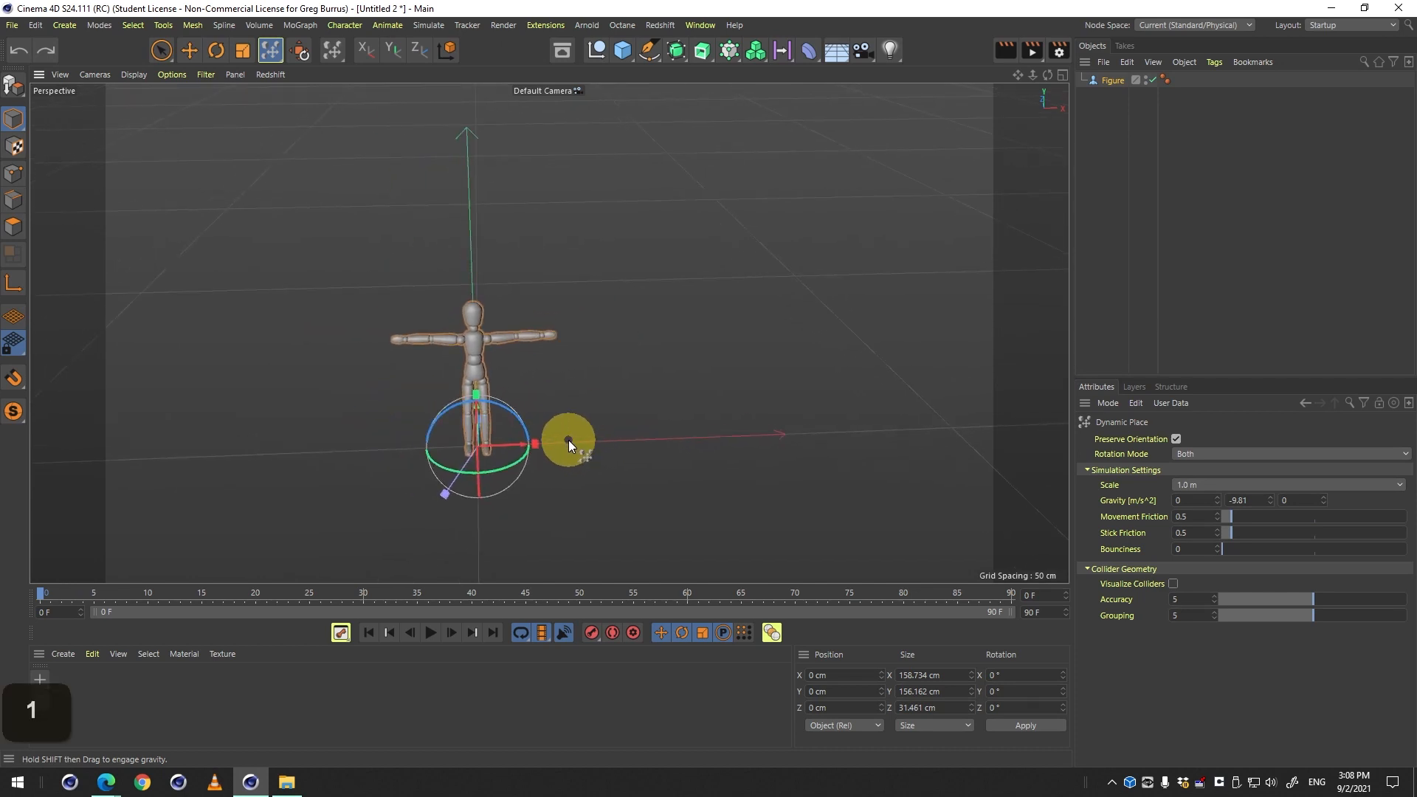
pyautogui.click(627, 53)
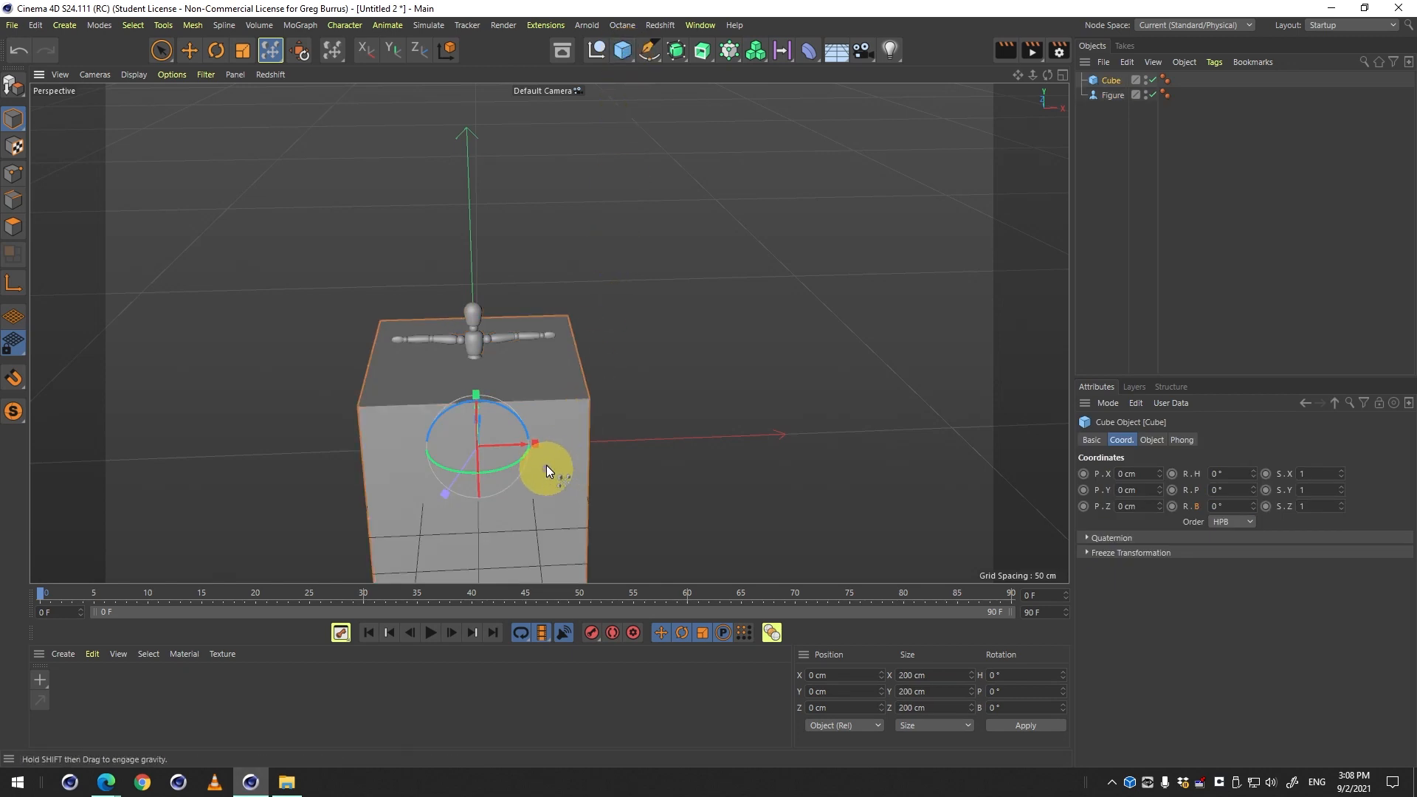
pyautogui.press('space')
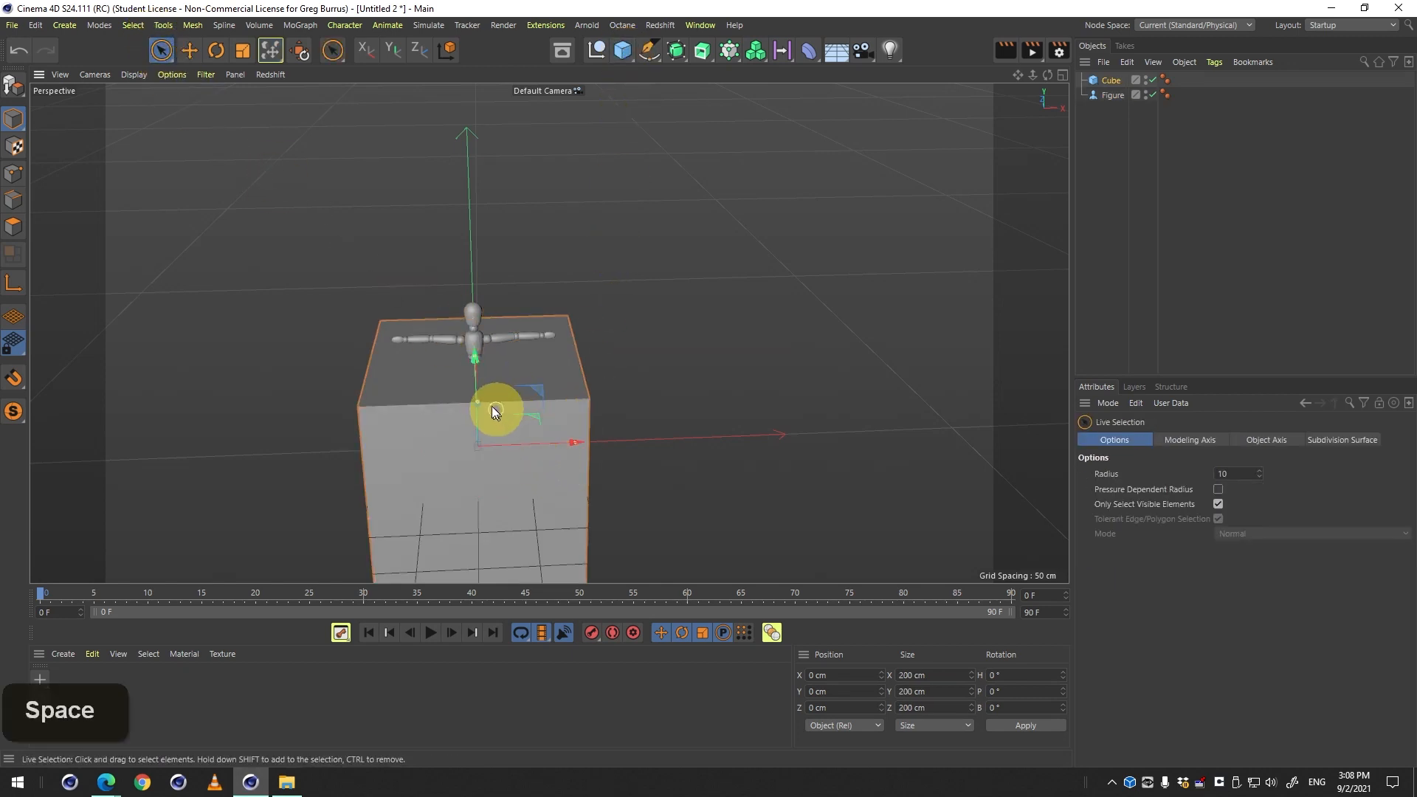
pyautogui.moveTo(475, 361)
pyautogui.mouseDown()
pyautogui.moveTo(484, 484)
pyautogui.moveTo(471, 377)
pyautogui.mouseUp()
pyautogui.moveTo(544, 468); pyautogui.dragTo(679, 141)
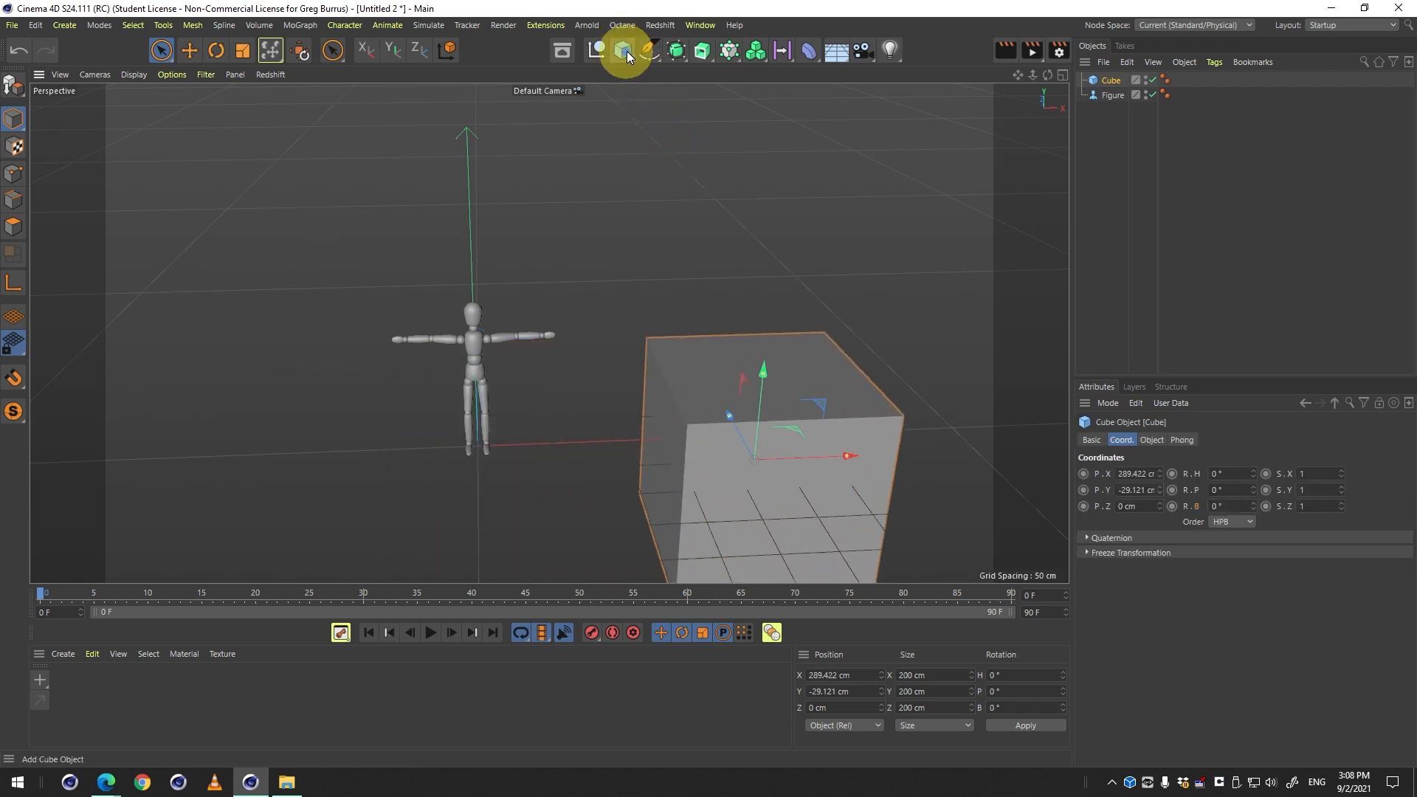
# Select the figure and try moving it around beside the cube with the Dynamic Place tool.
pyautogui.click(465, 337)
pyautogui.press('1')
pyautogui.moveTo(468, 335); pyautogui.dragTo(342, 135)
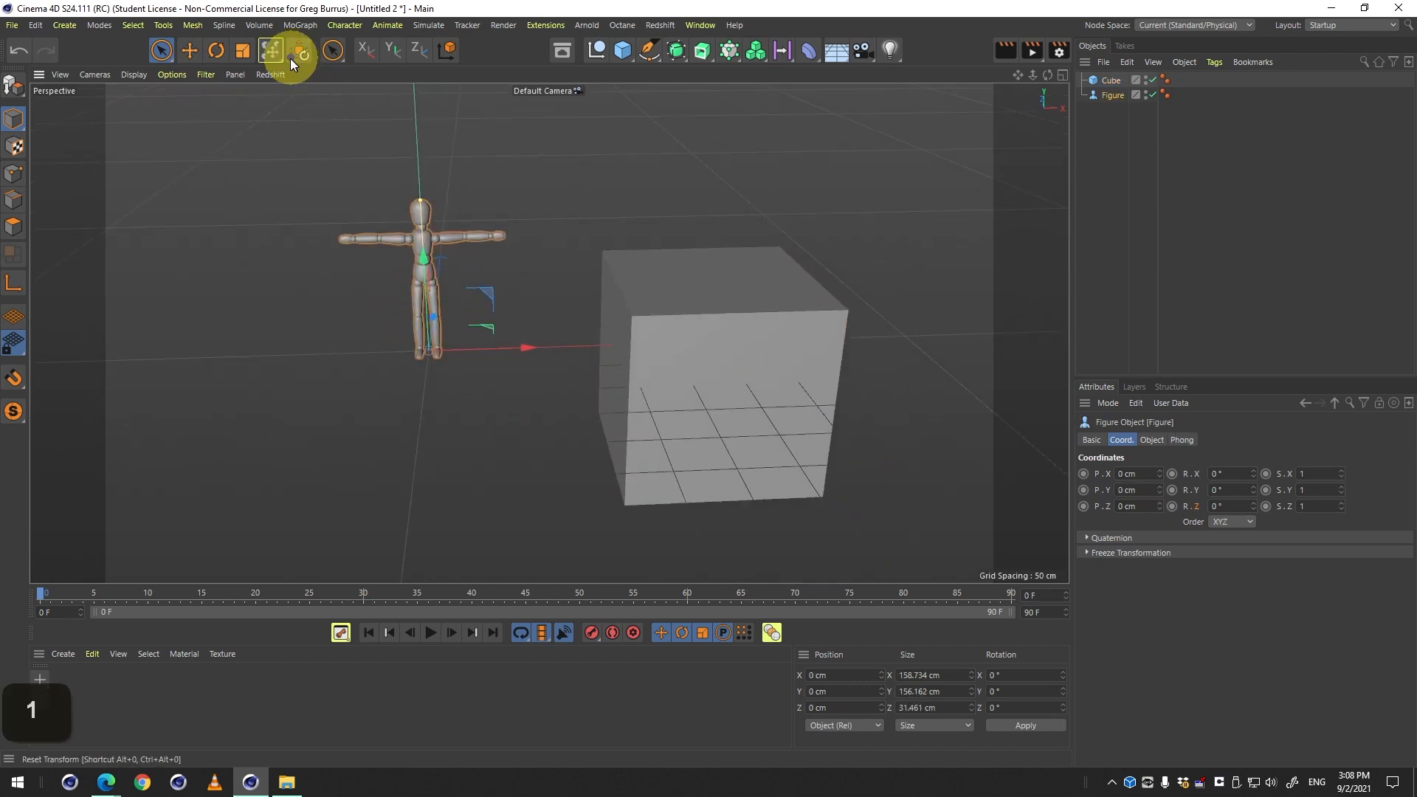
pyautogui.click(276, 51)
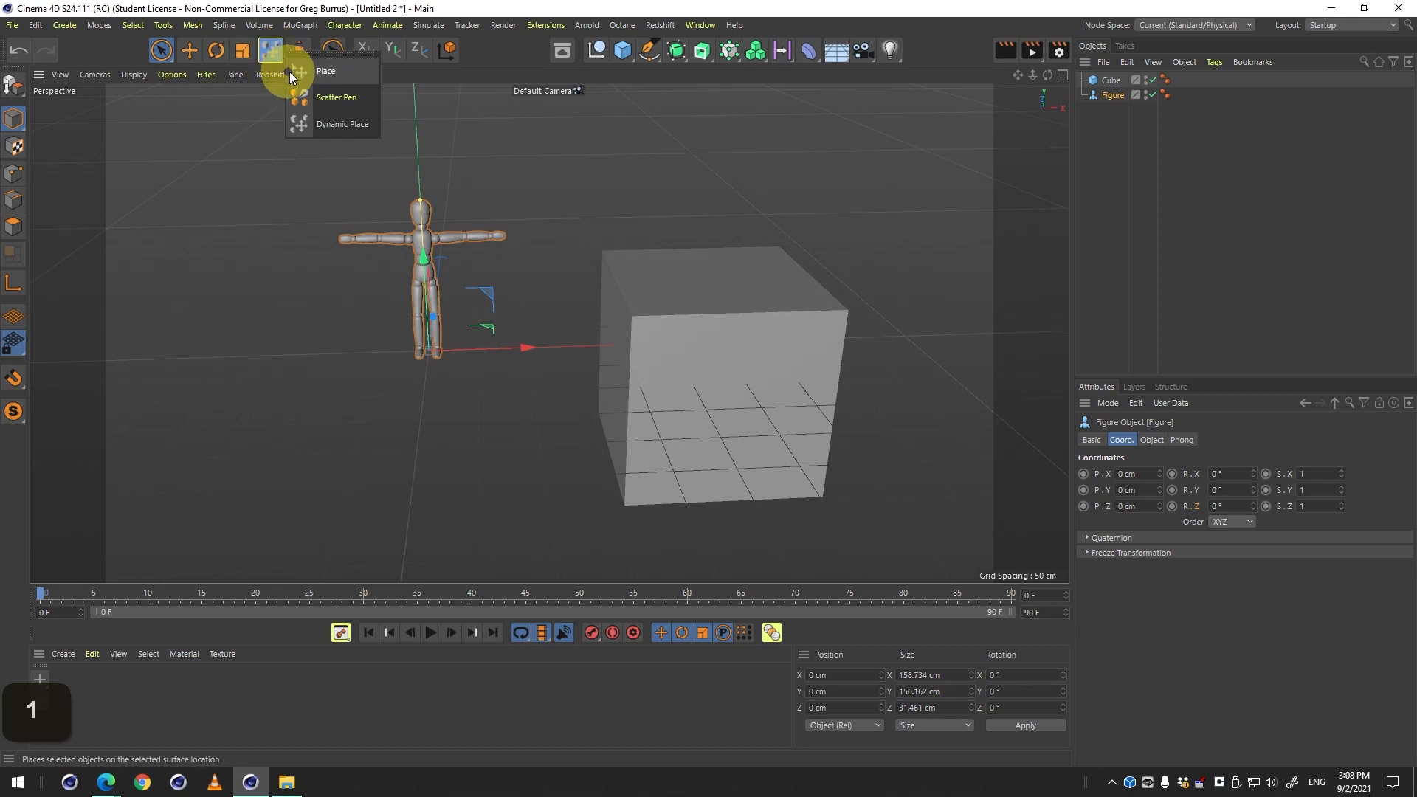
pyautogui.click(333, 104)
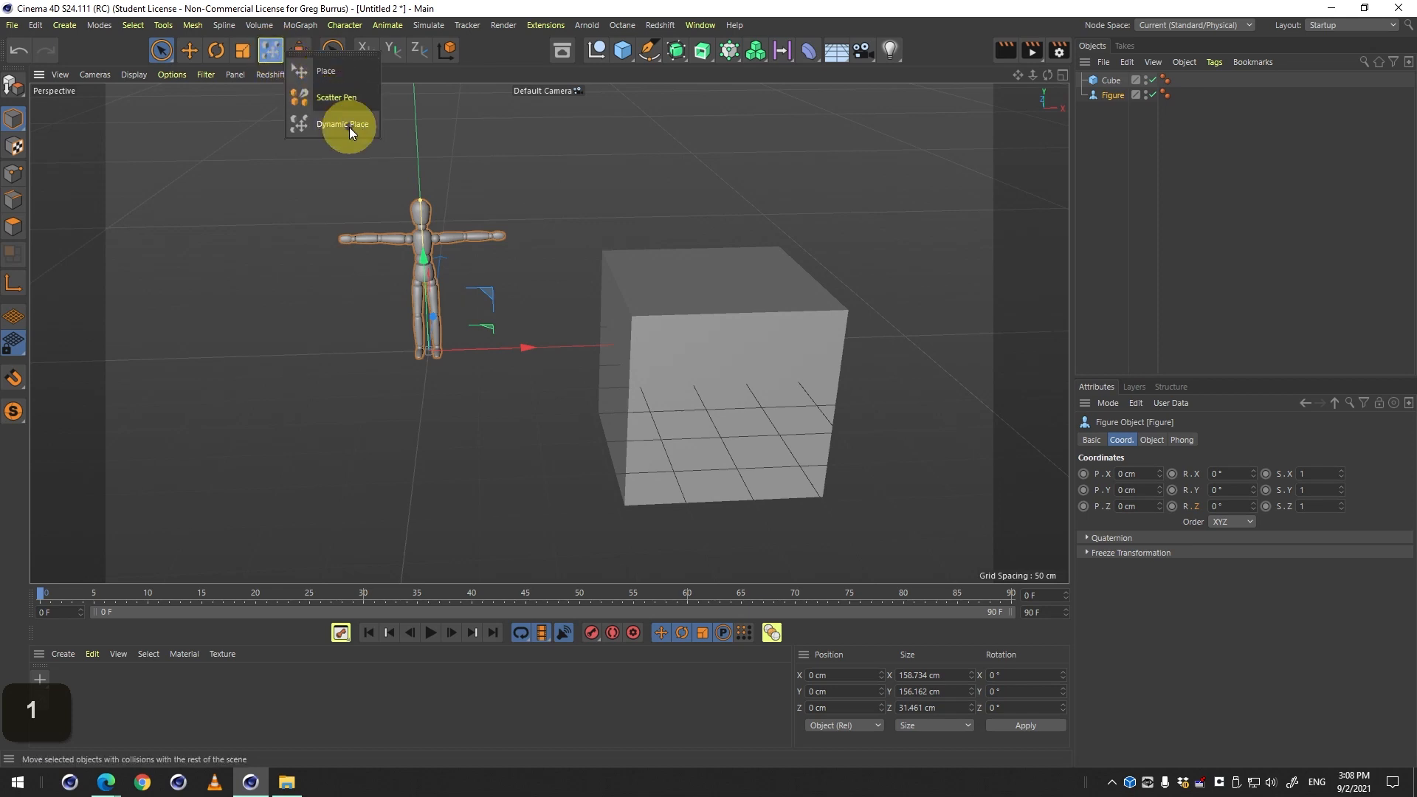
pyautogui.click(346, 126)
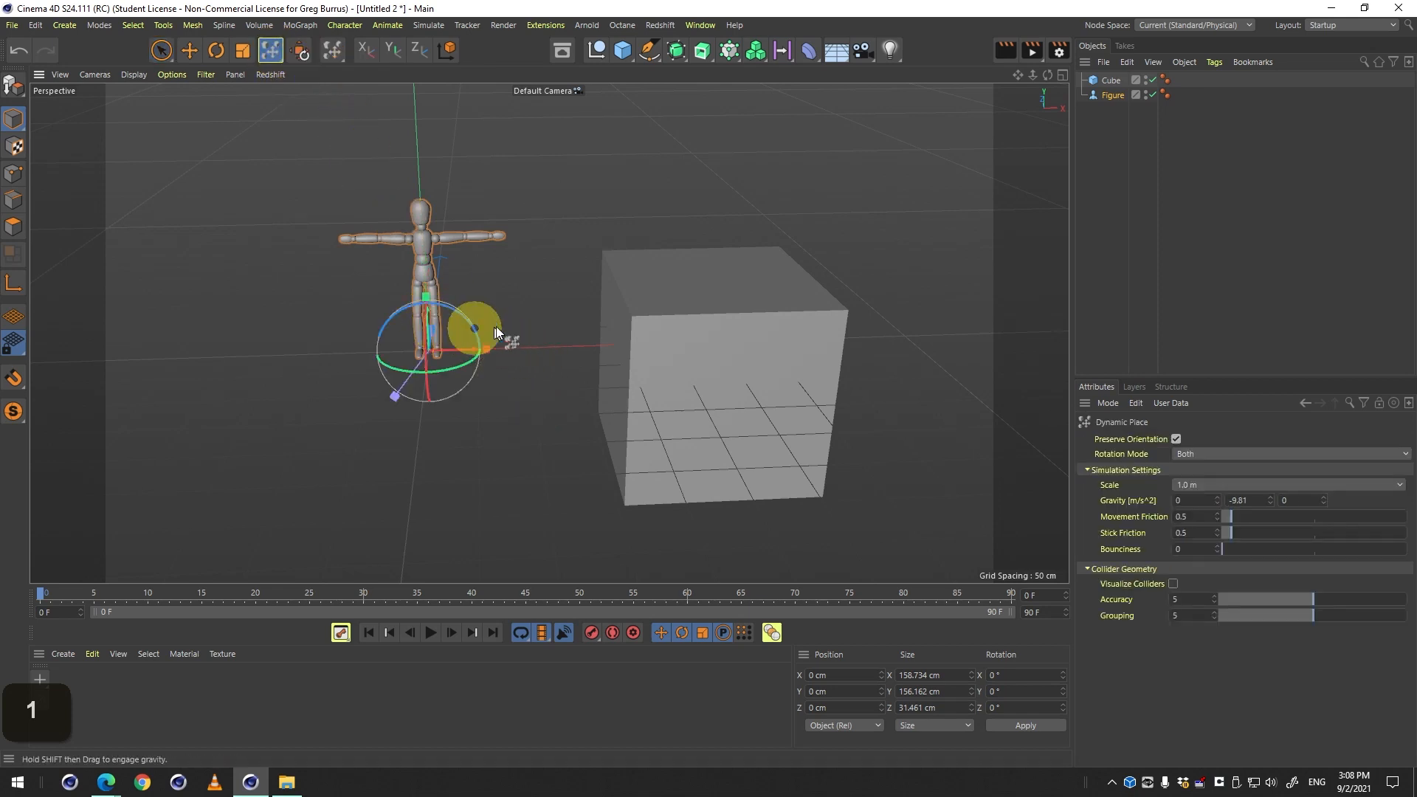
pyautogui.moveTo(496, 327); pyautogui.dragTo(400, 173)
# Switch to the Place tool, set the figure on the floor and place it on top of the cube.
pyautogui.moveTo(270, 51); pyautogui.dragTo(307, 77)
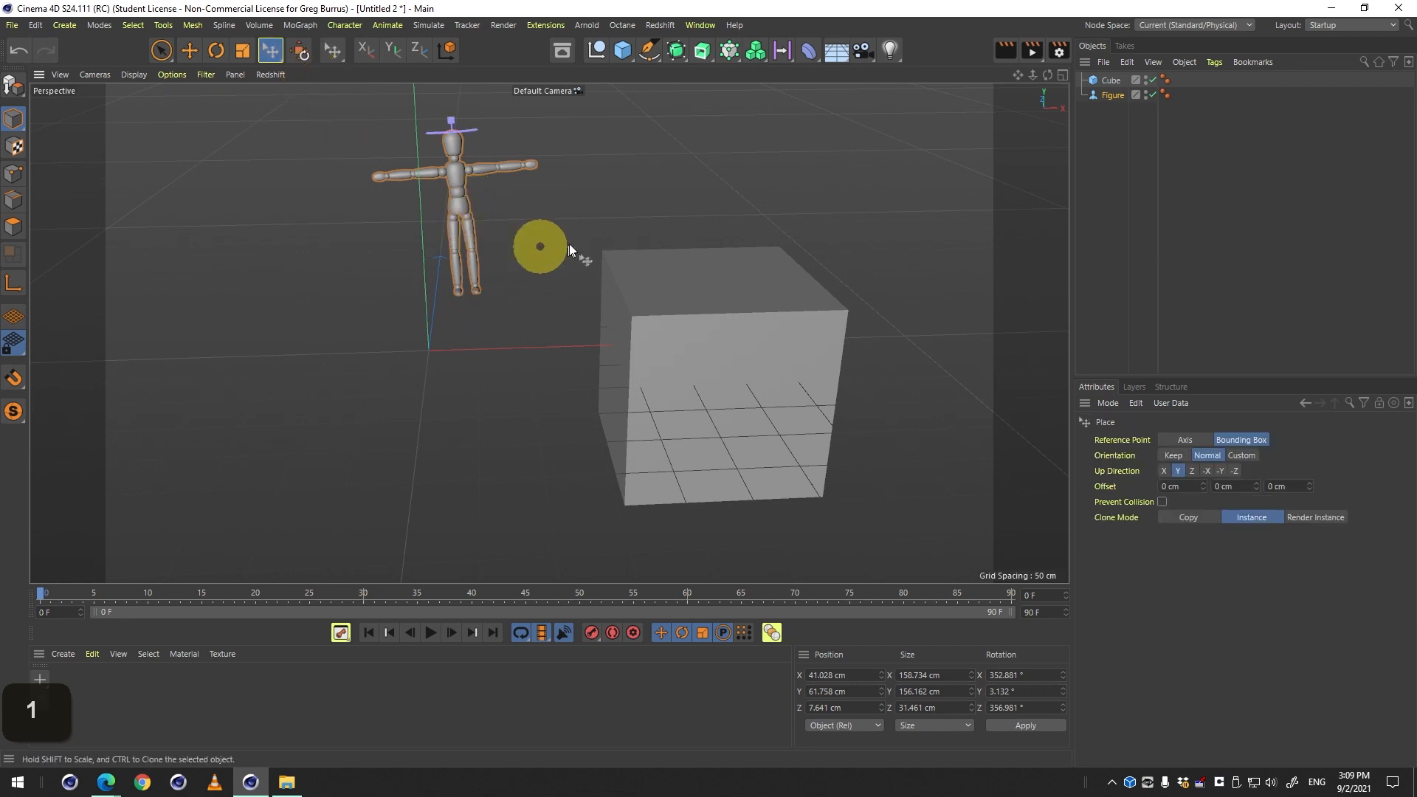
pyautogui.moveTo(493, 203); pyautogui.dragTo(369, 266)
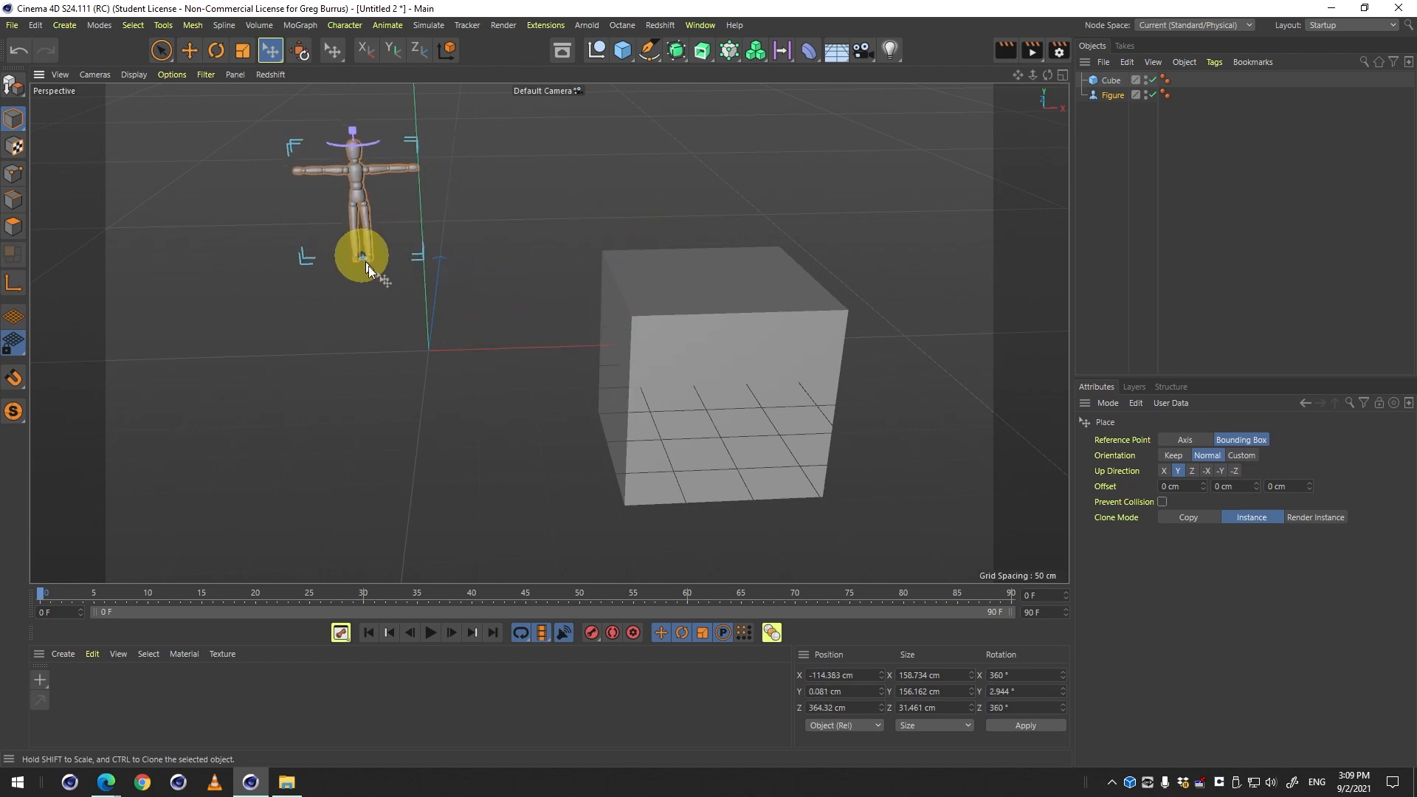
pyautogui.click(262, 46)
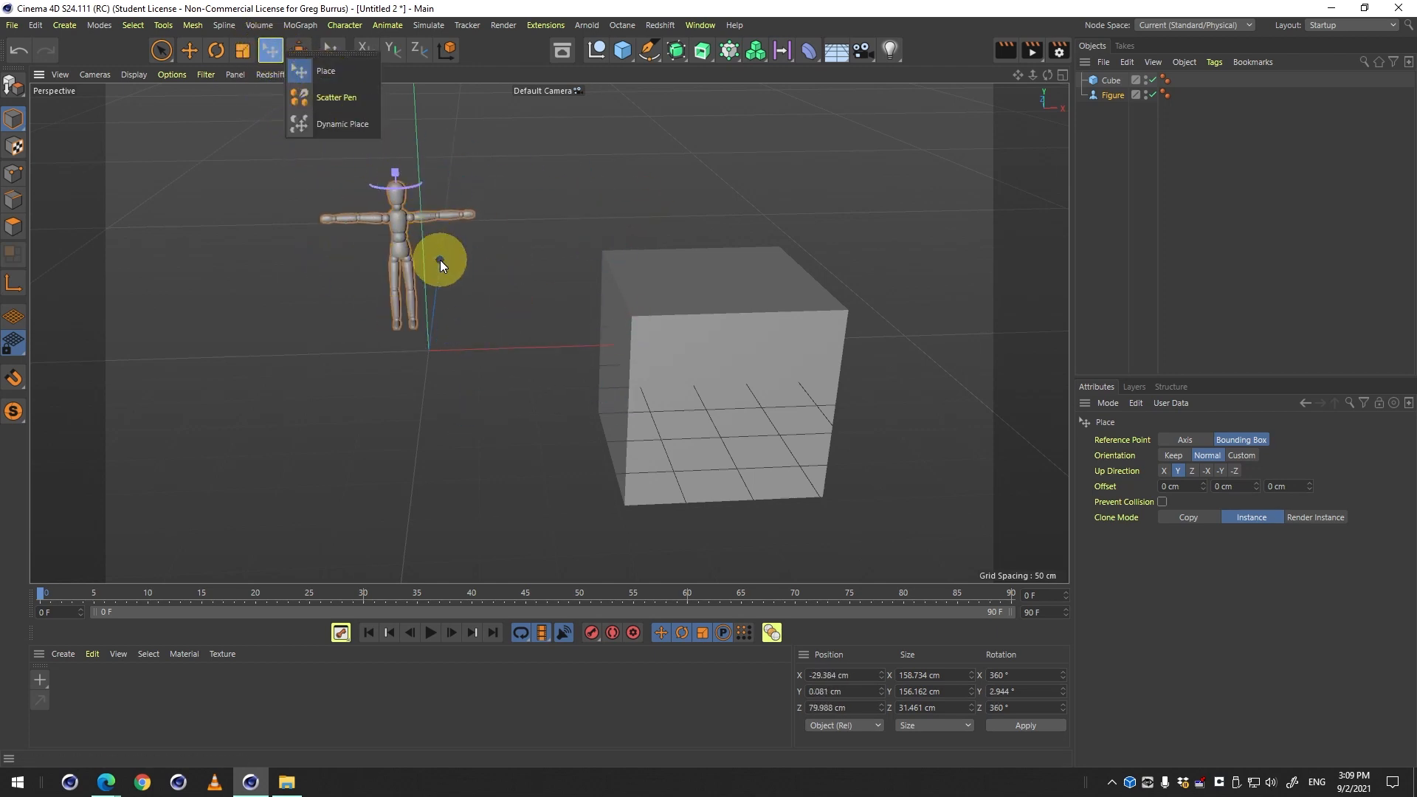
pyautogui.moveTo(431, 267); pyautogui.dragTo(651, 313)
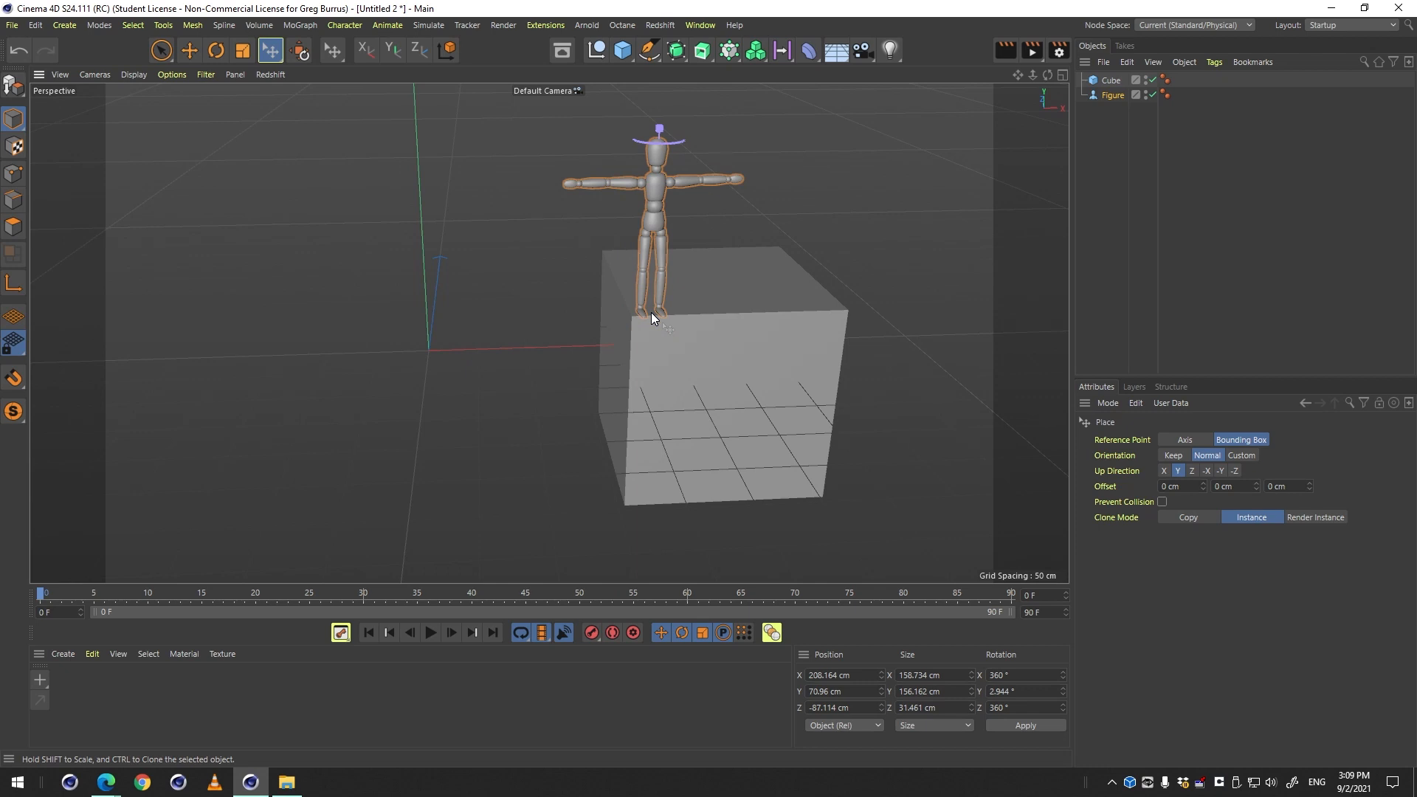
# Raise the figure above the cube, to about X 290 cm and Y 257 cm.
pyautogui.press('2')
pyautogui.moveTo(718, 246); pyautogui.dragTo(675, 259)
pyautogui.press('1')
pyautogui.moveTo(697, 254)
pyautogui.mouseDown()
pyautogui.moveTo(625, 327)
pyautogui.moveTo(573, 297)
pyautogui.moveTo(584, 159)
pyautogui.moveTo(667, 243)
pyautogui.moveTo(730, 243)
pyautogui.moveTo(719, 241)
pyautogui.mouseUp()
pyautogui.press('space')
# Find the Rigid Body command with the Commander and apply it to the figure.
pyautogui.hotkey('shift', 'c')
pyautogui.write('rig')
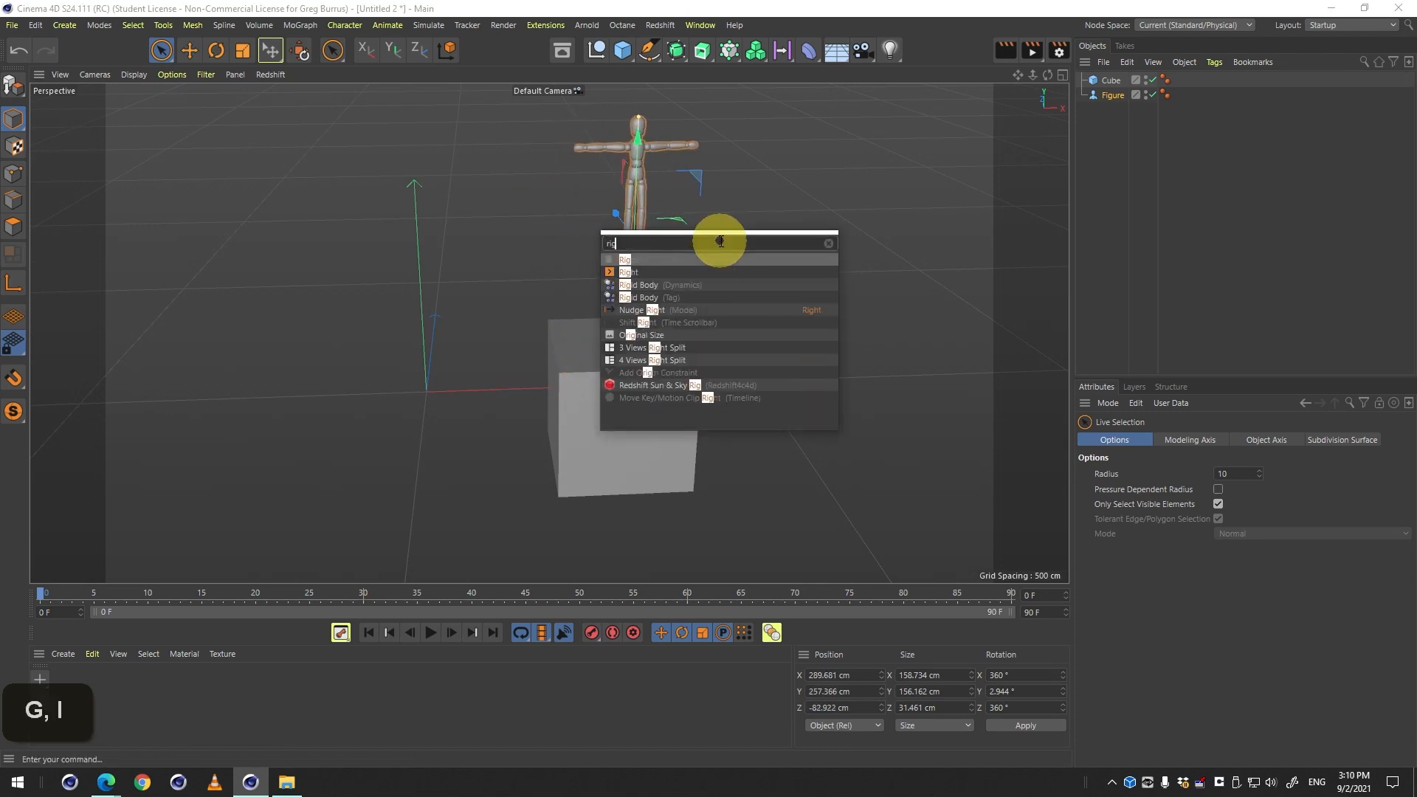
pyautogui.press('Down')
pyautogui.press('Down')
pyautogui.press('Return')
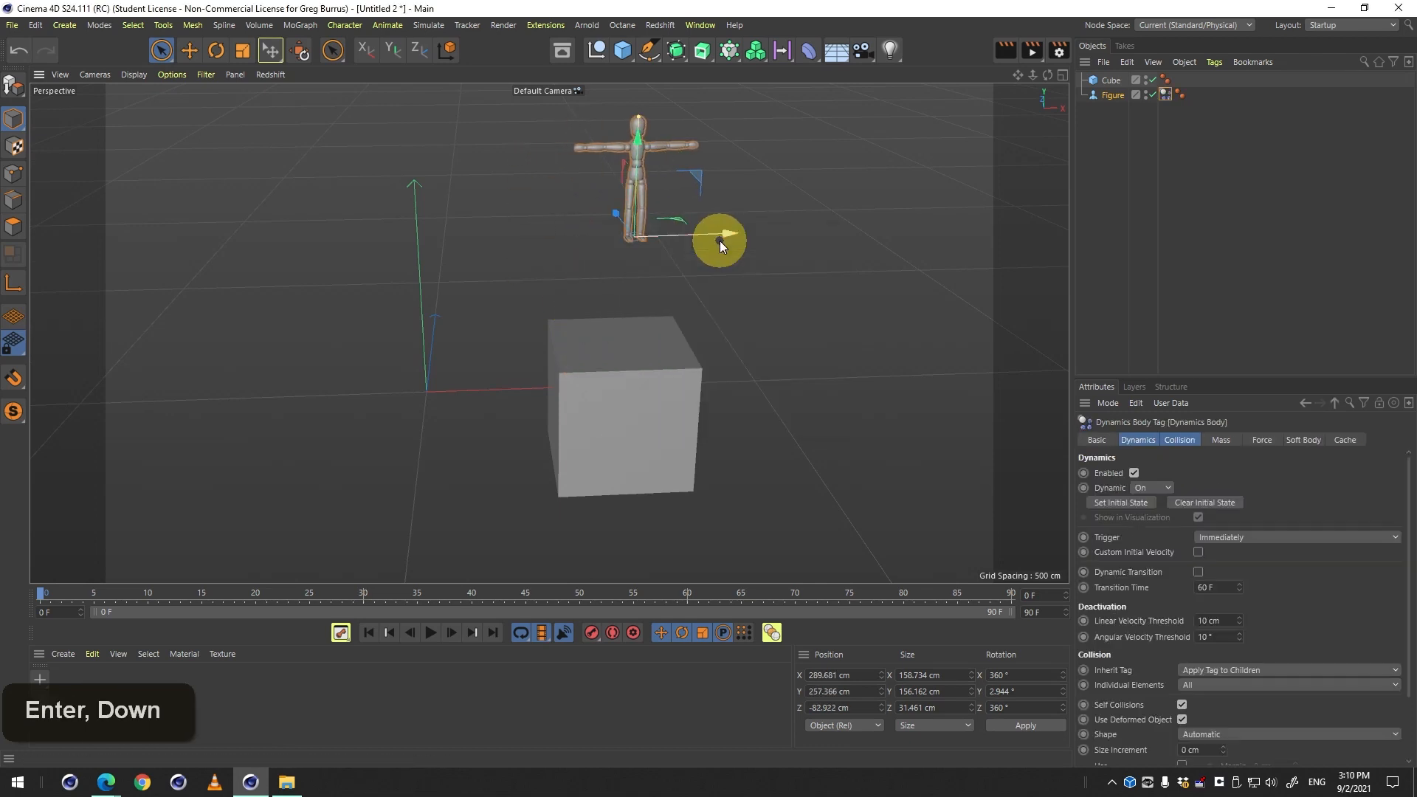
# Select the cube and apply a Collider Body to it through the Commander.
pyautogui.click(591, 395)
pyautogui.hotkey('shift', 'c')
pyautogui.write('coli')
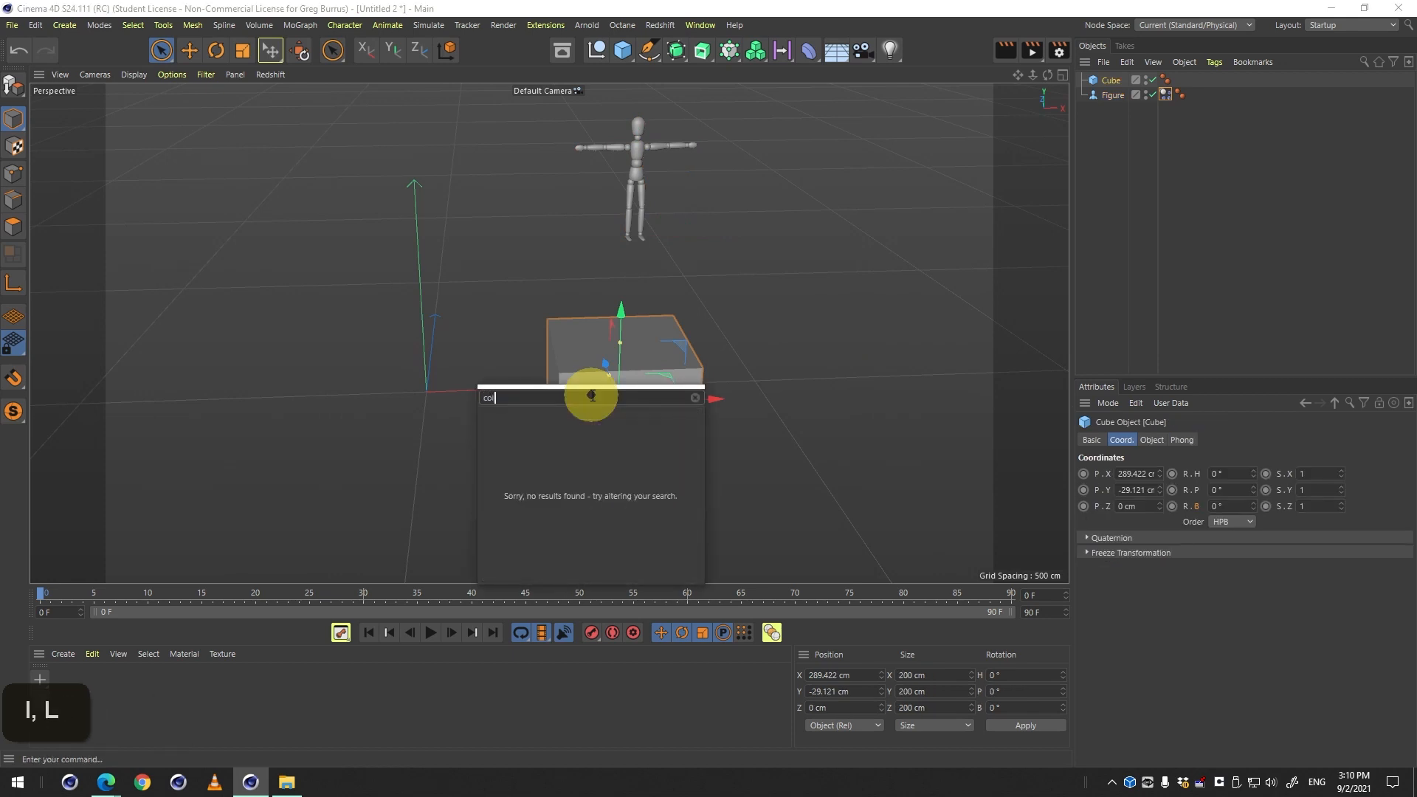
pyautogui.press('BackSpace')
pyautogui.write('l')
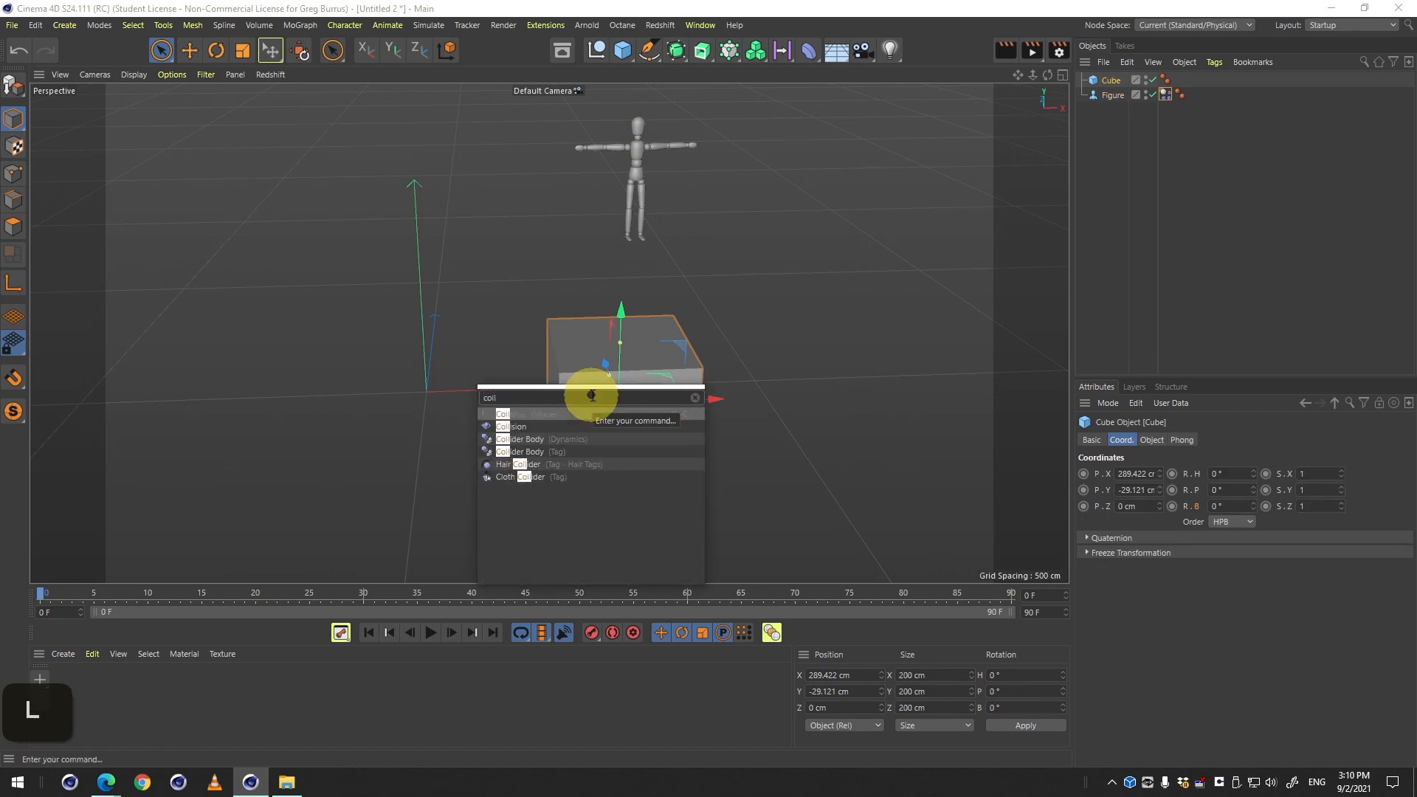
pyautogui.press('Down')
pyautogui.press('Down')
pyautogui.press('Return')
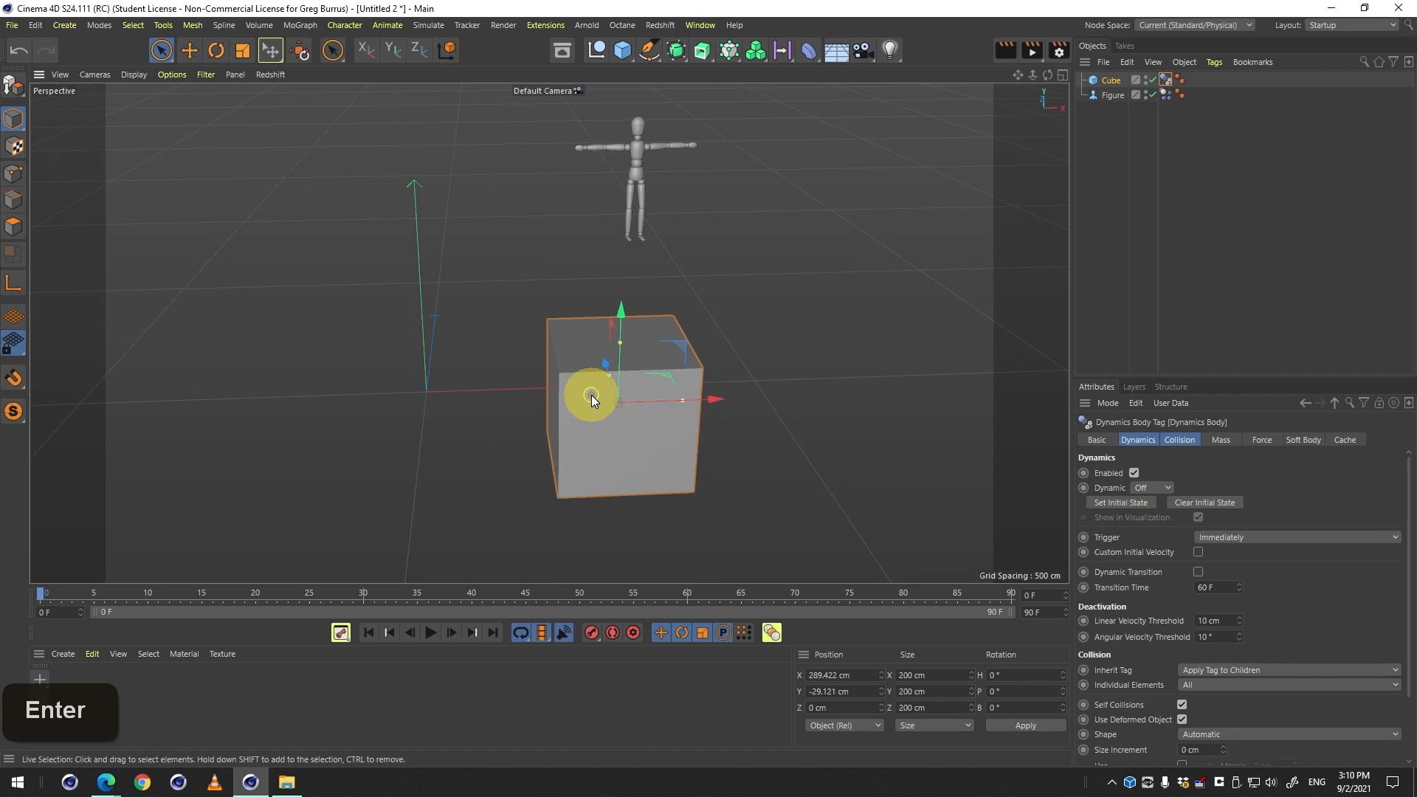
# Play the dynamics simulation of the figure dropping onto the cube, stop it and return to the first frame.
pyautogui.click(429, 635)
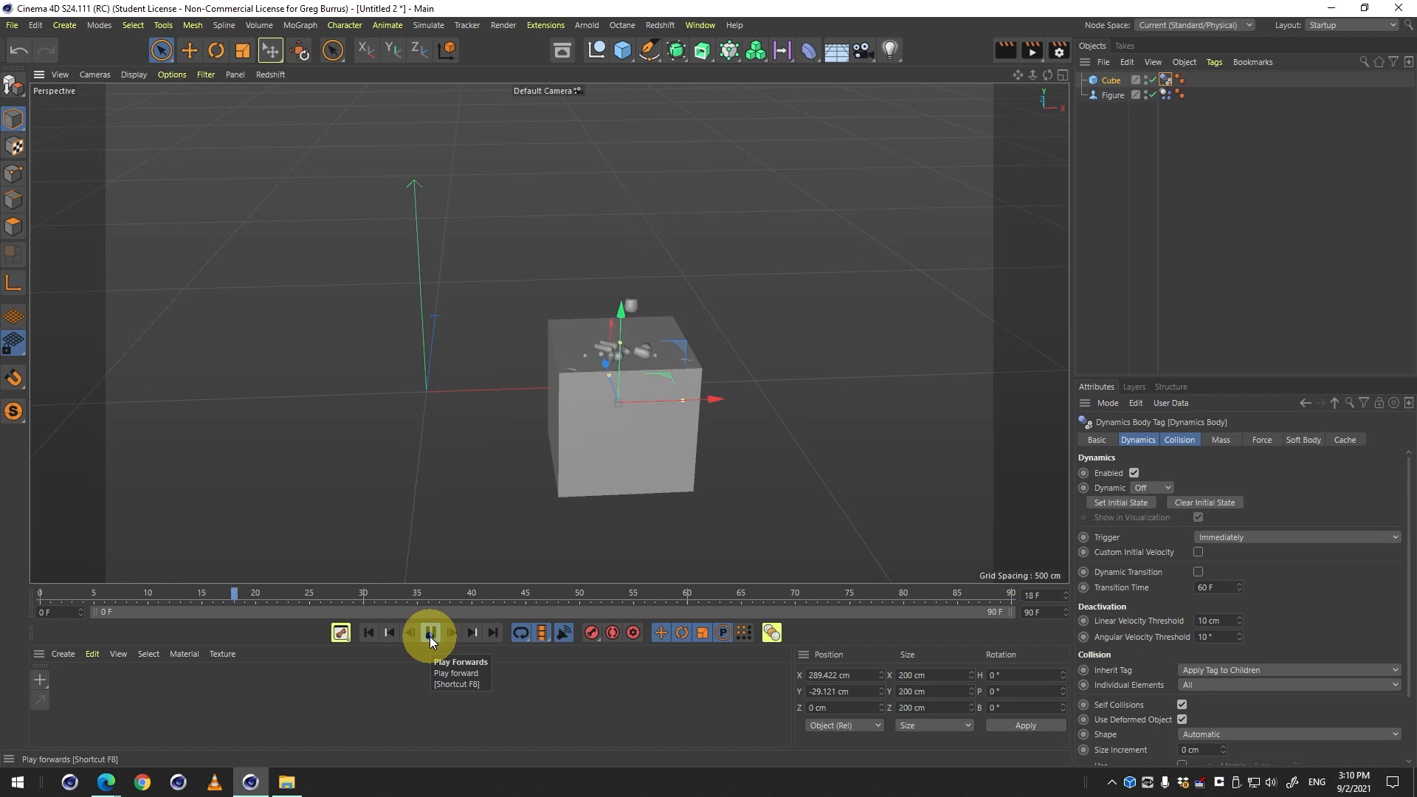
pyautogui.click(430, 633)
pyautogui.hotkey('shift', 'f')
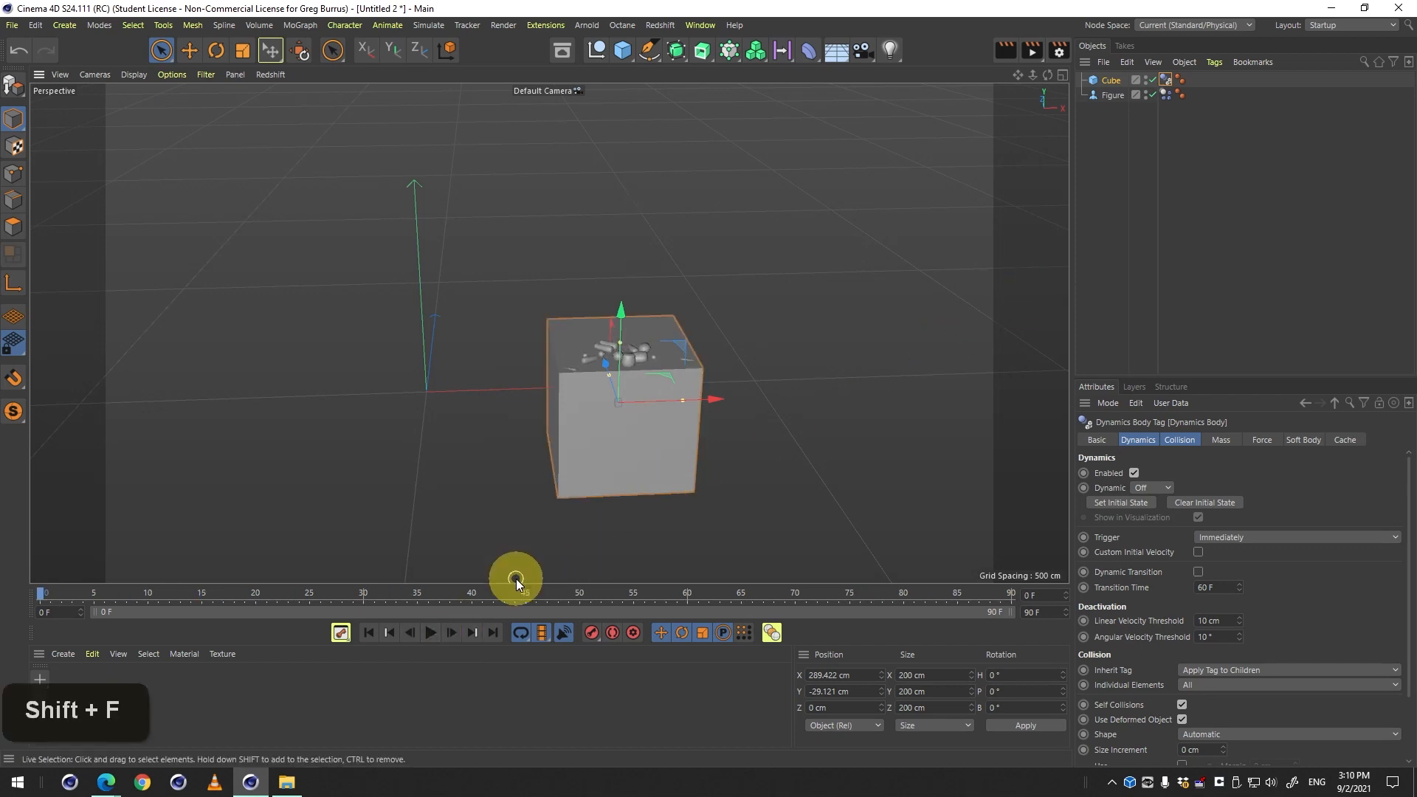
pyautogui.press('2')
pyautogui.moveTo(769, 311); pyautogui.dragTo(779, 352)
pyautogui.hotkey('shift', 'f')
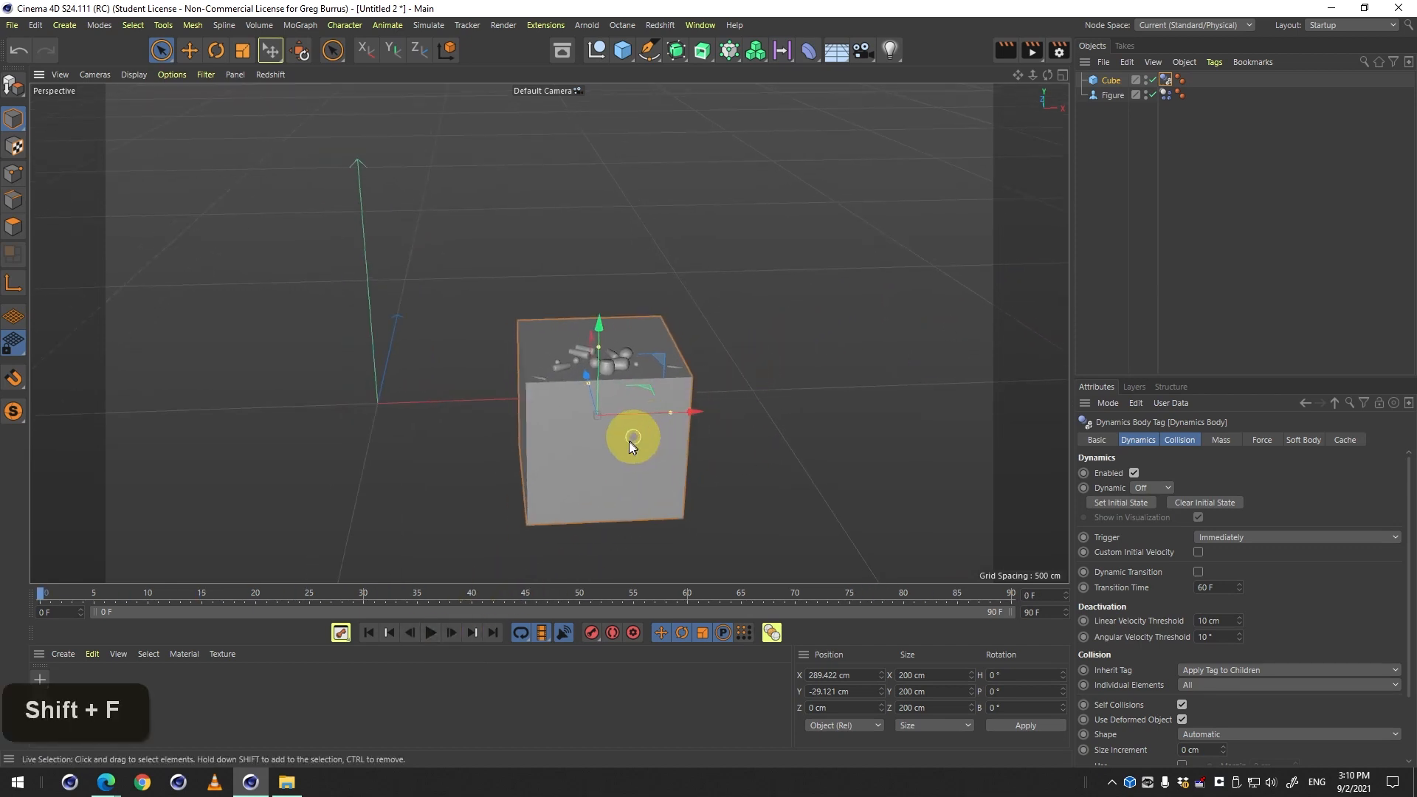
pyautogui.press('2')
# Undo the dynamics tags on the cube and figure, and redo them.
pyautogui.hotkey('ctrl', 'z')
pyautogui.hotkey('ctrl', 'z')
pyautogui.hotkey('ctrl', 'z')
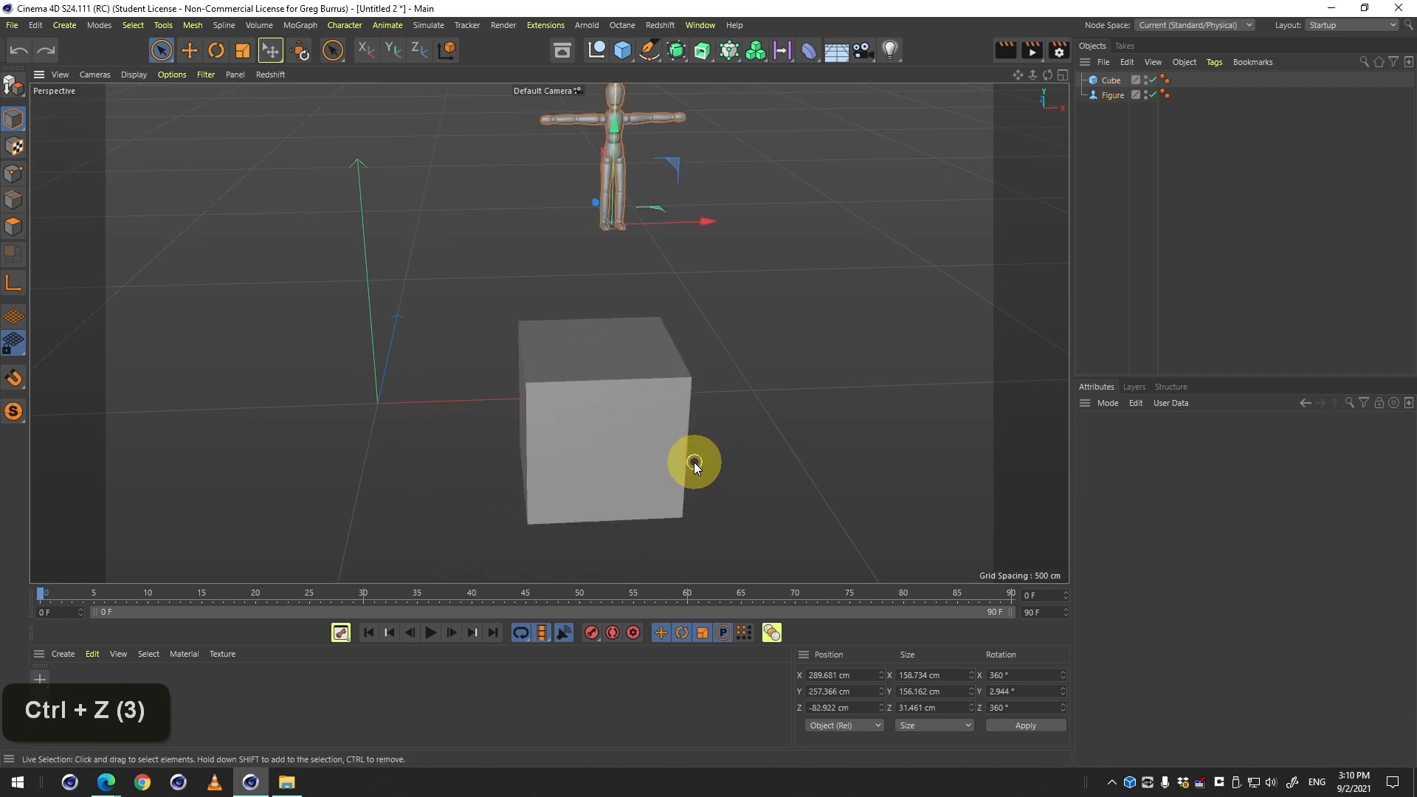
pyautogui.hotkey('ctrl', 'y')
pyautogui.hotkey('ctrl', 'y')
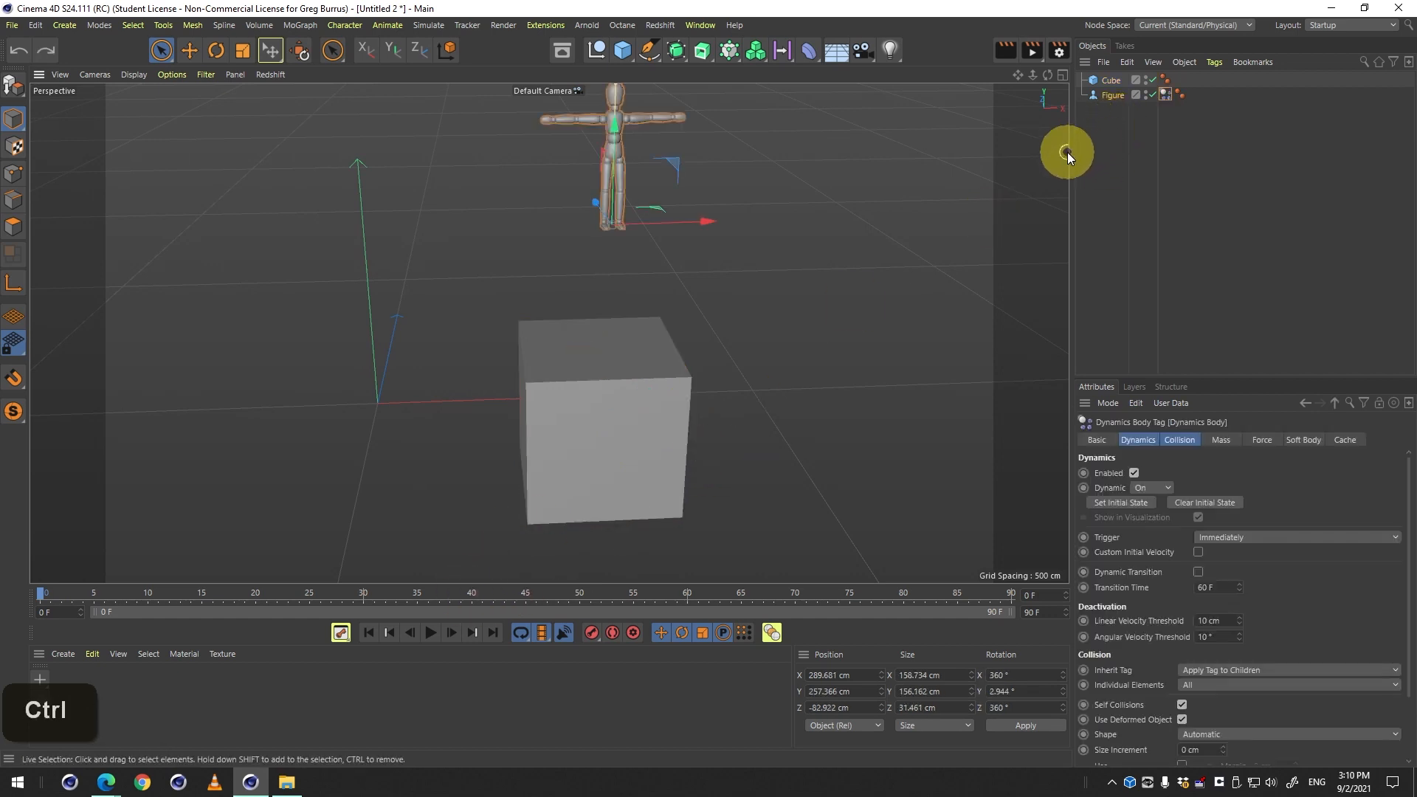
# Set Inherit Tag to Compound Collision Shape in the figure's Dynamics Body tag and replay the simulation.
pyautogui.click(1166, 93)
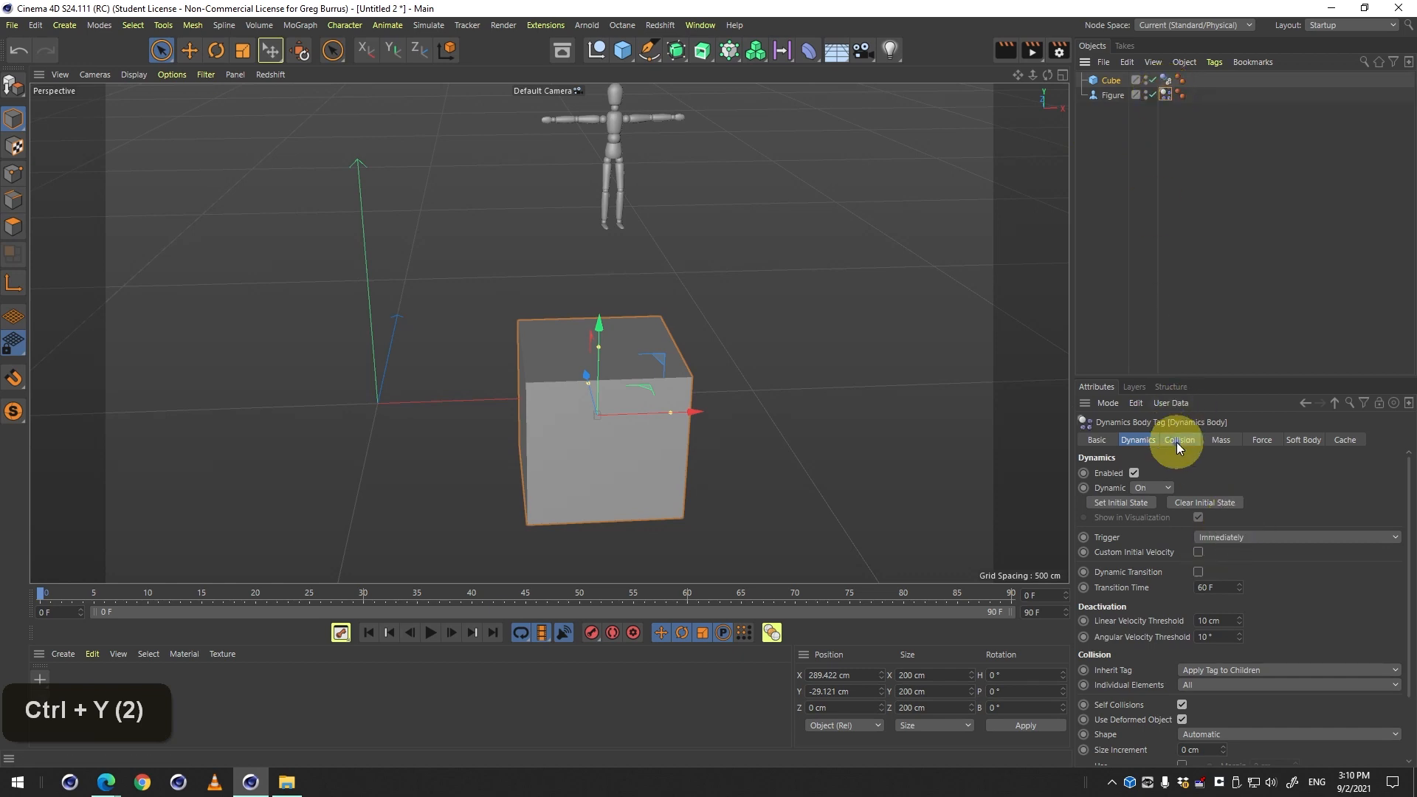
pyautogui.click(1179, 440)
pyautogui.click(1237, 475)
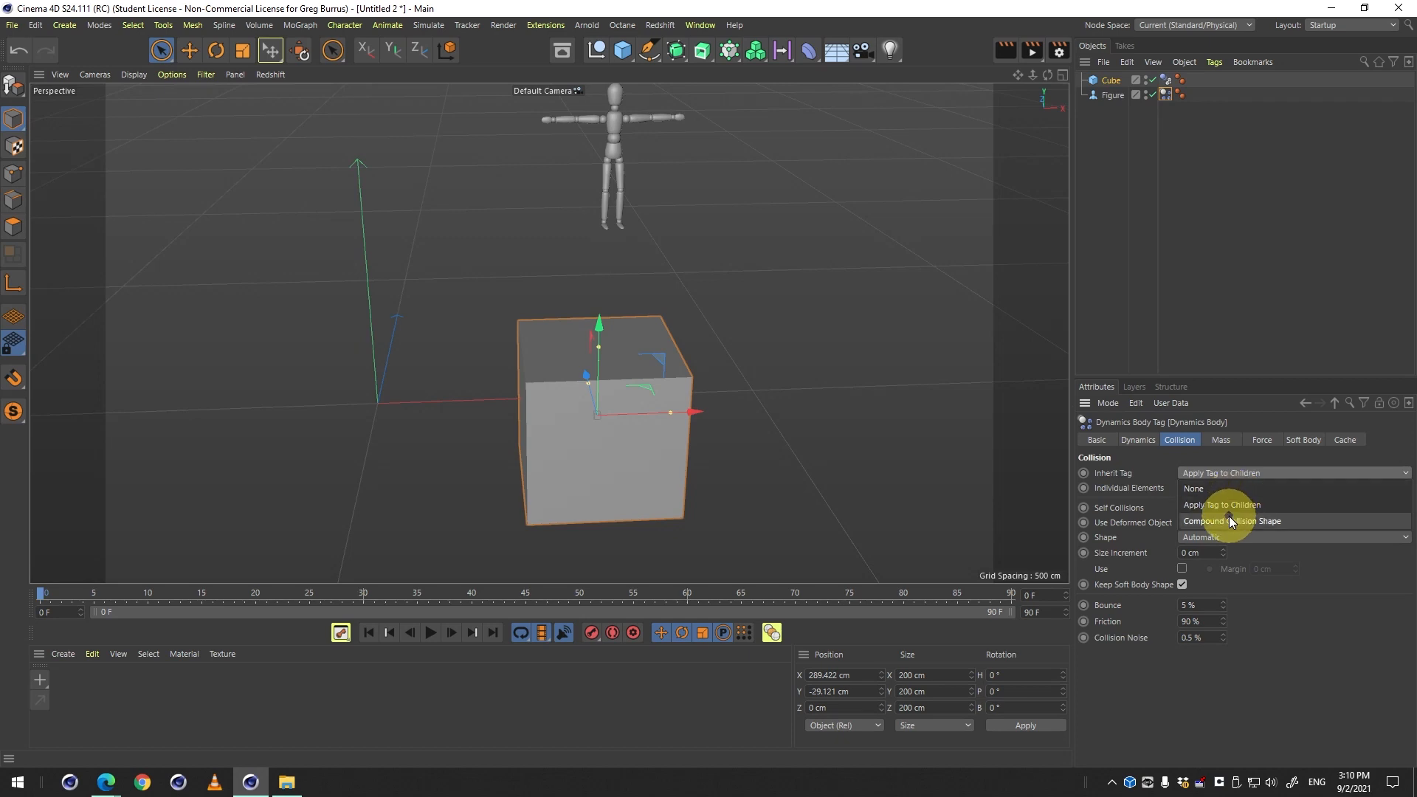
pyautogui.click(1229, 519)
pyautogui.click(430, 633)
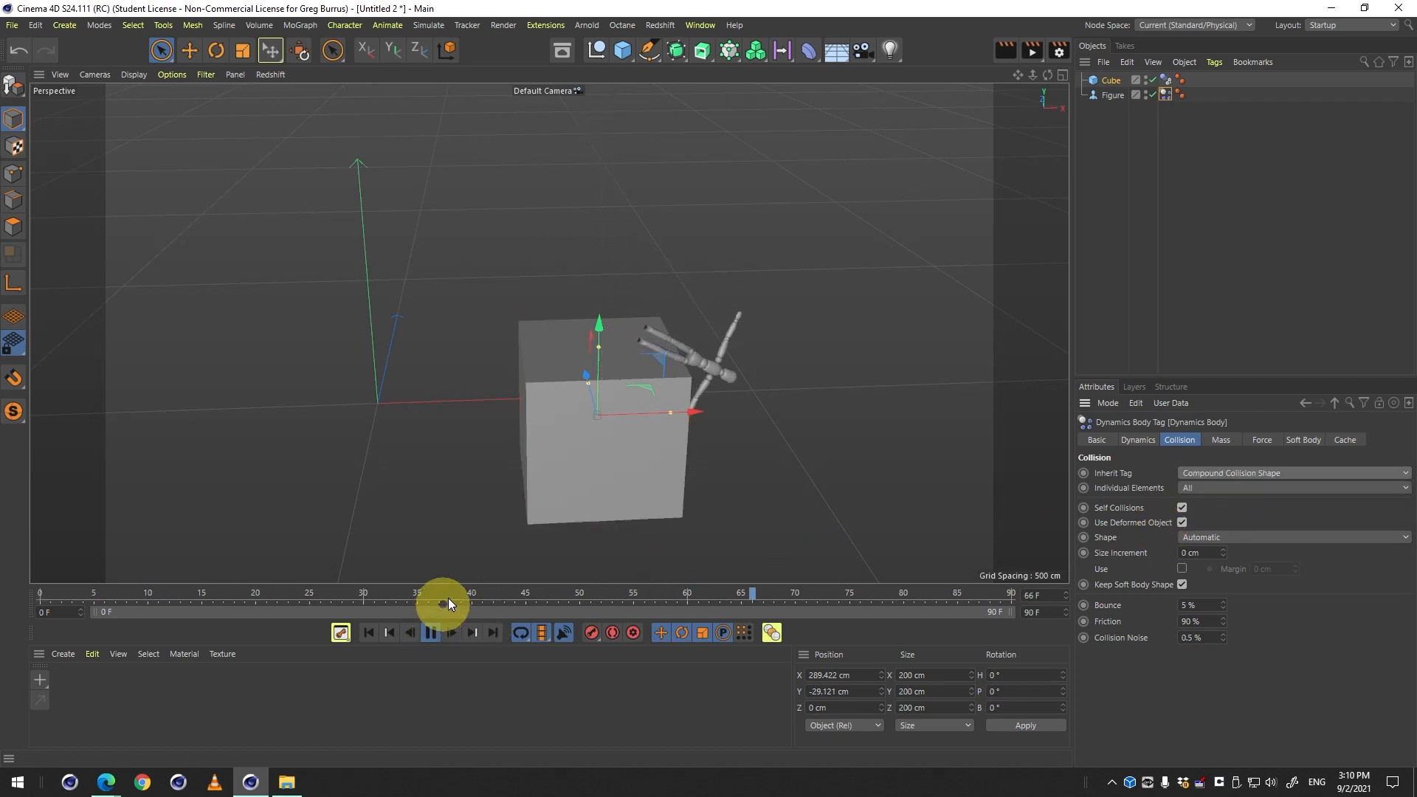
pyautogui.click(433, 632)
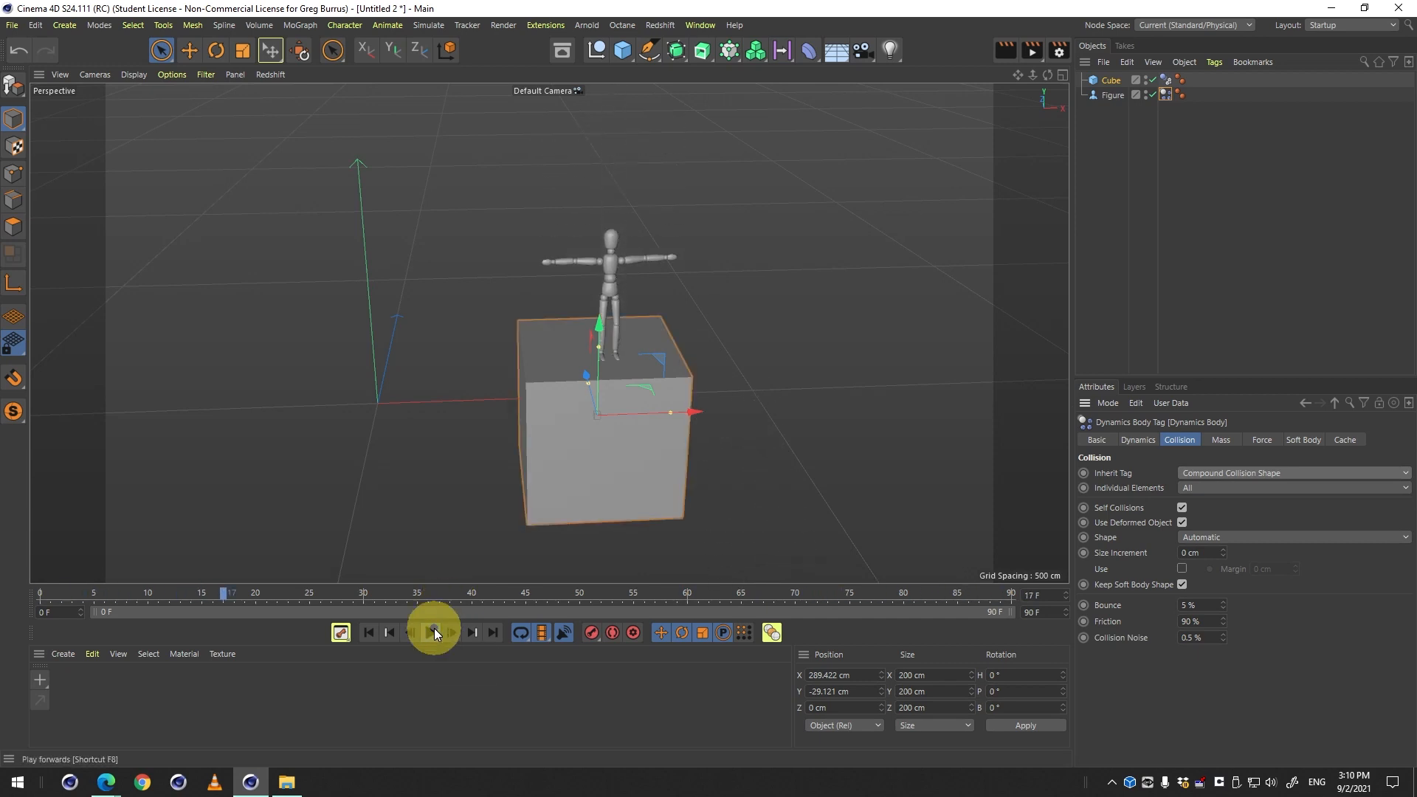
# Undo the dynamics tags and the figure's placements until it stands at the origin beside the cube again.
pyautogui.click(1131, 149)
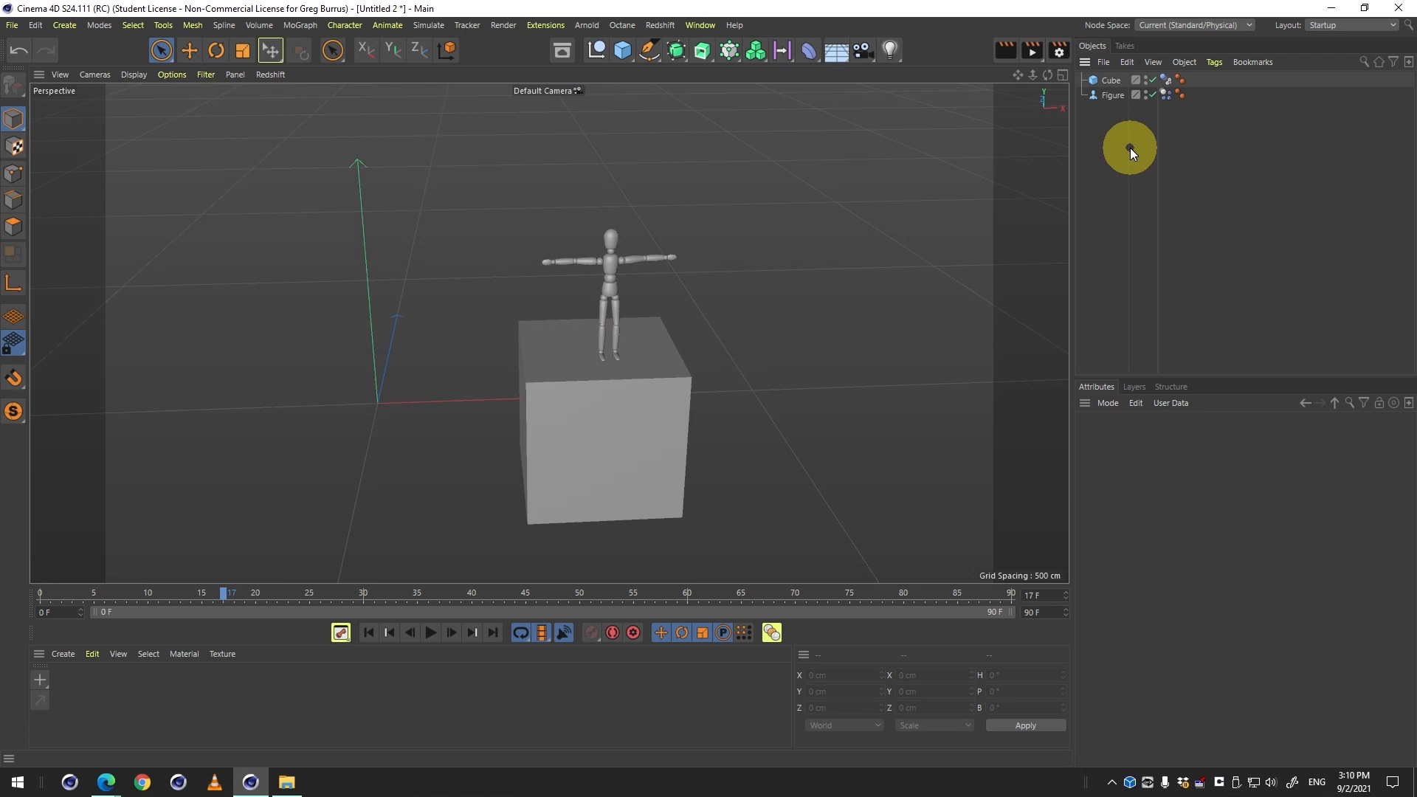
pyautogui.hotkey('ctrl', 'z')
pyautogui.hotkey('ctrl', 'z')
pyautogui.hotkey('ctrl', 'z')
pyautogui.hotkey('ctrl', 'z')
pyautogui.hotkey('ctrl', 'z')
pyautogui.hotkey('ctrl', 'z')
pyautogui.hotkey('ctrl', 'z')
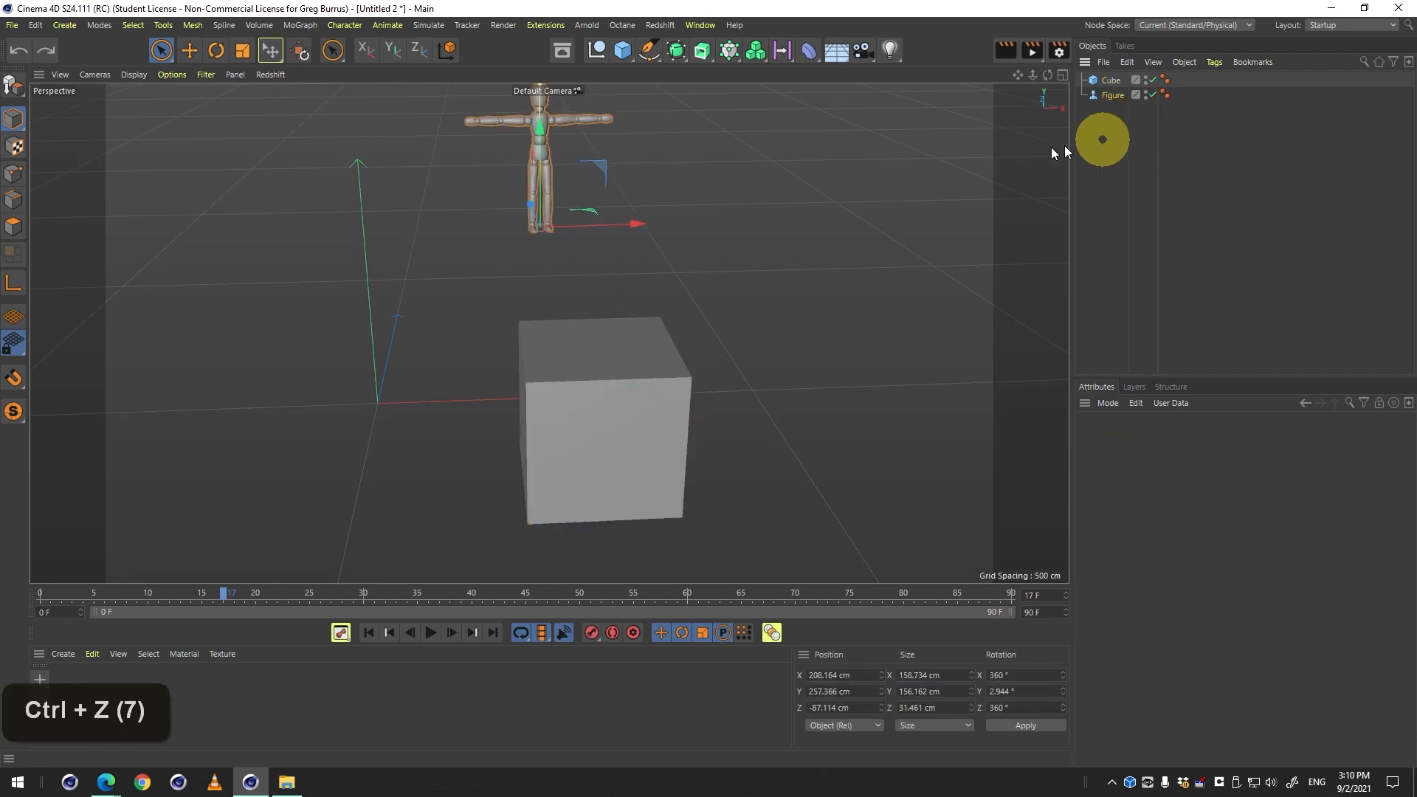
pyautogui.hotkey('ctrl', 'z')
pyautogui.hotkey('ctrl', 'z')
pyautogui.hotkey('ctrl', 'z')
pyautogui.hotkey('ctrl', 'z')
pyautogui.hotkey('ctrl', 'z')
pyautogui.hotkey('ctrl', 'z')
pyautogui.hotkey('ctrl', 'z')
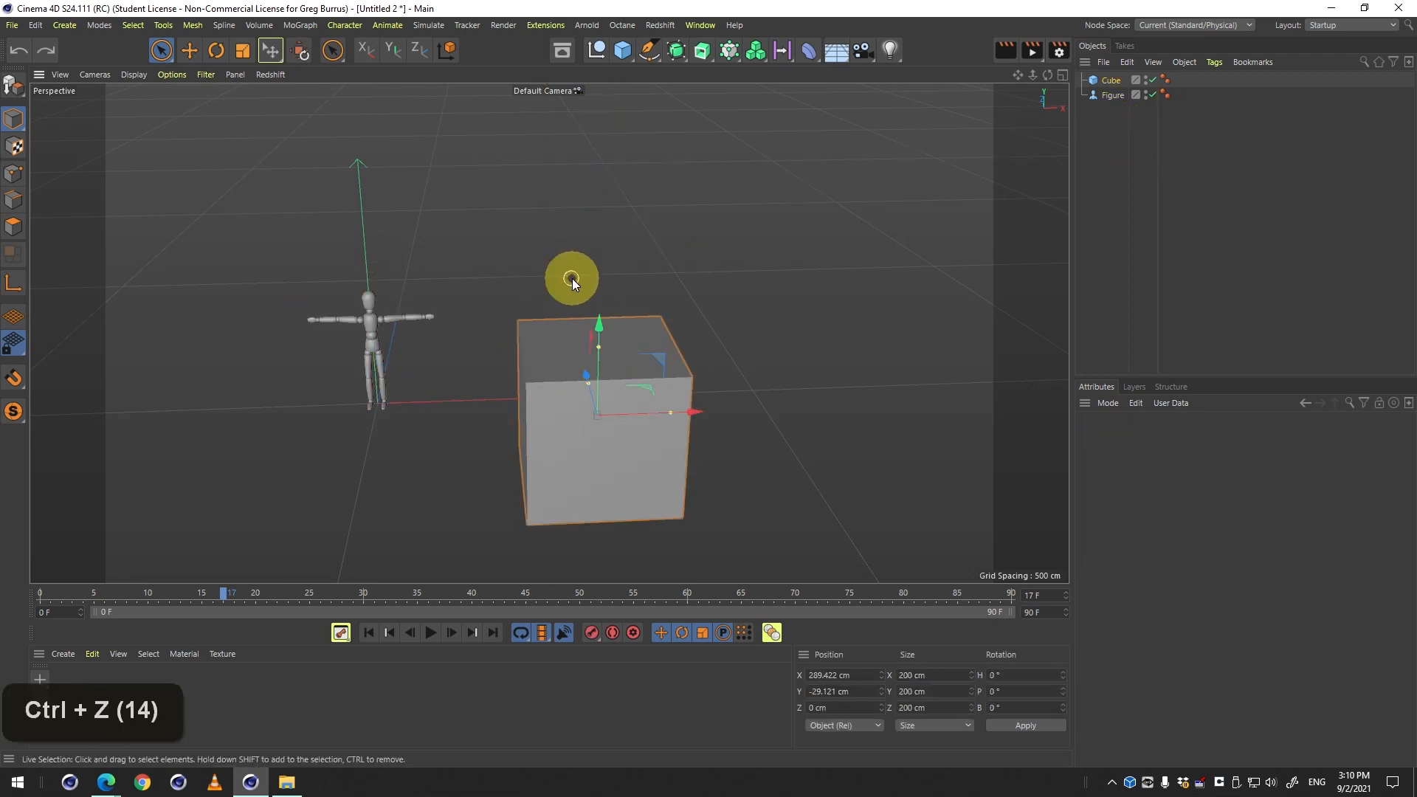
# Undo further until the cube is removed and the figure's vertical stretching is reverted.
pyautogui.hotkey('ctrl', 'z')
pyautogui.hotkey('ctrl', 'z')
pyautogui.hotkey('ctrl', 'z')
pyautogui.hotkey('ctrl', 'z')
pyautogui.hotkey('ctrl', 'z')
pyautogui.hotkey('ctrl', 'z')
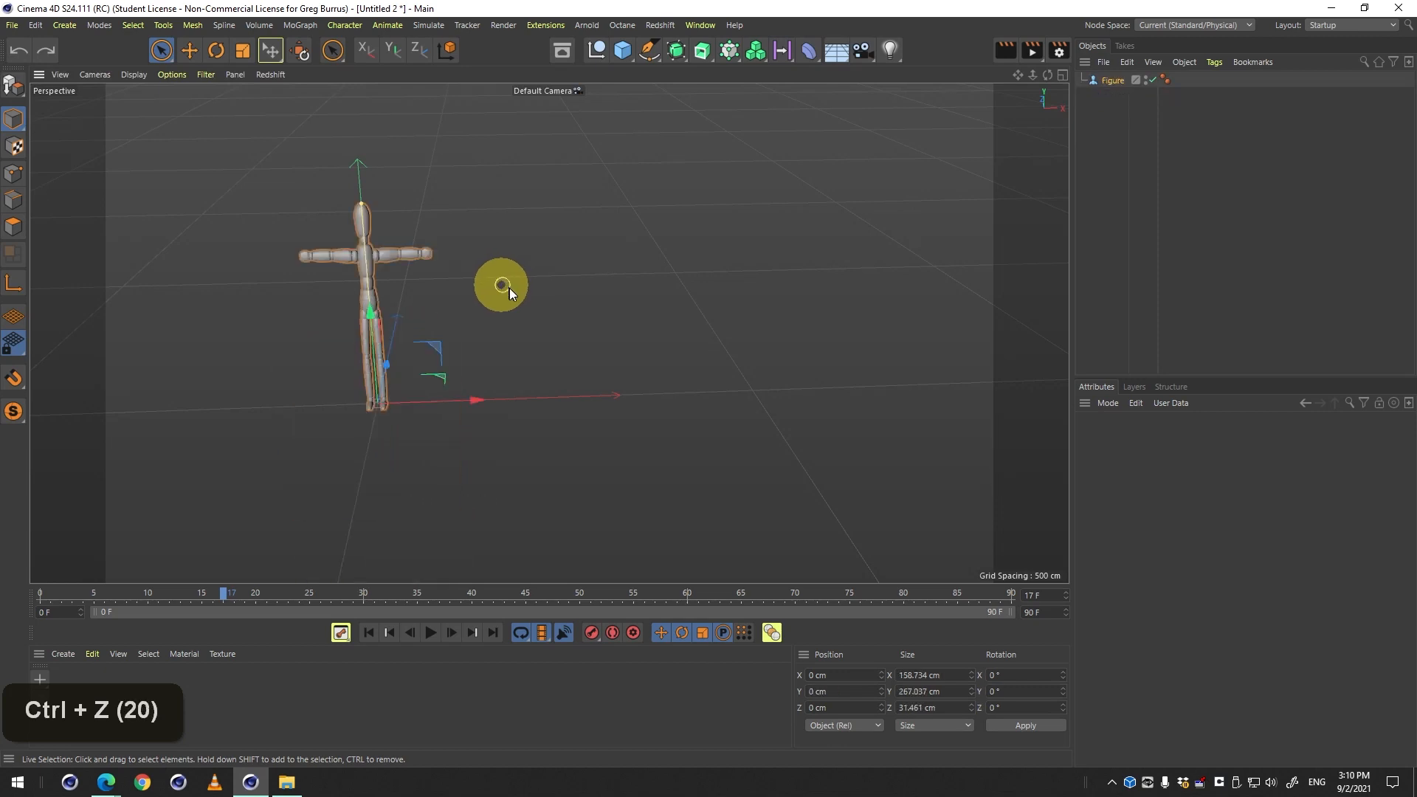
pyautogui.moveTo(510, 288); pyautogui.dragTo(828, 351)
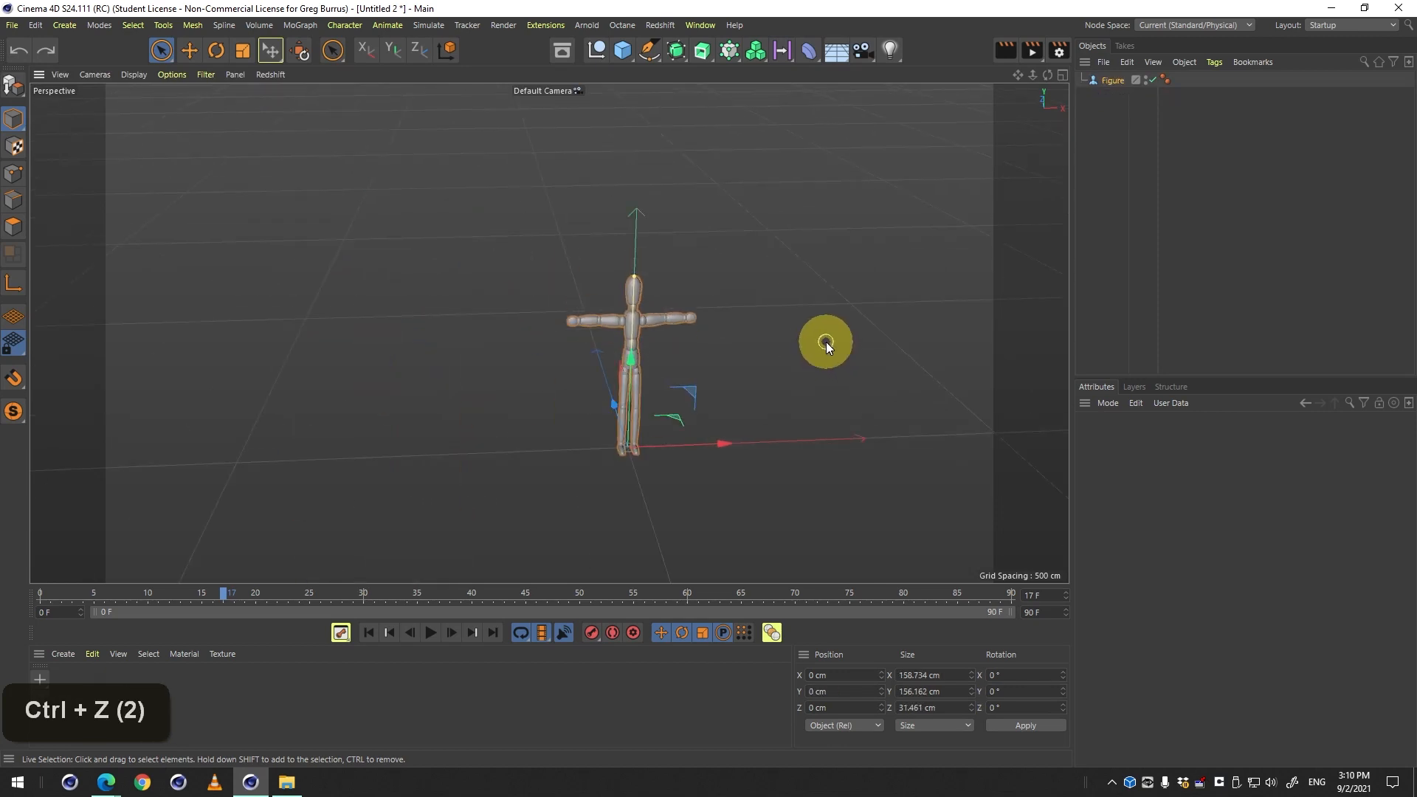
pyautogui.hotkey('ctrl', 'z')
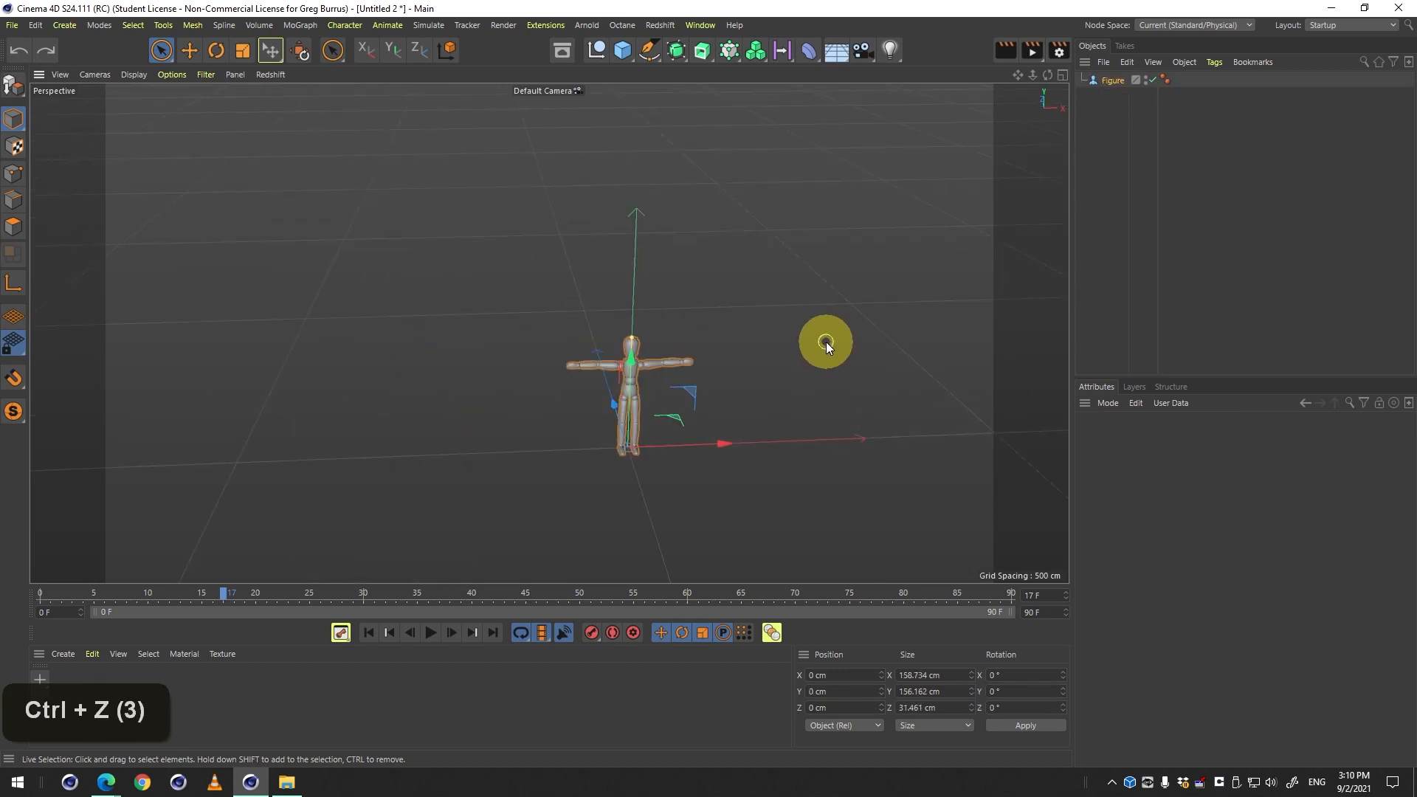
# Practise panning, zooming and orbiting the perspective view around the figure.
pyautogui.press('1')
pyautogui.moveTo(825, 345); pyautogui.dragTo(624, 307)
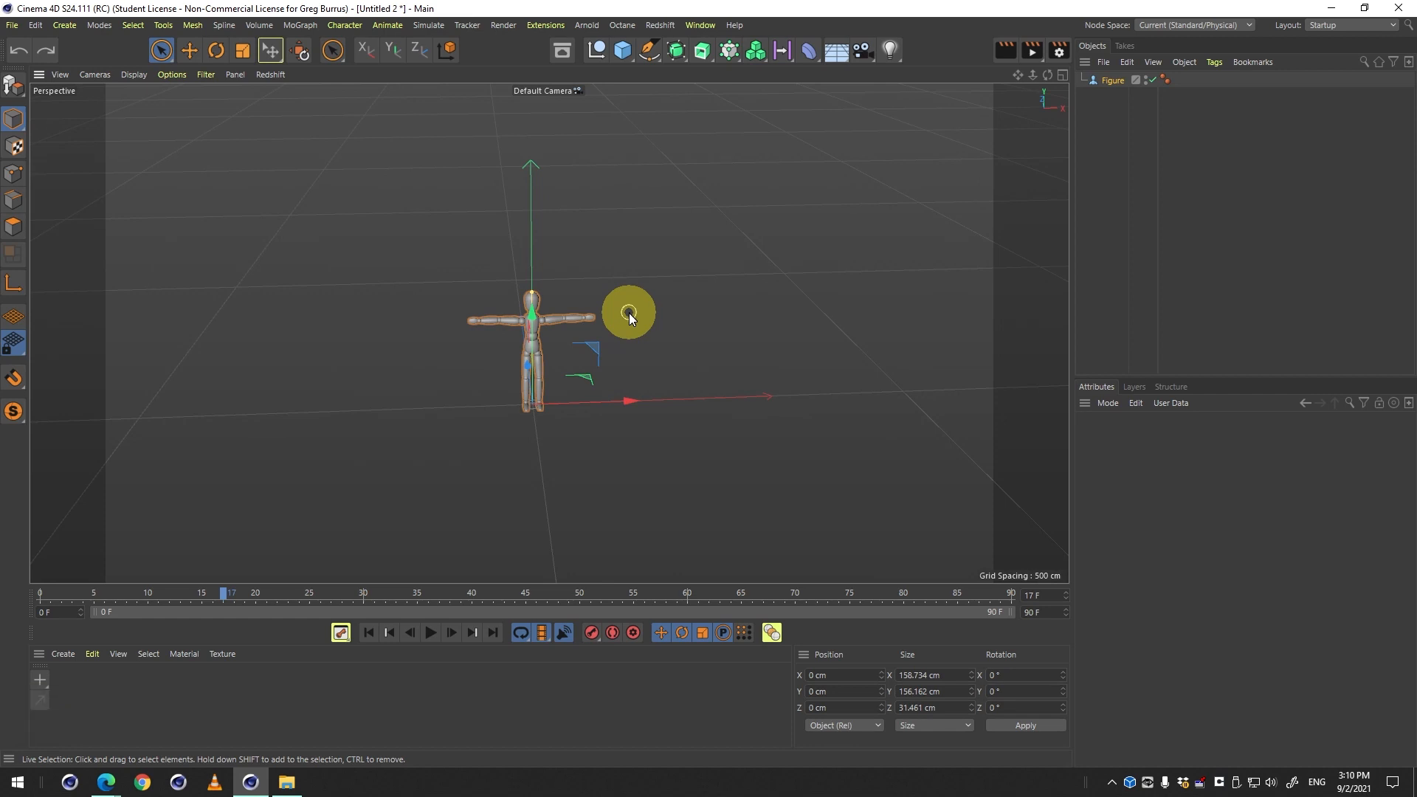
pyautogui.press('2')
pyautogui.moveTo(632, 313); pyautogui.dragTo(685, 347)
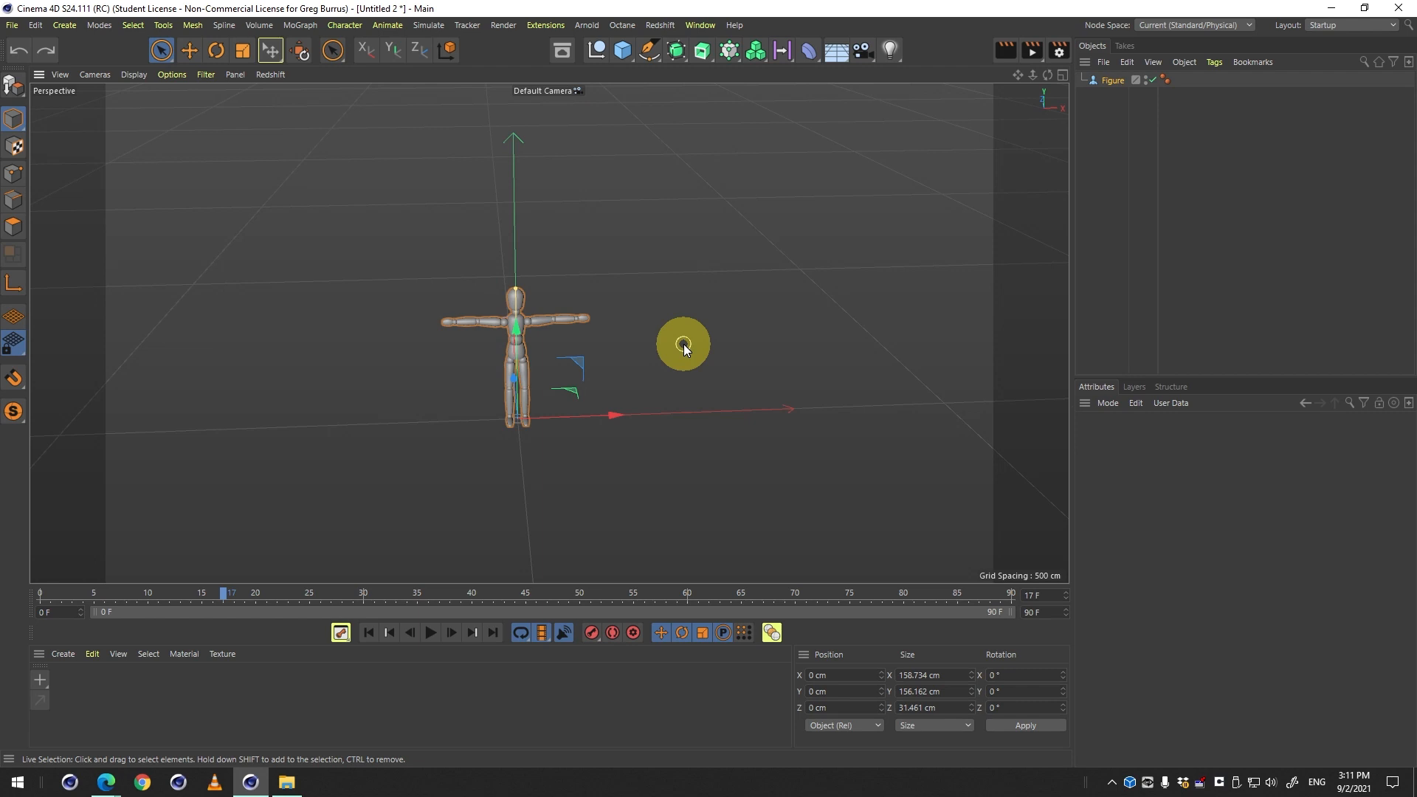
pyautogui.press('2')
pyautogui.moveTo(520, 284); pyautogui.dragTo(683, 303)
pyautogui.press('1')
pyautogui.moveTo(612, 343); pyautogui.dragTo(605, 270)
pyautogui.press('3')
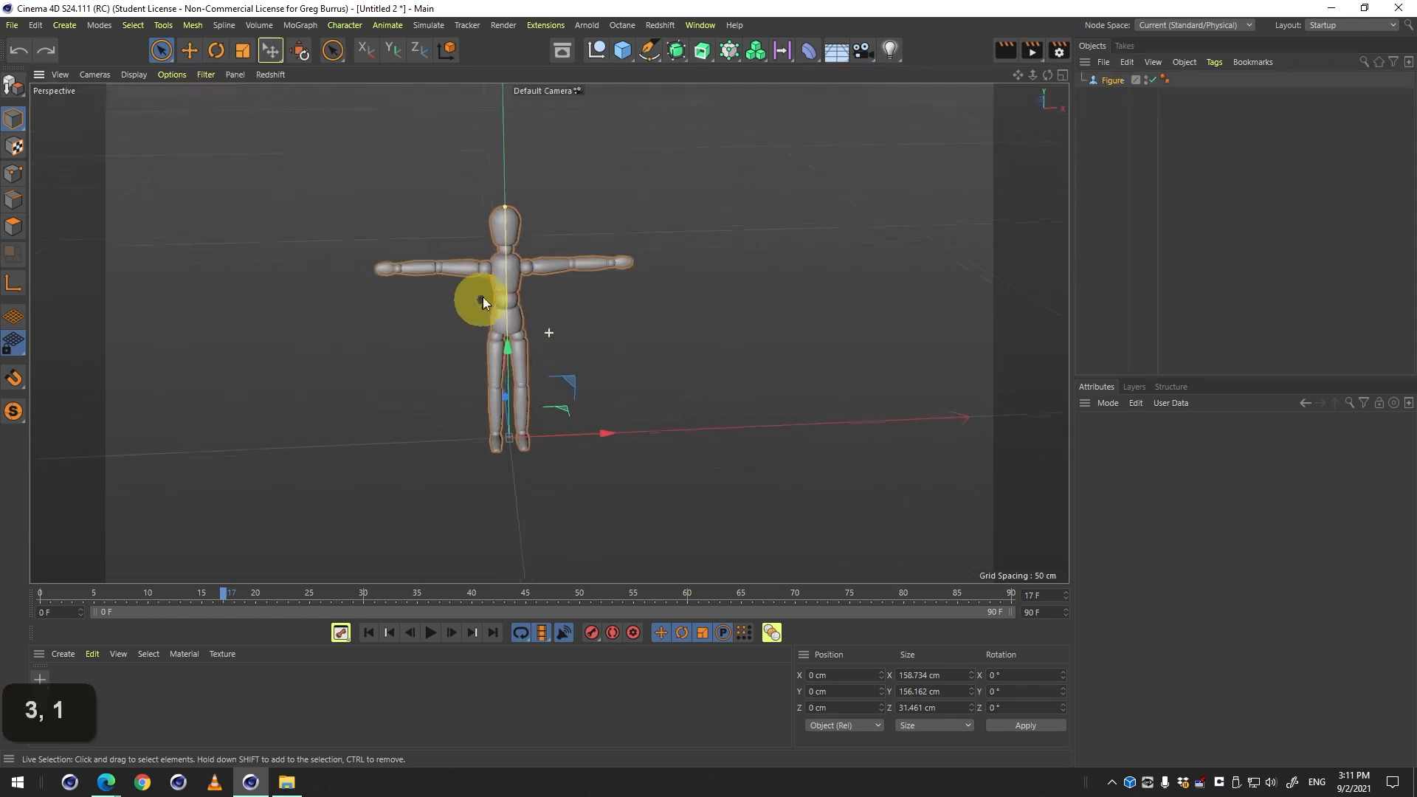
pyautogui.moveTo(483, 296); pyautogui.dragTo(596, 295)
pyautogui.press('3')
pyautogui.click(493, 313)
pyautogui.press('3')
pyautogui.moveTo(727, 364); pyautogui.dragTo(956, 271)
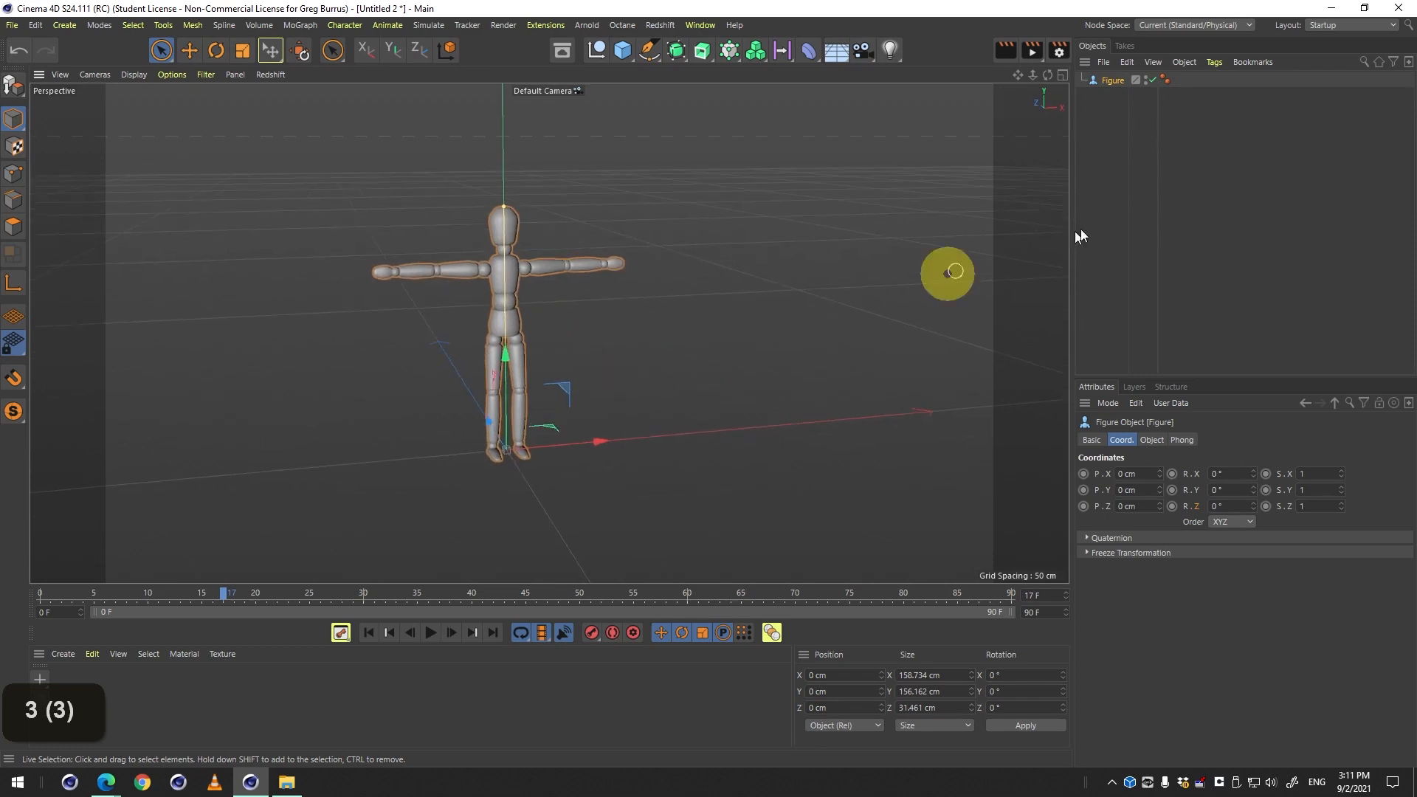
# Delete the figure and close the Untitled 2 project without saving the changes.
pyautogui.click(1114, 79)
pyautogui.press('Delete')
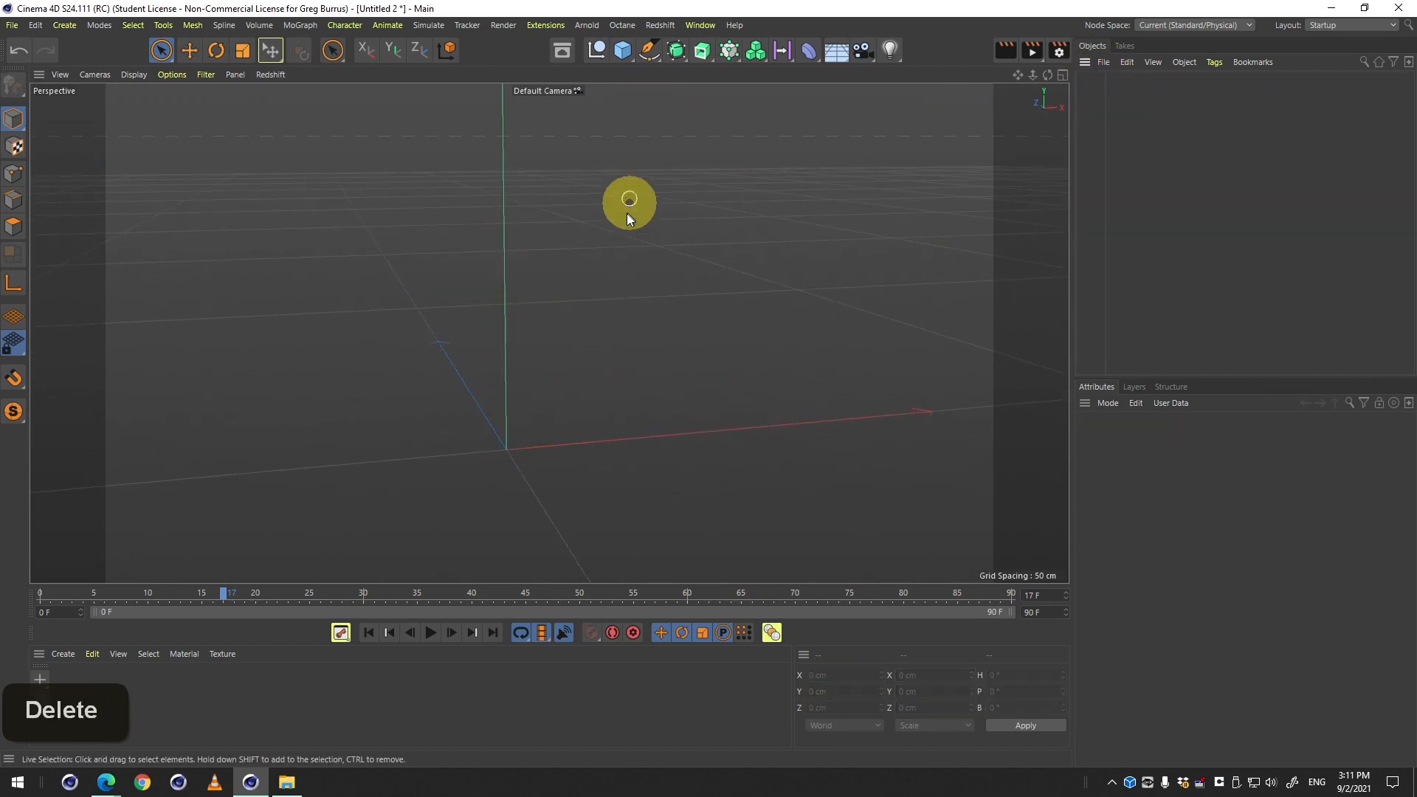
pyautogui.hotkey('ctrl', 'w')
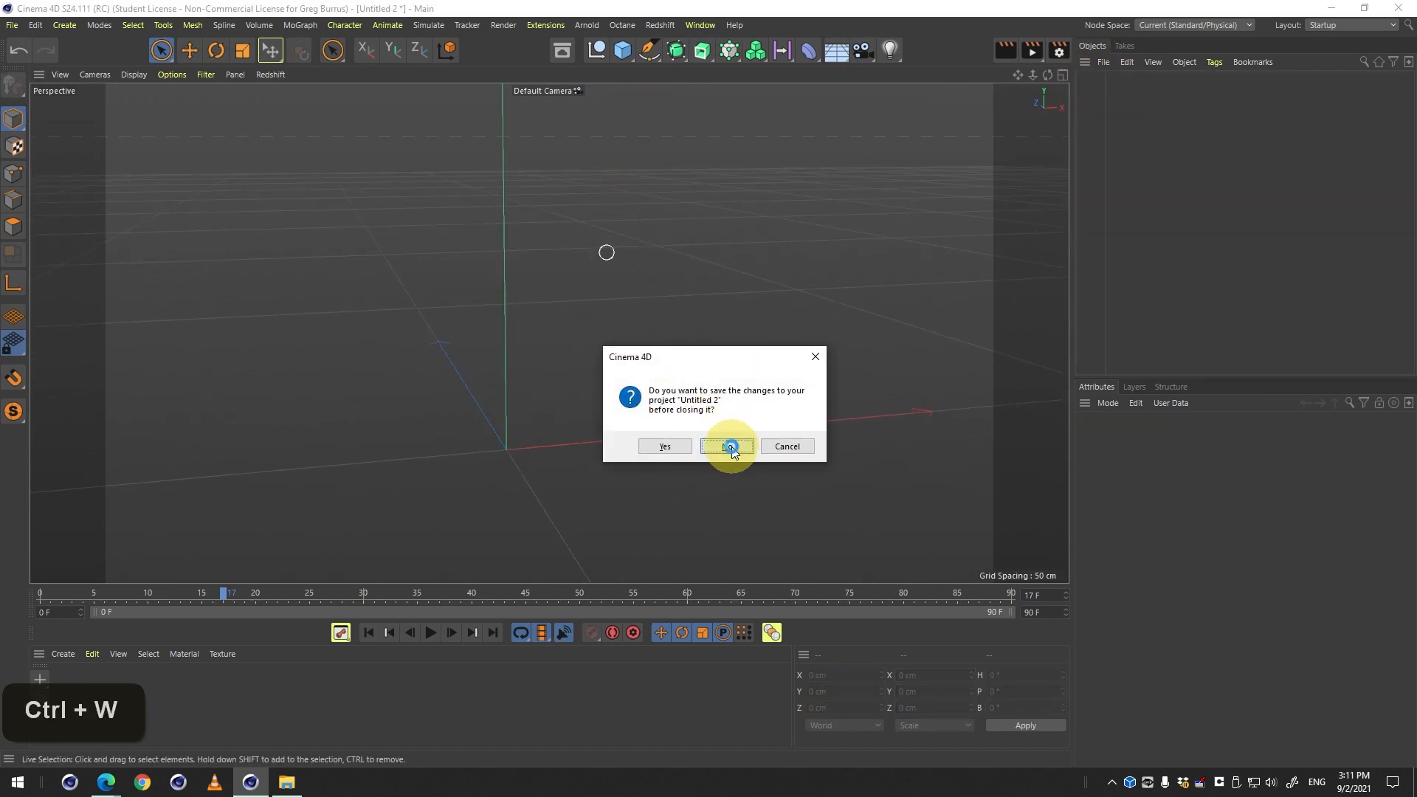
pyautogui.click(726, 445)
# Create a new project and add a Figure primitive at the origin.
pyautogui.click(14, 26)
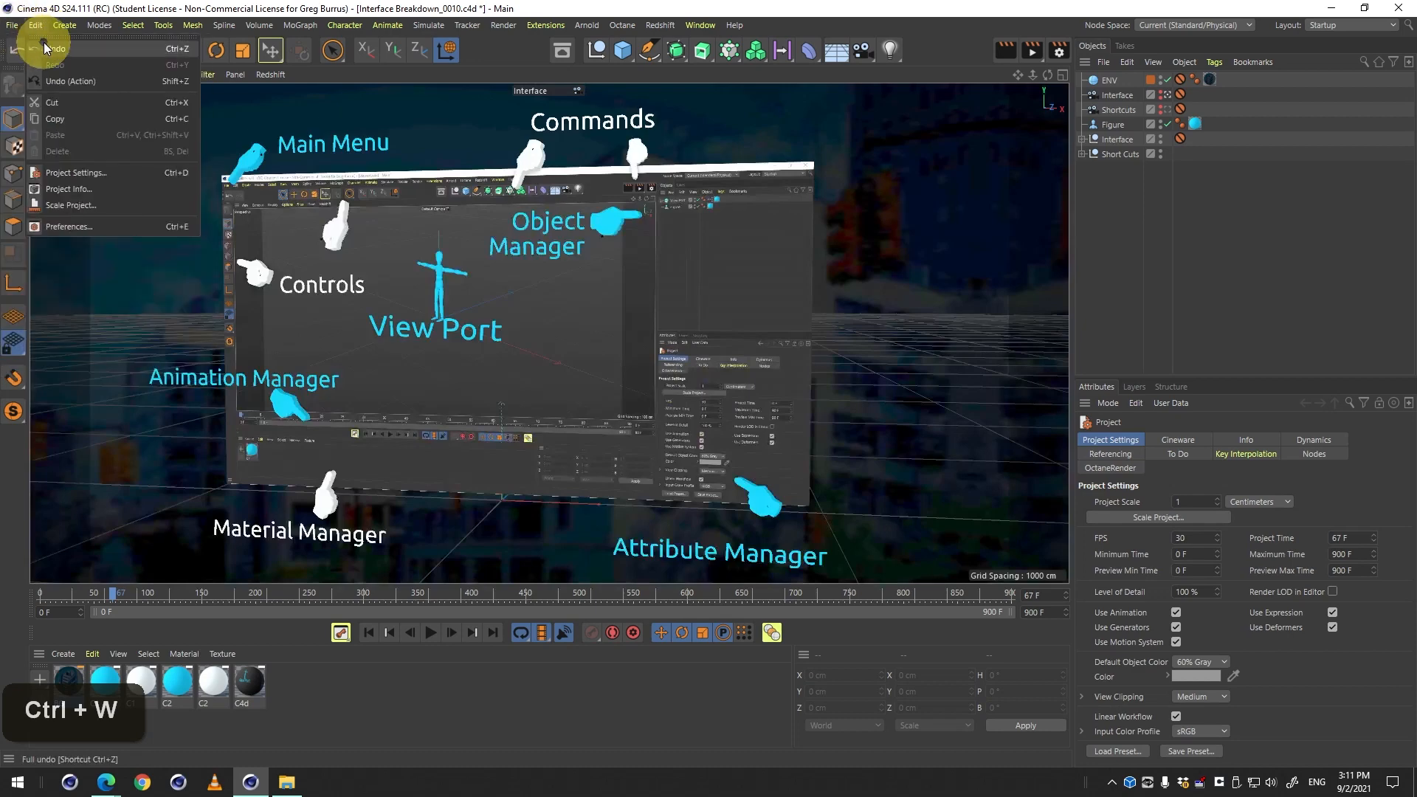
pyautogui.click(33, 47)
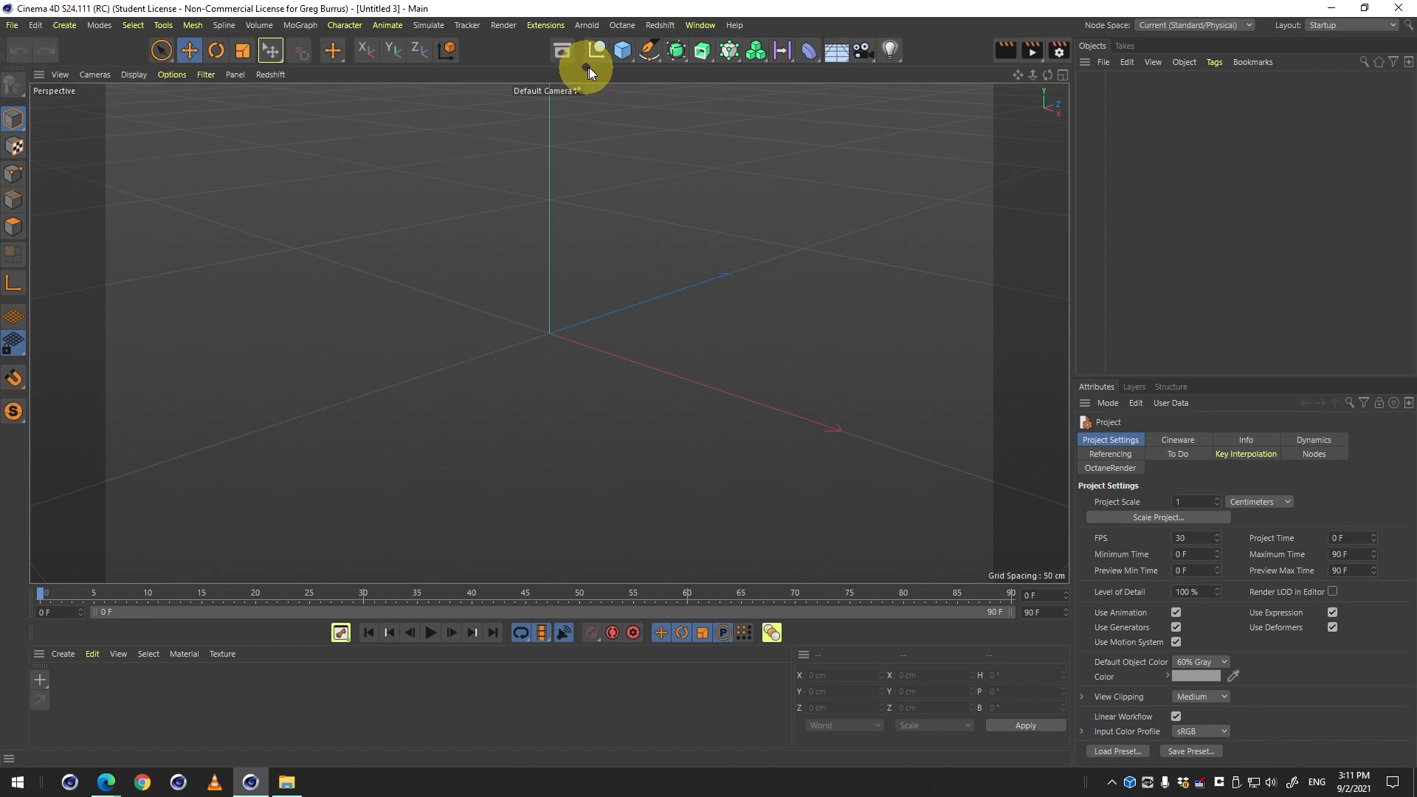
pyautogui.click(622, 50)
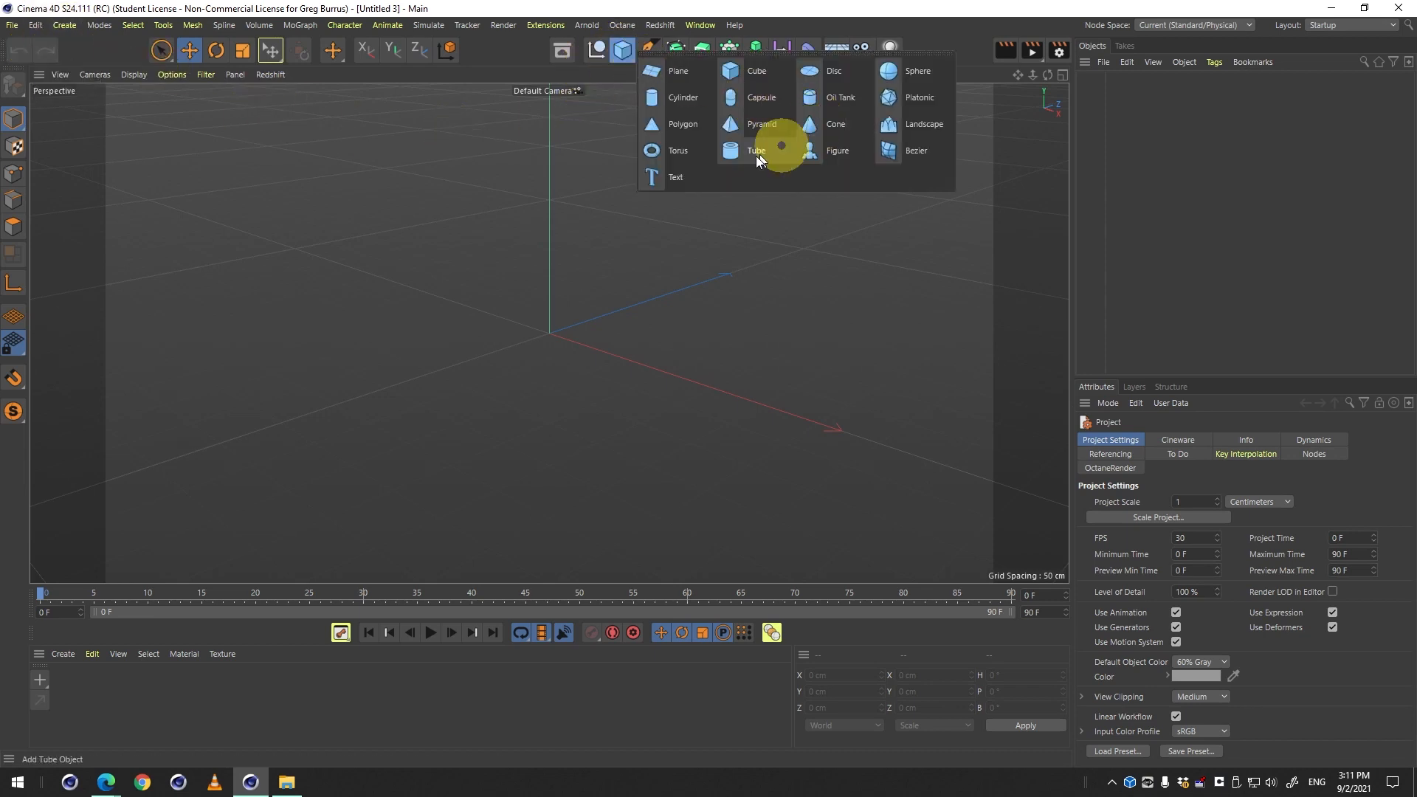
pyautogui.click(839, 154)
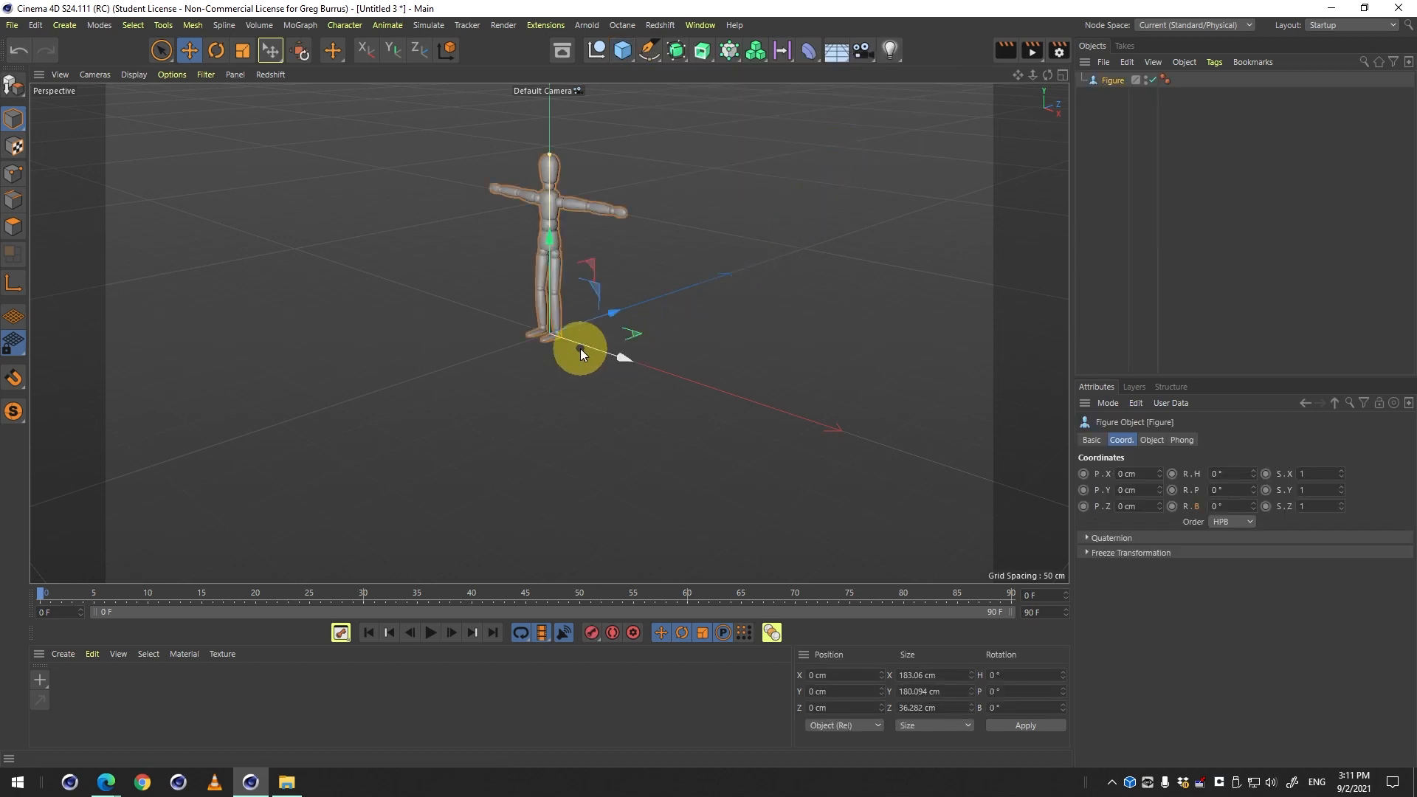
pyautogui.moveTo(440, 386); pyautogui.dragTo(609, 375)
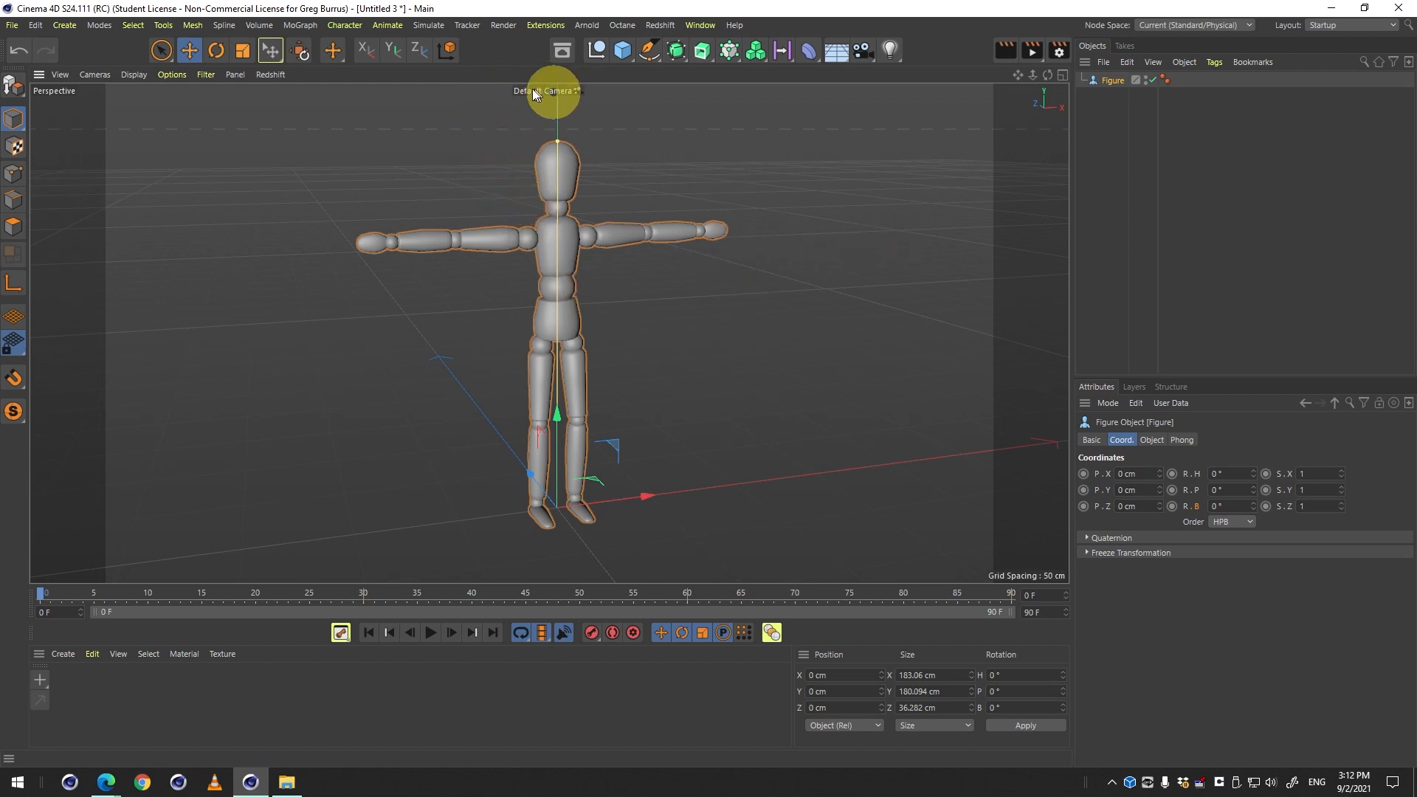
# Toggle the coordinate system between object and world, leaving it set to world.
pyautogui.click(450, 51)
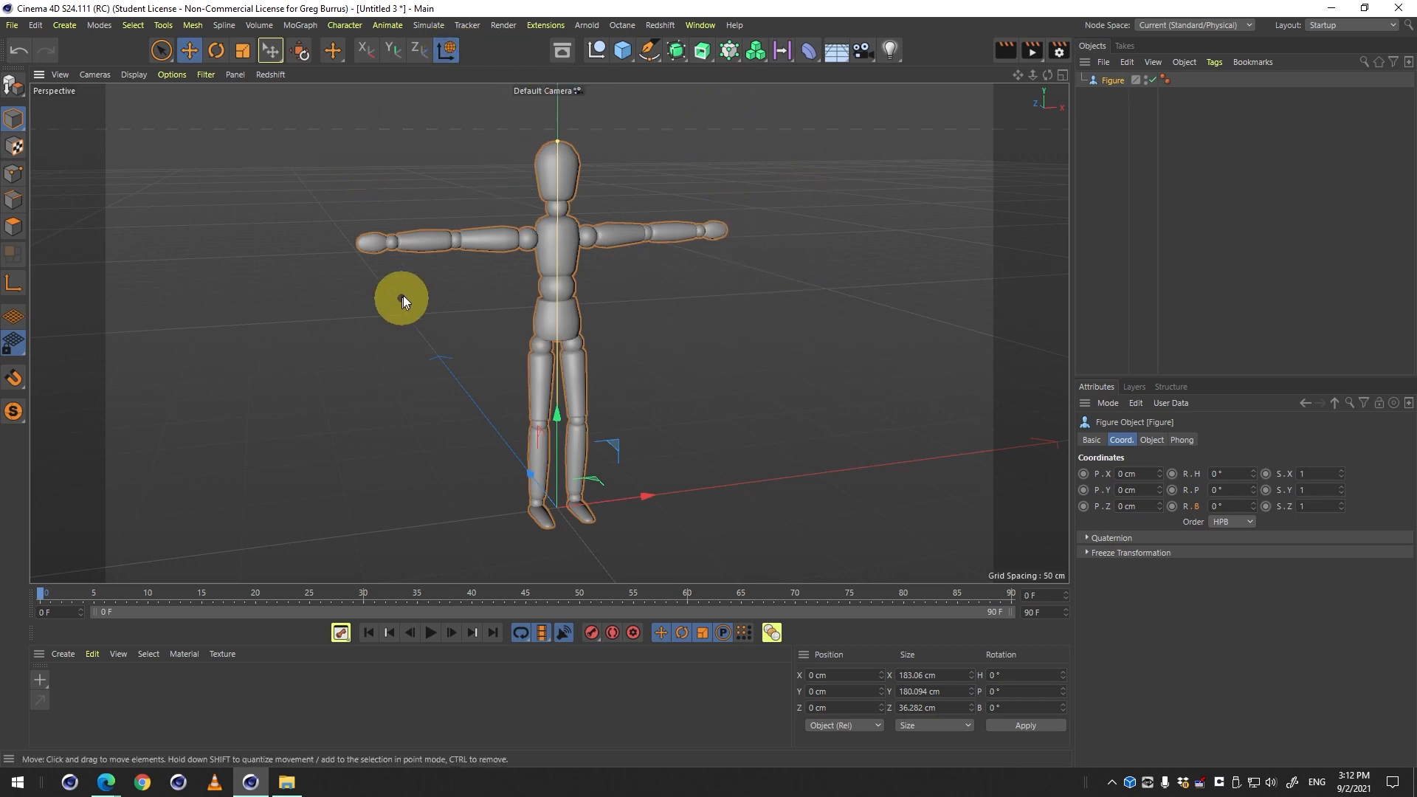
pyautogui.click(443, 51)
pyautogui.click(442, 51)
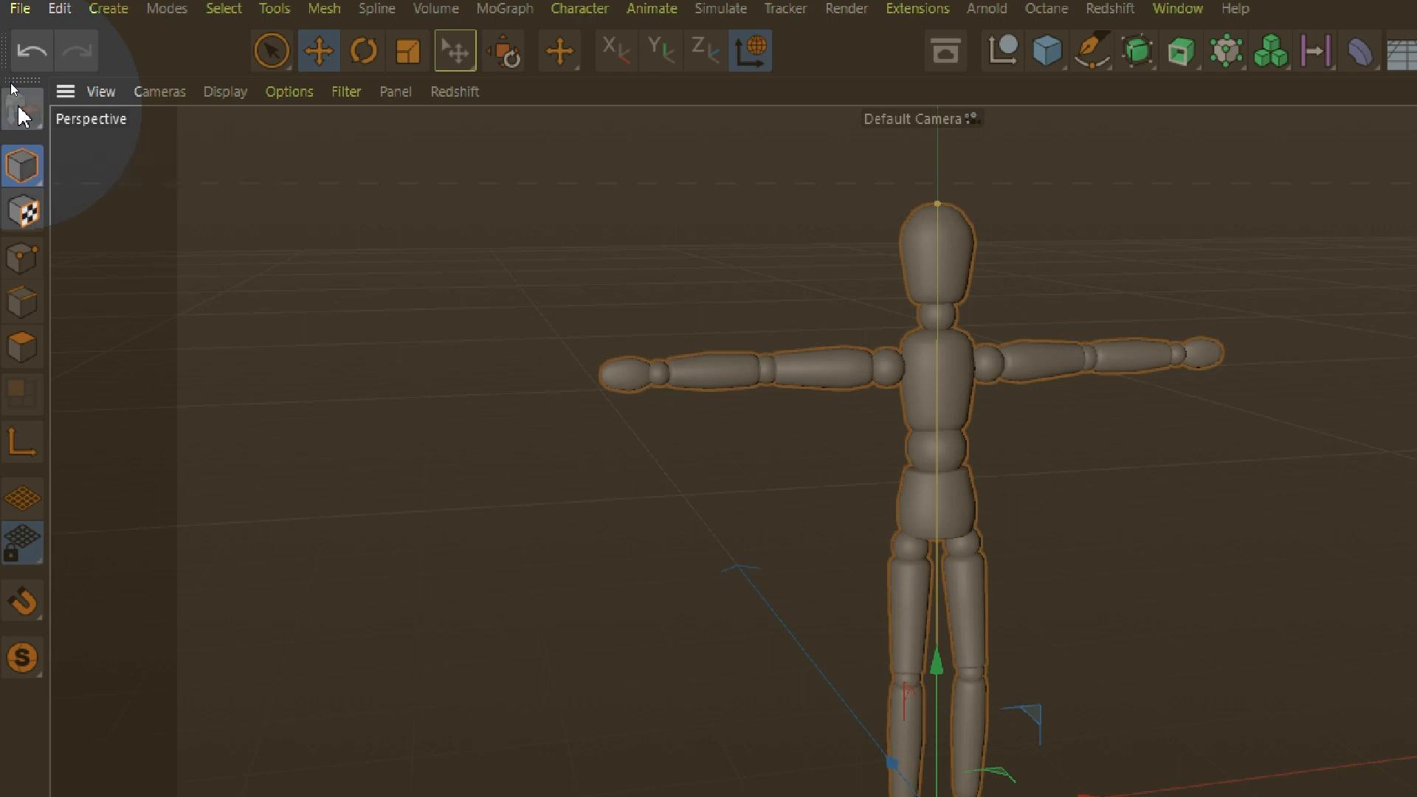
# Make the figure editable and expand its hierarchy through the pelvis, both thighs and shins, and the upper body.
pyautogui.click(21, 110)
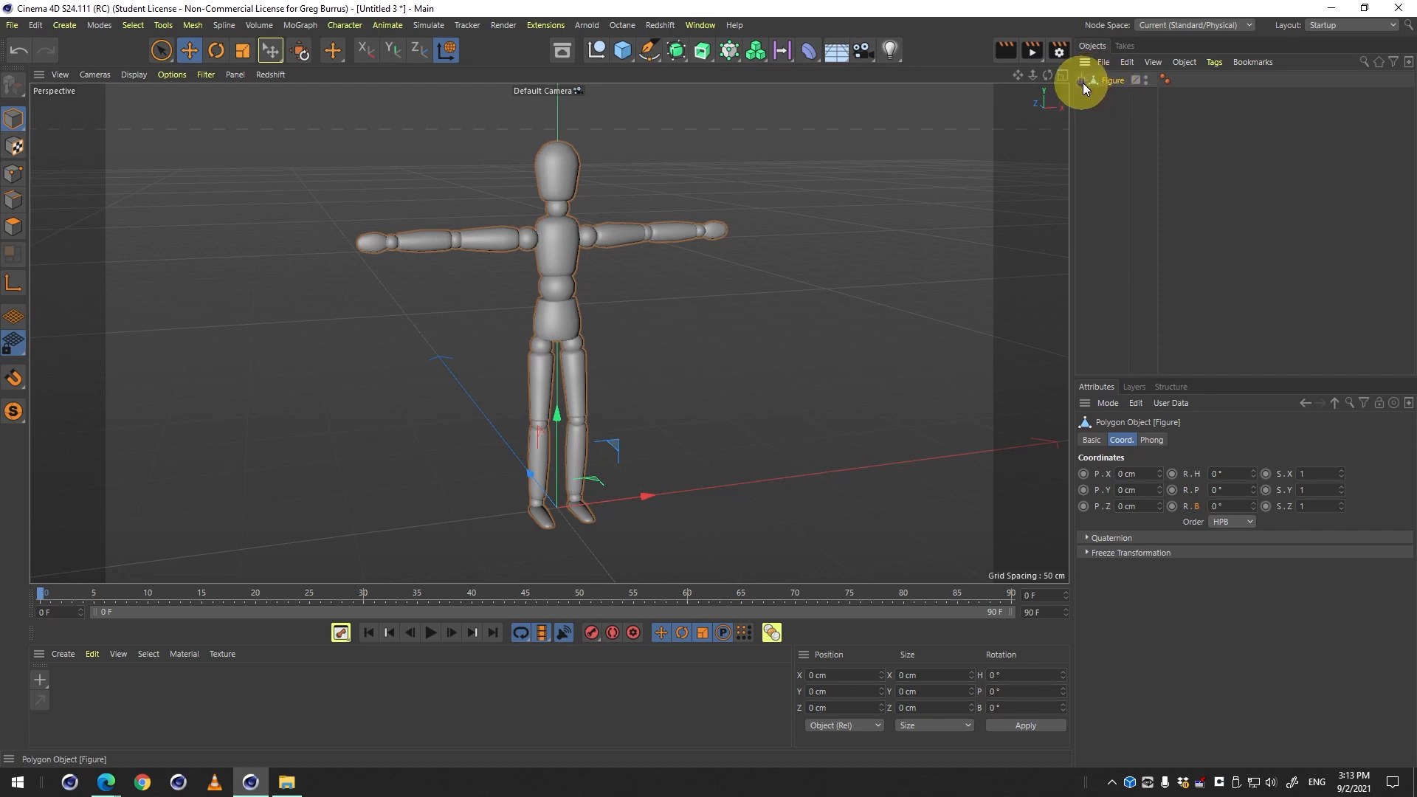
pyautogui.hotkey('ctrl', 'alt', 's')
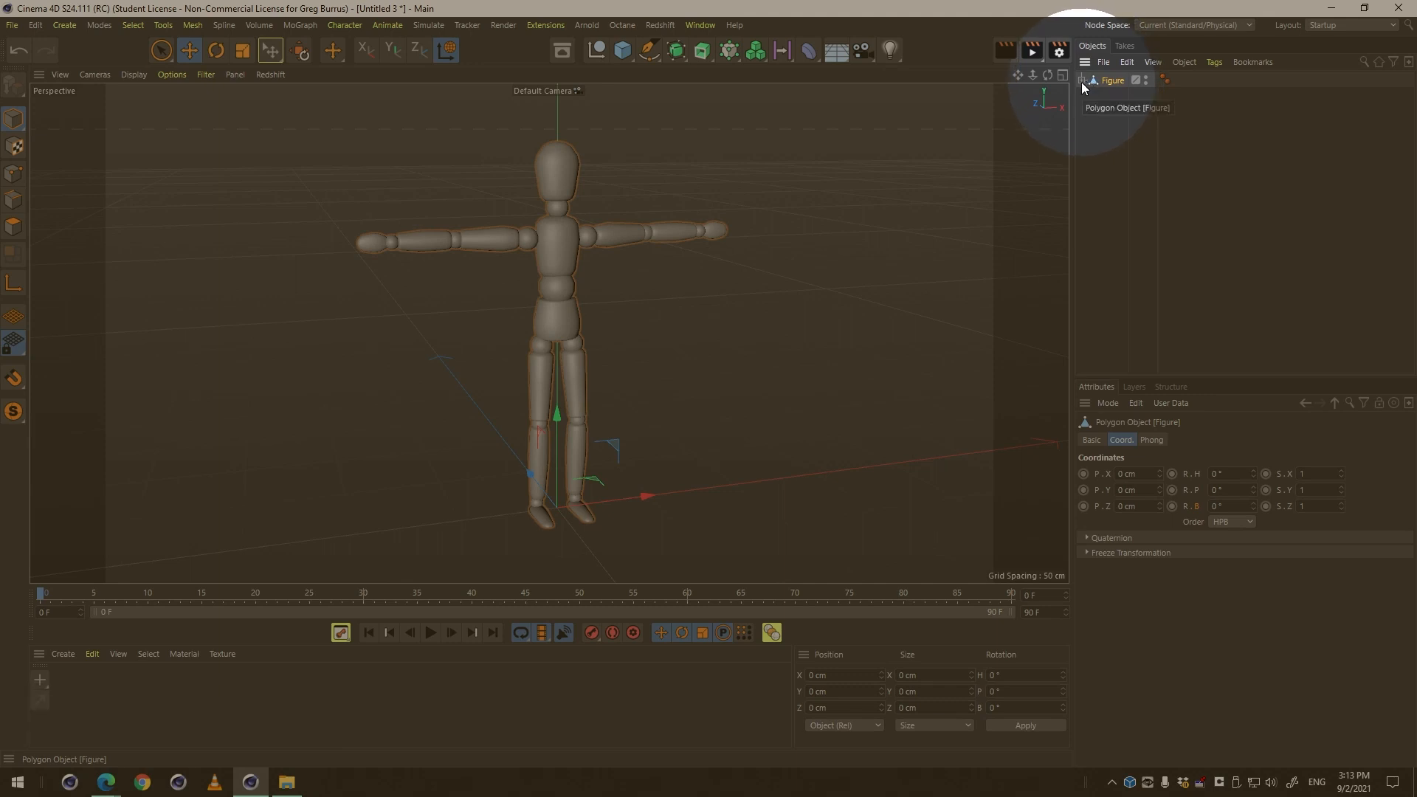
pyautogui.click(1083, 80)
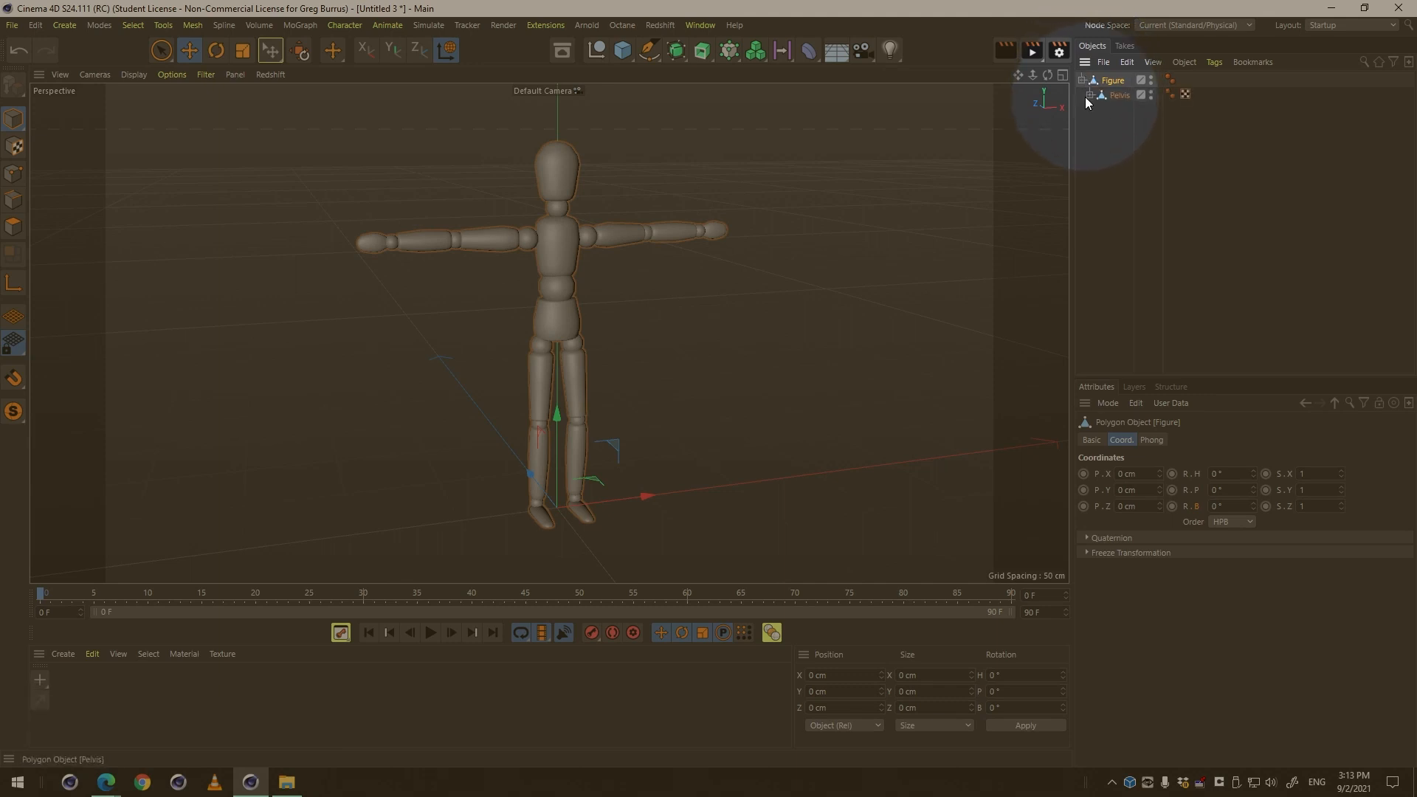
pyautogui.click(1089, 95)
pyautogui.click(1098, 110)
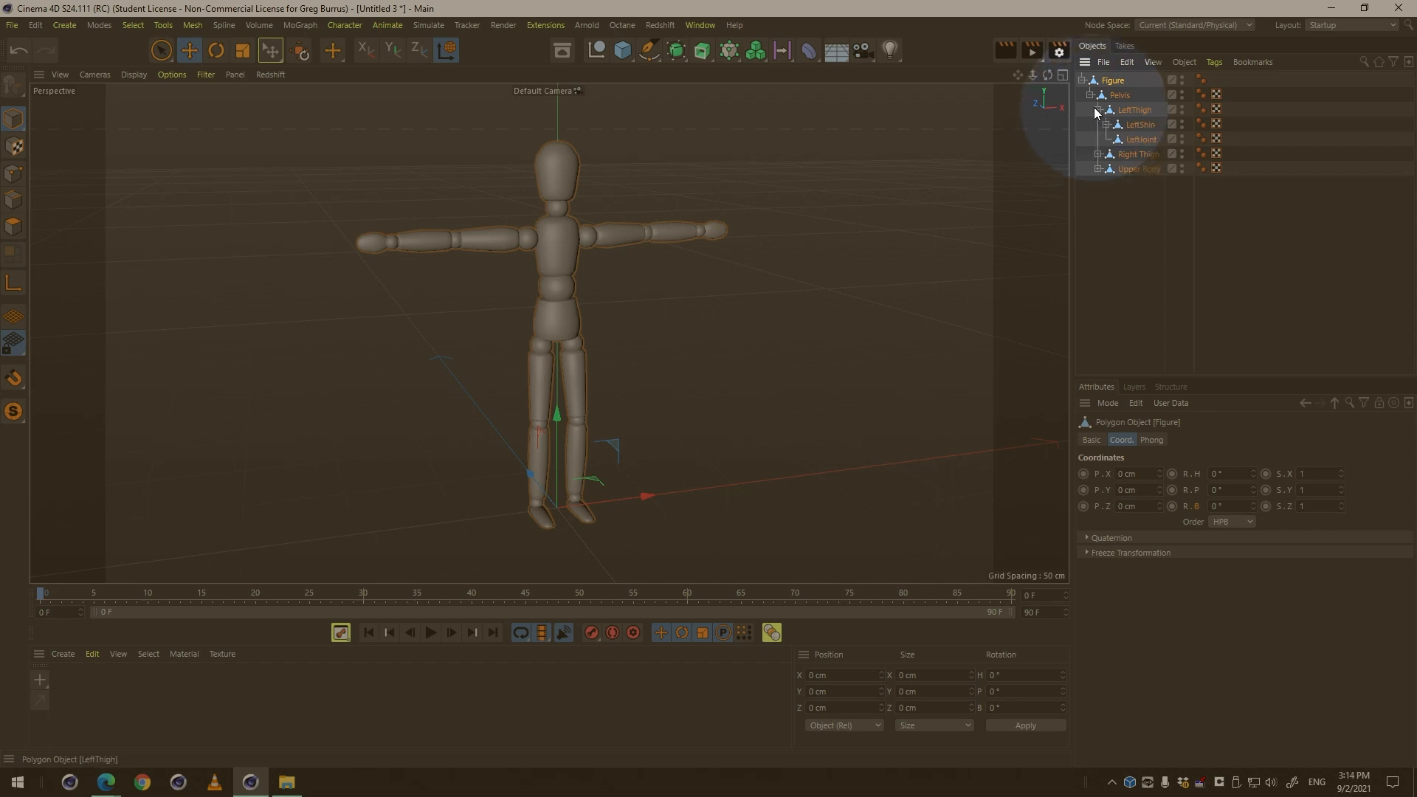
pyautogui.click(1098, 154)
pyautogui.click(1098, 198)
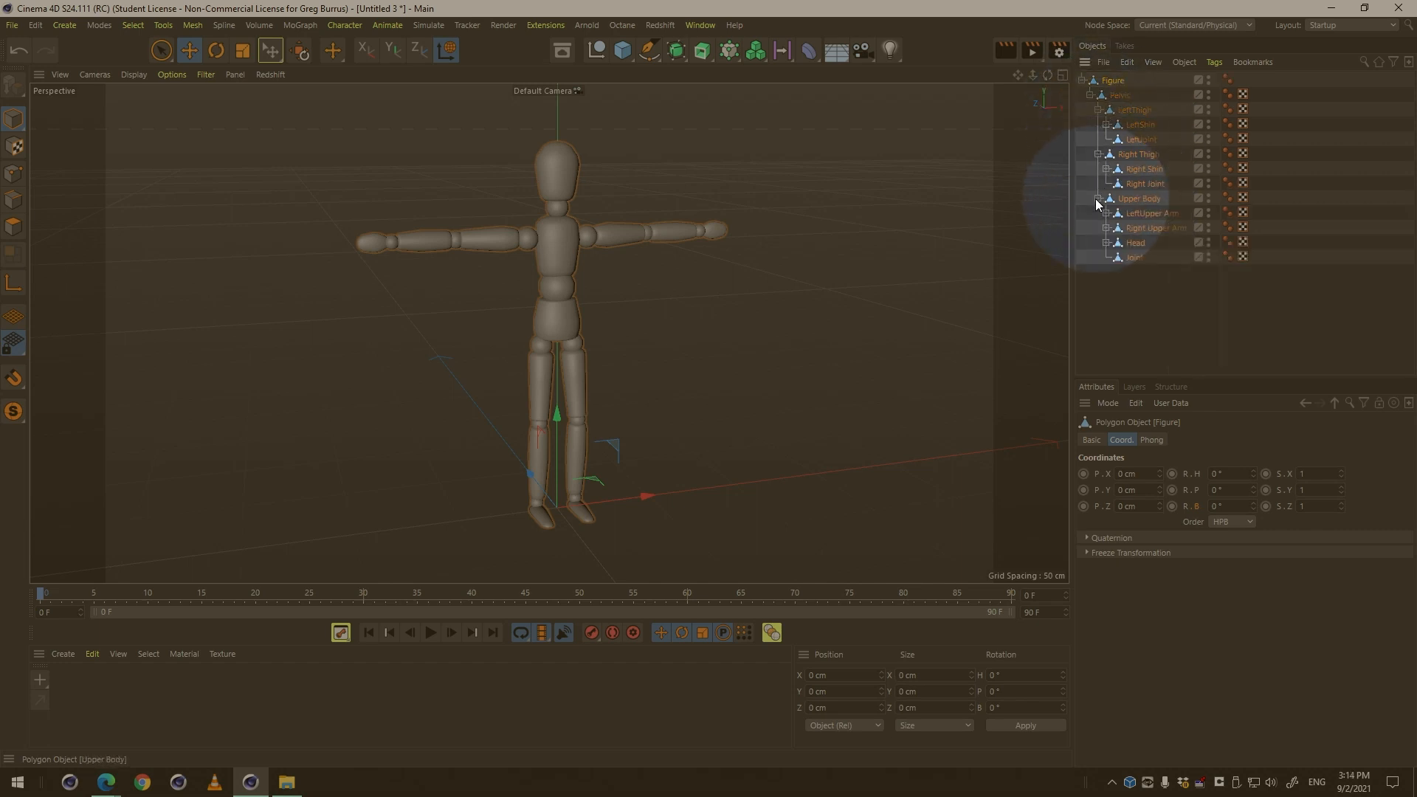
pyautogui.click(1106, 169)
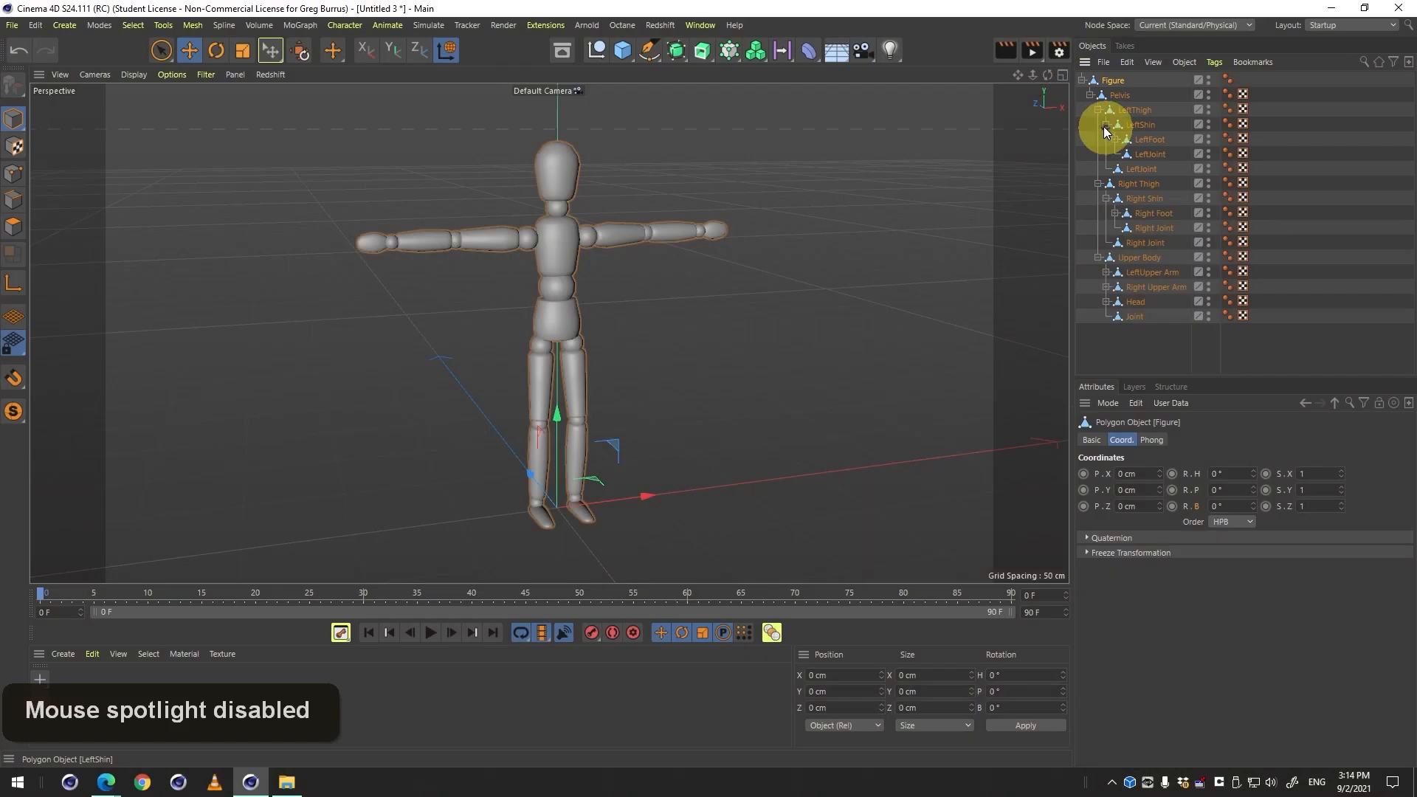
pyautogui.click(1106, 125)
# Select the left foot, left thigh and left shoulder joint in turn to inspect the figure's separate parts.
pyautogui.click(1137, 139)
pyautogui.click(1132, 110)
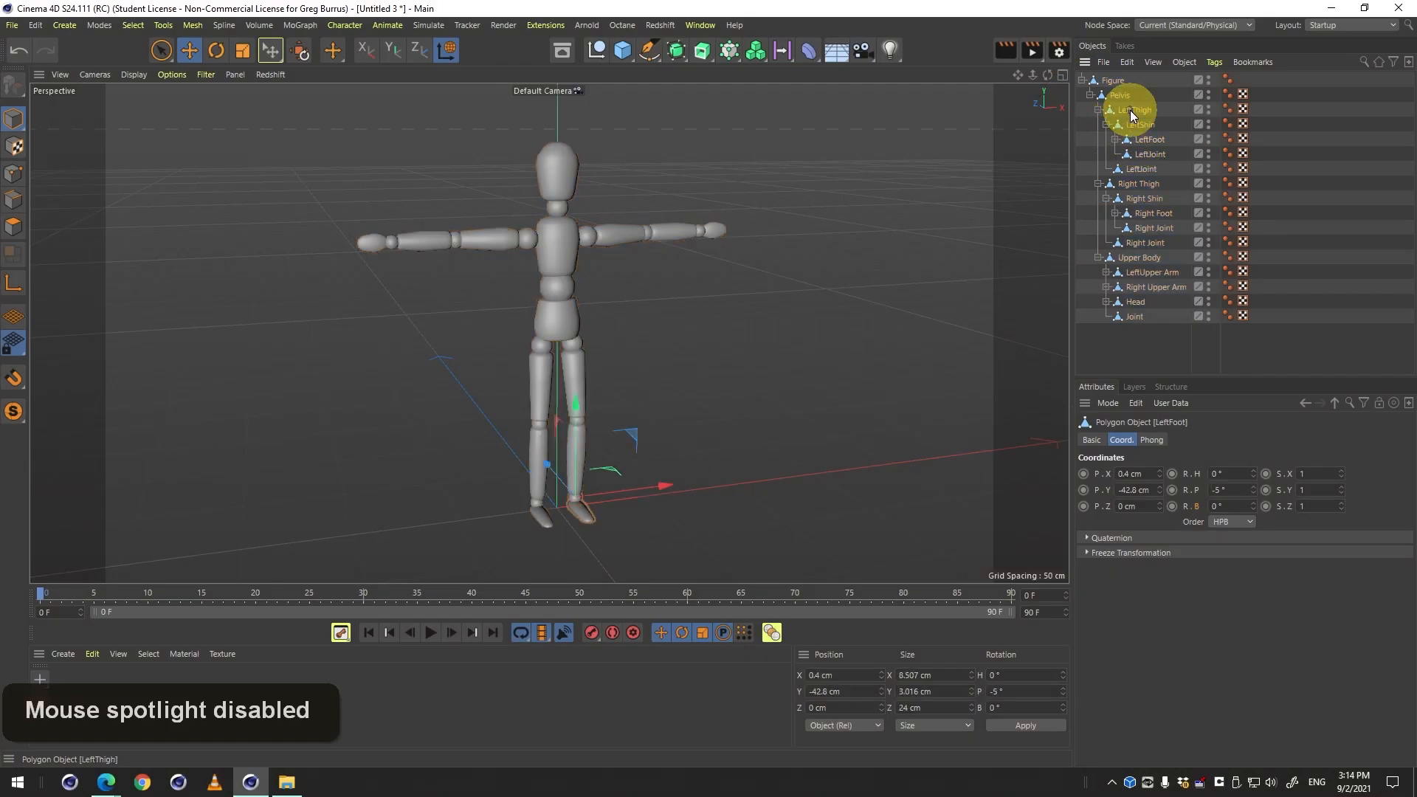
pyautogui.click(588, 234)
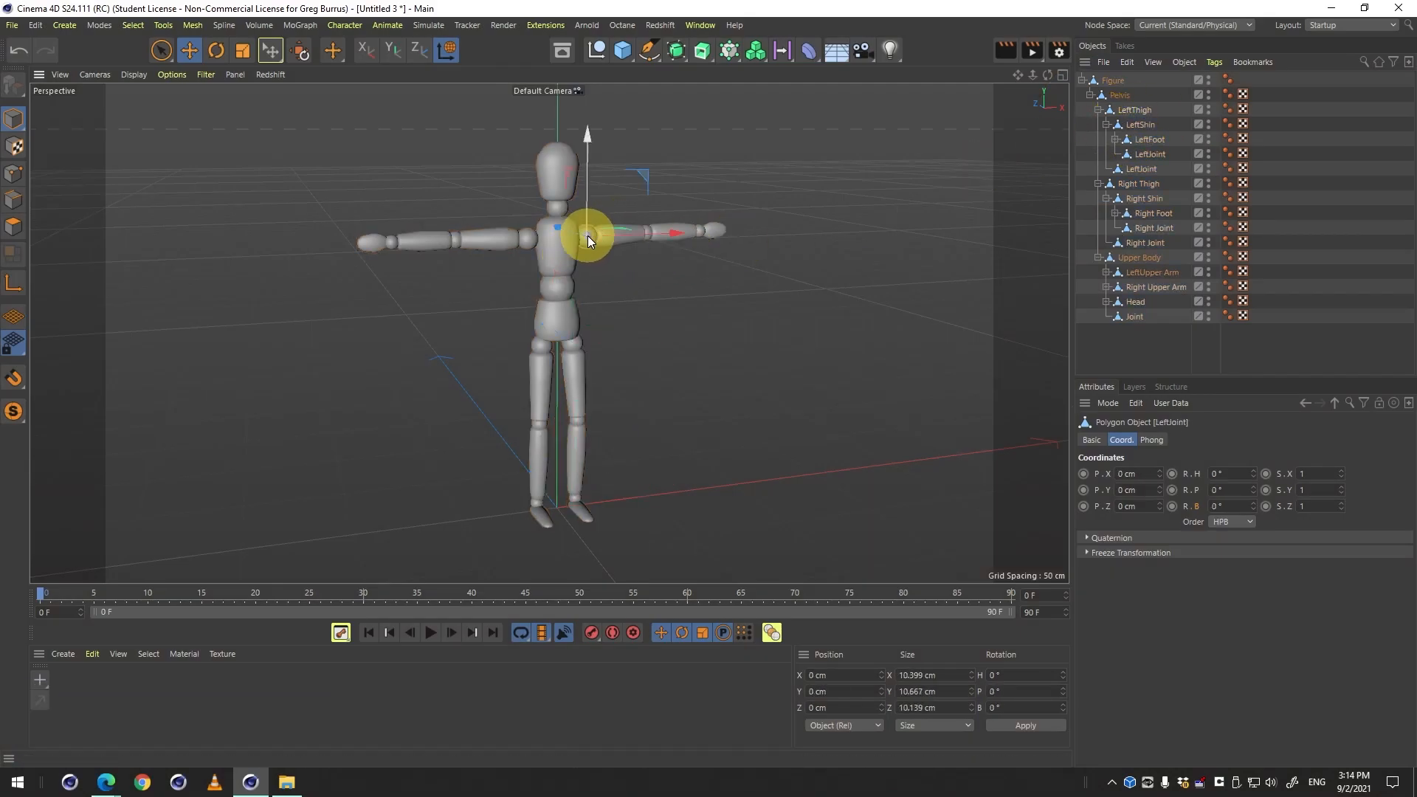
# Rotate the left upper arm downward at the shoulder to about H -85.4°, P 24.8°, B 46.1°.
pyautogui.click(1163, 282)
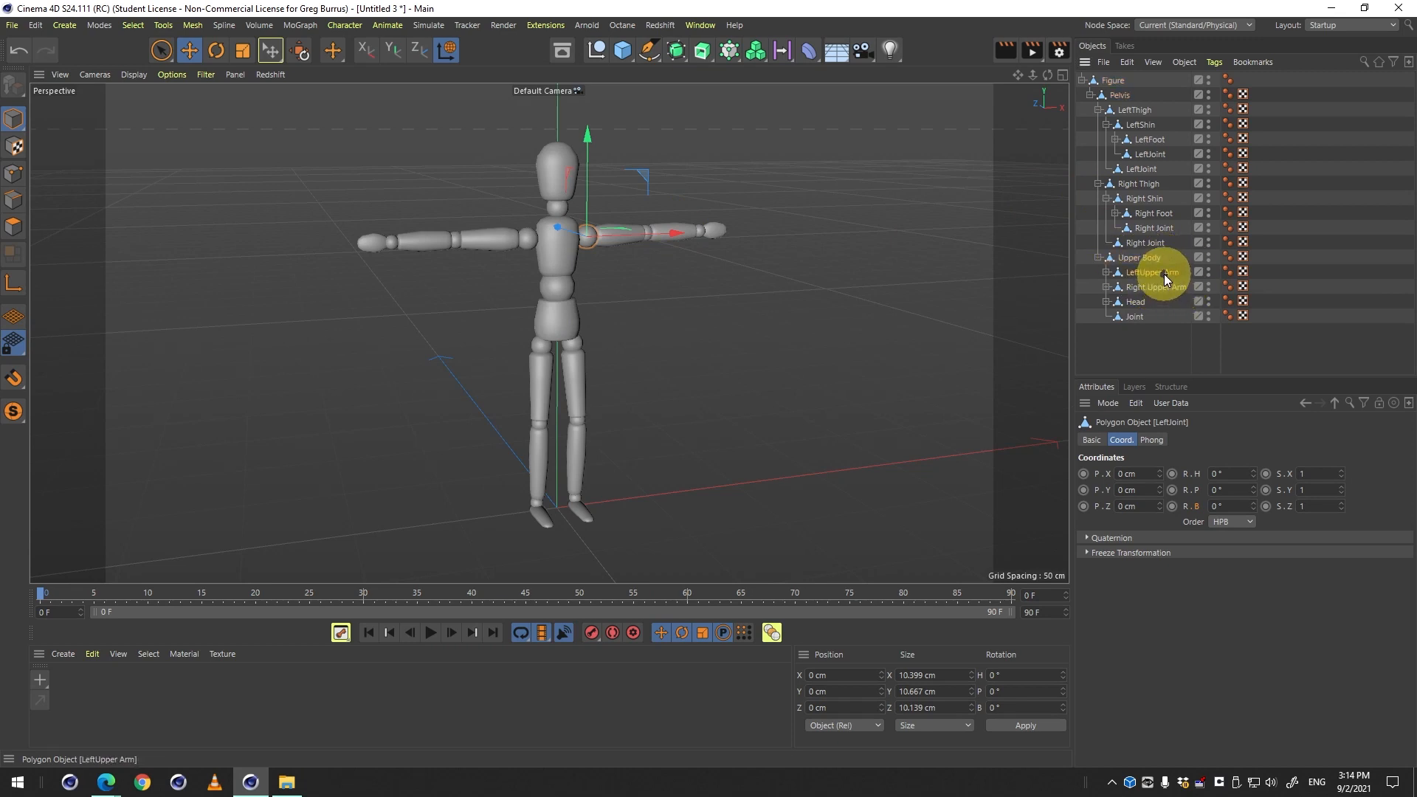
pyautogui.click(217, 54)
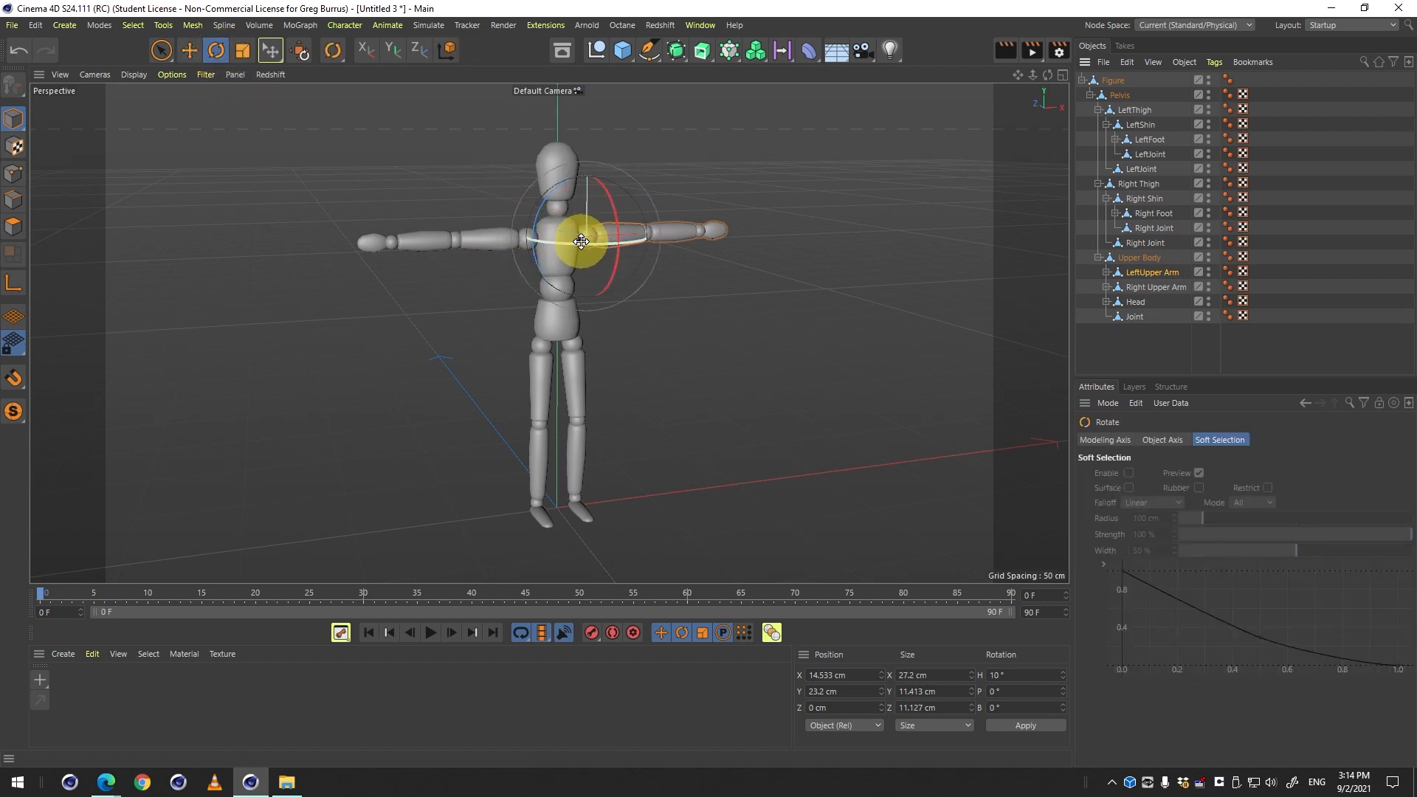
pyautogui.moveTo(581, 242); pyautogui.dragTo(462, 264)
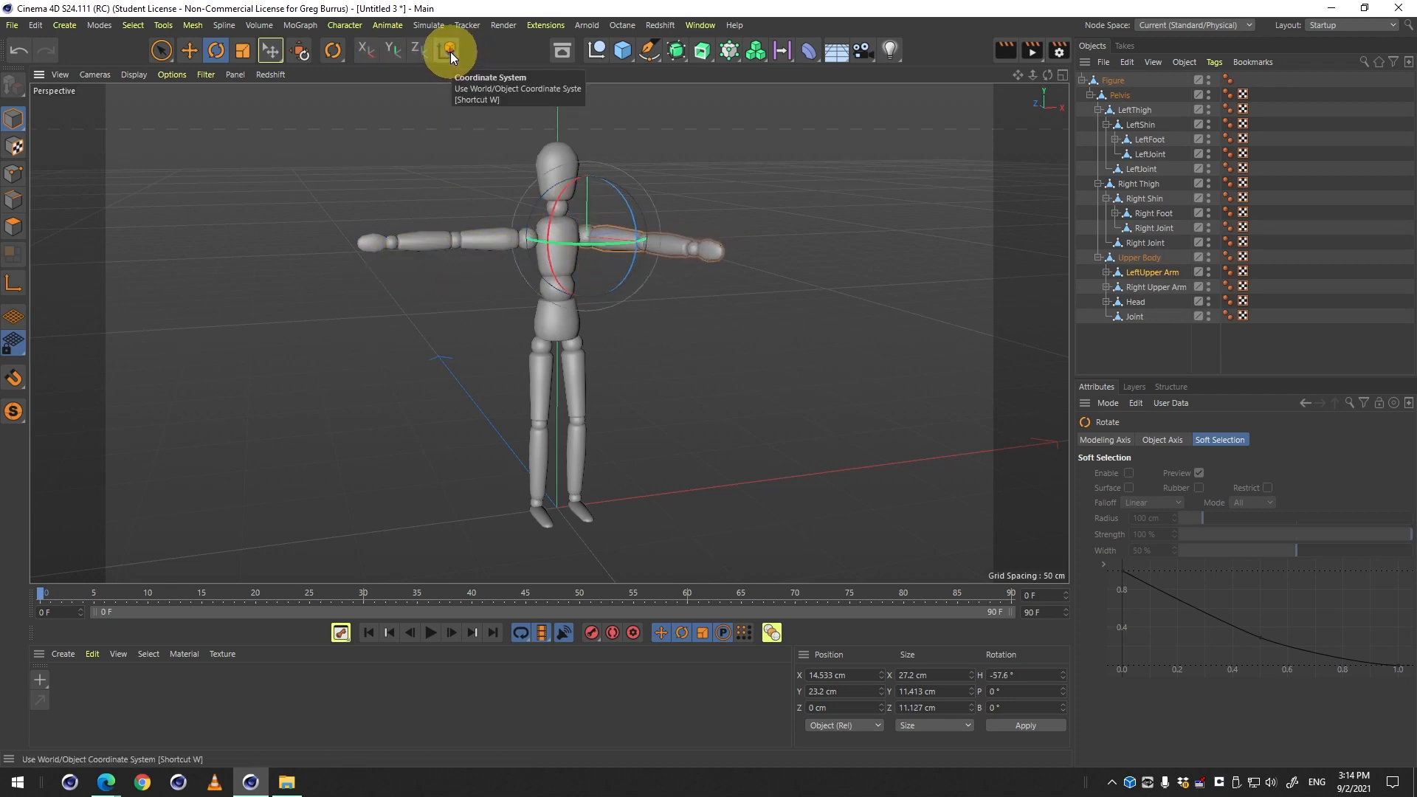
pyautogui.press('2')
pyautogui.moveTo(603, 201); pyautogui.dragTo(728, 249)
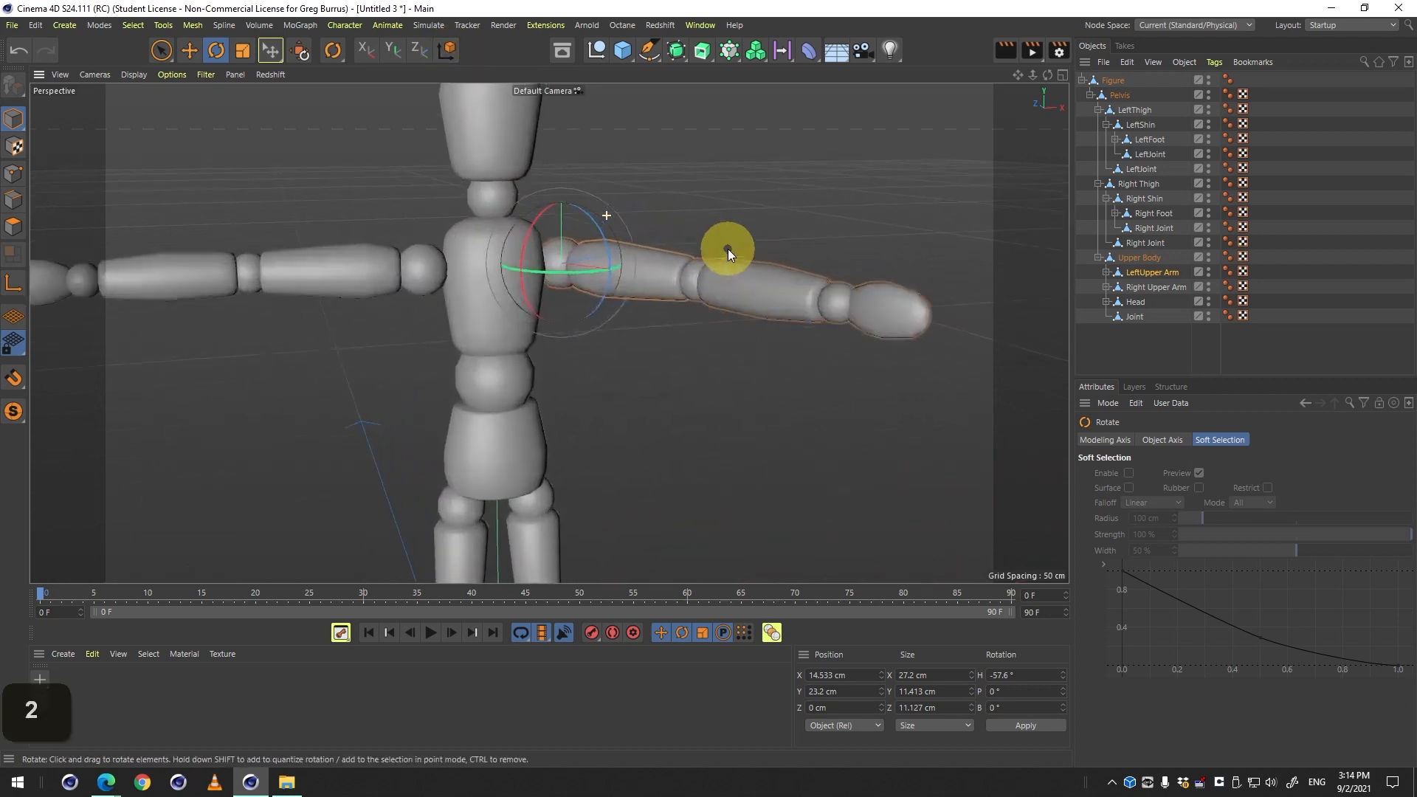
pyautogui.moveTo(543, 270); pyautogui.dragTo(566, 311)
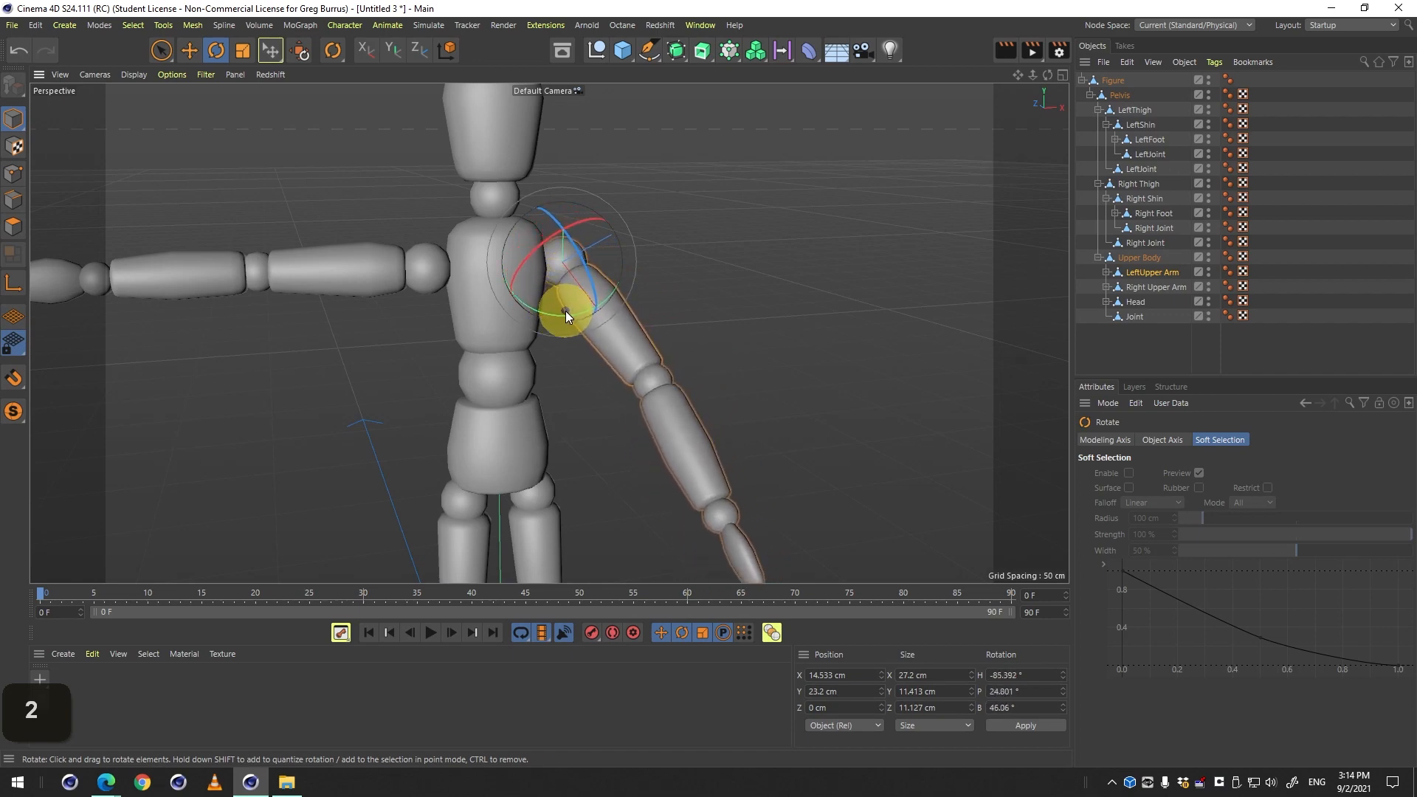
# Examine the rotated left arm and its shoulder from several angles and distances.
pyautogui.press('2')
pyautogui.moveTo(606, 360); pyautogui.dragTo(636, 391)
pyautogui.press('3')
pyautogui.press('1')
pyautogui.moveTo(636, 391); pyautogui.dragTo(747, 242)
pyautogui.press('2')
pyautogui.press('1')
pyautogui.press('3')
pyautogui.press('3')
pyautogui.press('2')
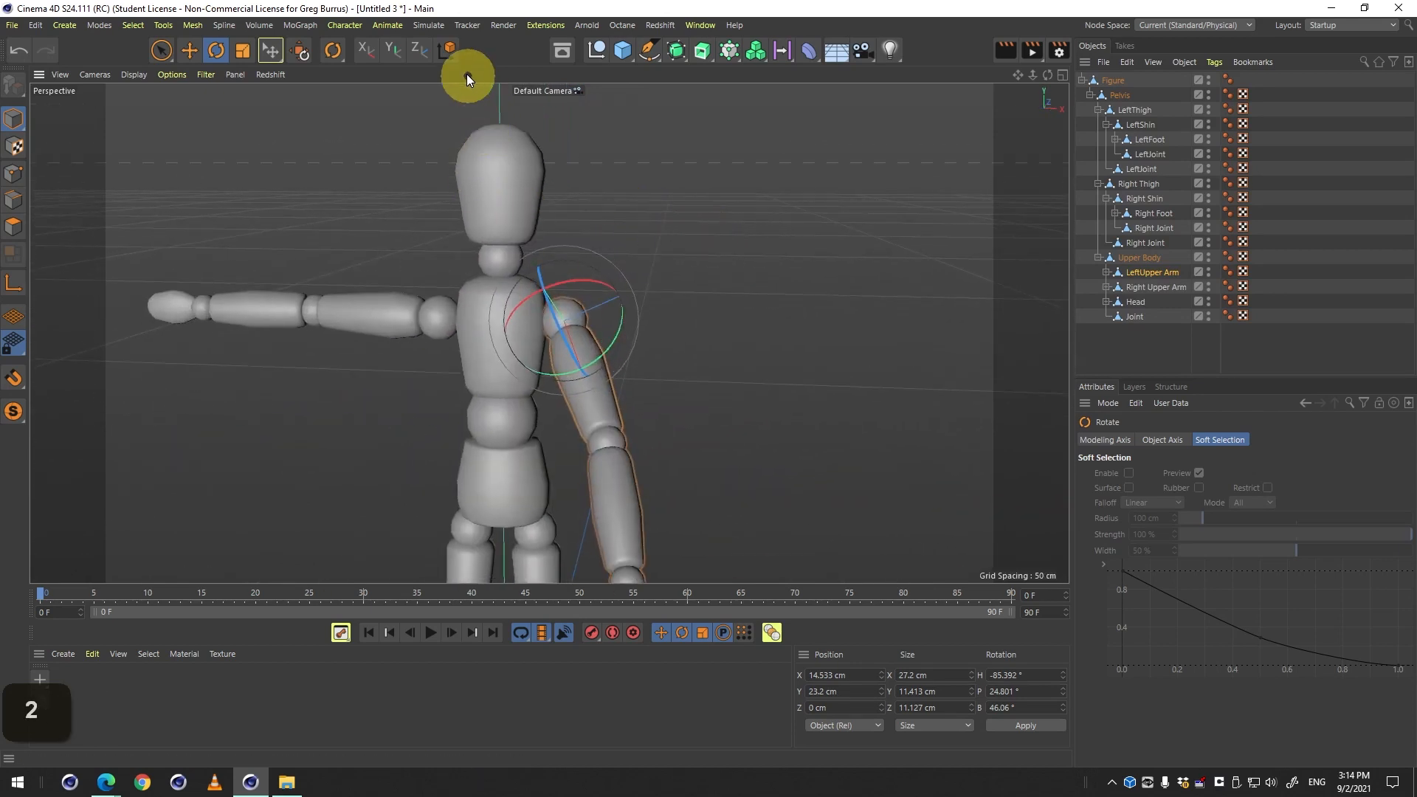
# Activate the Move tool on the left upper arm and compare its world axes with its object axes.
pyautogui.press('w')
pyautogui.press('e')
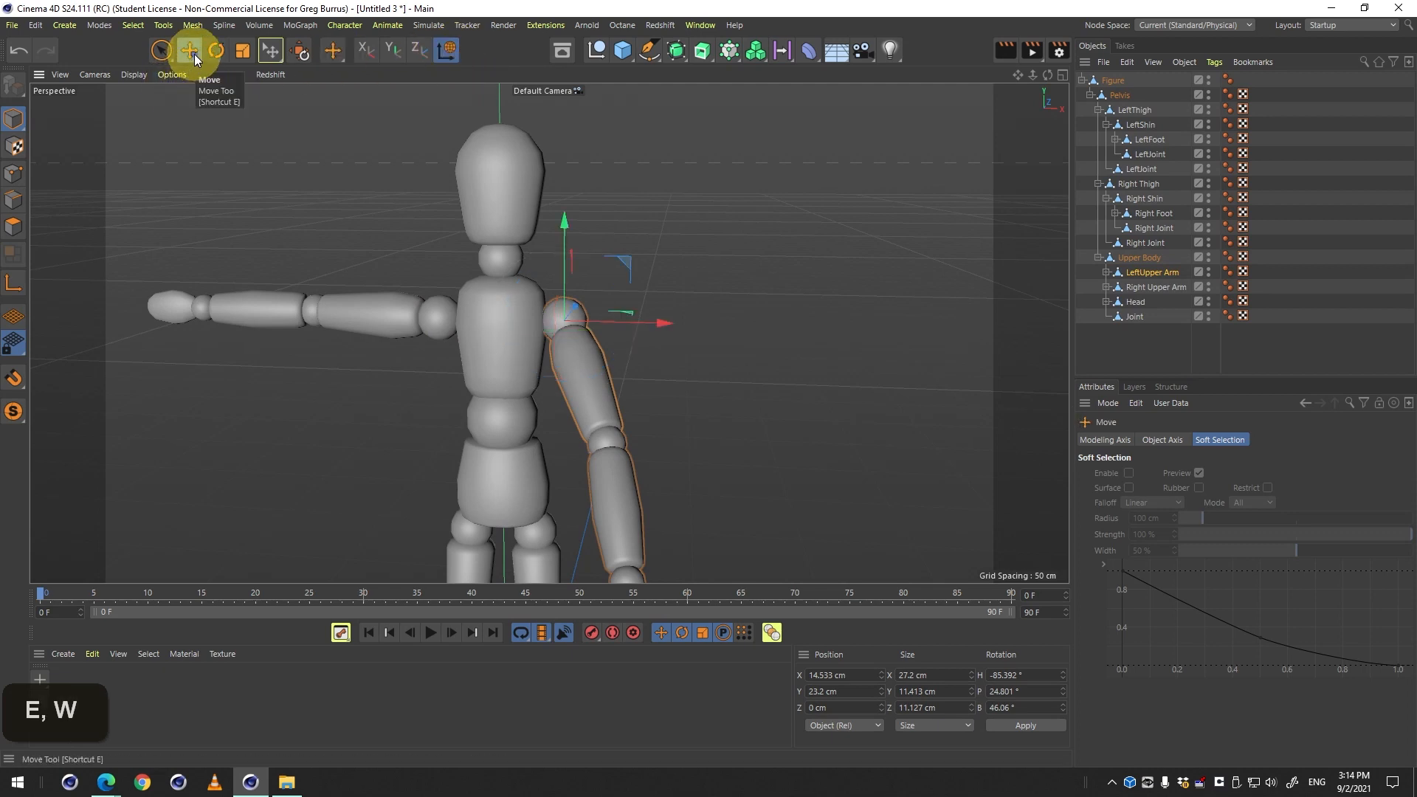
pyautogui.click(457, 59)
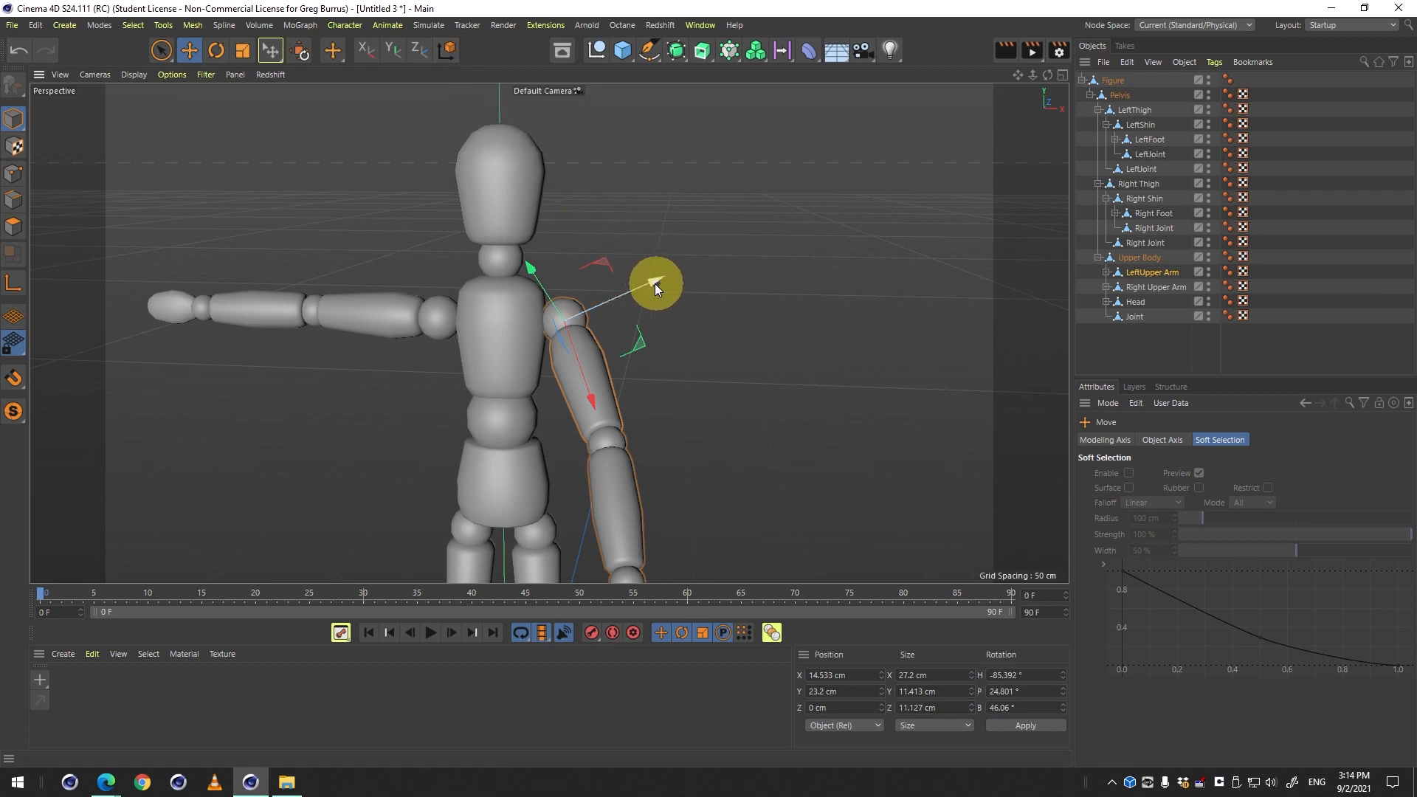
# Try moving the left upper arm along its own Z axis, undo the move, and switch to world coordinates.
pyautogui.moveTo(648, 278)
pyautogui.mouseDown()
pyautogui.moveTo(806, 224)
pyautogui.moveTo(548, 330)
pyautogui.moveTo(736, 242)
pyautogui.moveTo(633, 289)
pyautogui.mouseUp()
pyautogui.hotkey('ctrl', 'z')
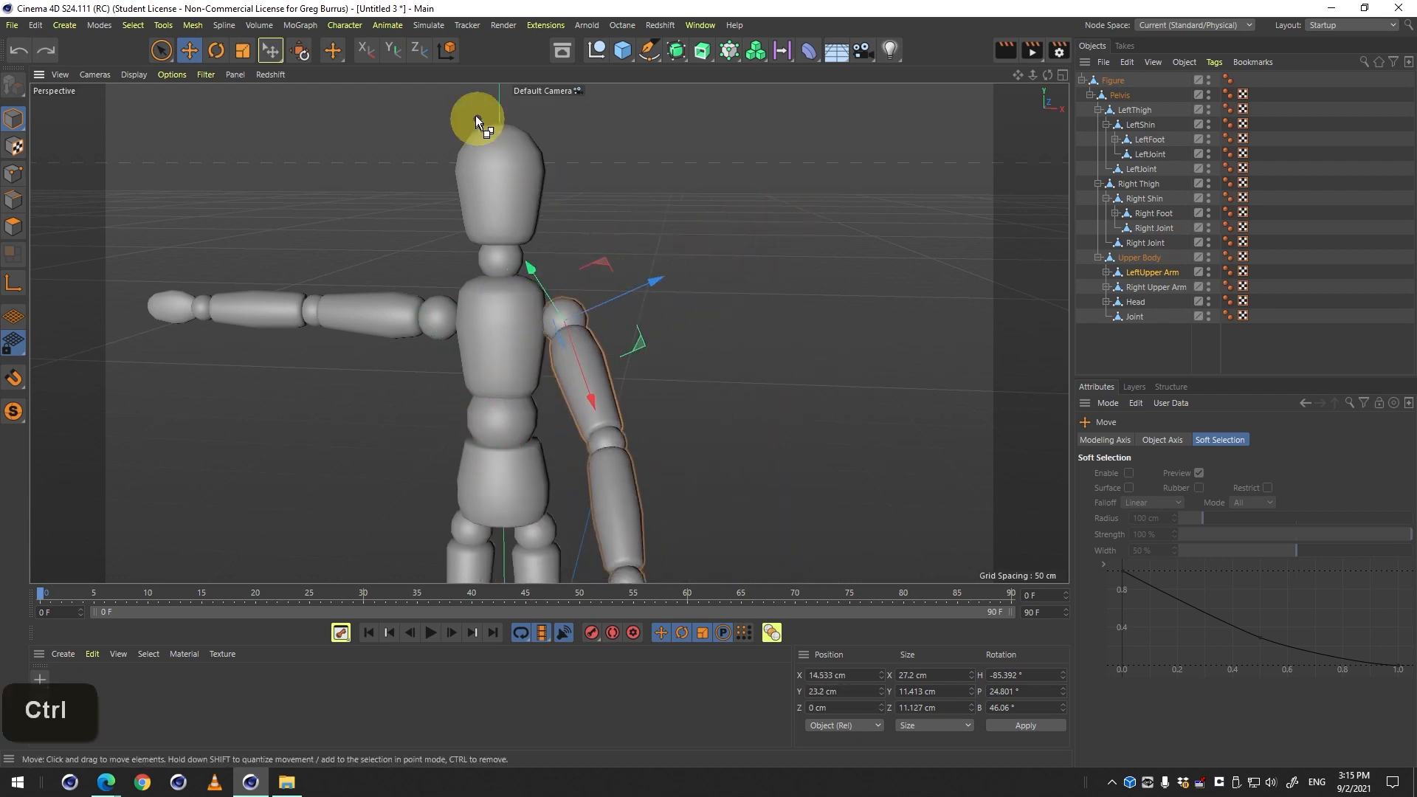
pyautogui.click(459, 51)
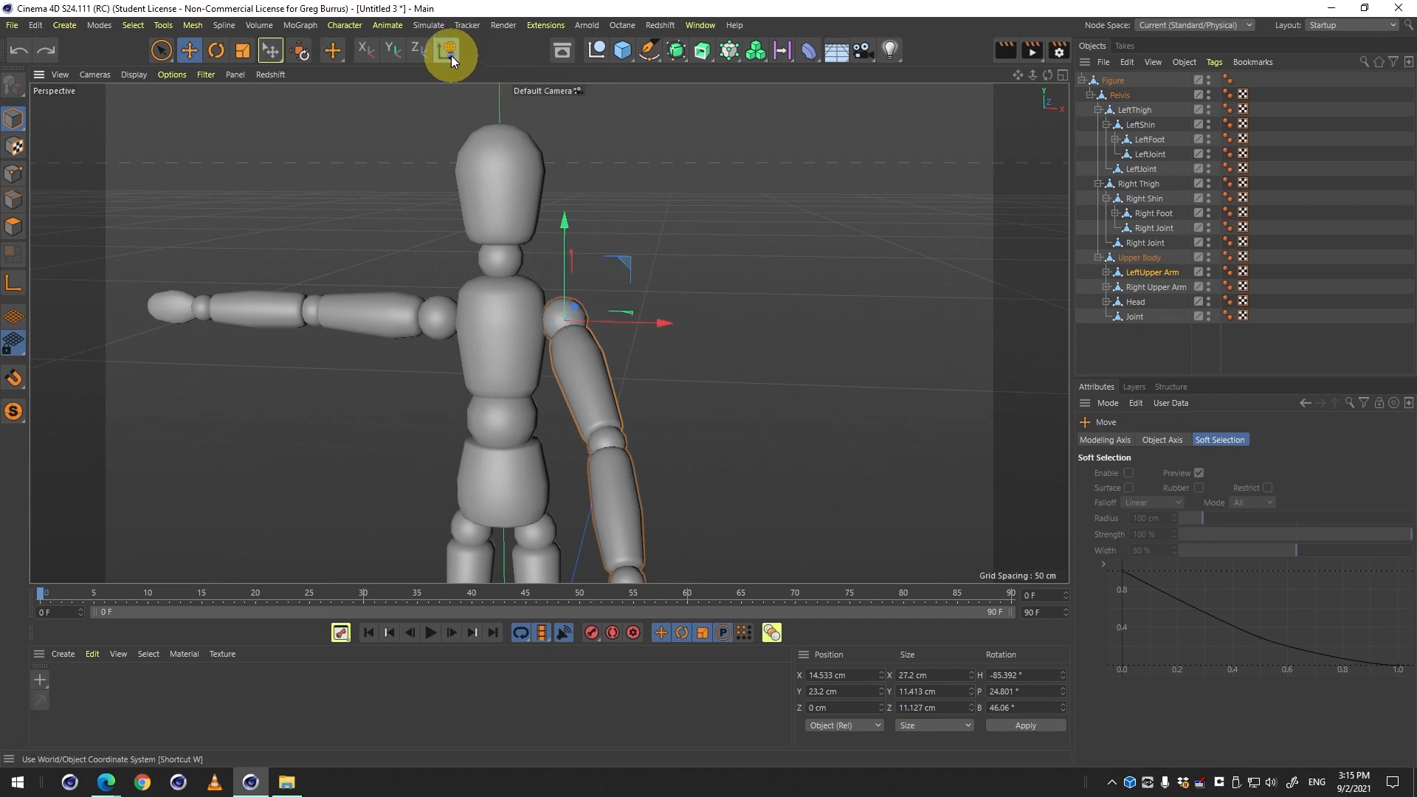
pyautogui.press('3')
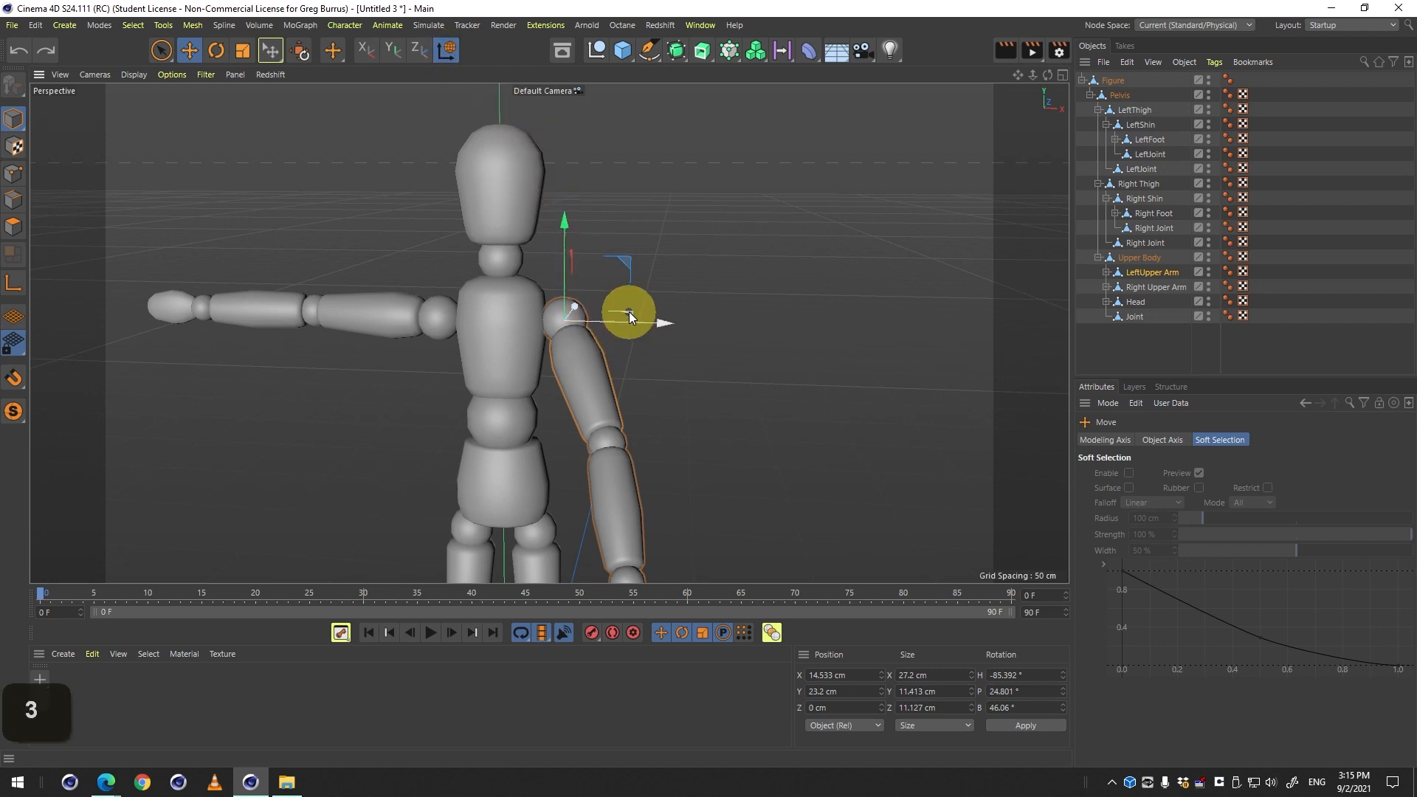
# Try moving the left upper arm along a world axis and undo the move.
pyautogui.moveTo(629, 311); pyautogui.dragTo(578, 332)
pyautogui.press('1')
pyautogui.moveTo(357, 379); pyautogui.dragTo(414, 347)
pyautogui.press('3')
pyautogui.moveTo(573, 310); pyautogui.dragTo(468, 82)
pyautogui.hotkey('ctrl', 'z')
# Switch to object coordinates, try moving the left upper arm along its own Z axis, and undo the move.
pyautogui.press('1')
pyautogui.press('2')
pyautogui.press('3')
pyautogui.press('2')
pyautogui.press('2')
pyautogui.press('3')
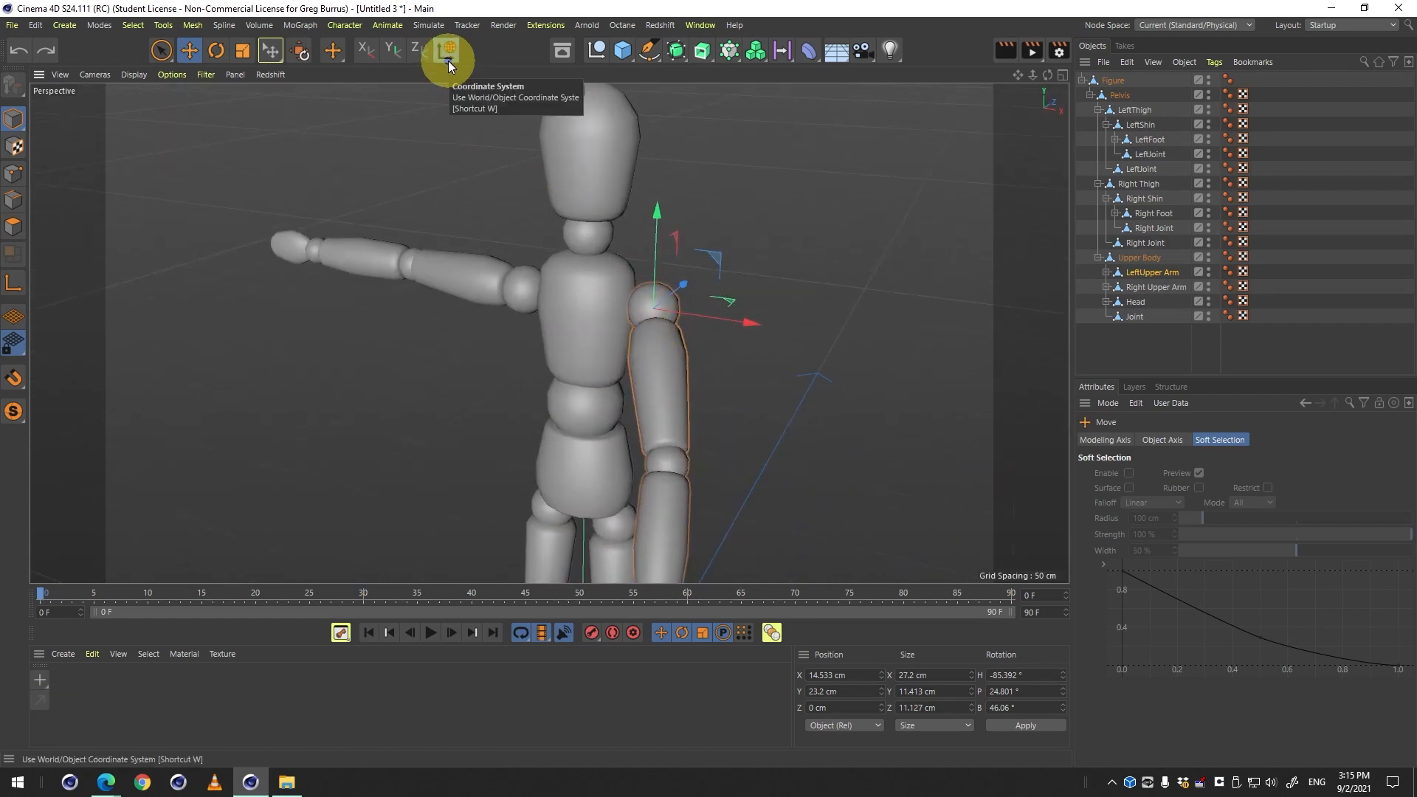
pyautogui.click(449, 61)
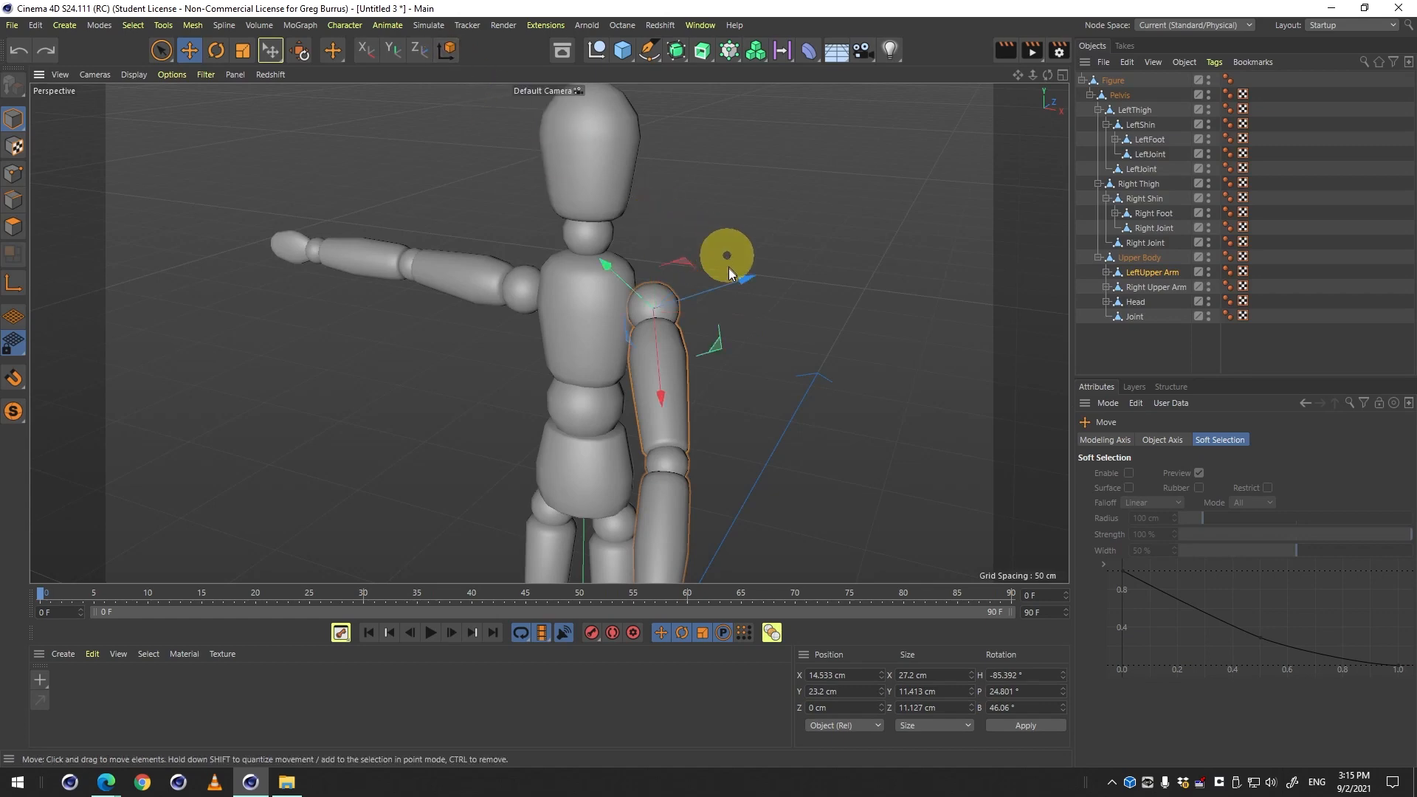
pyautogui.moveTo(742, 285); pyautogui.dragTo(728, 357)
pyautogui.hotkey('ctrl', 'z')
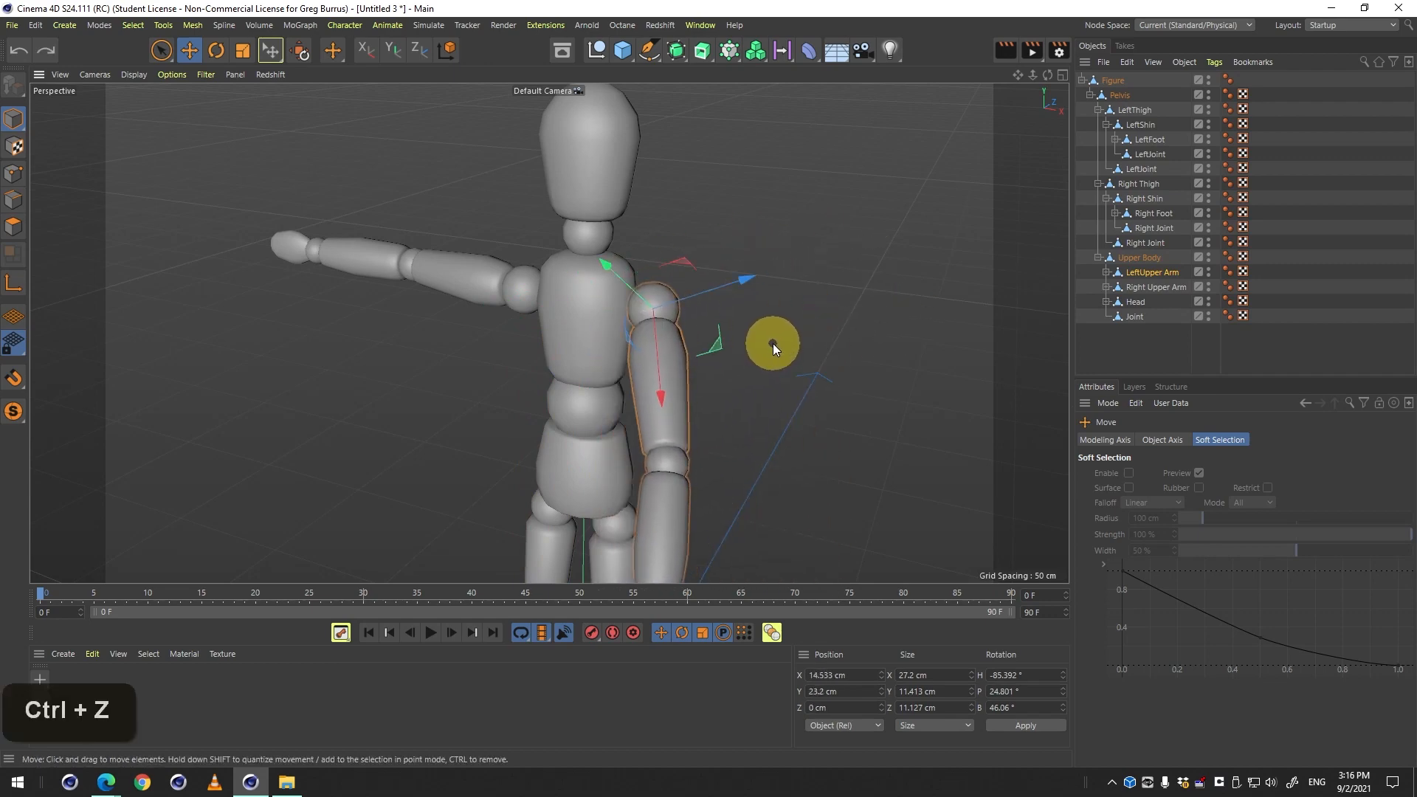
# Undo the previous rotations of the left upper arm until it extends sideways again.
pyautogui.press('ctrl')
pyautogui.hotkey('ctrl', 'z')
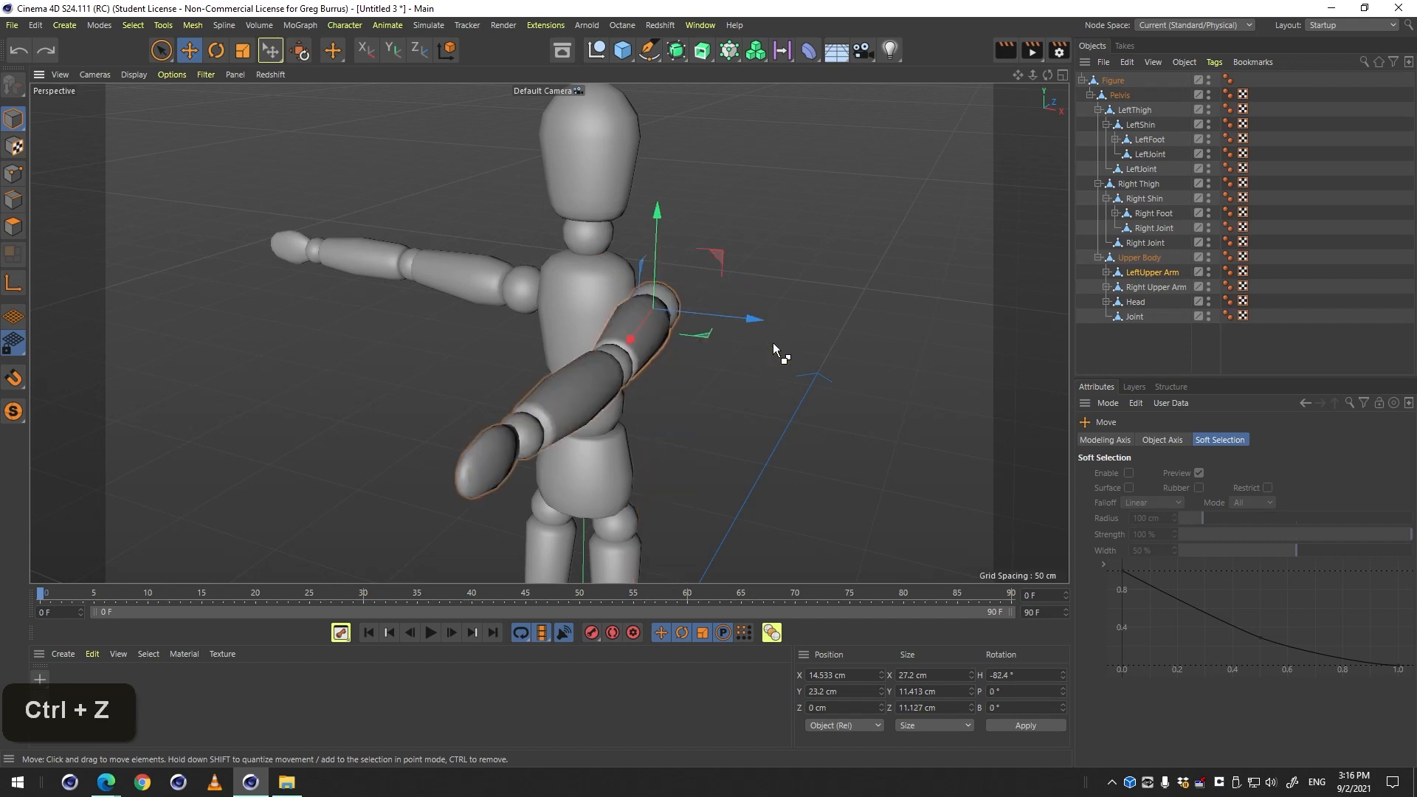
pyautogui.hotkey('ctrl', 'z')
pyautogui.hotkey('ctrl', 'z')
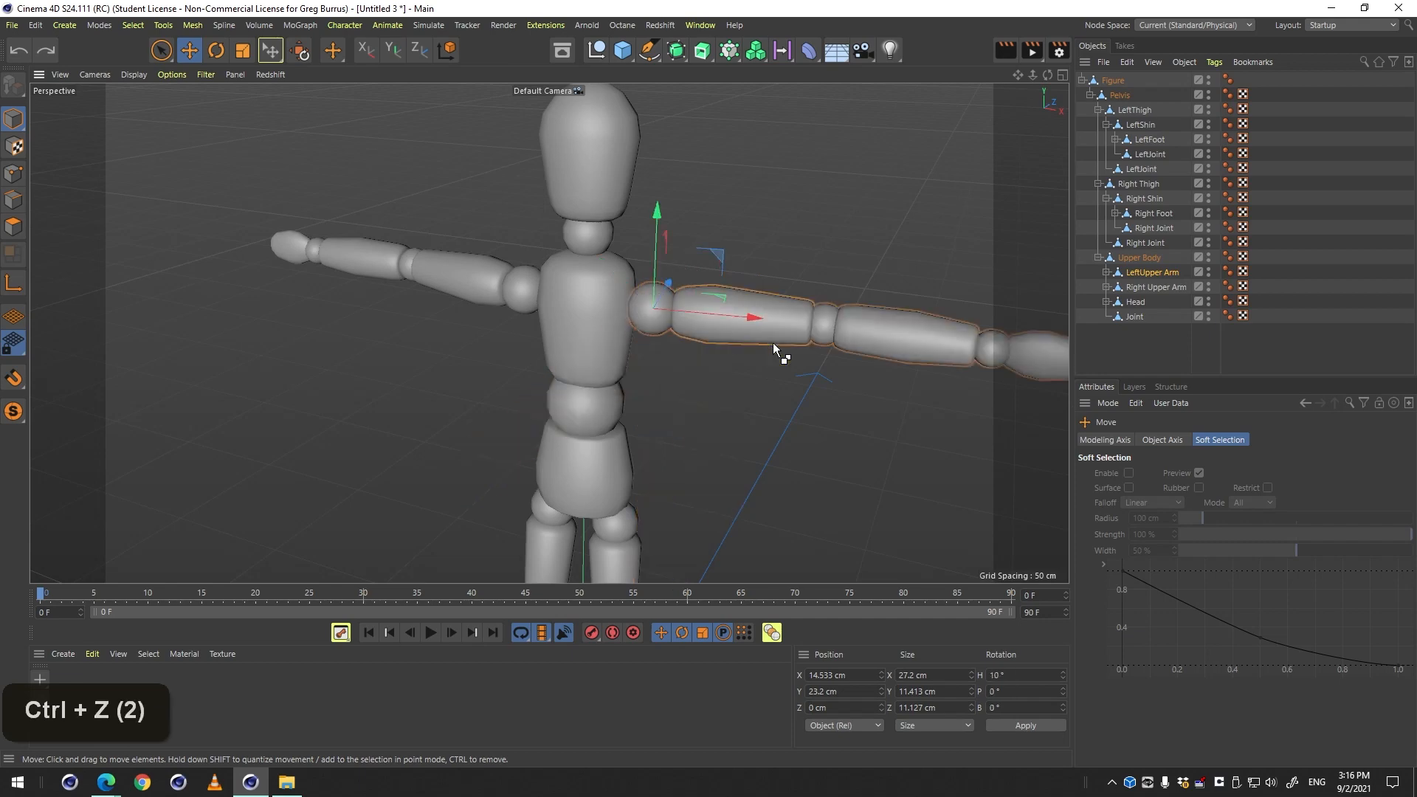
# Compare the world and object axes at the left shoulder joint by toggling the coordinate system.
pyautogui.press('3')
pyautogui.moveTo(722, 339); pyautogui.dragTo(450, 123)
pyautogui.press('w')
pyautogui.hotkey('ctrl', 'z')
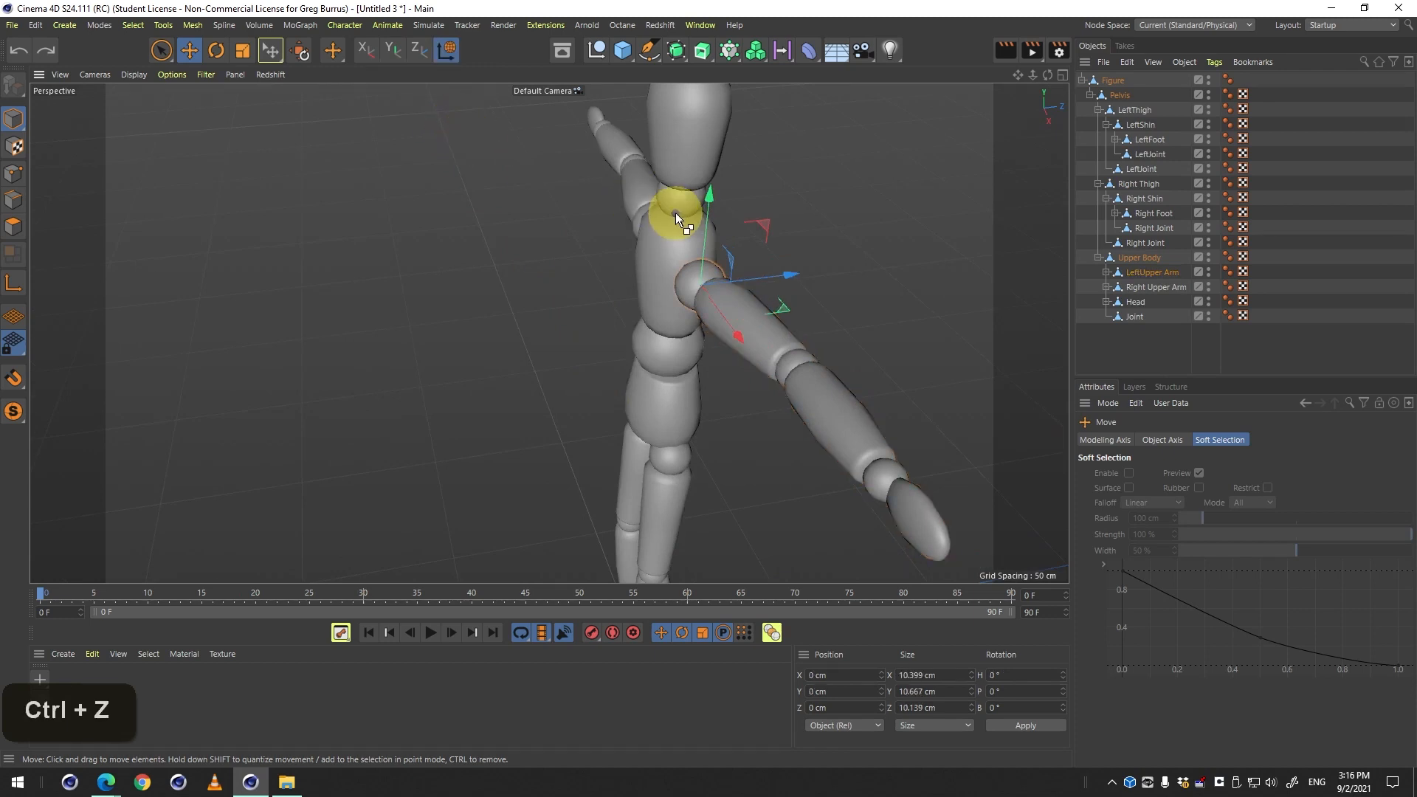
pyautogui.press('w')
pyautogui.press('w')
pyautogui.press('w')
pyautogui.press('w')
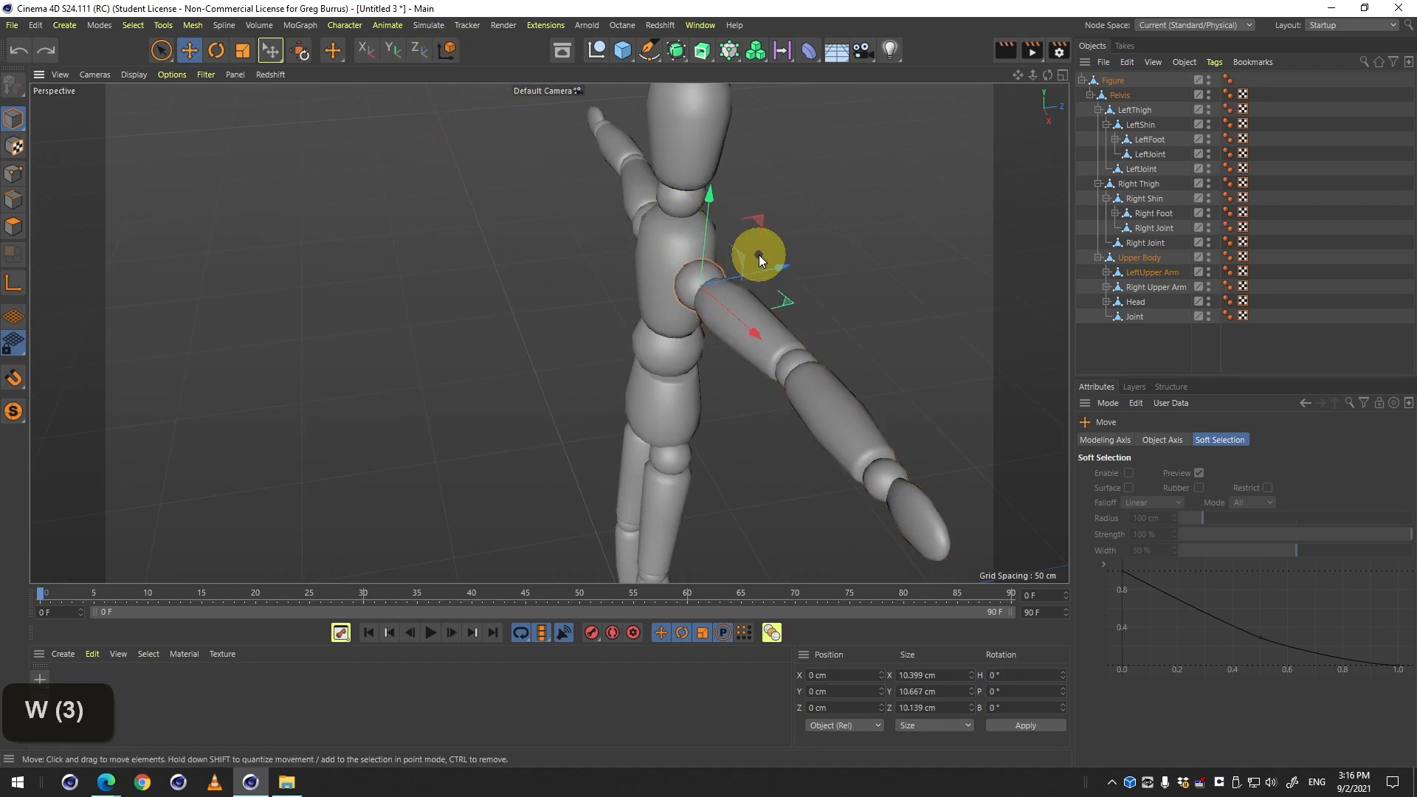
pyautogui.press('w')
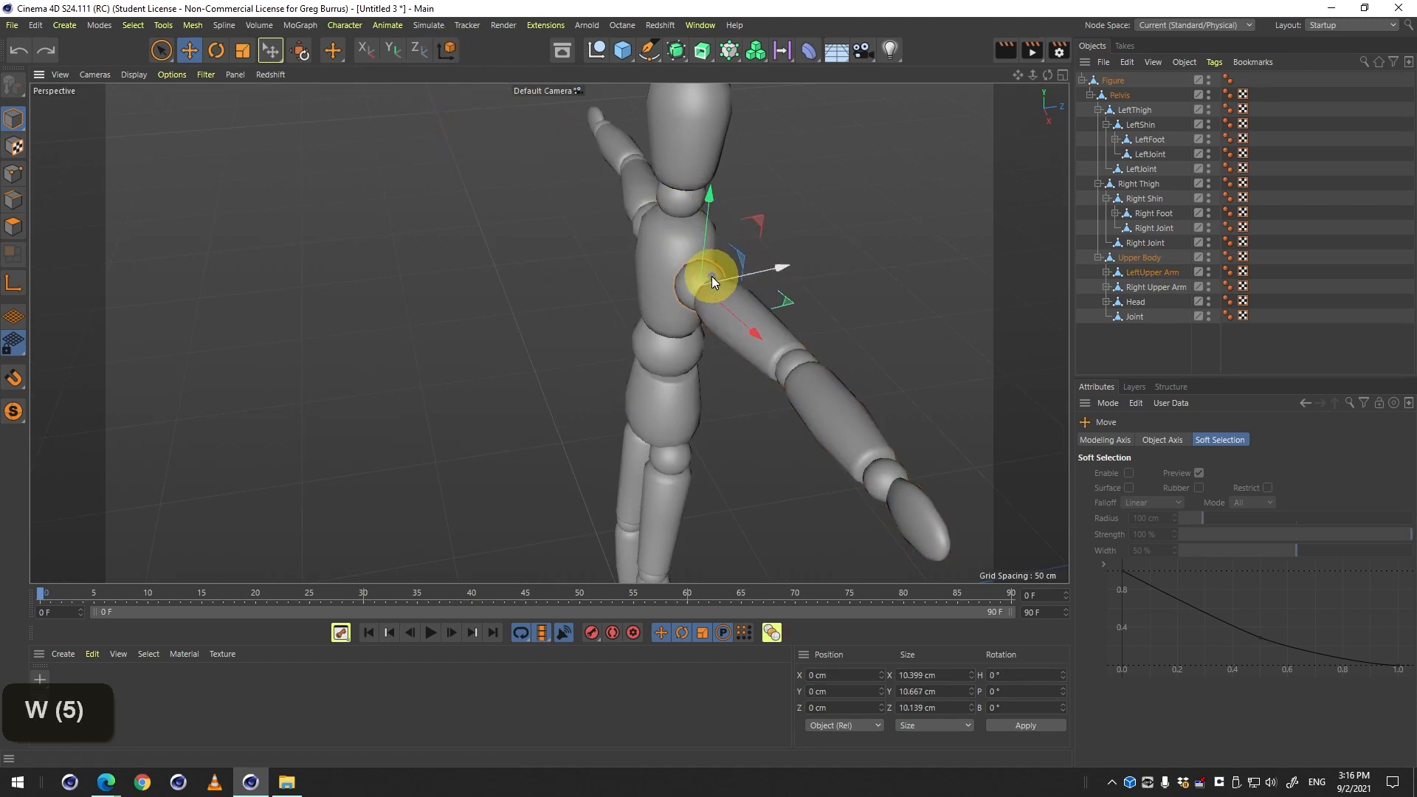
# Reset the left upper arm's heading rotation to 0°.
pyautogui.click(1153, 274)
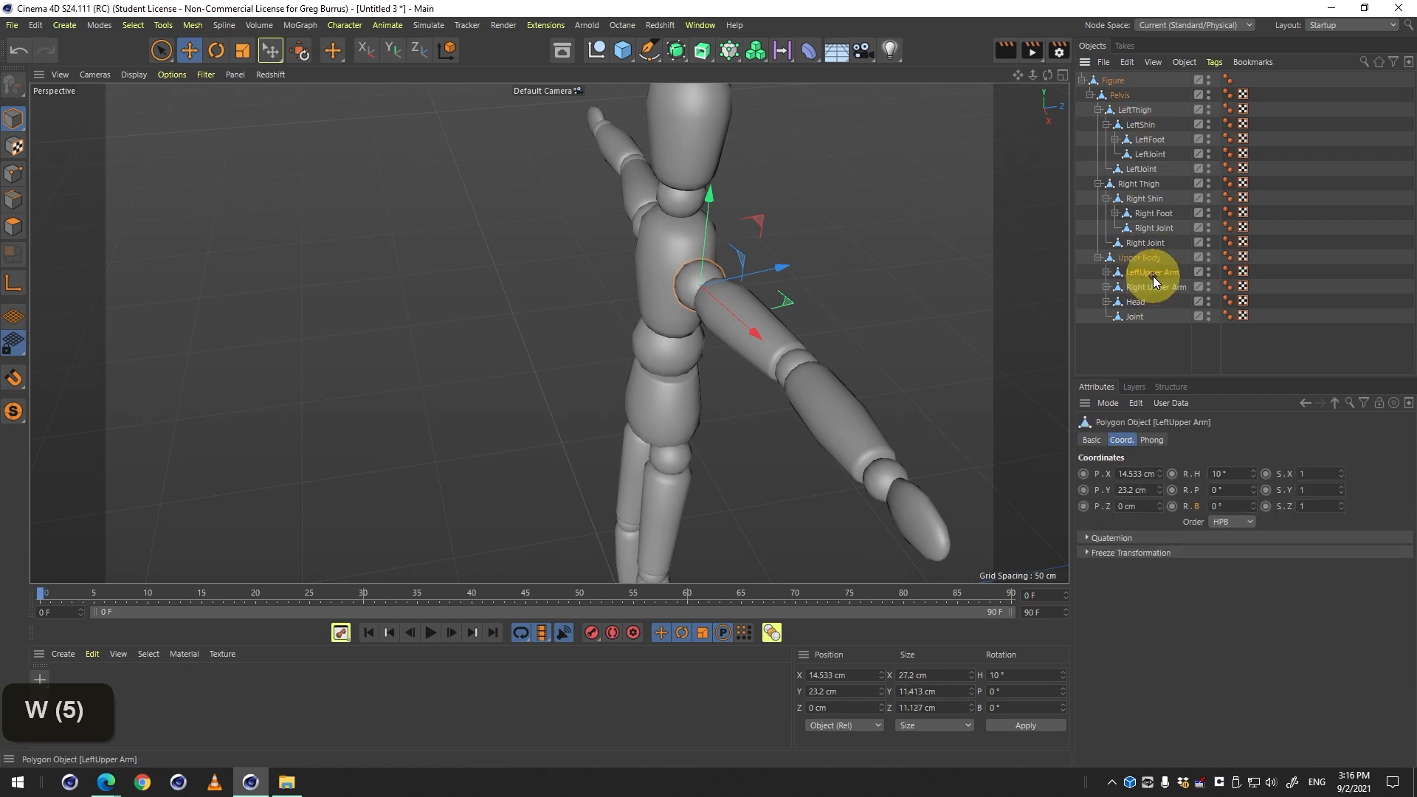
pyautogui.rightClick(1253, 474)
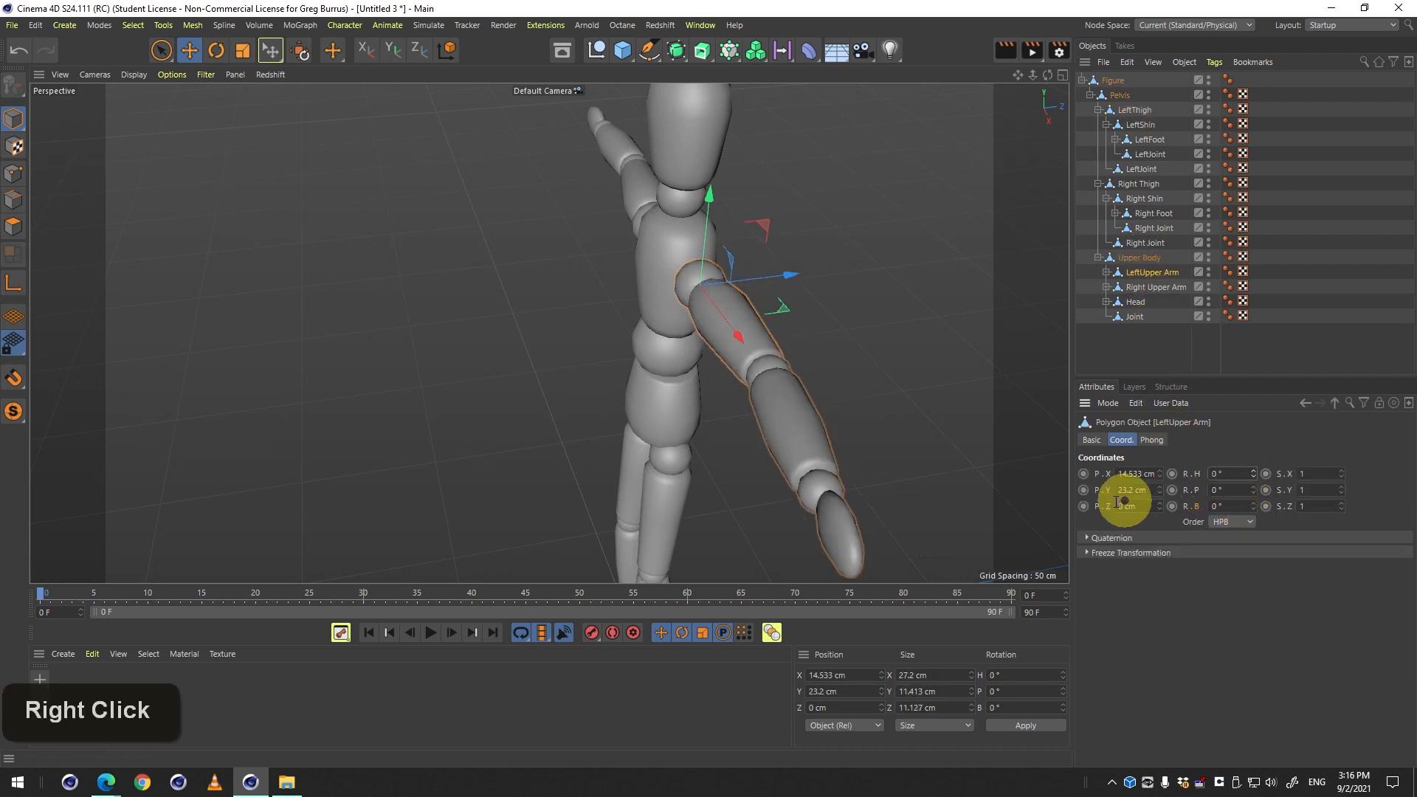
# Compare the world and object axes of the straightened left upper arm from the opposite side.
pyautogui.press('3')
pyautogui.moveTo(657, 227); pyautogui.dragTo(620, 244)
pyautogui.press('1')
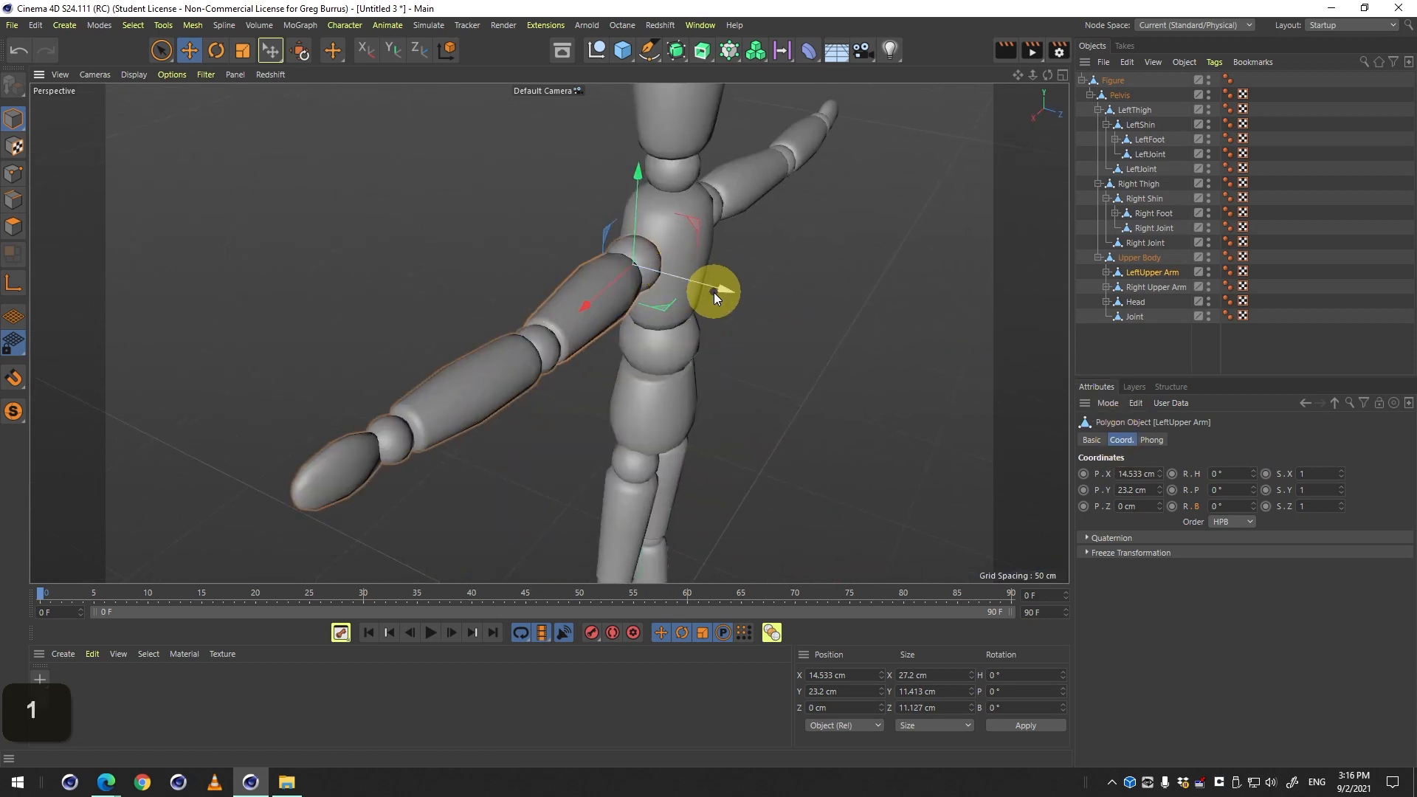
pyautogui.click(452, 49)
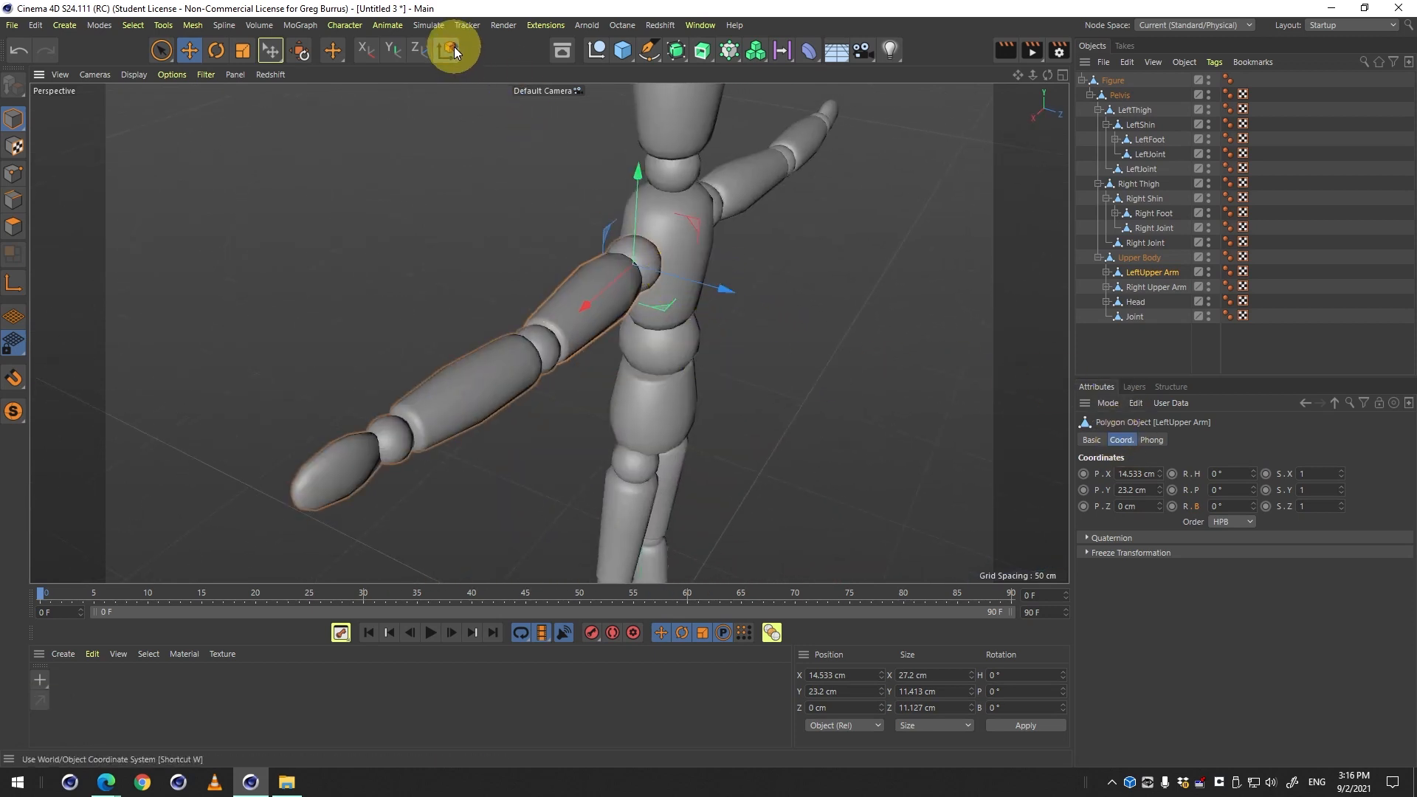
pyautogui.doubleClick(452, 49)
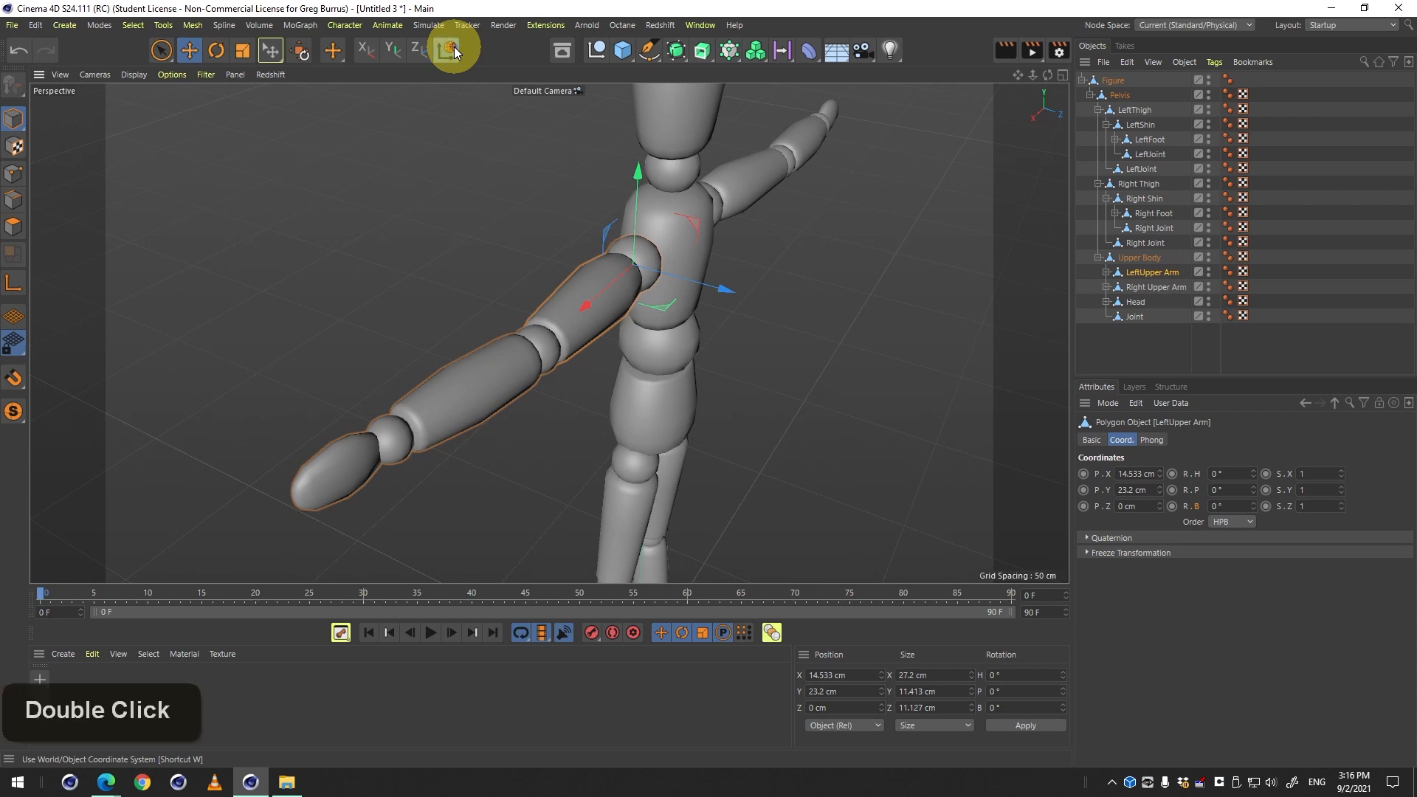
# Rotate the left upper arm around its own vertical axis in object coordinates to about H -82.4°.
pyautogui.press('r')
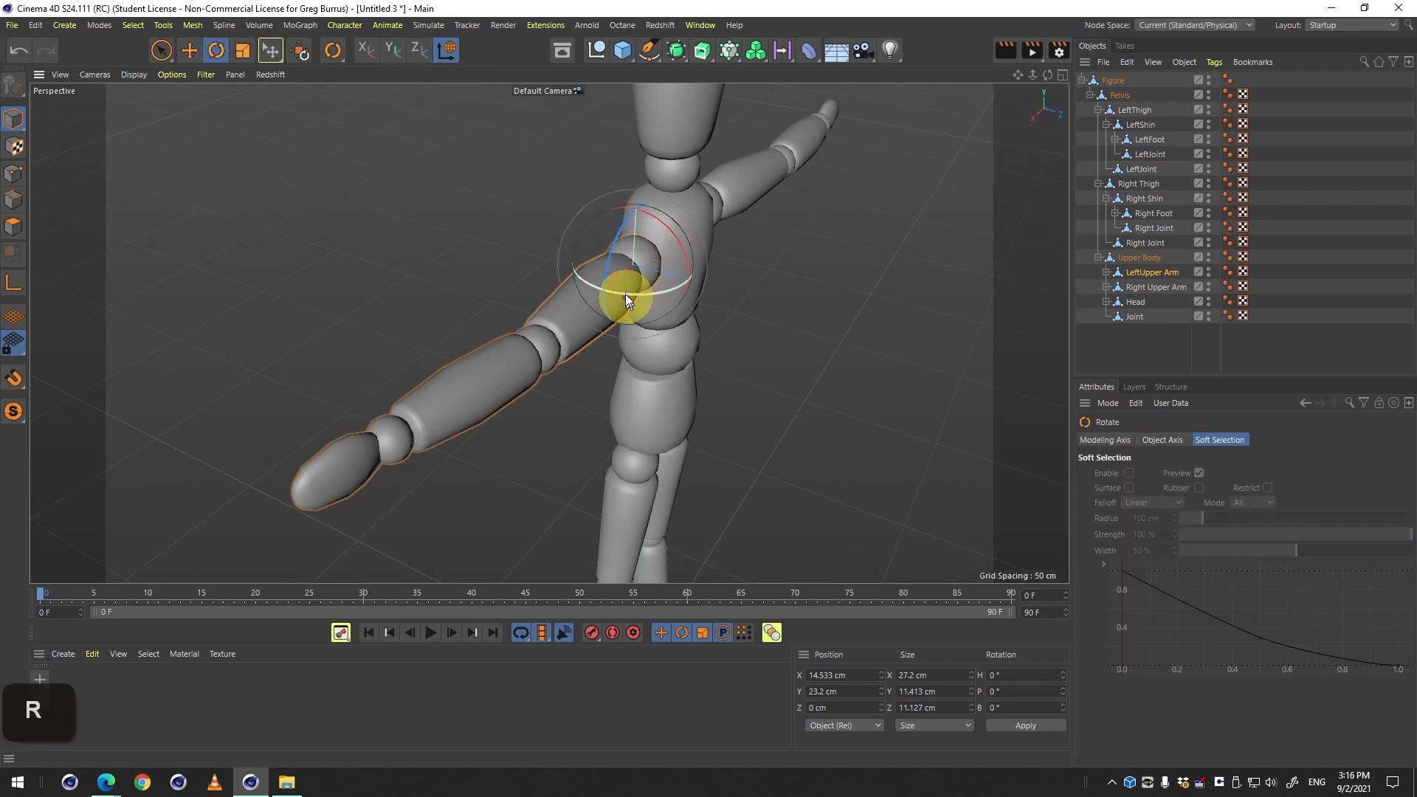
pyautogui.click(450, 52)
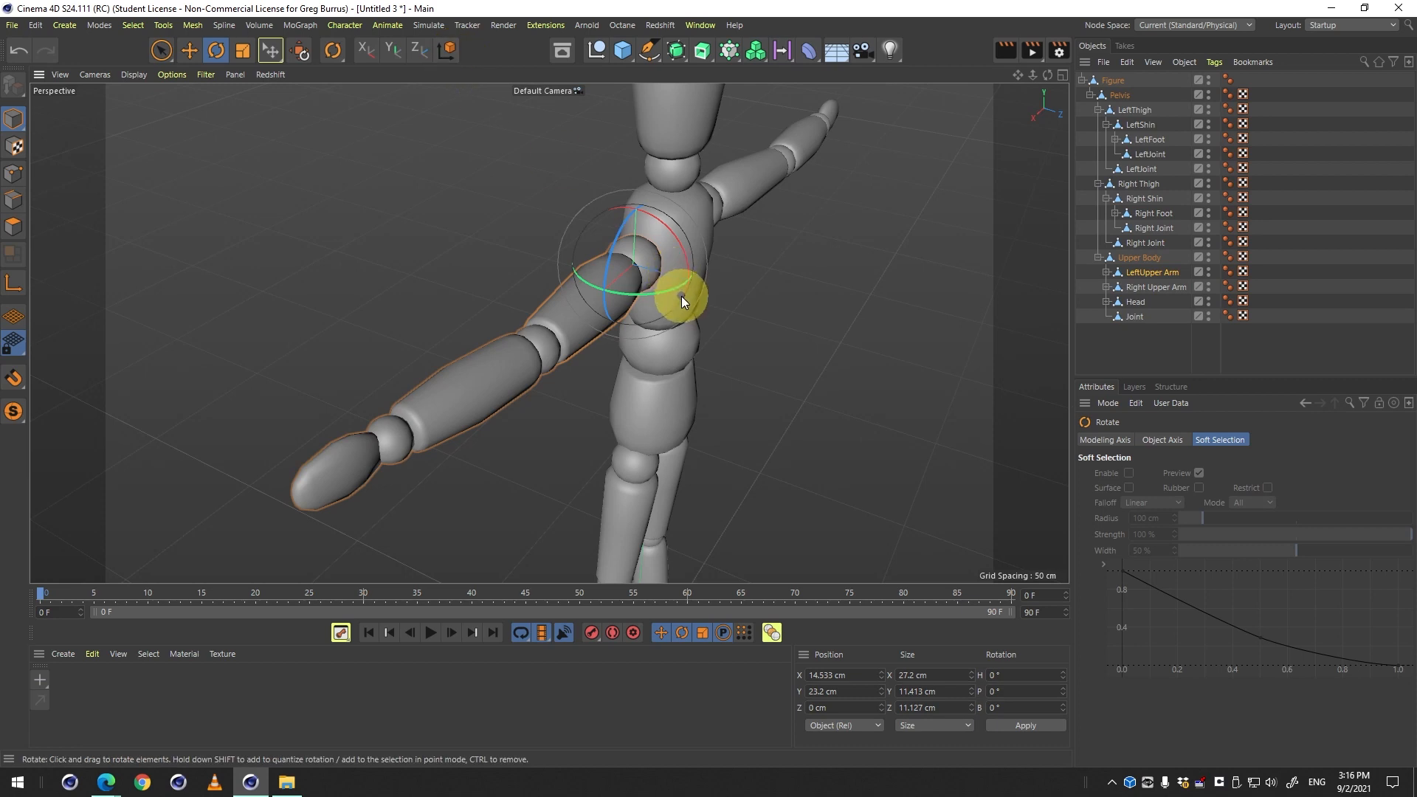
pyautogui.moveTo(663, 295); pyautogui.dragTo(541, 291)
# Activate the Move tool on the rotated left upper arm and compare its object and world axes.
pyautogui.press('w')
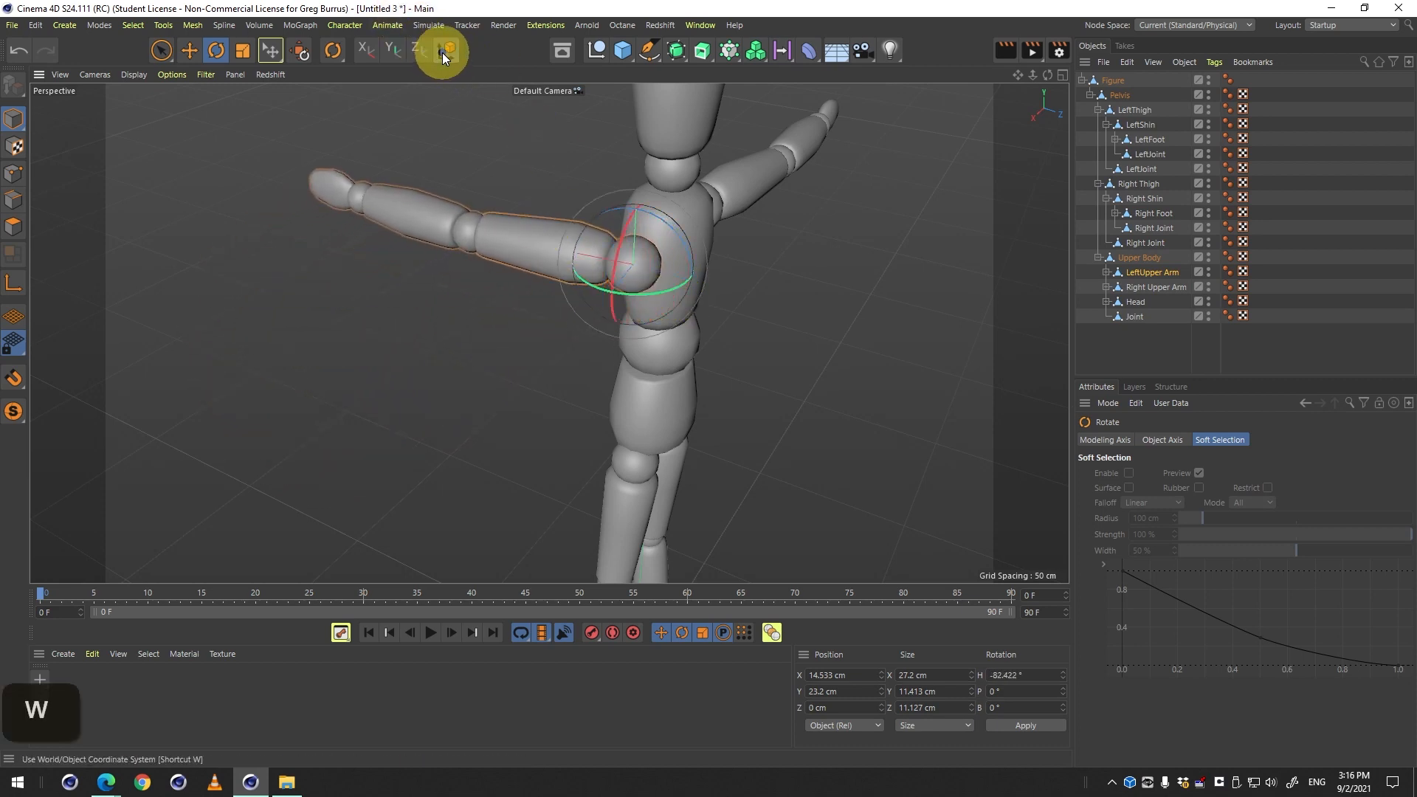
pyautogui.press('e')
pyautogui.click(448, 53)
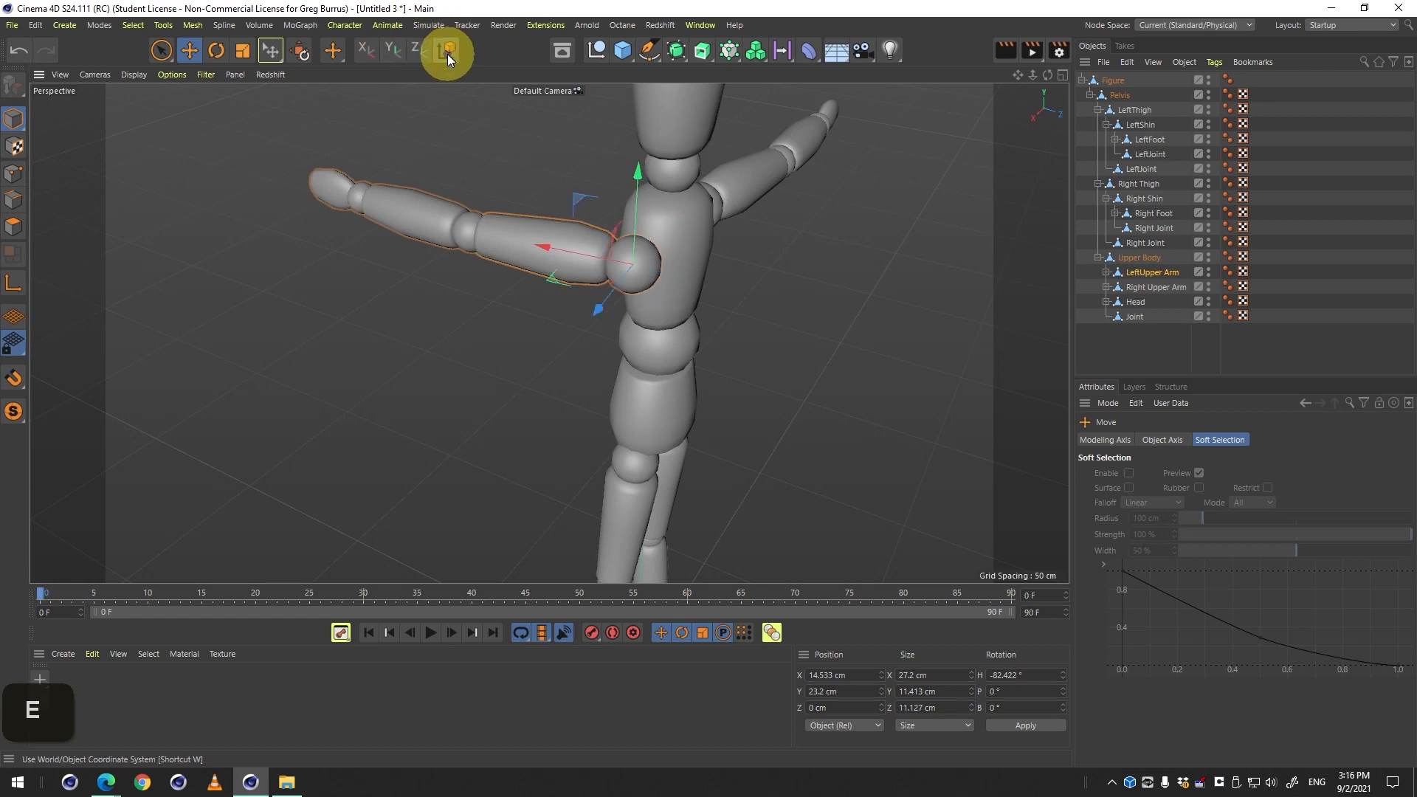
pyautogui.click(448, 54)
pyautogui.click(447, 54)
pyautogui.click(447, 54)
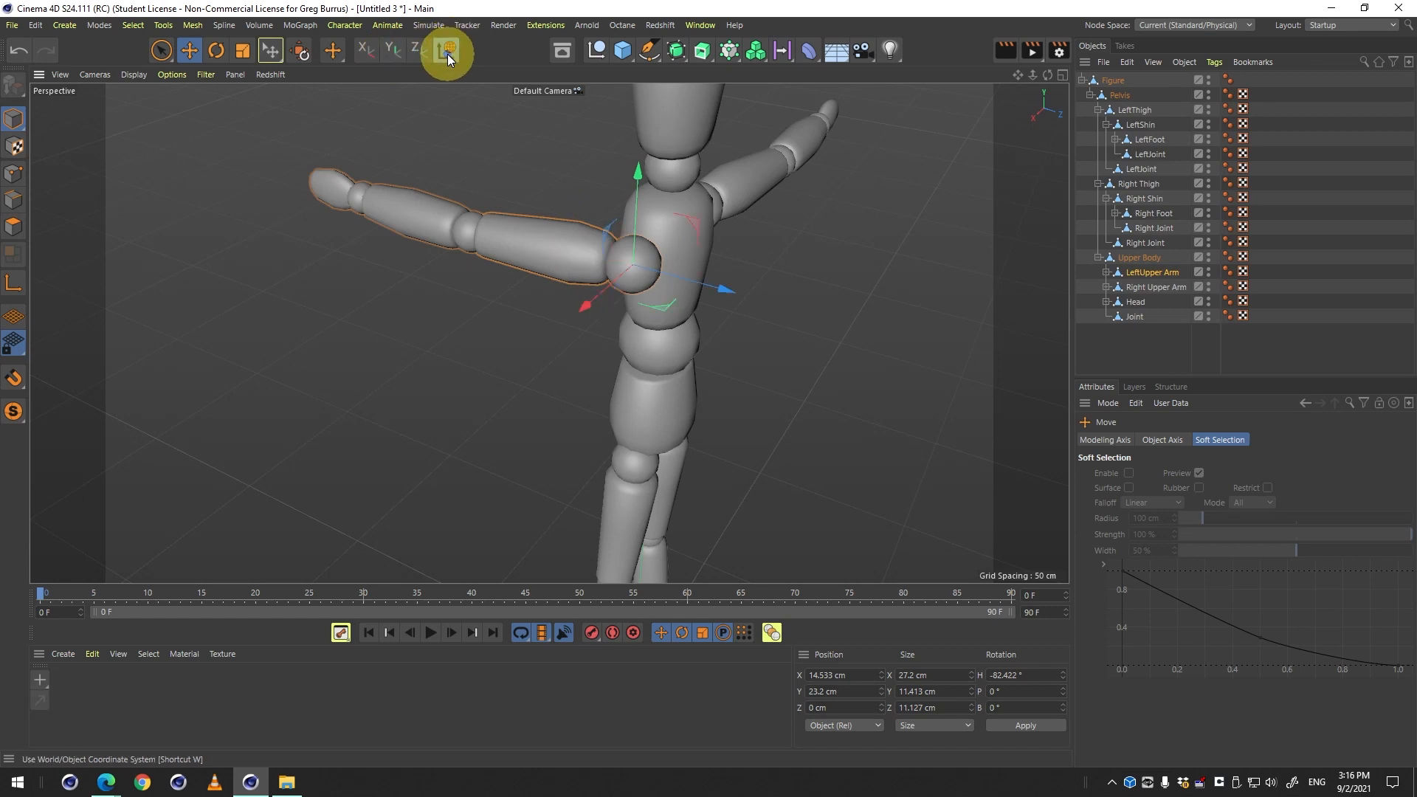
pyautogui.click(447, 55)
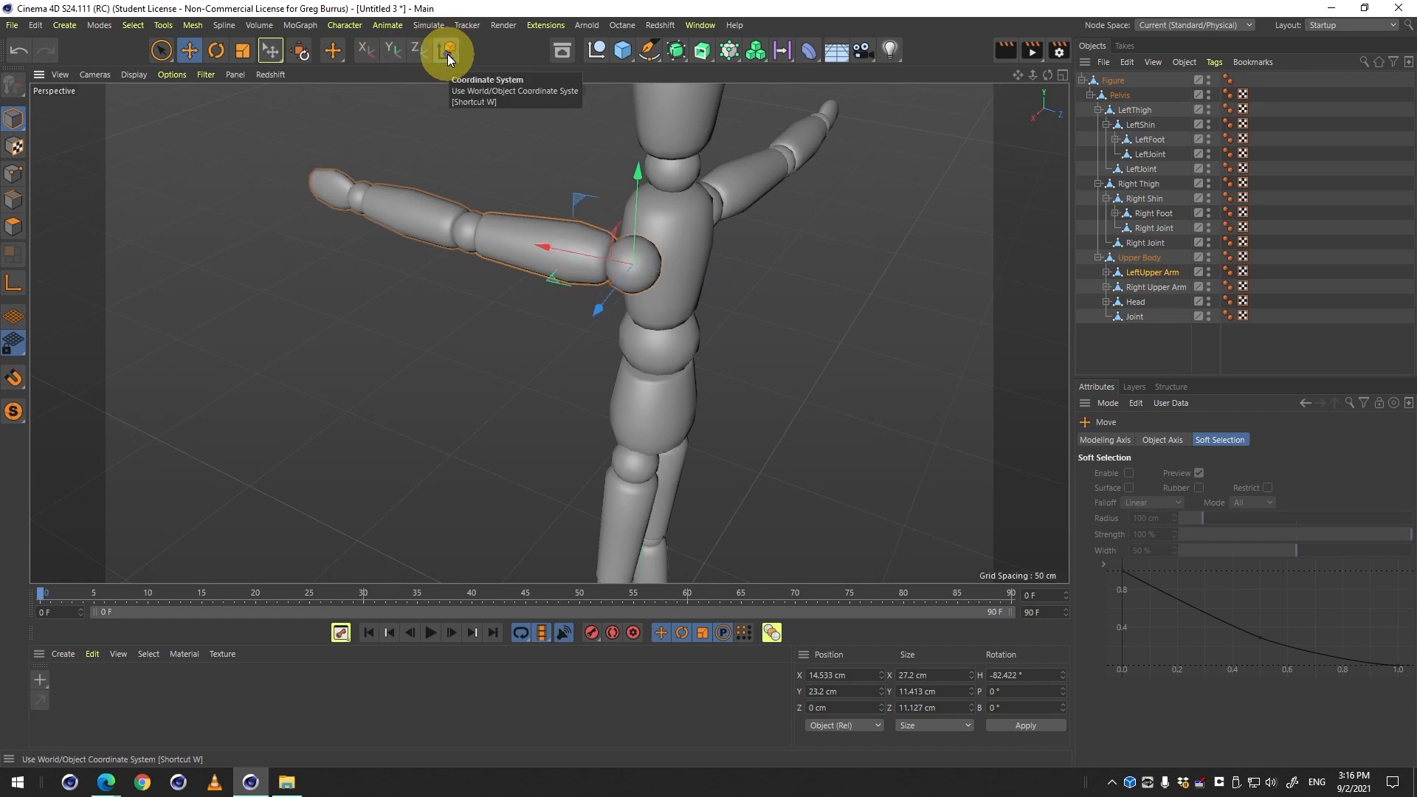
# Rotate the Right Thigh forward at the hip to about H 155.2°, P -82.9°, B 155.2°.
pyautogui.press('2')
pyautogui.moveTo(812, 298); pyautogui.dragTo(841, 216)
pyautogui.press('3')
pyautogui.press('1')
pyautogui.press('3')
pyautogui.moveTo(592, 317); pyautogui.dragTo(702, 250)
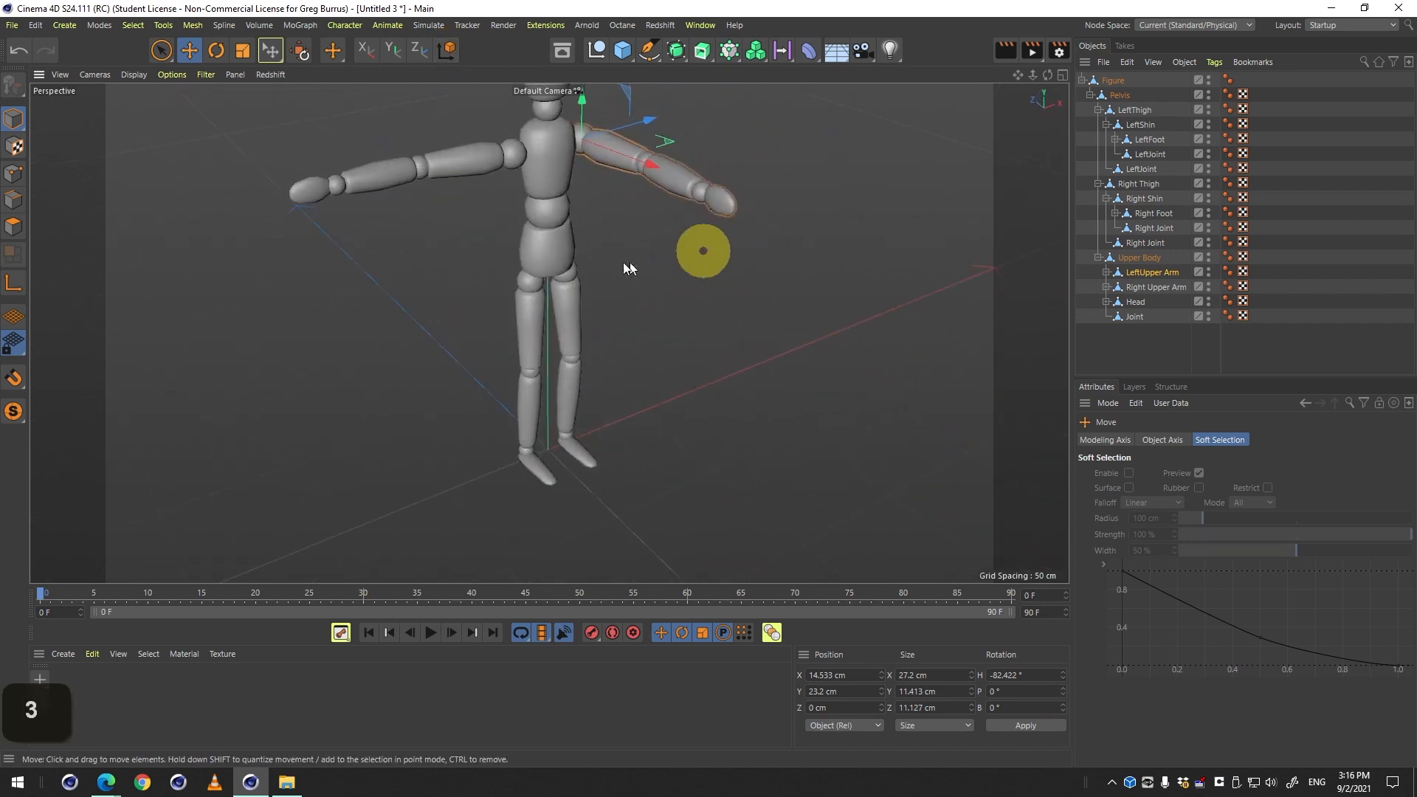
pyautogui.press('2')
pyautogui.moveTo(554, 250); pyautogui.dragTo(692, 251)
pyautogui.press('1')
pyautogui.moveTo(620, 309); pyautogui.dragTo(547, 292)
pyautogui.press('2')
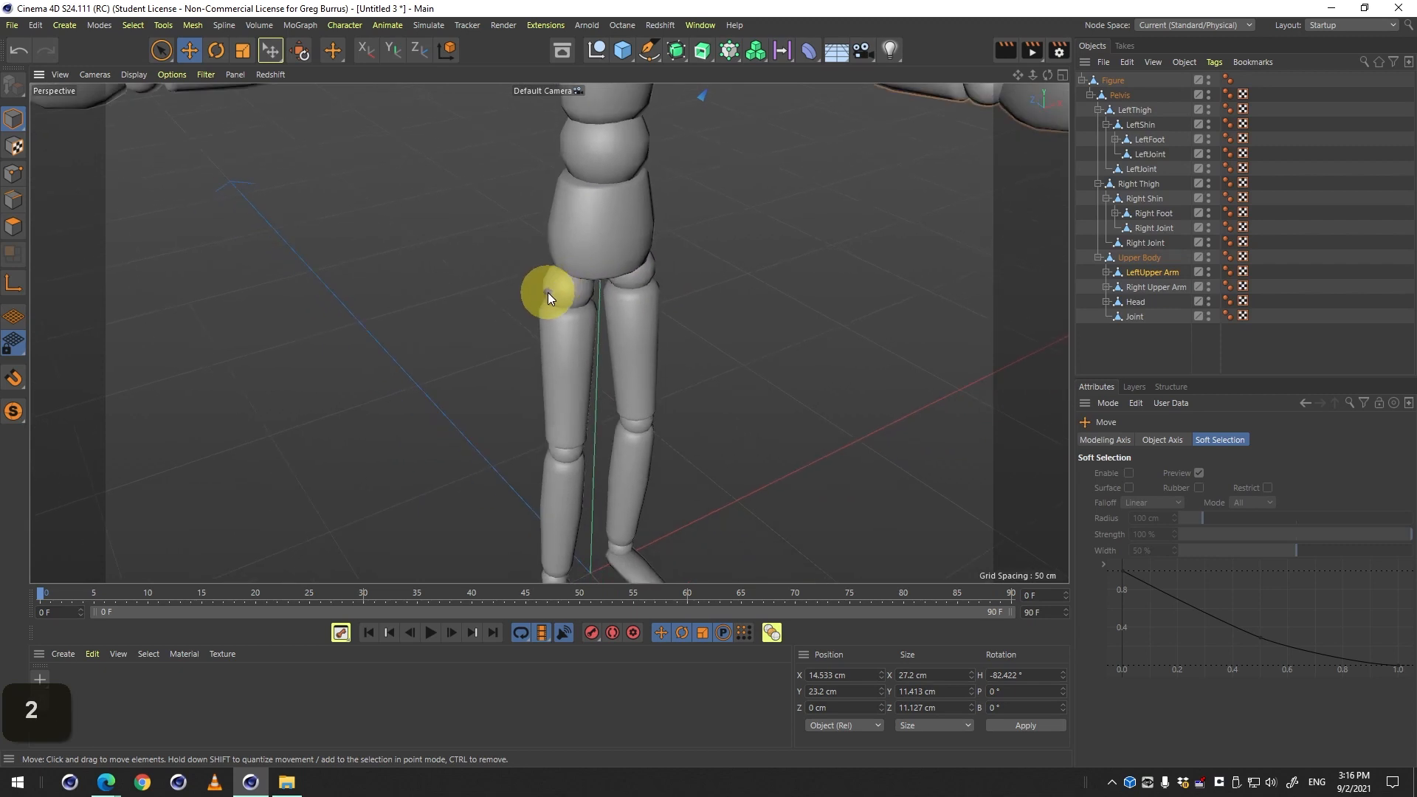
pyautogui.click(548, 292)
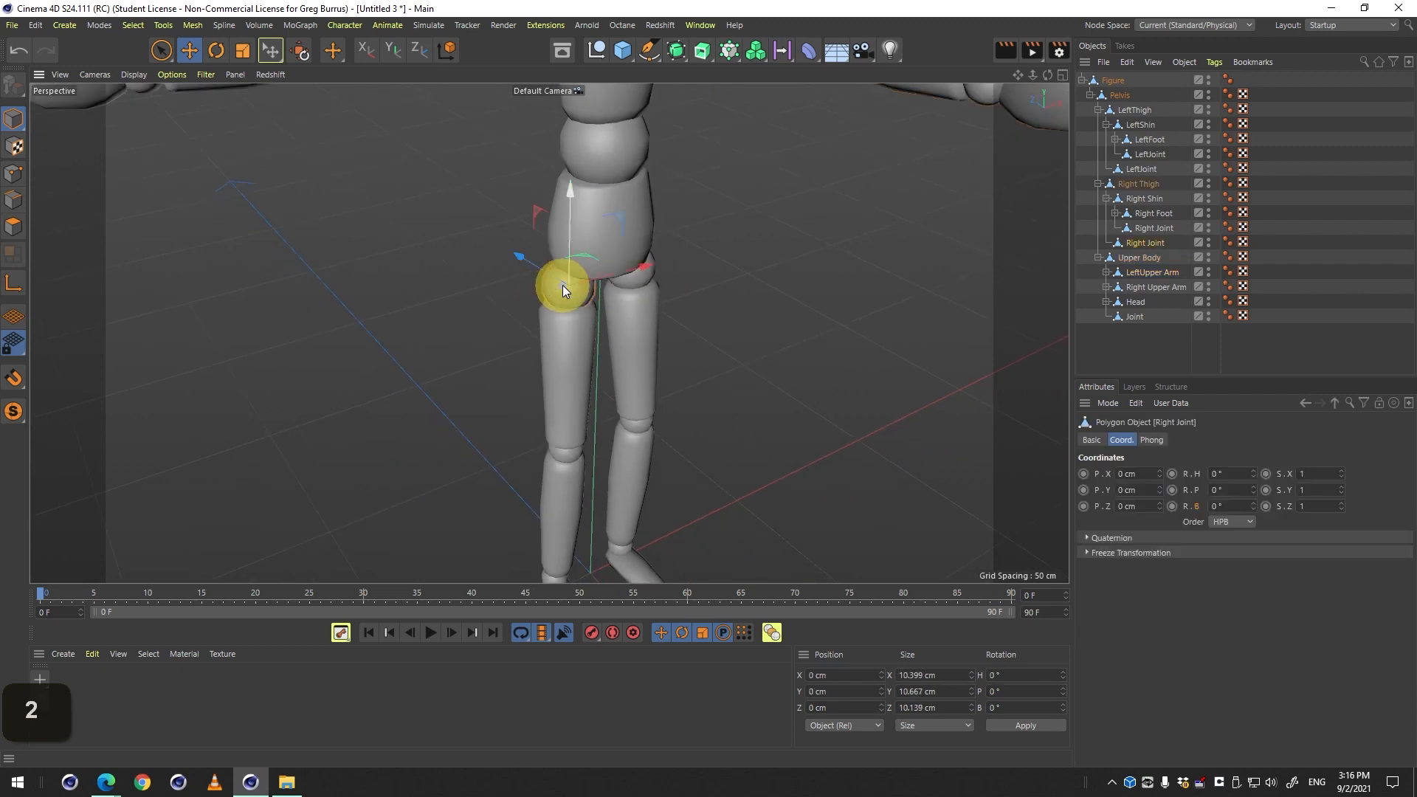
pyautogui.click(1150, 186)
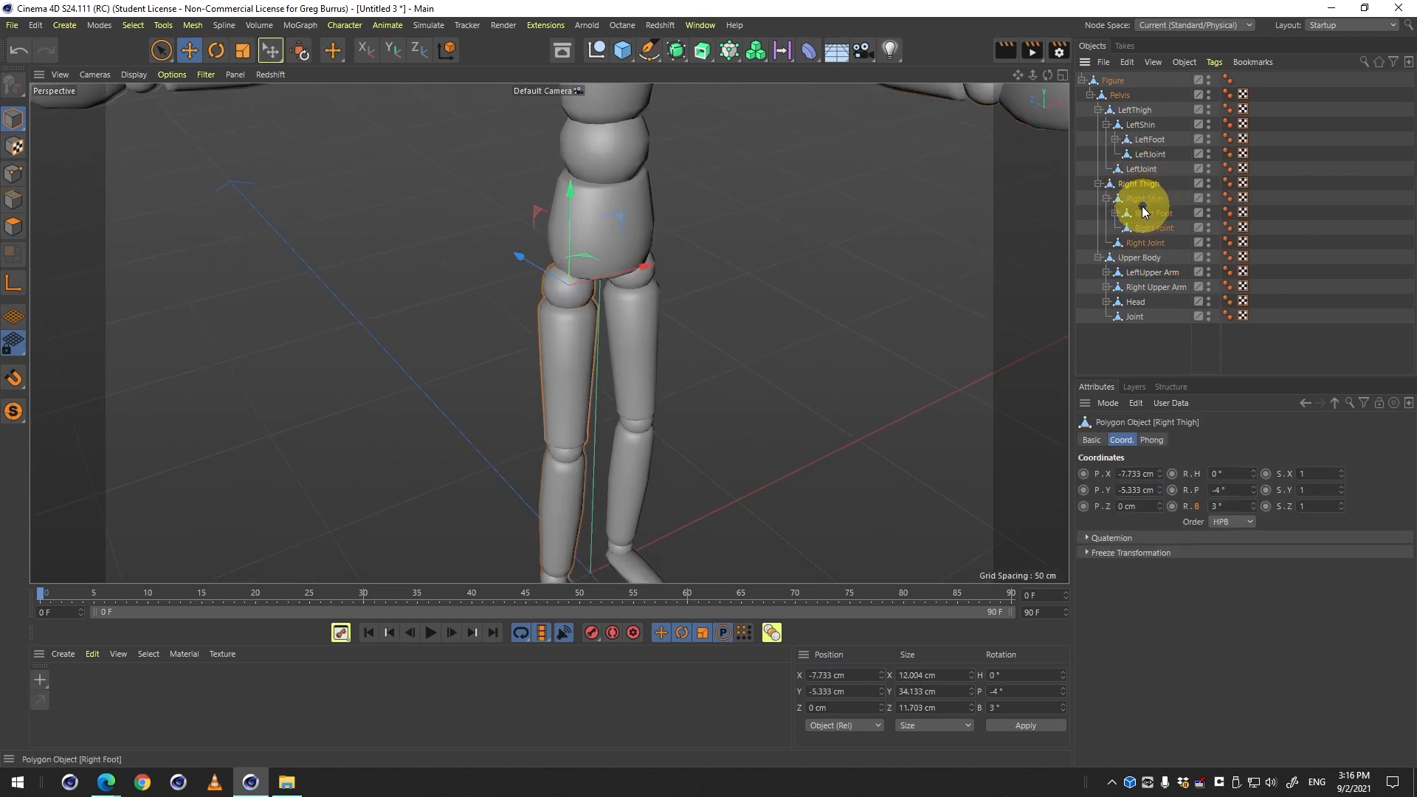
pyautogui.press('r')
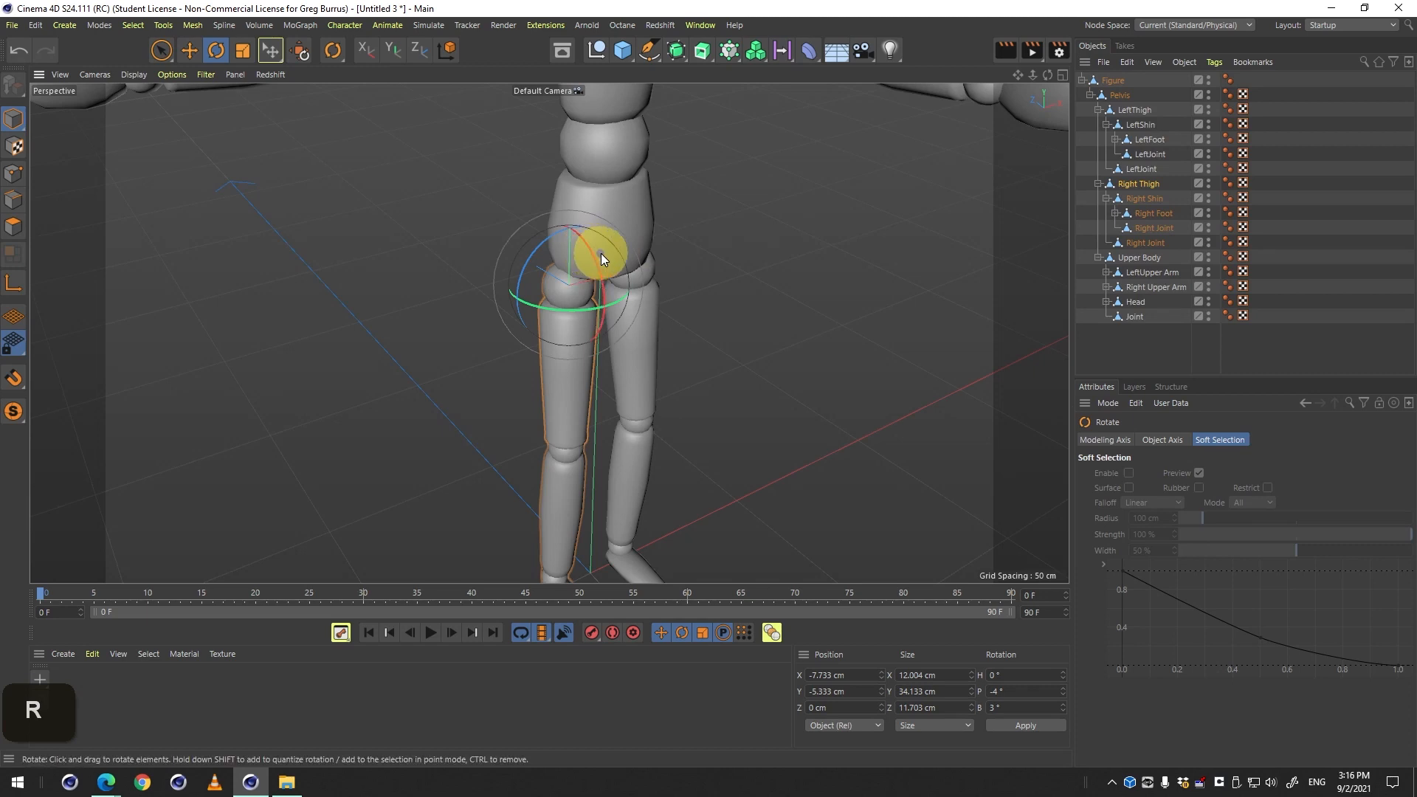
pyautogui.moveTo(598, 257); pyautogui.dragTo(509, 122)
# Activate the Move tool on the raised Right Thigh and compare its object axes with the world axes.
pyautogui.press('2')
pyautogui.moveTo(572, 179); pyautogui.dragTo(582, 270)
pyautogui.press('3')
pyautogui.press('1')
pyautogui.press('3')
pyautogui.press('2')
pyautogui.press('3')
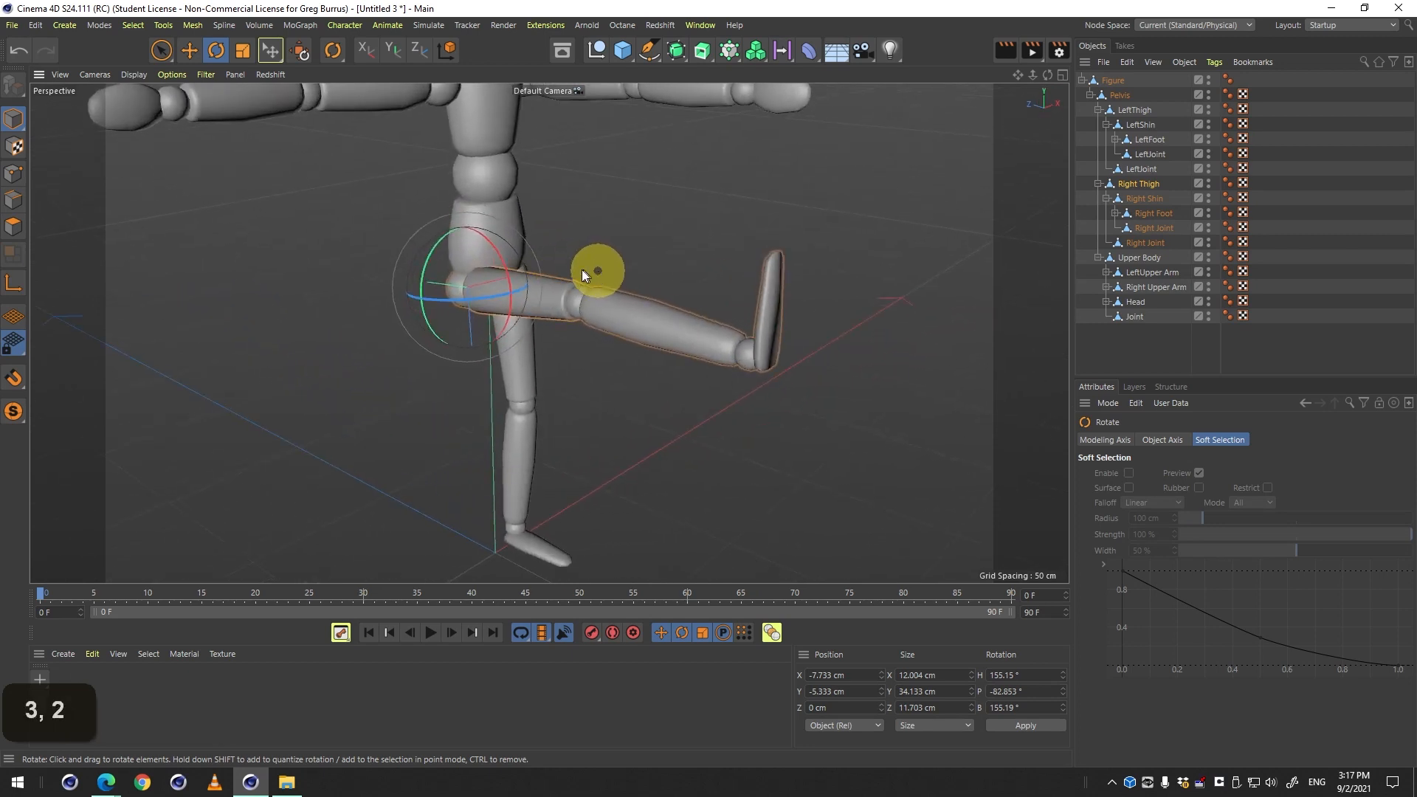
pyautogui.press('w')
pyautogui.press('e')
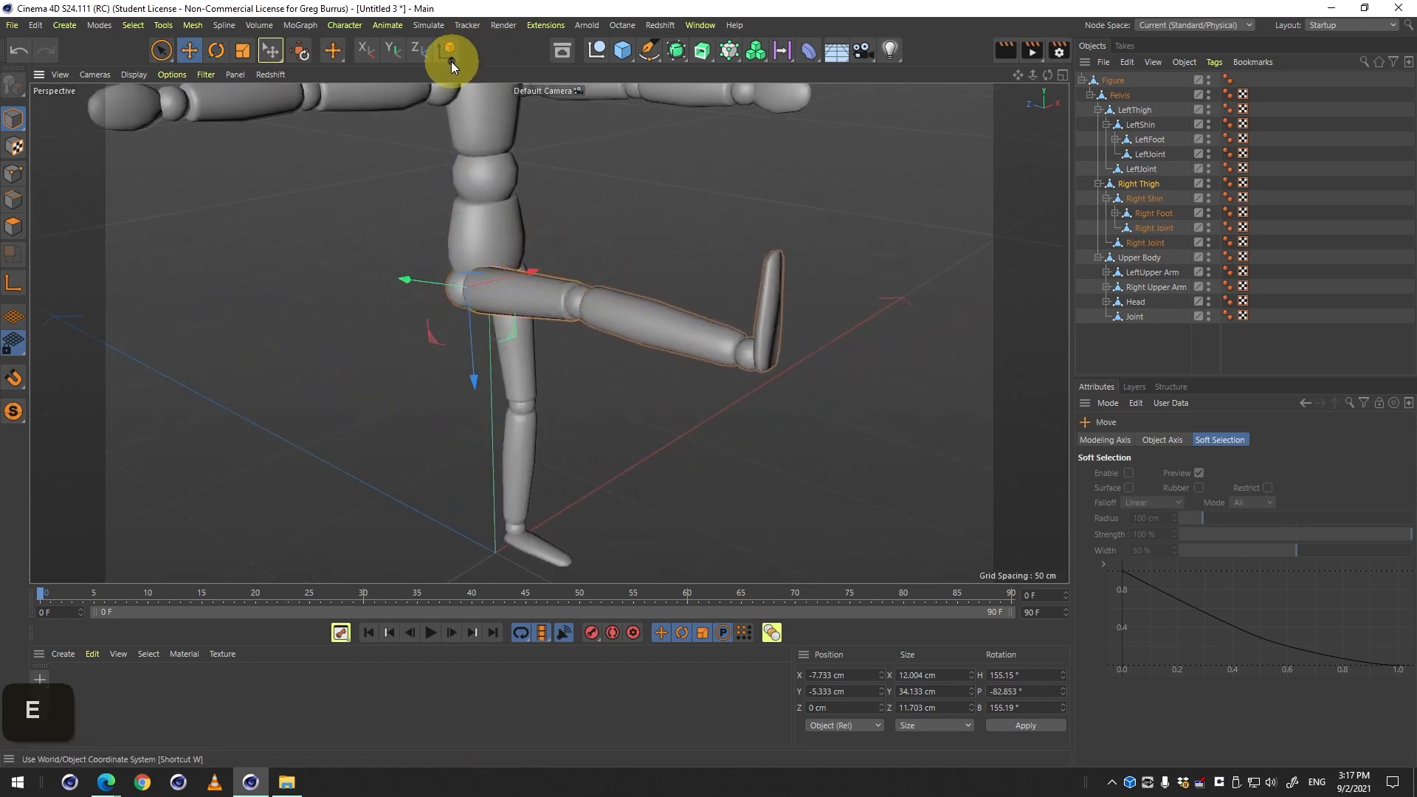
pyautogui.press('w')
pyautogui.press('w')
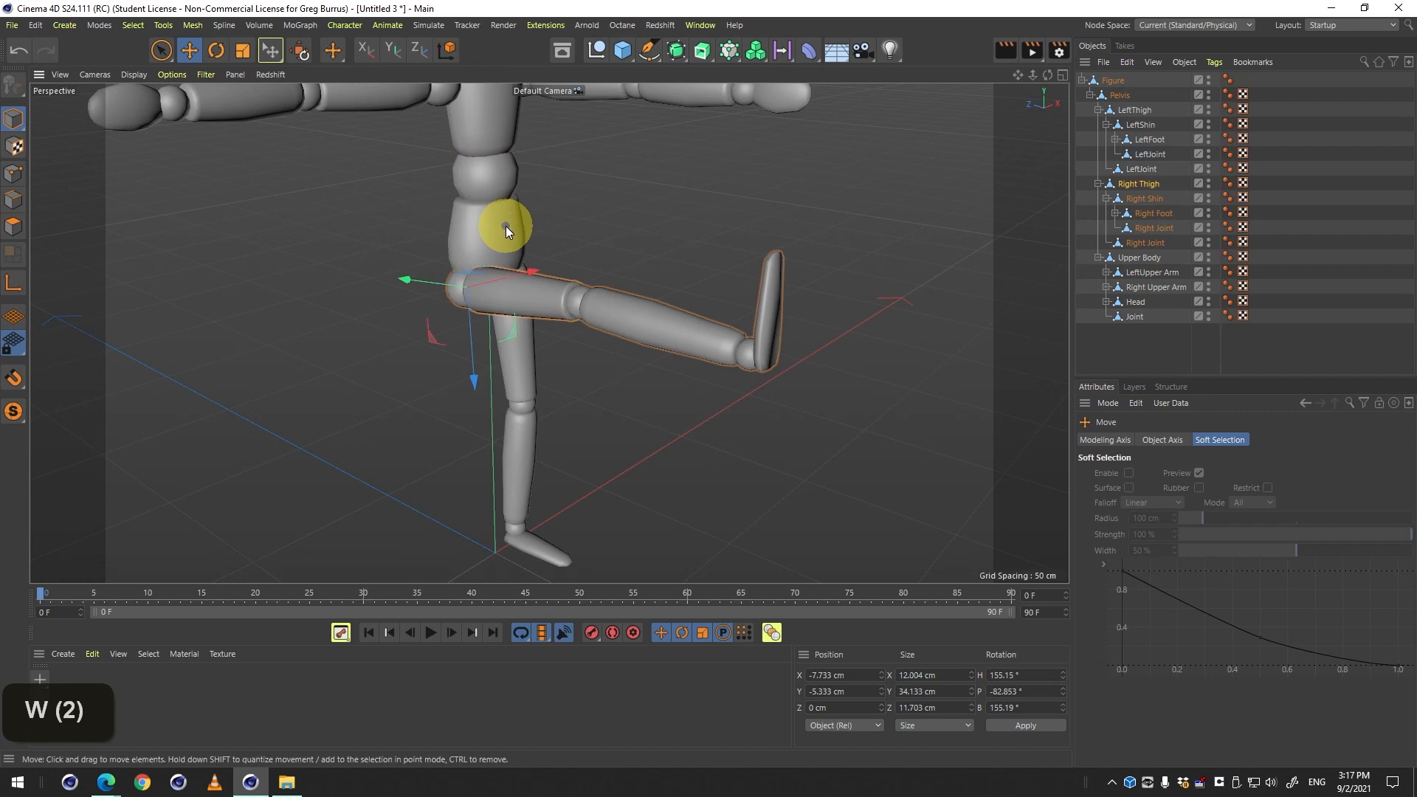
# Switch the Right Thigh to world coordinates and examine the axis directions at the hip from near and far.
pyautogui.press('w')
pyautogui.press('2')
pyautogui.moveTo(480, 242); pyautogui.dragTo(503, 299)
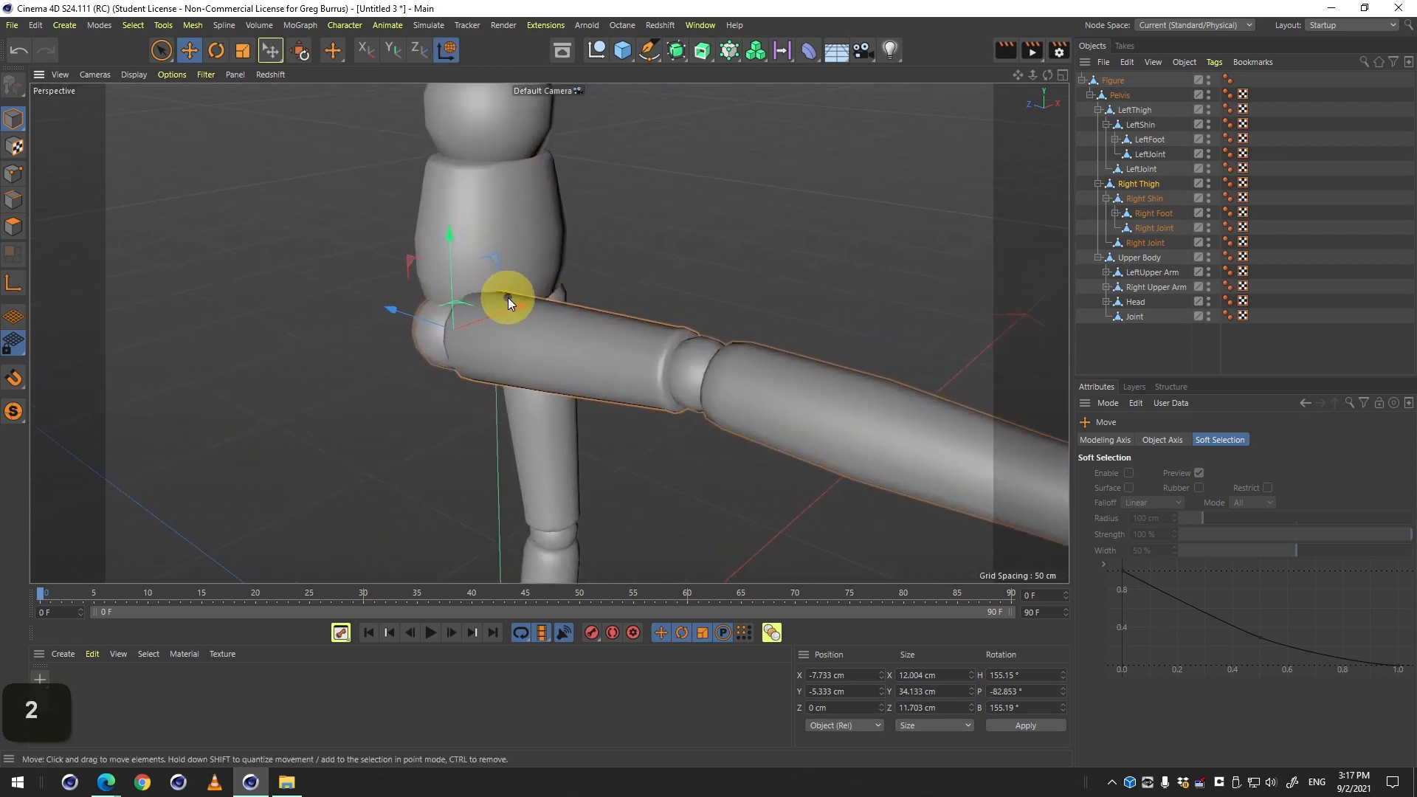
pyautogui.press('w')
pyautogui.press('w')
pyautogui.press('2')
pyautogui.moveTo(497, 307); pyautogui.dragTo(439, 338)
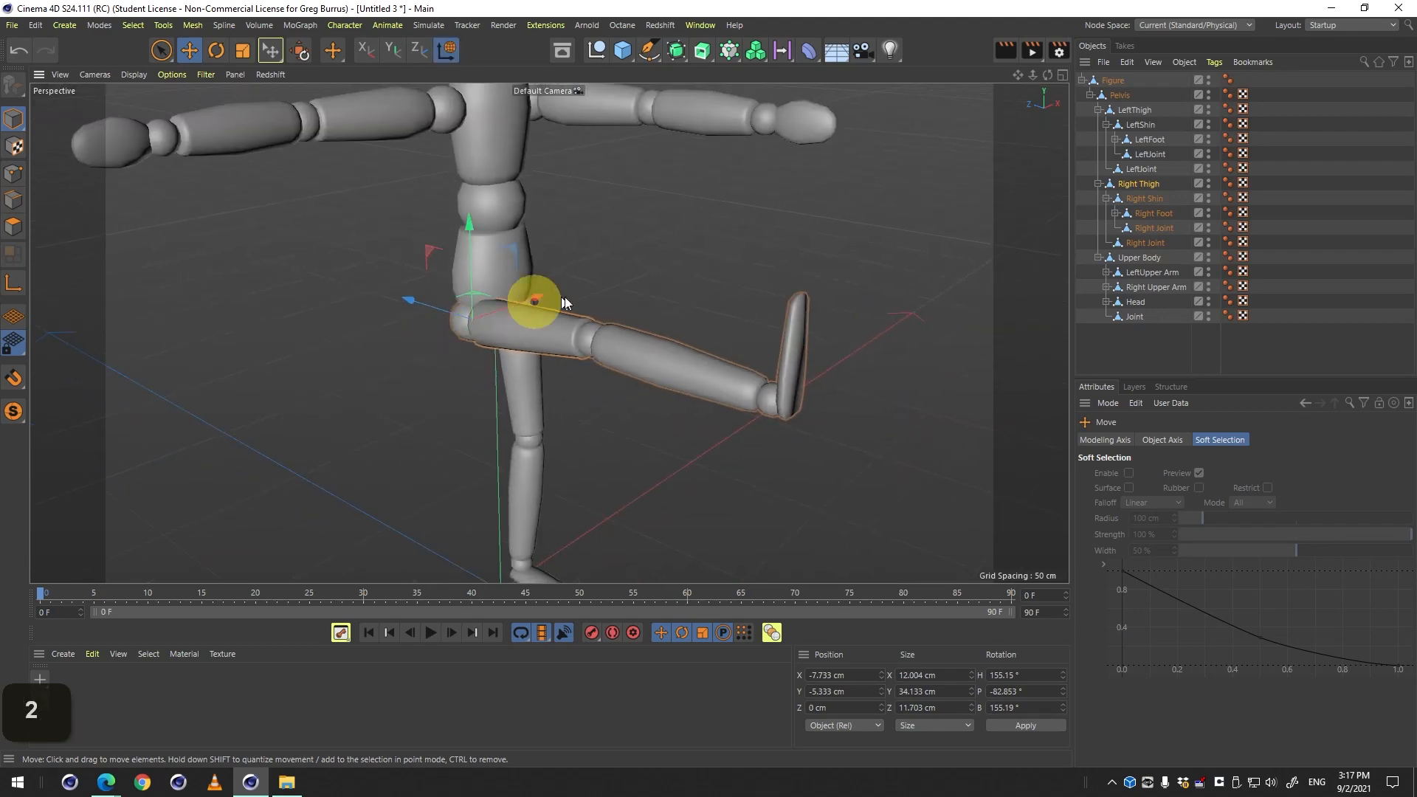
pyautogui.press('3')
pyautogui.moveTo(623, 291); pyautogui.dragTo(533, 303)
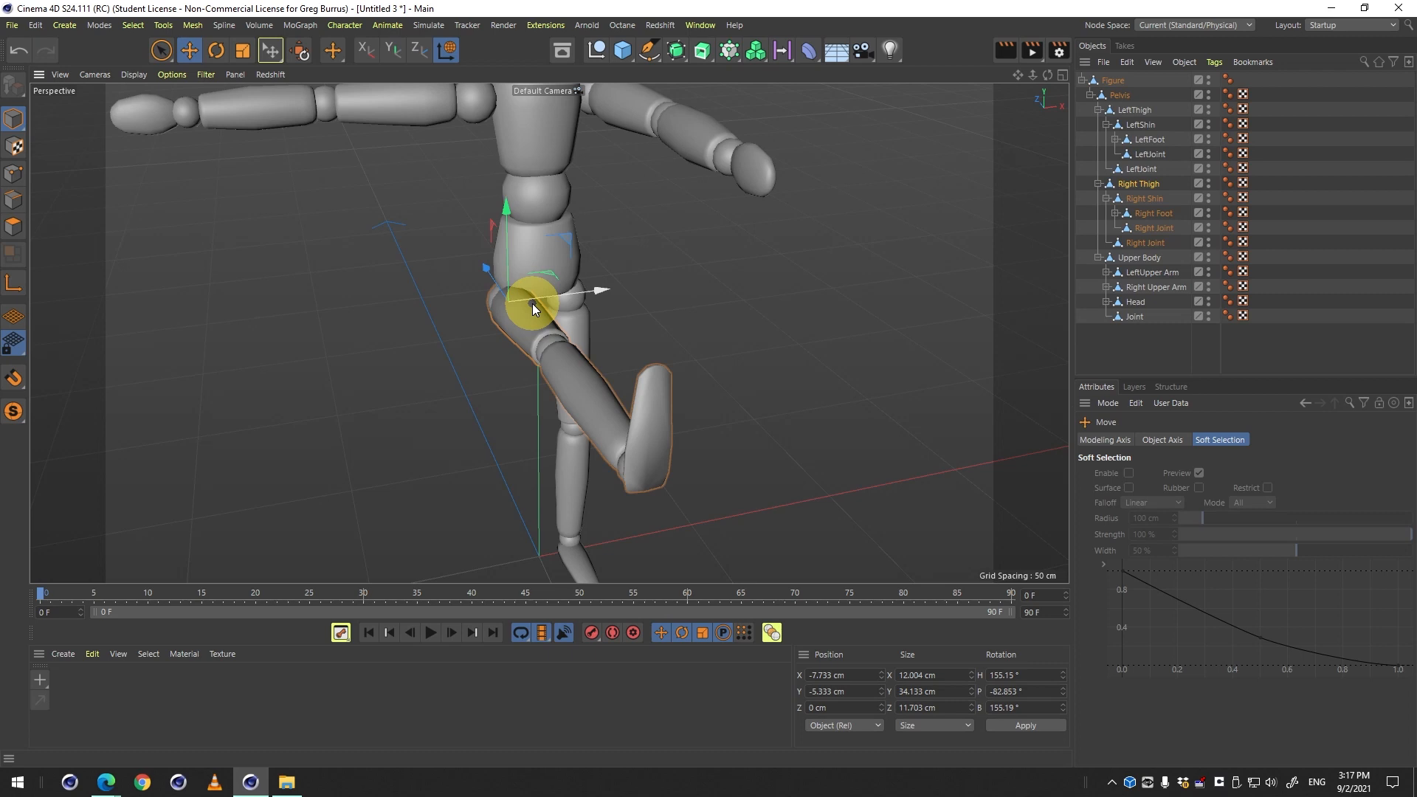
# Try scaling the right knee joint up uniformly to about 17.4 x 17.9 x 17 cm, and undo the scaling.
pyautogui.press('2')
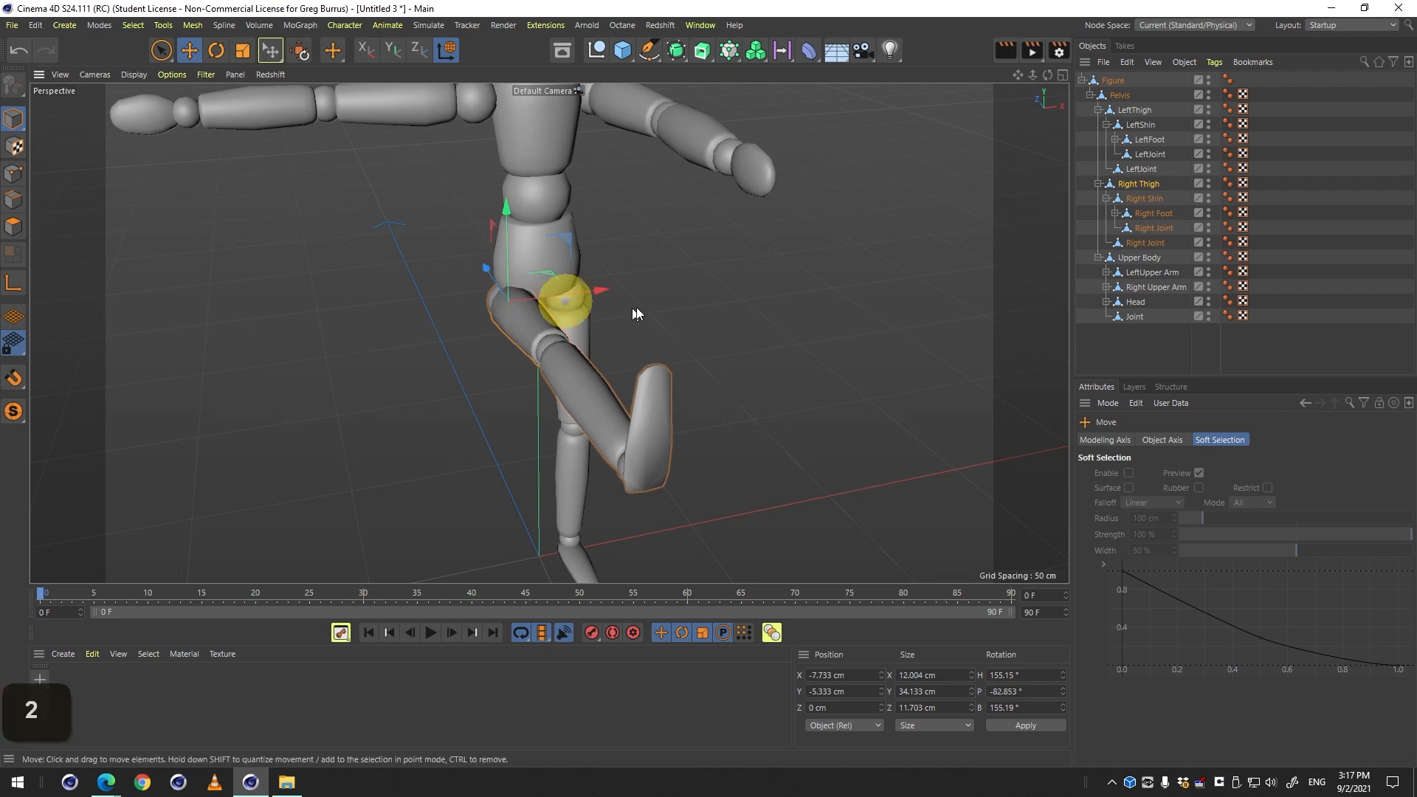
pyautogui.moveTo(715, 279); pyautogui.dragTo(397, 343)
pyautogui.press('3')
pyautogui.press('1')
pyautogui.press('2')
pyautogui.press('3')
pyautogui.press('1')
pyautogui.press('3')
pyautogui.click(369, 330)
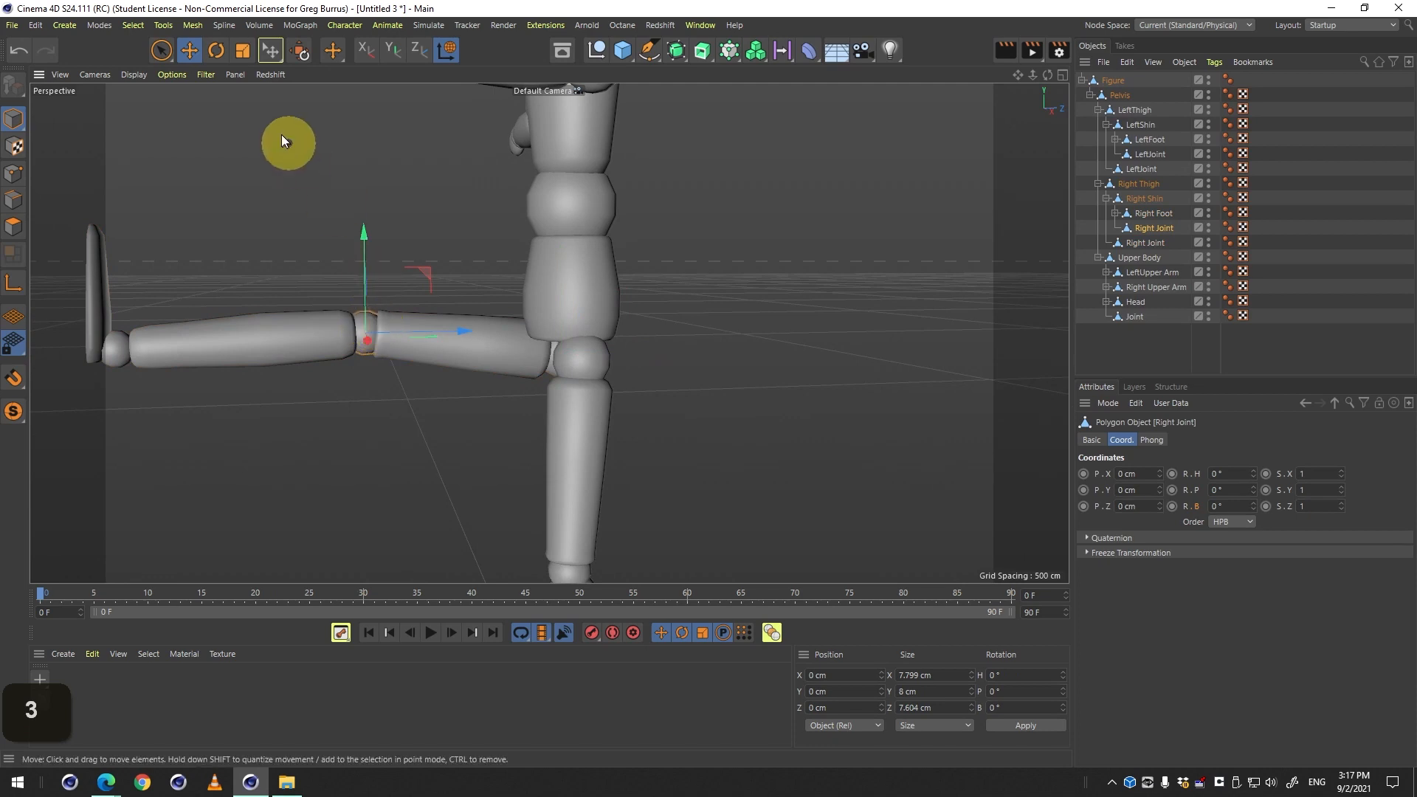
pyautogui.click(239, 57)
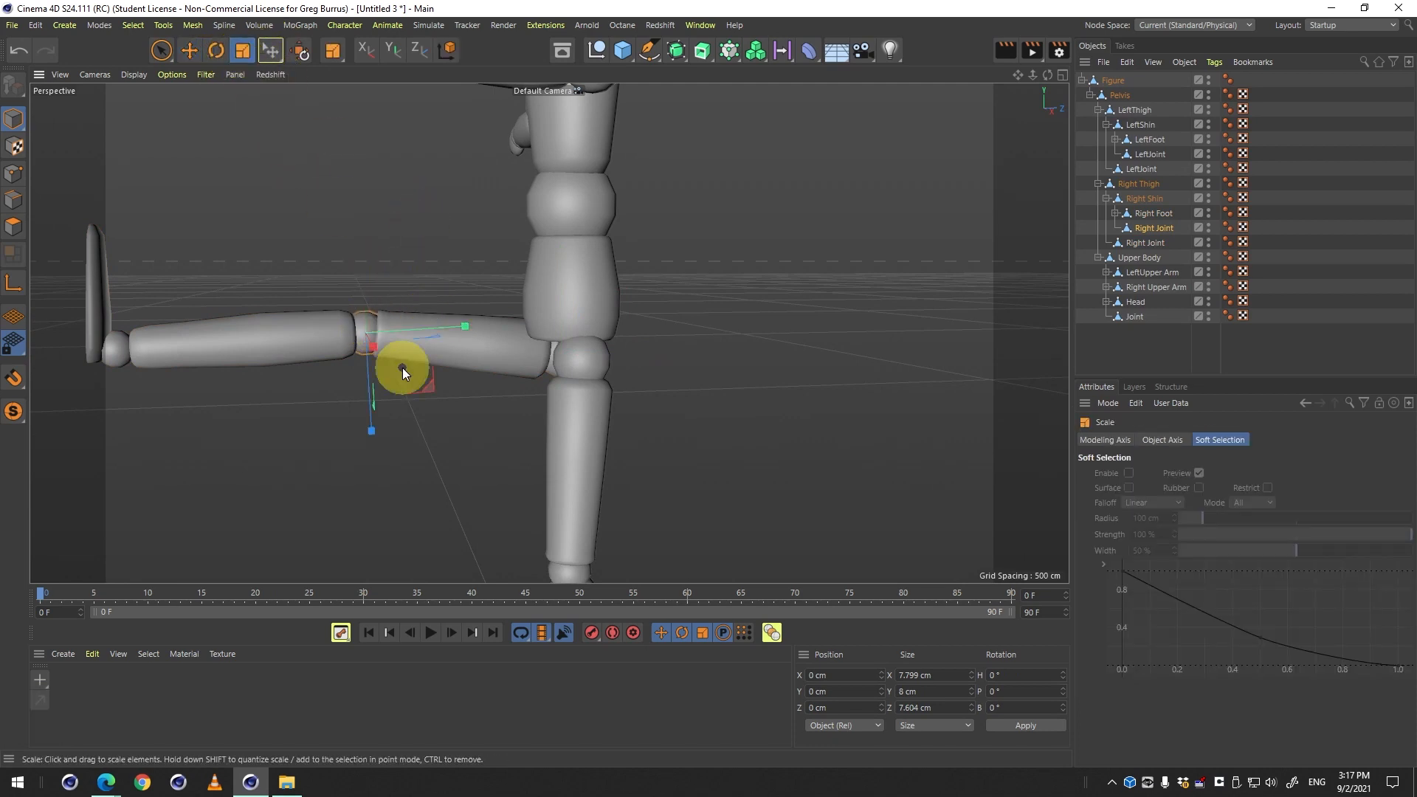
pyautogui.moveTo(397, 374); pyautogui.dragTo(1362, 431)
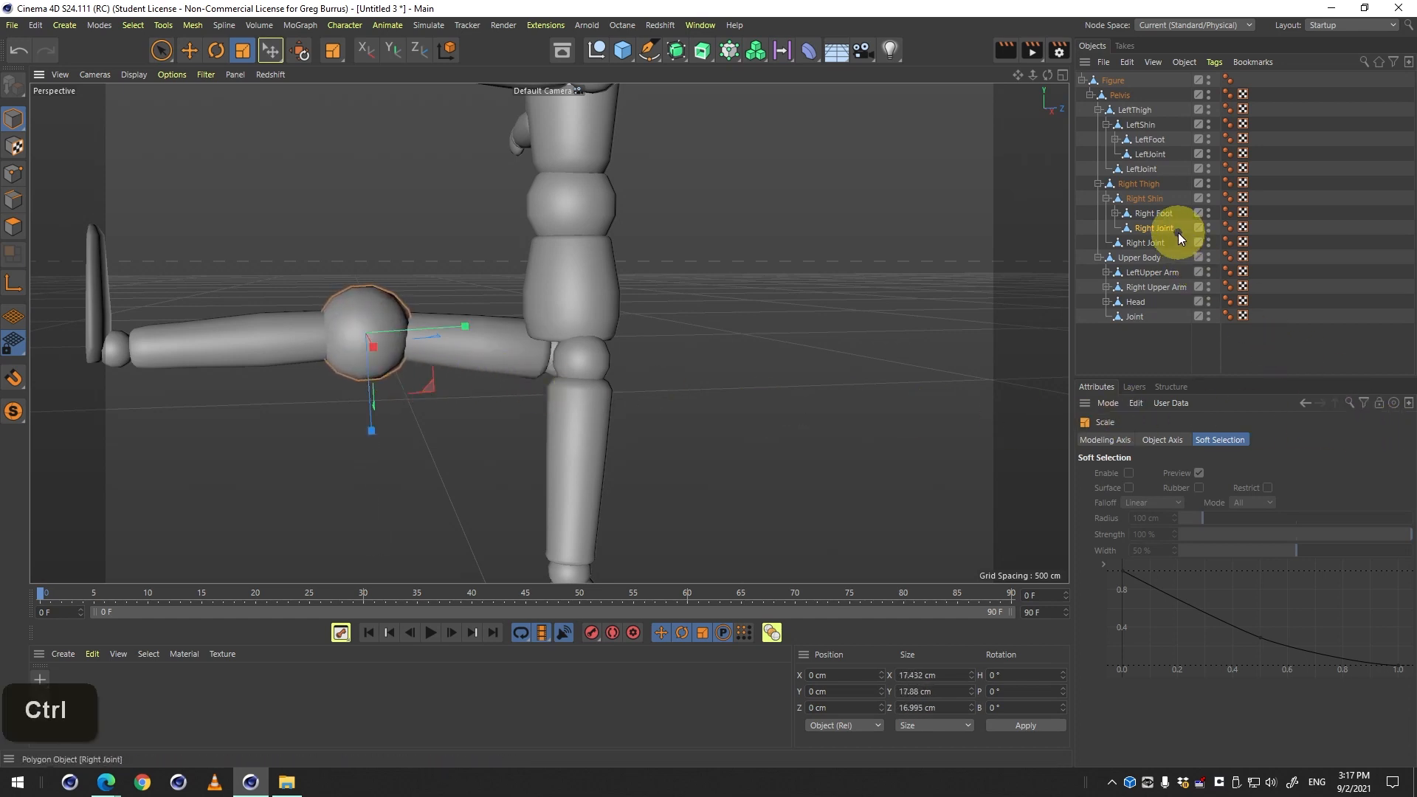
pyautogui.hotkey('ctrl', 'z')
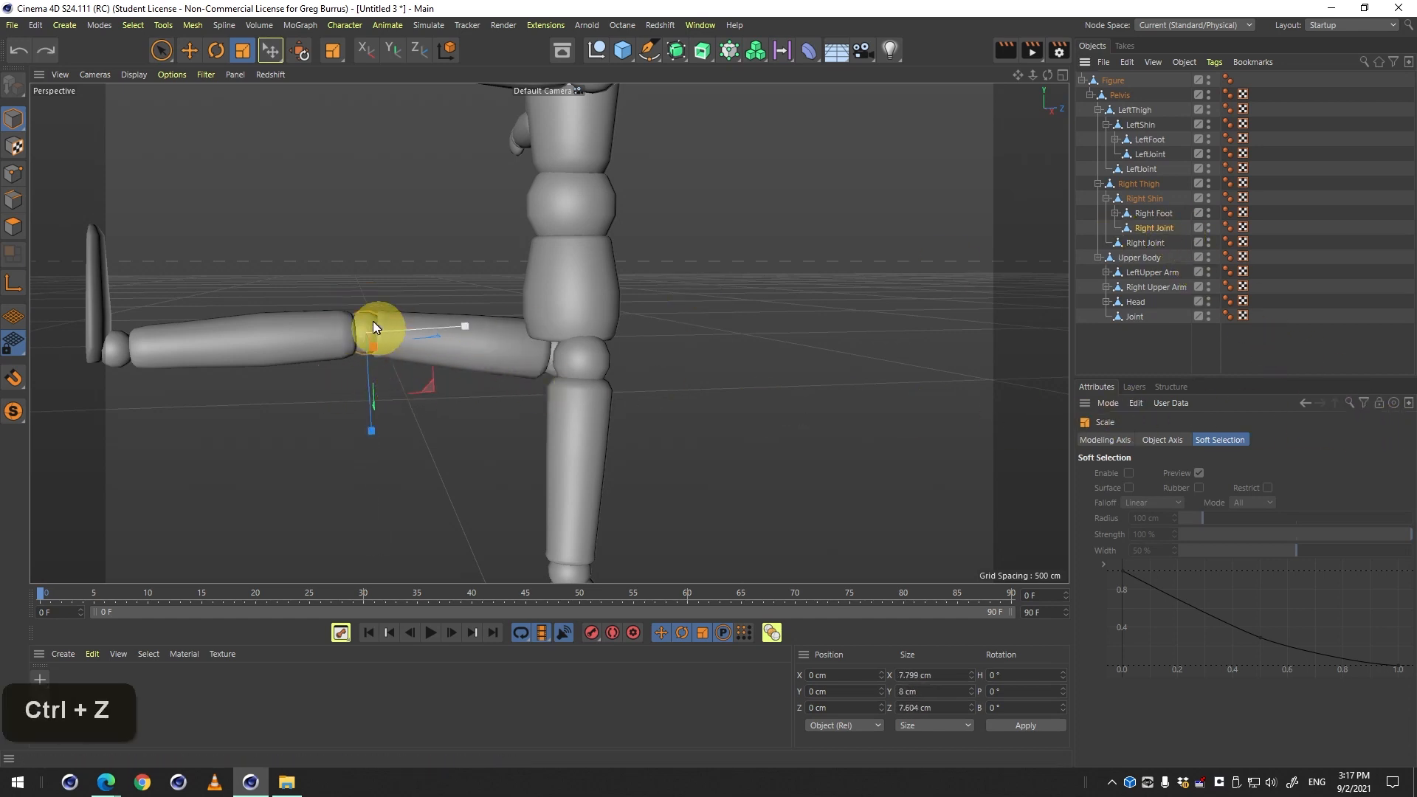
# Try scaling the right knee joint up again to about 16.5 x 16.9 x 16.1 cm, and undo it.
pyautogui.moveTo(413, 366); pyautogui.dragTo(1300, 430)
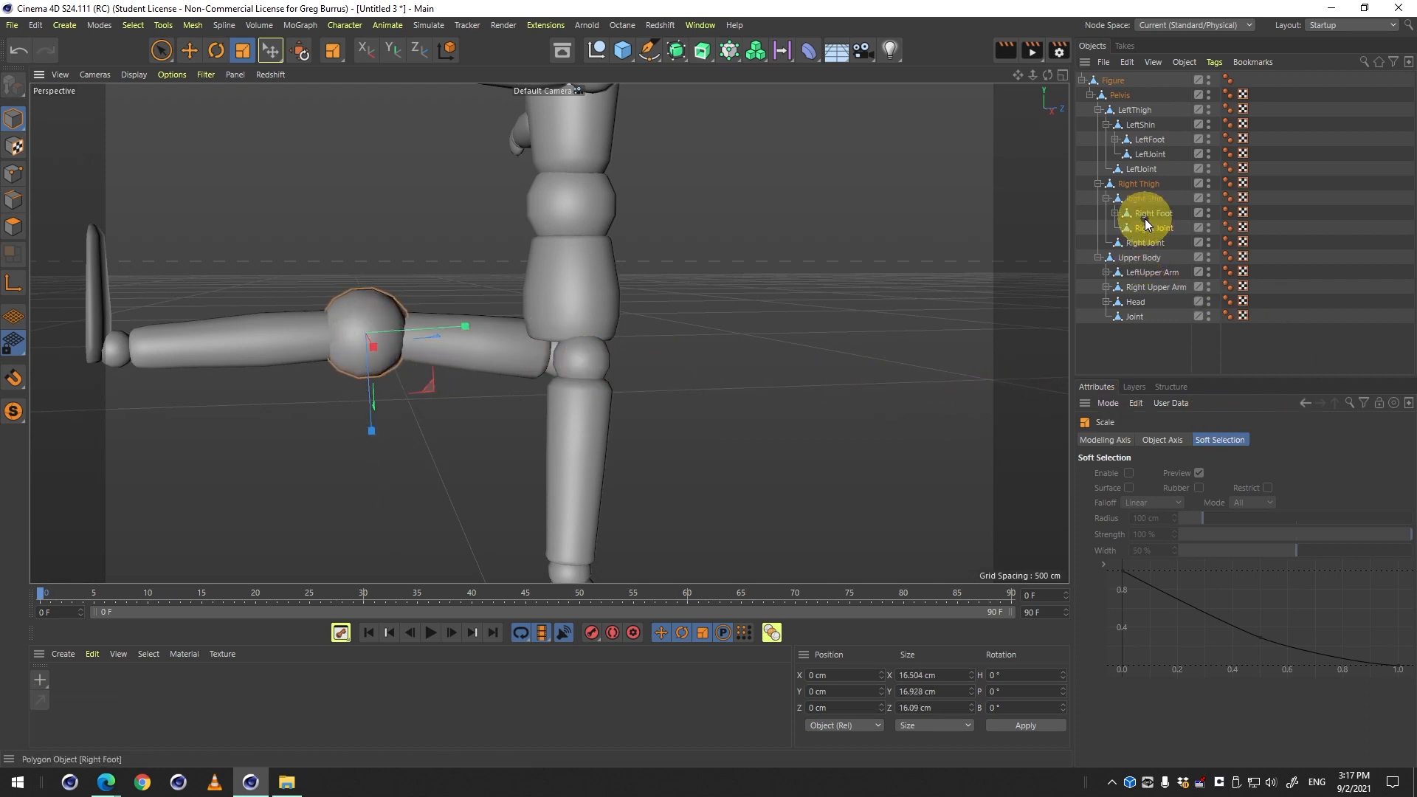
pyautogui.hotkey('ctrl', 'z')
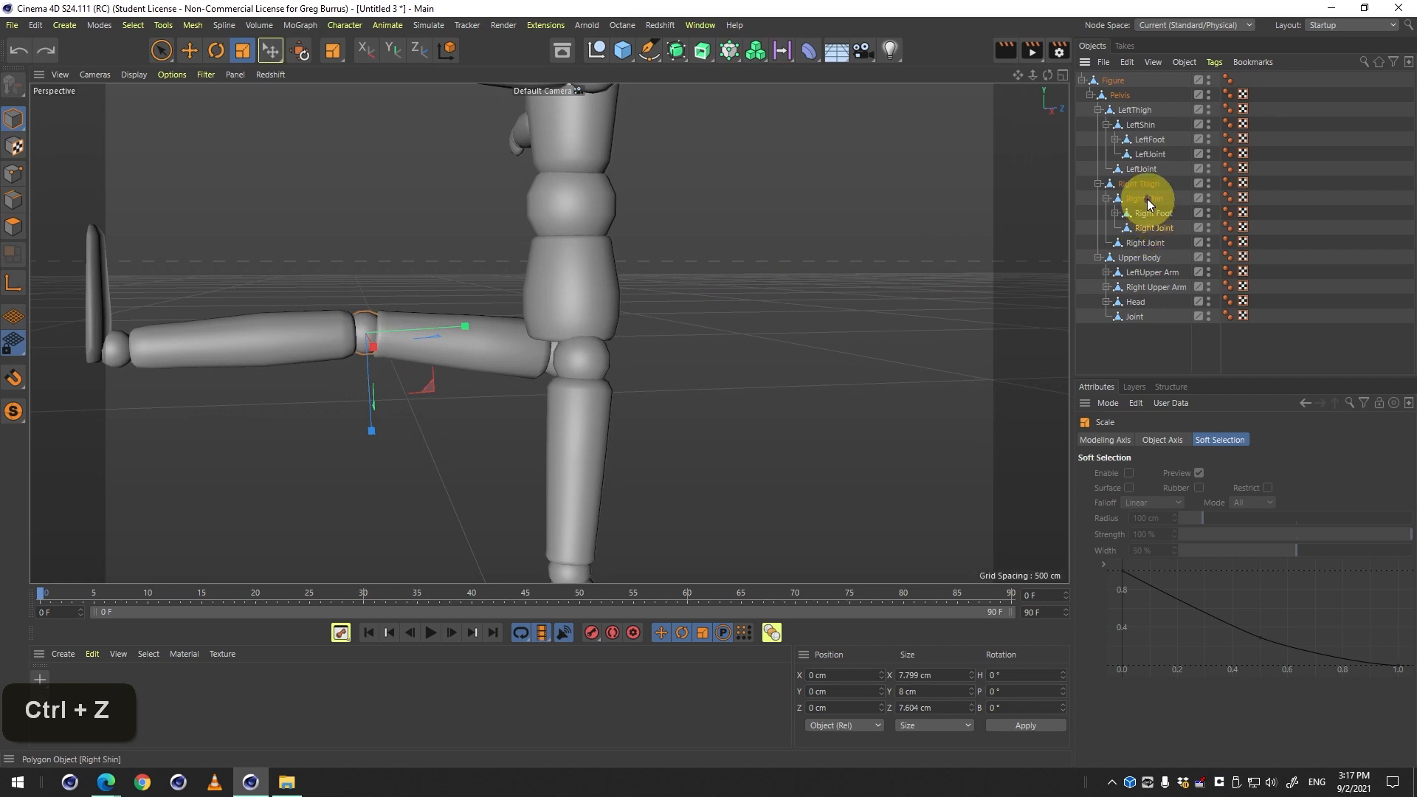
# Scale the Right Shin with its child foot and joint uniformly up to about 19.4 x 76.5 x 18.9 cm.
pyautogui.click(1144, 200)
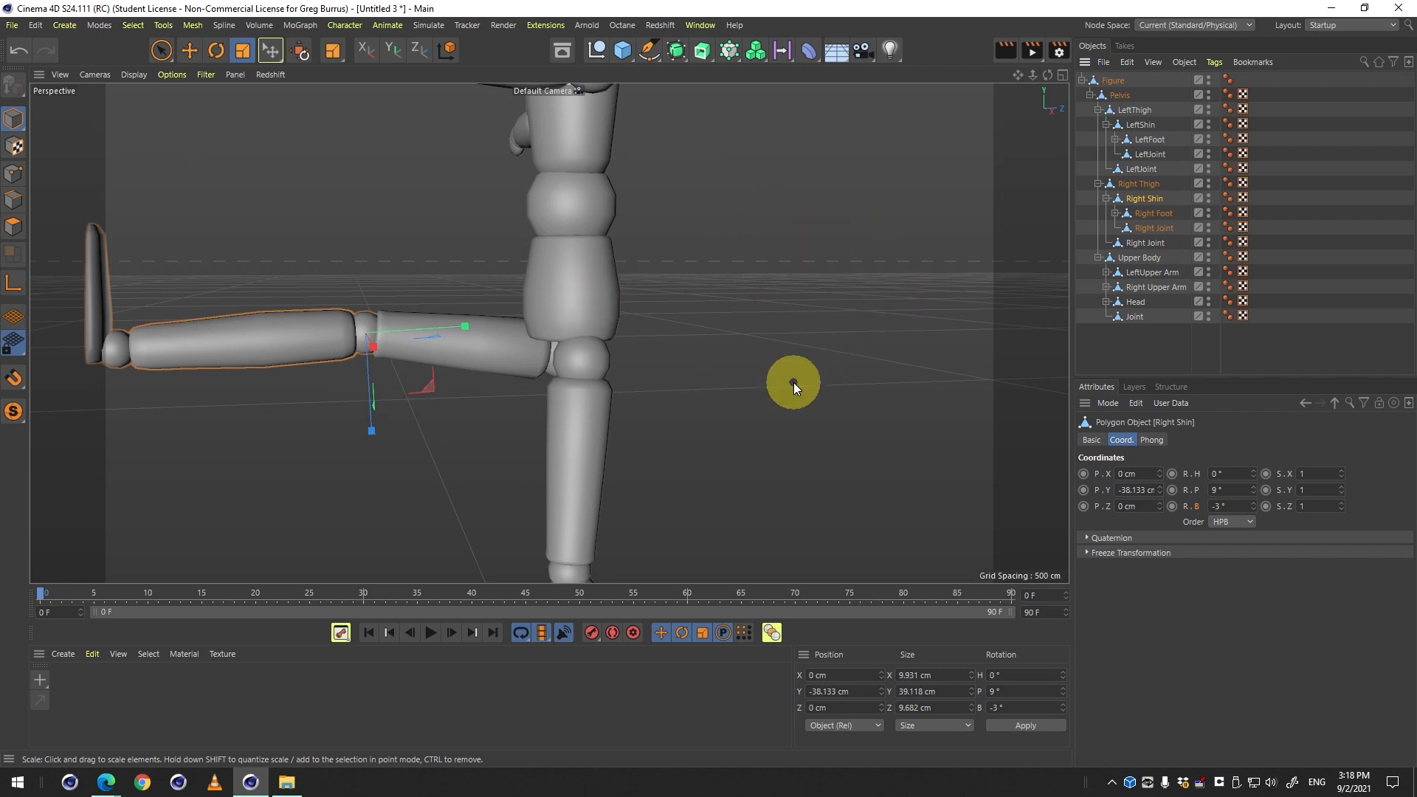
pyautogui.moveTo(716, 330); pyautogui.dragTo(1212, 317)
# Examine the enlarged right lower leg and its child foot and joint from several angles around the Figure.
pyautogui.press('2')
pyautogui.moveTo(768, 317); pyautogui.dragTo(611, 369)
pyautogui.press('3')
pyautogui.moveTo(549, 333); pyautogui.dragTo(755, 417)
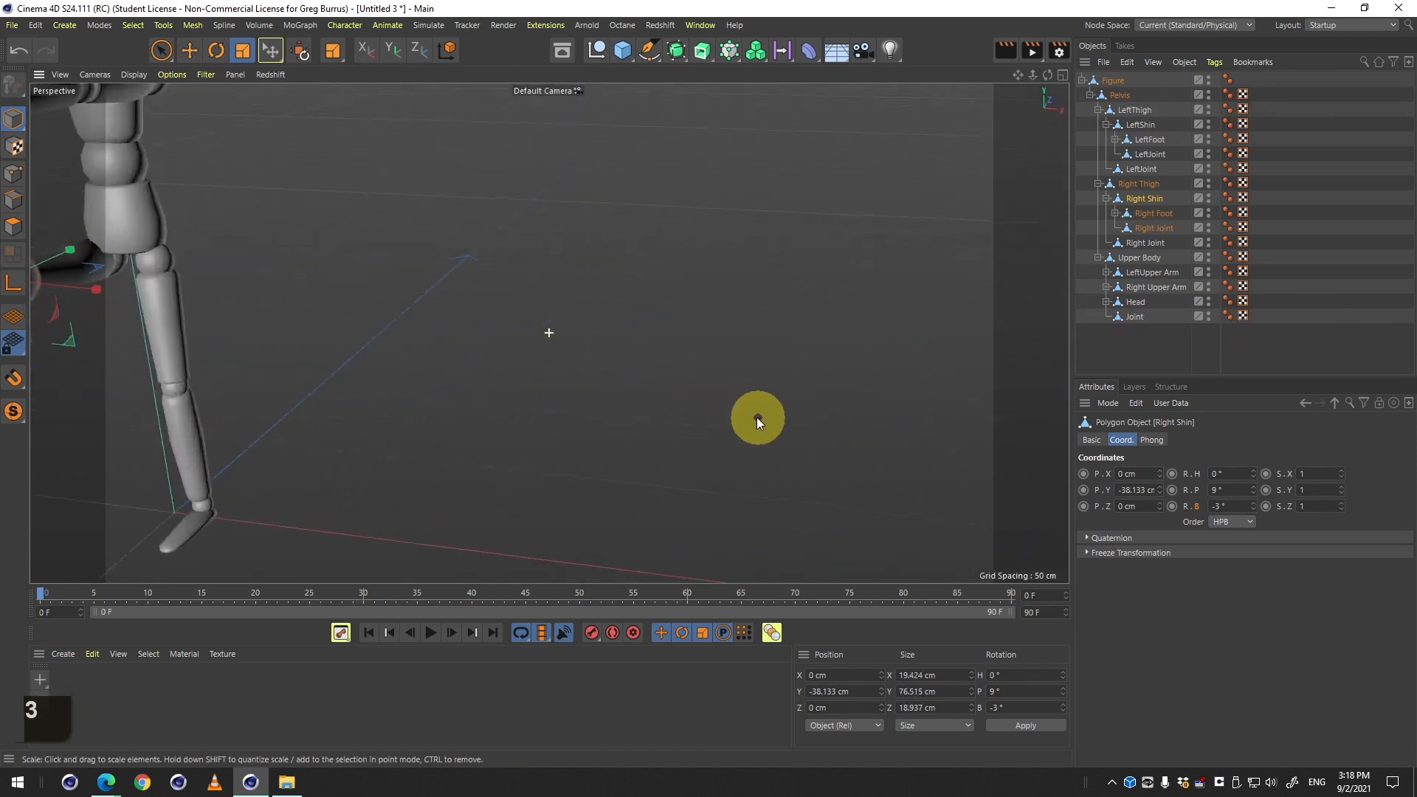
pyautogui.press('2')
pyautogui.moveTo(502, 348); pyautogui.dragTo(254, 278)
pyautogui.press('1')
pyautogui.press('3')
pyautogui.press('2')
pyautogui.press('1')
pyautogui.press('2')
pyautogui.press('3')
pyautogui.press('1')
pyautogui.press('2')
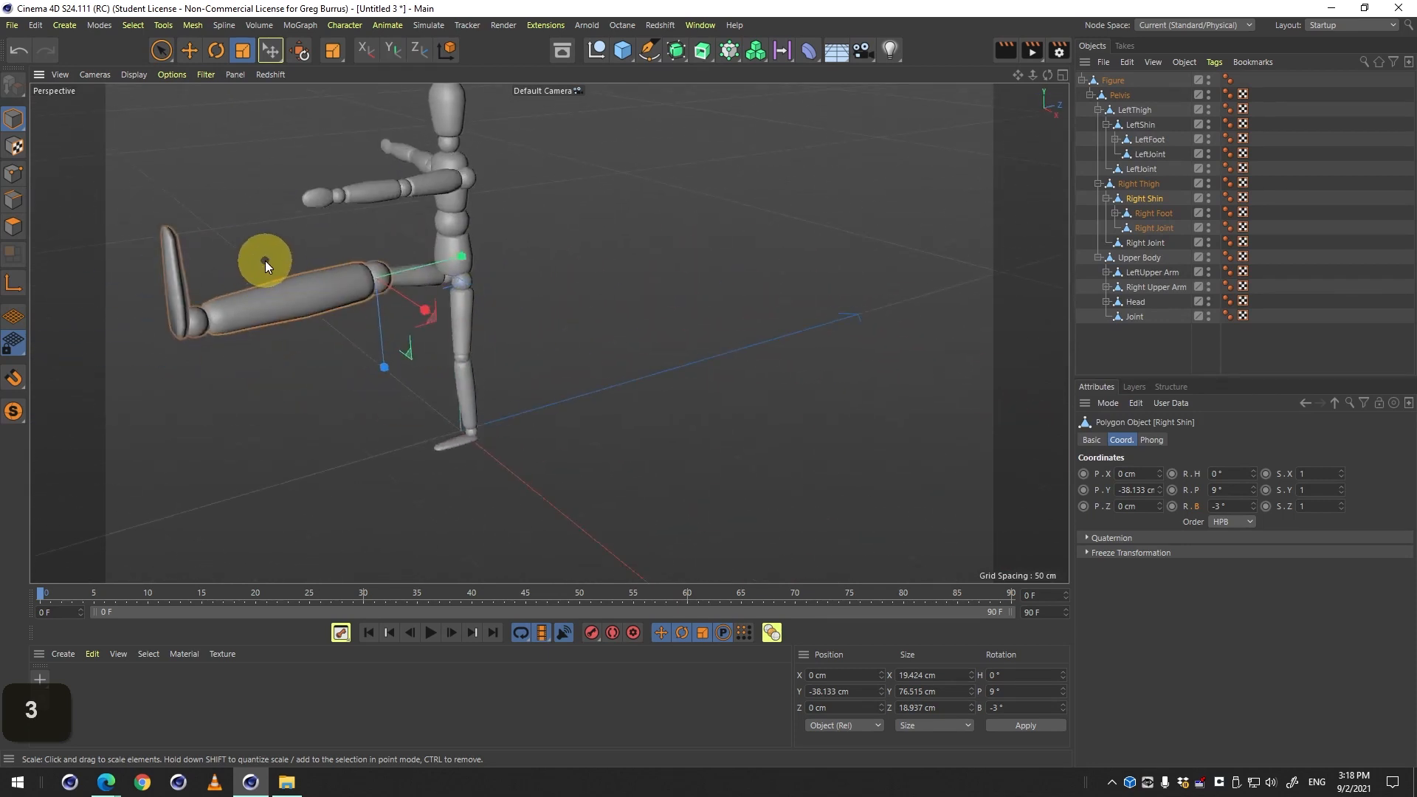
pyautogui.moveTo(438, 308); pyautogui.dragTo(559, 289)
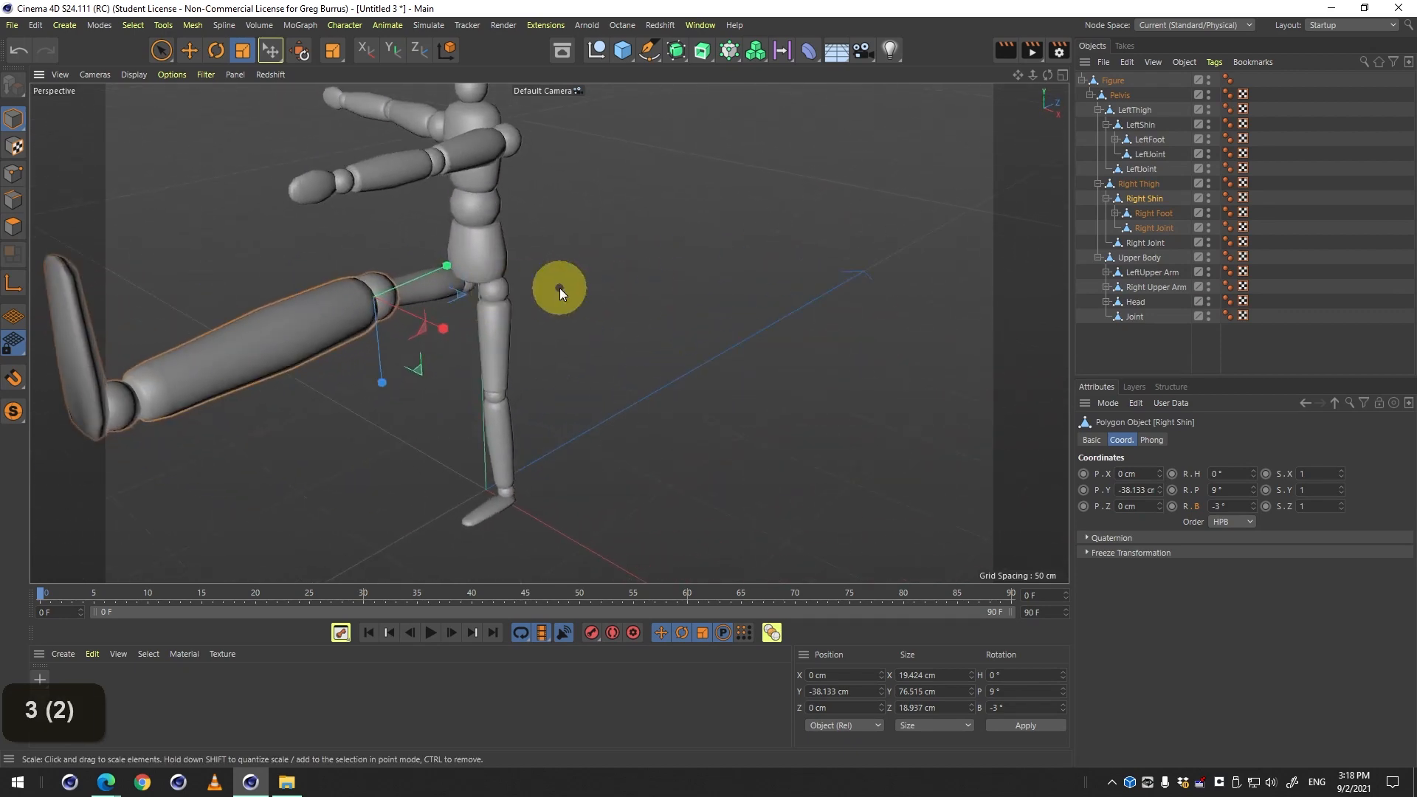
pyautogui.press('2')
pyautogui.moveTo(495, 271); pyautogui.dragTo(555, 279)
pyautogui.press('1')
pyautogui.press('3')
# Scale the Figure's Head together with its neck uniformly up to about 34.1 x 44.3 x 26.6 cm.
pyautogui.click(423, 219)
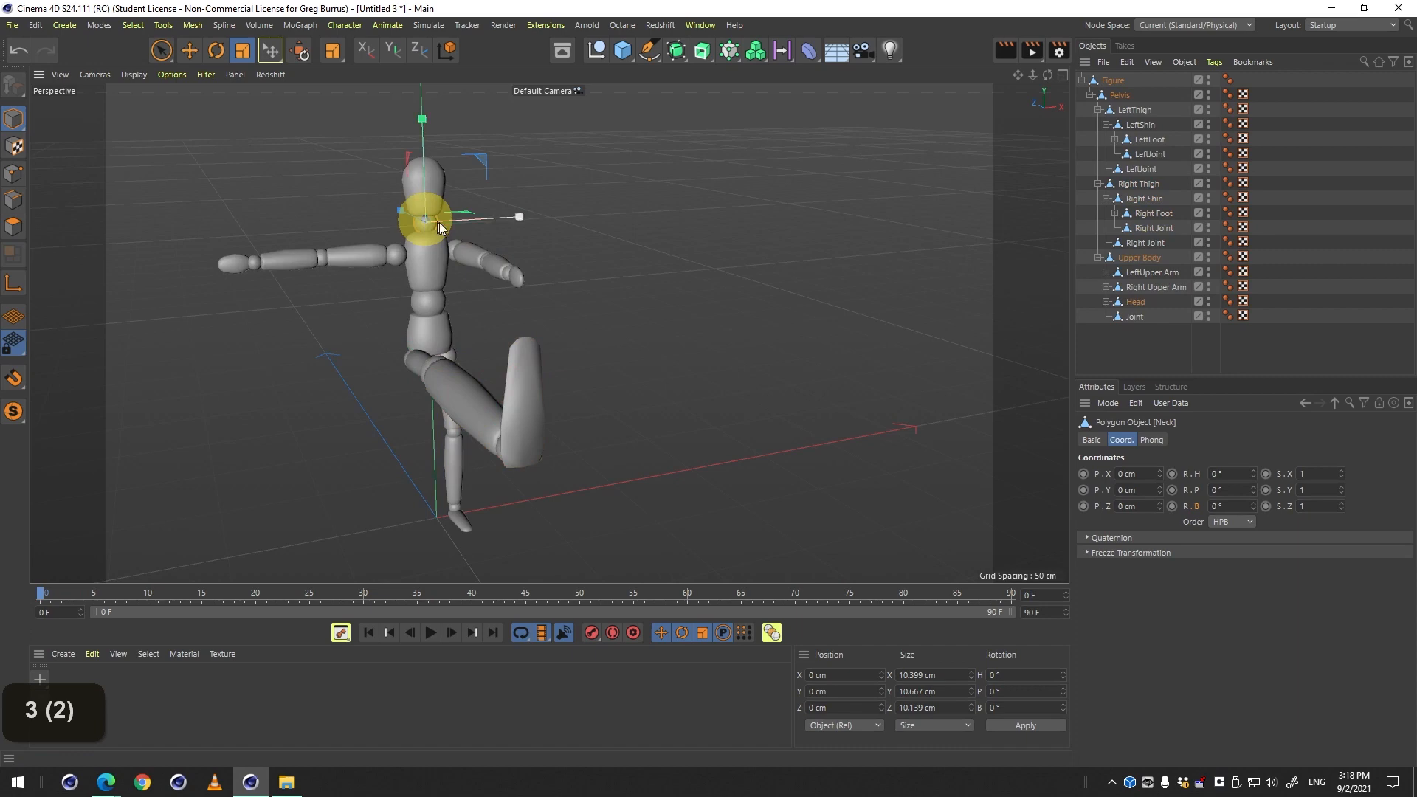
pyautogui.click(1132, 302)
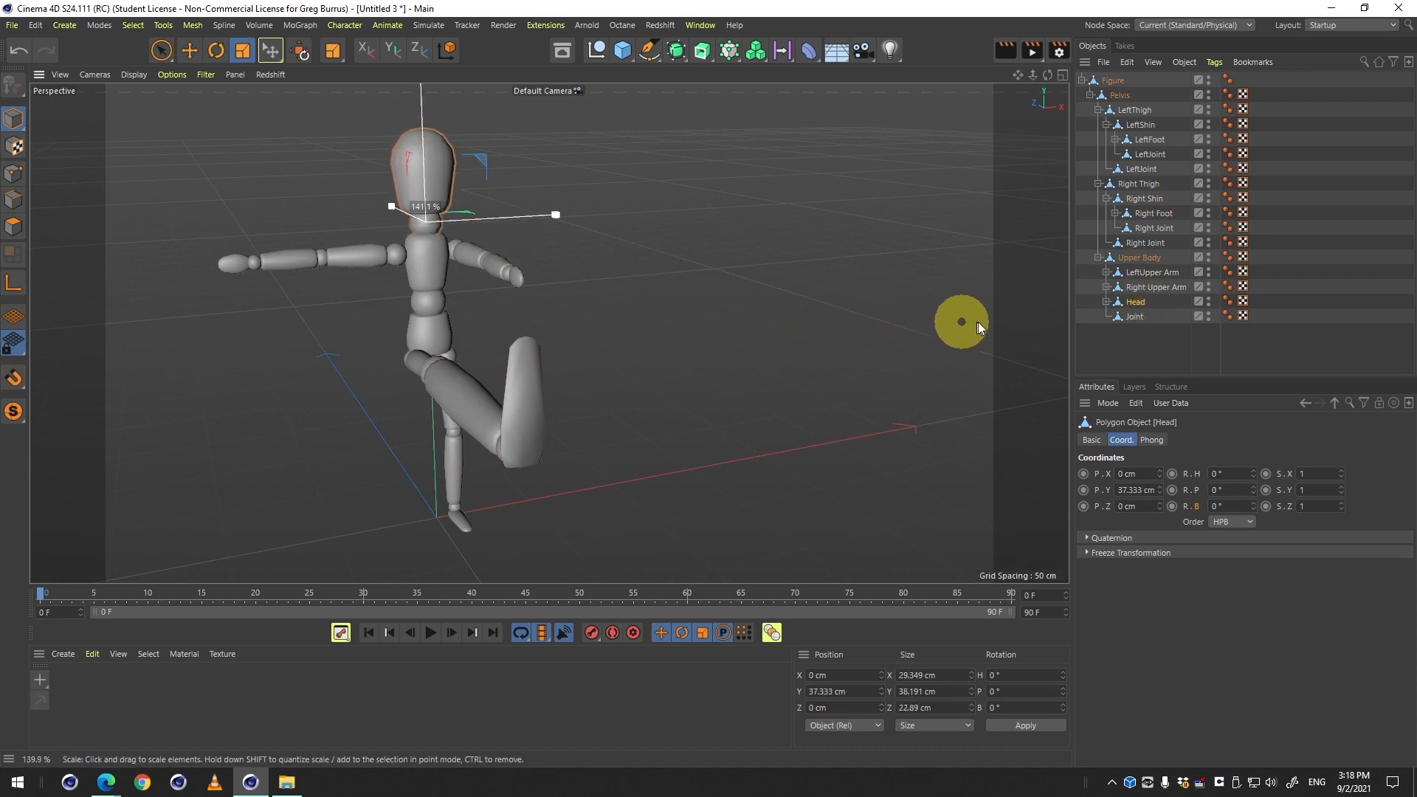
pyautogui.press('2')
pyautogui.moveTo(856, 333); pyautogui.dragTo(538, 327)
pyautogui.press('3')
pyautogui.press('1')
pyautogui.press('2')
pyautogui.press('3')
pyautogui.moveTo(539, 328); pyautogui.dragTo(573, 371)
pyautogui.press('2')
pyautogui.press('1')
pyautogui.press('3')
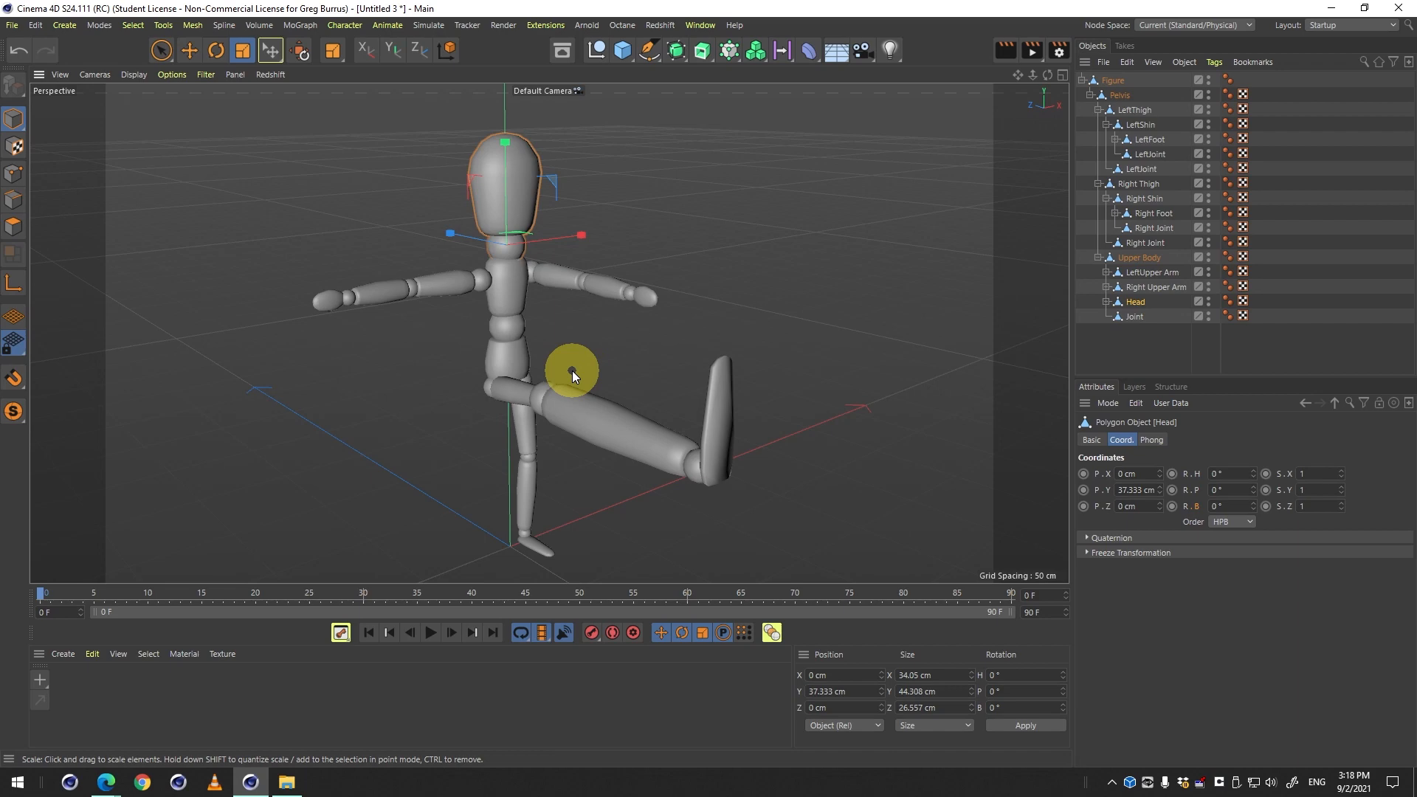
# Try Reset Transform on the Head twice, undoing the reset each time.
pyautogui.press('ctrl')
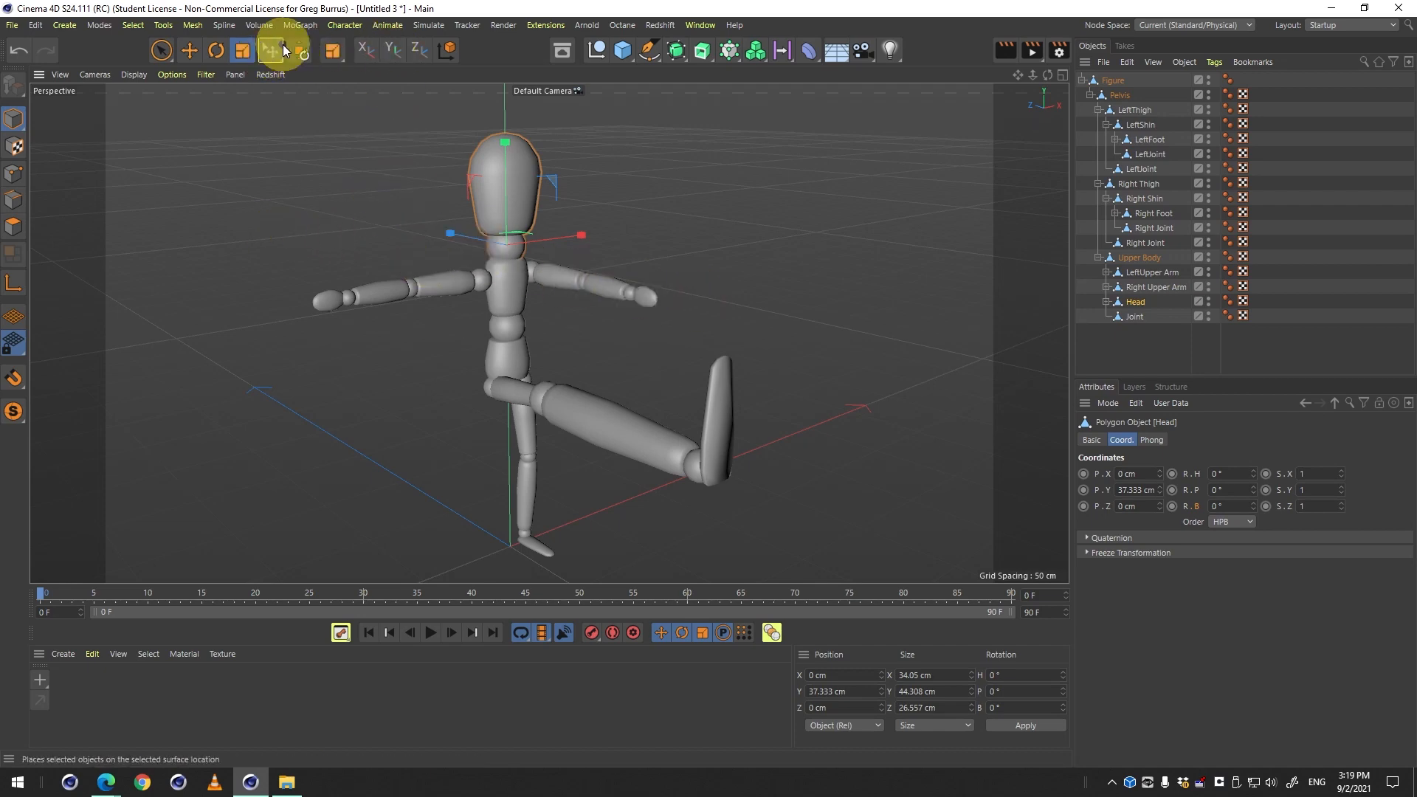
pyautogui.click(301, 51)
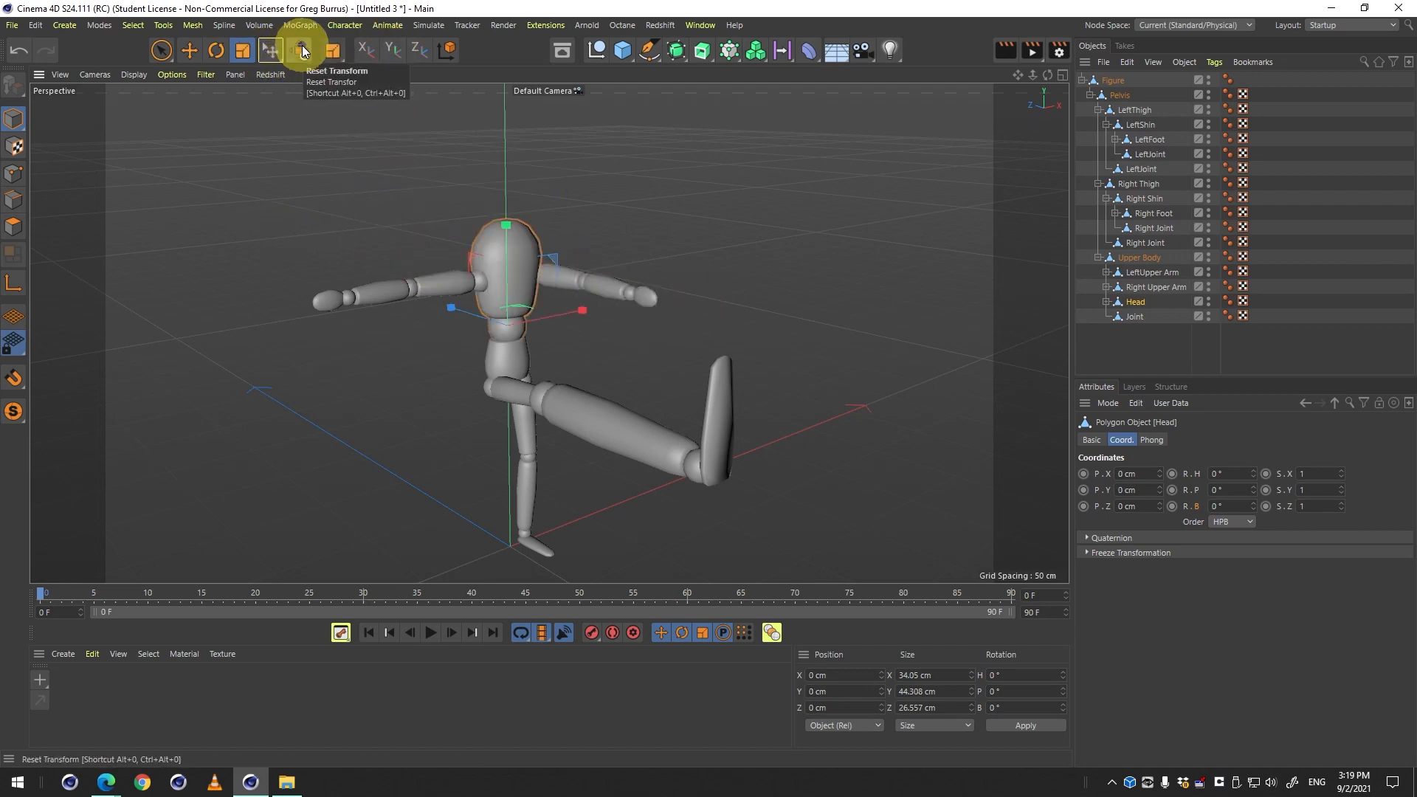
pyautogui.hotkey('ctrl', 'z')
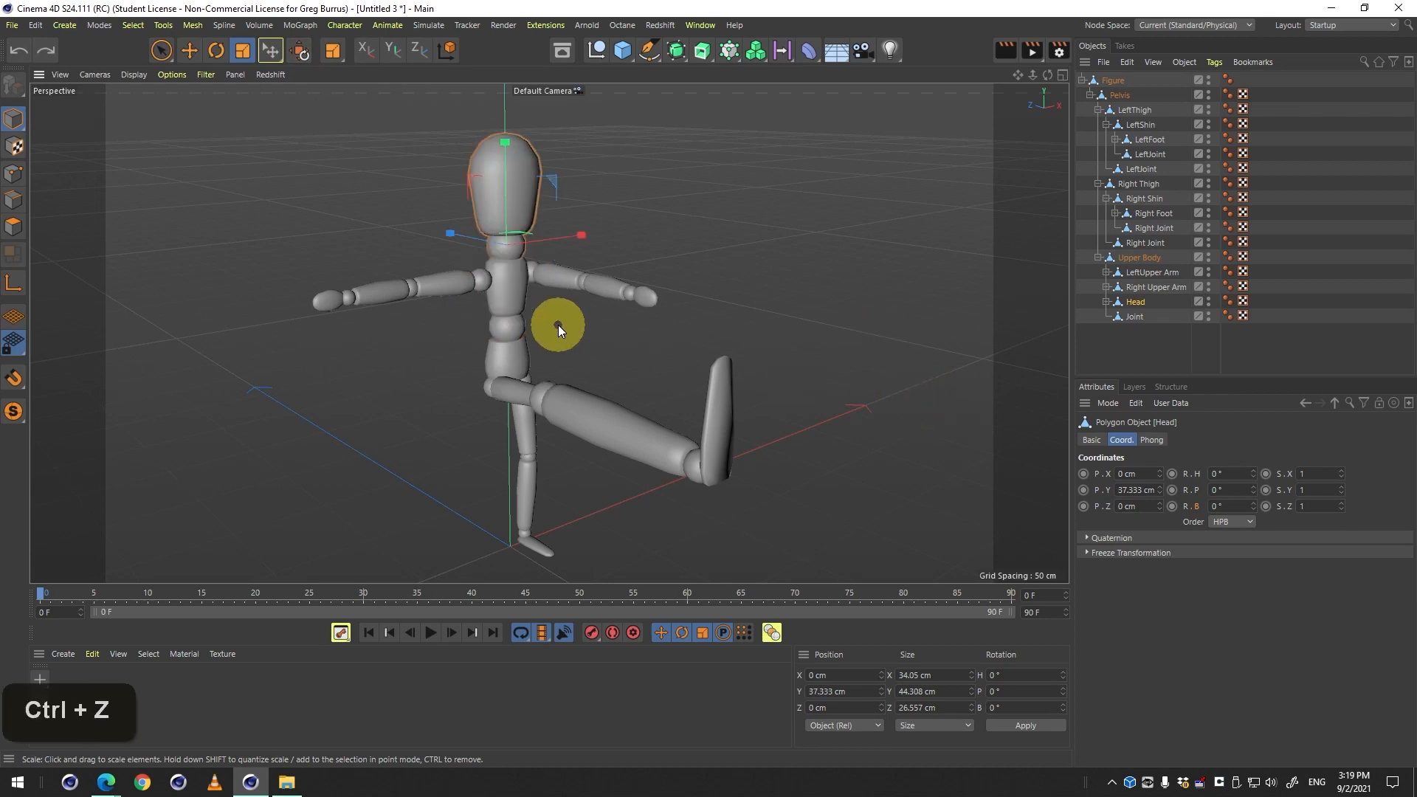
pyautogui.click(300, 52)
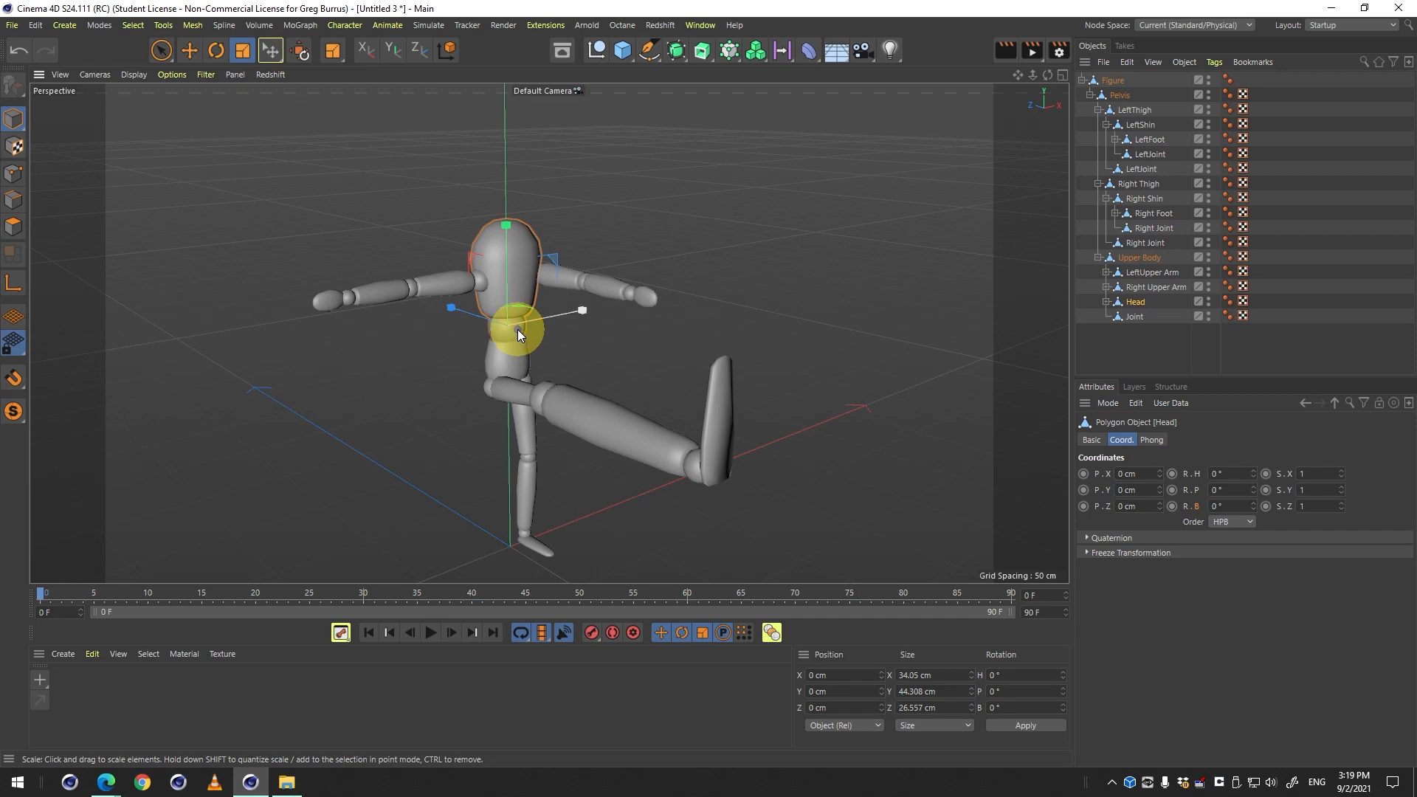
pyautogui.hotkey('ctrl', 'z')
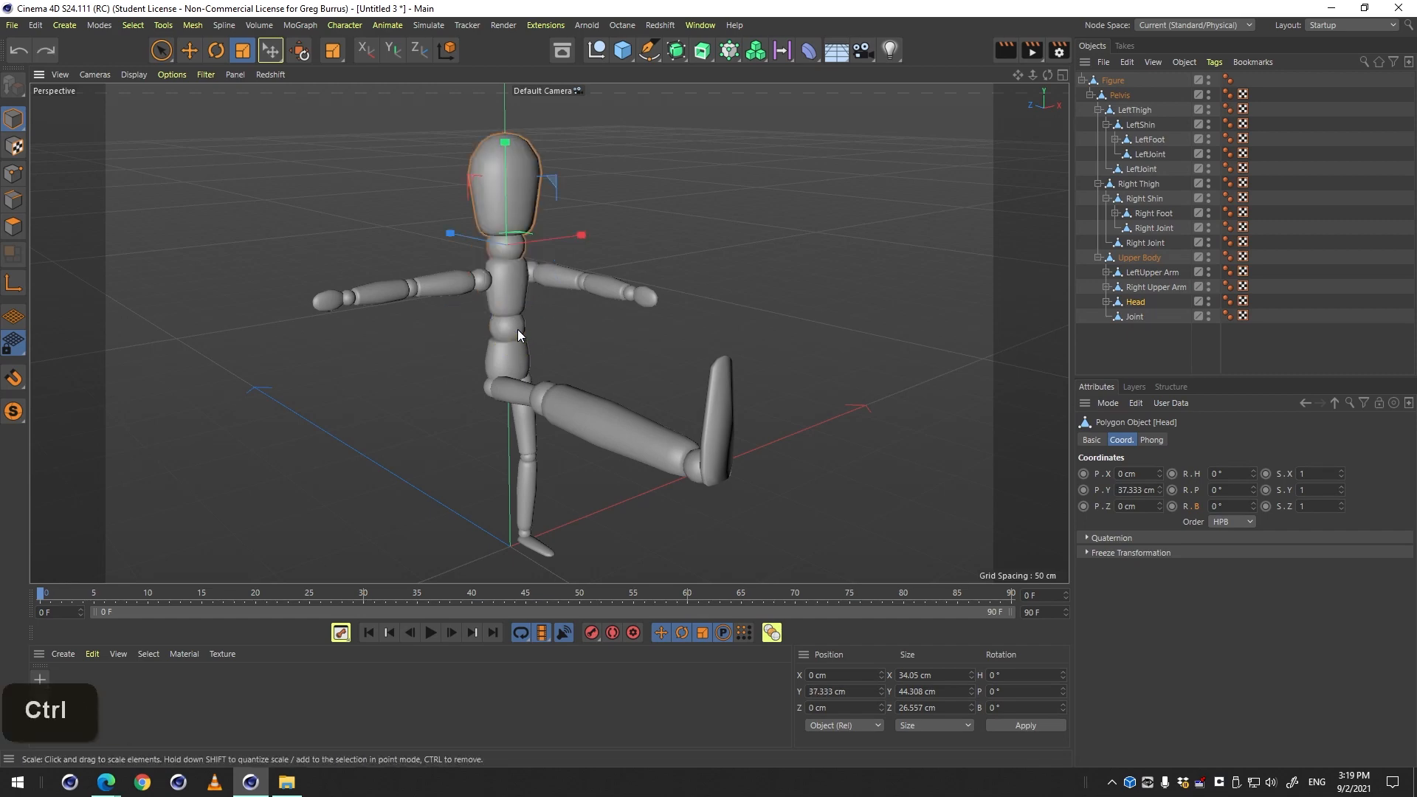
# Undo the Head and Right Shin scaling, the Right Thigh rotation and the edits before them, back to the LeftUpper Arm.
pyautogui.hotkey('ctrl', 'z')
pyautogui.hotkey('ctrl', 'z')
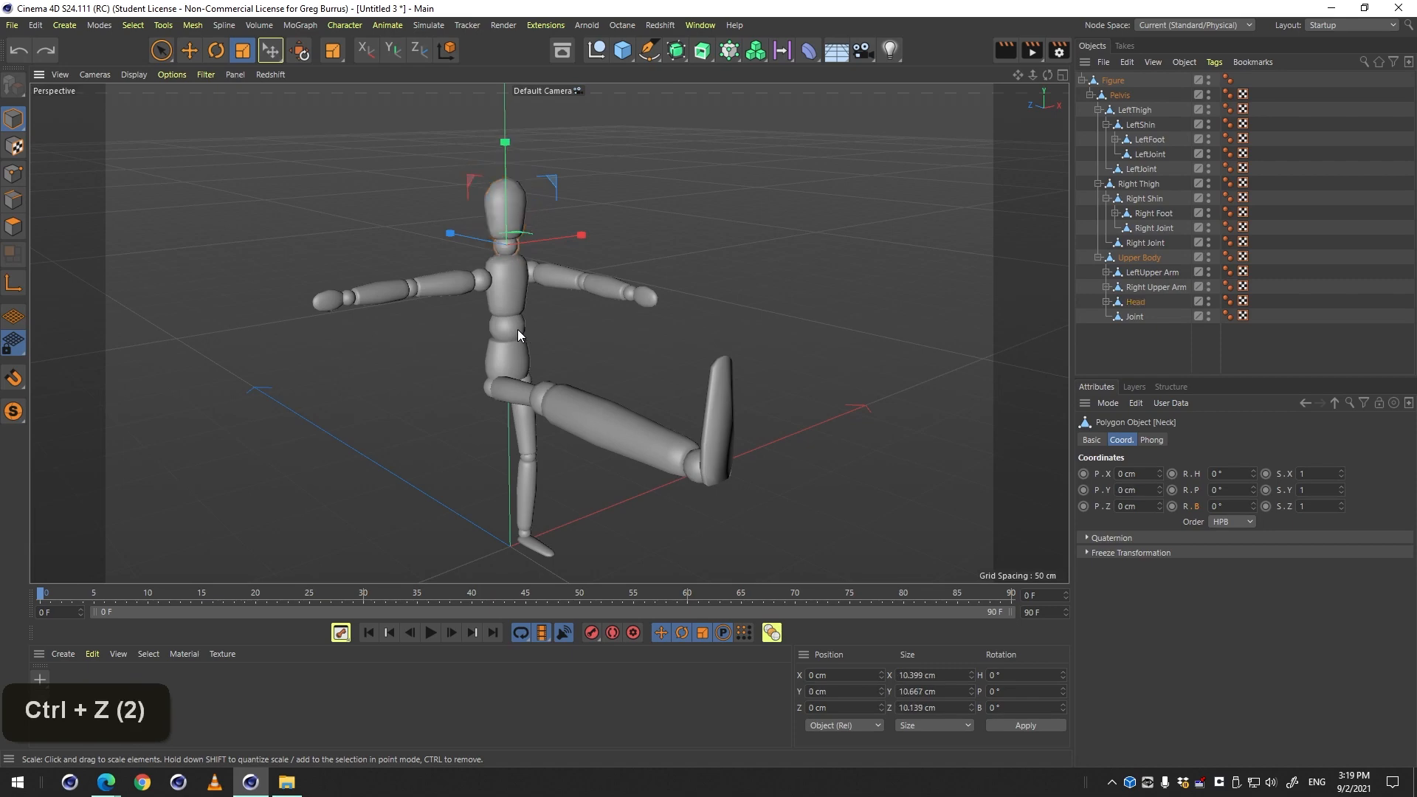
pyautogui.press('ctrl')
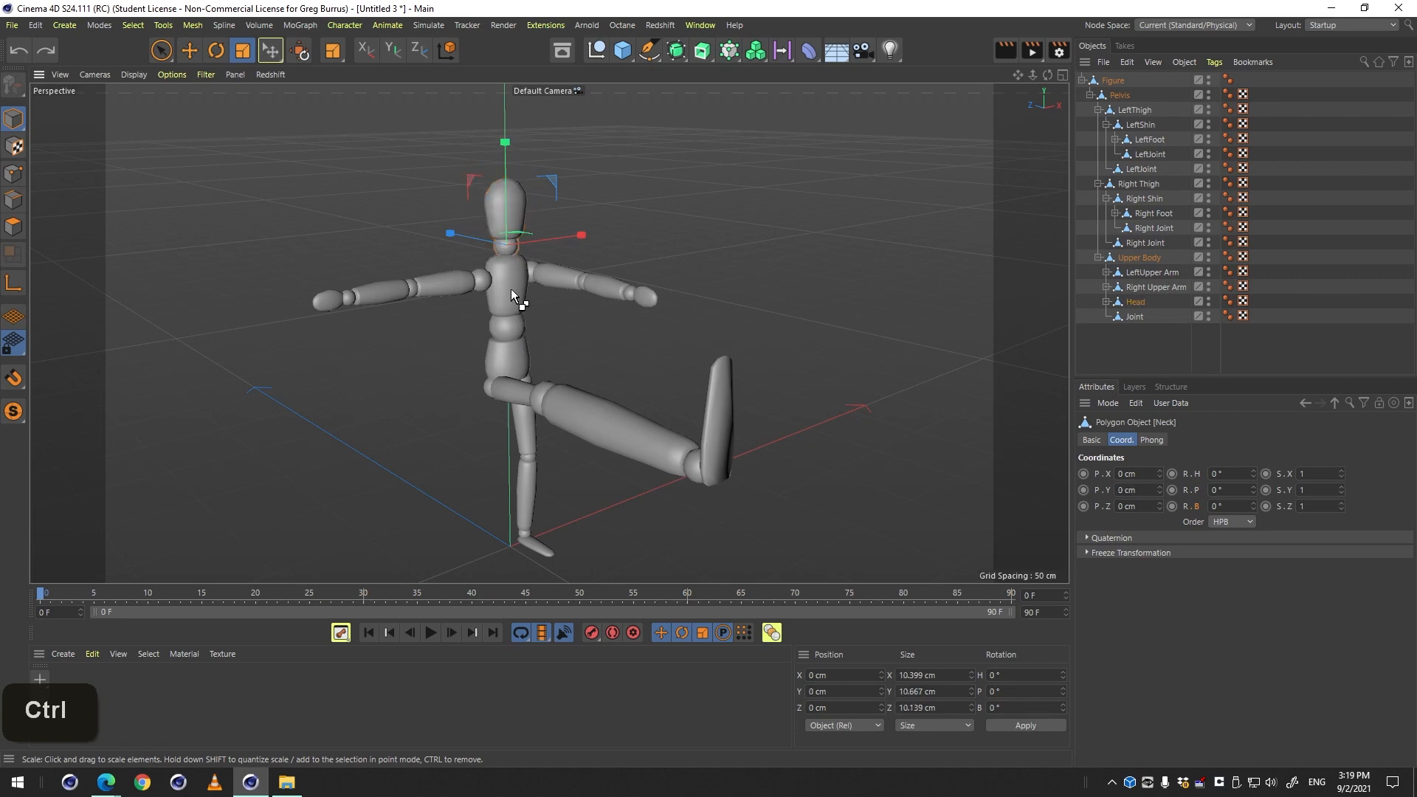
pyautogui.hotkey('ctrl', 'z')
pyautogui.hotkey('ctrl', 'z')
pyautogui.hotkey('ctrl', 'z')
pyautogui.hotkey('ctrl', 'z')
pyautogui.hotkey('ctrl', 'z')
pyautogui.hotkey('ctrl', 'z')
pyautogui.hotkey('ctrl', 'z')
pyautogui.hotkey('ctrl', 'z')
pyautogui.hotkey('ctrl', 'z')
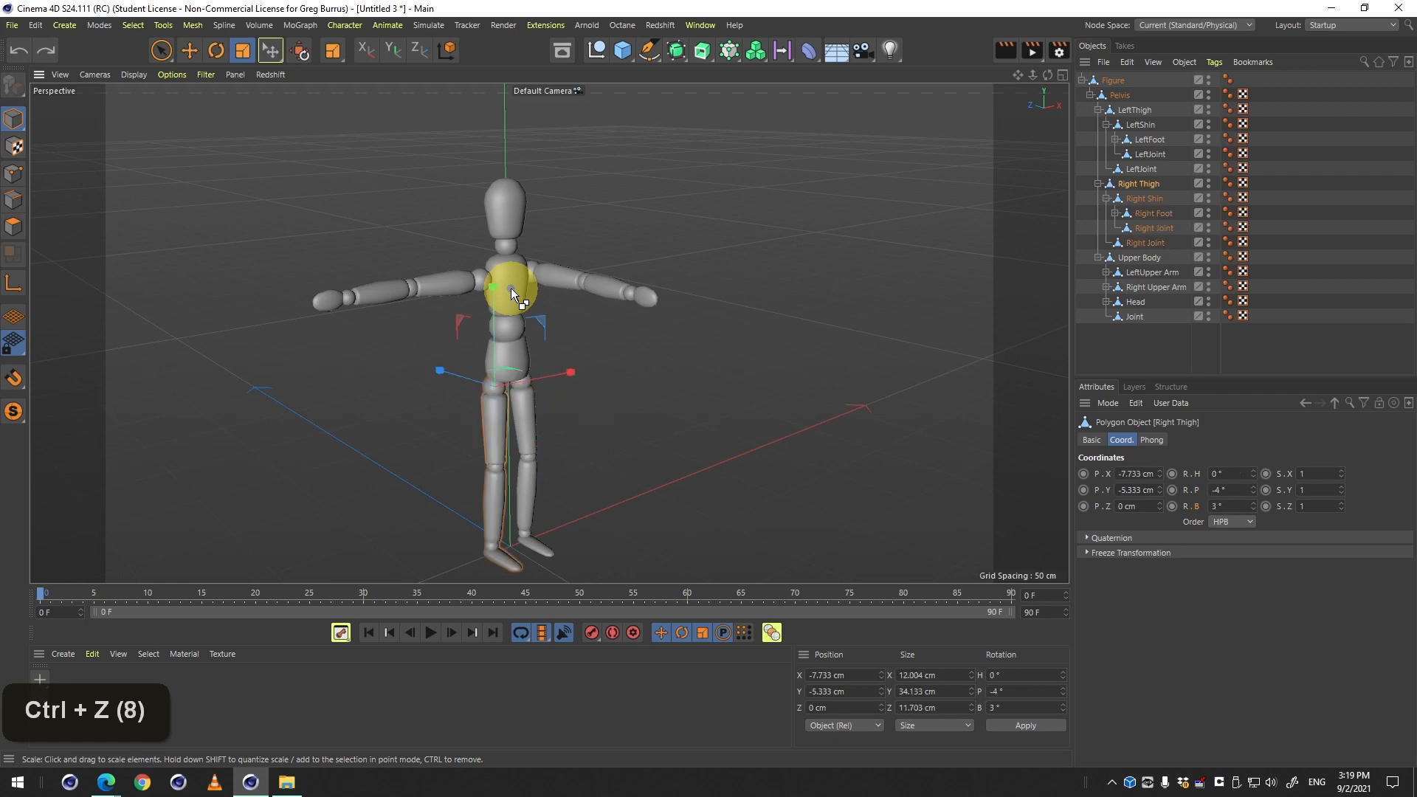
pyautogui.hotkey('ctrl', 'z')
pyautogui.hotkey('ctrl', 'z')
pyautogui.hotkey('ctrl', 'z')
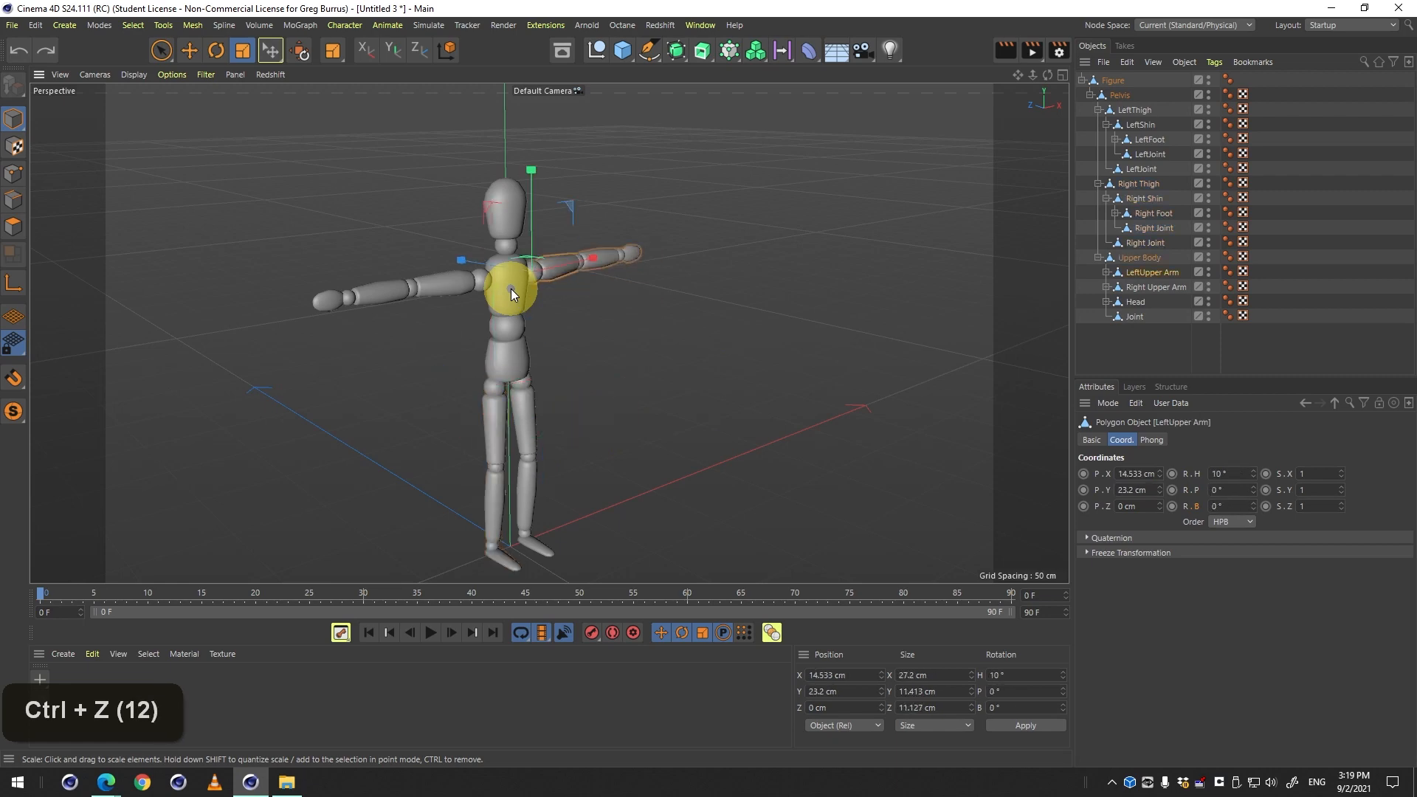
# Render a preview of the Figure directly in the perspective viewport.
pyautogui.press('2')
pyautogui.moveTo(552, 273); pyautogui.dragTo(524, 331)
pyautogui.press('3')
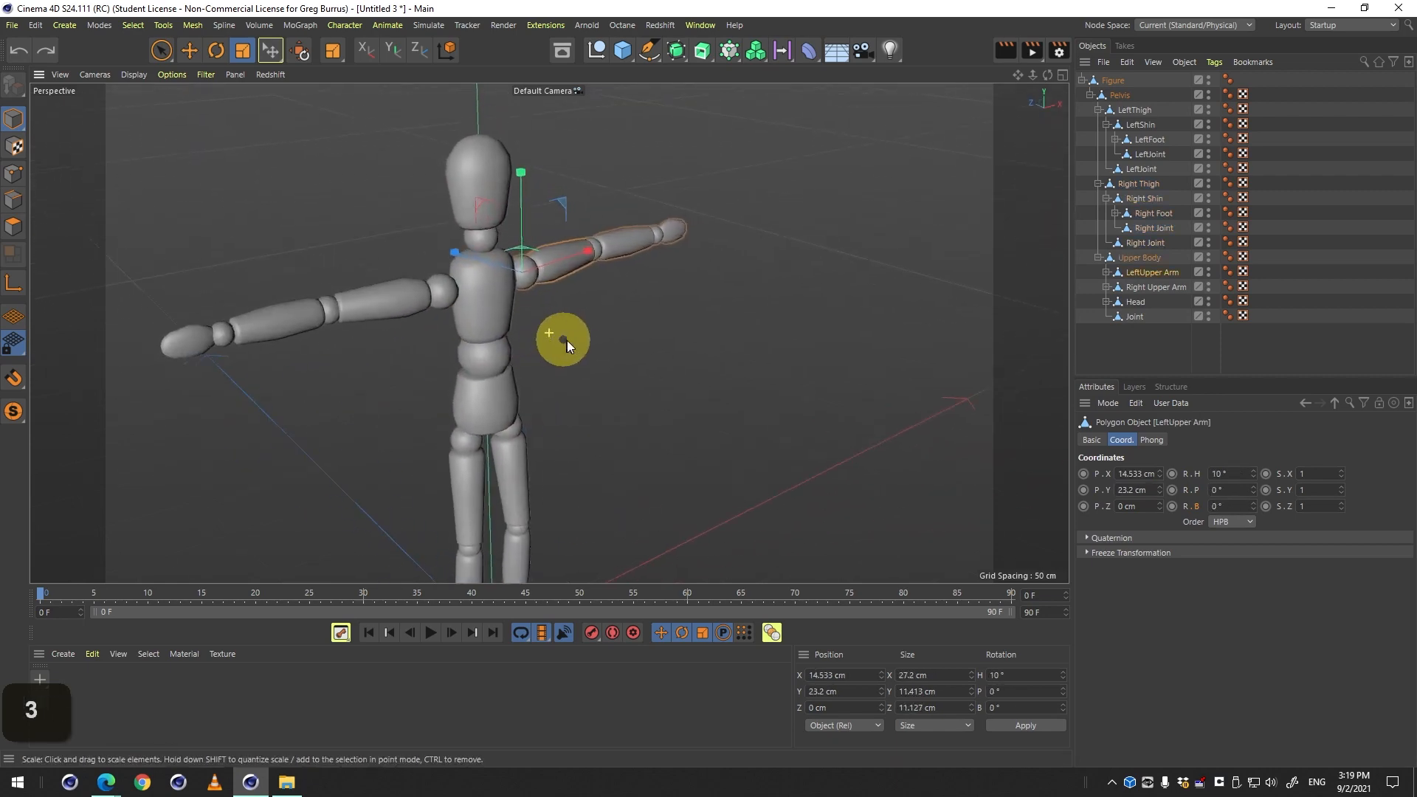
pyautogui.press('1')
pyautogui.press('3')
pyautogui.press('1')
pyautogui.press('3')
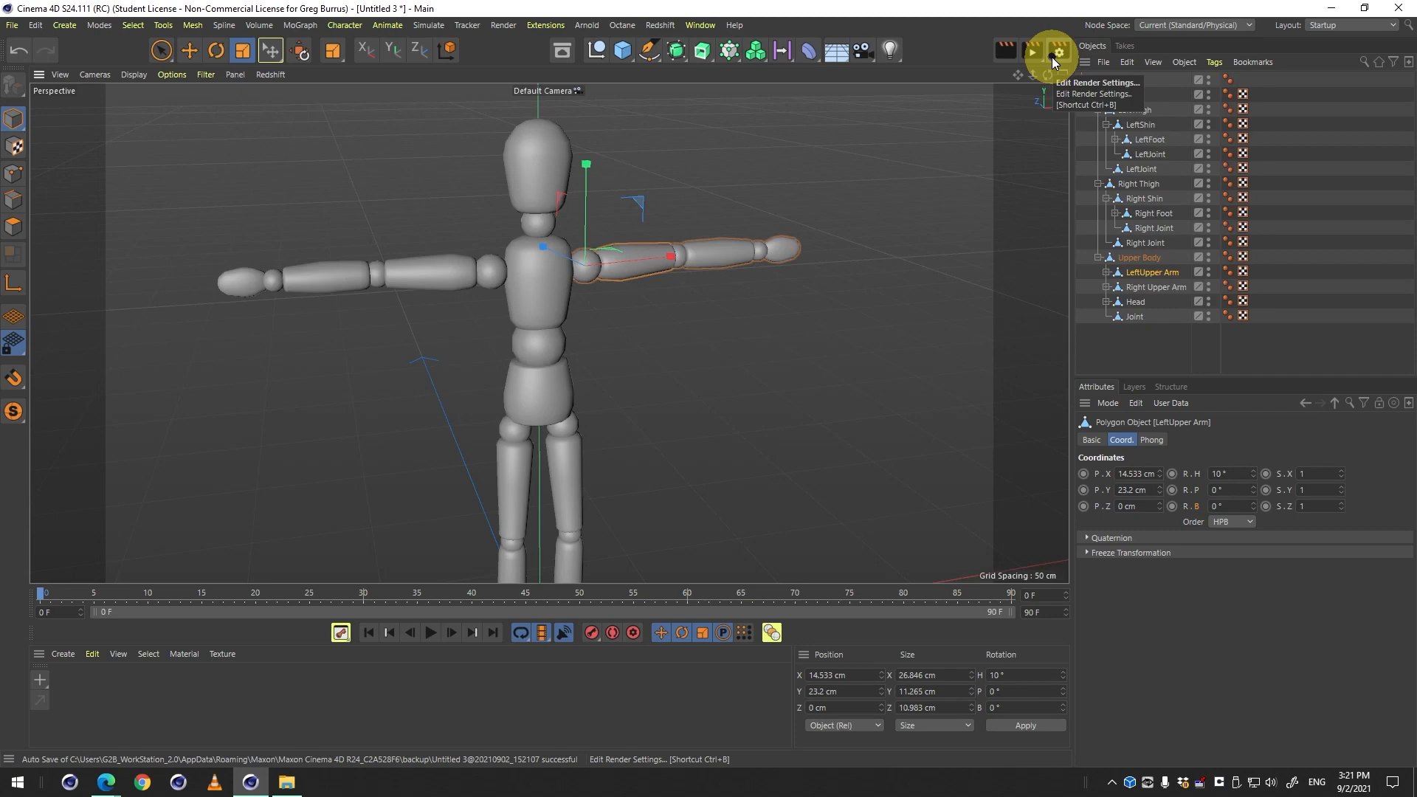
pyautogui.press('alt')
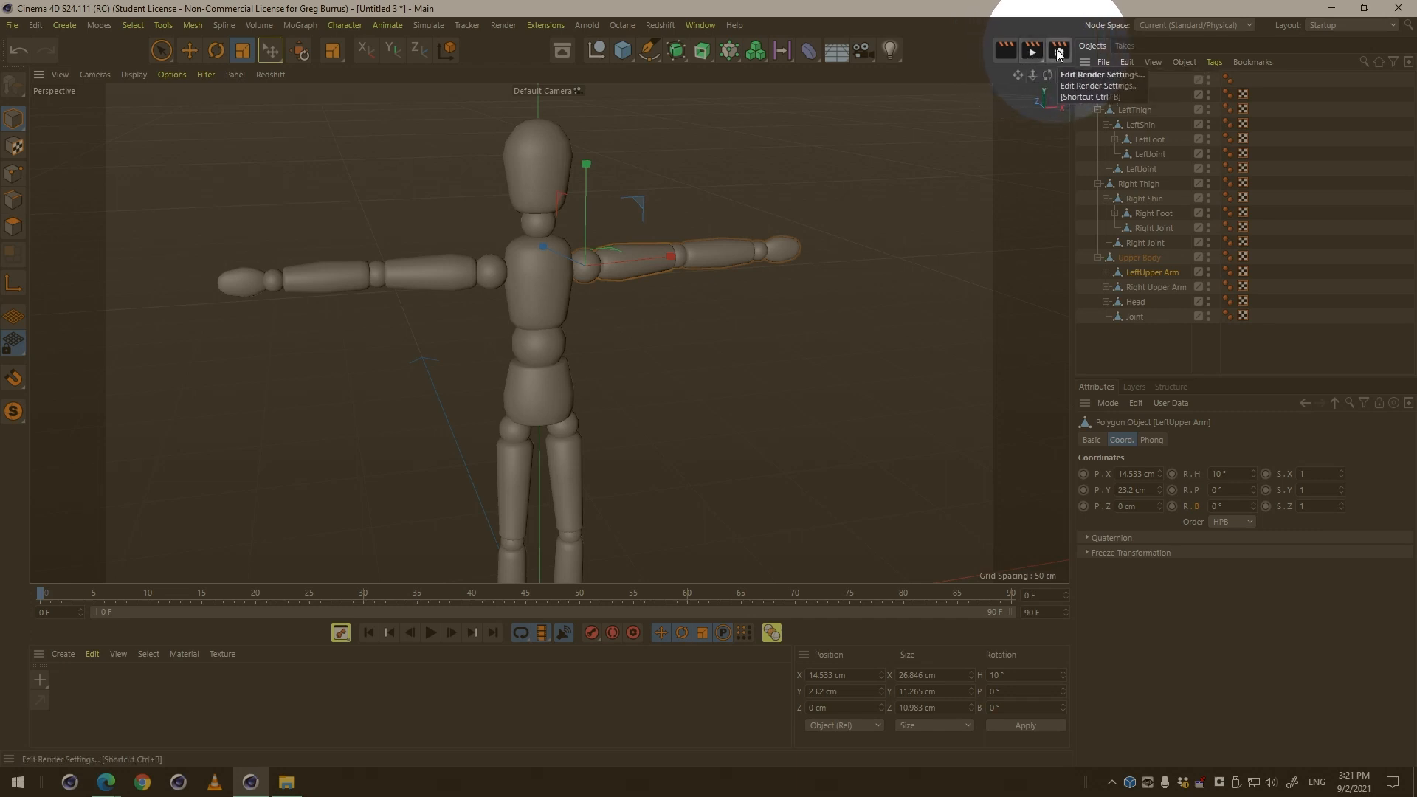
pyautogui.click(1002, 51)
pyautogui.press('alt')
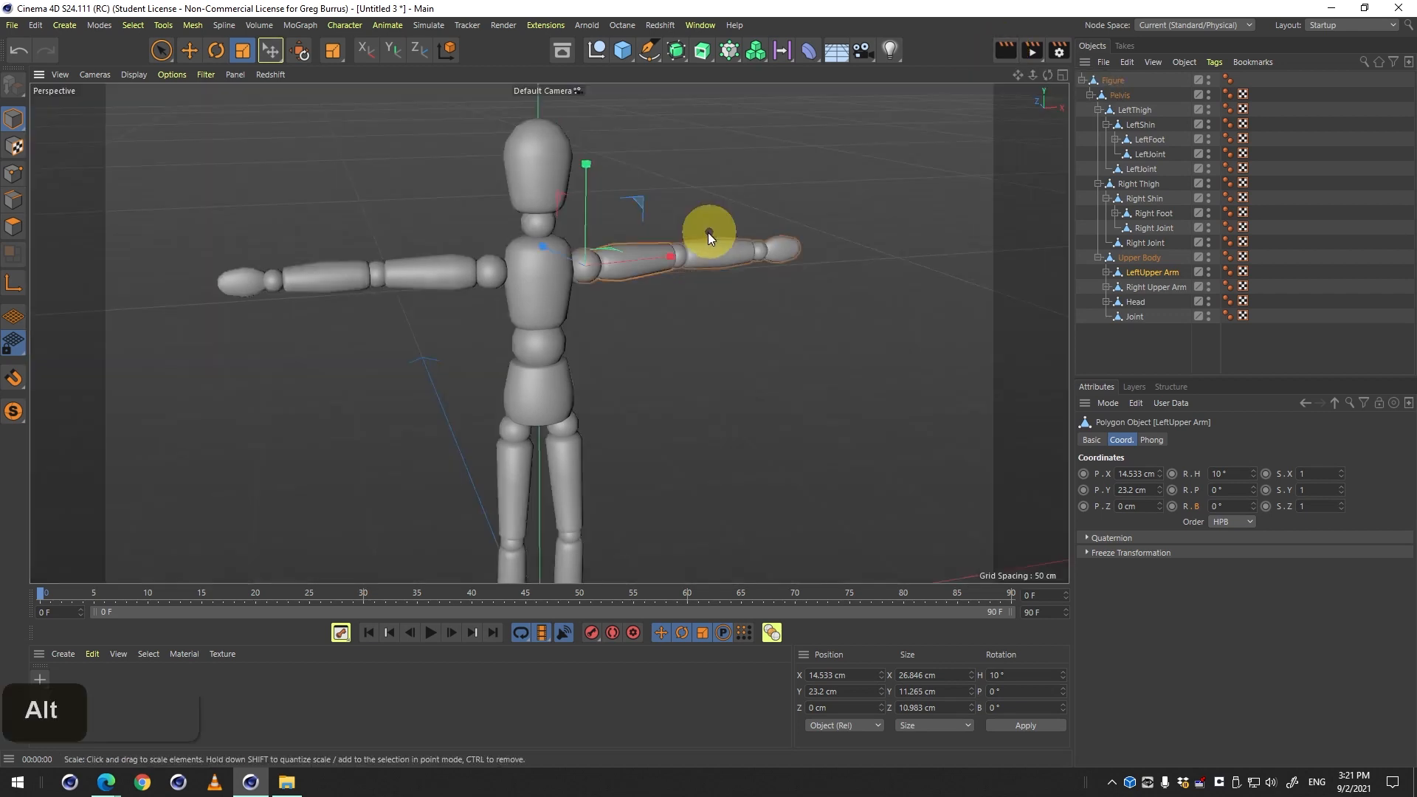
# Frame the whole Figure from head to feet in the perspective view and render that view in place.
pyautogui.scroll(-3, 694, 236)
pyautogui.keyDown('alt'); pyautogui.moveTo(678, 241); pyautogui.dragTo(547, 197); pyautogui.keyUp('alt')
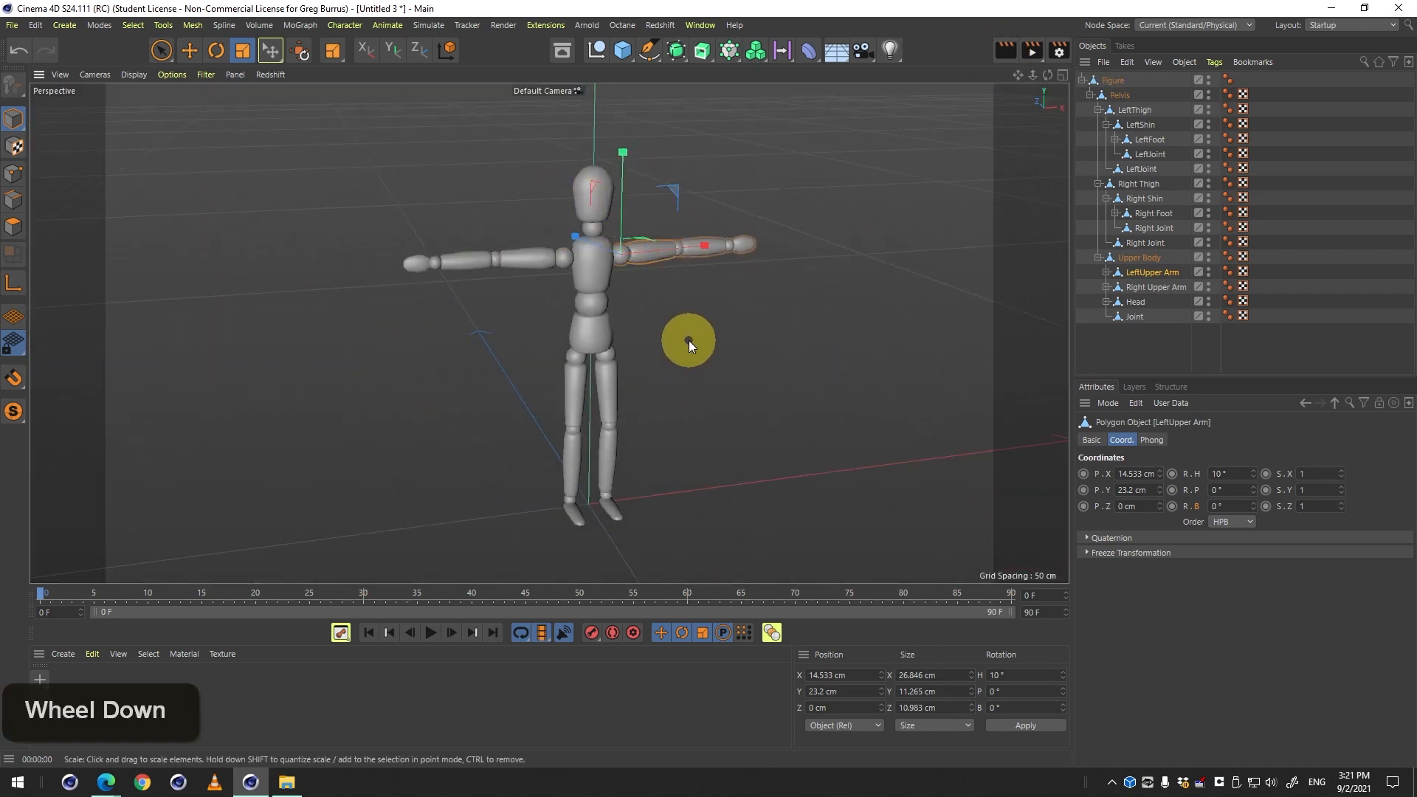
pyautogui.press('1')
pyautogui.moveTo(697, 356); pyautogui.dragTo(647, 384)
pyautogui.press('3')
pyautogui.moveTo(571, 393); pyautogui.dragTo(605, 384)
pyautogui.press('2')
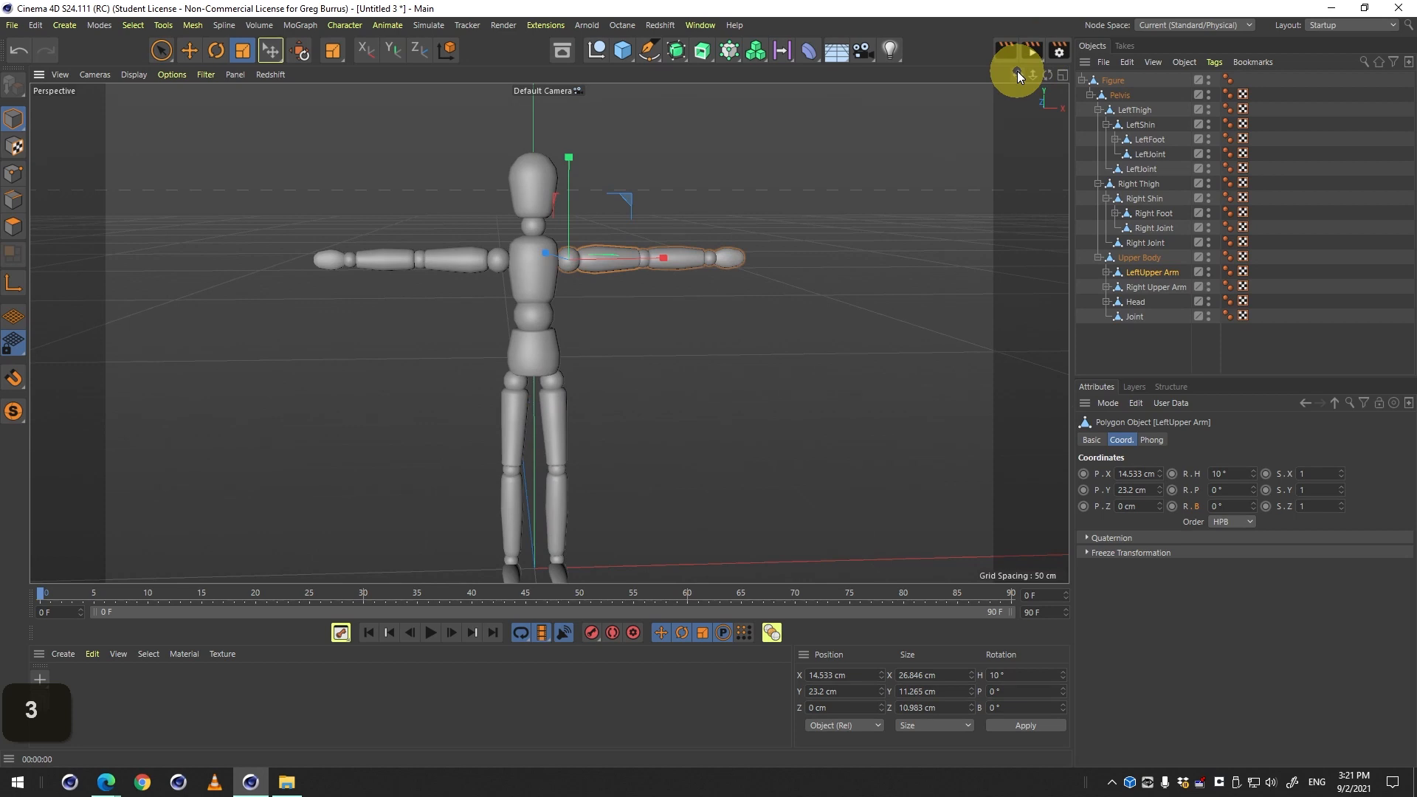
pyautogui.moveTo(1017, 76); pyautogui.dragTo(1050, 55)
pyautogui.moveTo(865, 247); pyautogui.dragTo(623, 343)
pyautogui.press('3')
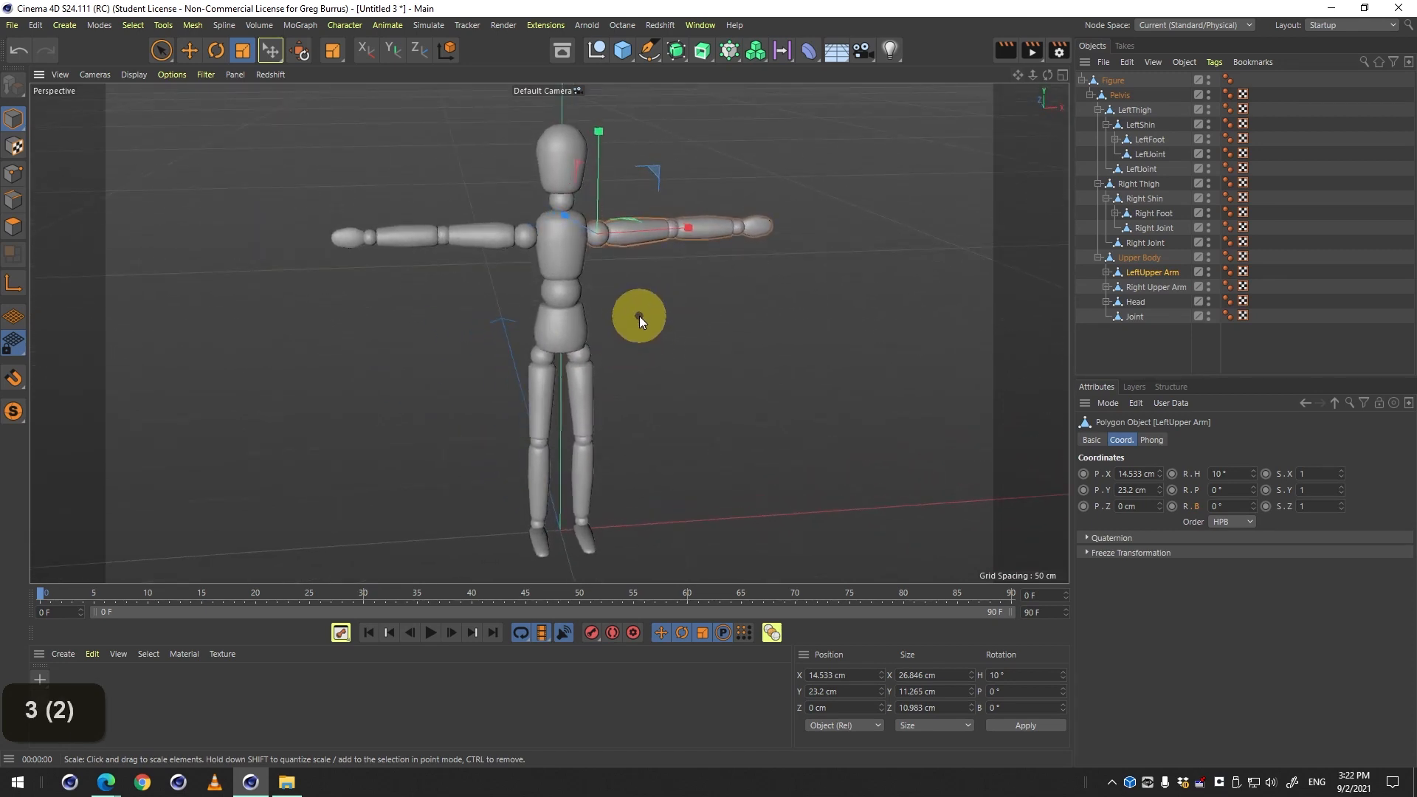
pyautogui.press('3')
pyautogui.moveTo(626, 360); pyautogui.dragTo(637, 335)
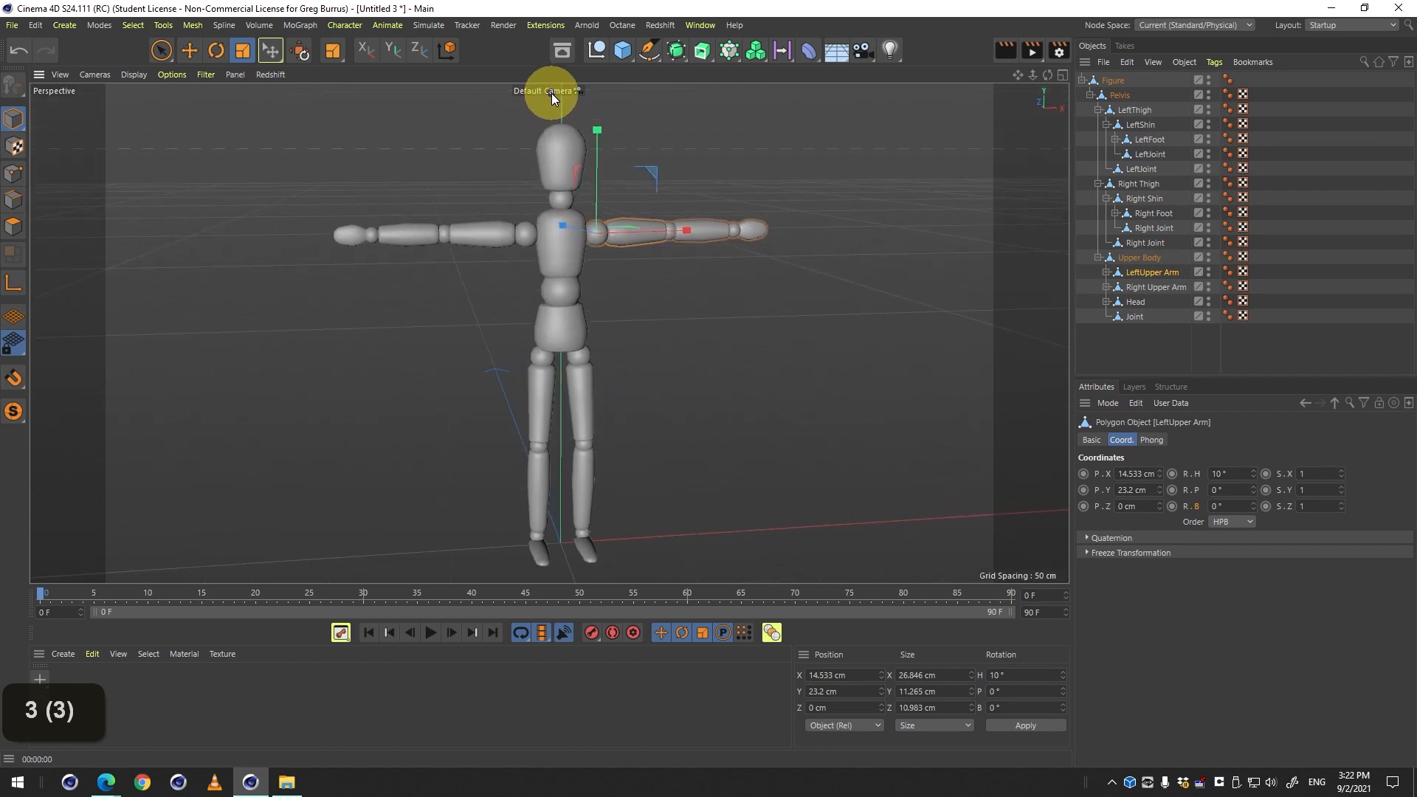
pyautogui.press('3')
pyautogui.moveTo(657, 431); pyautogui.dragTo(676, 434)
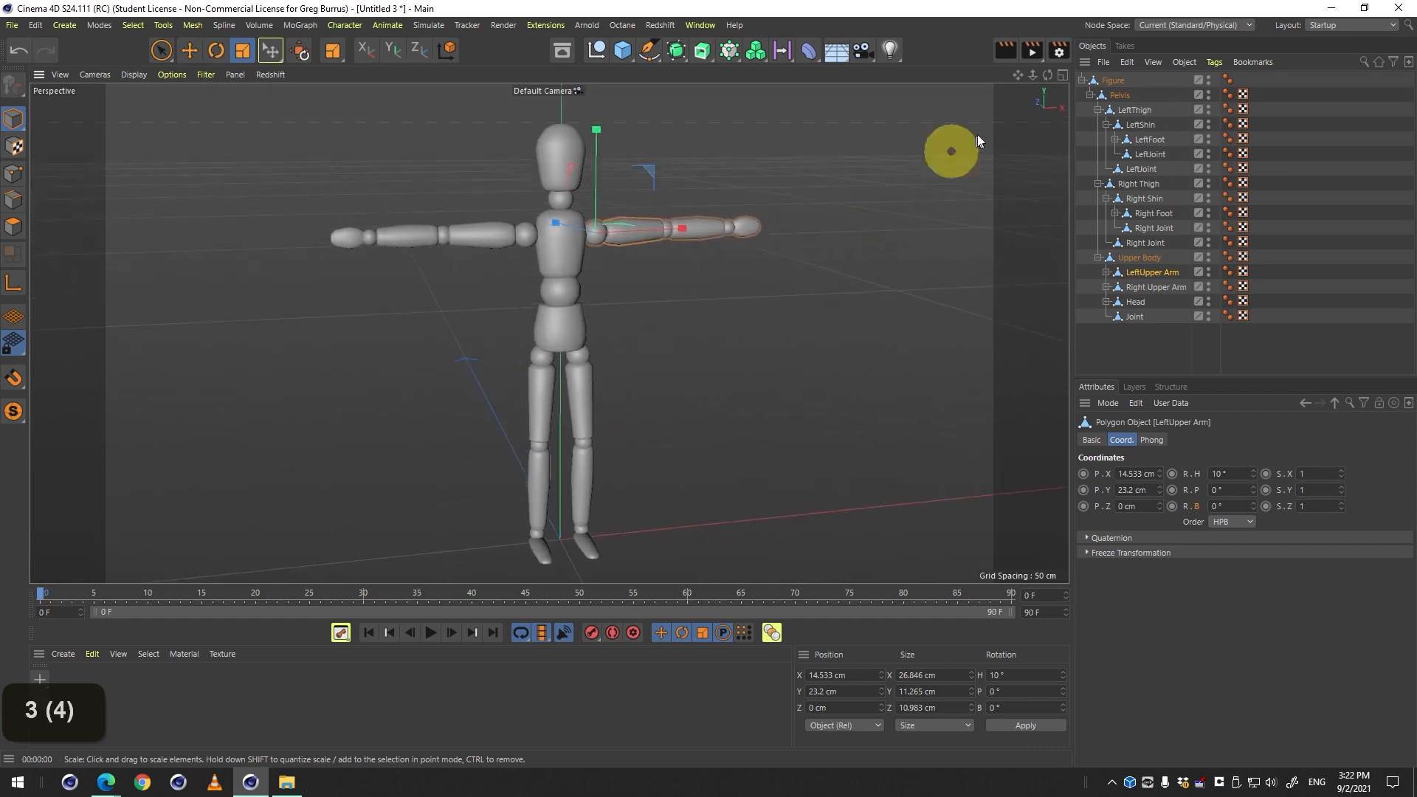
pyautogui.click(1007, 50)
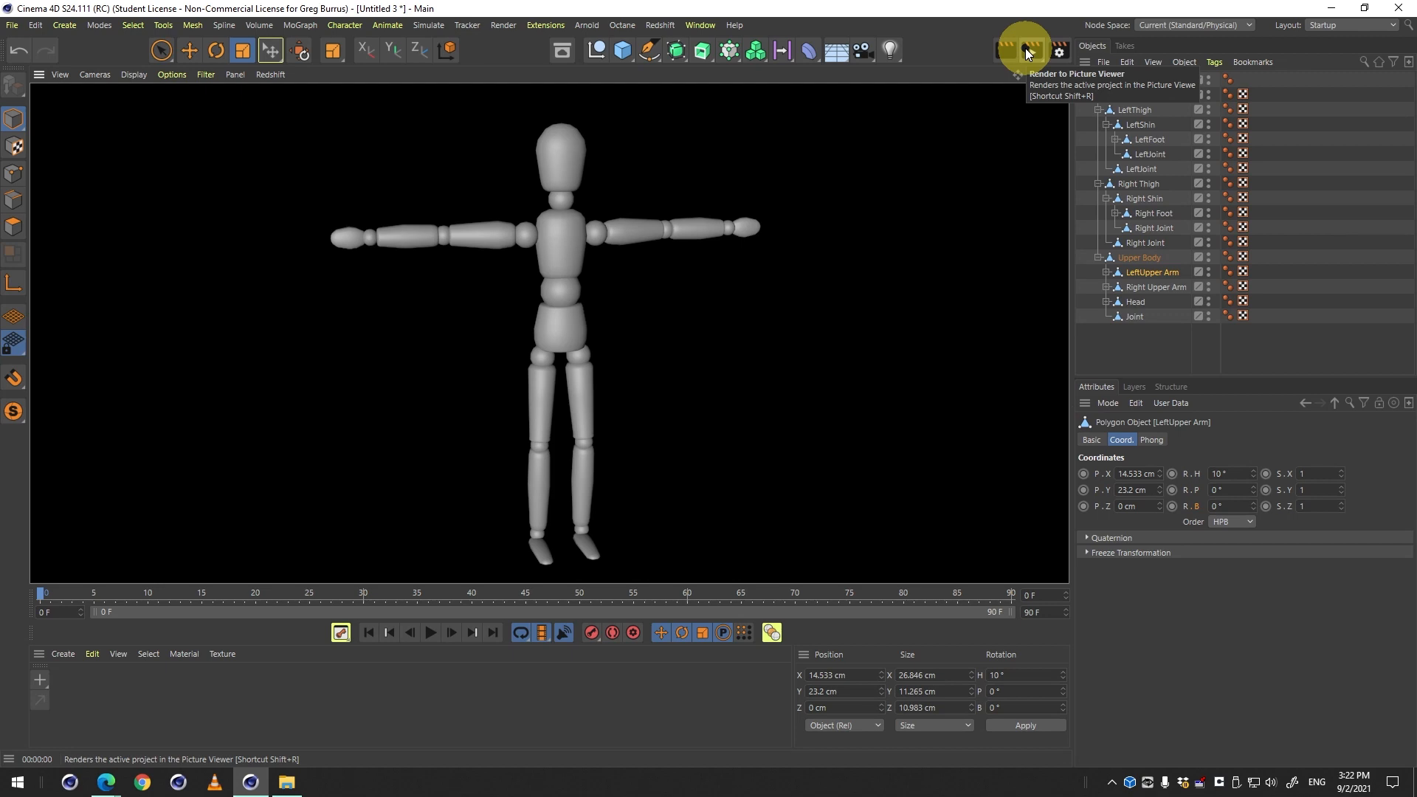
# Render the project to the Picture Viewer and check the viewer's file options for saving the image.
pyautogui.click(1025, 48)
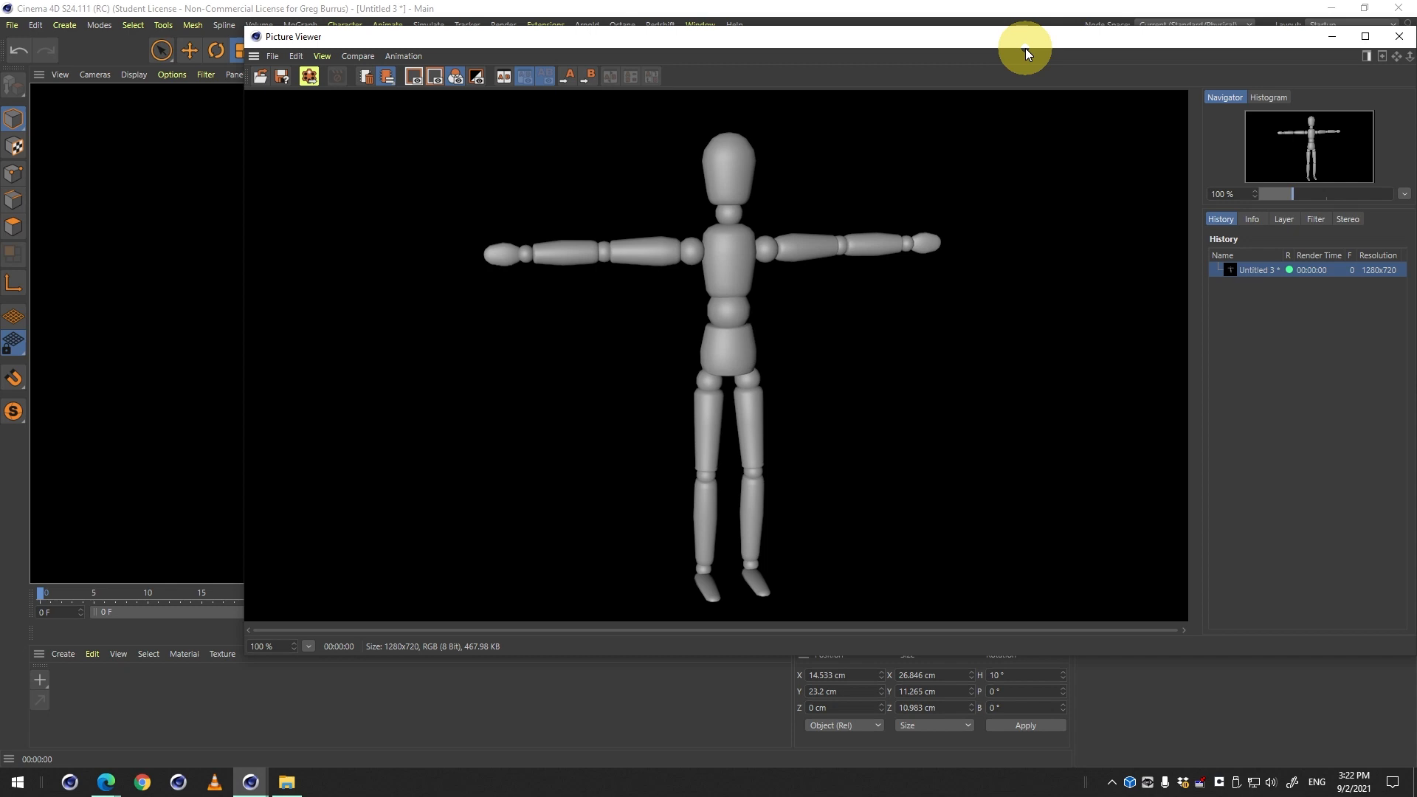
pyautogui.scroll(-3, 803, 295)
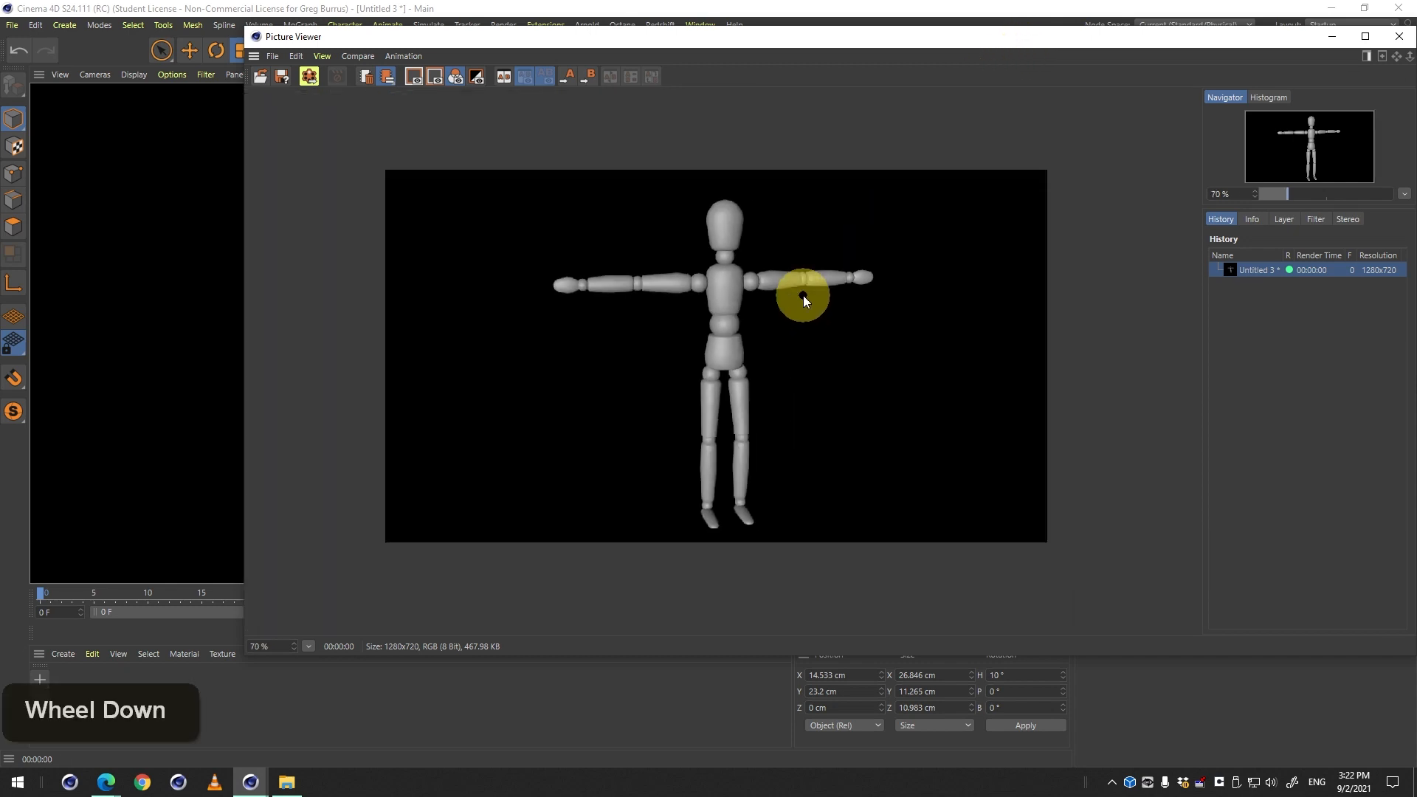
pyautogui.click(272, 57)
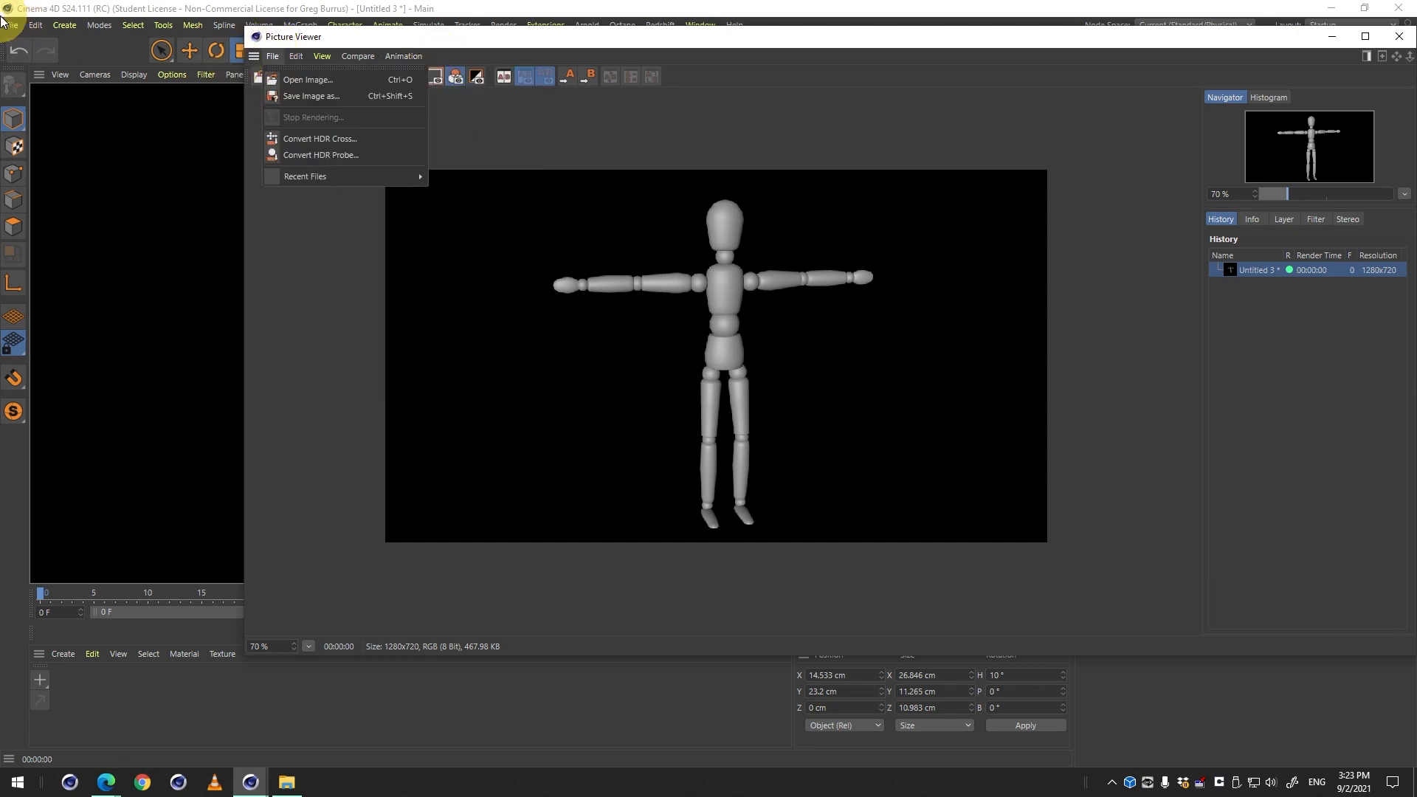
pyautogui.click(63, 7)
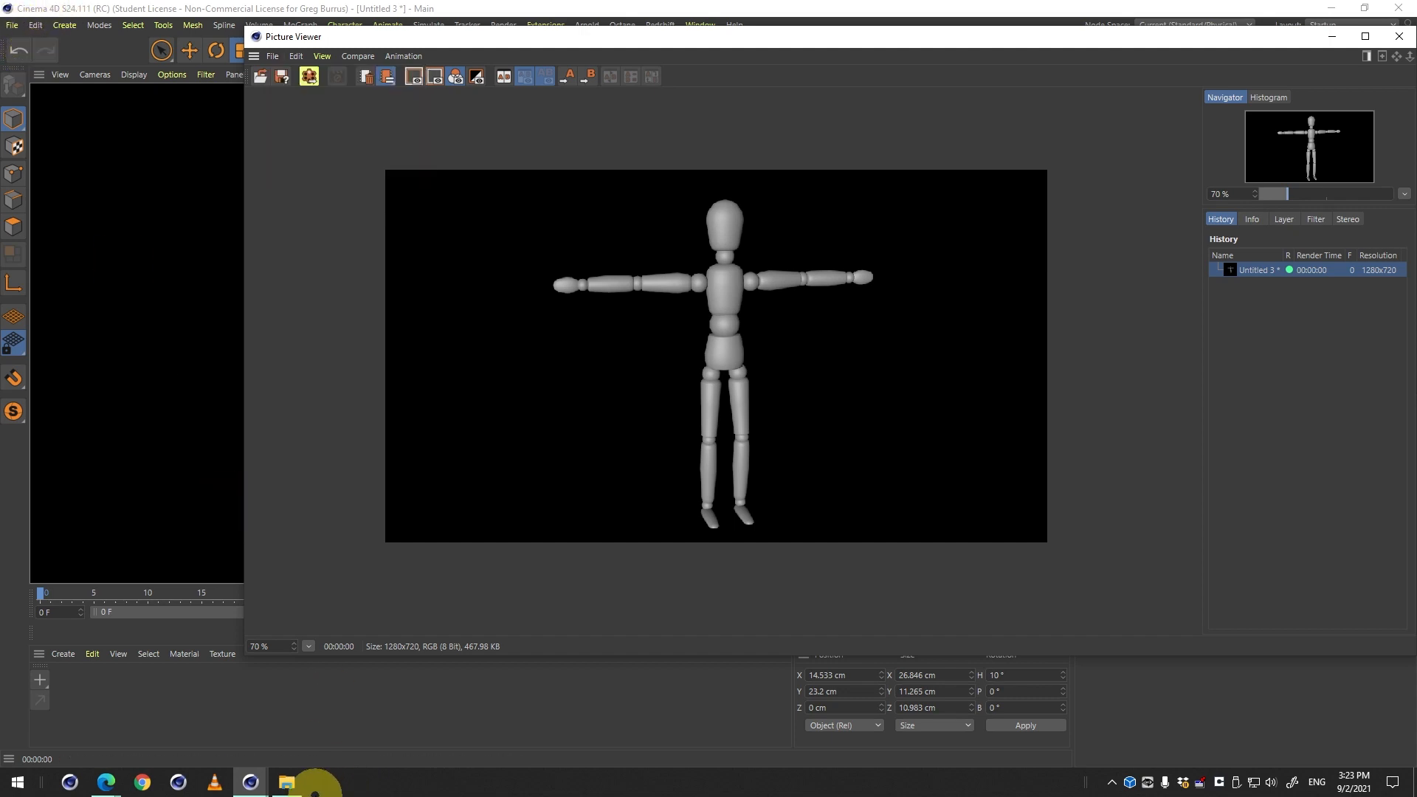
# Switch to File Explorer and browse to the 3d Projects folder and the main CMD 3640 folder.
pyautogui.click(289, 780)
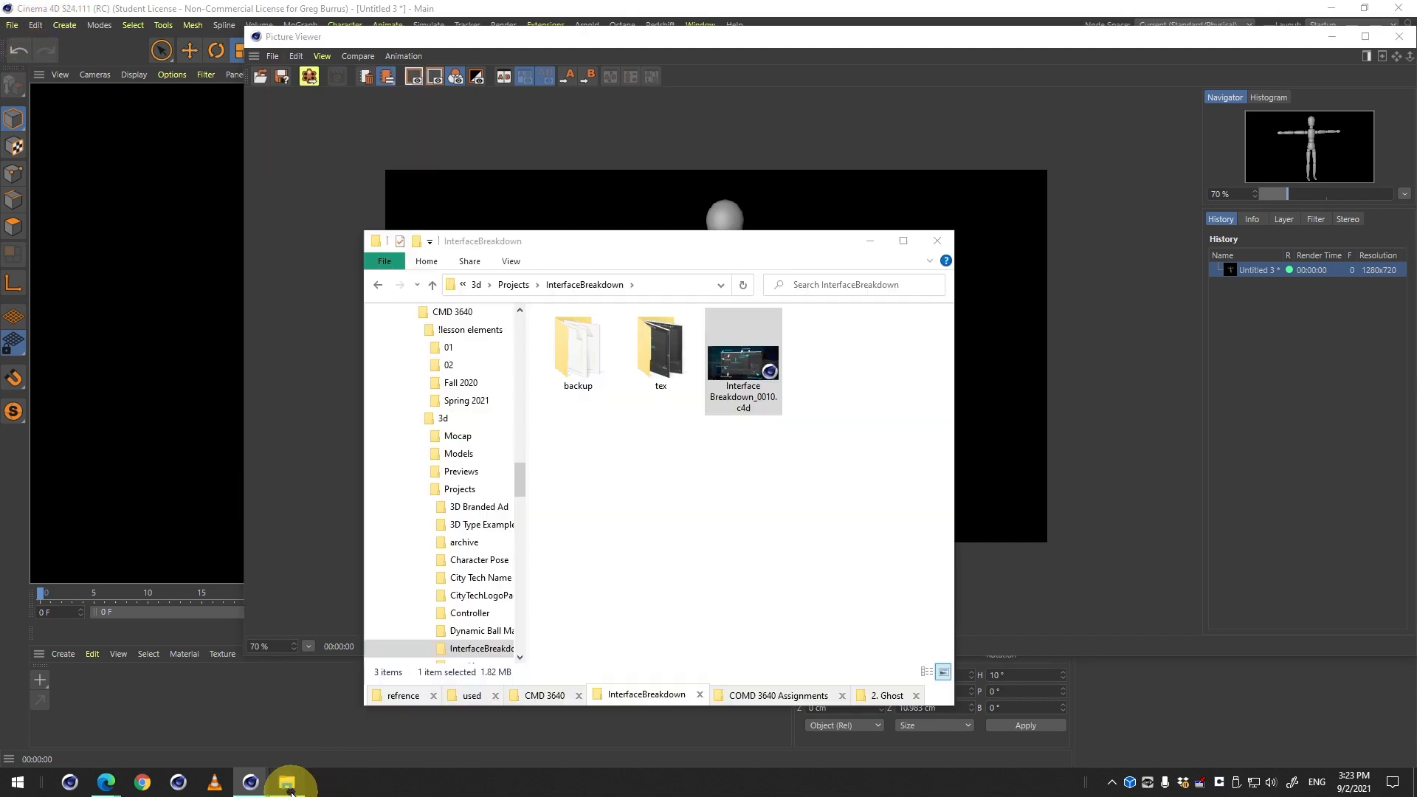
pyautogui.click(514, 284)
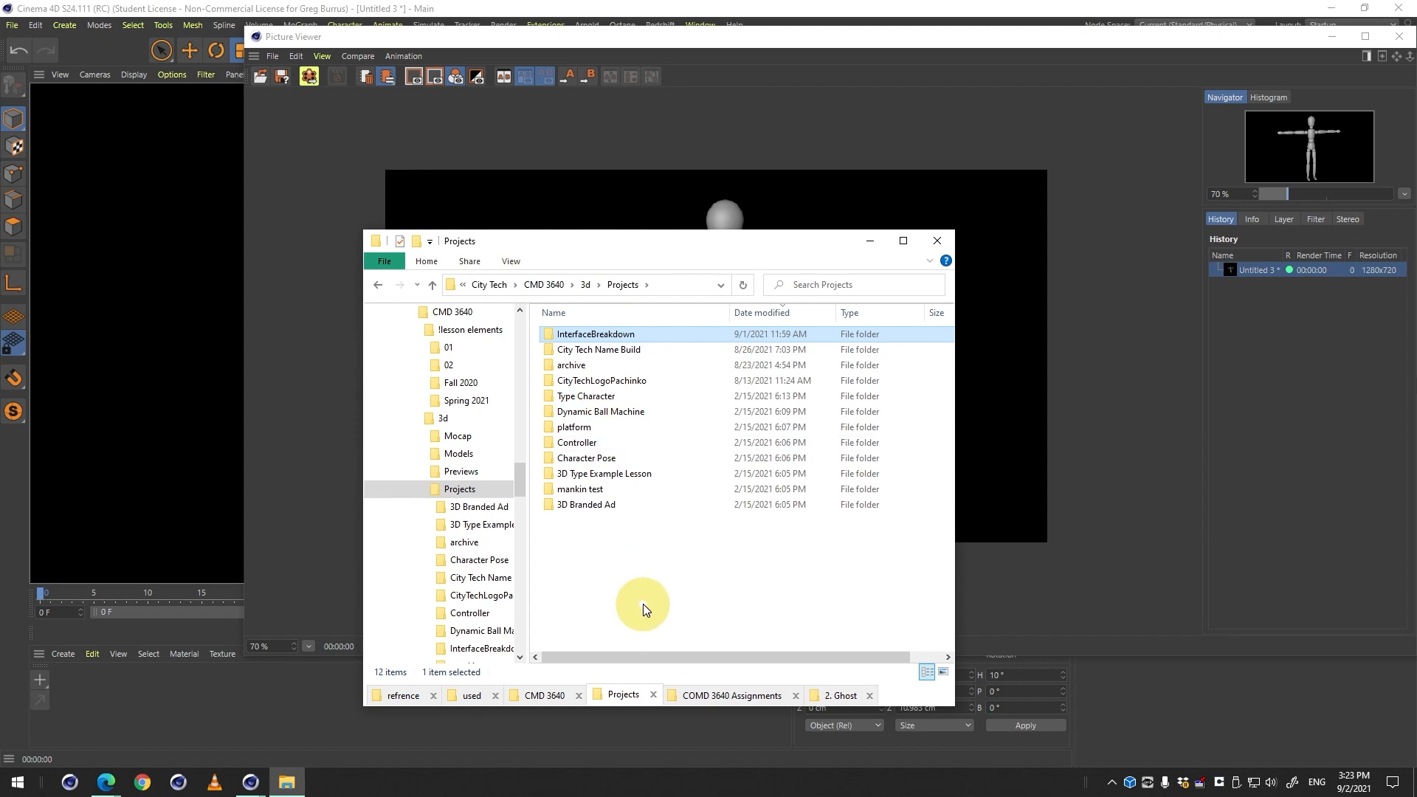
pyautogui.click(557, 692)
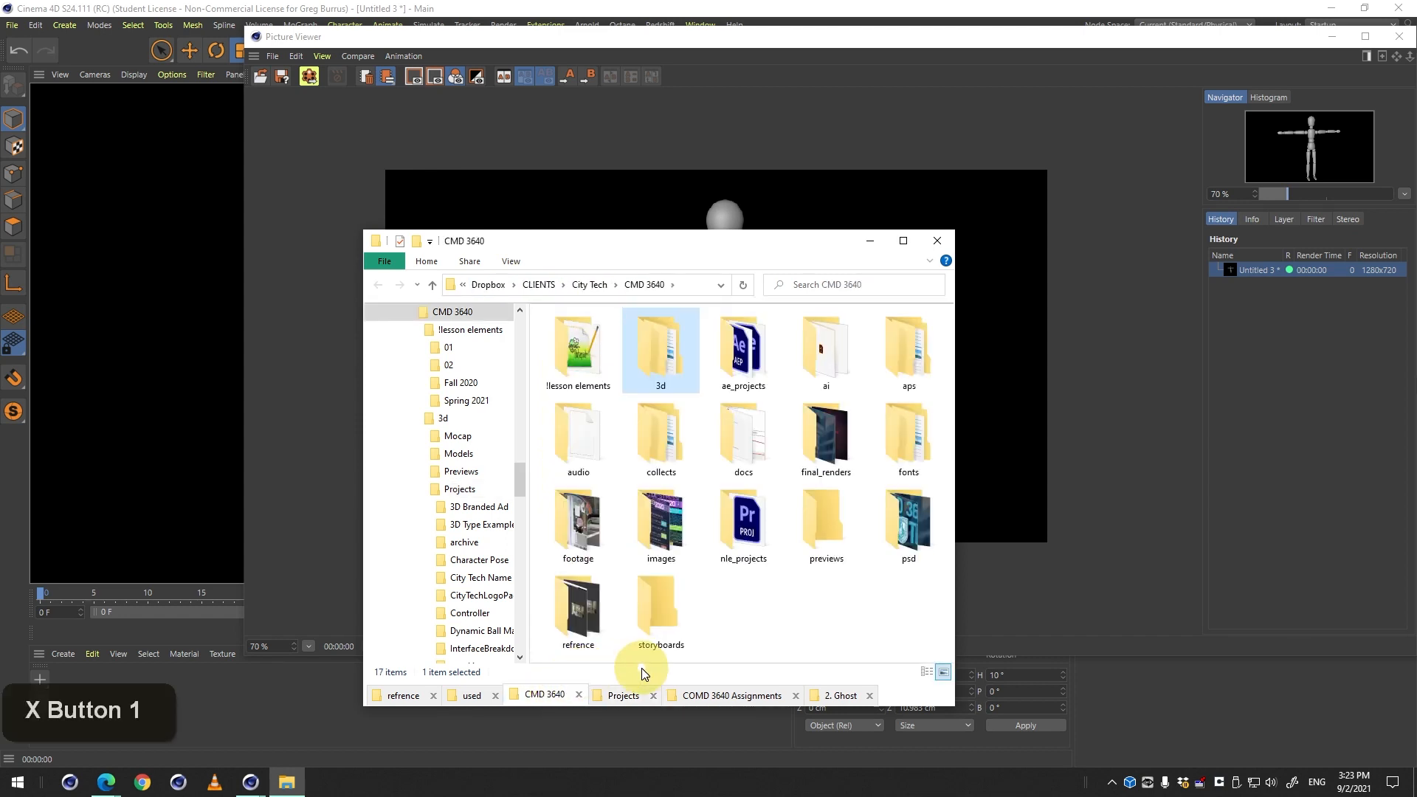
# Open the 02 folder inside !lesson elements and copy its folder path.
pyautogui.doubleClick(591, 362)
pyautogui.doubleClick(653, 347)
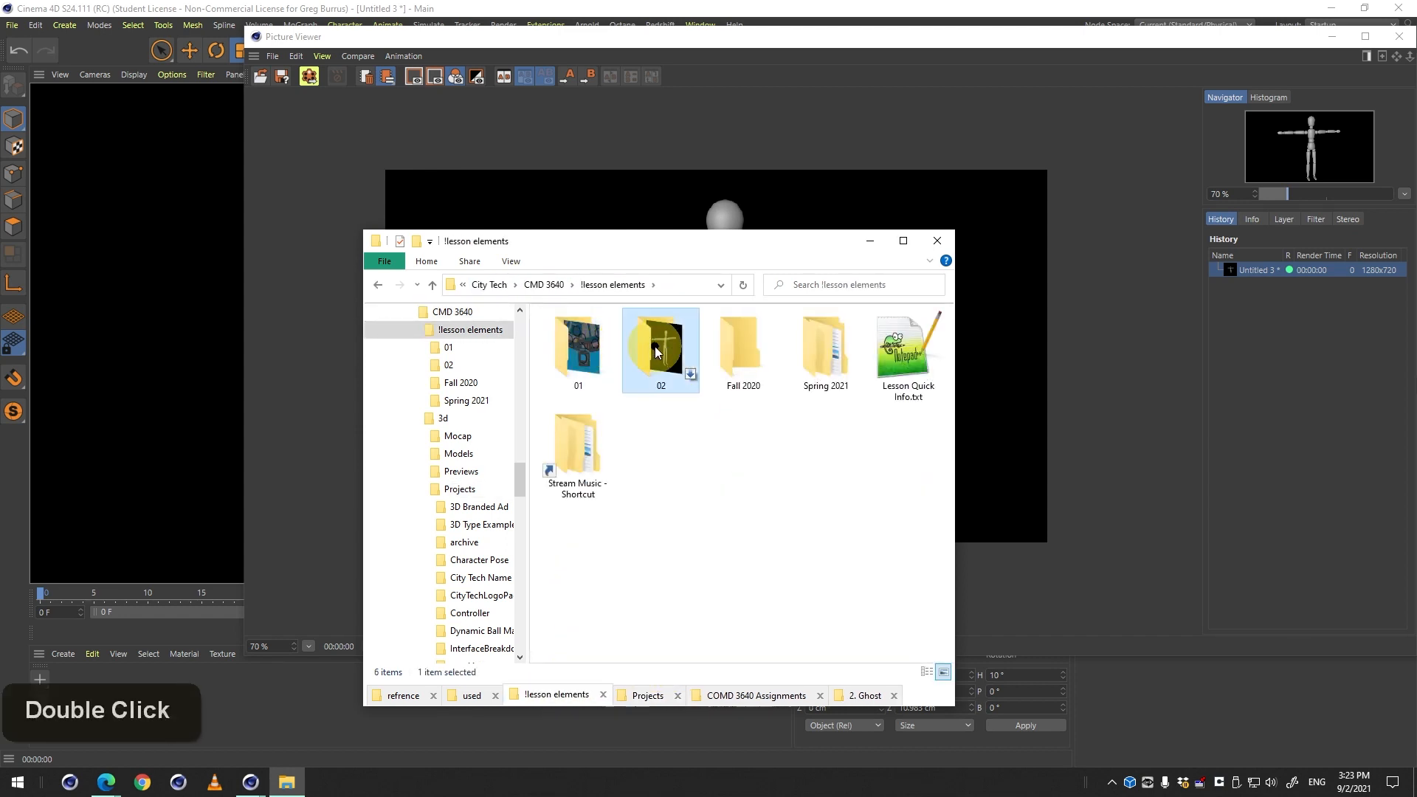
pyautogui.click(670, 277)
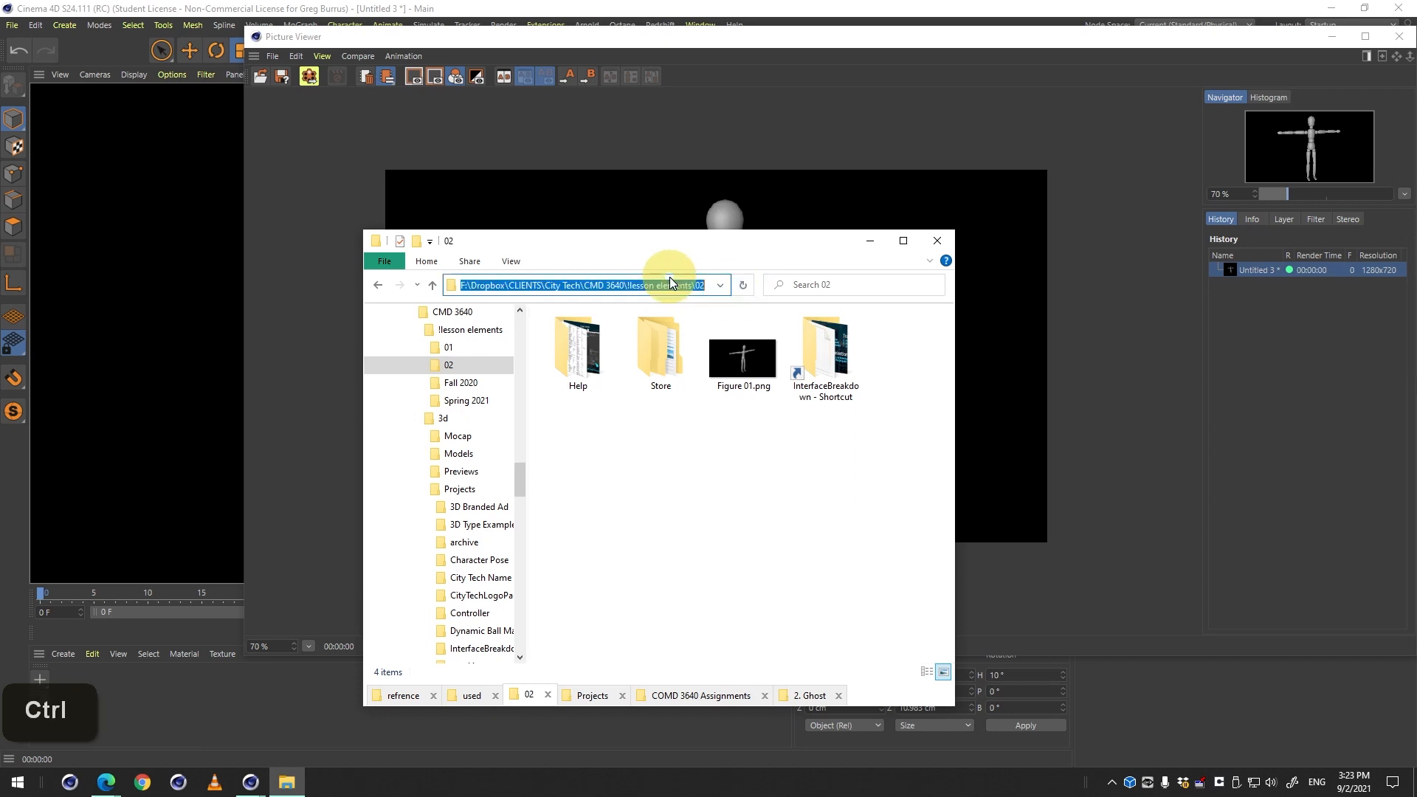
pyautogui.hotkey('ctrl', 'c')
# Save the Cinema 4D project as Figure 01 in the 02 folder, using the copied path as the location.
pyautogui.click(112, 9)
pyautogui.click(7, 30)
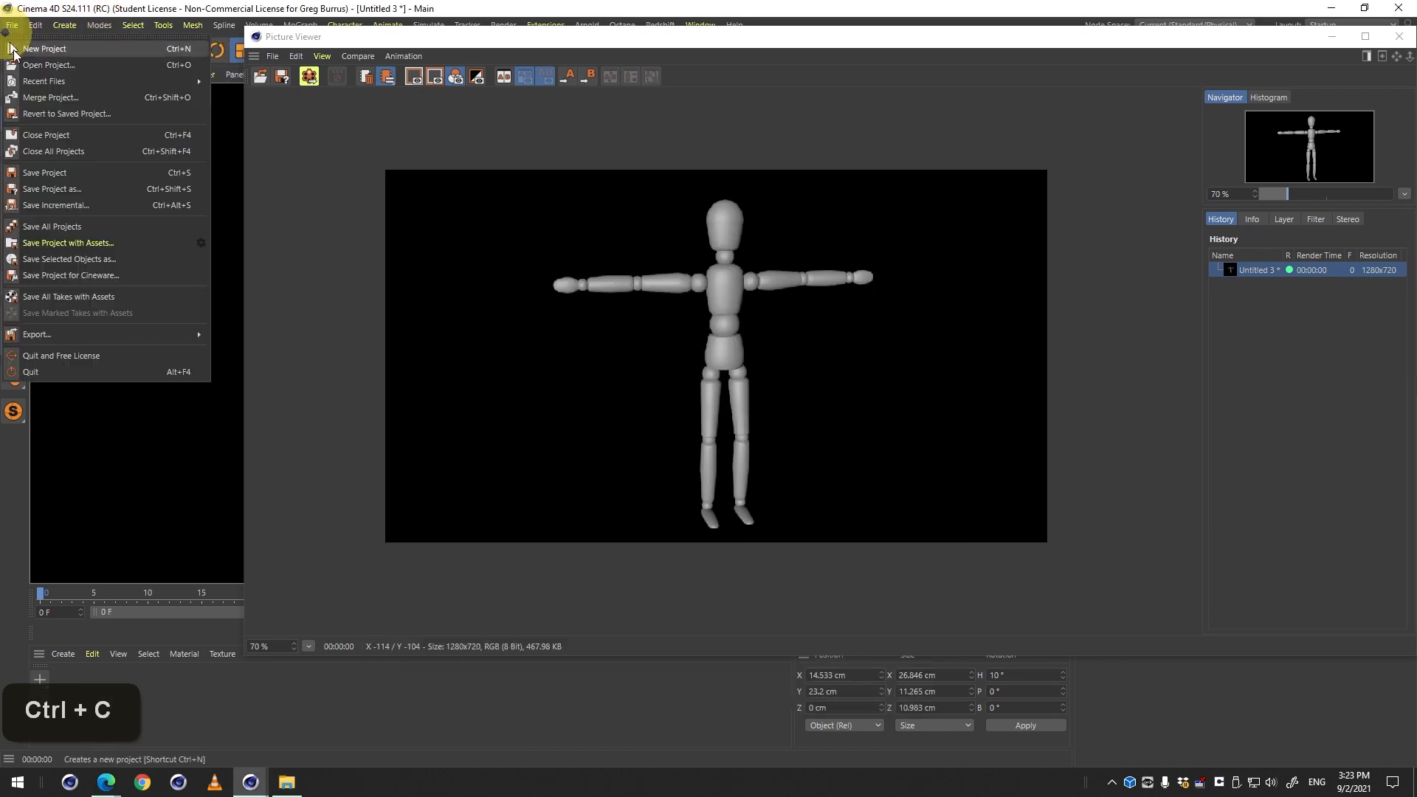
pyautogui.click(64, 175)
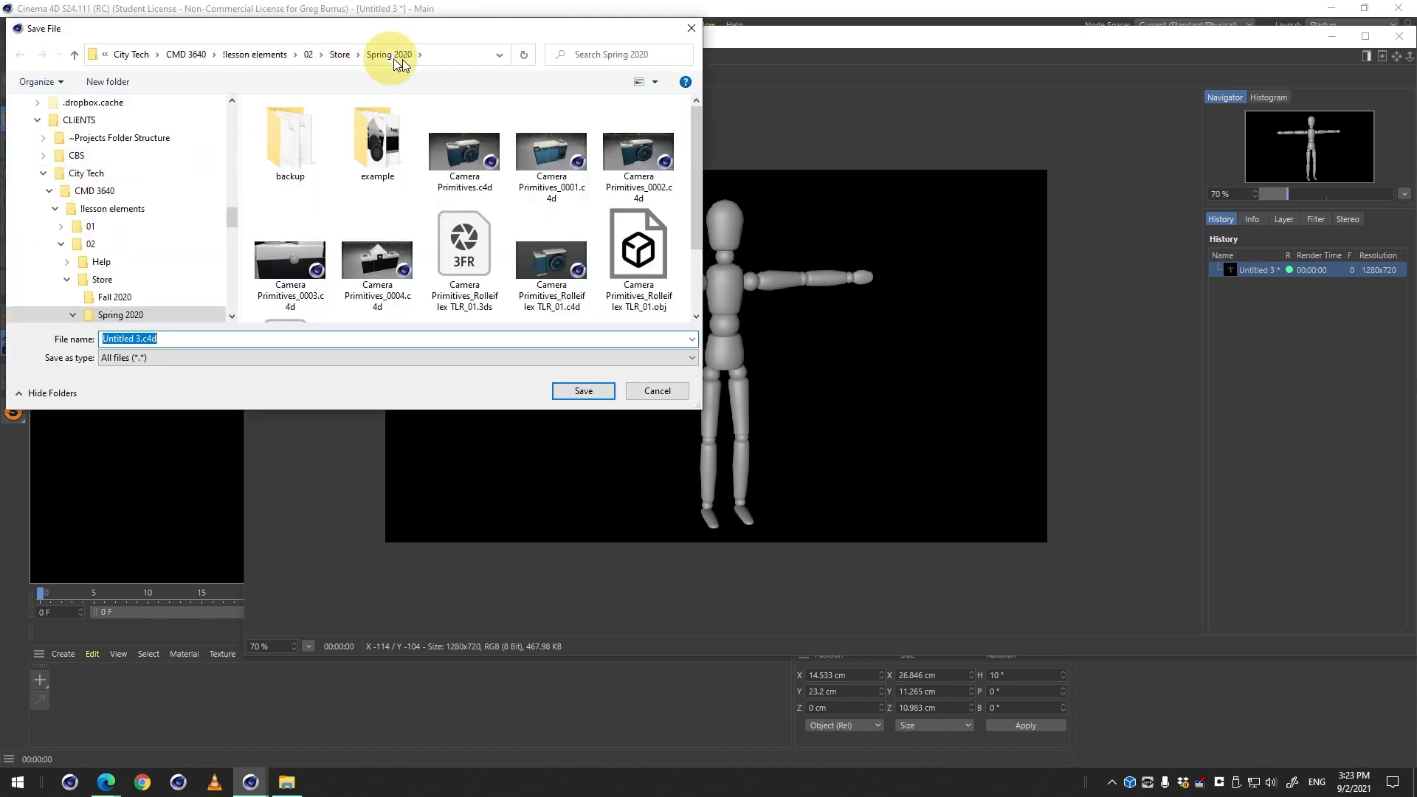
pyautogui.click(401, 59)
pyautogui.hotkey('ctrl', 'v')
pyautogui.press('Return')
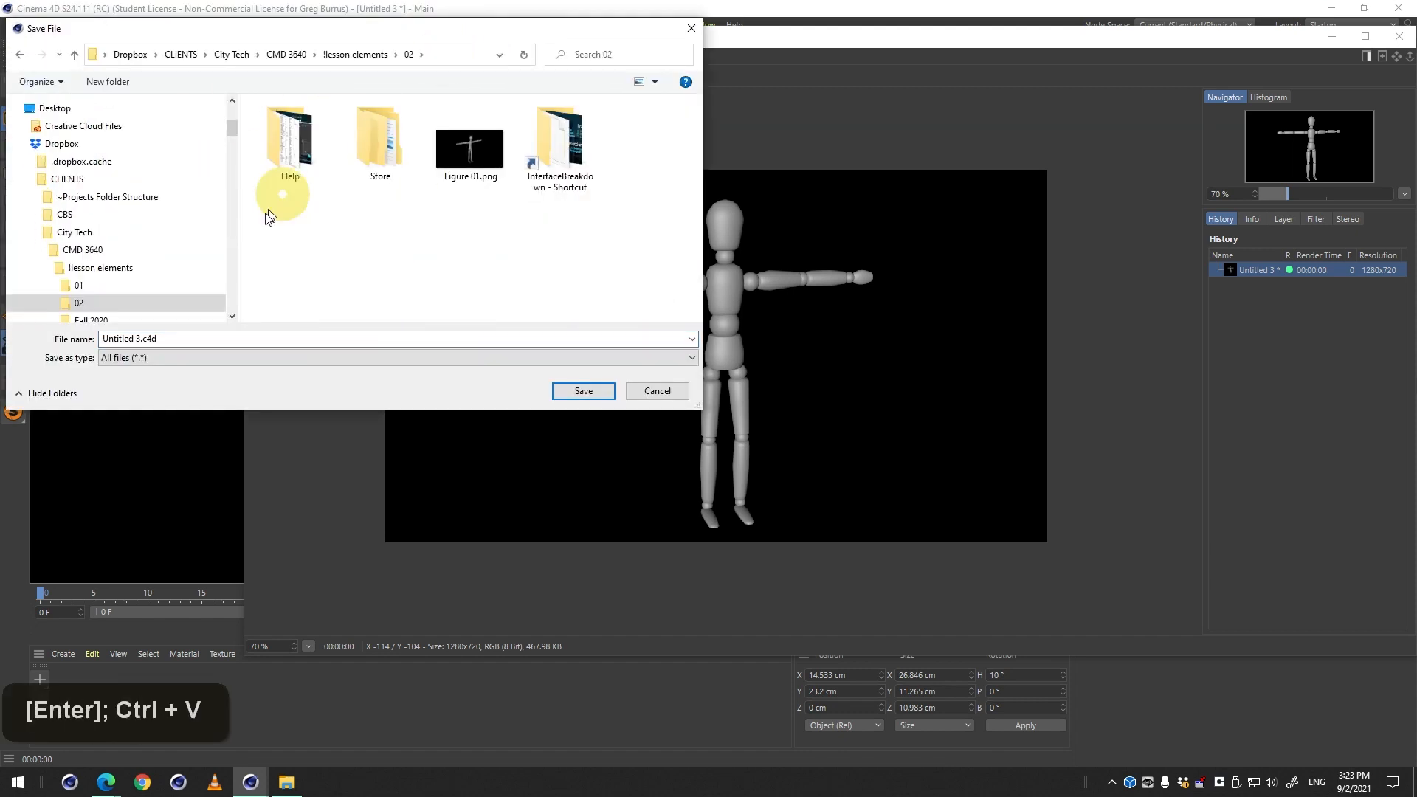
pyautogui.doubleClick(188, 339)
pyautogui.write('Figu')
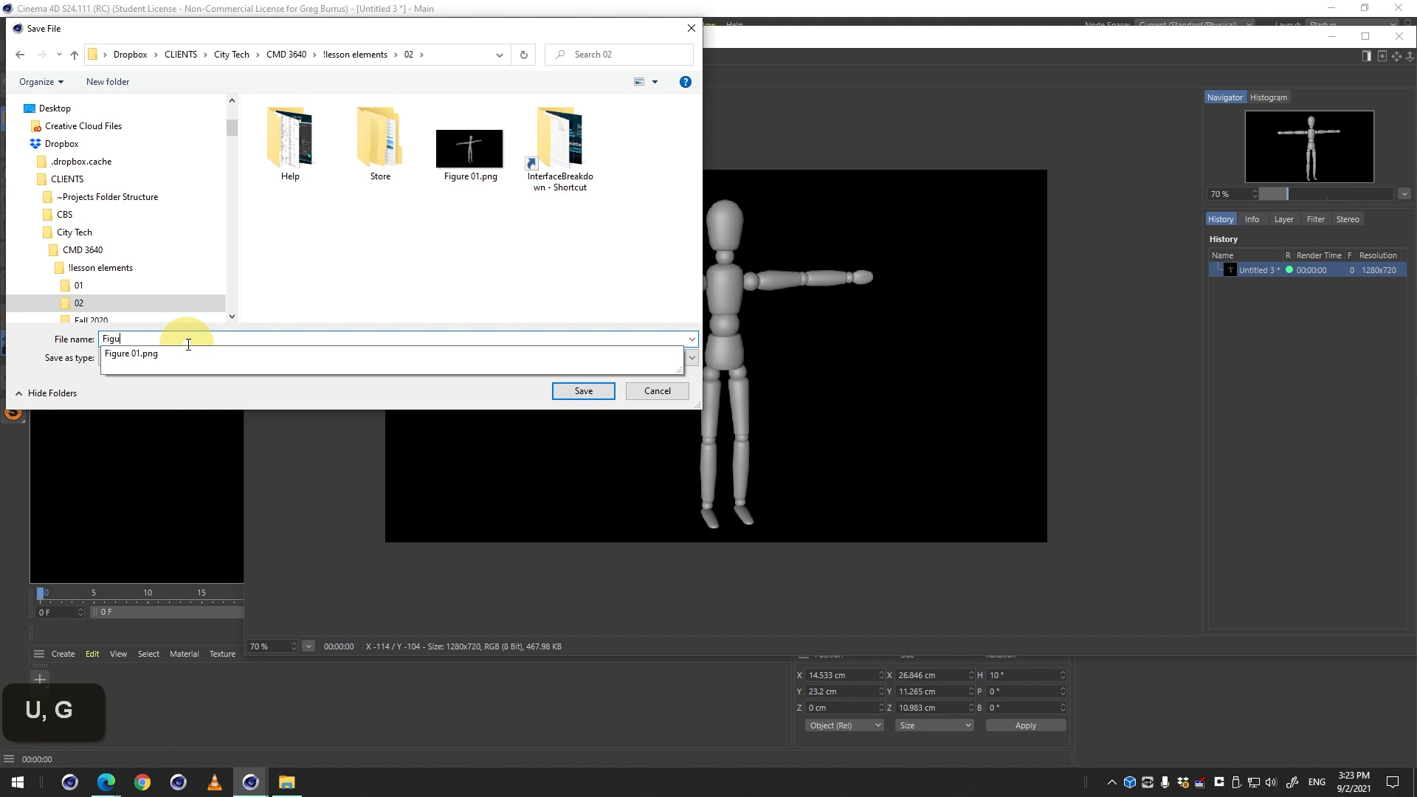
pyautogui.write('re 01')
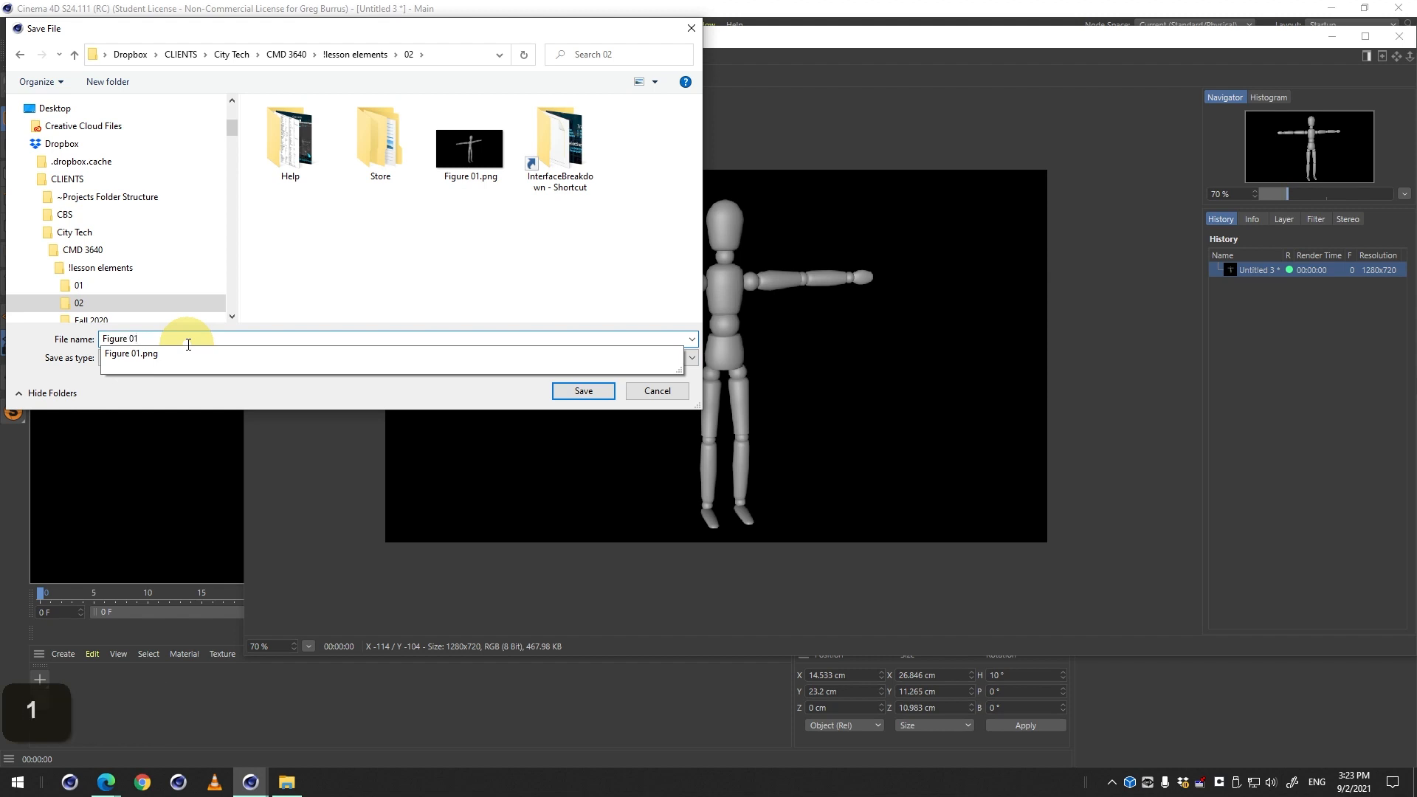
pyautogui.click(334, 293)
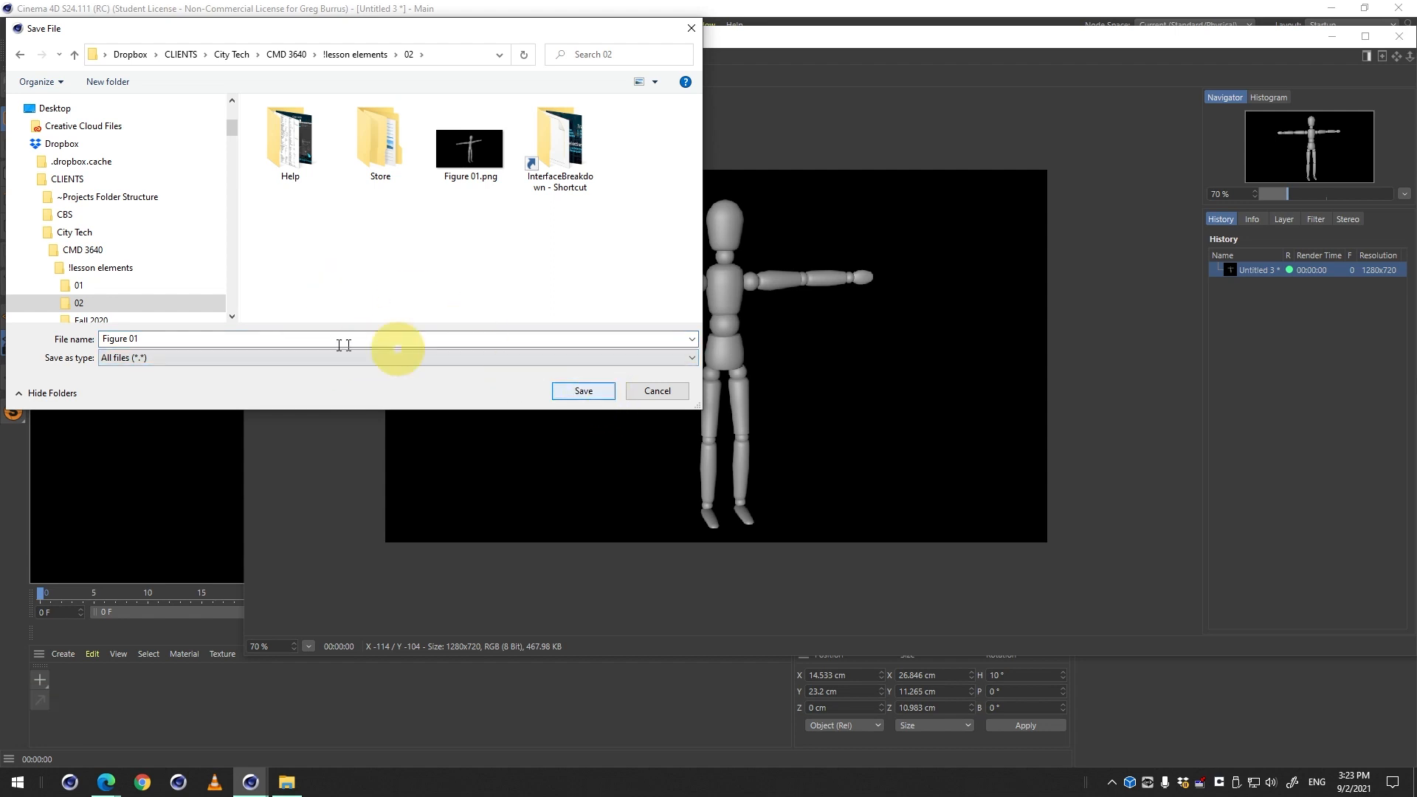
pyautogui.click(584, 389)
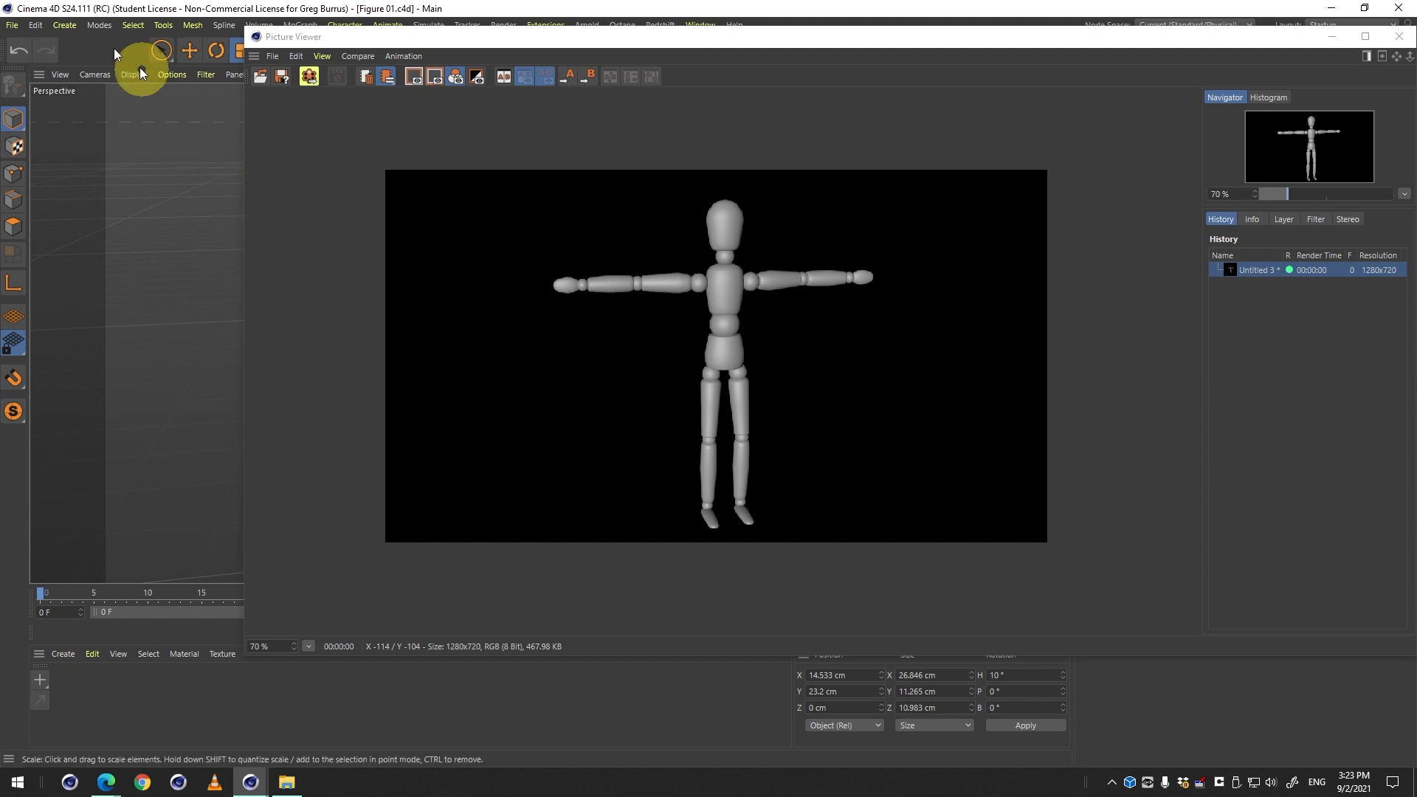
# Render the saved project to the Picture Viewer again and compare the Untitled 3 and Figure 01 renders in the history.
pyautogui.click(18, 25)
pyautogui.click(452, 38)
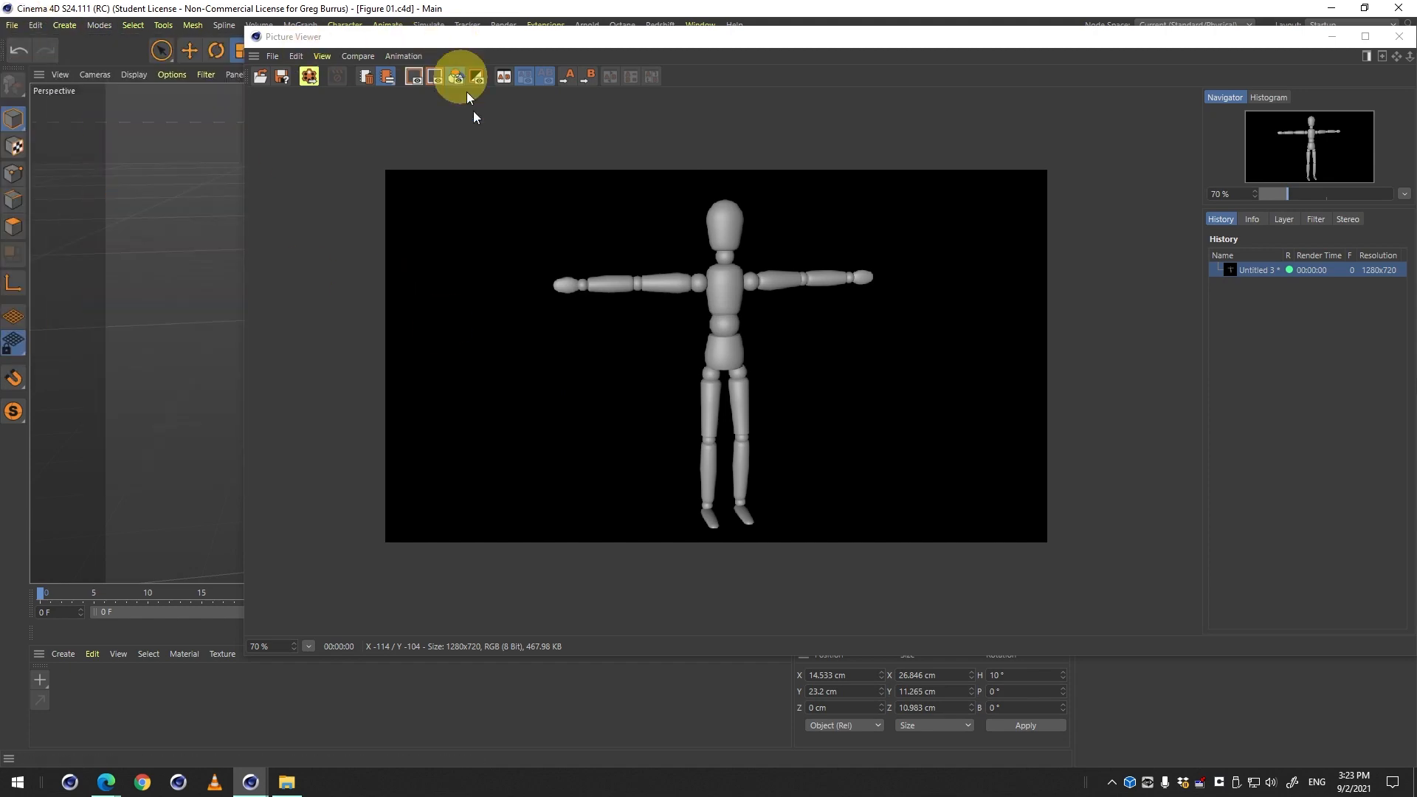
pyautogui.moveTo(570, 45); pyautogui.dragTo(584, 194)
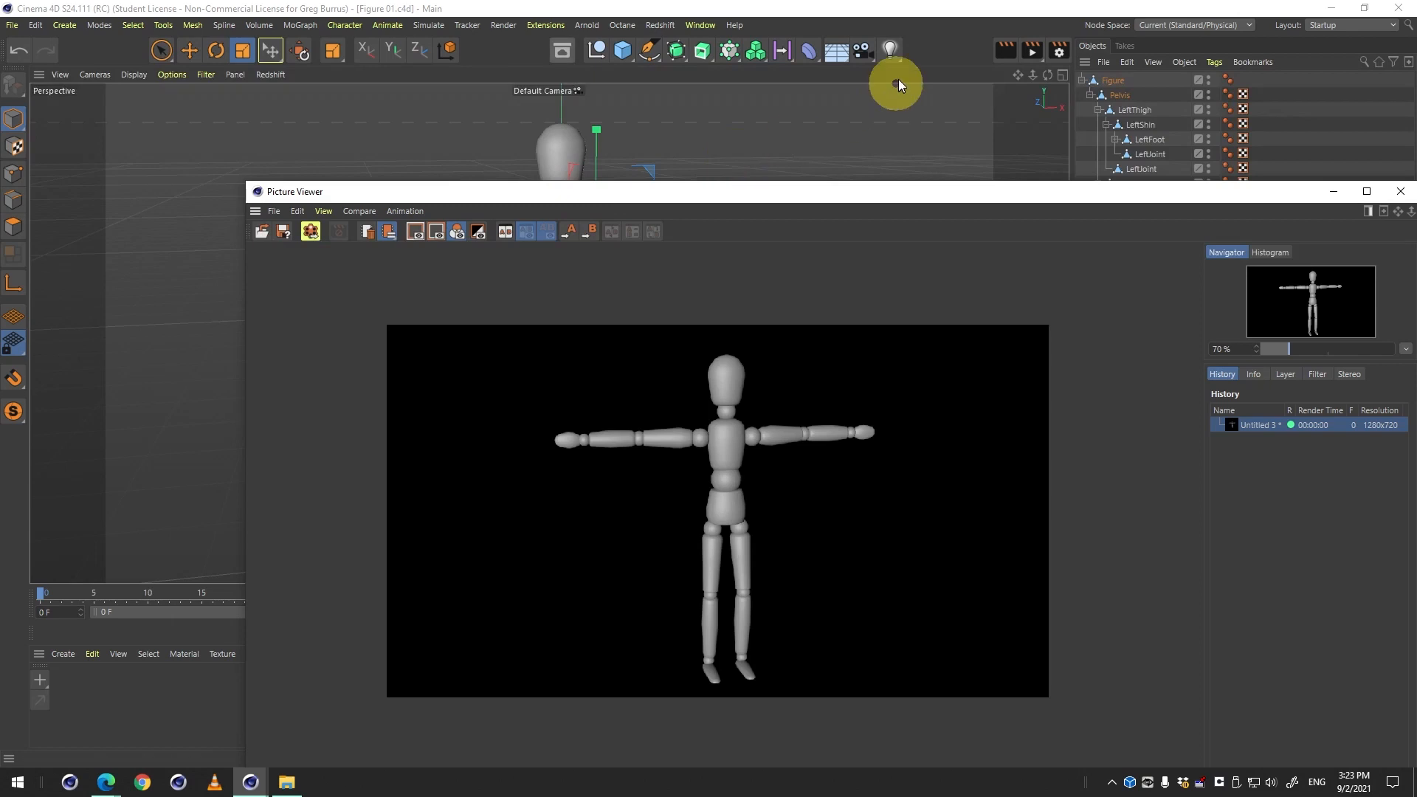
pyautogui.click(1029, 52)
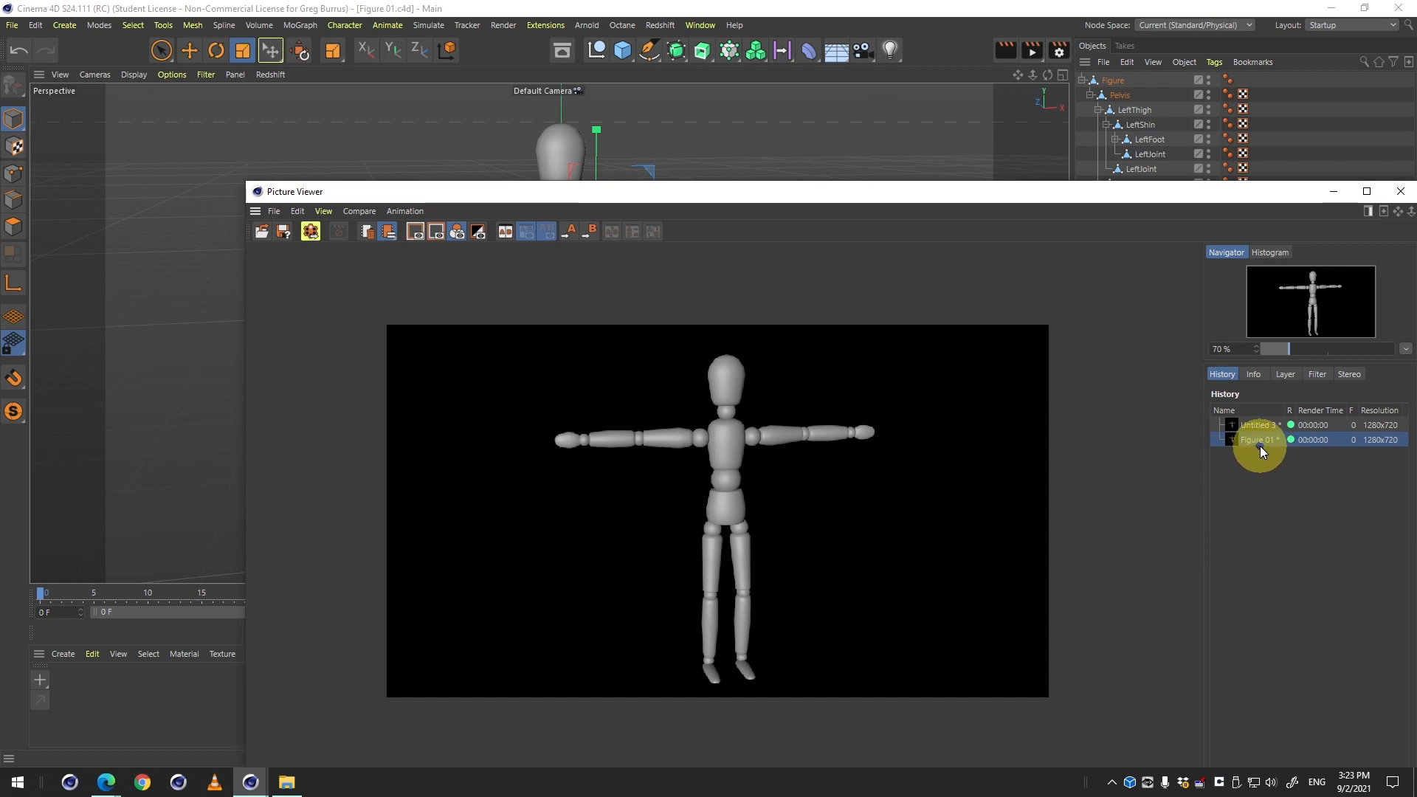
pyautogui.moveTo(1271, 192); pyautogui.dragTo(1206, 96)
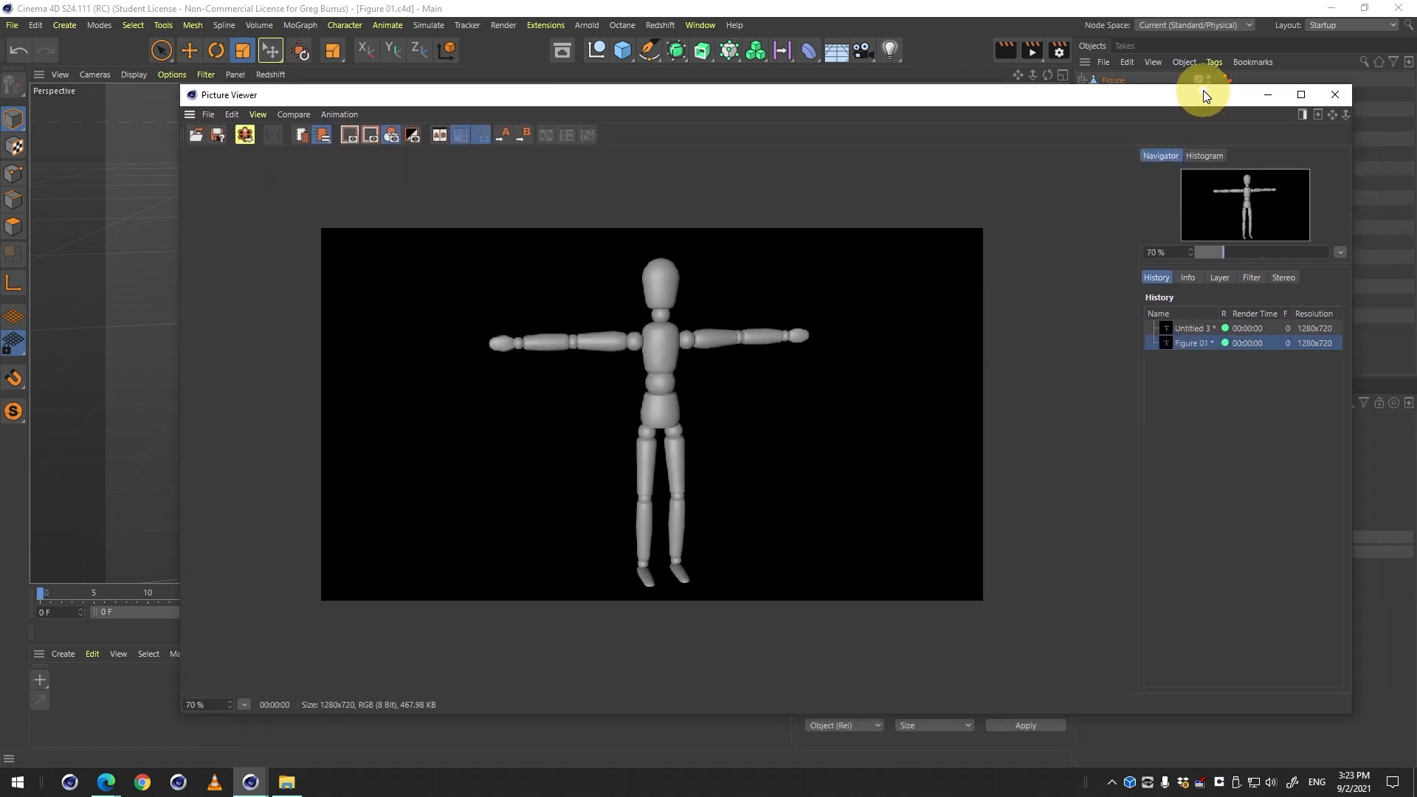
pyautogui.click(1201, 334)
pyautogui.click(1193, 348)
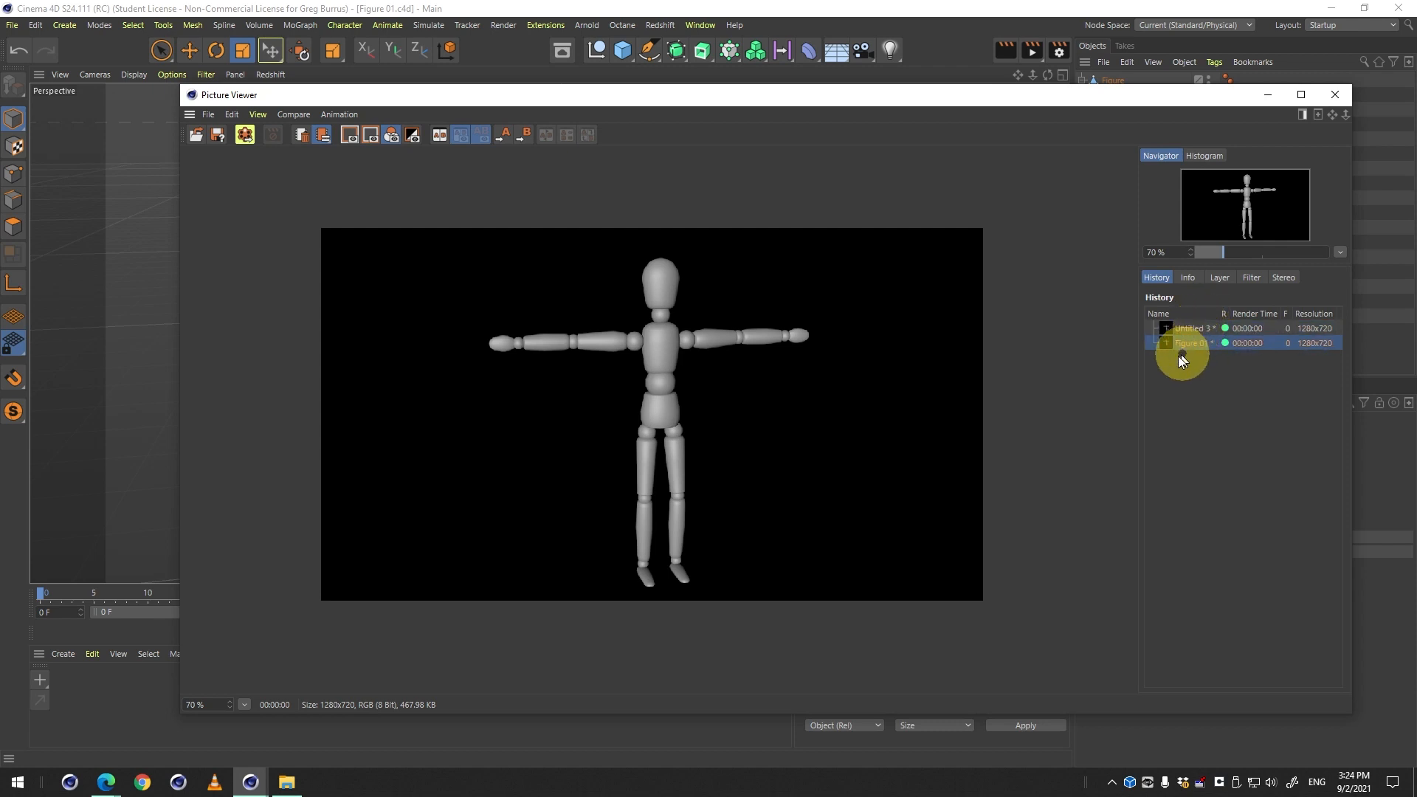
# Start saving the Figure 01 render as a still image, trying TIF and settling on the PNG format.
pyautogui.click(210, 114)
pyautogui.click(250, 154)
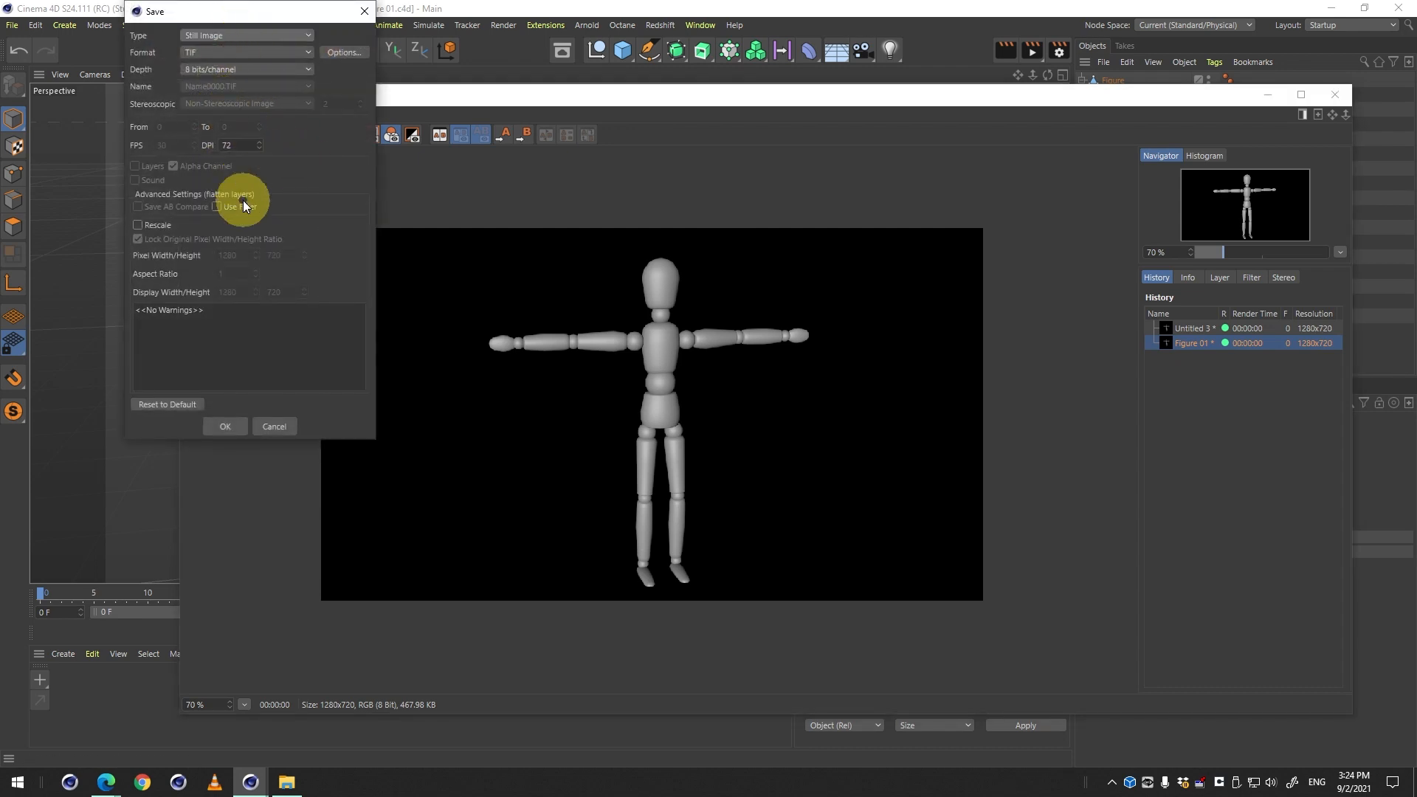
pyautogui.click(286, 49)
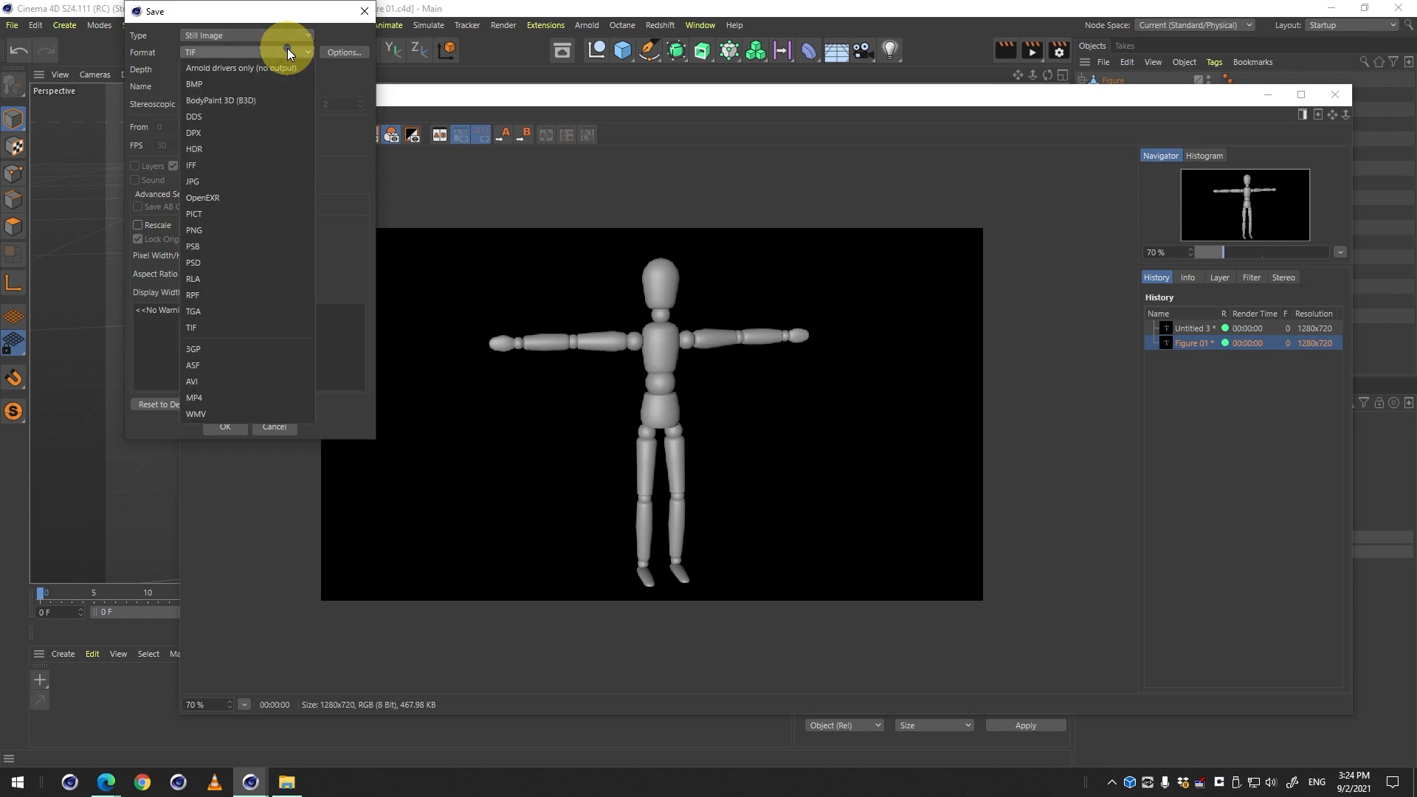
pyautogui.click(224, 233)
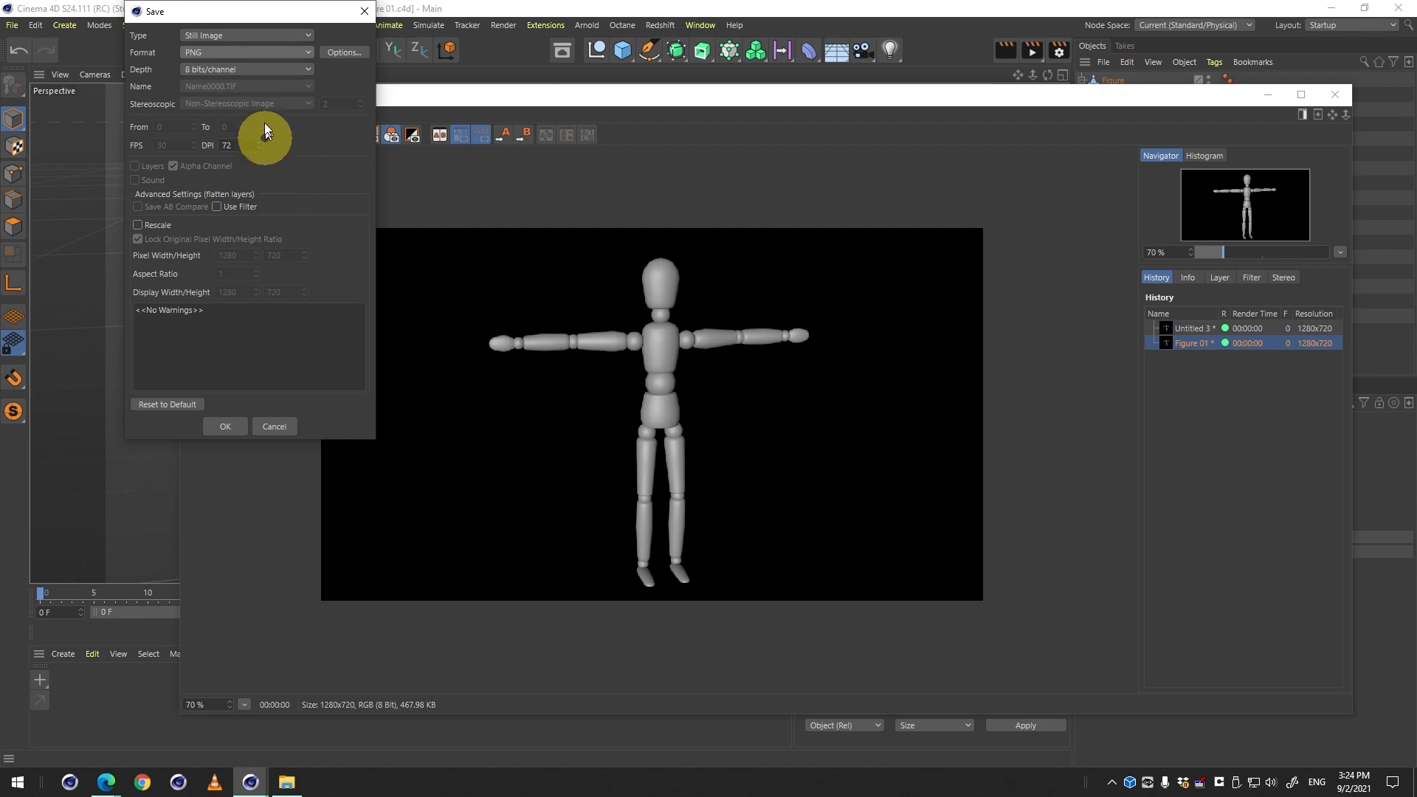
pyautogui.click(244, 55)
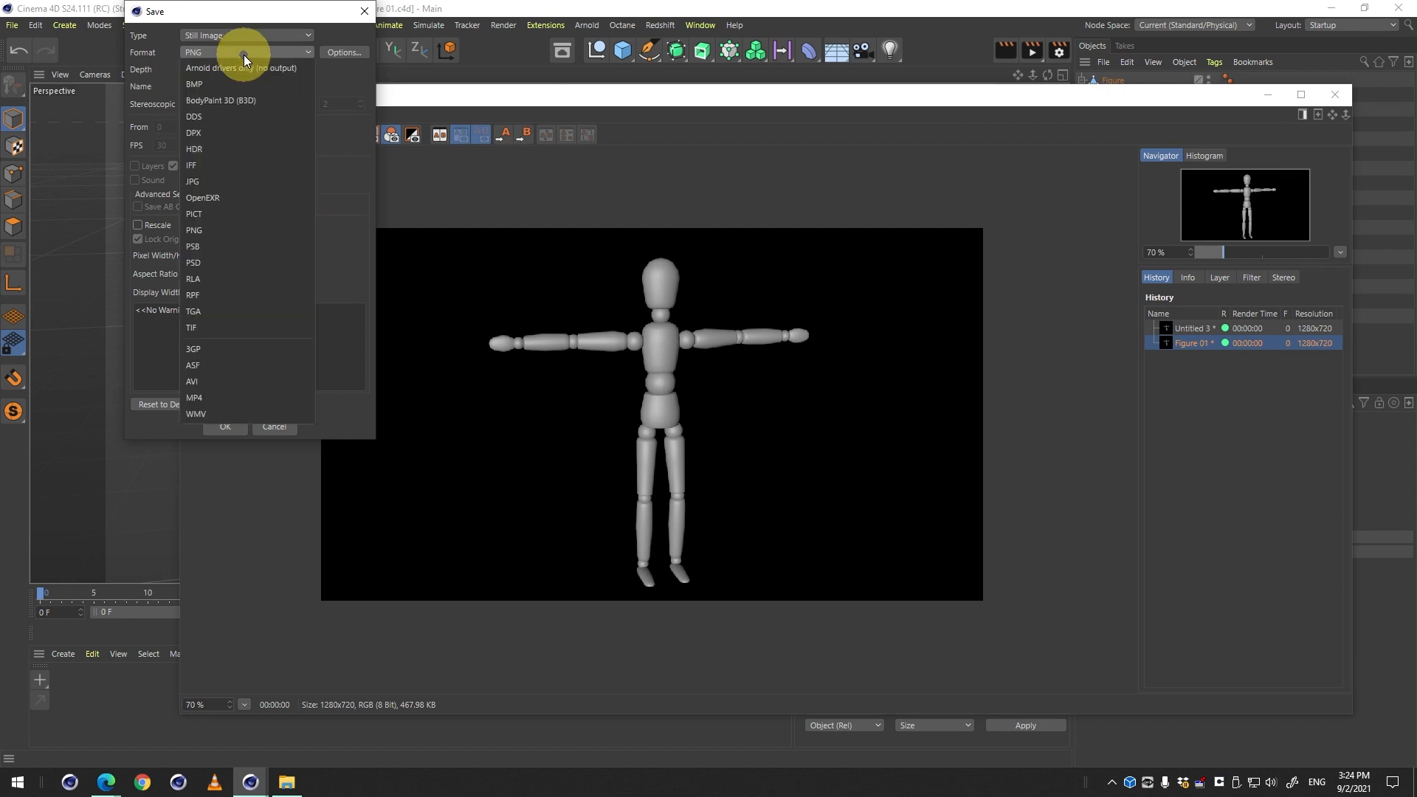
pyautogui.click(246, 326)
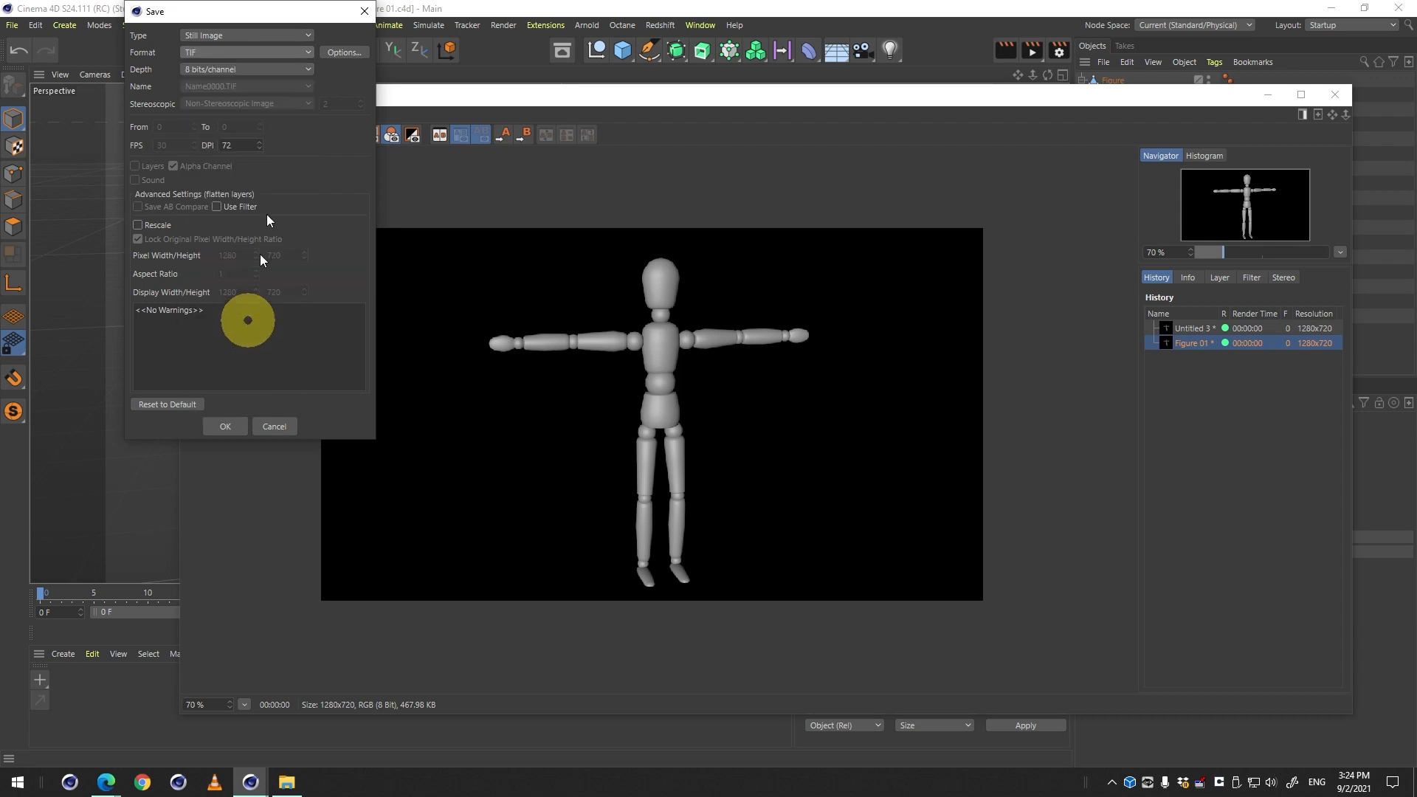
pyautogui.click(273, 50)
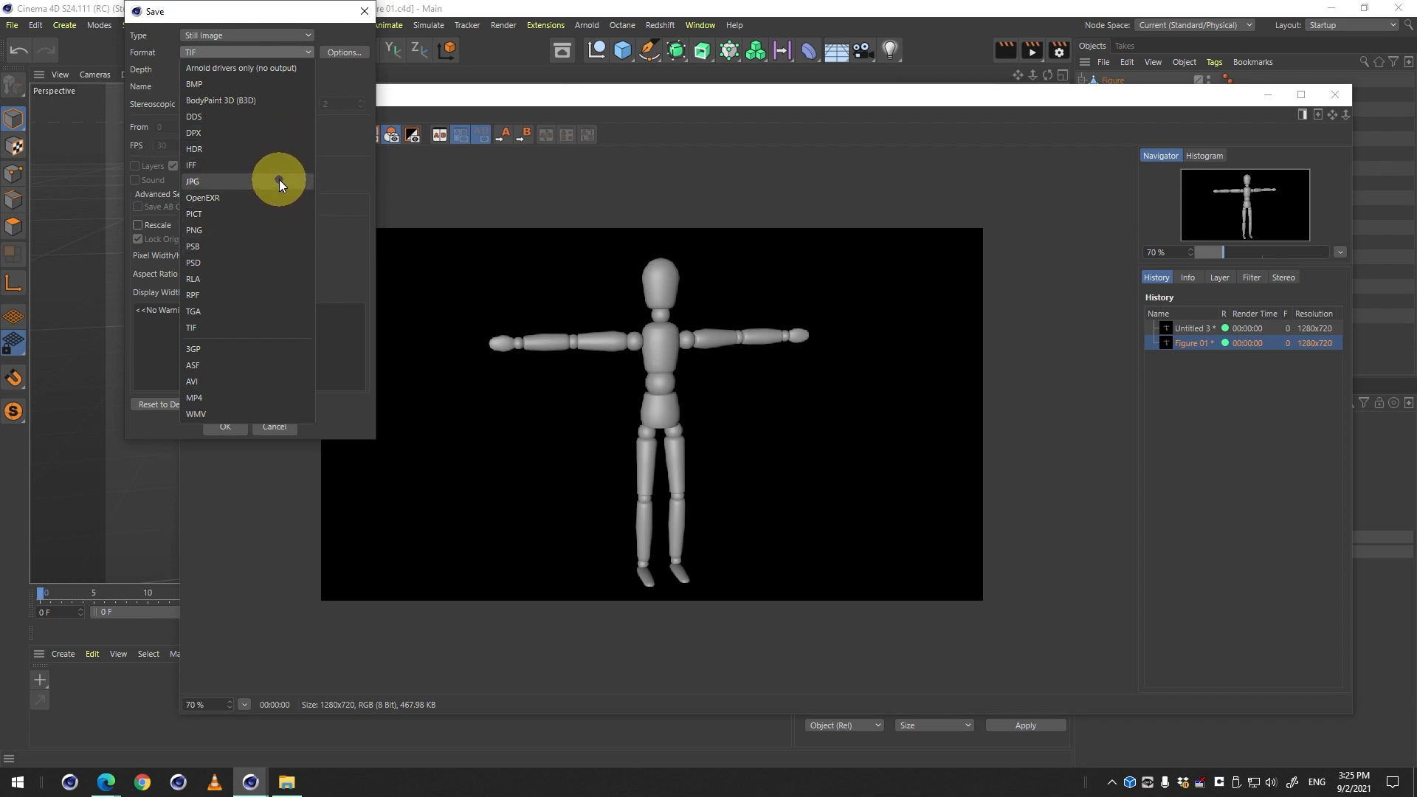
pyautogui.click(255, 233)
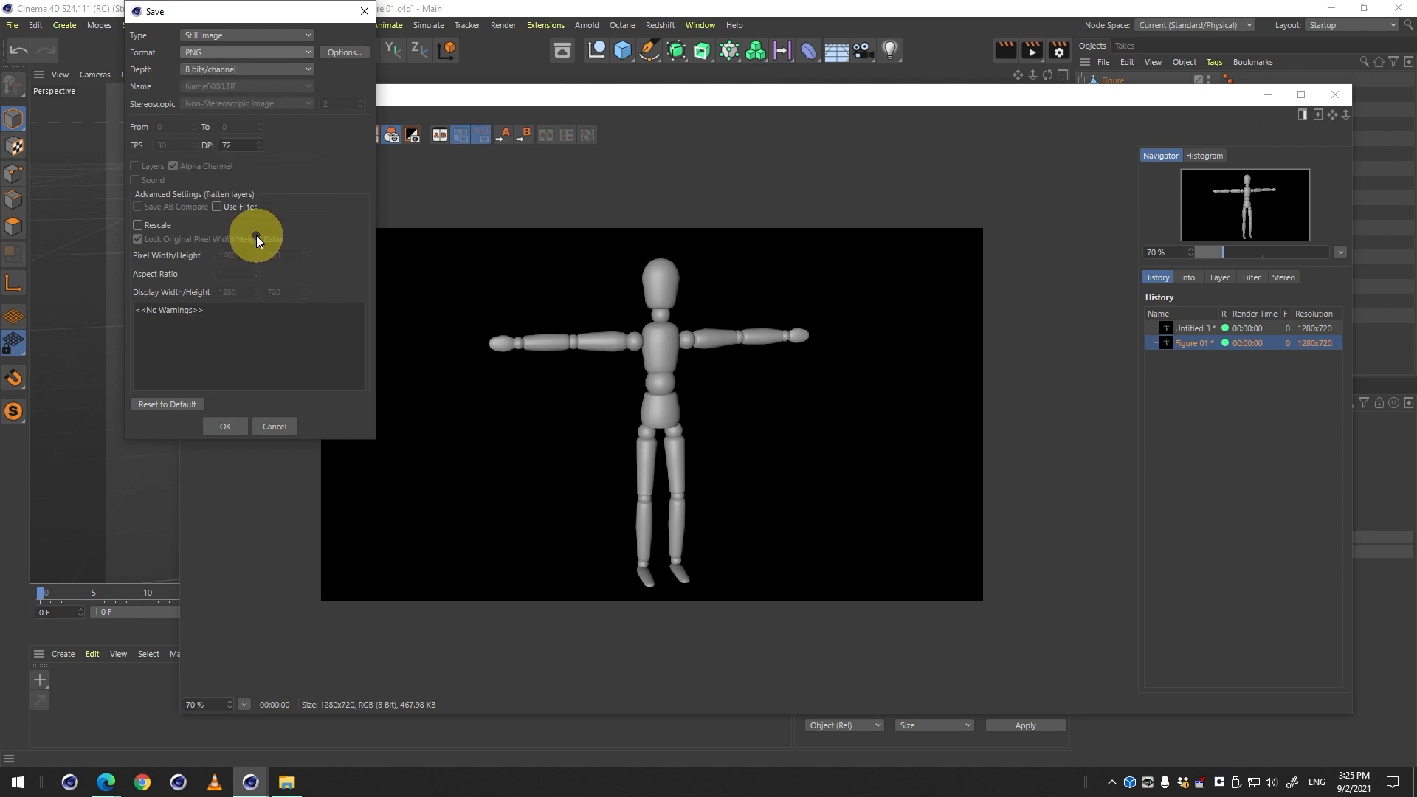
# Save the render as Figure 01.png in the !lesson elements\02 folder, replacing the existing file.
pyautogui.click(223, 427)
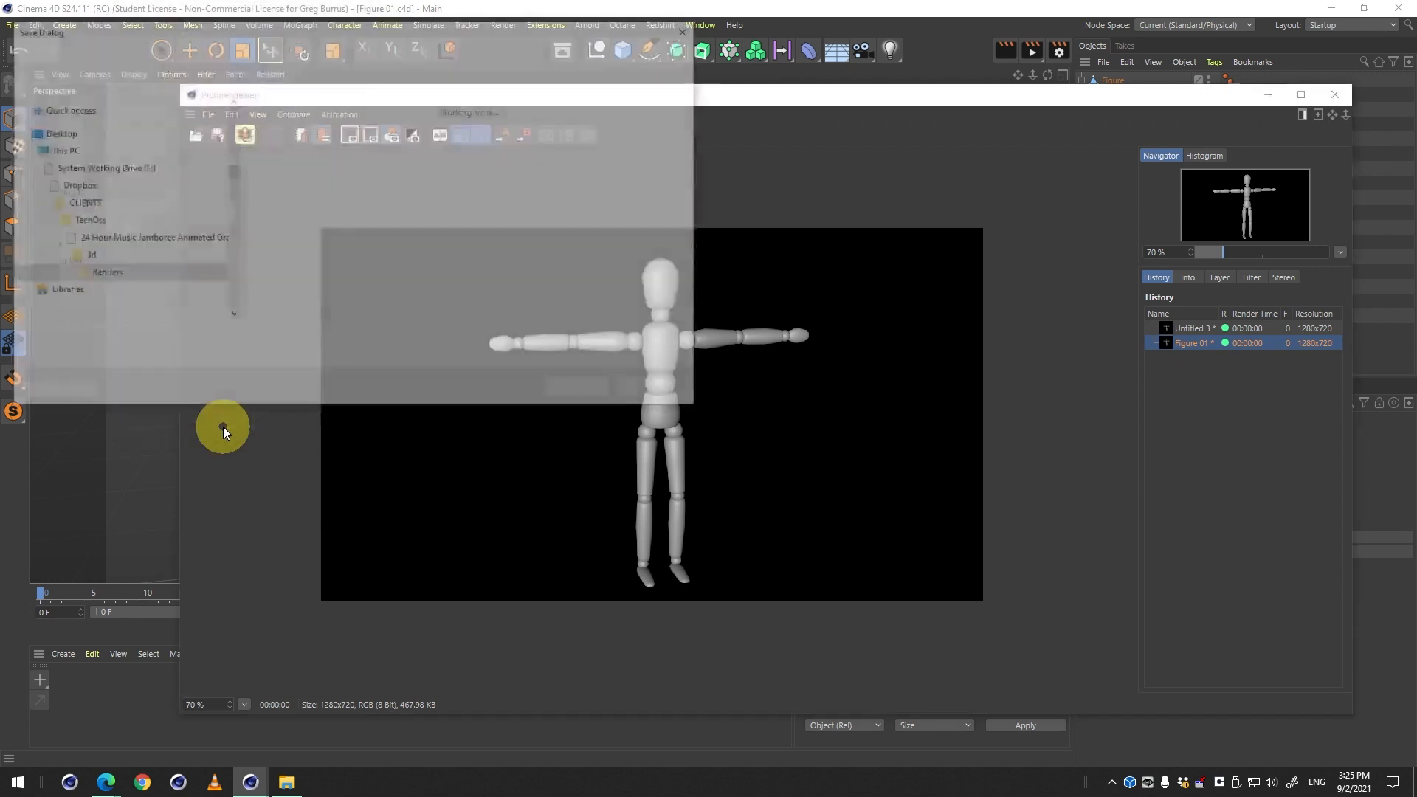
pyautogui.click(442, 56)
pyautogui.write('D:\\Dropbox\\CLIENTS\\City Tech\\CMD 3640\\!lesson elements\\02')
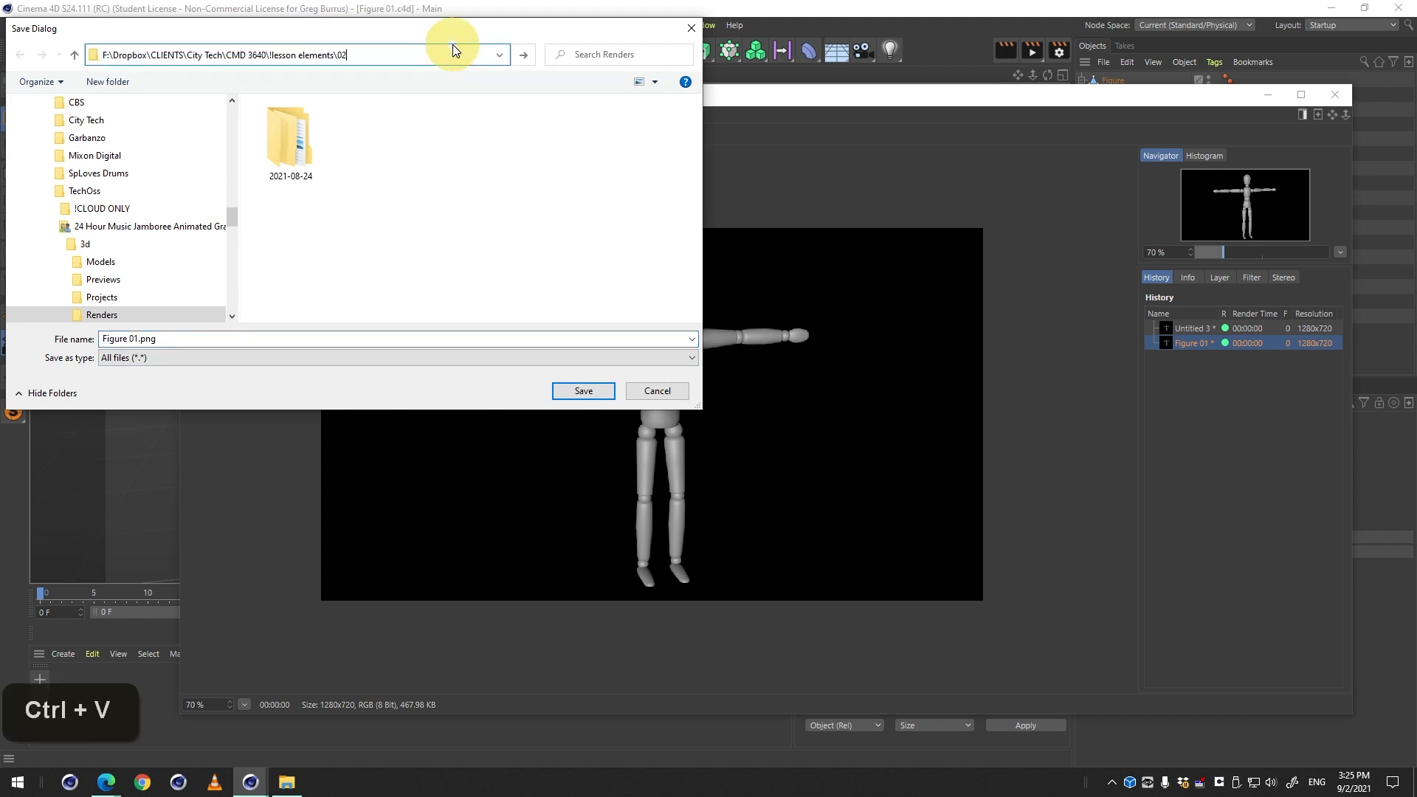
pyautogui.press('Return')
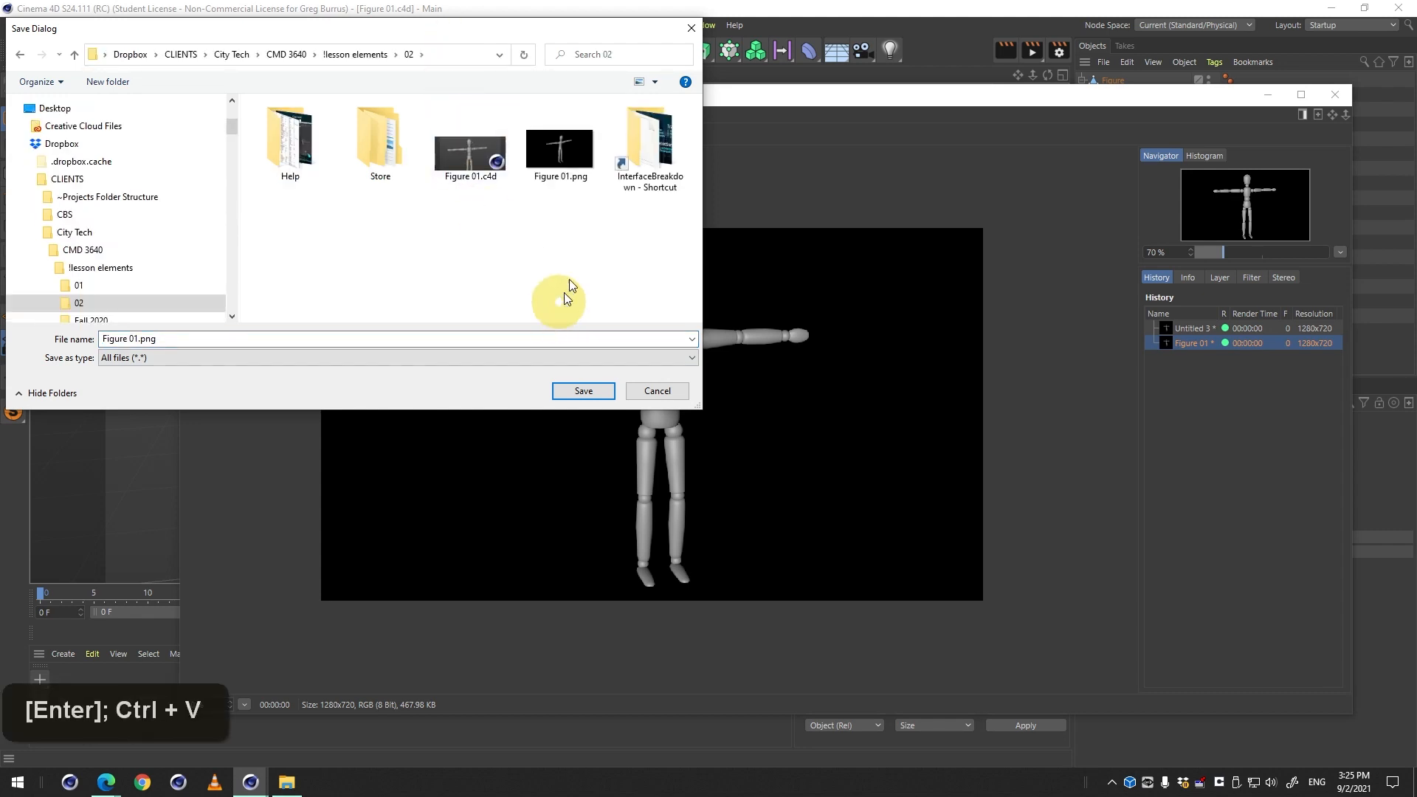
pyautogui.doubleClick(561, 158)
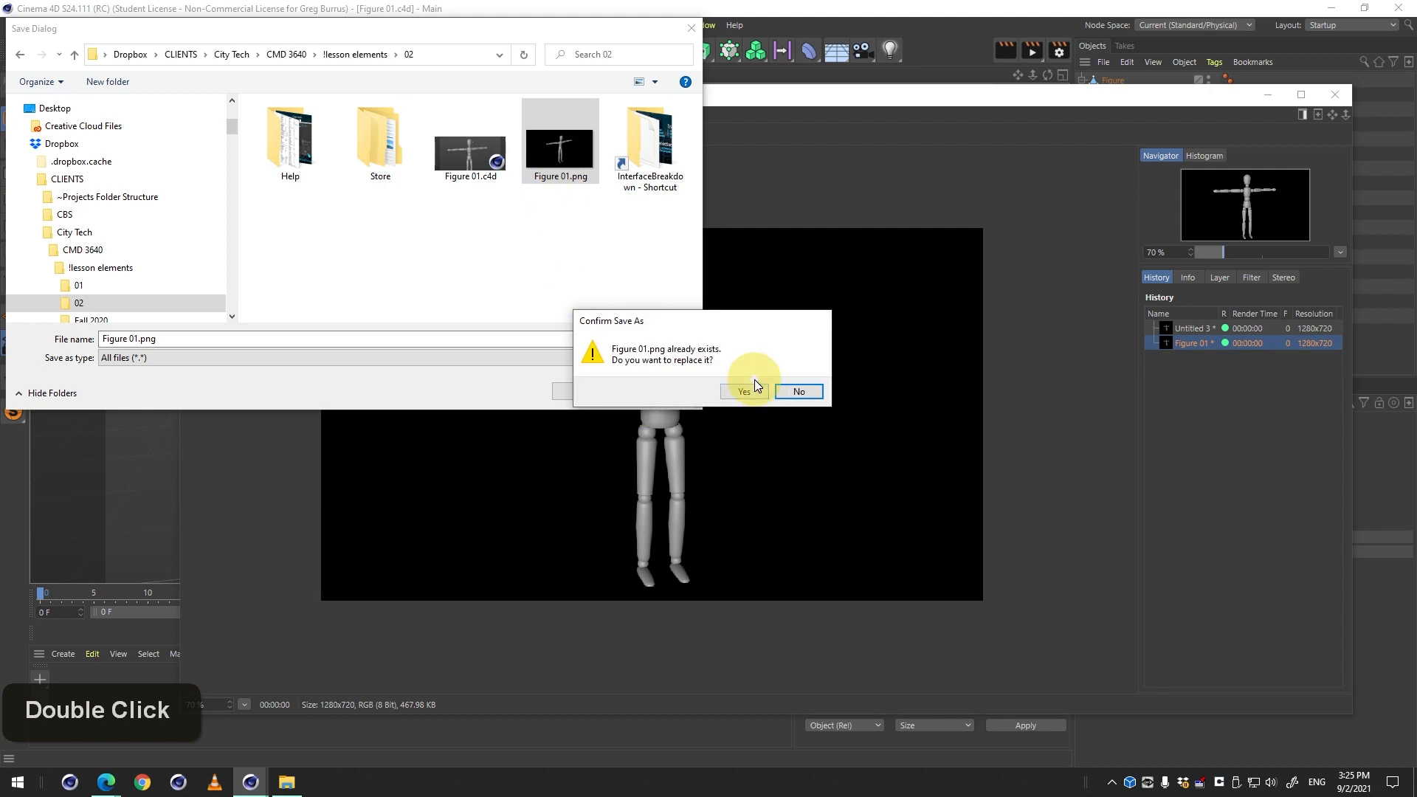
pyautogui.click(738, 391)
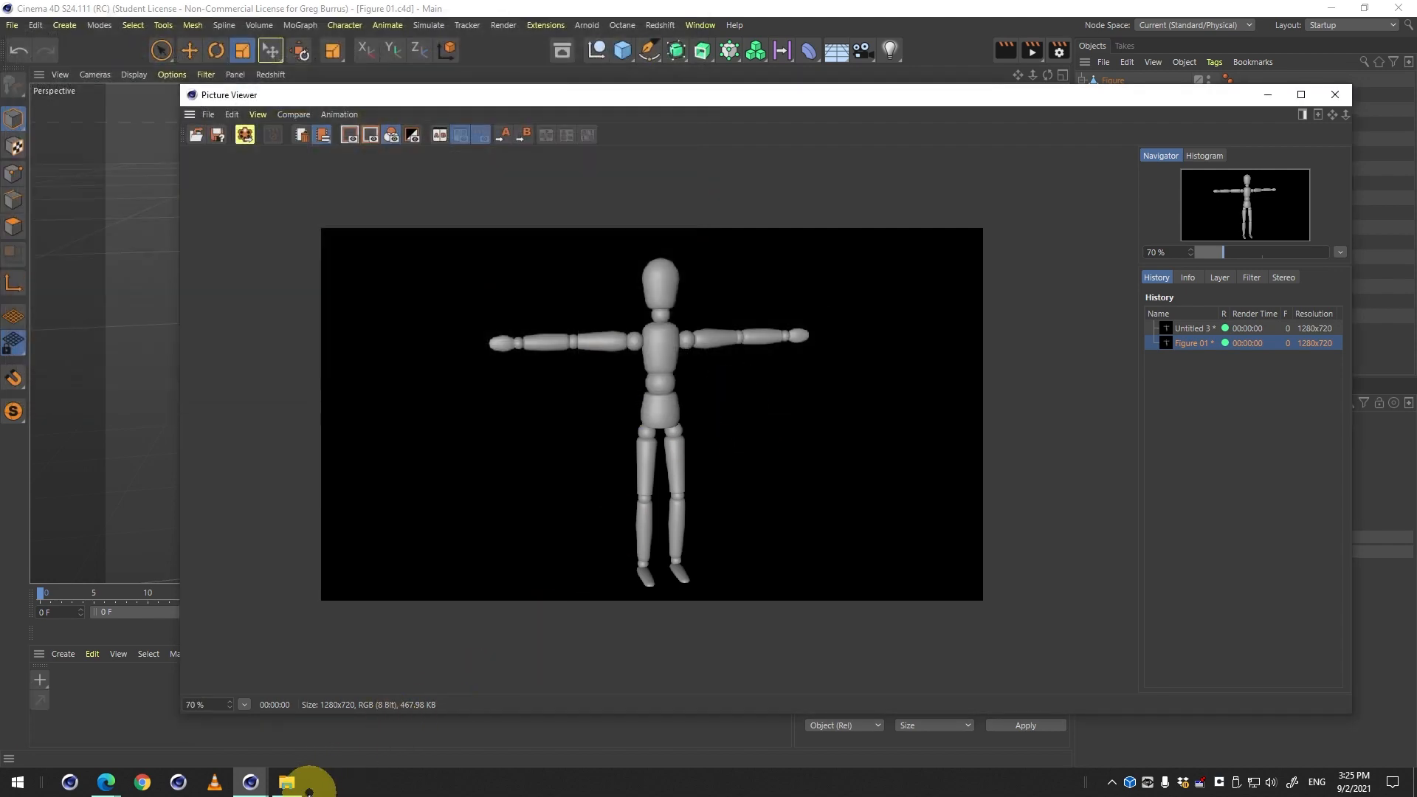
# Switch to File Explorer and preview the saved Figure 01.png in the 02 folder.
pyautogui.click(303, 787)
pyautogui.click(821, 375)
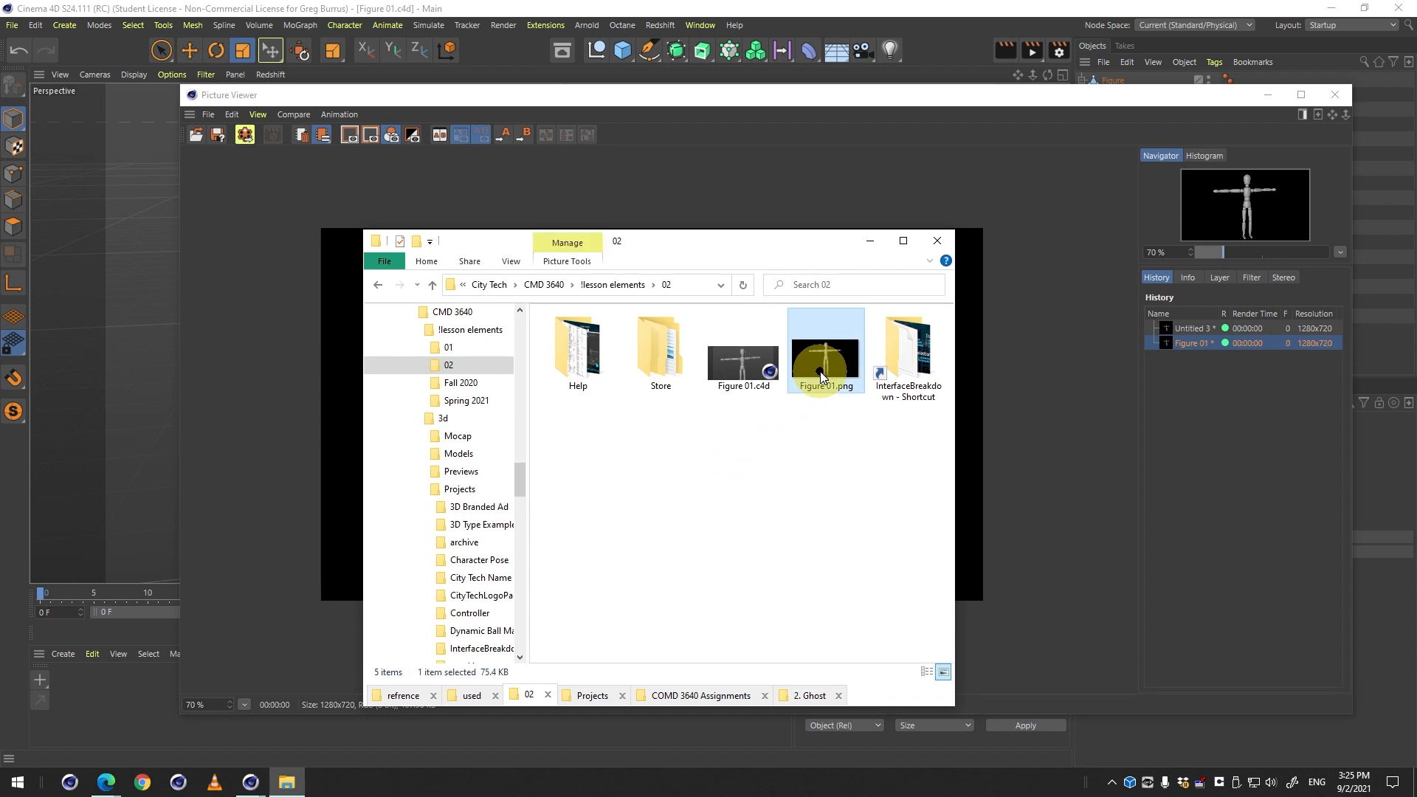
pyautogui.press('space')
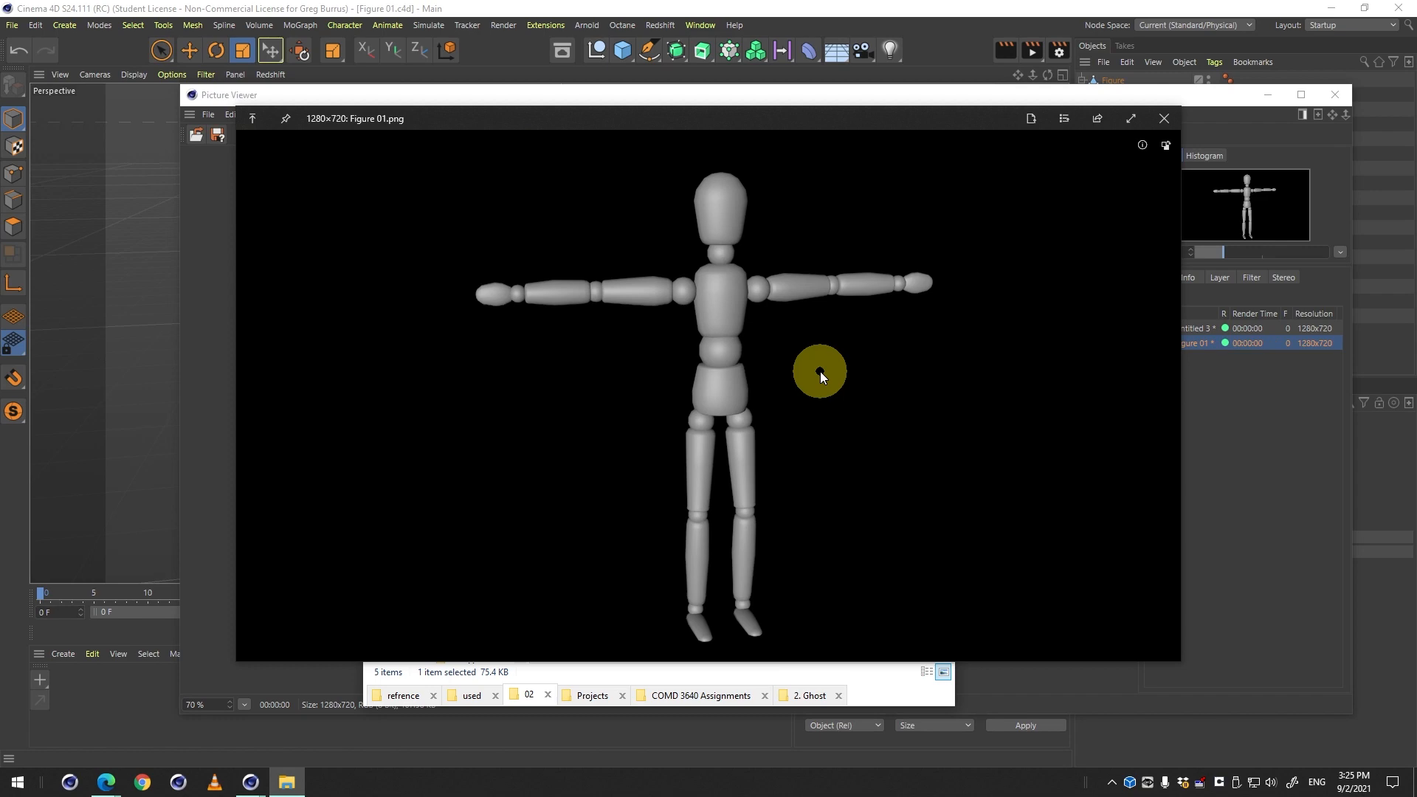
pyautogui.press('space')
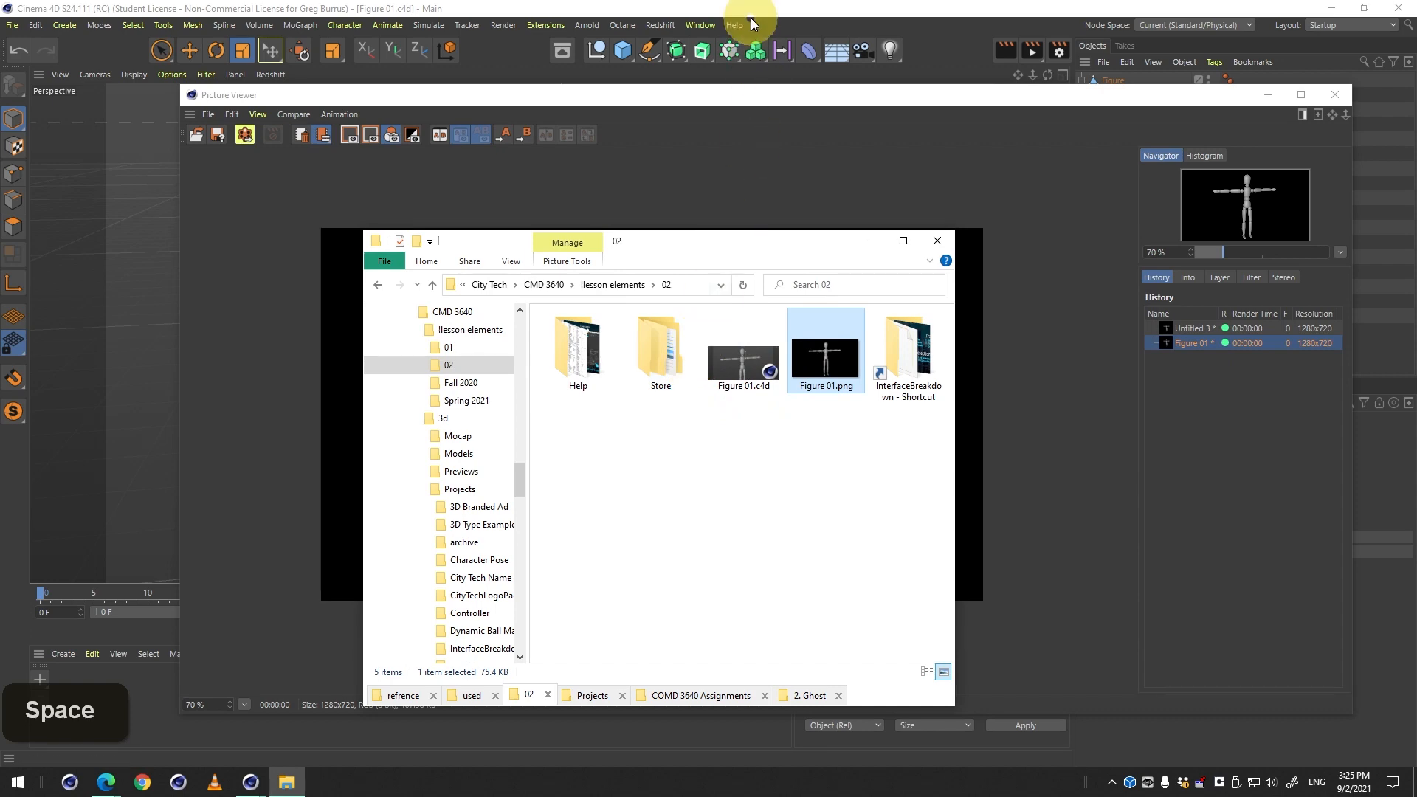
# Close the Picture Viewer and collapse the Figure hierarchy, ending with the figure's right thigh selected.
pyautogui.click(1333, 95)
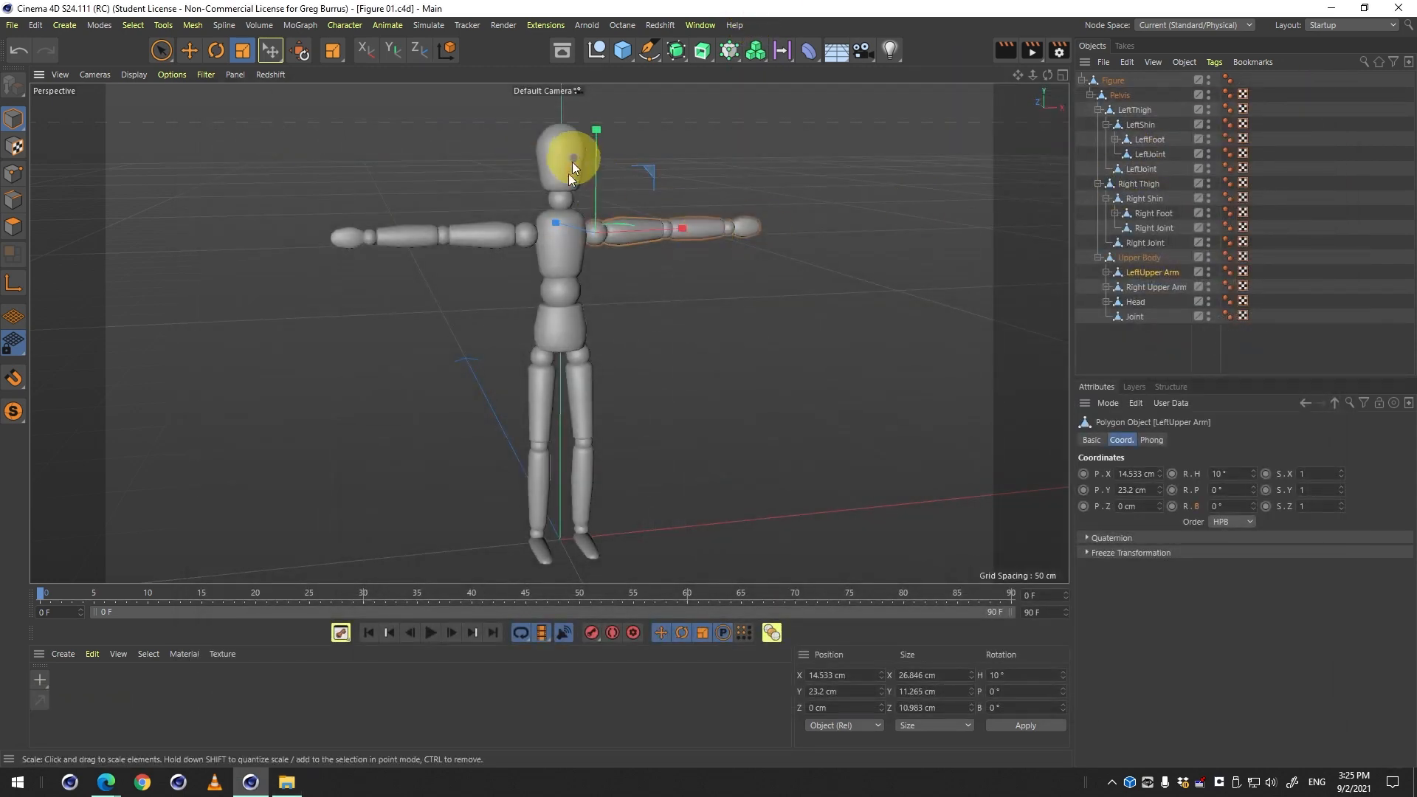
pyautogui.click(1080, 80)
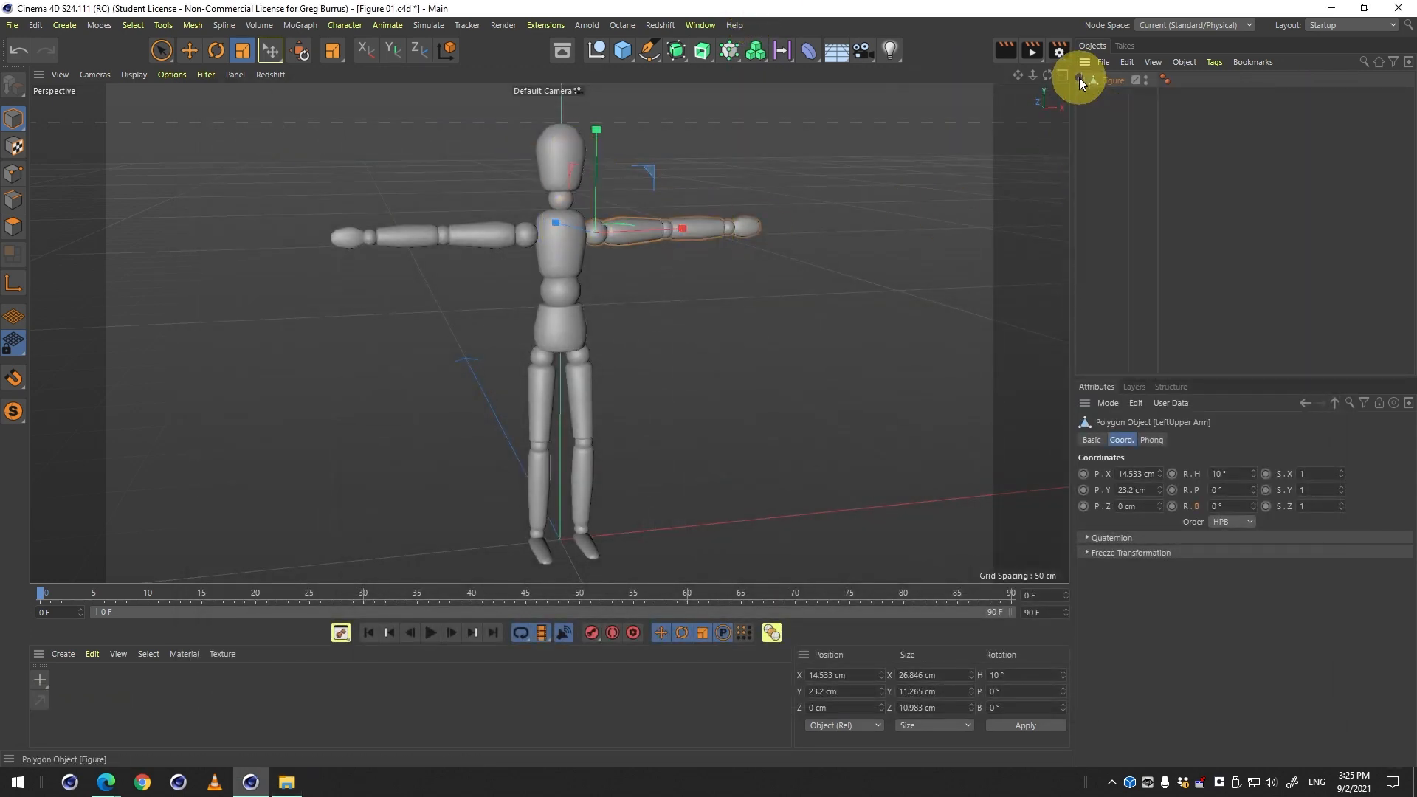
pyautogui.click(1116, 81)
pyautogui.click(524, 383)
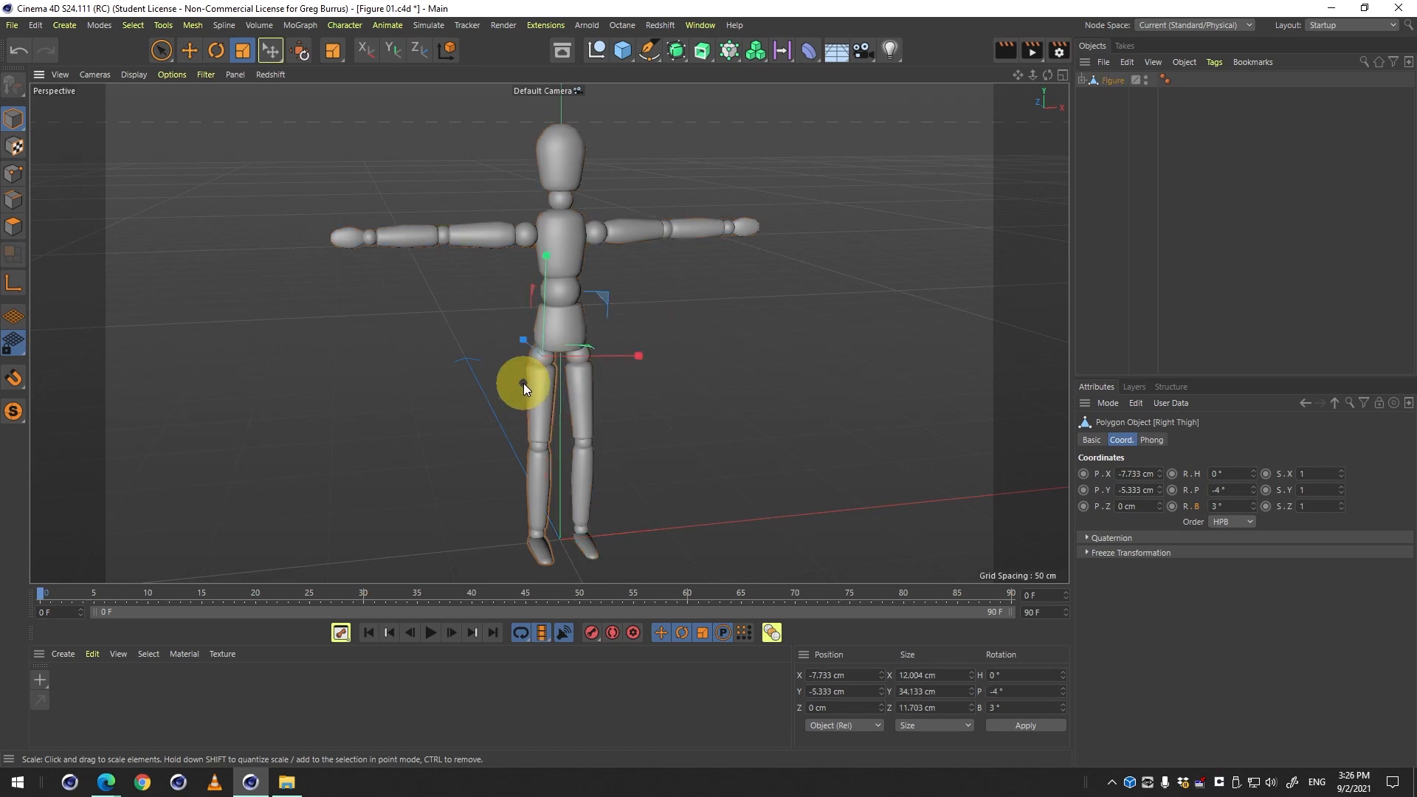
# Switch to the browser's COMD 3640 Lesson Board in Miro and look at the "Submit a Pose in motion" assignment area.
pyautogui.hotkey('alt', 'Tab')
pyautogui.hotkey('alt', 'Tab')
pyautogui.hotkey('alt', 'Tab')
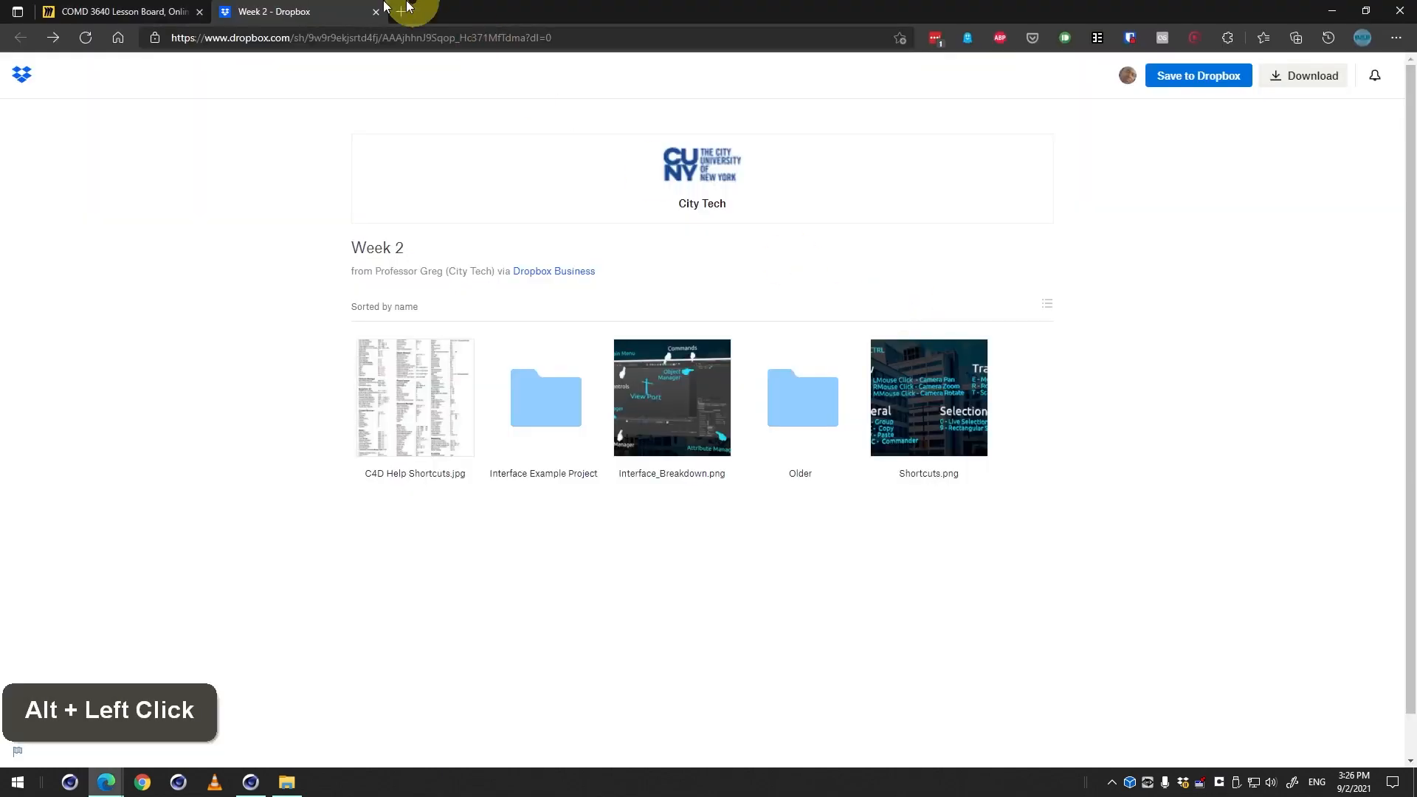
pyautogui.keyDown('alt'); pyautogui.click(109, 10); pyautogui.keyUp('alt')
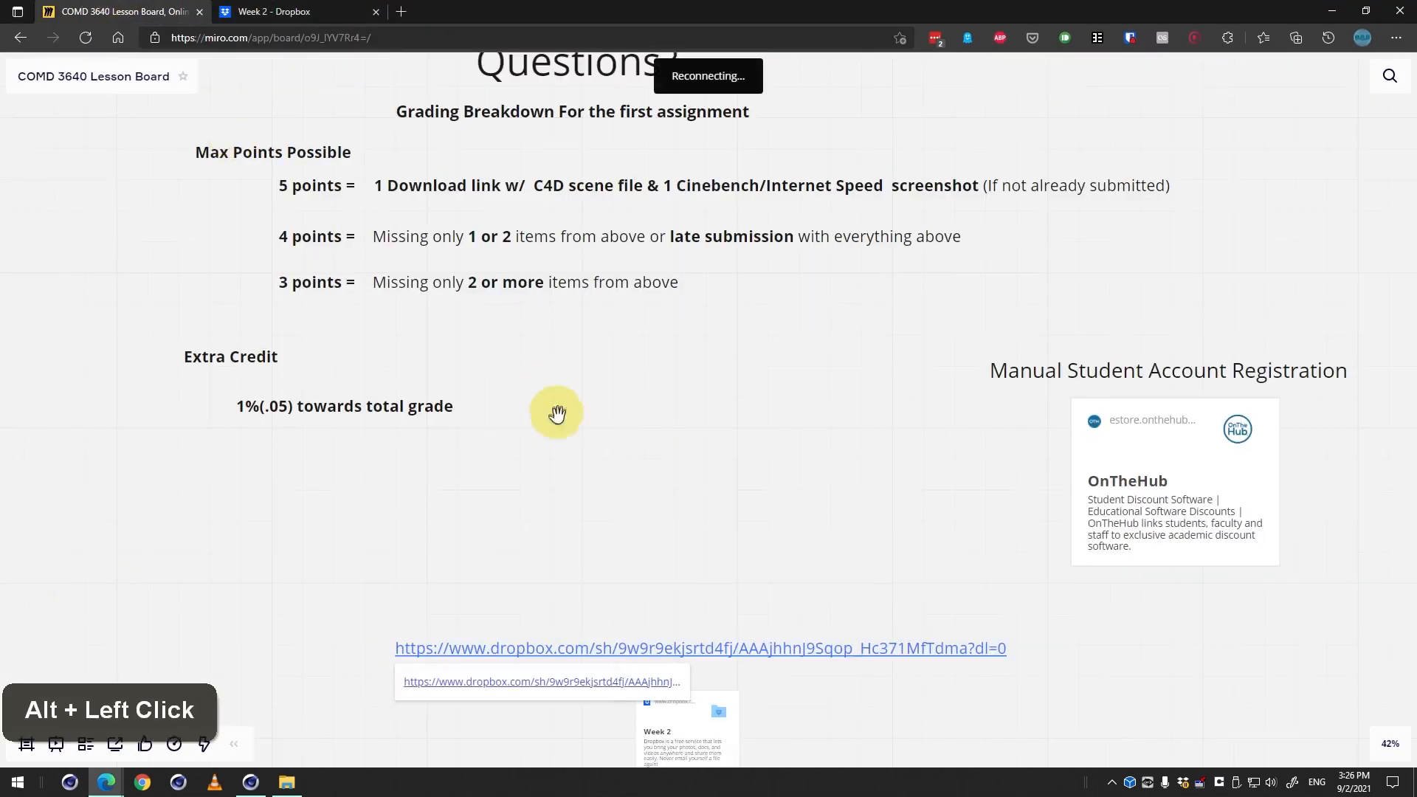
pyautogui.scroll(-6, 1107, 679)
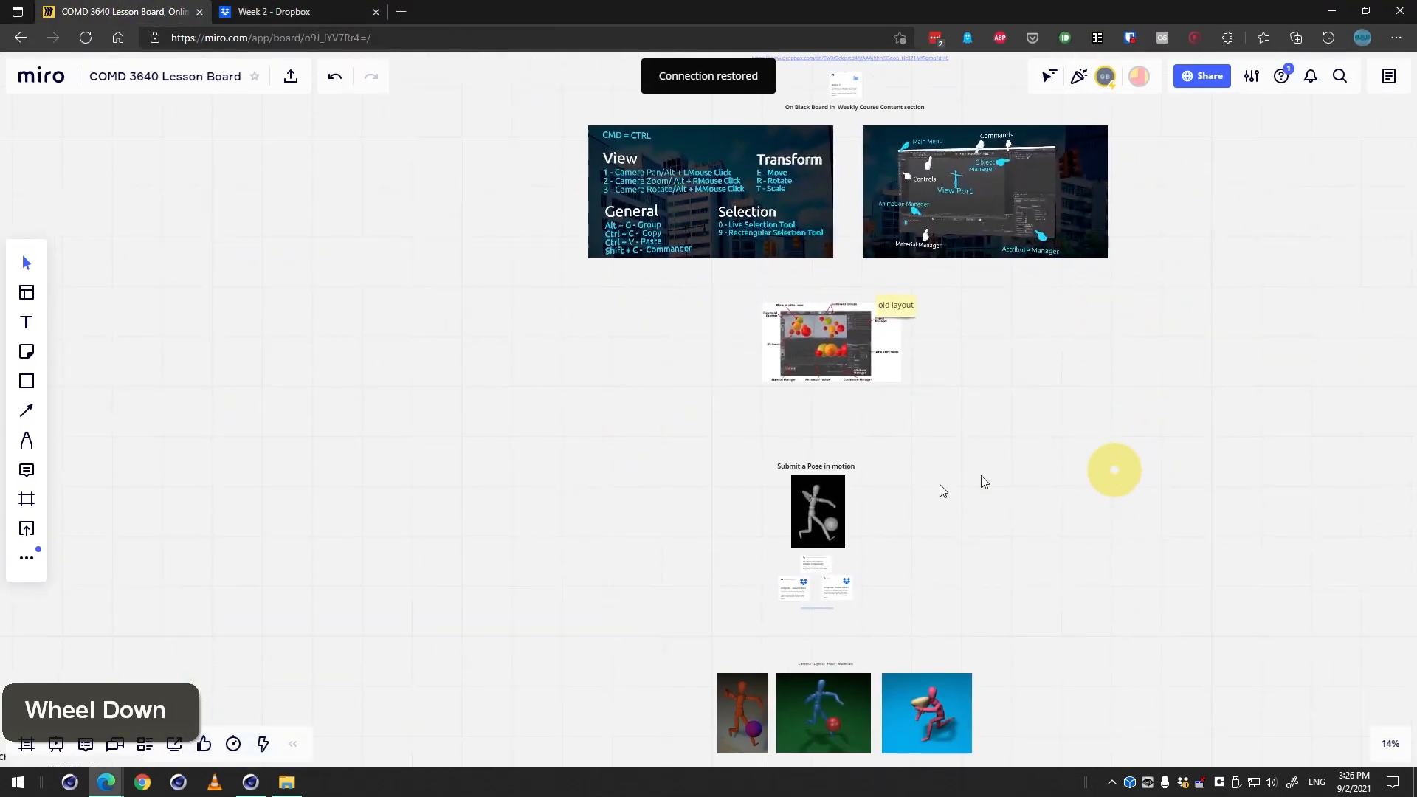
# Examine the "Submit a Pose in motion" example image and the timer and Dropbox submission links beneath it on the Miro board.
pyautogui.scroll(3, 923, 502)
pyautogui.scroll(5, 878, 469)
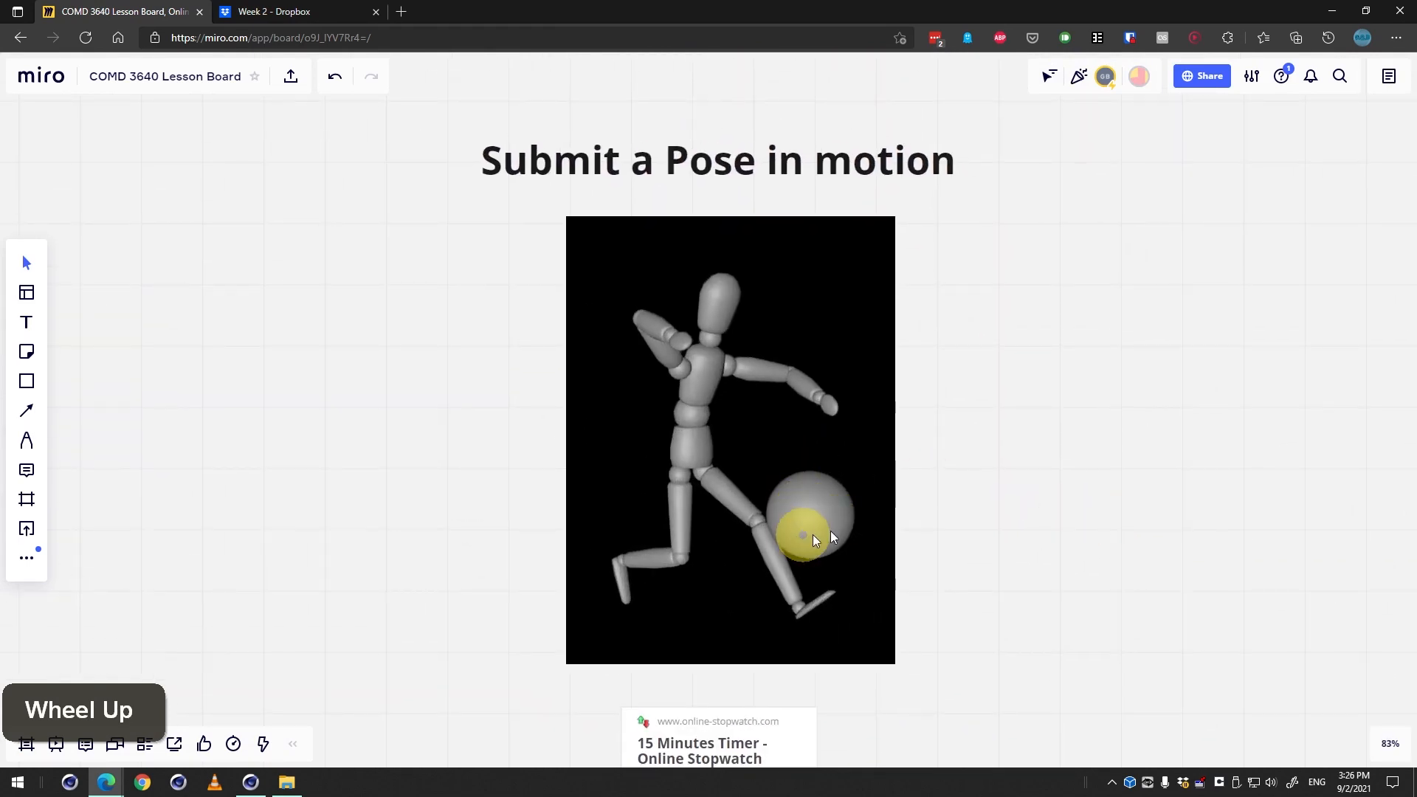
pyautogui.scroll(-1, 996, 500)
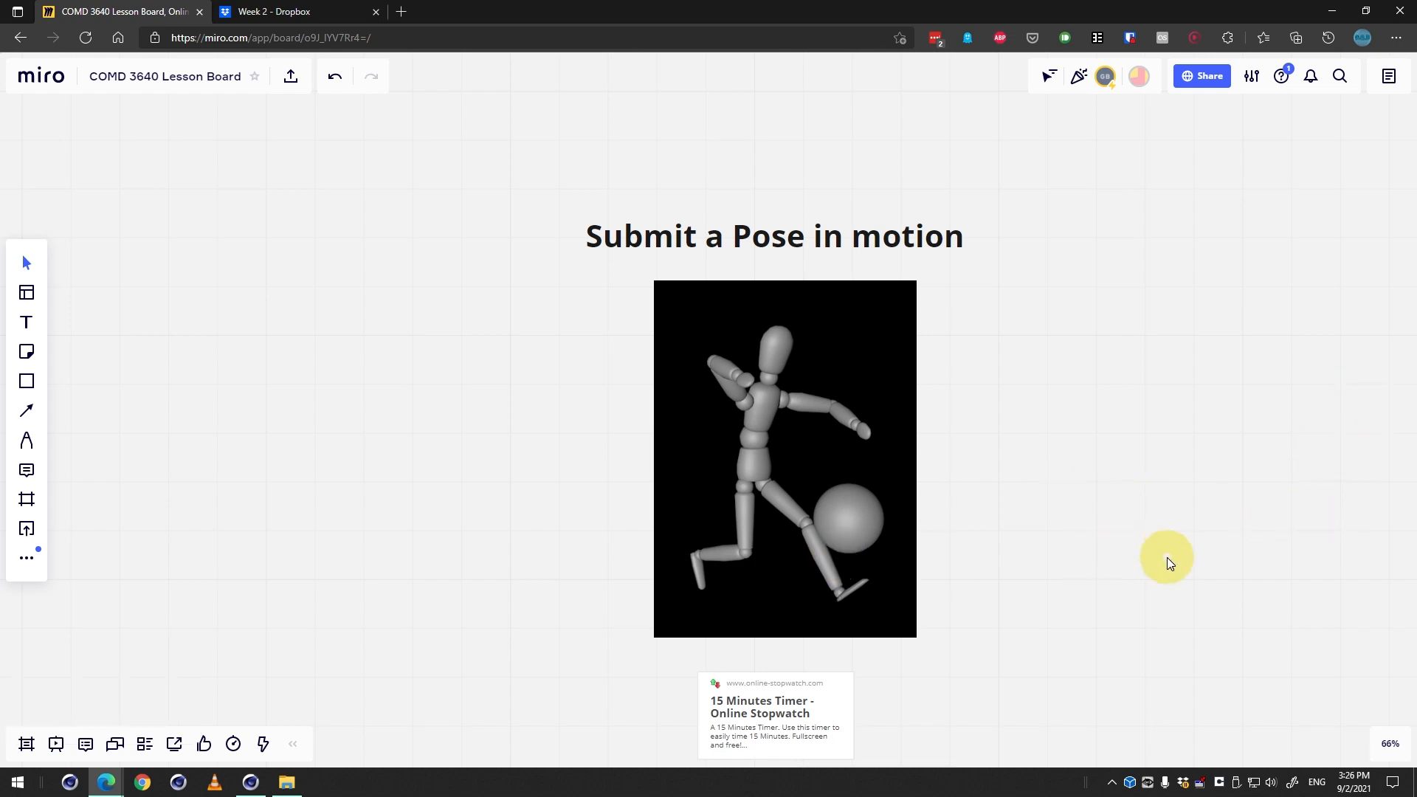
pyautogui.moveTo(1167, 557); pyautogui.dragTo(1151, 296, button='right')
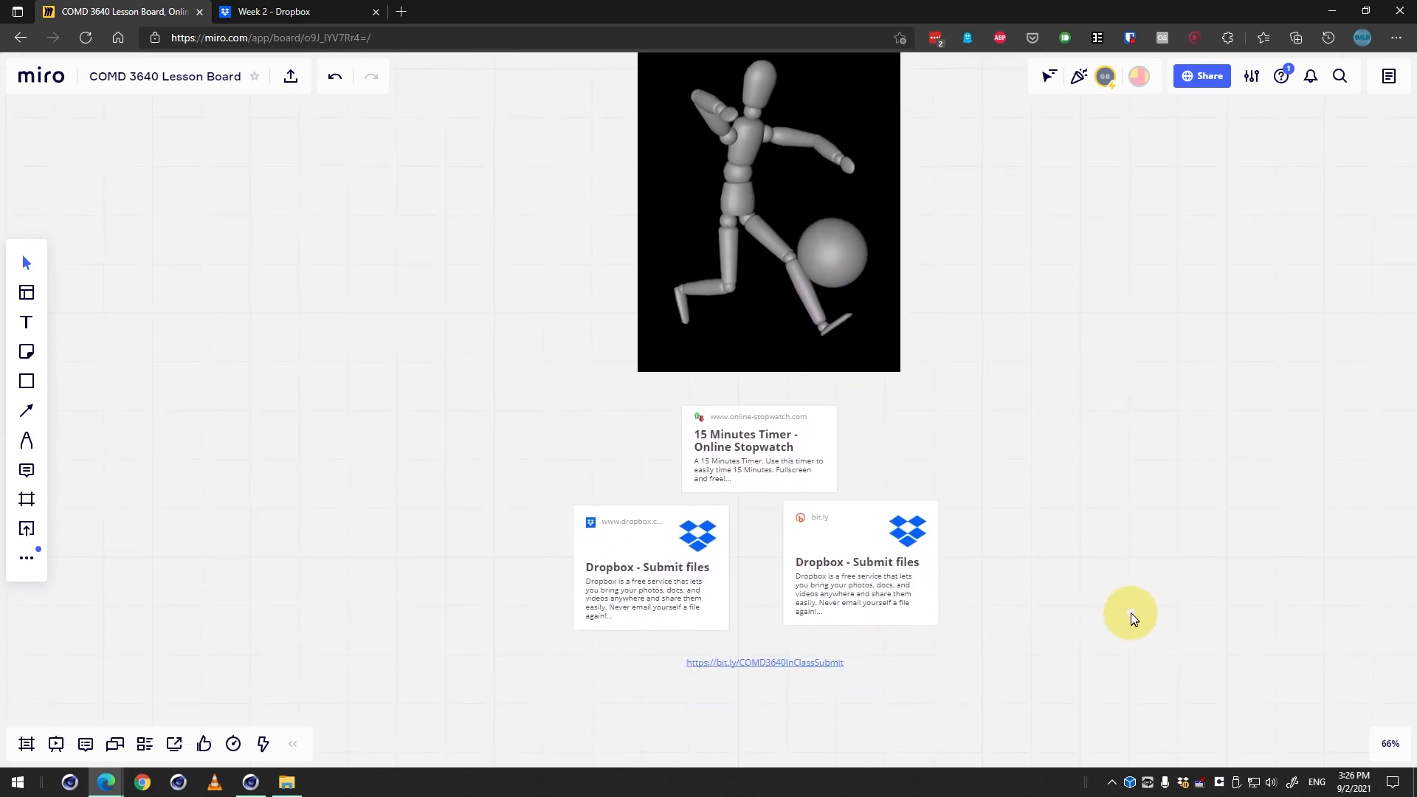
pyautogui.moveTo(1135, 618); pyautogui.dragTo(1115, 586, button='right')
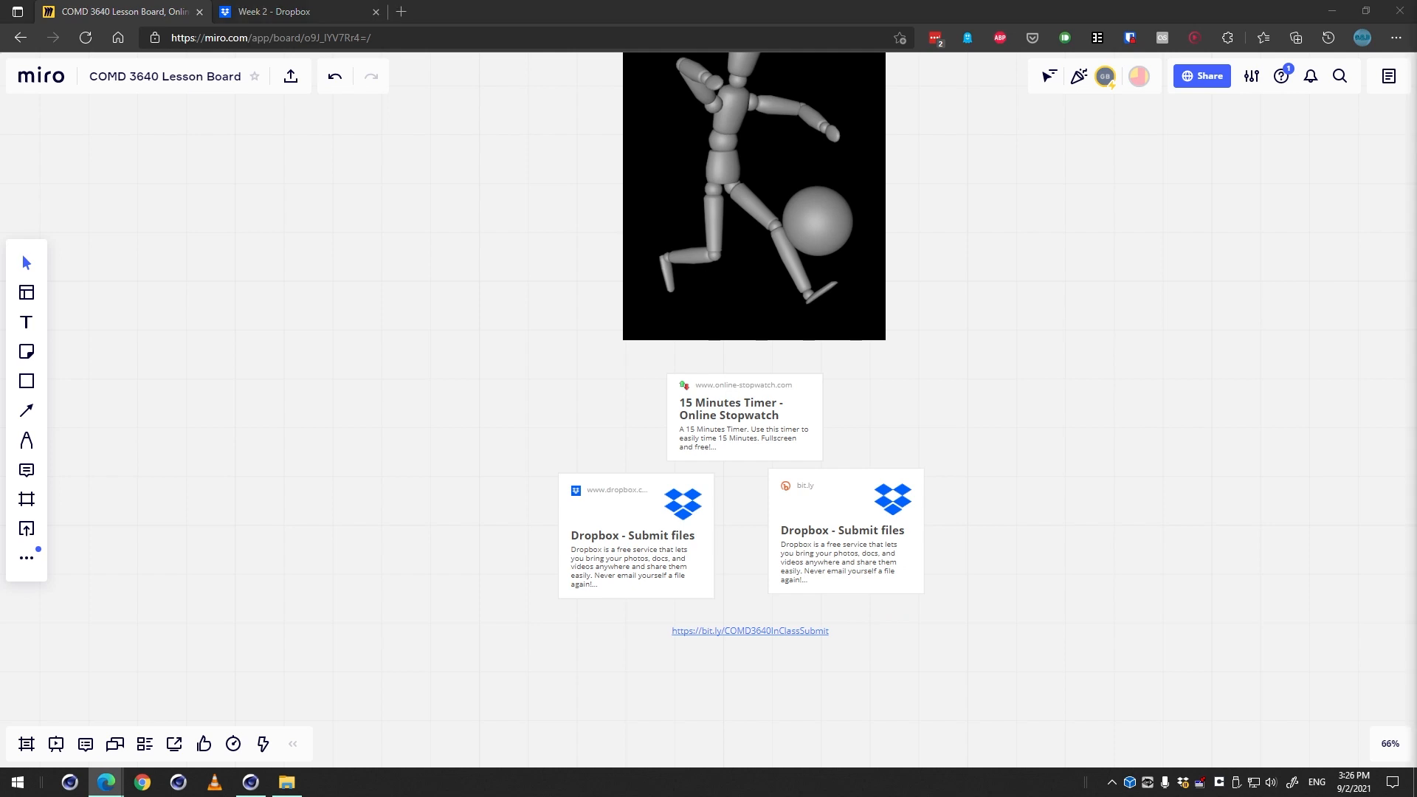
pyautogui.press('Return')
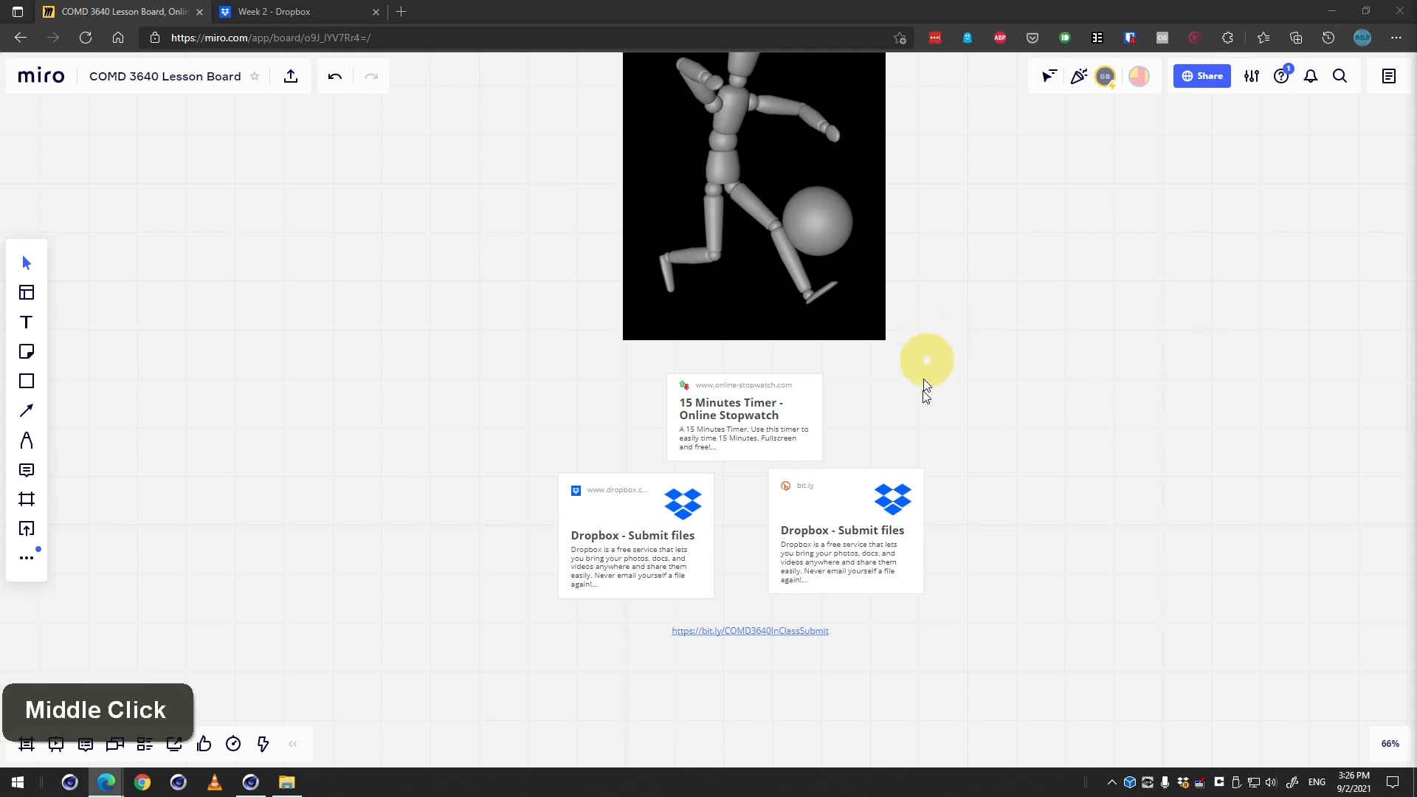
pyautogui.moveTo(1031, 468); pyautogui.dragTo(1021, 554, button='middle')
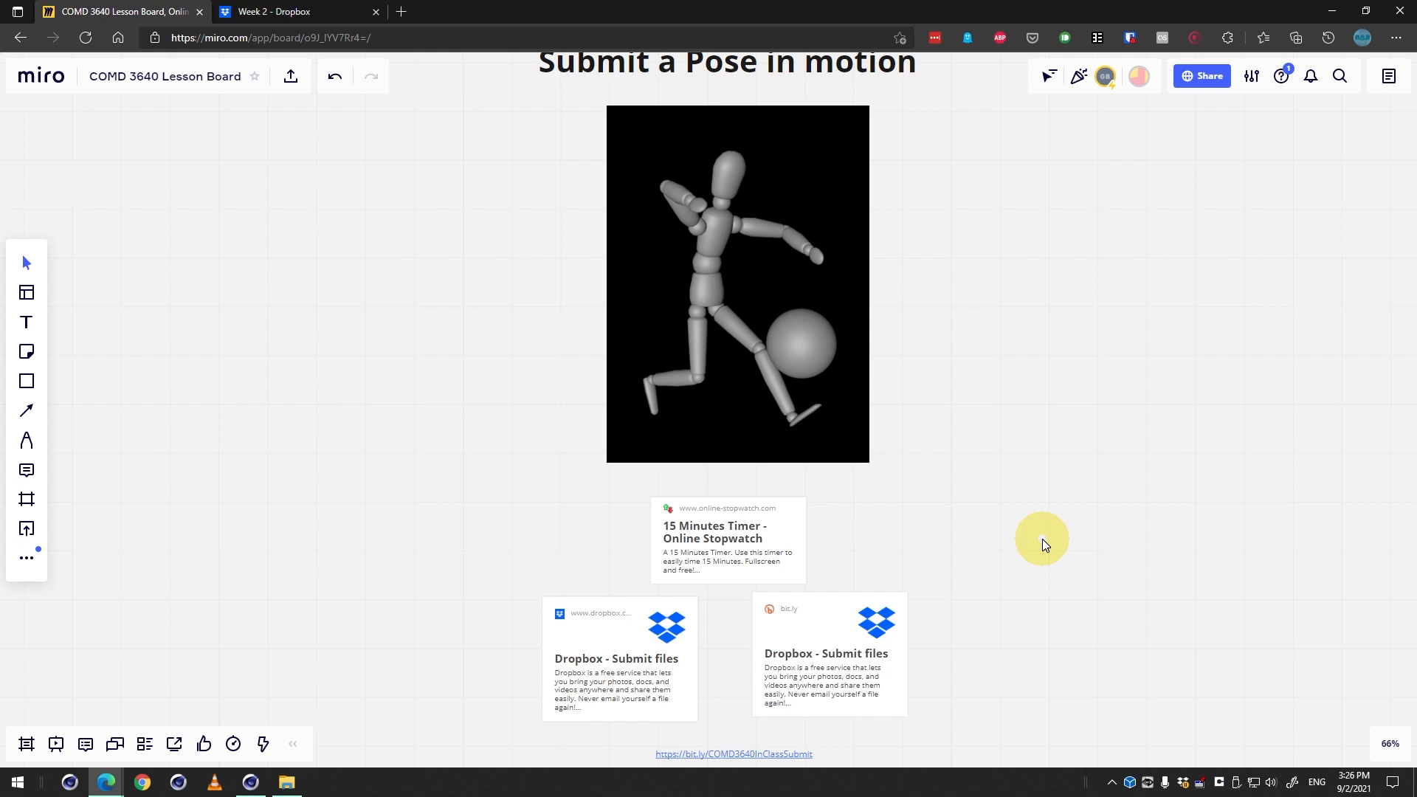
pyautogui.moveTo(1082, 497); pyautogui.dragTo(1065, 477, button='middle')
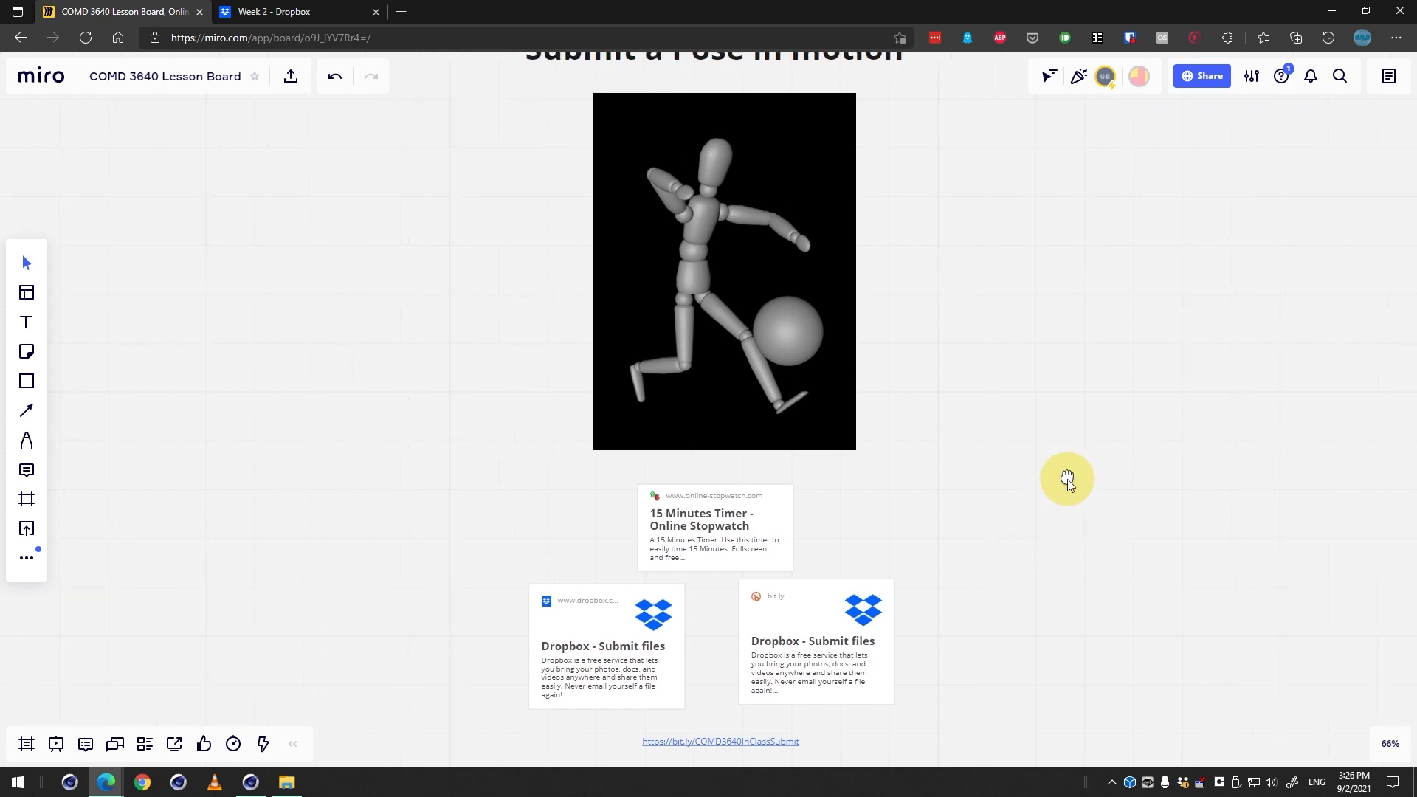
# Switch to Cinema 4D and delete the existing Figure from the scene.
pyautogui.click(1338, 11)
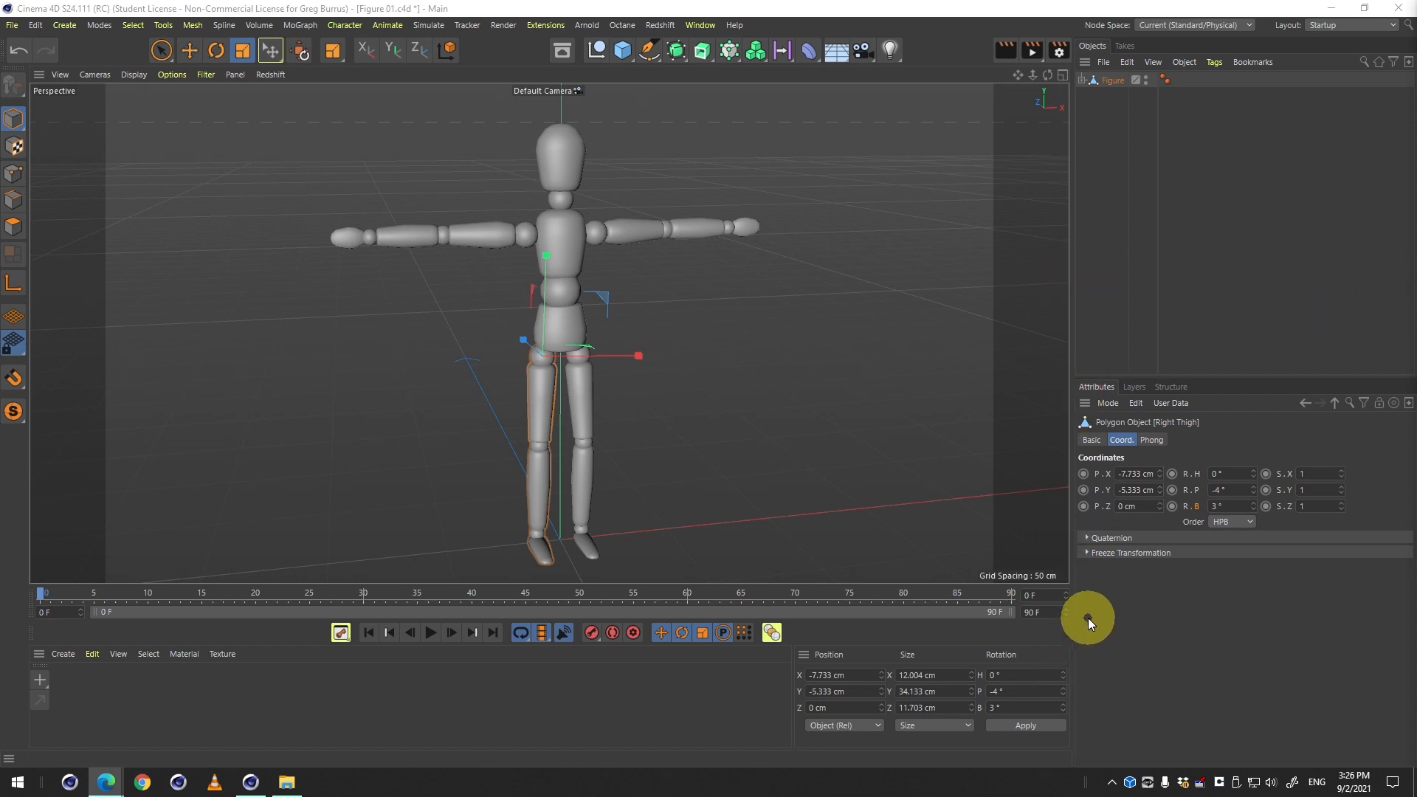
pyautogui.click(1219, 233)
pyautogui.click(1112, 78)
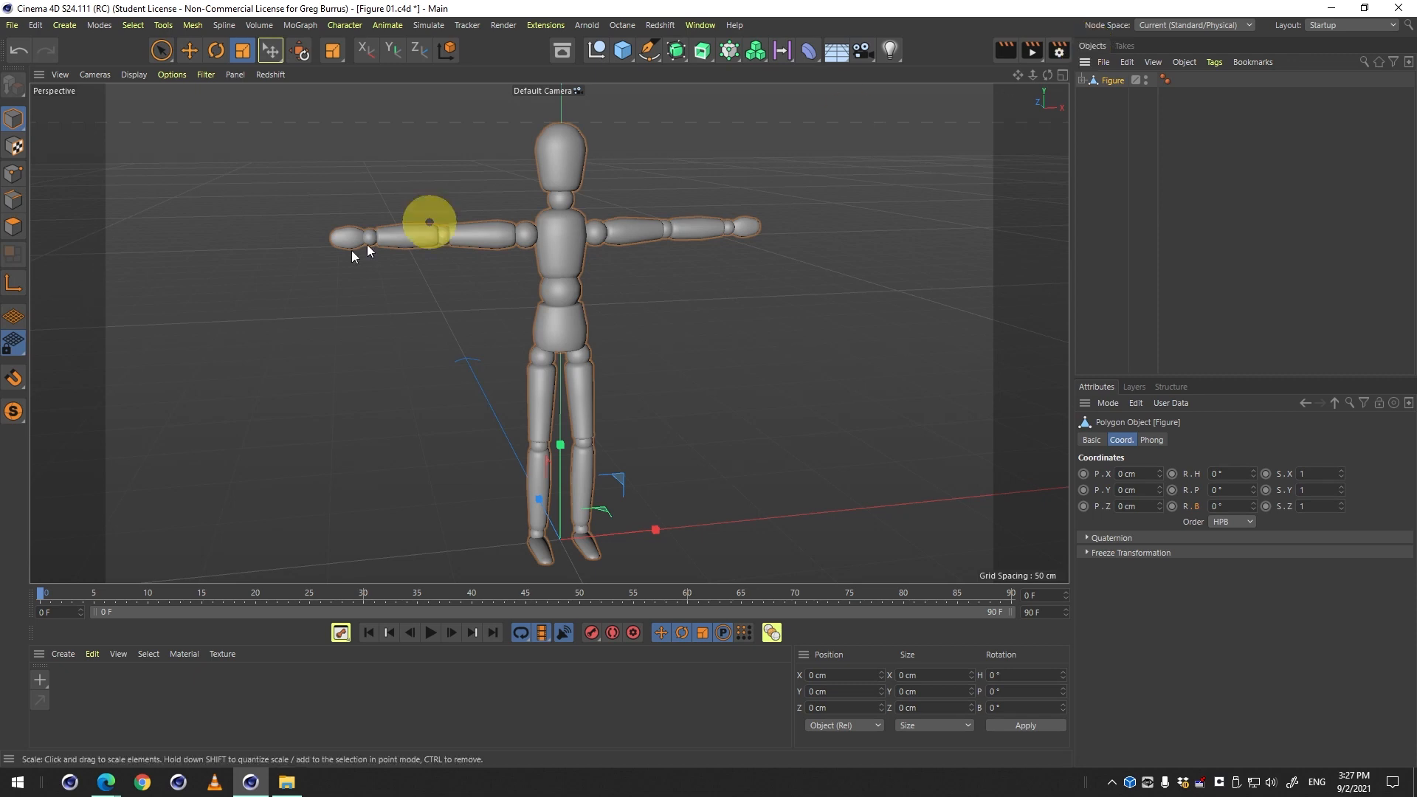
pyautogui.click(623, 51)
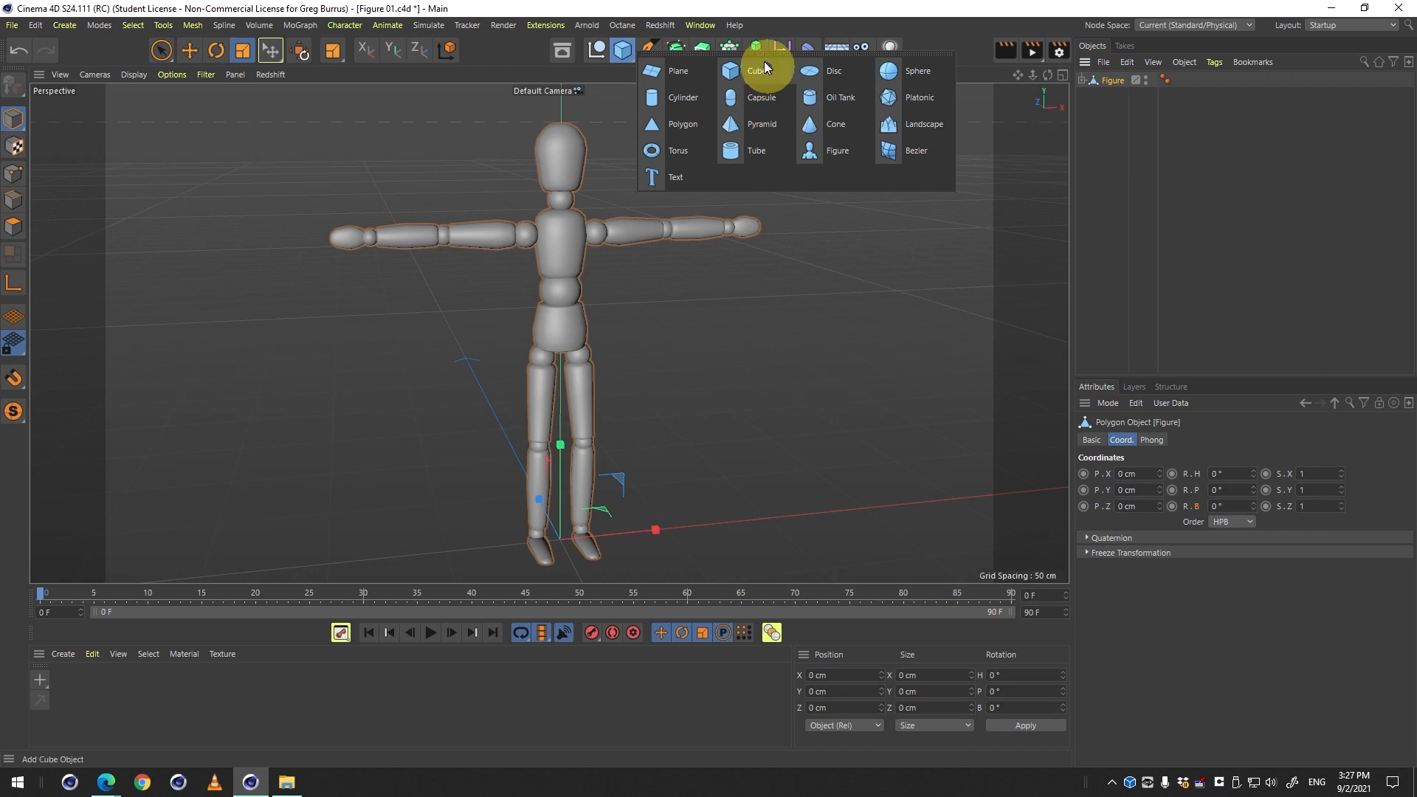
pyautogui.click(1153, 127)
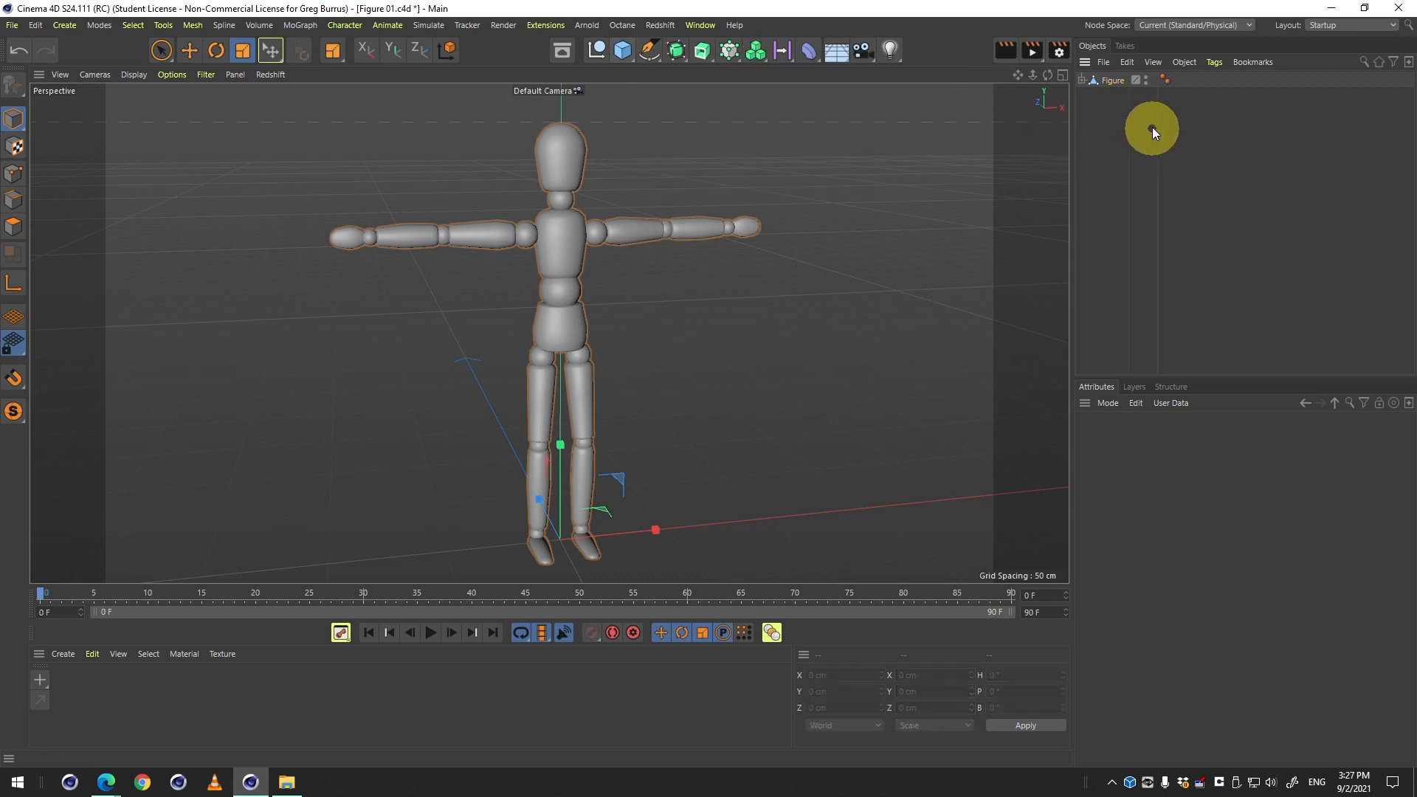
pyautogui.click(1112, 79)
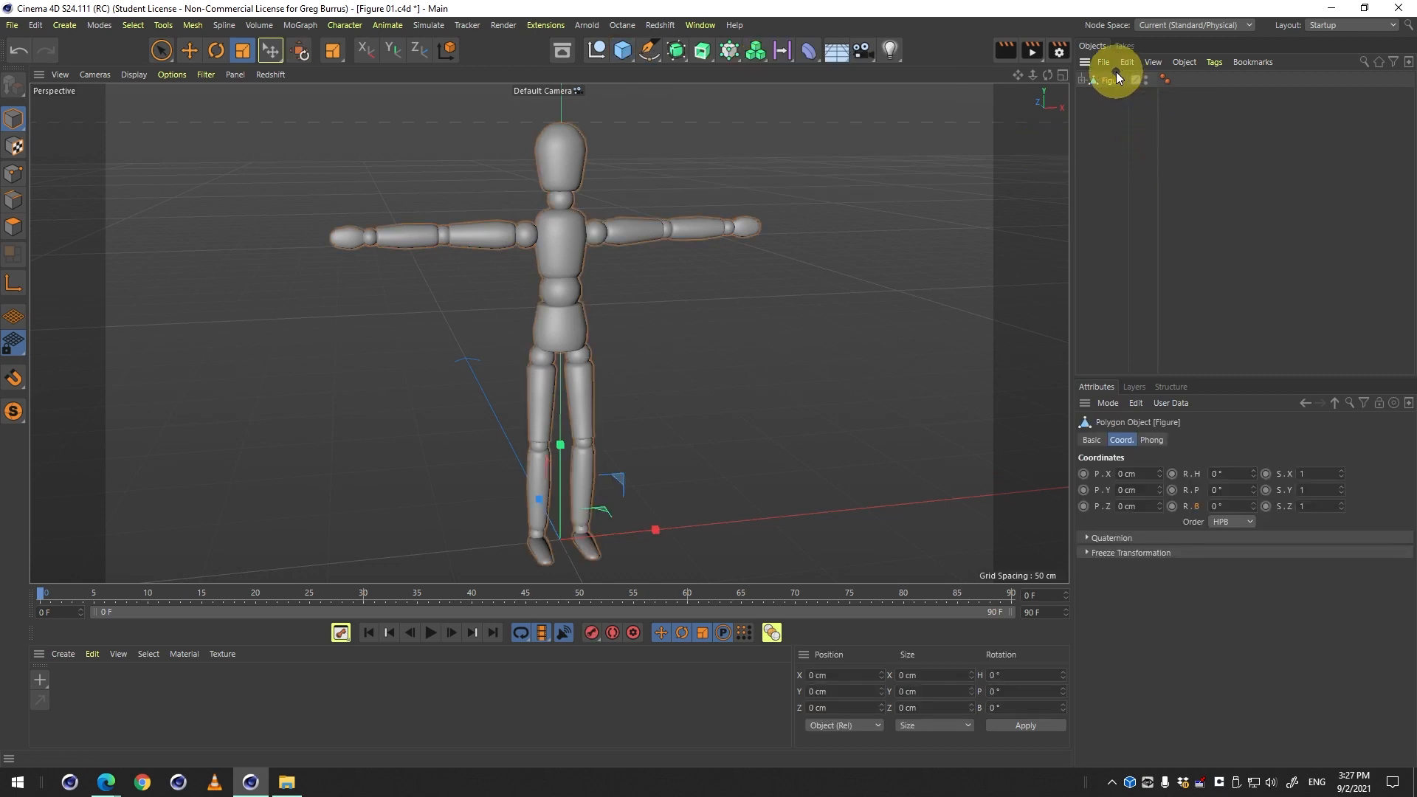
pyautogui.press('Delete')
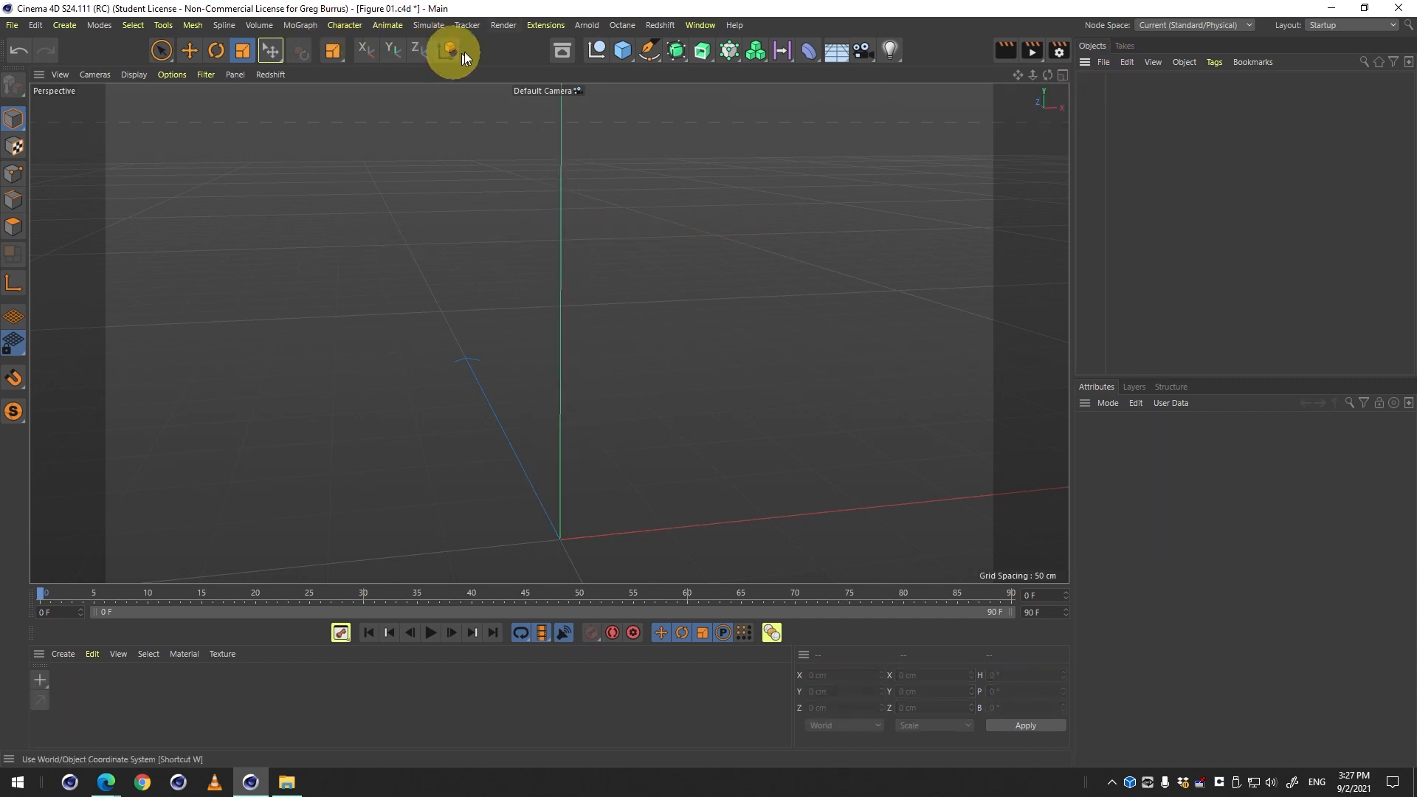
# Add a new Figure primitive and make it editable.
pyautogui.click(626, 52)
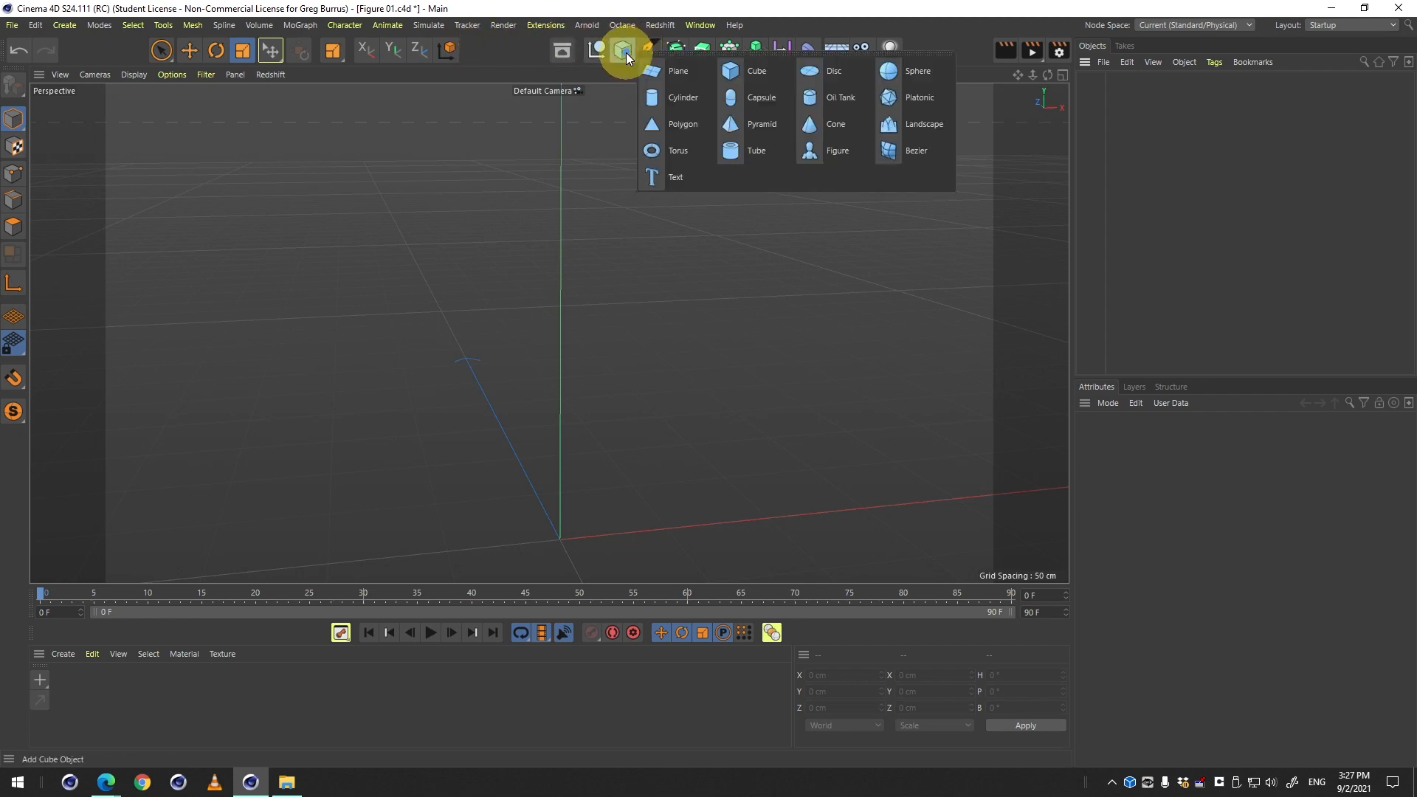
pyautogui.click(838, 157)
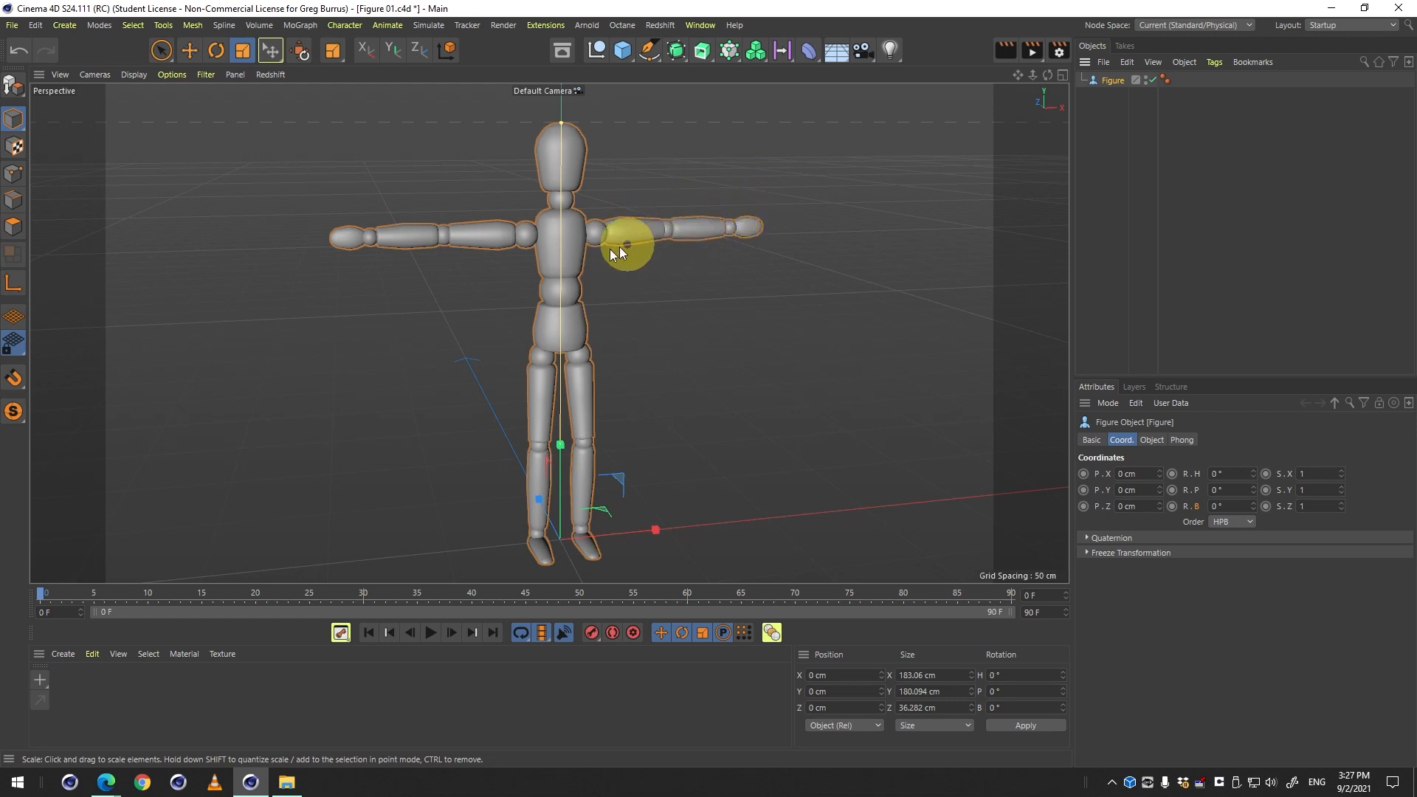
pyautogui.click(12, 87)
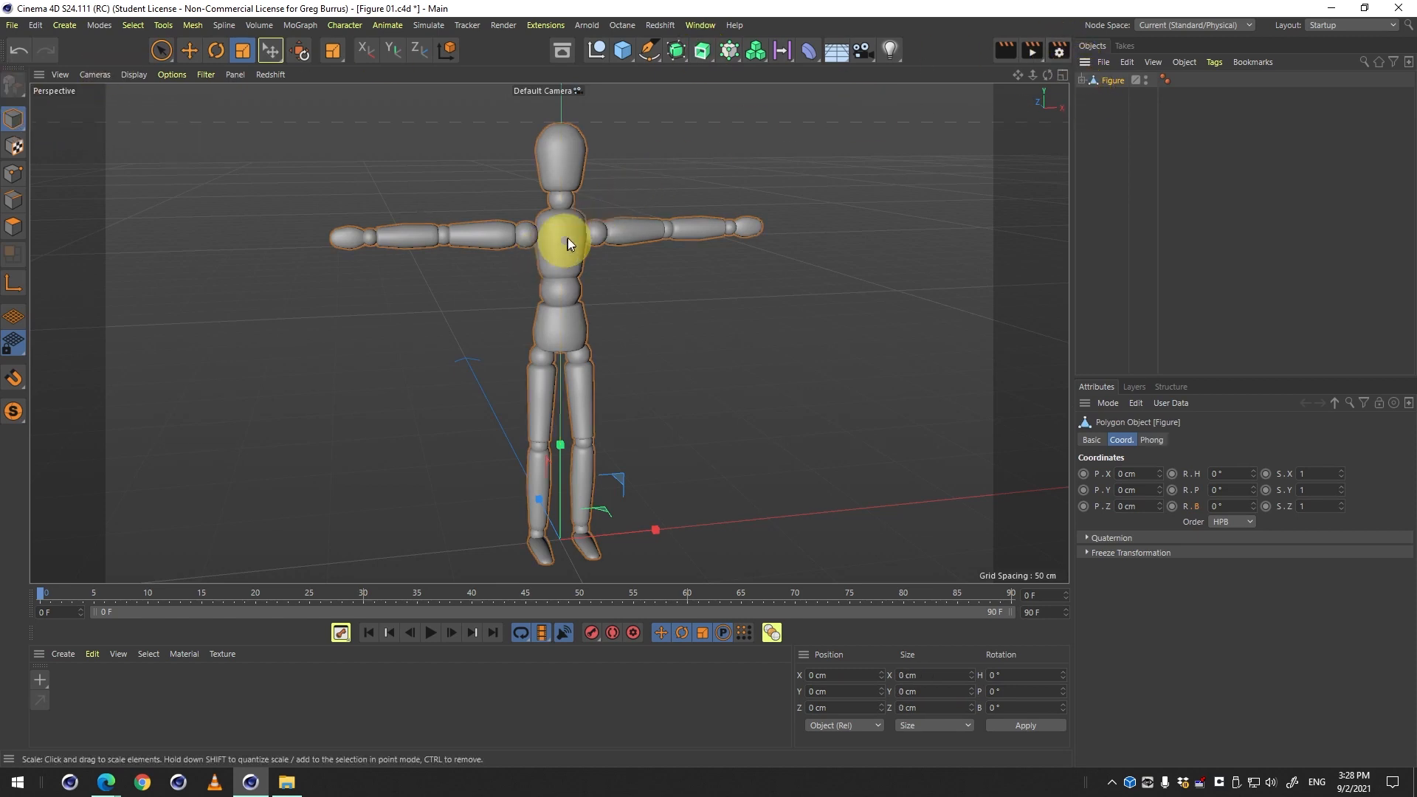
# Expand the Figure's complete hierarchy in the object list, including all nested limbs and joints.
pyautogui.click(1084, 81)
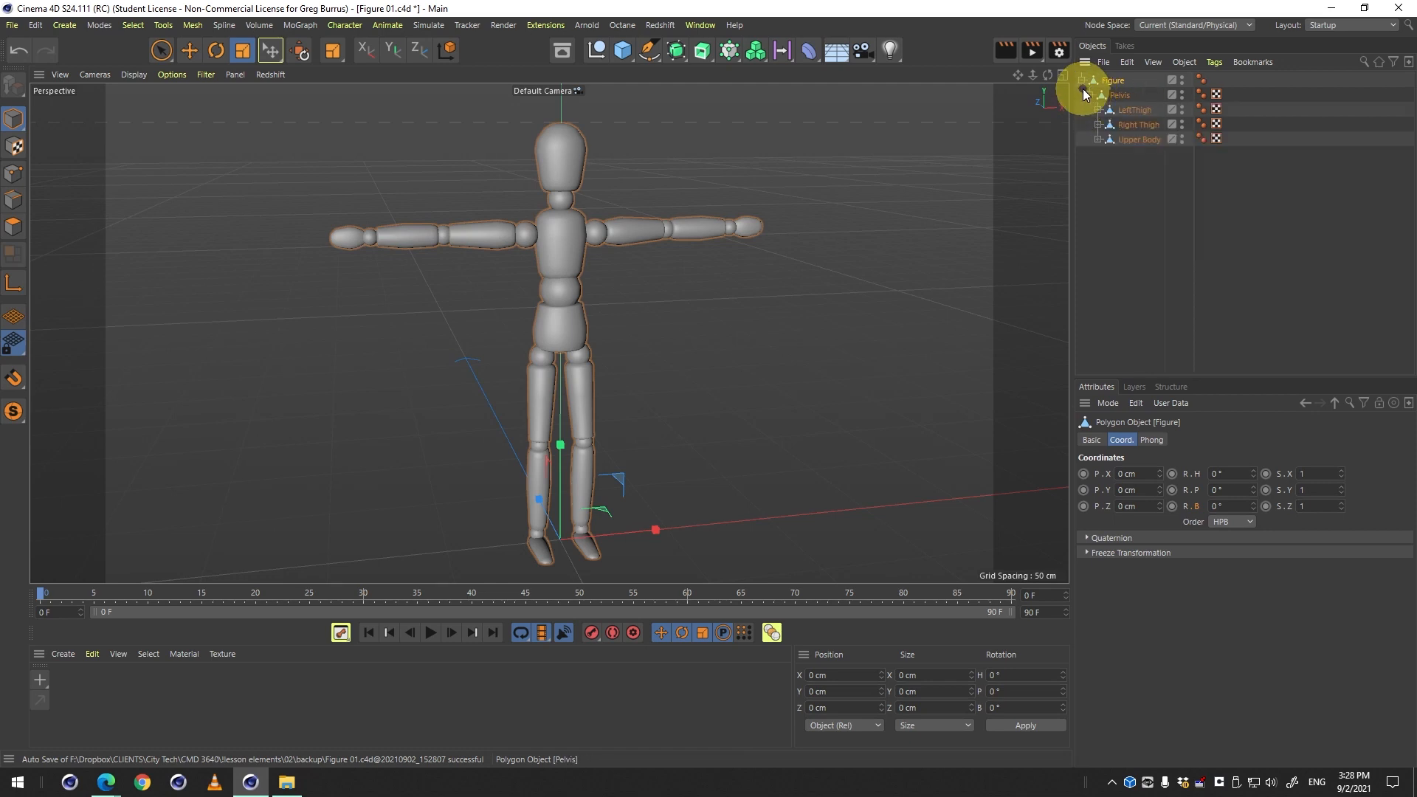
pyautogui.click(1082, 80)
pyautogui.keyDown('ctrl'); pyautogui.click(1082, 81); pyautogui.keyUp('ctrl')
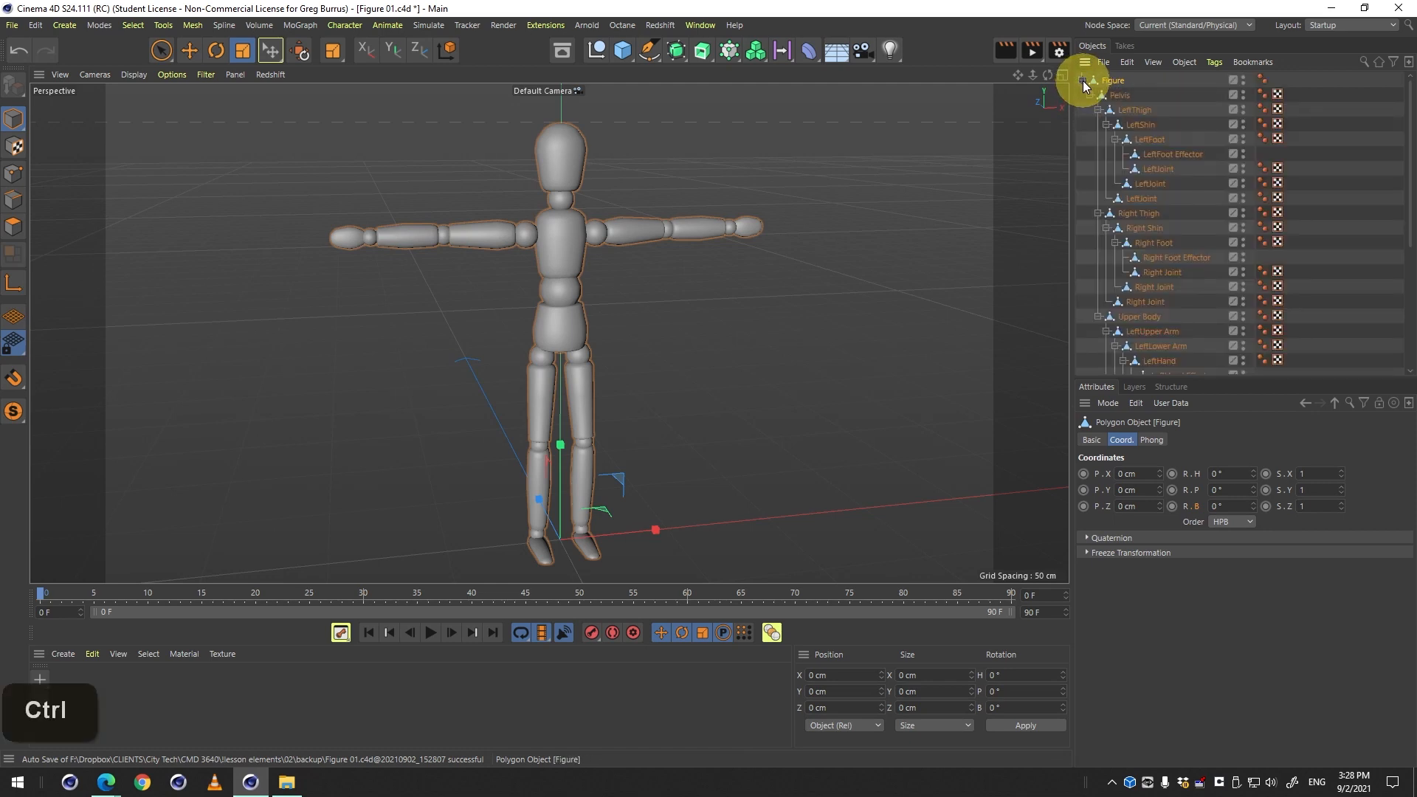
pyautogui.scroll(-2, 1132, 209)
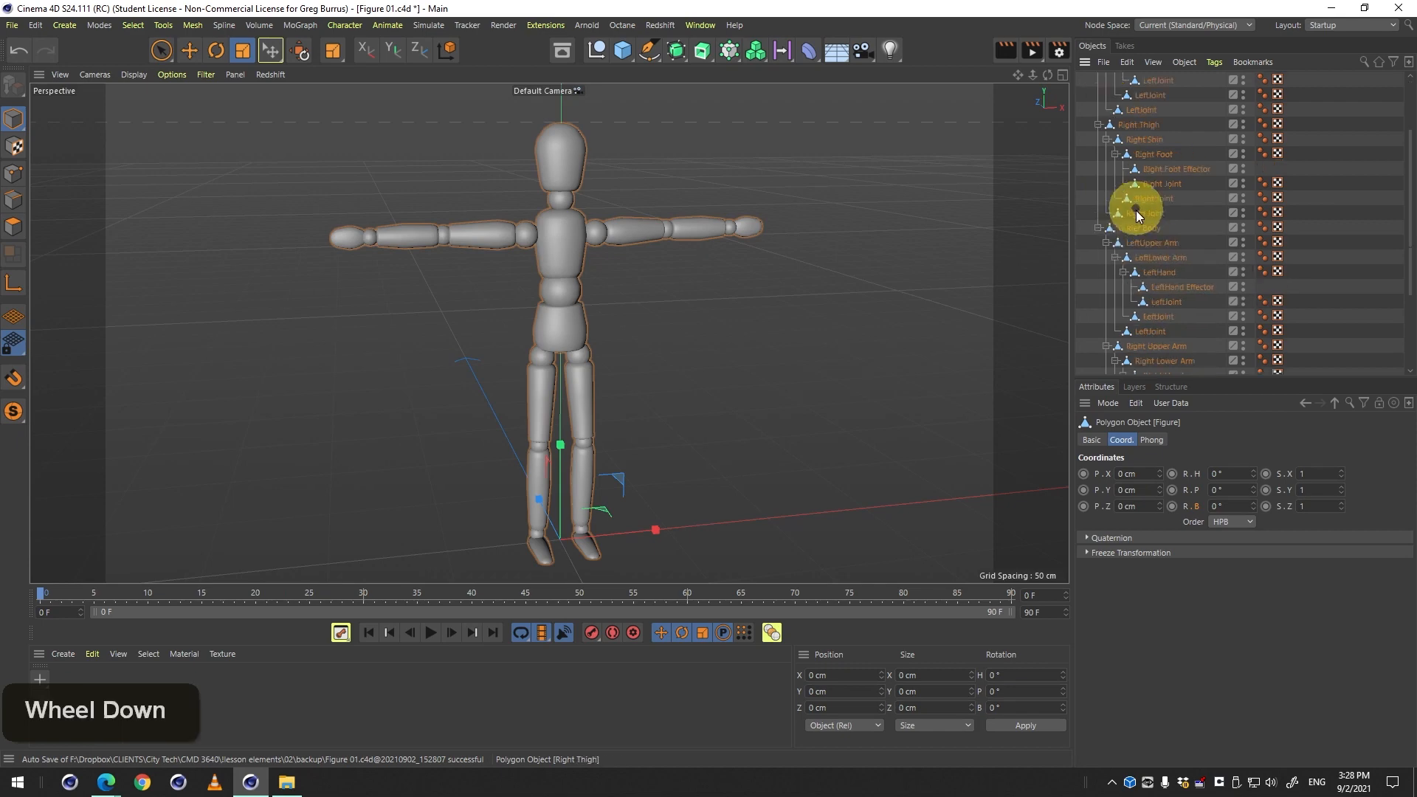
pyautogui.scroll(2, 1132, 212)
# Raise the figure's right leg by rotating the Right Thigh to a pitch of about -66°.
pyautogui.click(1142, 214)
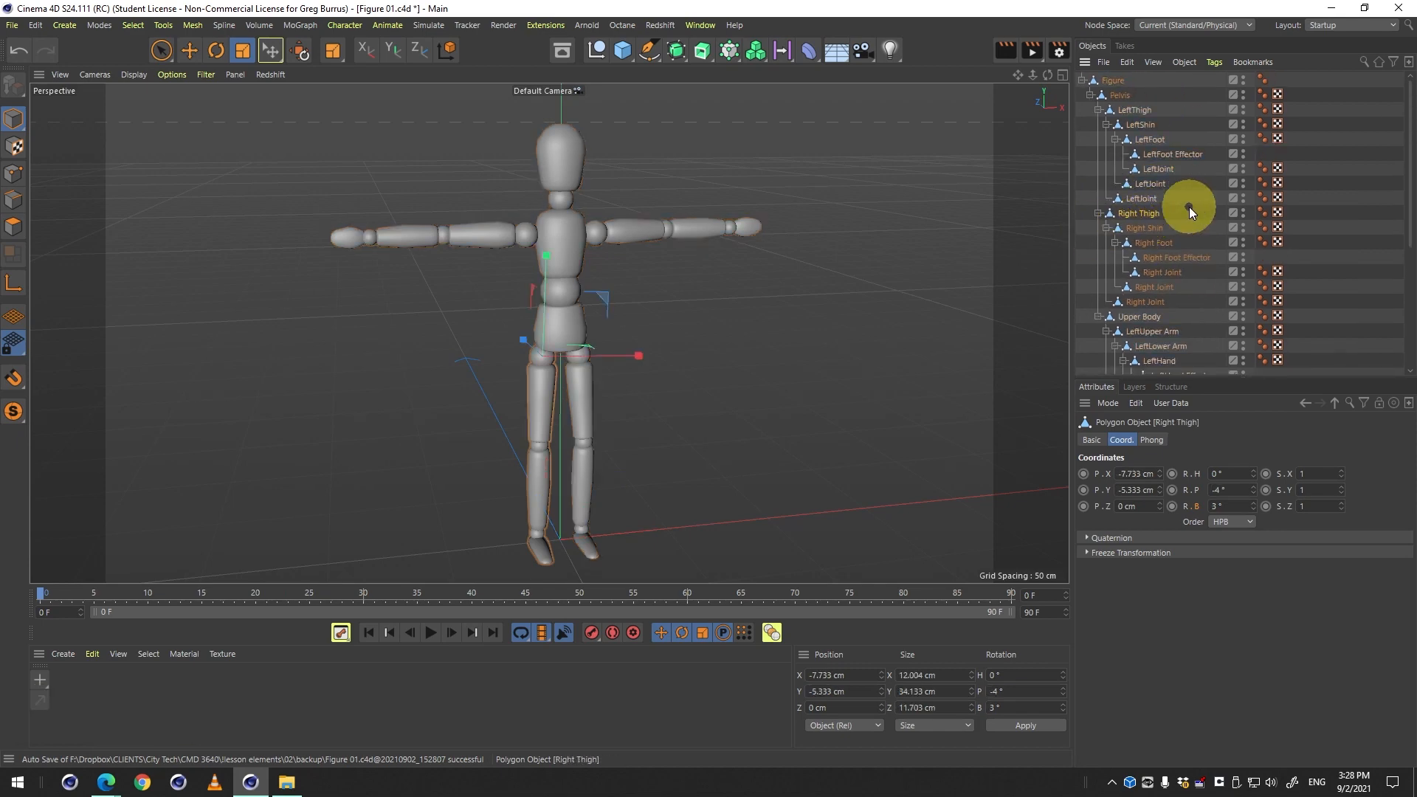
pyautogui.press('r')
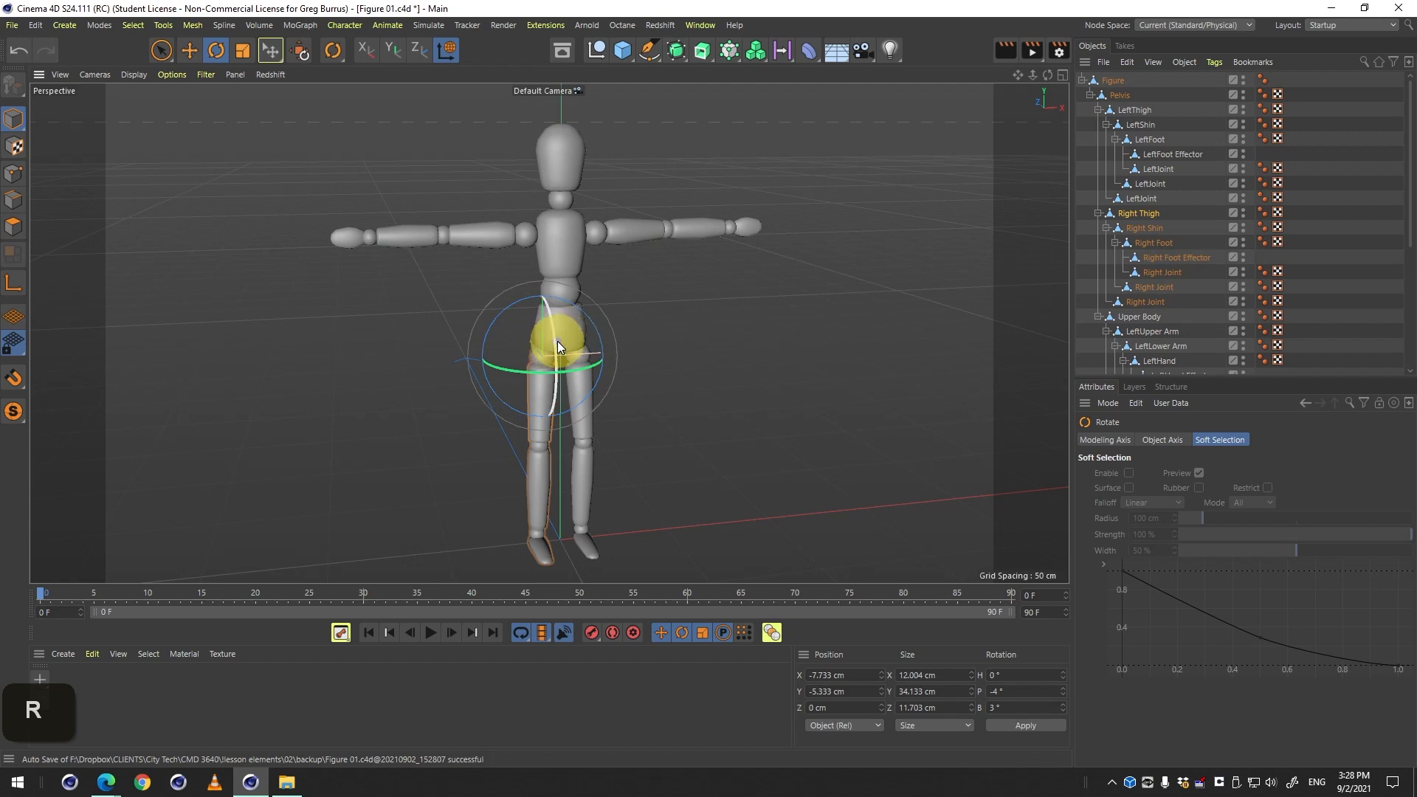
pyautogui.moveTo(556, 341); pyautogui.dragTo(866, 320)
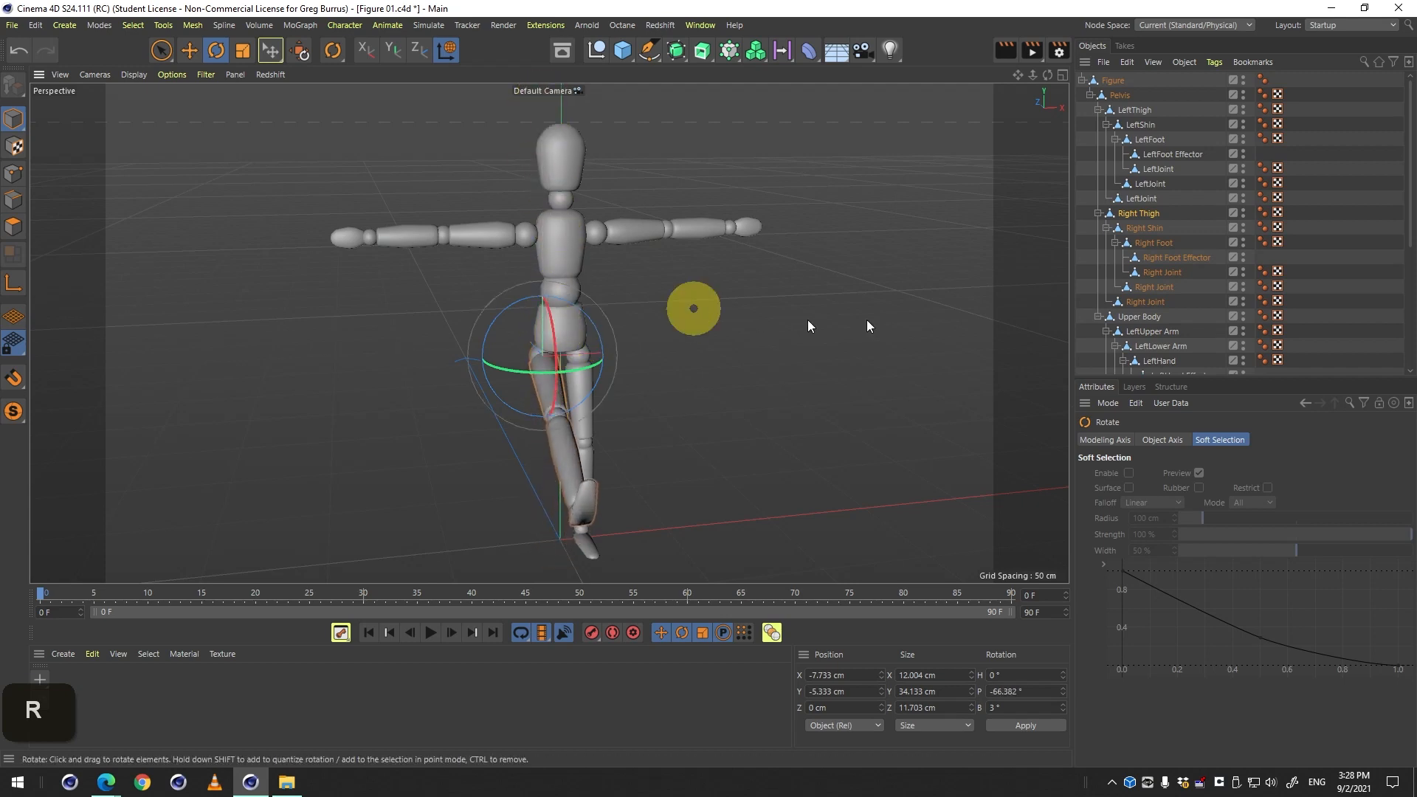
# Bend the right knee by rotating the Right Shin to a pitch of about 110°.
pyautogui.click(1158, 238)
pyautogui.click(1151, 229)
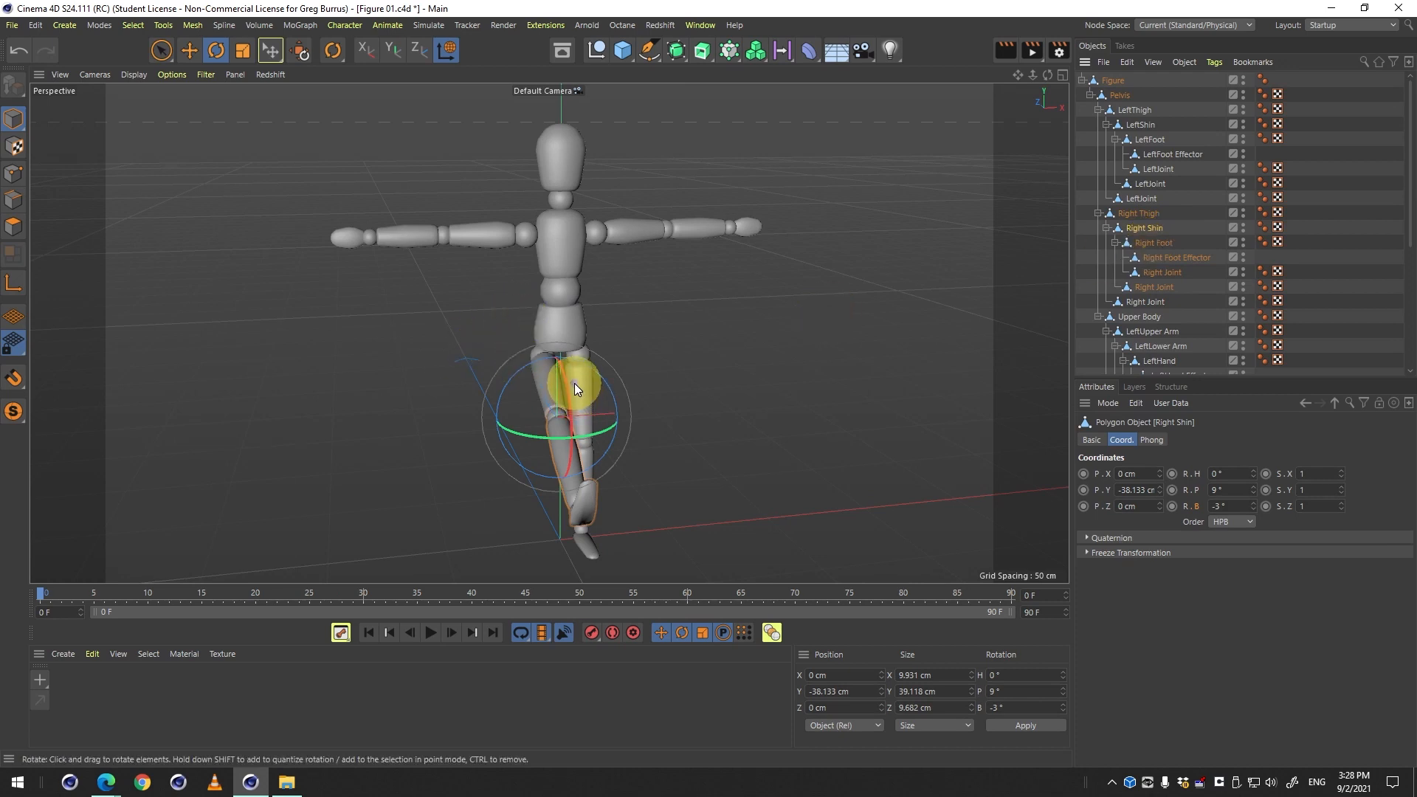
pyautogui.moveTo(569, 382); pyautogui.dragTo(436, 415)
pyautogui.press('3')
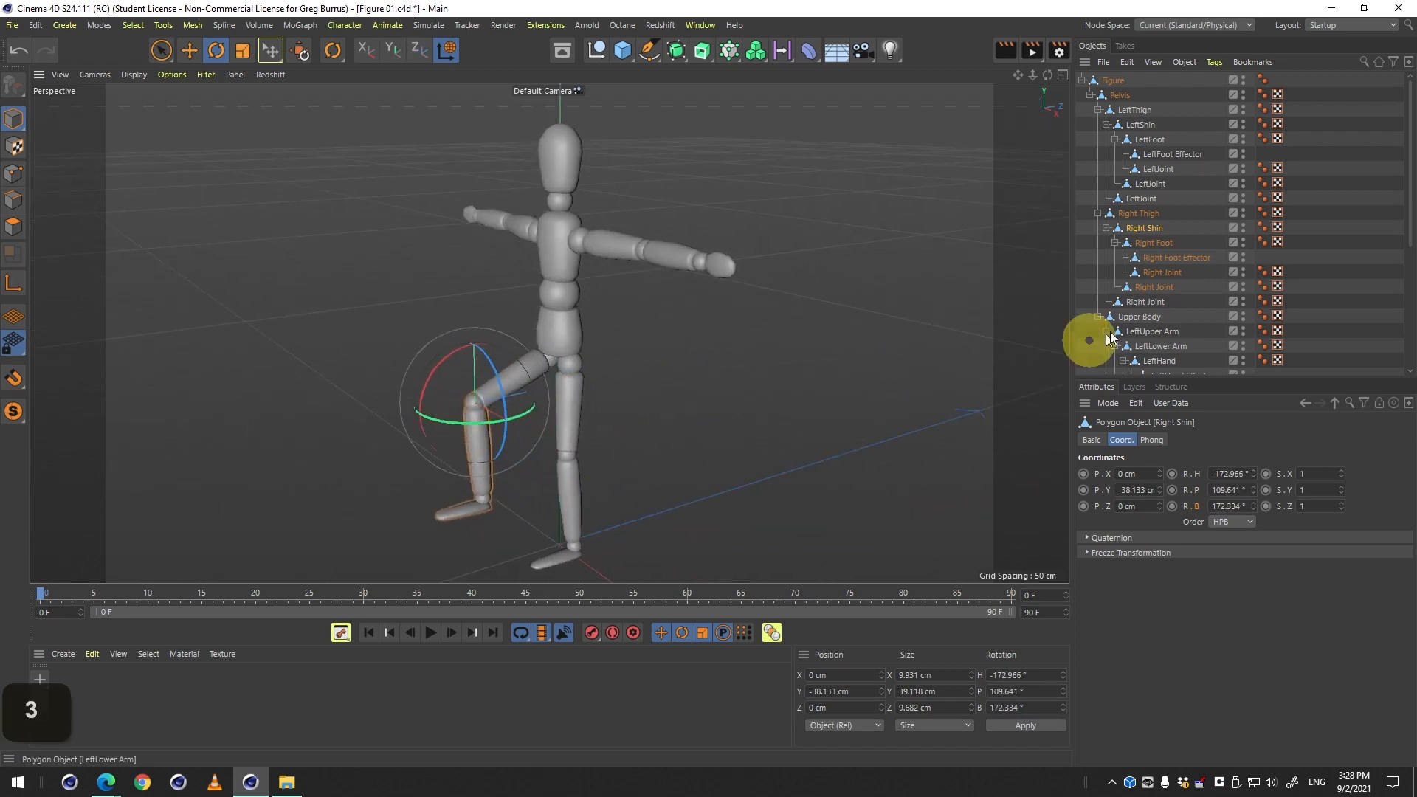
# Look through the arm parts in the hierarchy and check the kicking reference pose on the Miro board before returning to Cinema 4D.
pyautogui.click(1148, 360)
pyautogui.scroll(-3, 1144, 351)
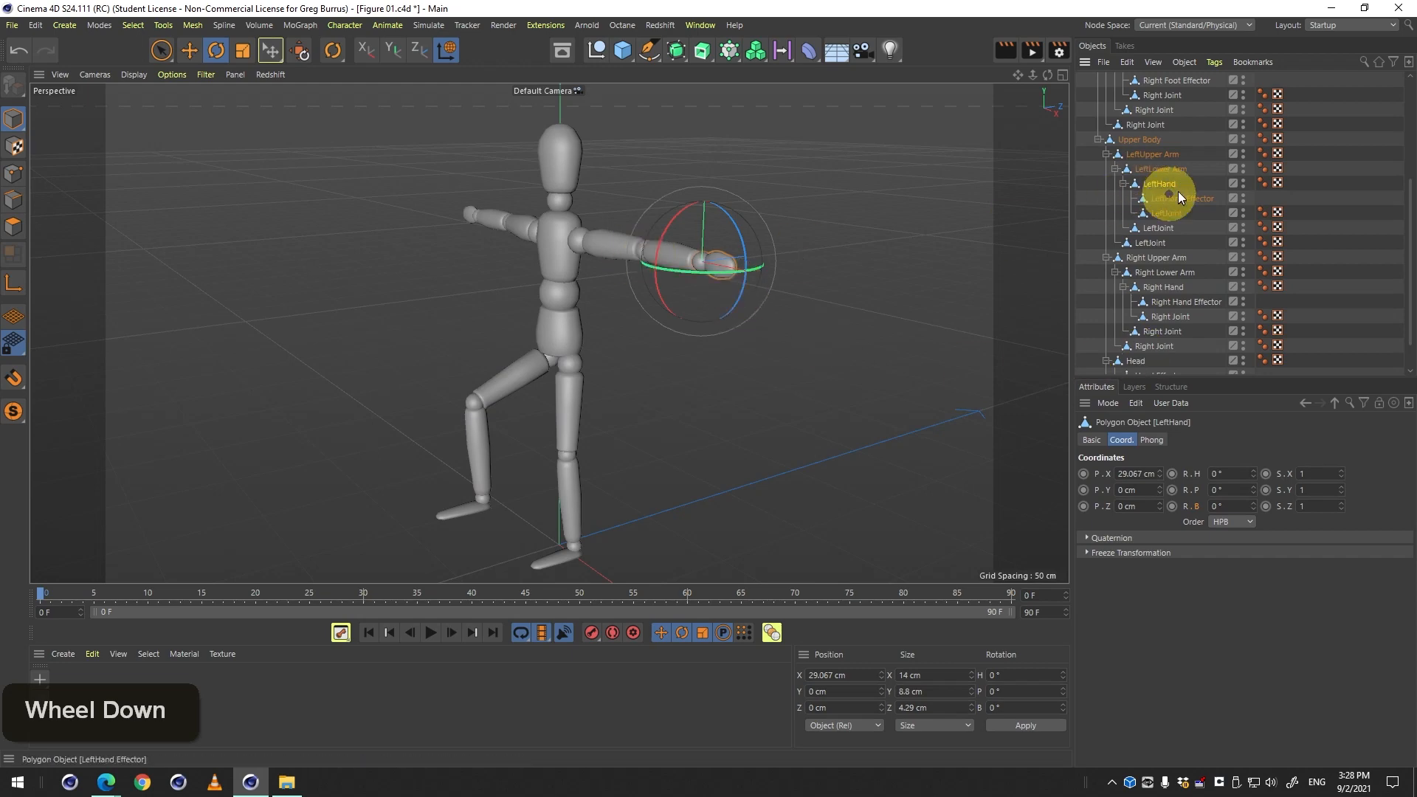
pyautogui.scroll(3, 1166, 157)
pyautogui.hotkey('alt', 'Tab')
pyautogui.hotkey('alt', 'Tab')
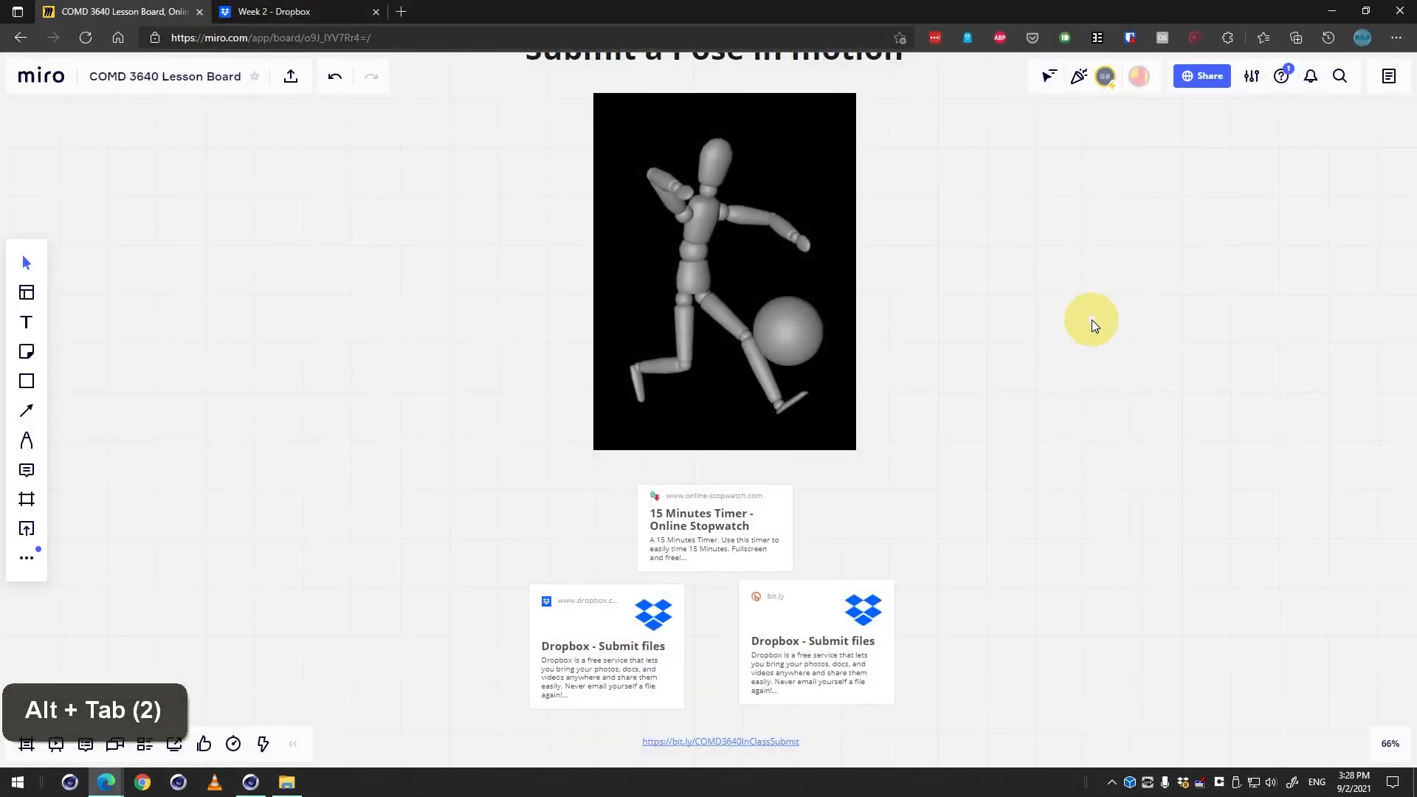
pyautogui.scroll(3, 1074, 517)
pyautogui.hotkey('alt', 'Tab')
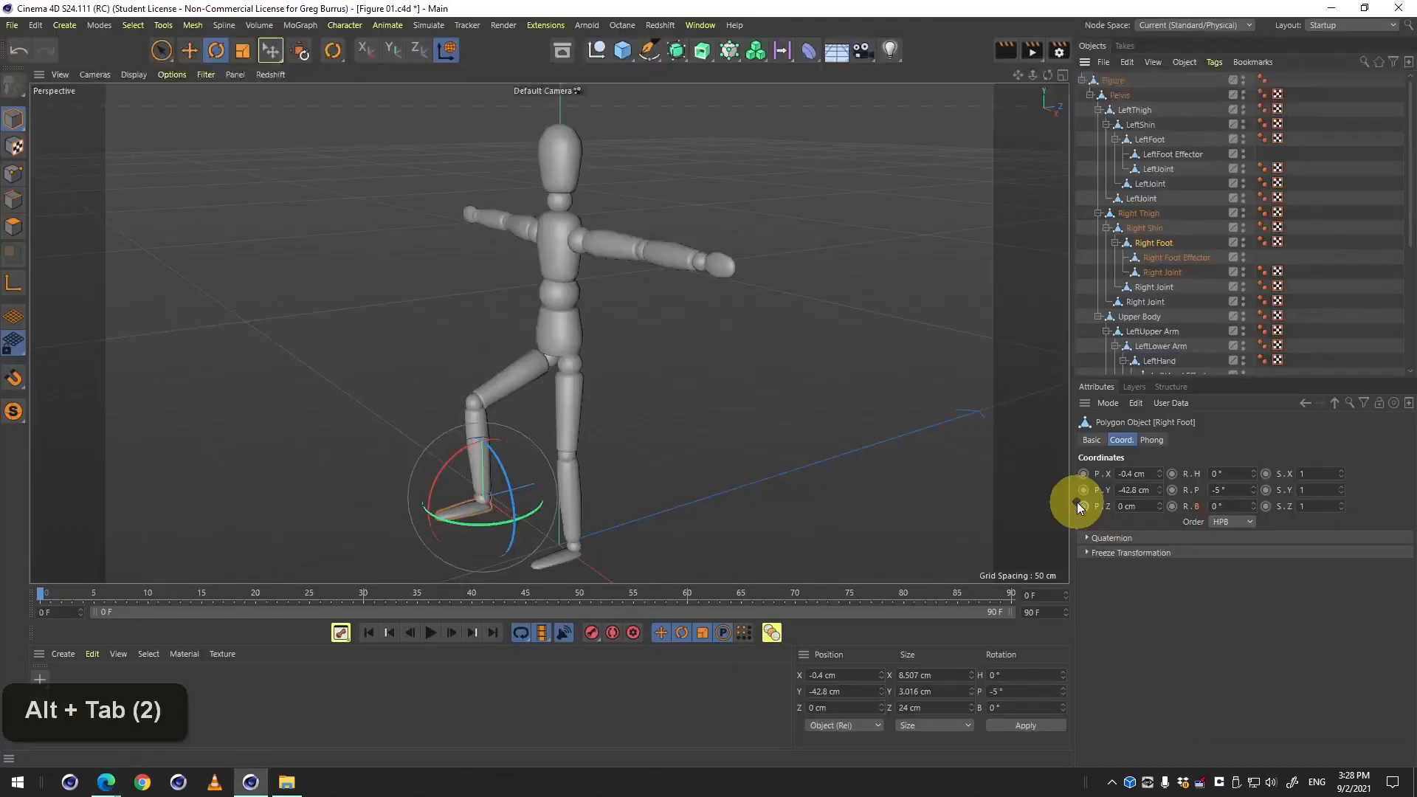
# Rotate the LeftJoint at the figure's left knee to a pitch of about 39°.
pyautogui.click(1144, 331)
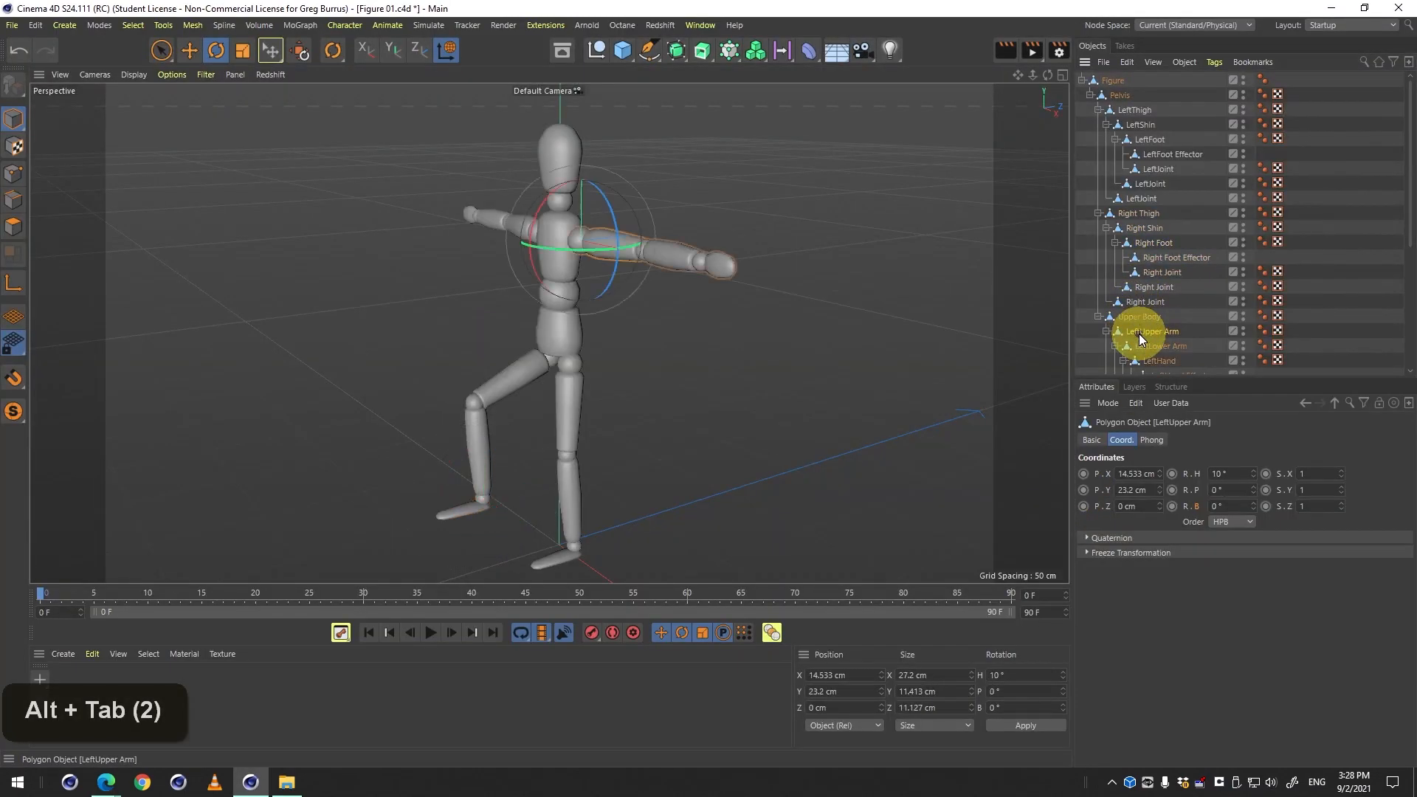
pyautogui.click(559, 450)
pyautogui.moveTo(526, 422); pyautogui.dragTo(511, 465)
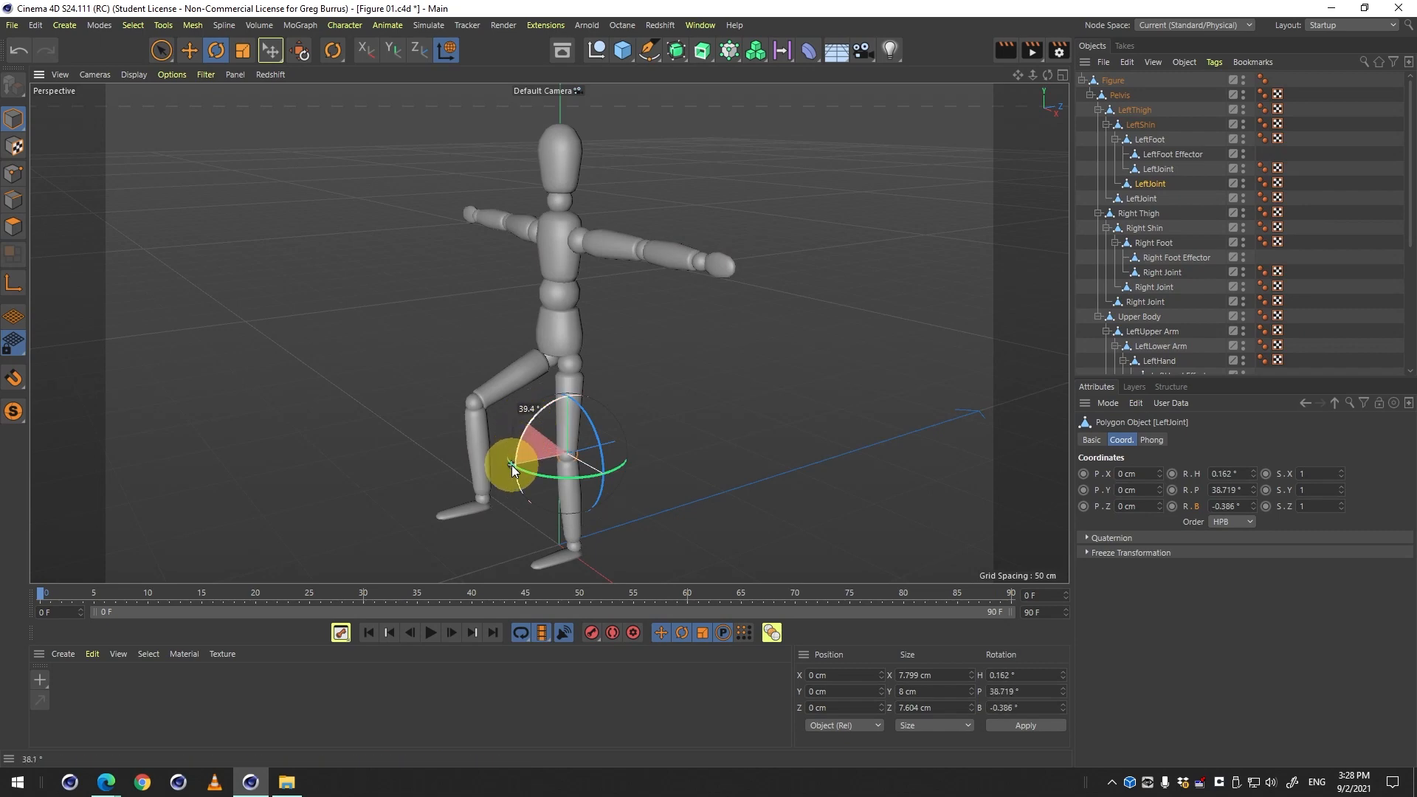
# Bend the left knee backward by rotating the LeftShin to a pitch of about 110°.
pyautogui.click(1150, 141)
pyautogui.click(1141, 125)
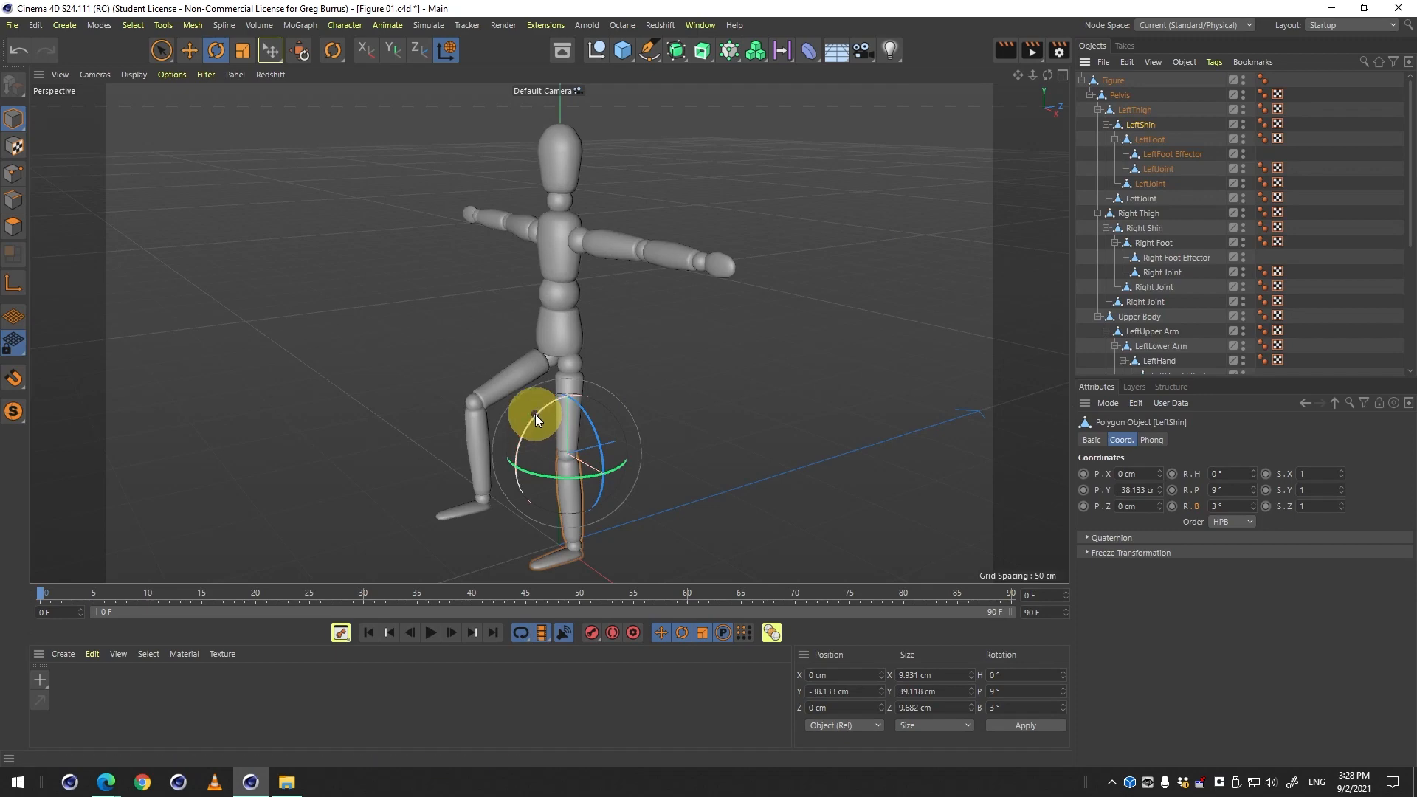
pyautogui.moveTo(534, 415); pyautogui.dragTo(538, 466)
pyautogui.press('3')
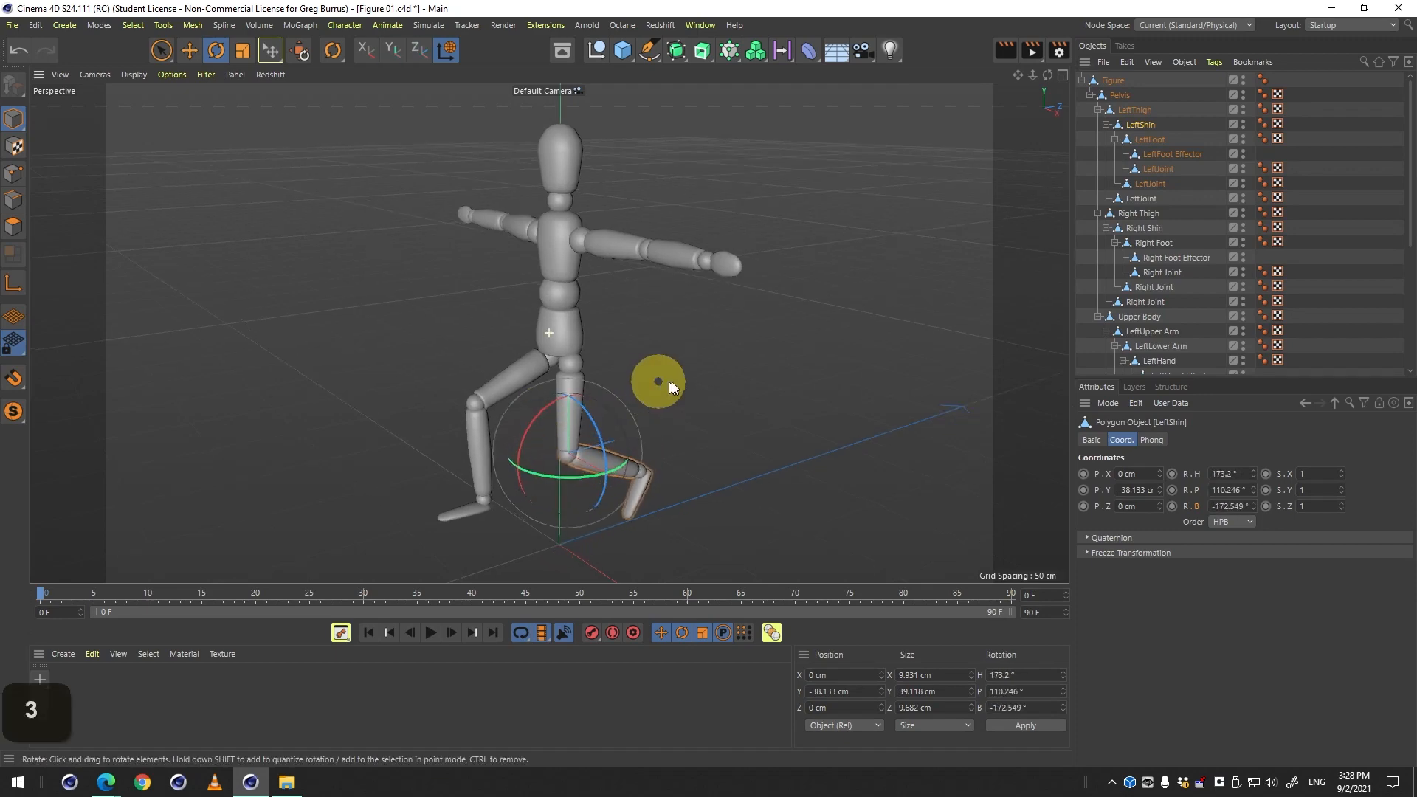
pyautogui.moveTo(659, 383); pyautogui.dragTo(772, 361)
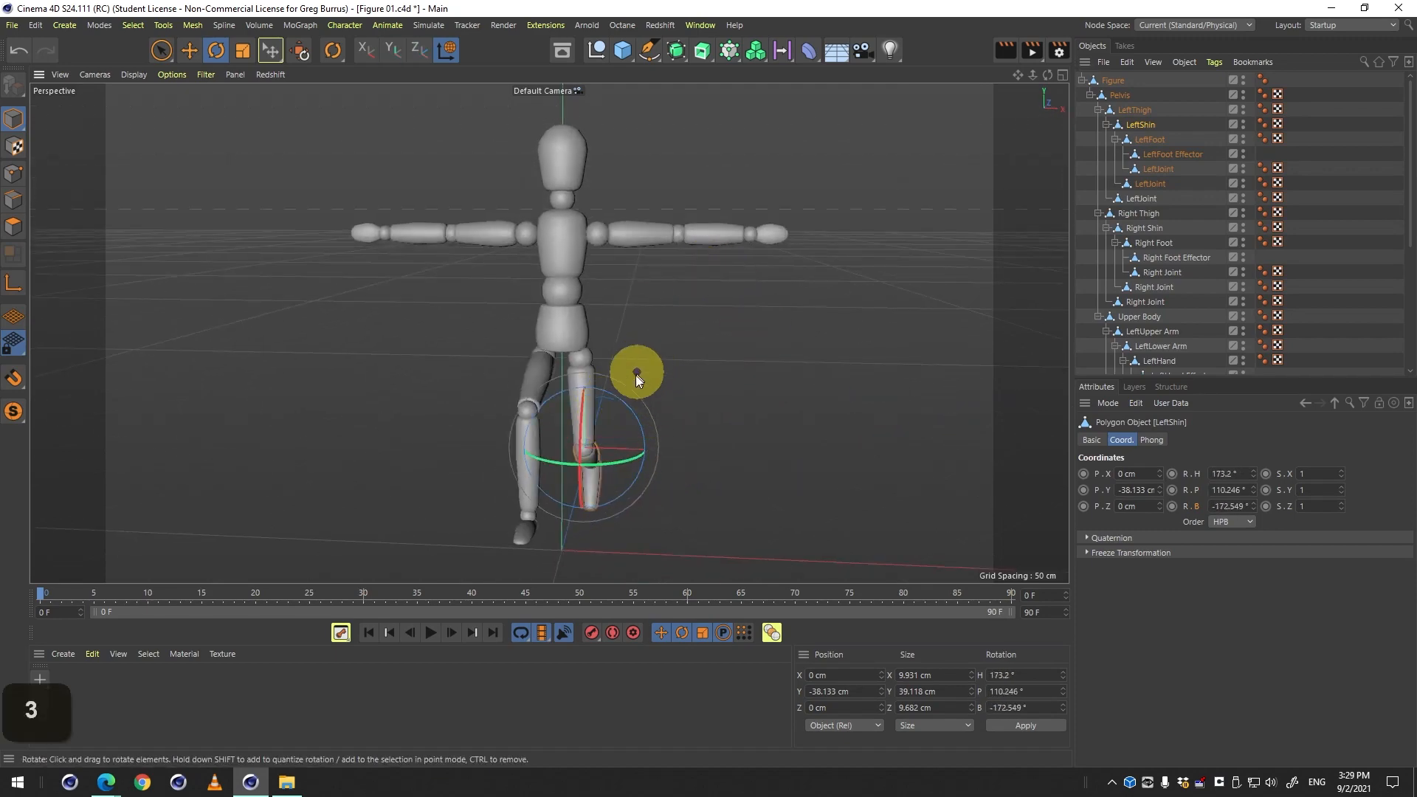
# Try moving the LeftShin away from the knee to about X 36.5 cm, Y -40 cm and deleting it, and undo these changes.
pyautogui.press('r')
pyautogui.press('e')
pyautogui.press('e')
pyautogui.moveTo(692, 435); pyautogui.dragTo(600, 462)
pyautogui.press('3')
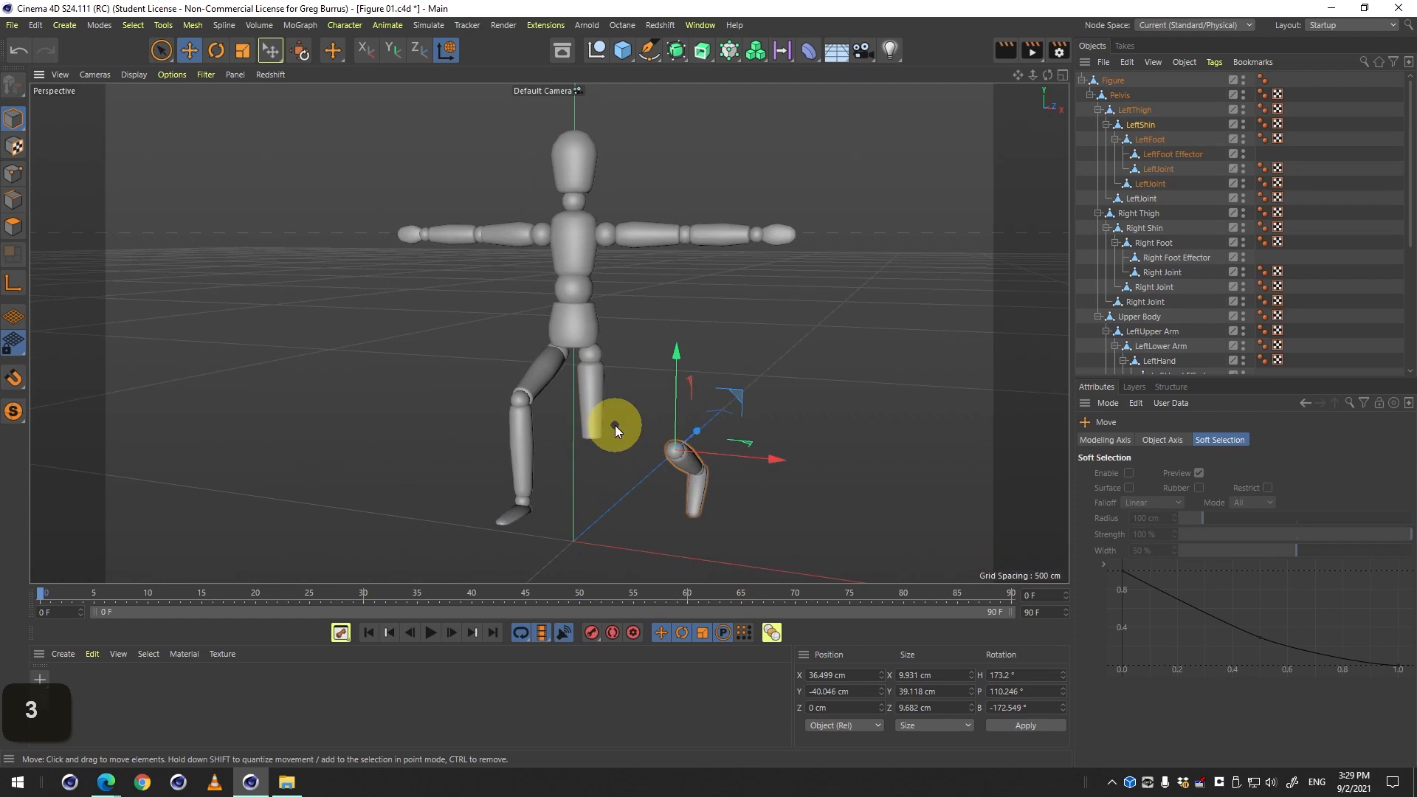
pyautogui.press('Delete')
pyautogui.hotkey('ctrl', 'z')
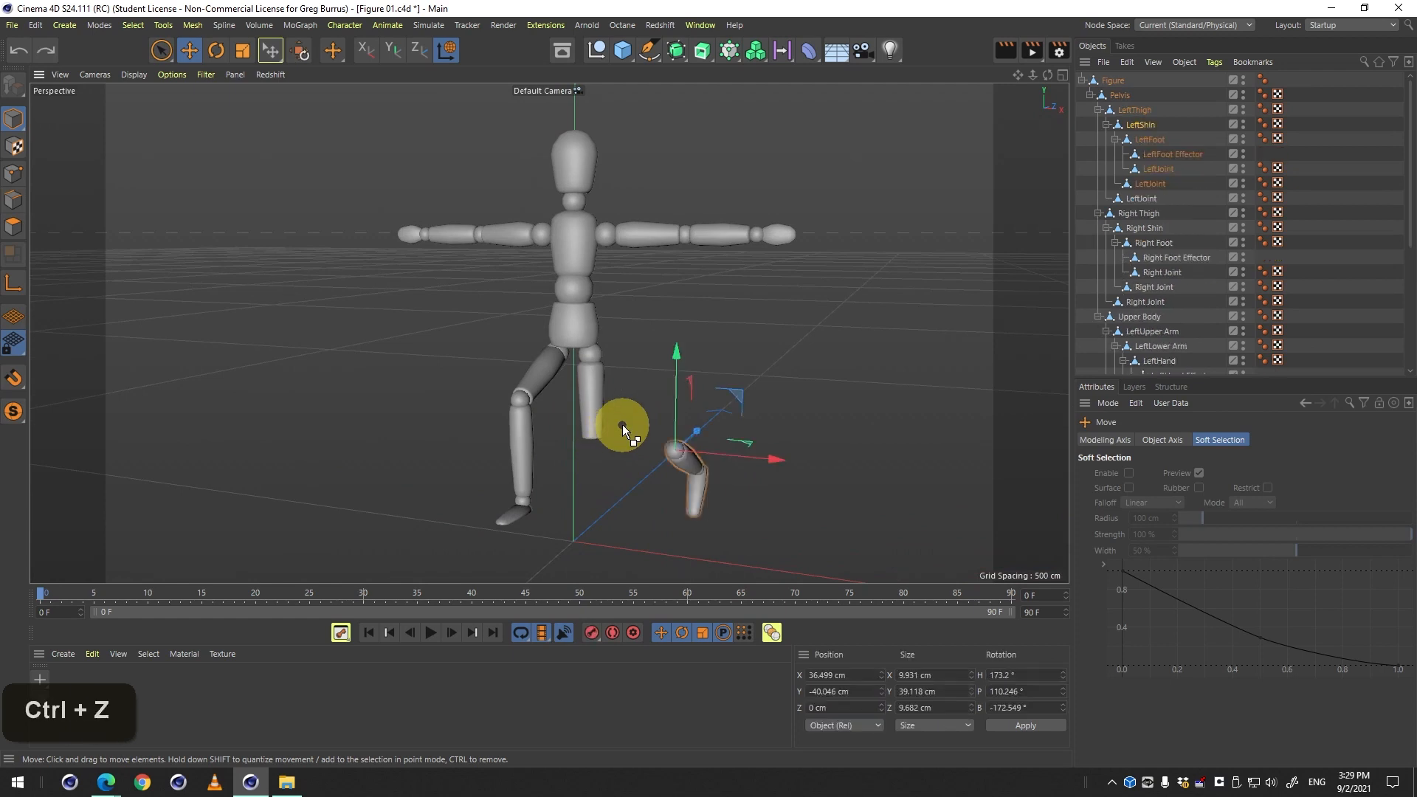
pyautogui.hotkey('ctrl', 'z')
pyautogui.hotkey('ctrl', 'z')
# Try scaling the LeftJoint at the figure's left elbow, and undo the change.
pyautogui.press('3')
pyautogui.moveTo(702, 266); pyautogui.dragTo(689, 238)
pyautogui.click(688, 236)
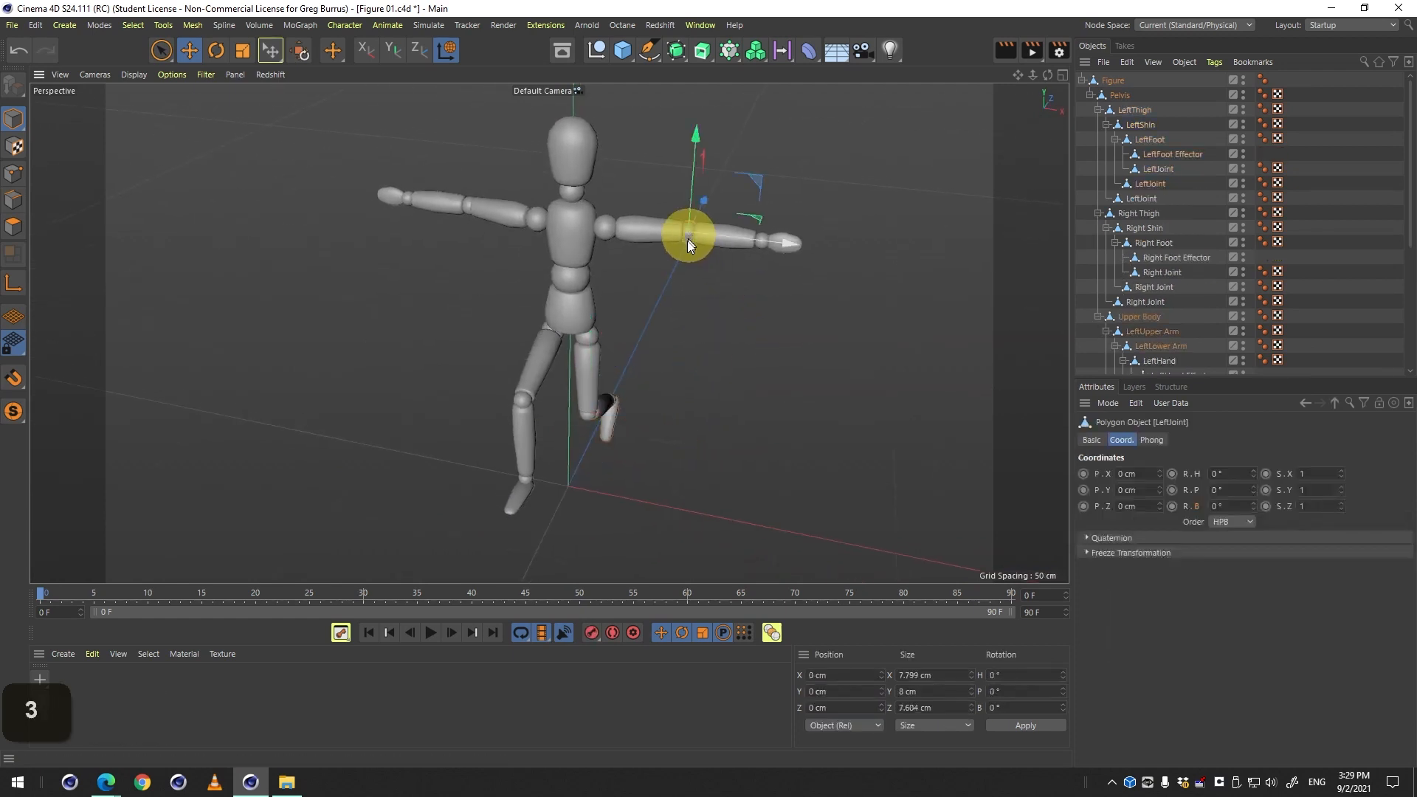
pyautogui.press('r')
pyautogui.press('t')
pyautogui.press('y')
pyautogui.moveTo(457, 306); pyautogui.dragTo(864, 298)
pyautogui.hotkey('ctrl', 'z')
# Try widening the Upper Body without changing its height, to about 35.3 cm in X and 27.6 cm in Z.
pyautogui.click(1147, 318)
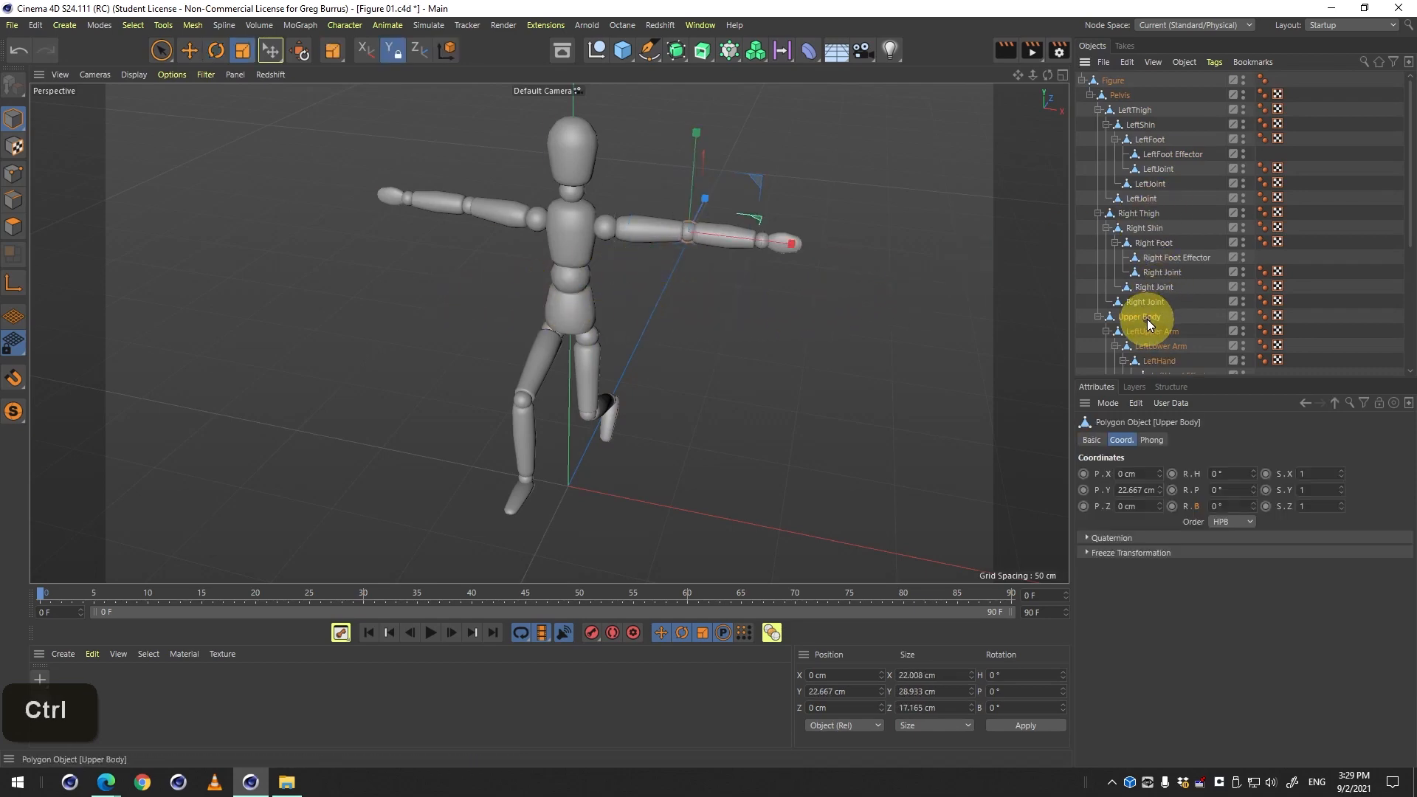
pyautogui.moveTo(743, 310); pyautogui.dragTo(908, 321)
pyautogui.hotkey('ctrl', 'z')
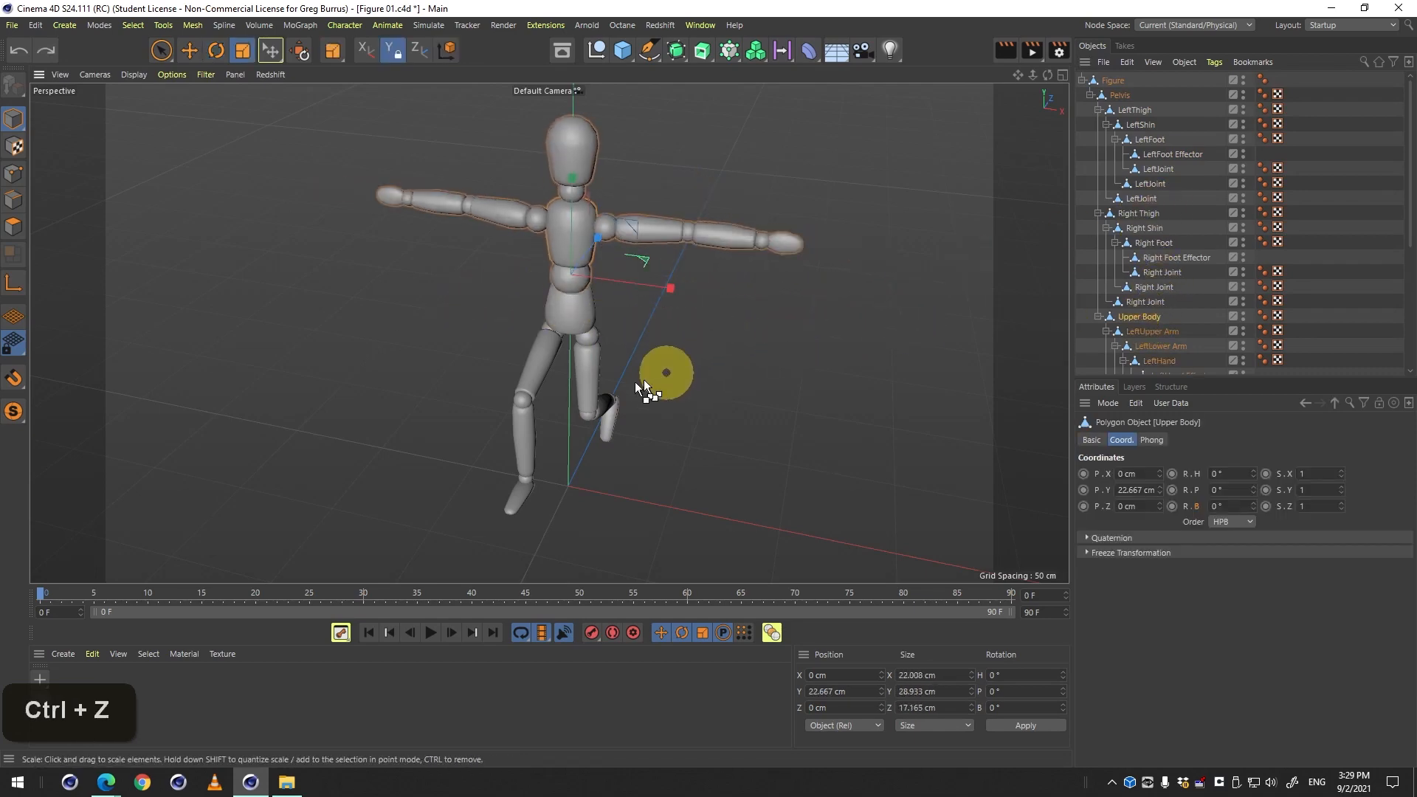
pyautogui.moveTo(627, 390); pyautogui.dragTo(978, 369)
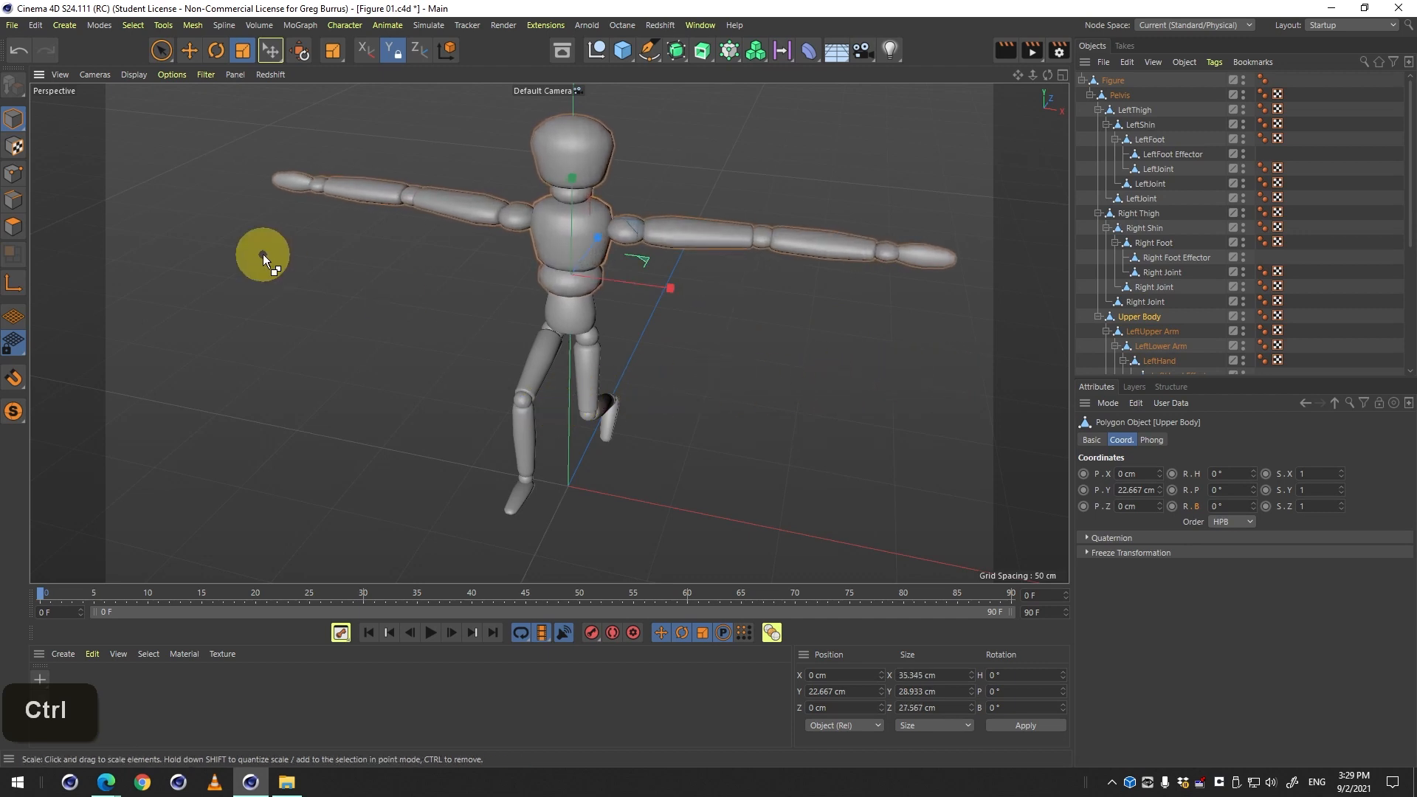
pyautogui.press('3')
pyautogui.moveTo(329, 329); pyautogui.dragTo(371, 245)
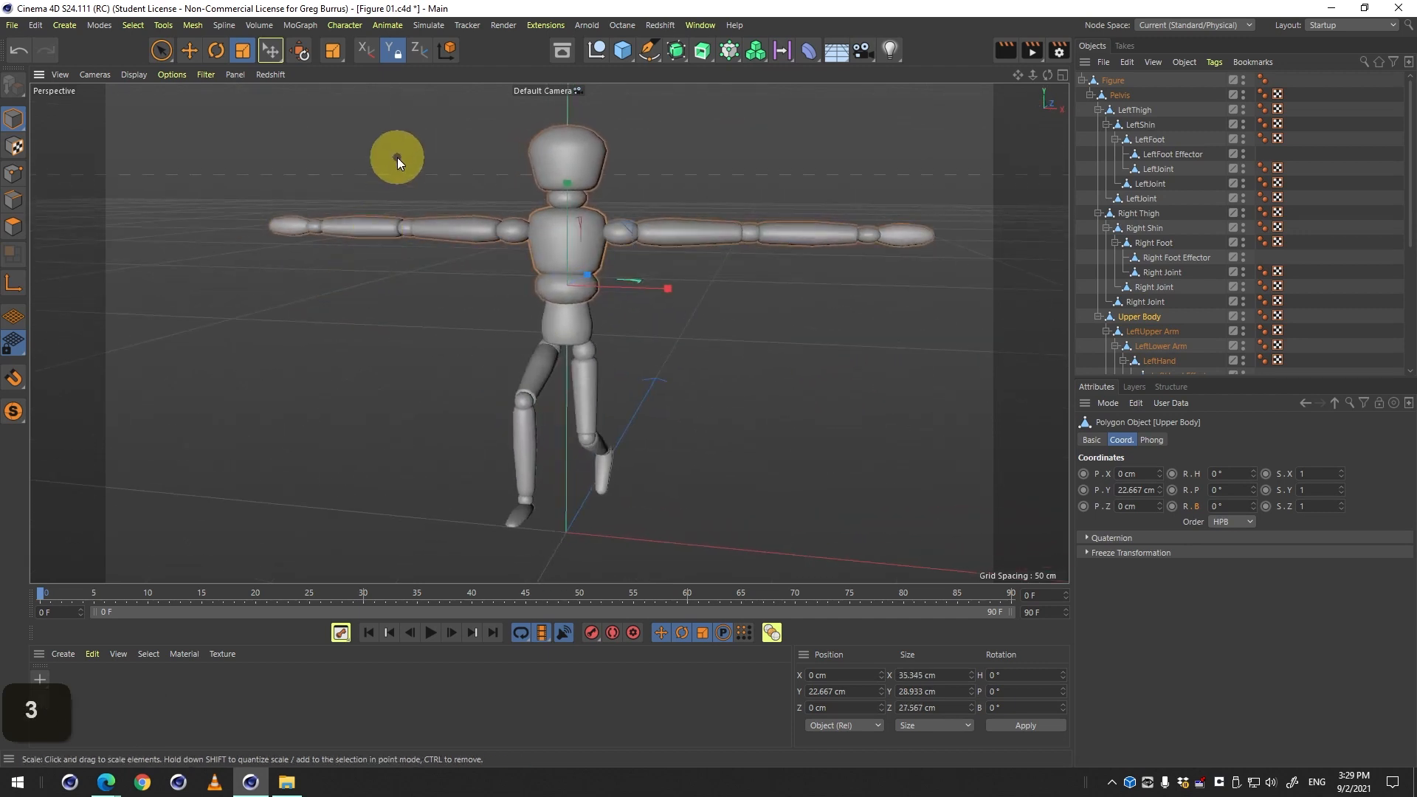
# Scale the Upper Body uniformly to about 27.9 × 36.6 × 21.7 cm, undoing the previous stretching.
pyautogui.press('y')
pyautogui.moveTo(508, 356); pyautogui.dragTo(670, 382)
pyautogui.press('2')
pyautogui.press('1')
pyautogui.hotkey('ctrl', 'z')
pyautogui.hotkey('ctrl', 'z')
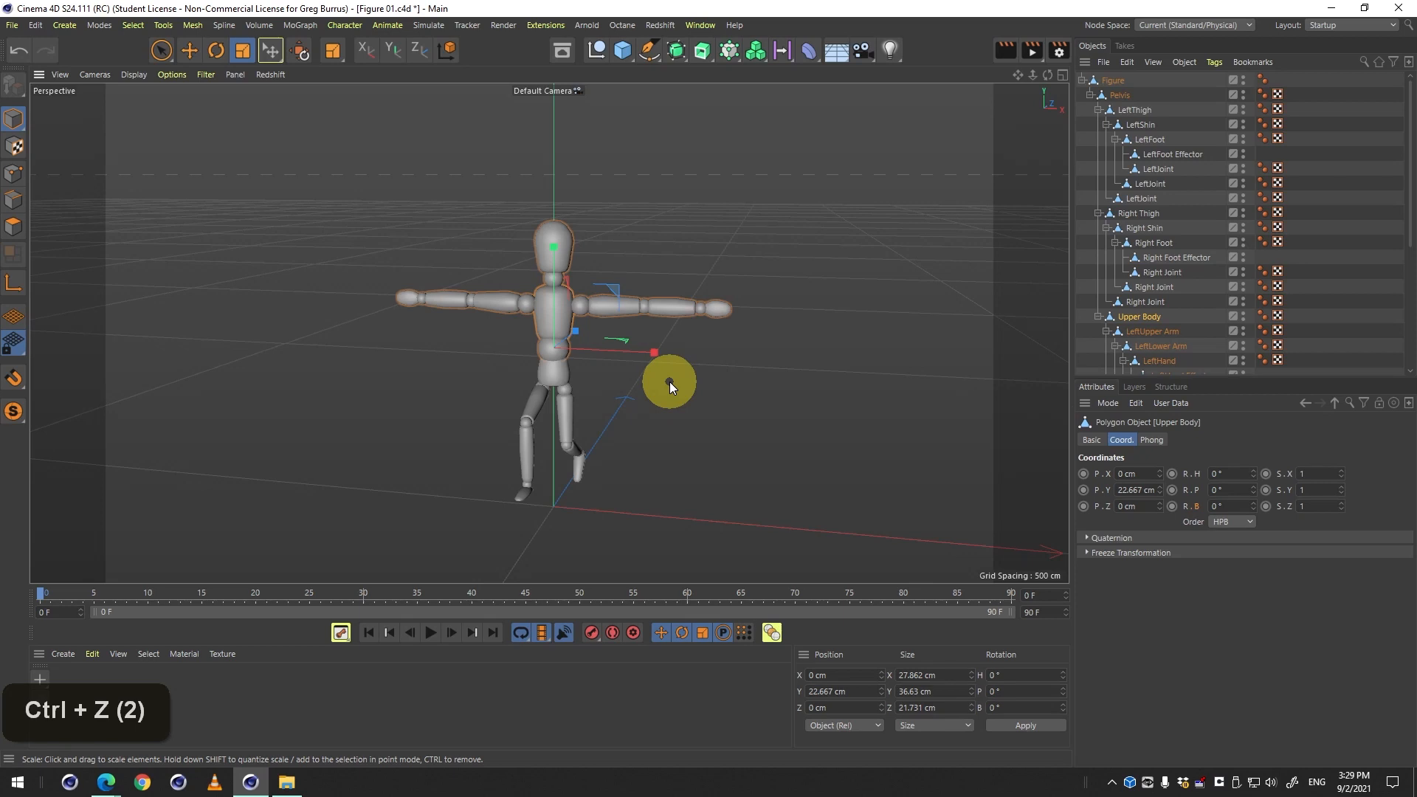
# Orbit and frame the perspective view so the whole figure fills the frame from a slightly turned front angle.
pyautogui.press('3')
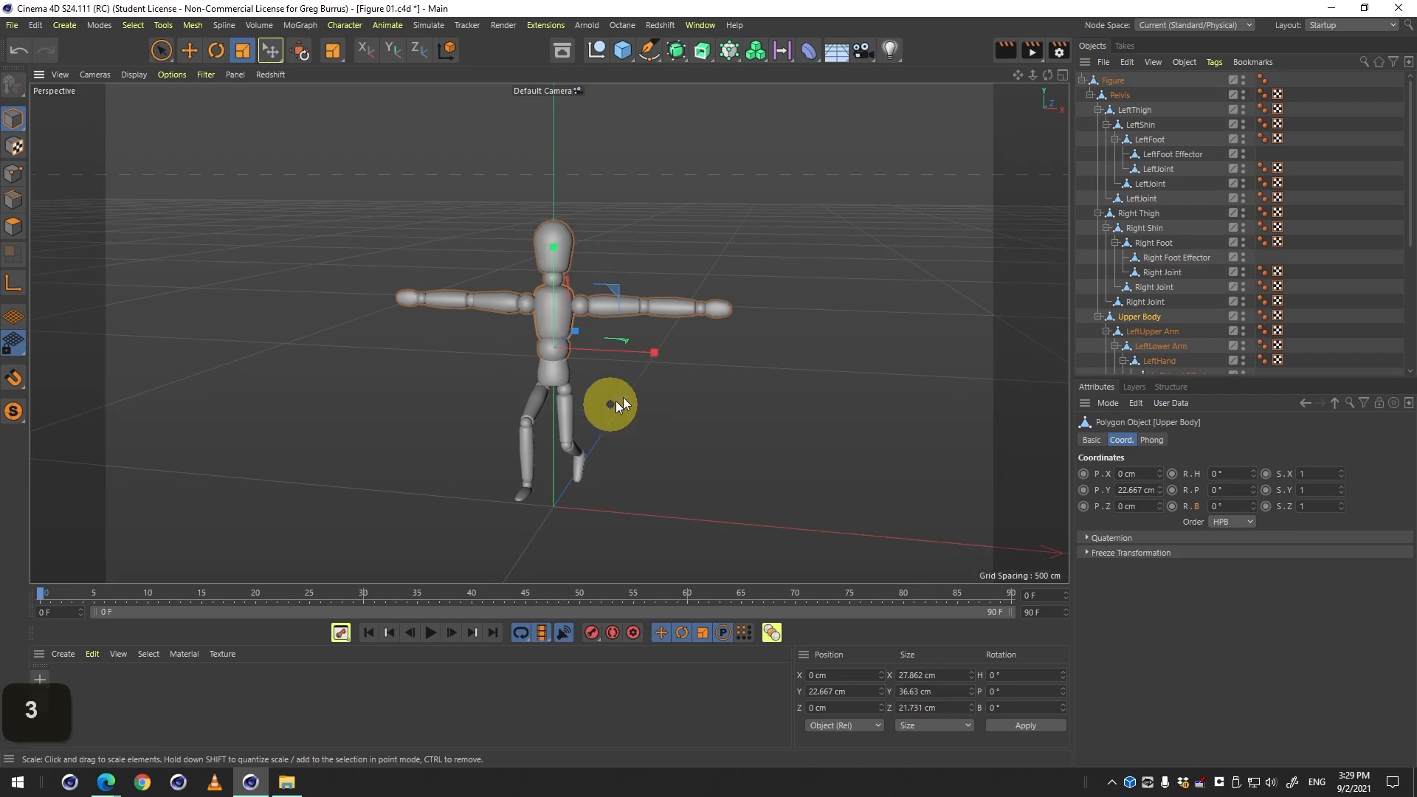
pyautogui.moveTo(615, 400); pyautogui.dragTo(663, 388)
pyautogui.press('3')
pyautogui.press('2')
pyautogui.press('1')
pyautogui.moveTo(576, 385); pyautogui.dragTo(635, 338)
pyautogui.press('2')
pyautogui.press('2')
pyautogui.press('1')
pyautogui.press('2')
pyautogui.press('1')
pyautogui.press('3')
pyautogui.press('3')
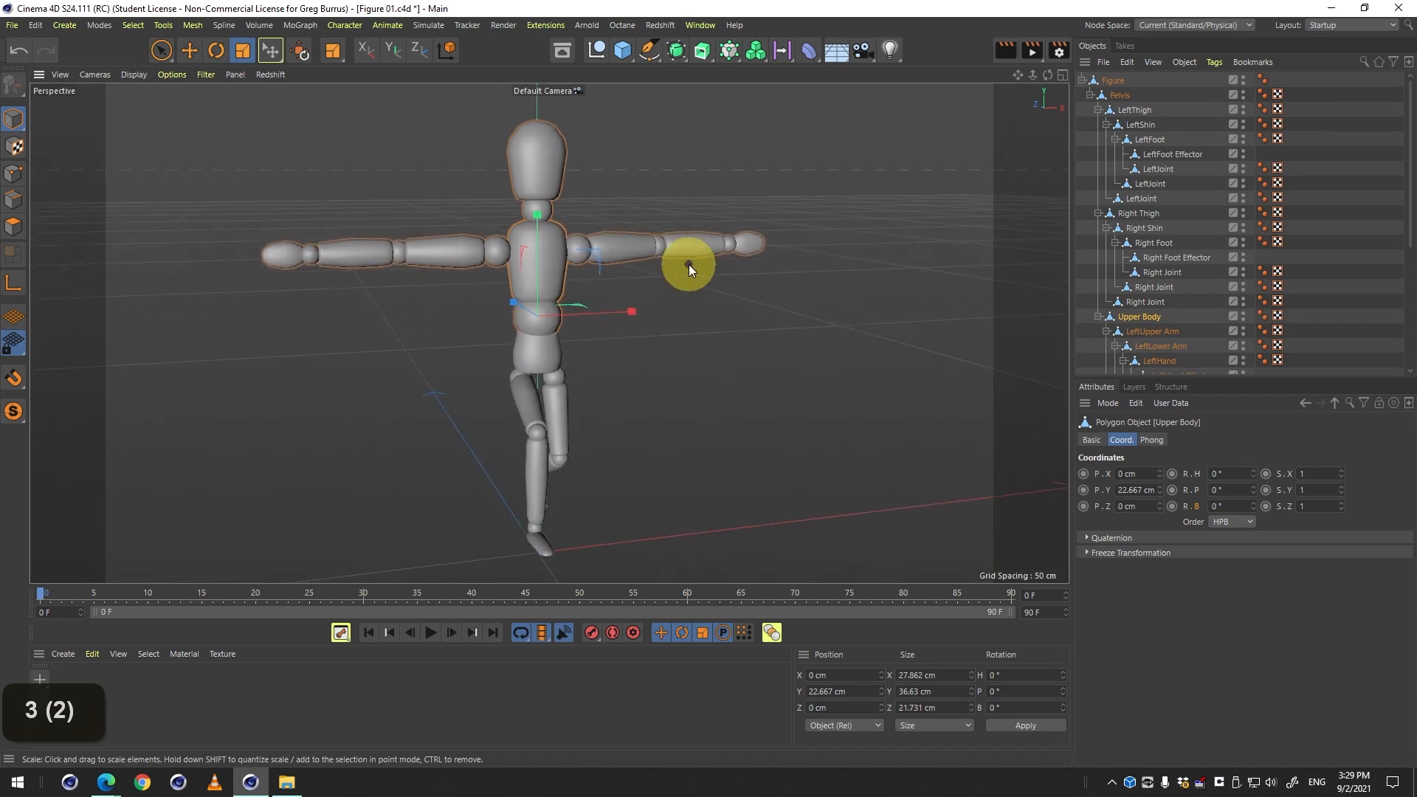
# Save the scene incrementally as Figure 02.c4d and render the view to the Picture Viewer, checking the image at 90% zoom.
pyautogui.hotkey('ctrl', 'alt', 's')
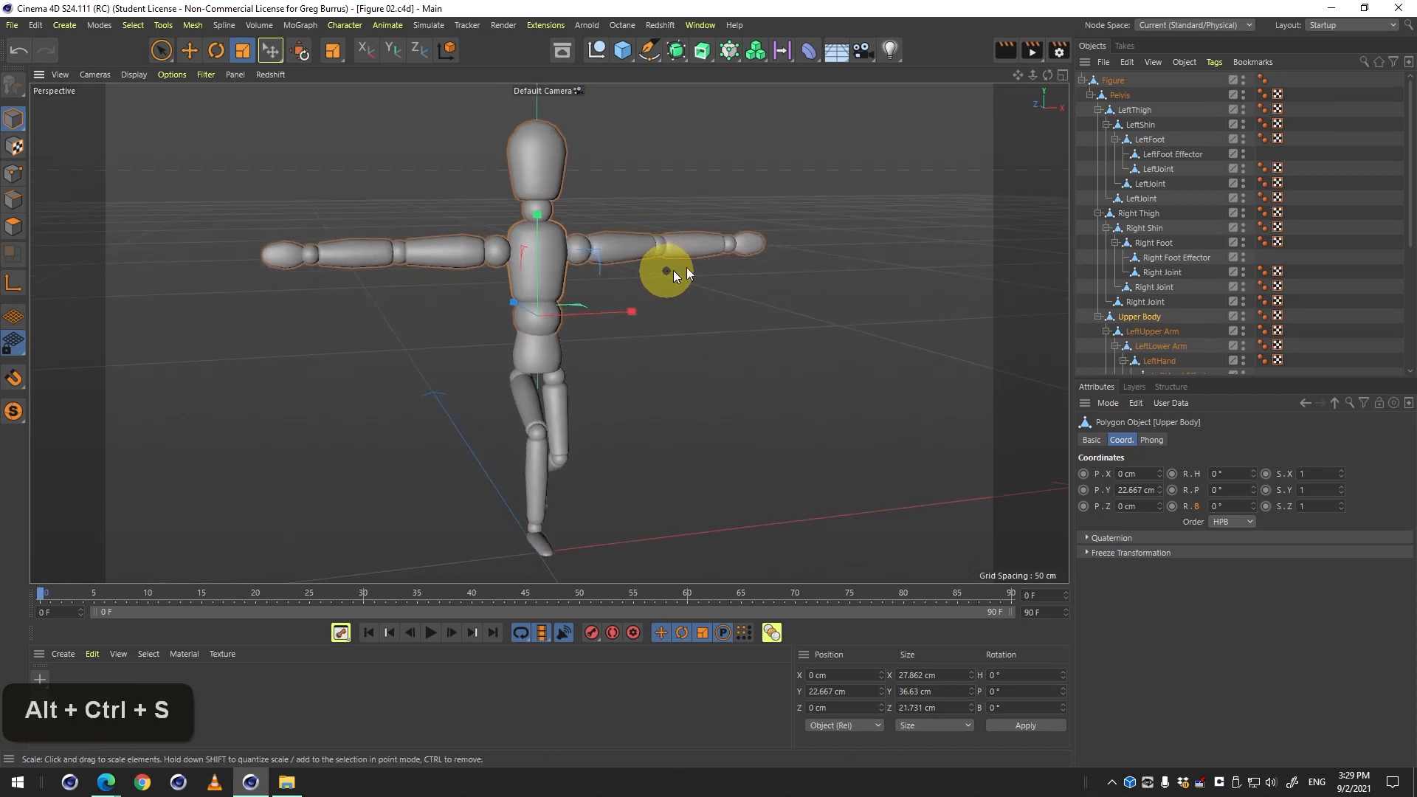
pyautogui.click(1032, 54)
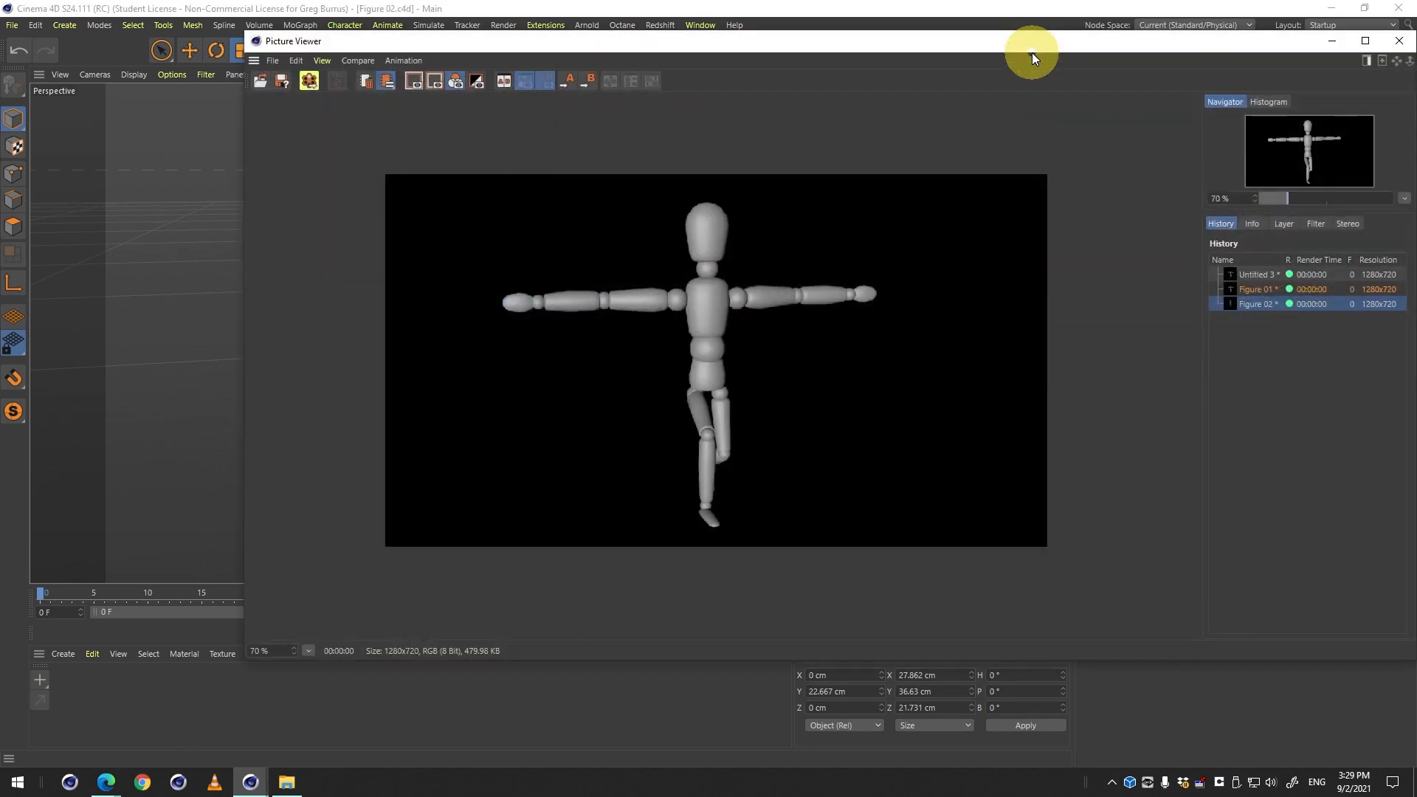
pyautogui.doubleClick(756, 330)
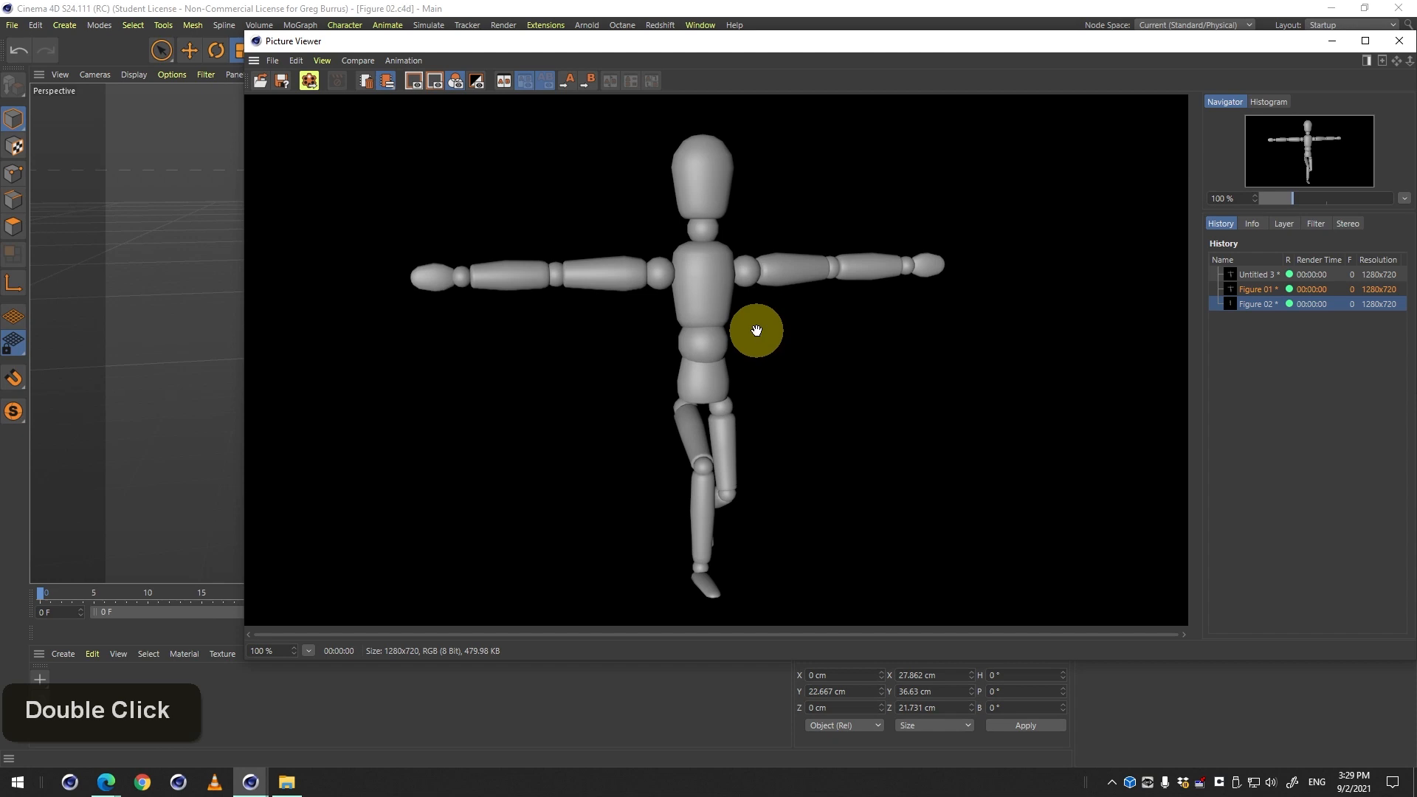
pyautogui.scroll(-1, 756, 330)
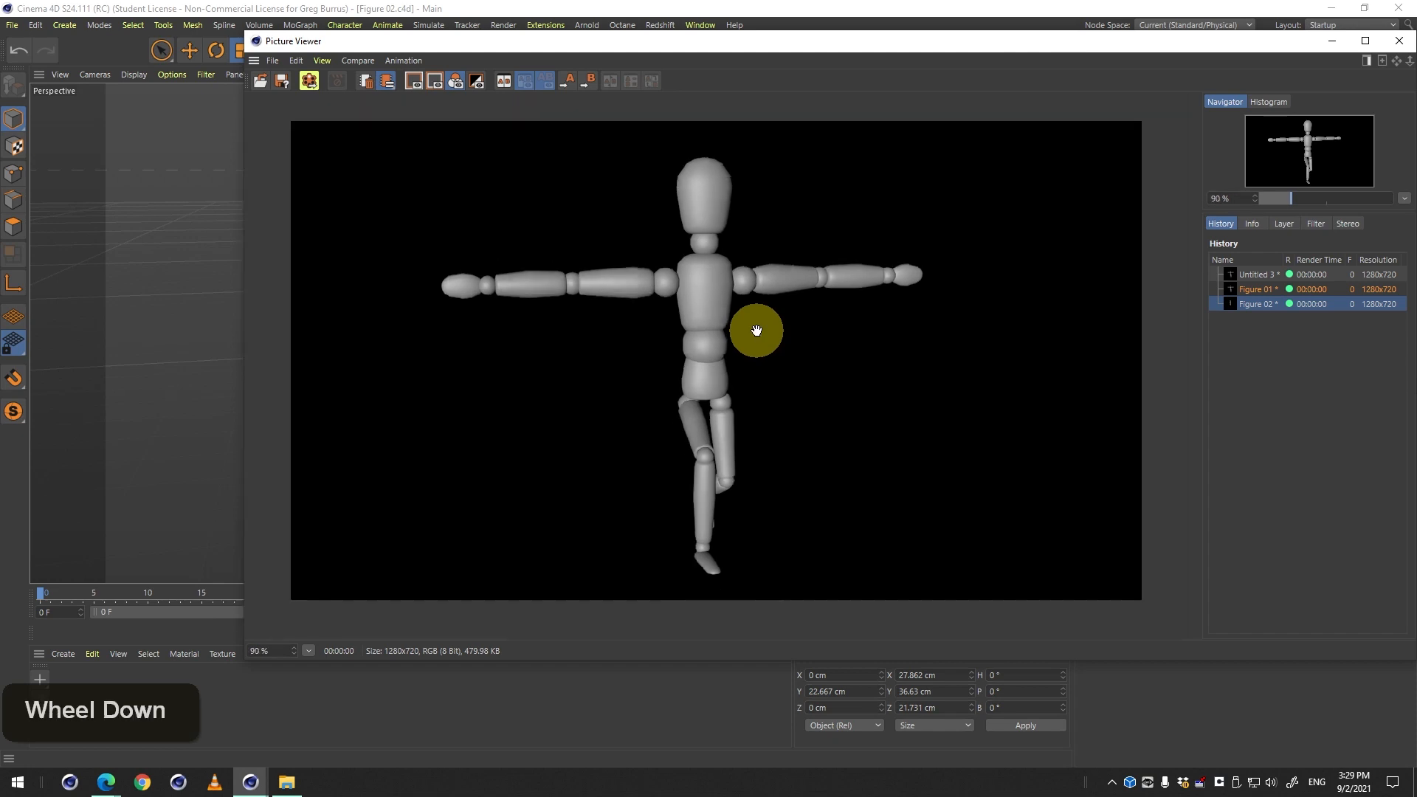
pyautogui.scroll(1, 769, 324)
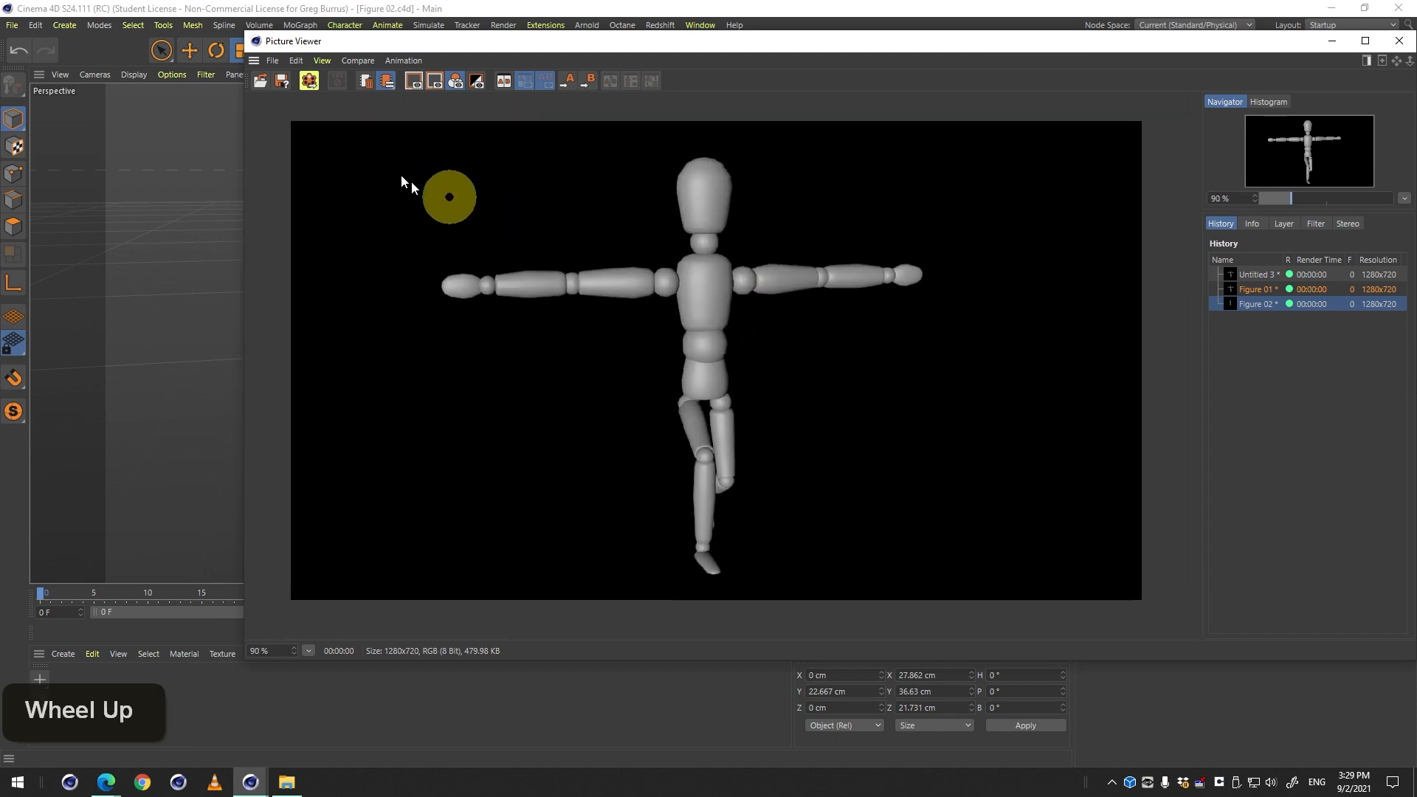
# Save the rendered still image as Figure 02.png in PNG format at 8 bits/channel in the lesson folder 02.
pyautogui.click(272, 59)
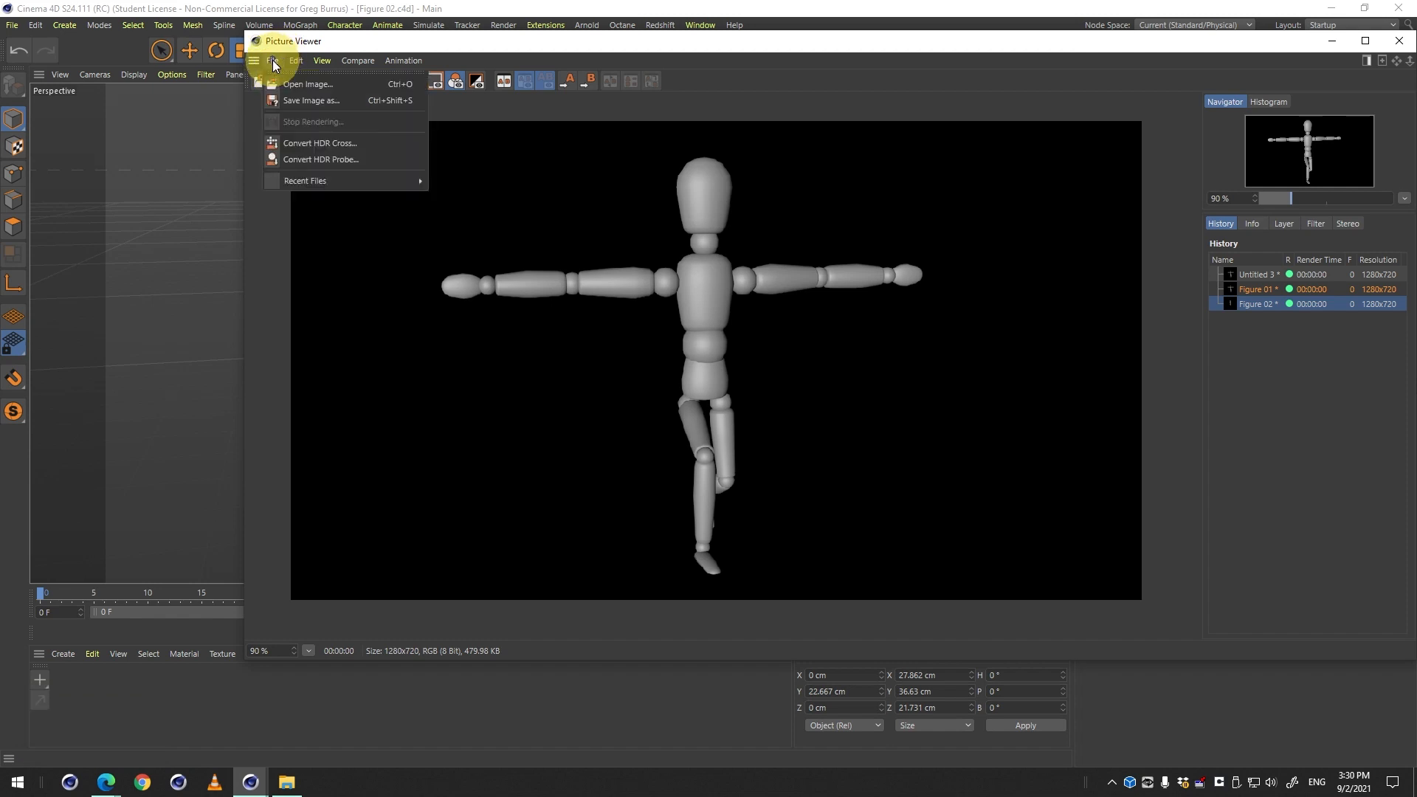
pyautogui.click(287, 97)
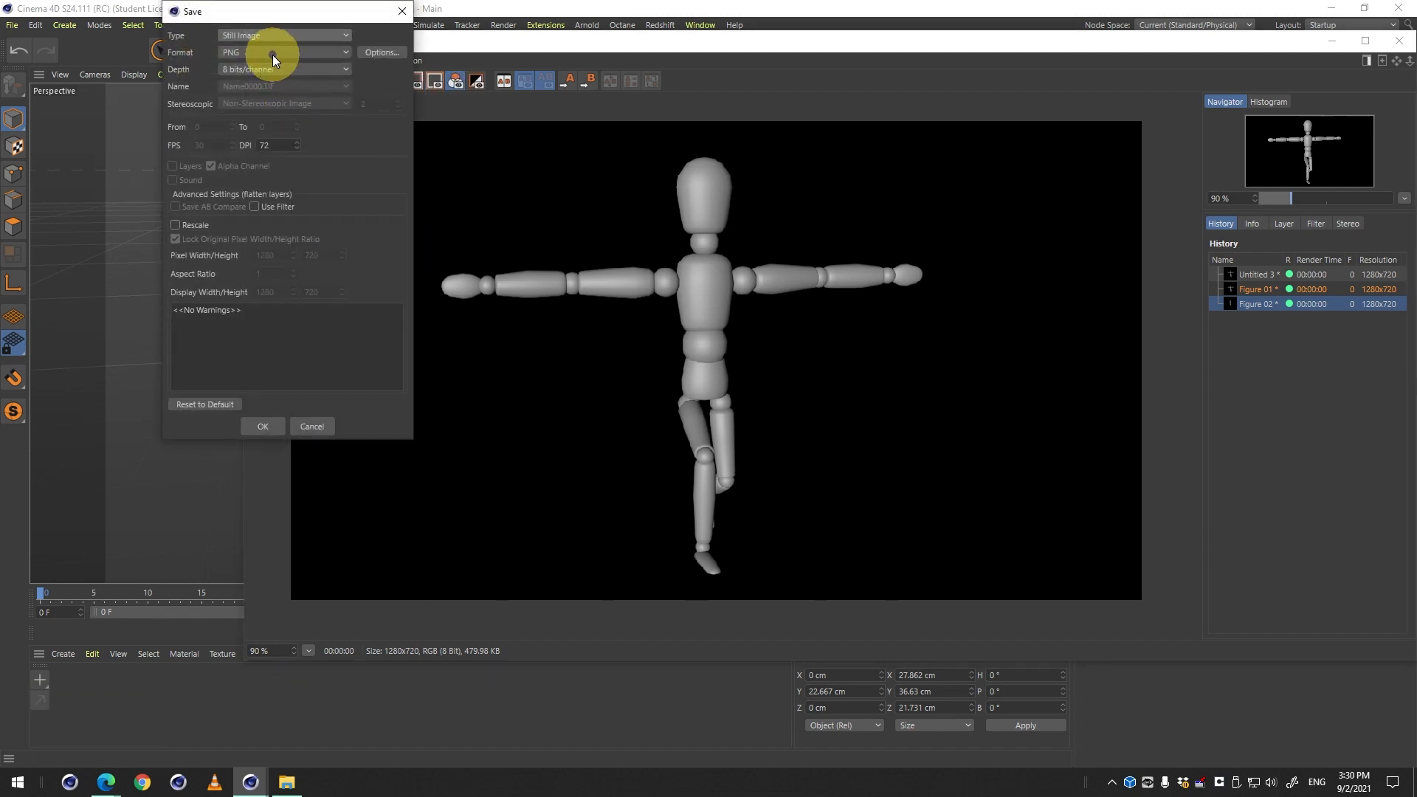
pyautogui.click(272, 55)
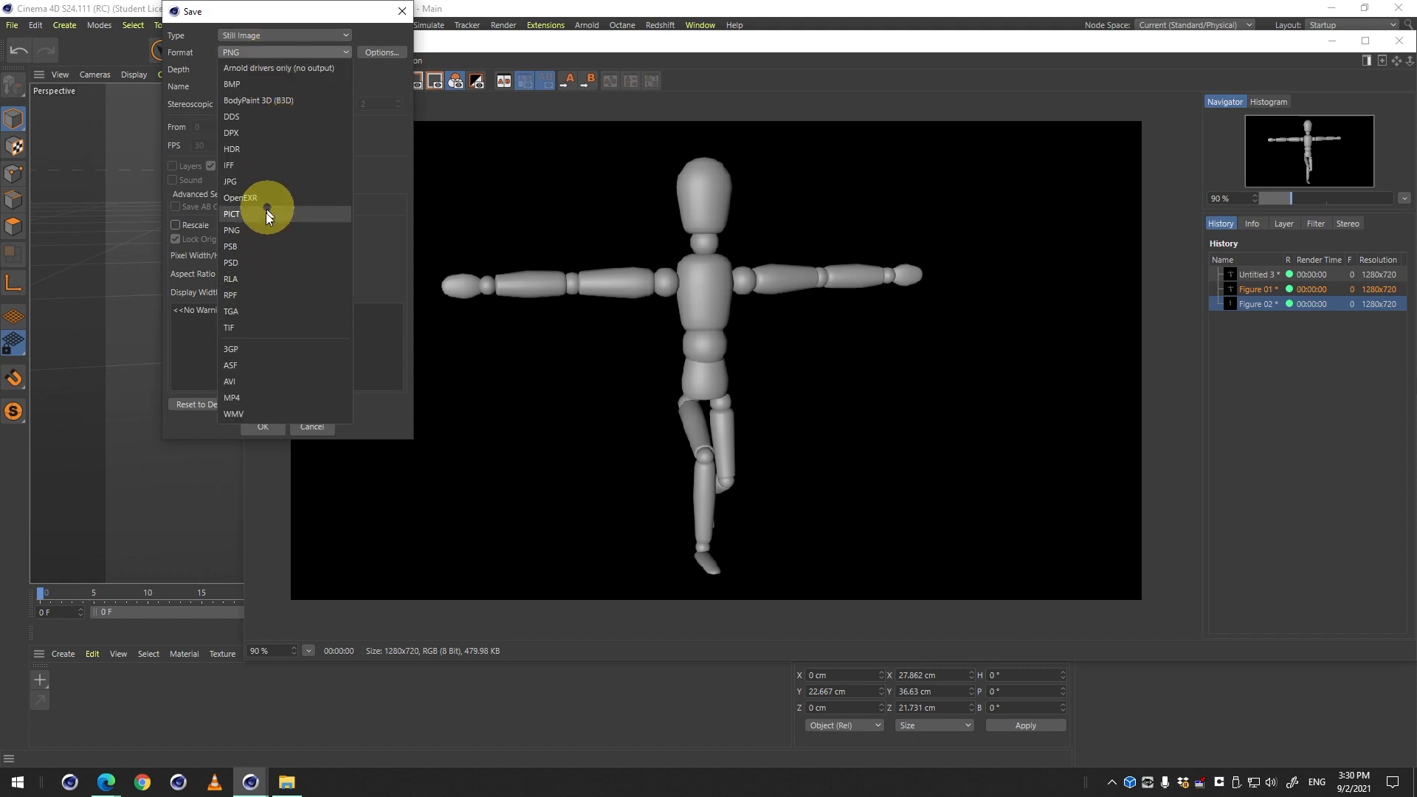
pyautogui.click(386, 138)
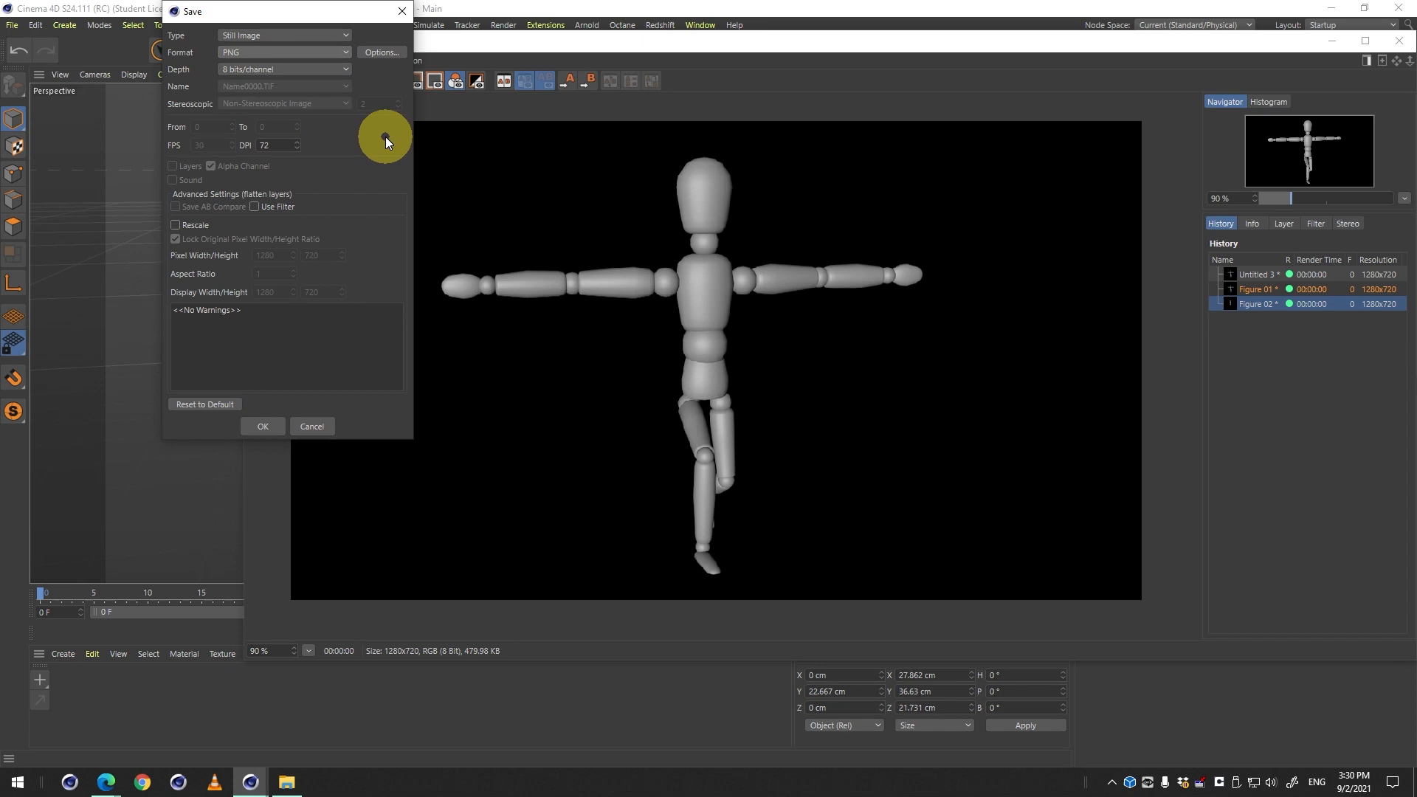
pyautogui.click(268, 425)
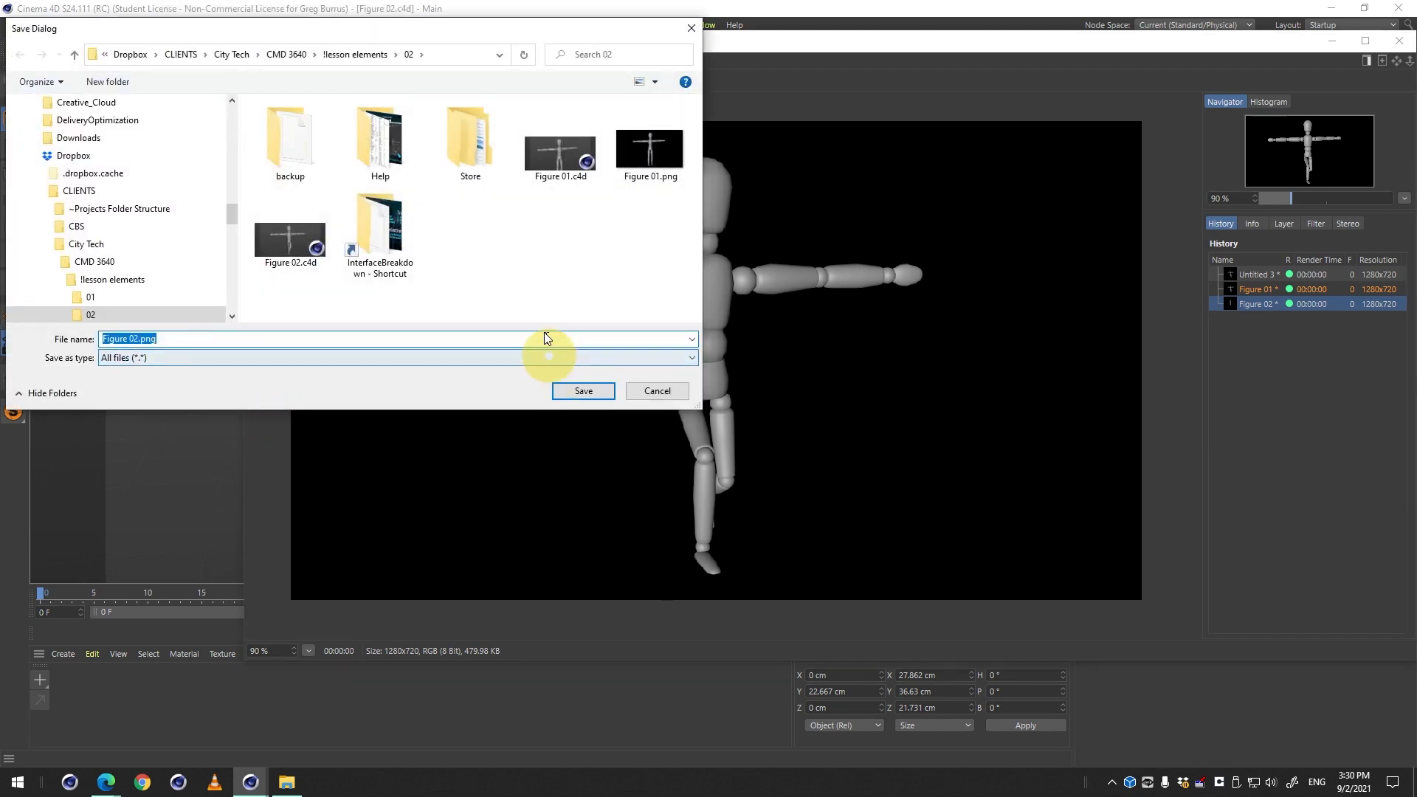
pyautogui.click(580, 392)
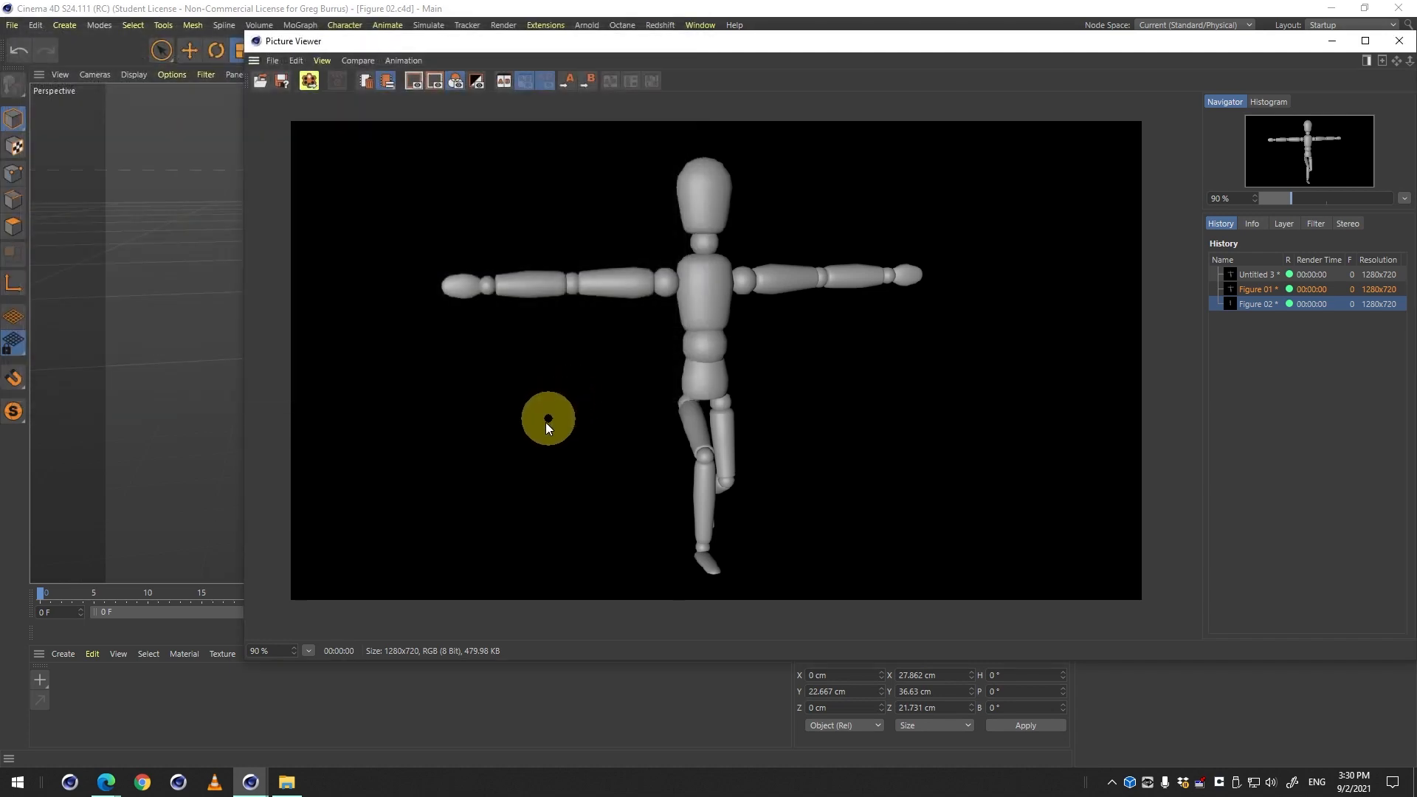
# Switch to the Miro board in the browser and open the COMD3640InClassSubmit link below the pose-in-motion assignment.
pyautogui.hotkey('alt', 'Tab')
pyautogui.hotkey('alt', 'Tab')
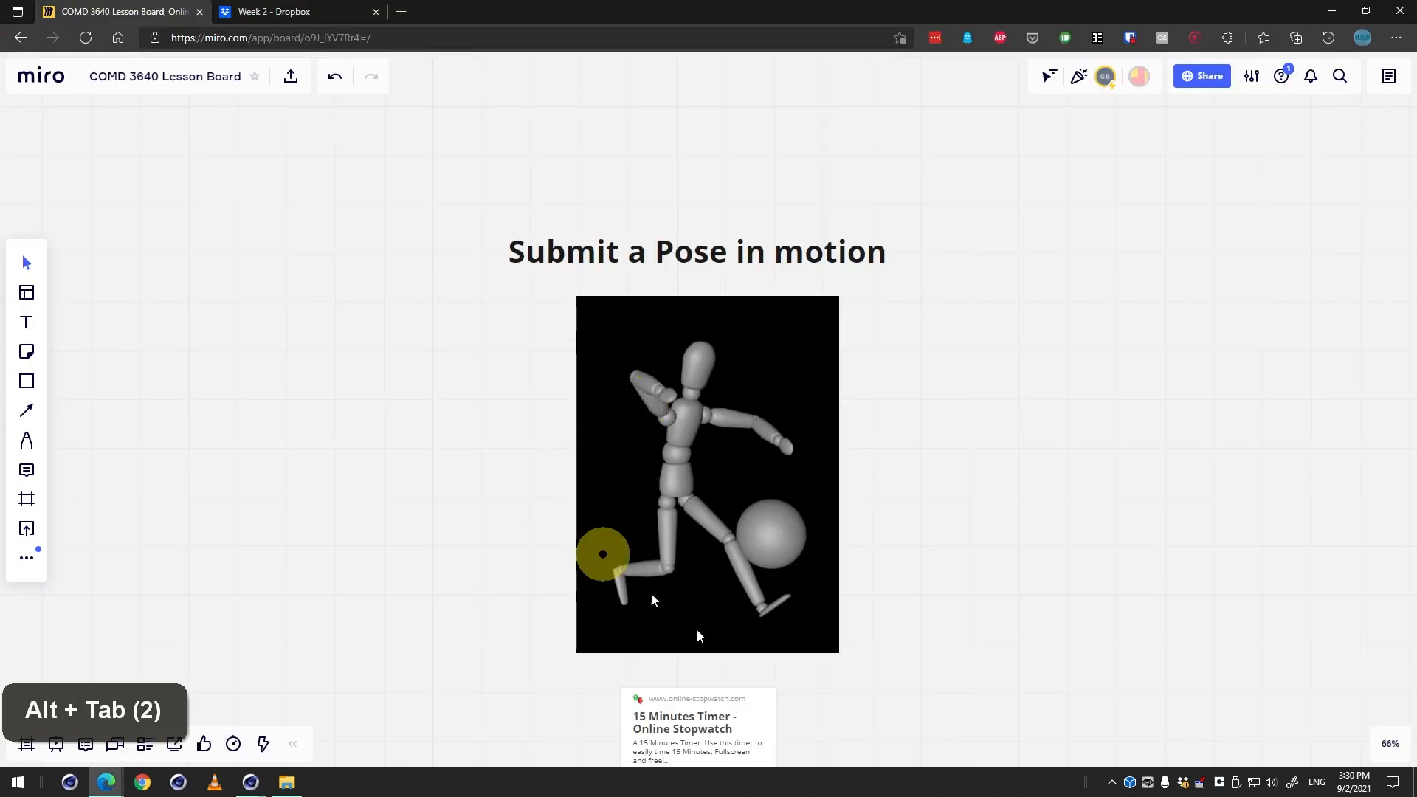
pyautogui.scroll(-2, 973, 636)
pyautogui.scroll(-3, 973, 636)
pyautogui.click(734, 581)
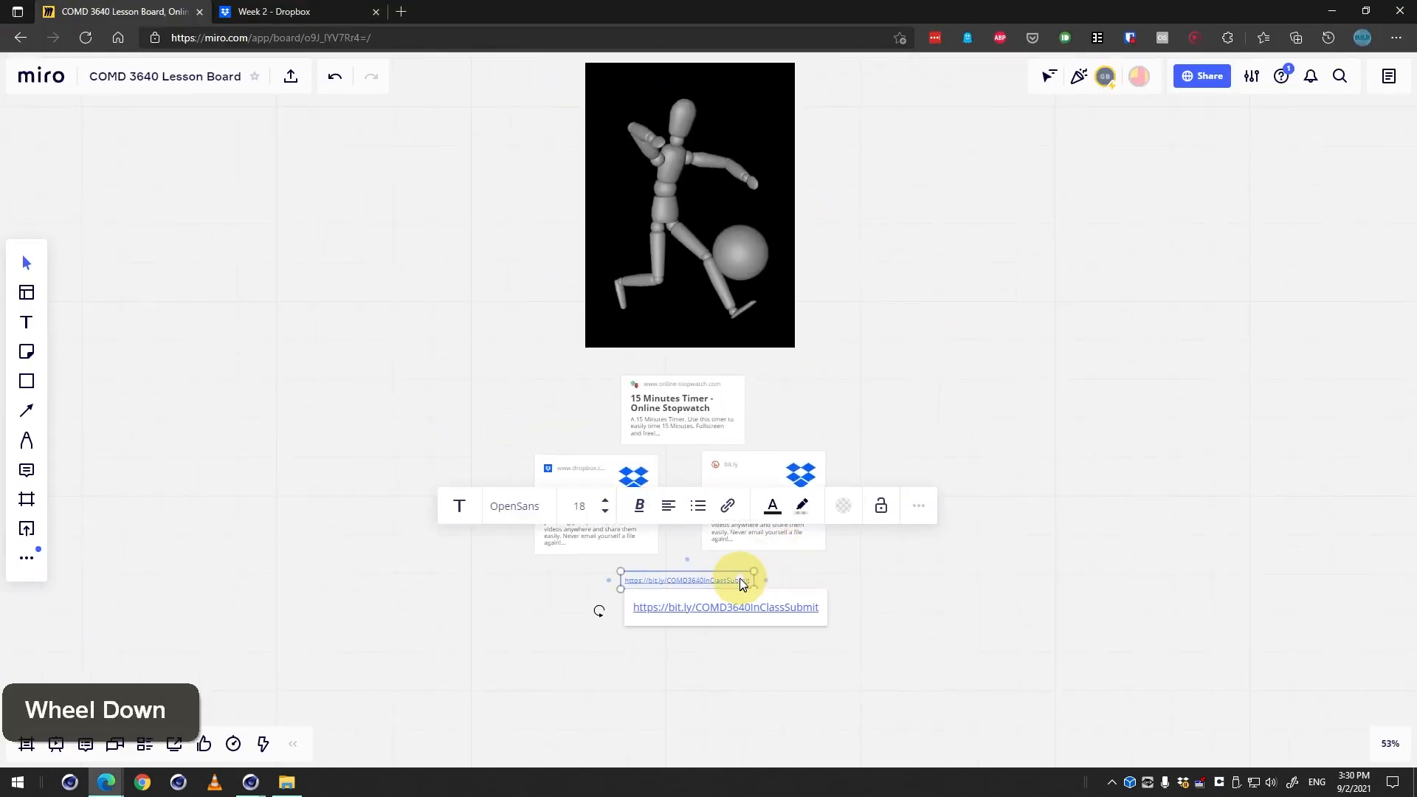
pyautogui.click(721, 606)
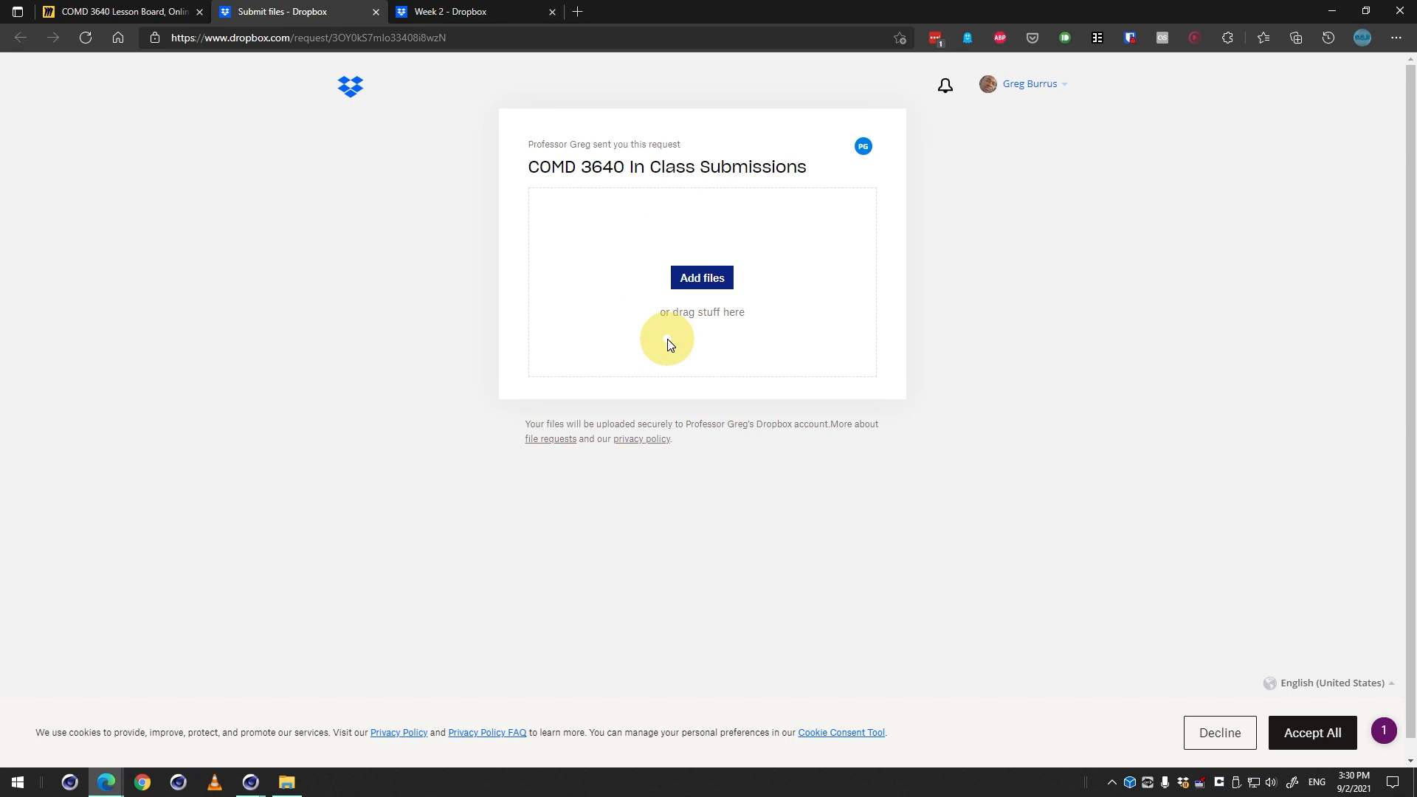
# Return to the Miro board and review the pose-in-motion example, the 15-minute timer and the Dropbox submission links.
pyautogui.click(136, 12)
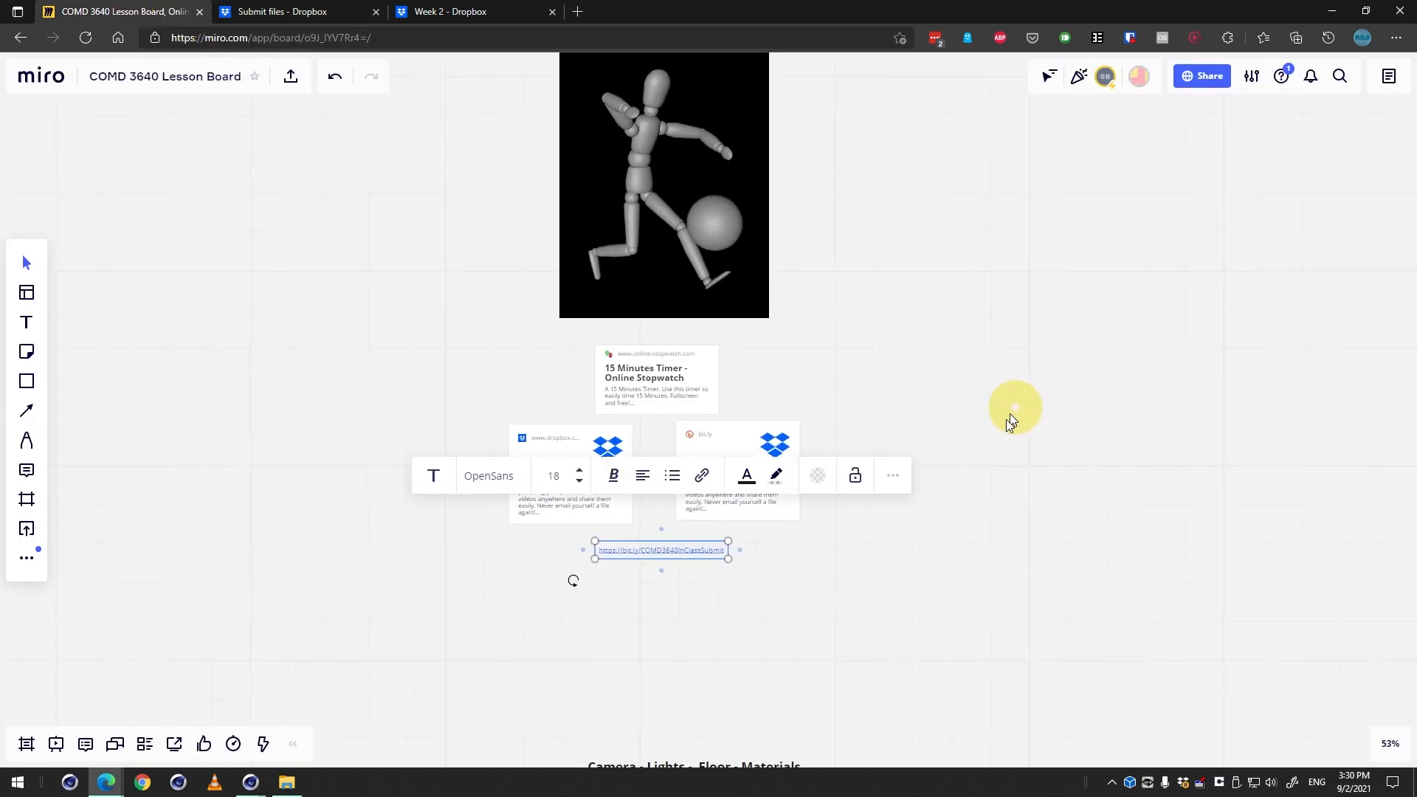
pyautogui.scroll(-2, 989, 333)
pyautogui.scroll(3, 959, 443)
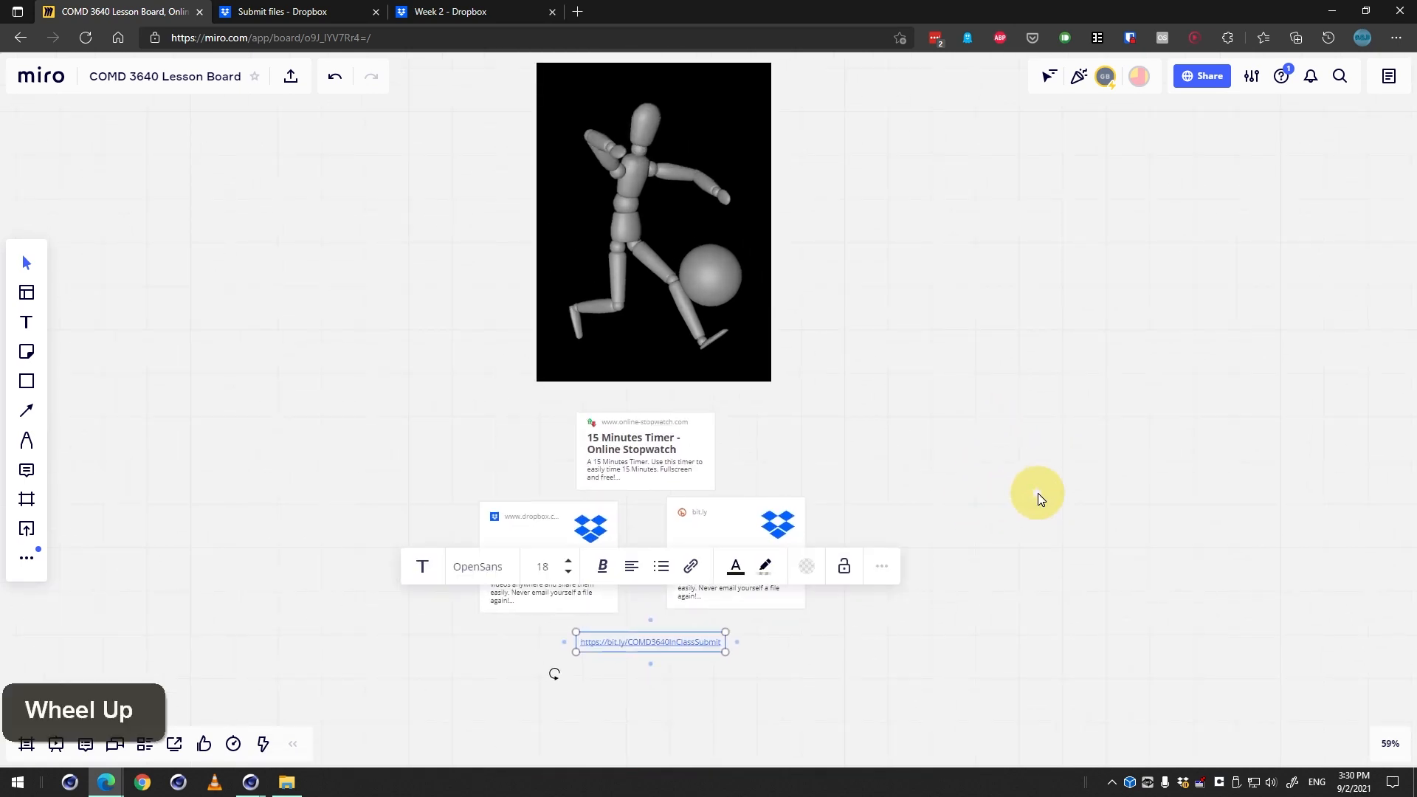
pyautogui.moveTo(1122, 529); pyautogui.dragTo(1158, 481, button='right')
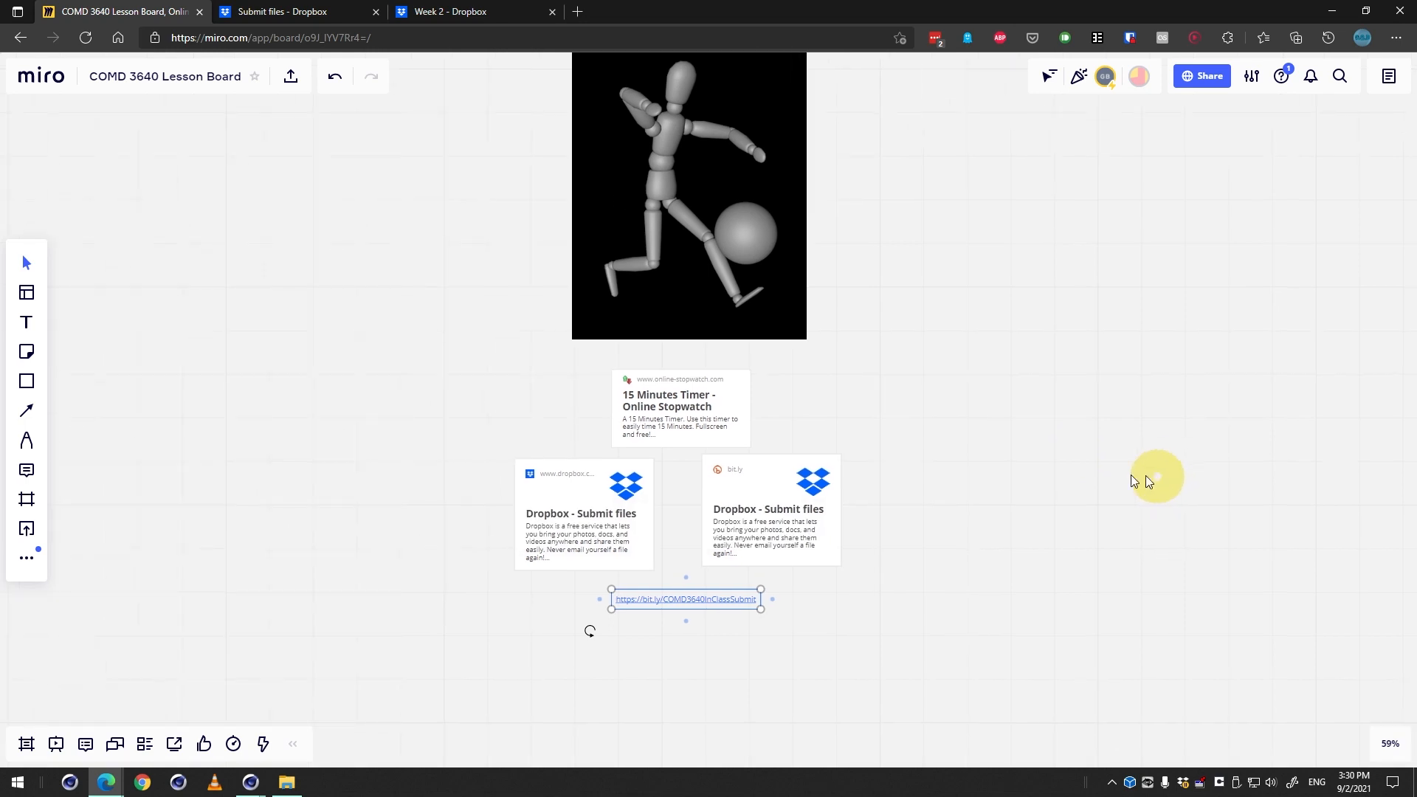
pyautogui.moveTo(1097, 398); pyautogui.dragTo(1044, 436, button='right')
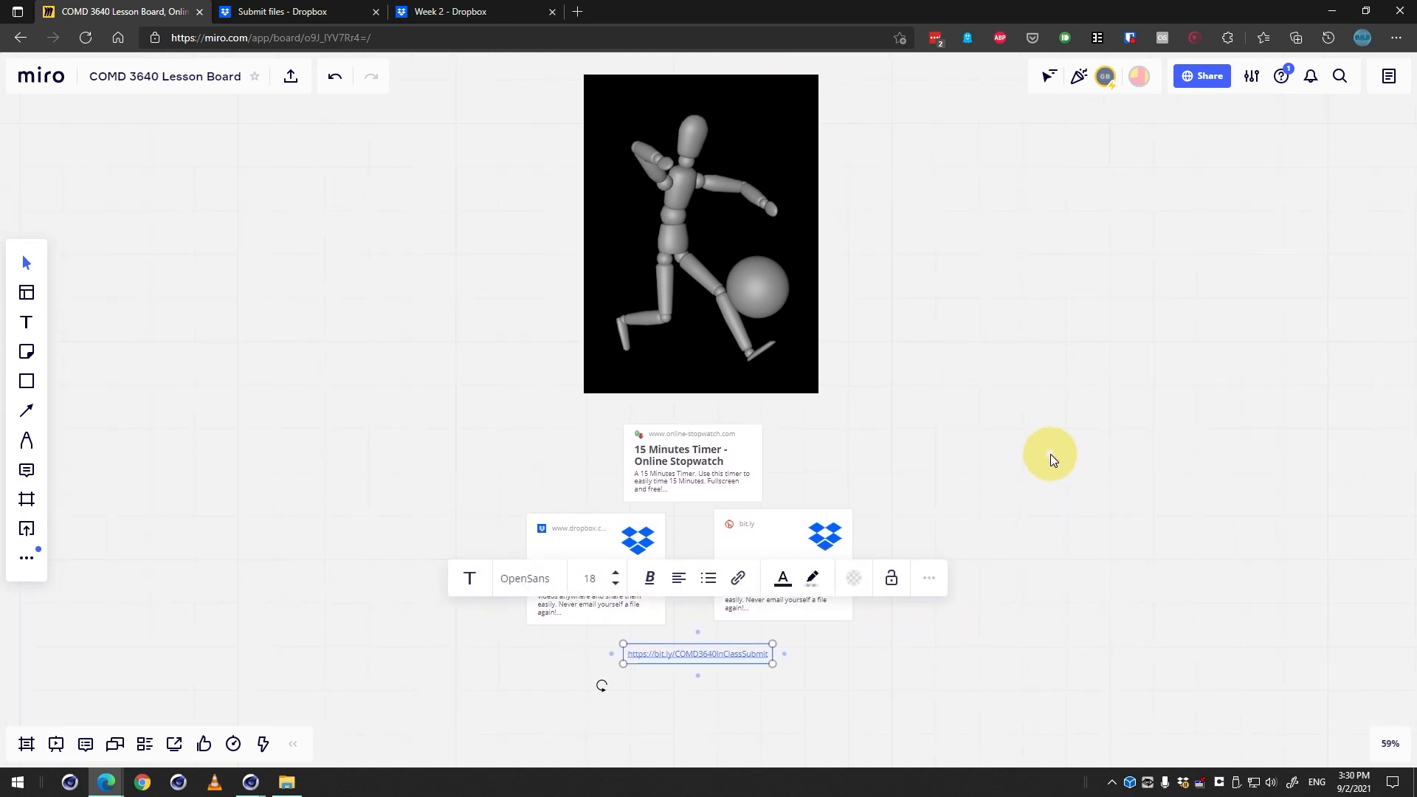
pyautogui.moveTo(1056, 446)
pyautogui.mouseDown(button='right')
pyautogui.moveTo(1056, 428)
pyautogui.moveTo(1047, 471)
pyautogui.mouseUp(button='right')
pyautogui.scroll(2, 1013, 442)
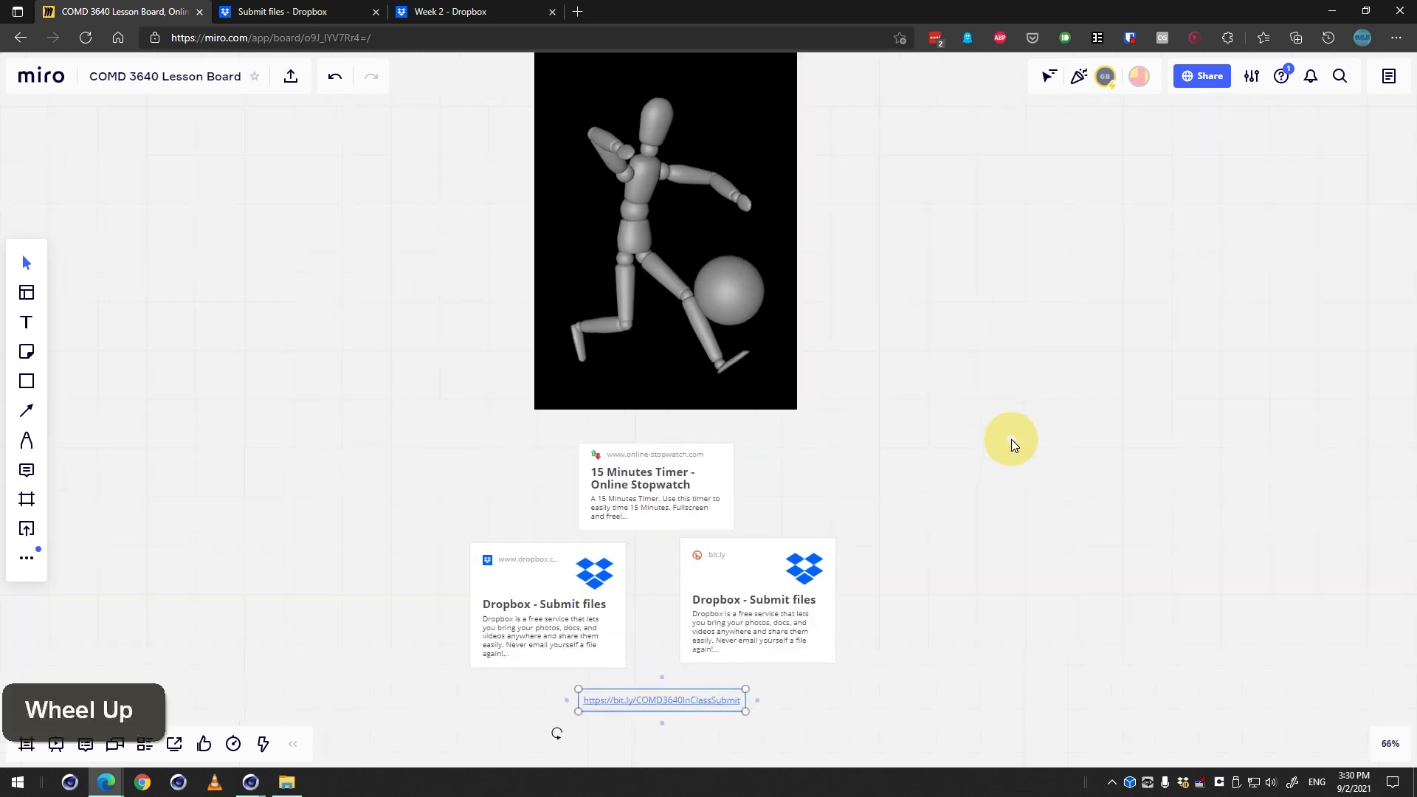
pyautogui.scroll(-1, 1012, 443)
pyautogui.moveTo(1008, 428); pyautogui.dragTo(1054, 428, button='right')
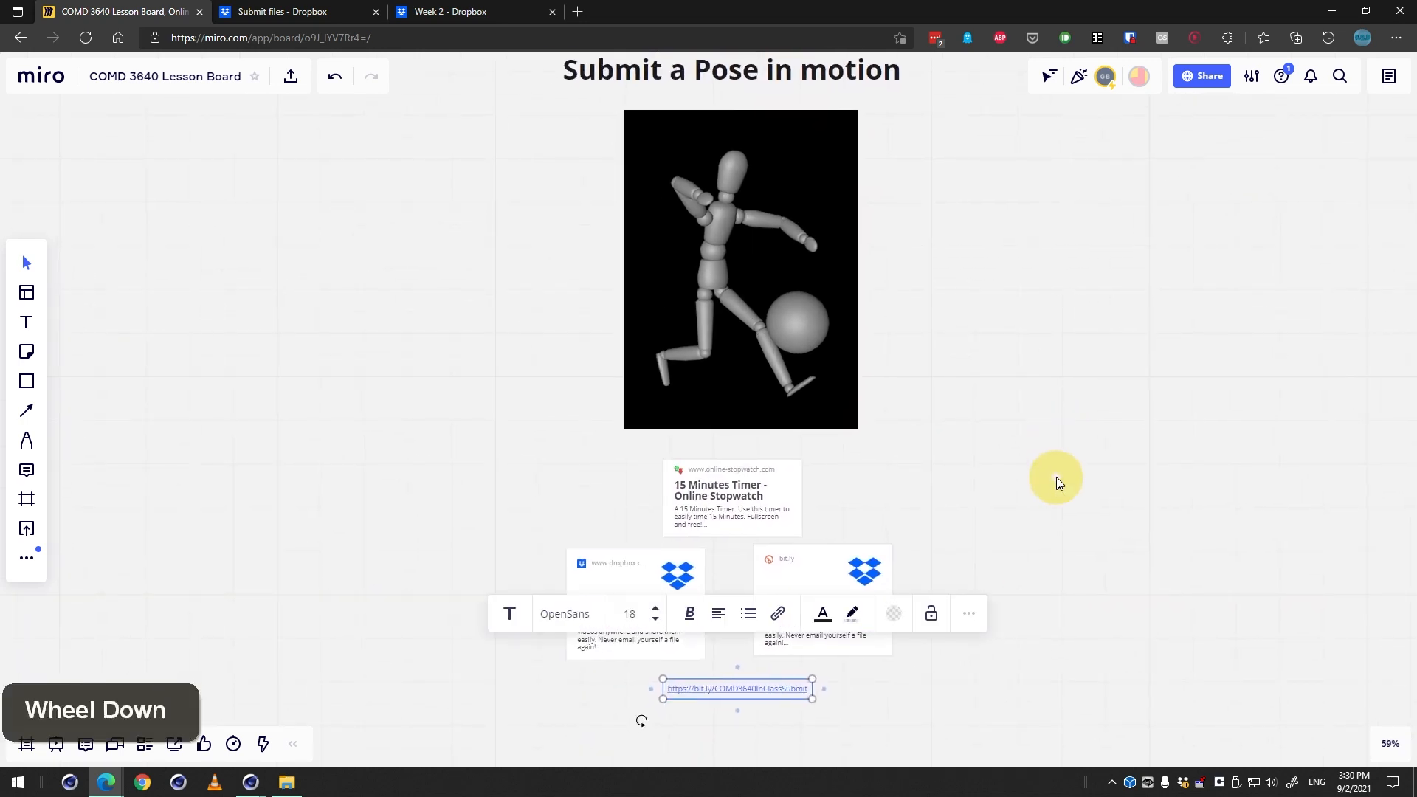
pyautogui.scroll(-1, 1057, 482)
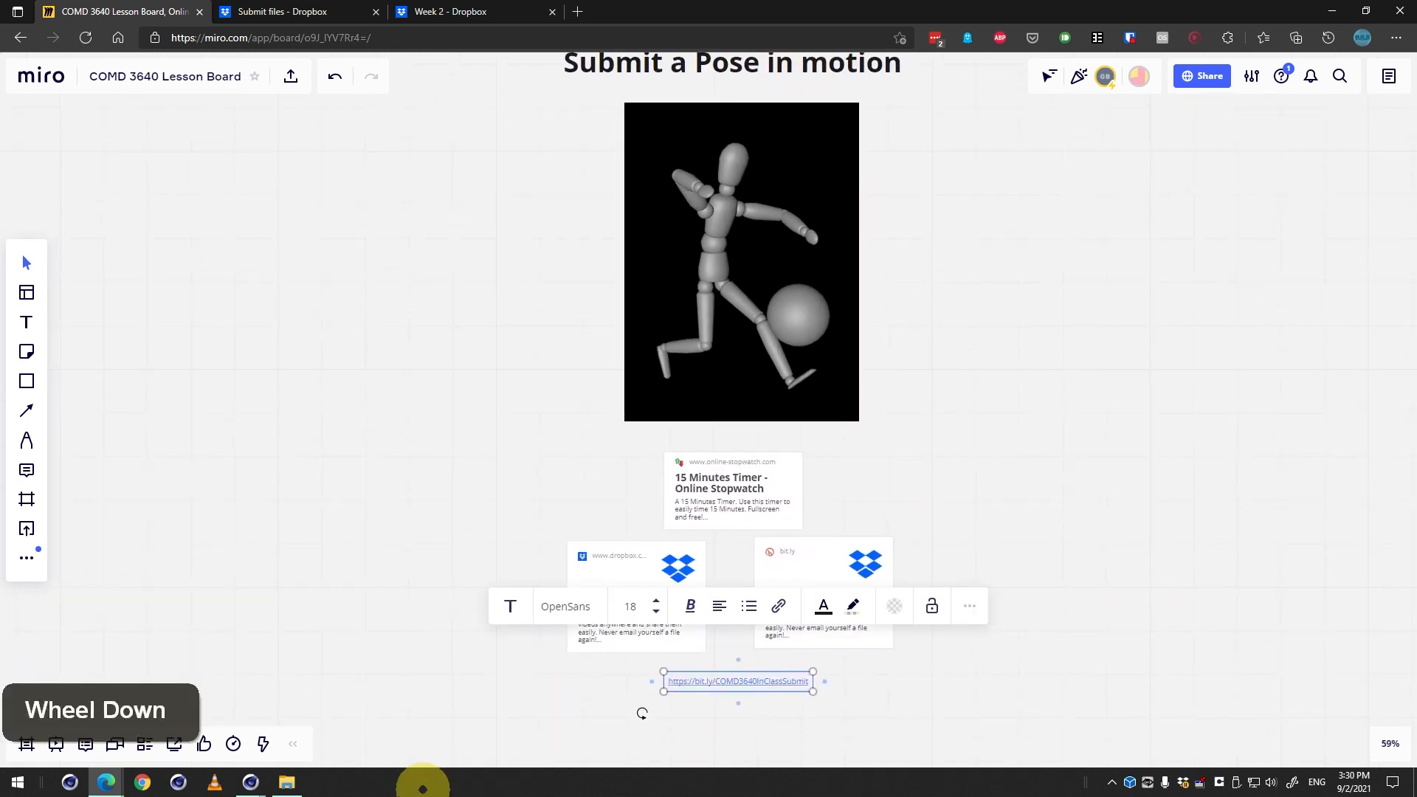